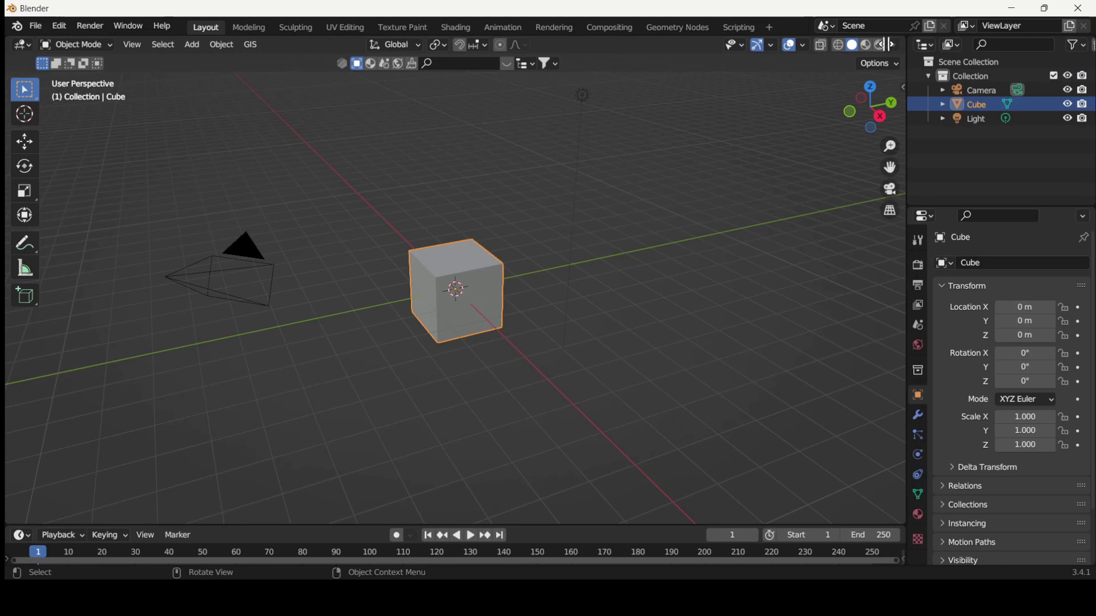
- Split the 3D viewport into two side-by-side areas and turn the second one into a Geometry Node Editor
drag(886, 44, 418, 142)
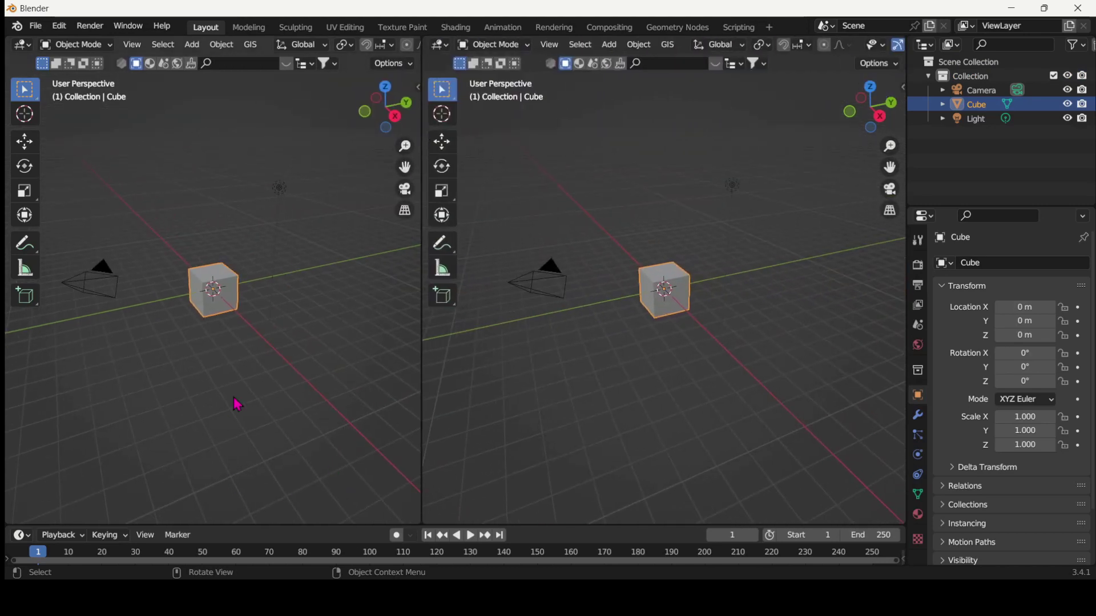
scroll(233, 347, up, 4)
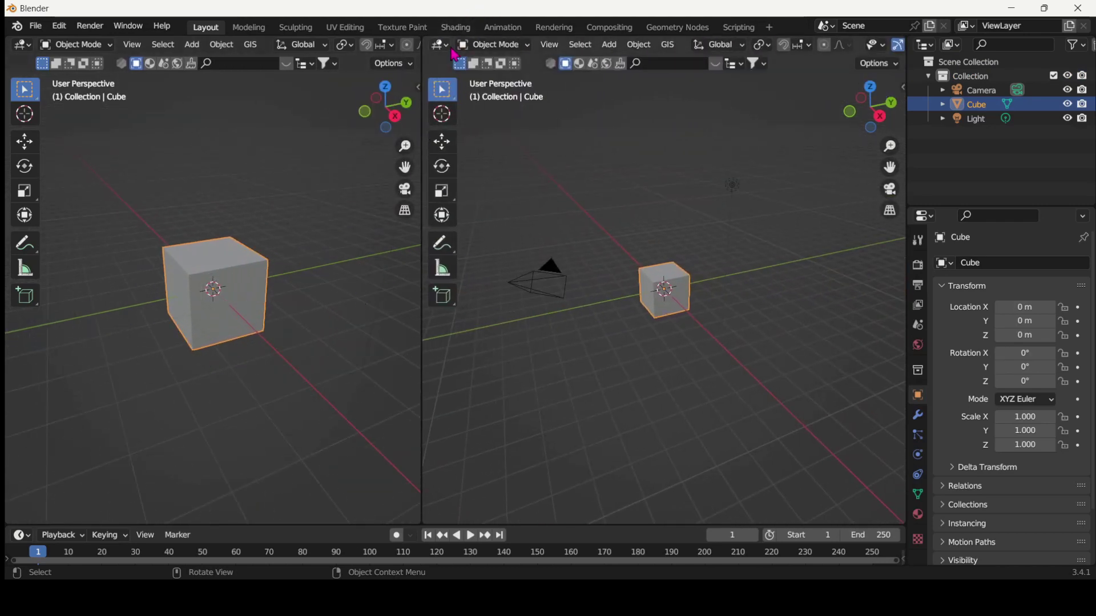
click(447, 47)
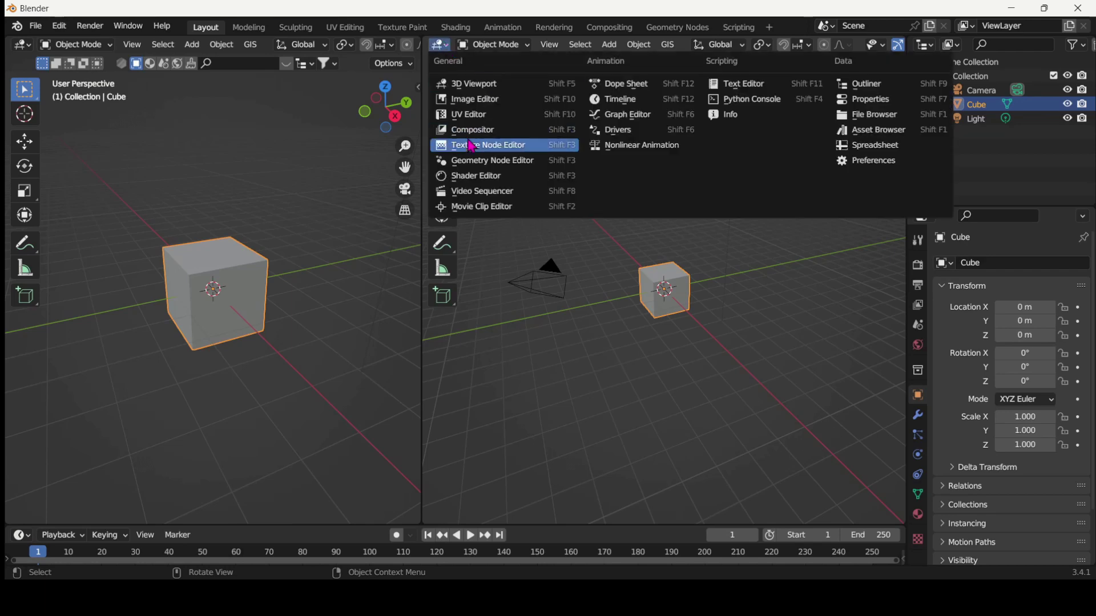
click(479, 161)
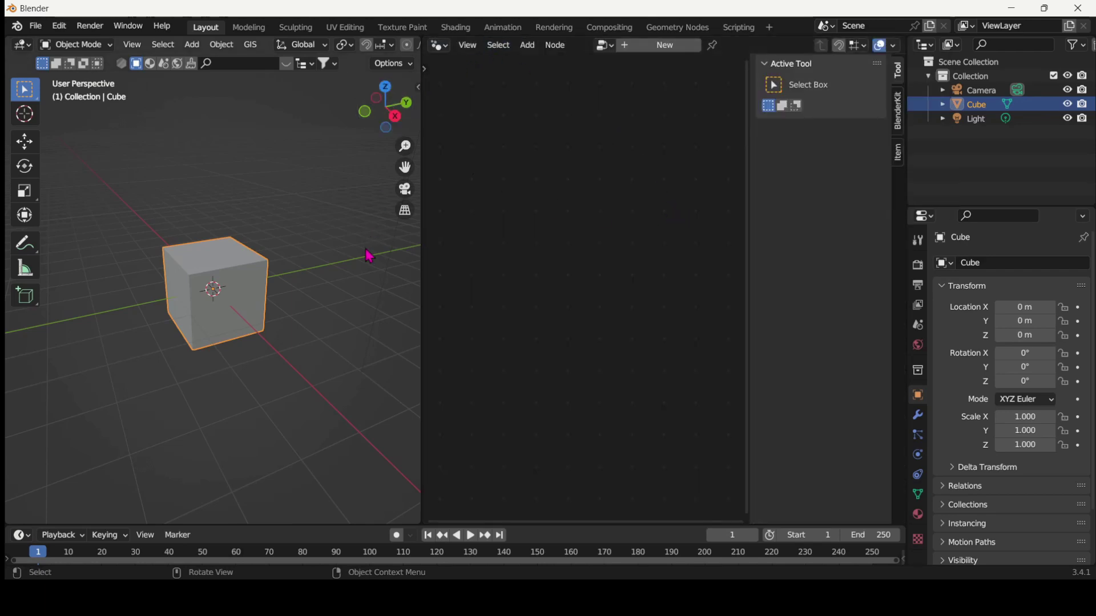
- Hide the sidebar in the Geometry Node Editor, leaving the 3D viewport's sidebar closed as well
key(n)
click(414, 236)
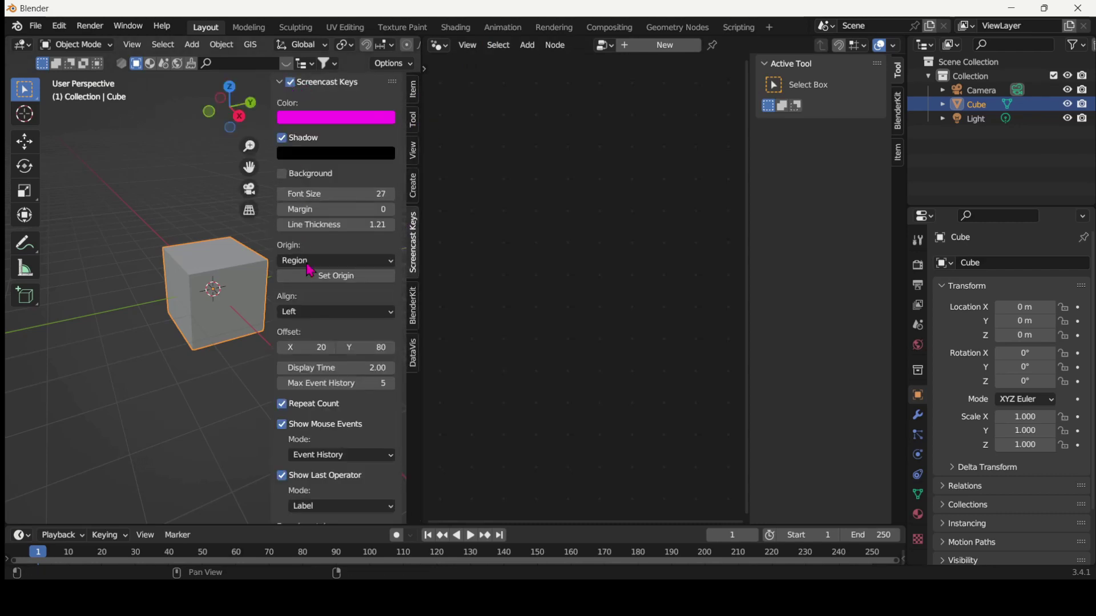
key(n)
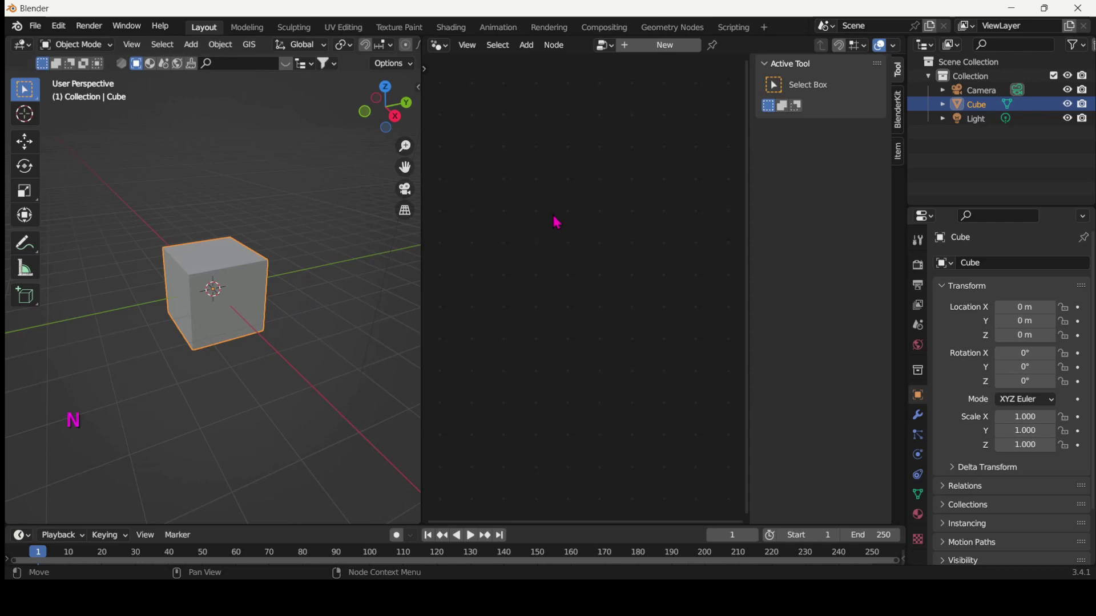
key(n)
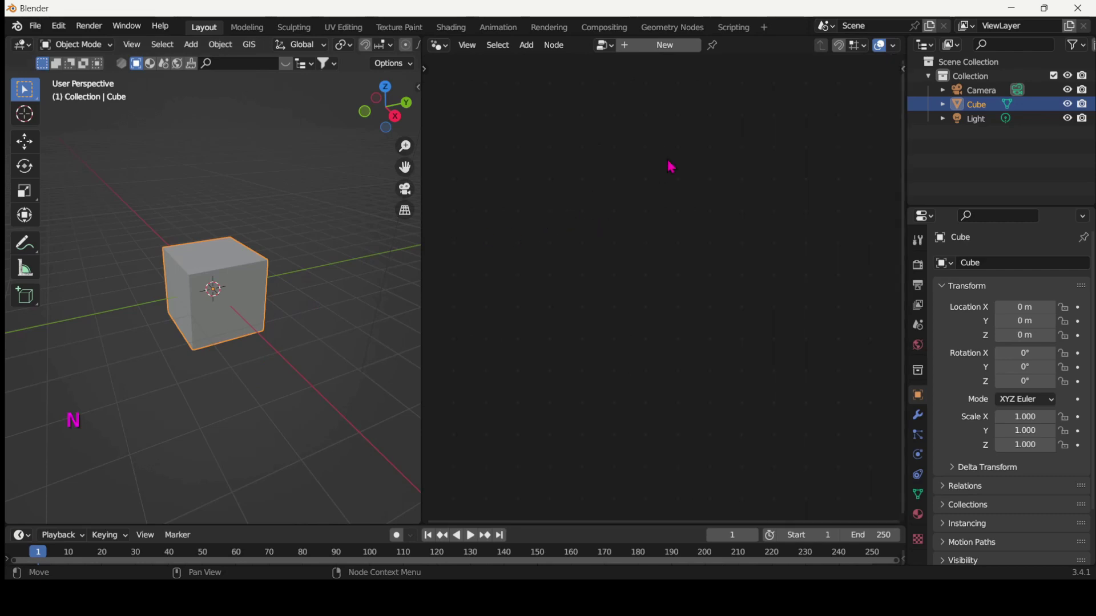
- Create a new geometry node tree for the cube and widen the node editor area
click(630, 45)
middle_drag(621, 113, 719, 298)
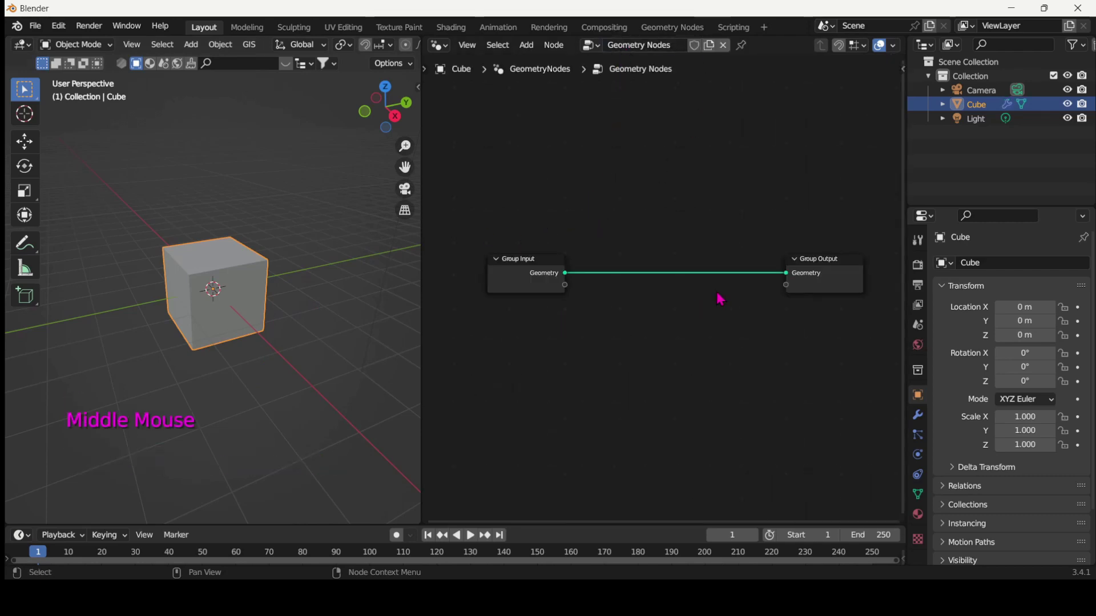
scroll(788, 247, up, 2)
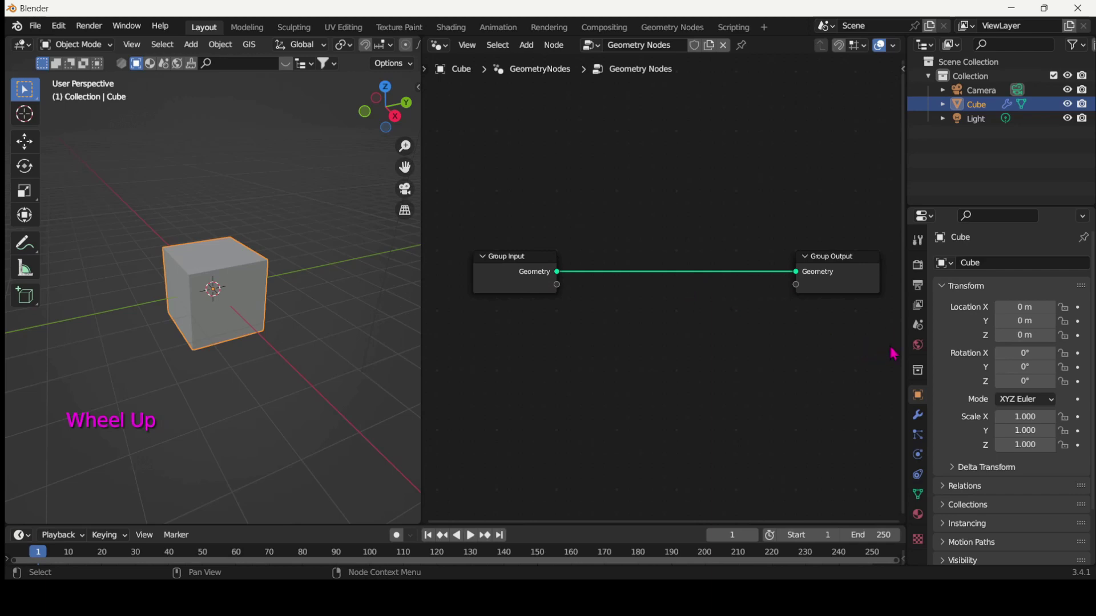
scroll(905, 344, up, 1)
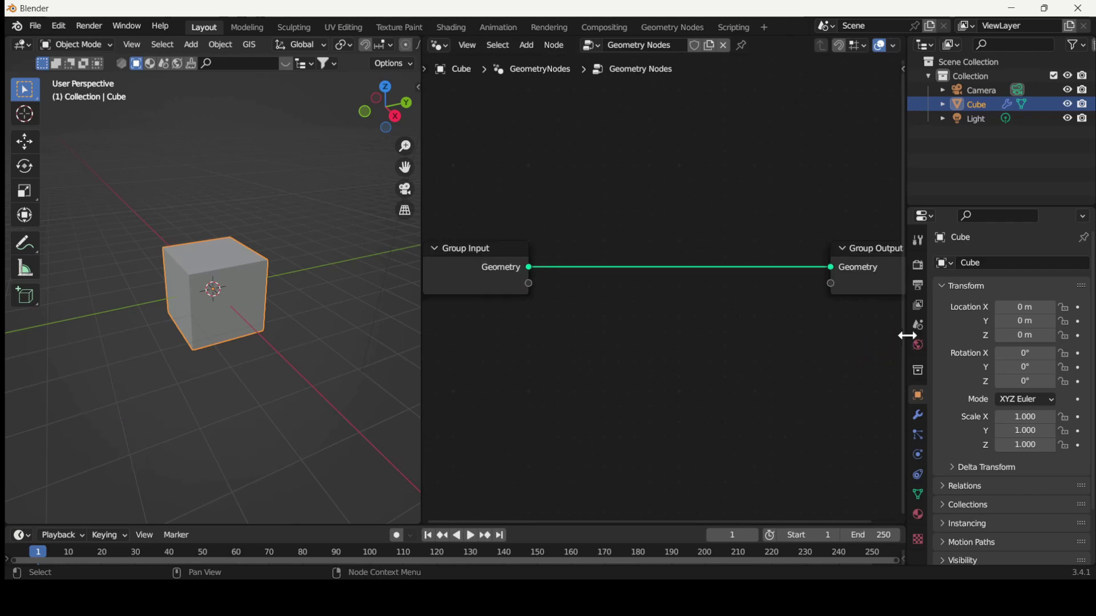
drag(907, 336, 1042, 330)
middle_drag(743, 346, 711, 345)
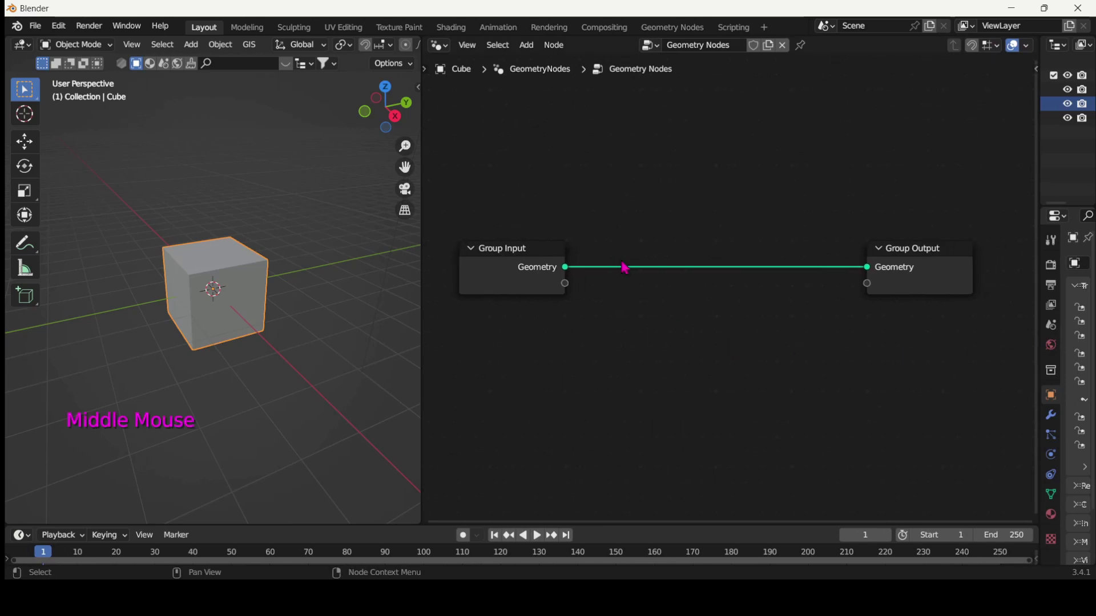
- Disconnect Group Input from Group Output and place a String to Curves node between them
drag(871, 273, 631, 264)
key(shift+a)
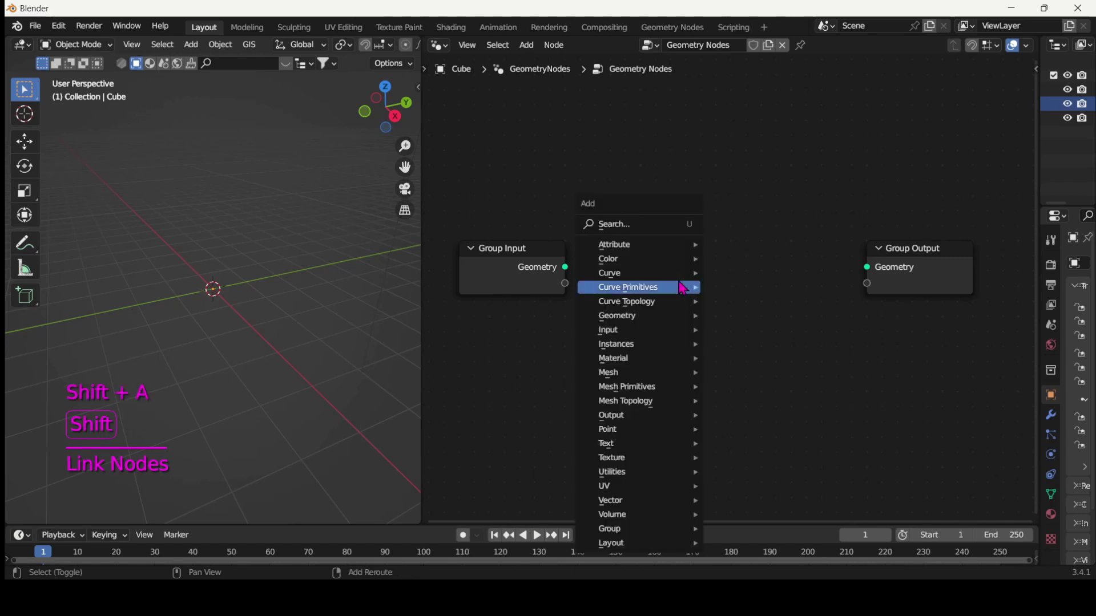
click(640, 225)
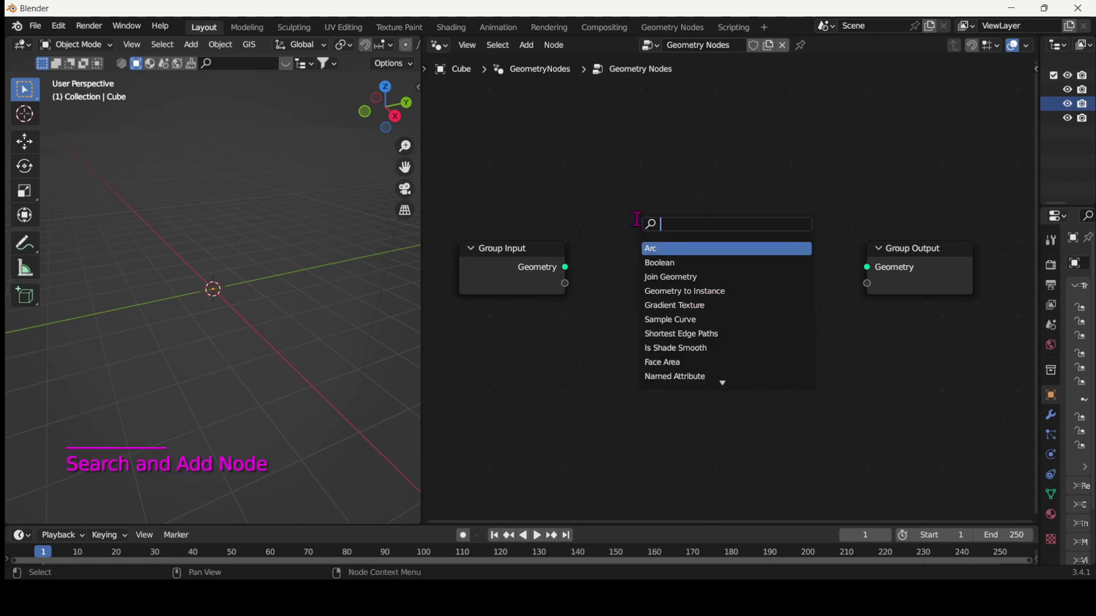
text(cu)
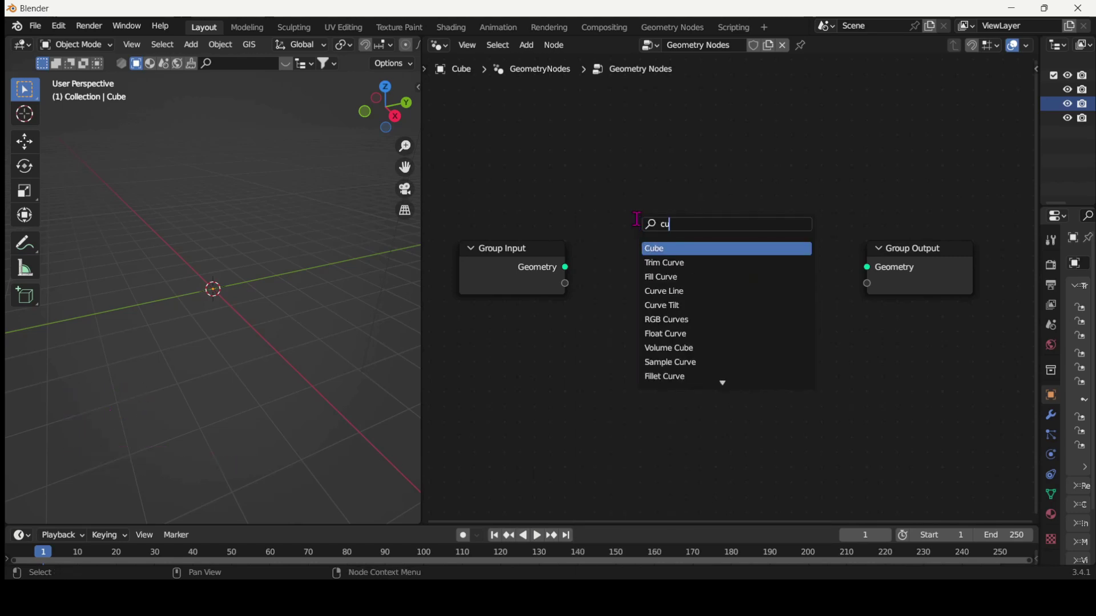
key(BackSpace)
key(BackSpace)
text(string)
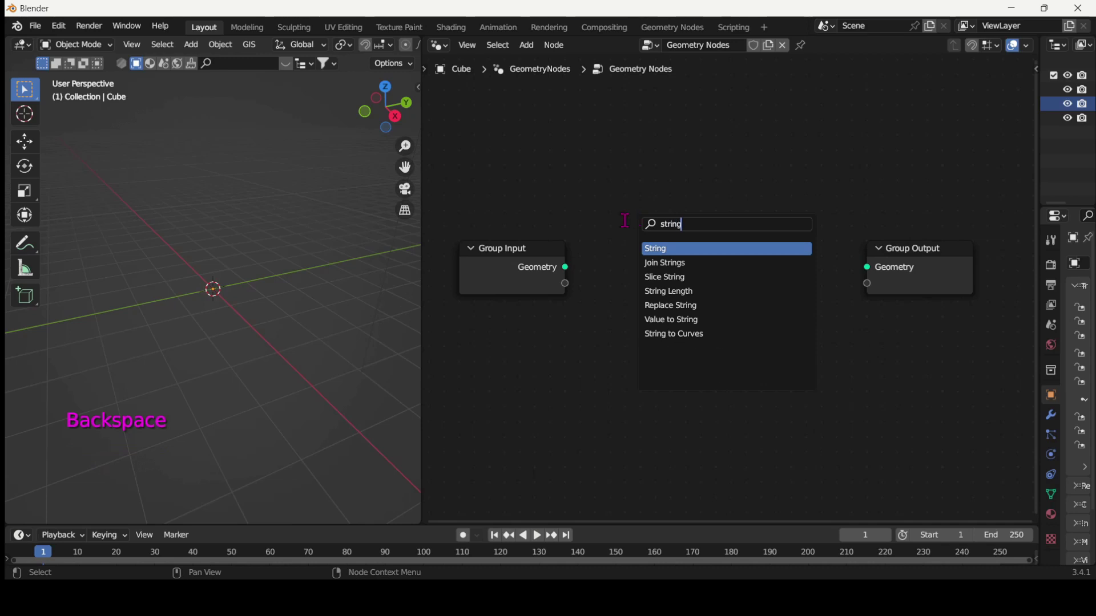
click(669, 333)
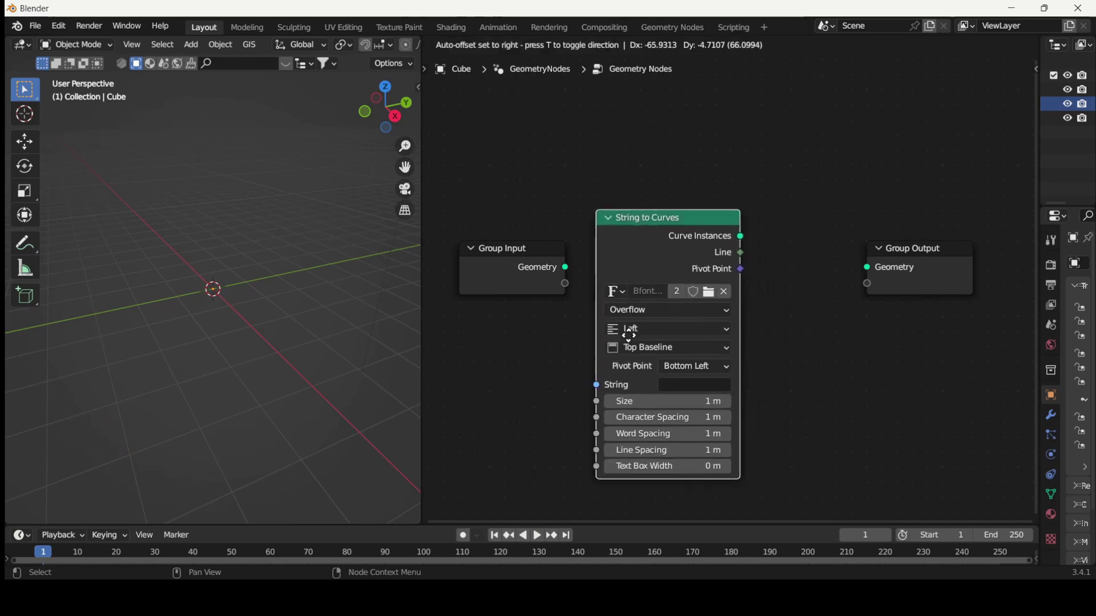
click(629, 334)
- Connect Curve Instances to the Group Output's Geometry and set the String to Curves text to "funk"
drag(749, 240, 797, 253)
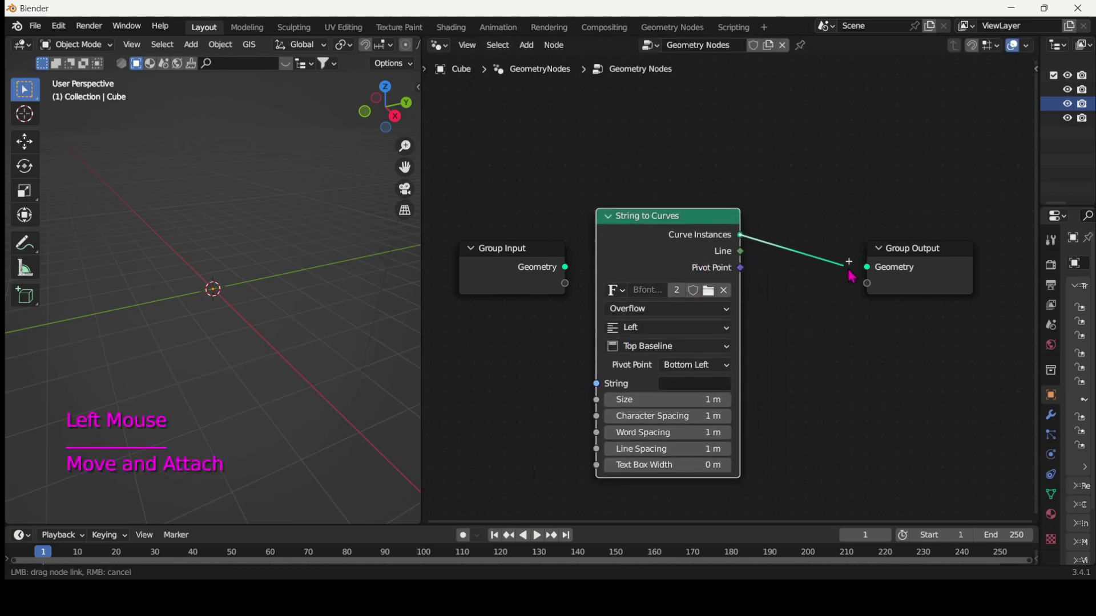
drag(851, 278, 867, 268)
double_click(697, 382)
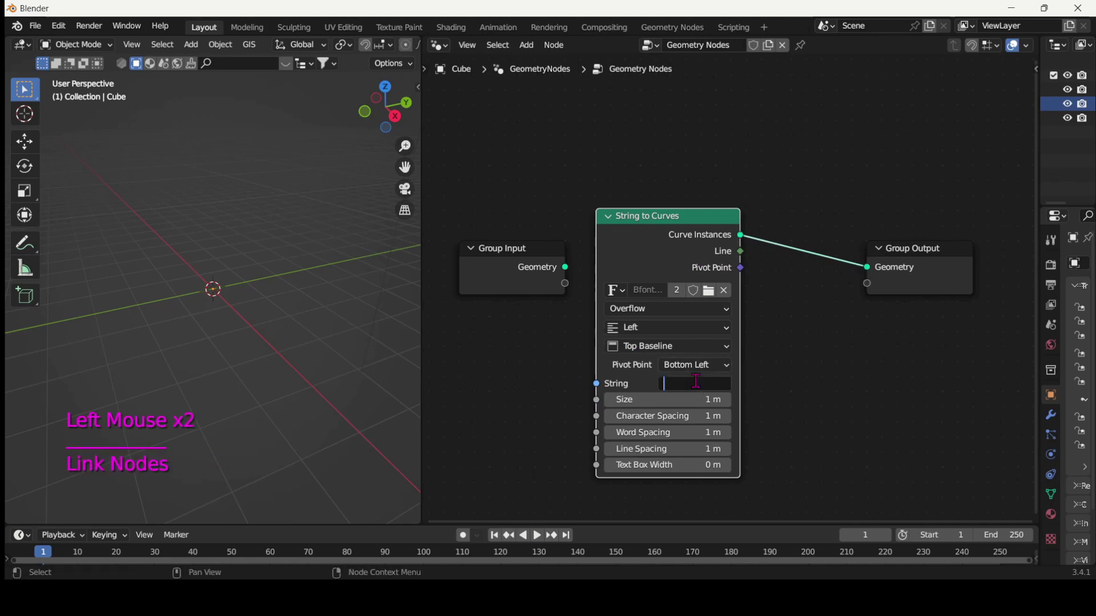
text(funk)
key(Return)
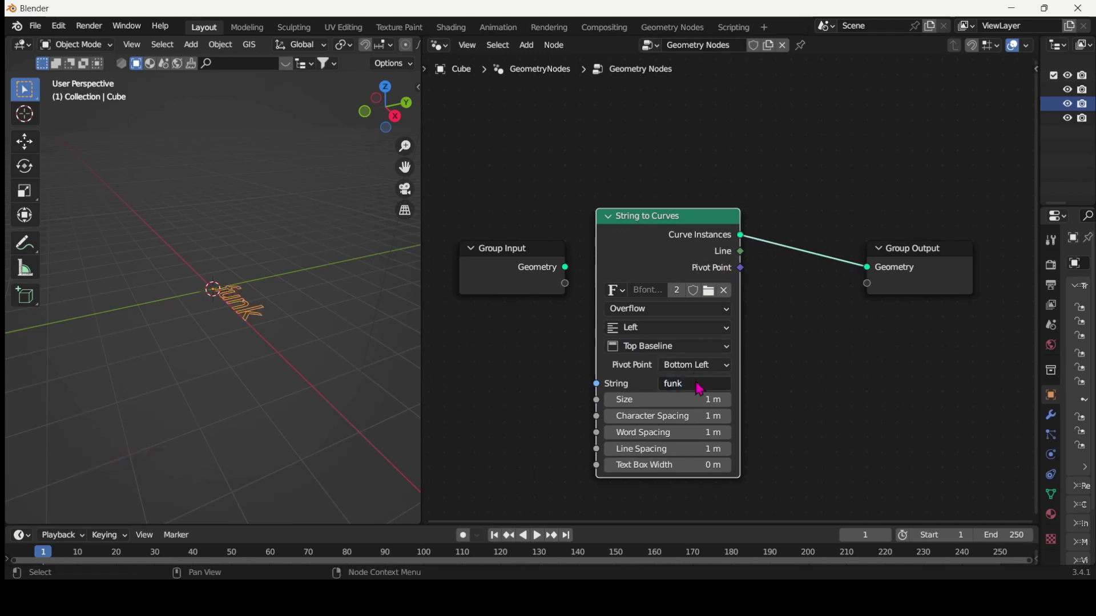
scroll(250, 346, up, 4)
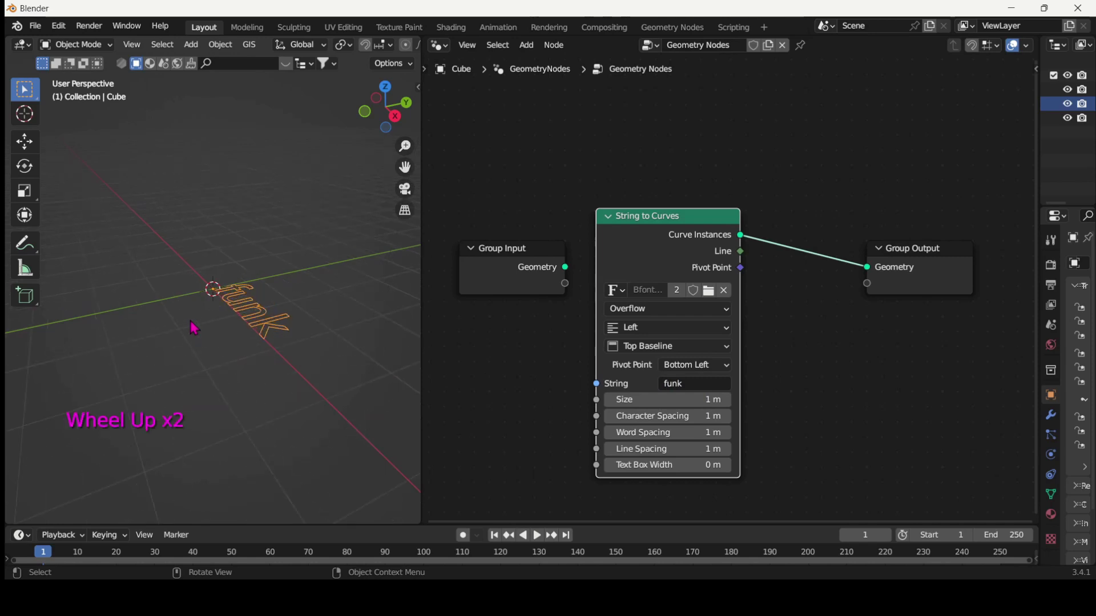
middle_drag(249, 347, 320, 382)
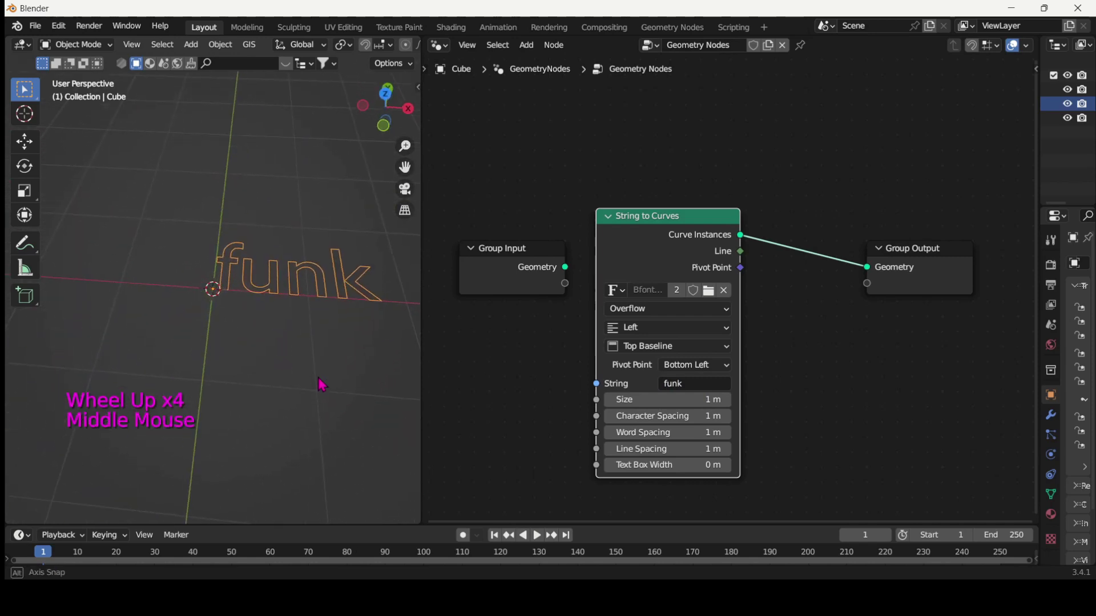
- Spread the Group Input, String to Curves and Group Output nodes apart, leaving a gap before the output
drag(913, 249, 947, 239)
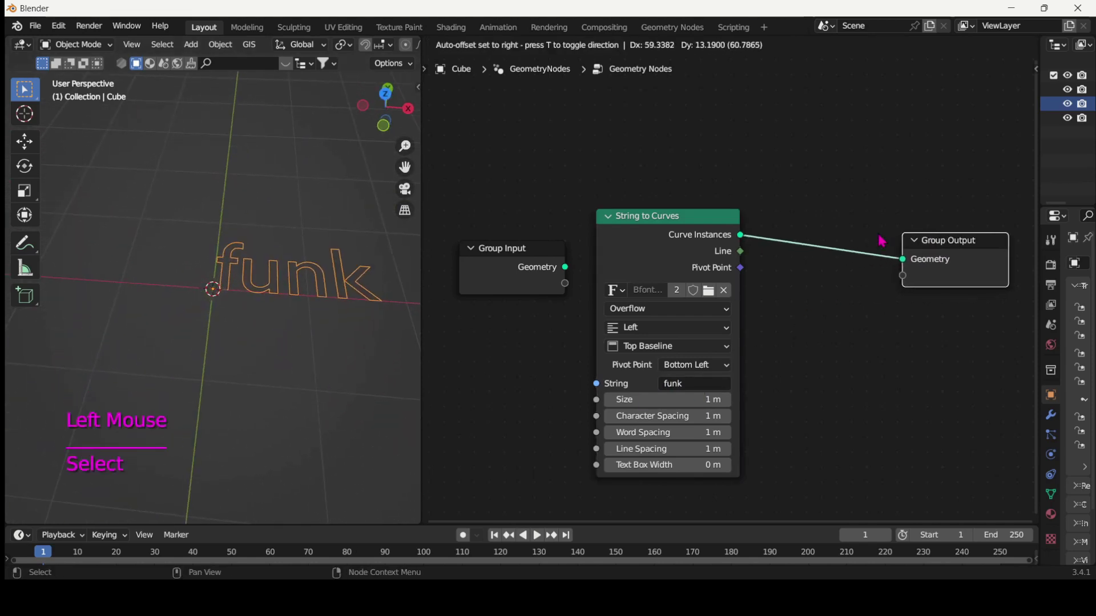
drag(703, 216, 693, 202)
drag(487, 244, 434, 239)
drag(606, 200, 543, 196)
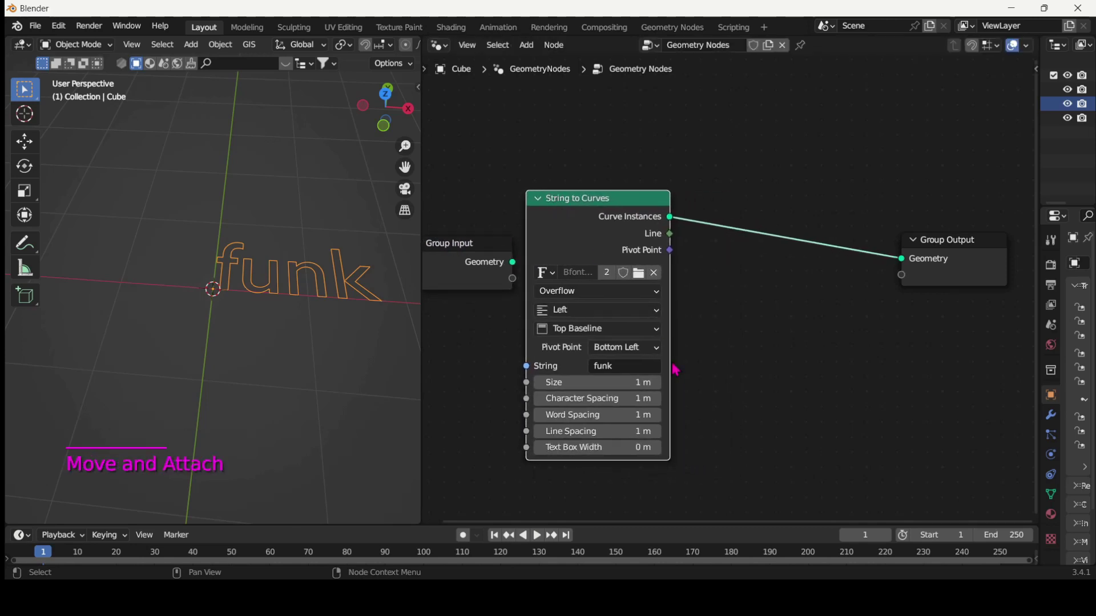
- Load the Arial Black font from the Windows fonts folder into the String to Curves node
click(546, 271)
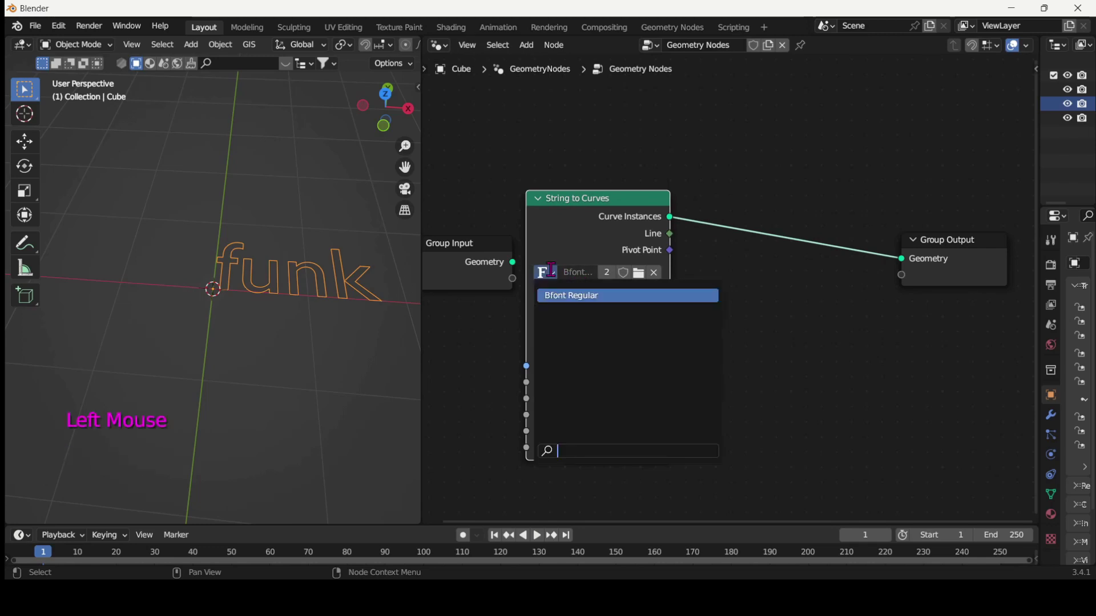
click(638, 275)
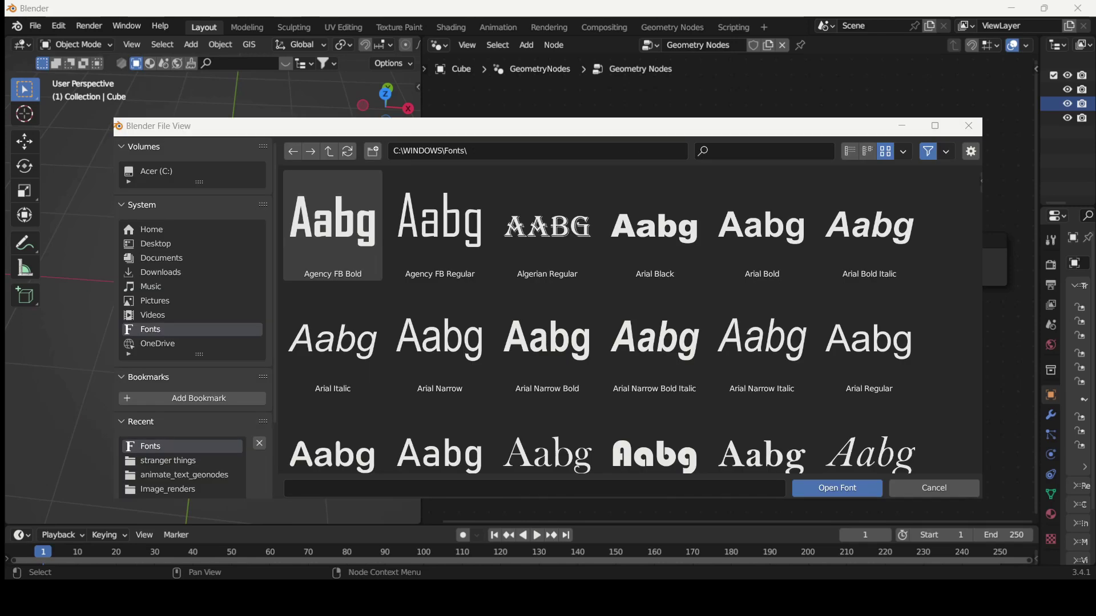
double_click(655, 228)
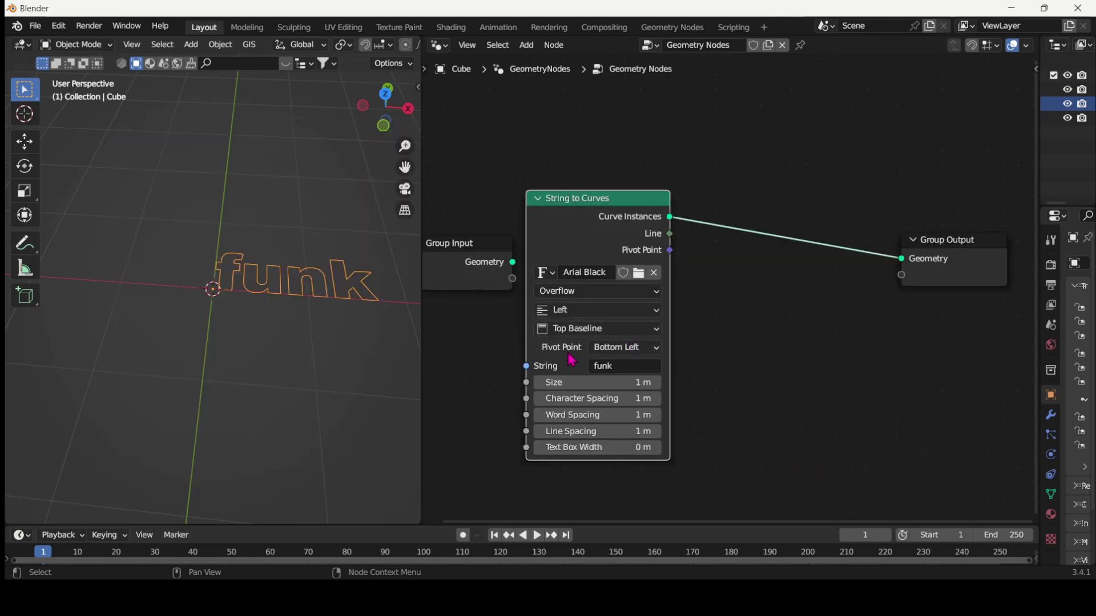
mouse_move(293, 321)
middle_down()
mouse_move(299, 344)
mouse_move(304, 325)
middle_up()
scroll(305, 323, up, 4)
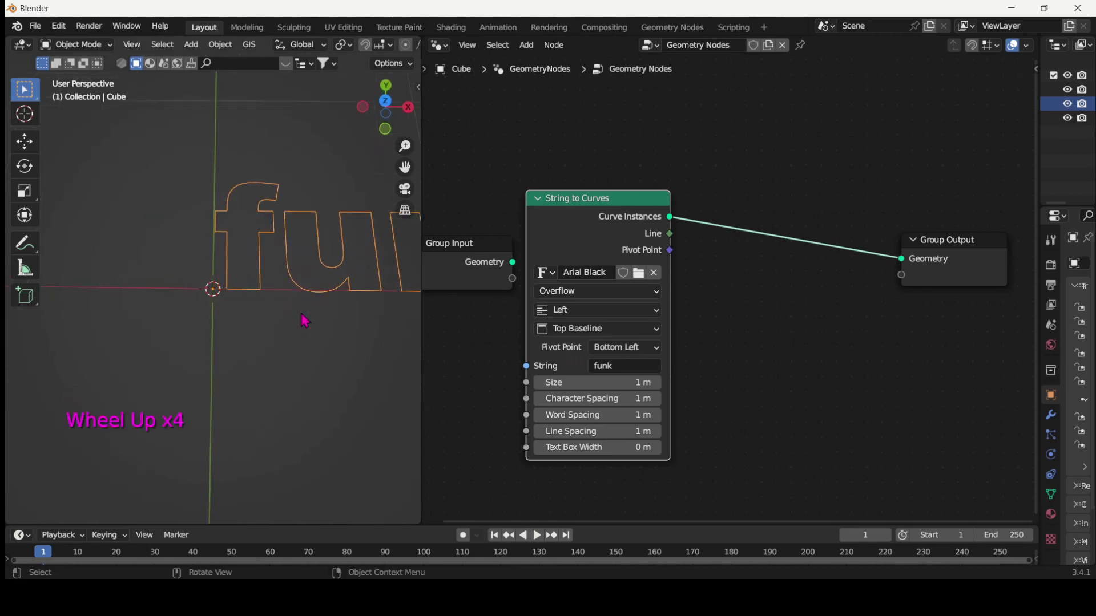
scroll(318, 316, down, 2)
scroll(342, 325, down, 2)
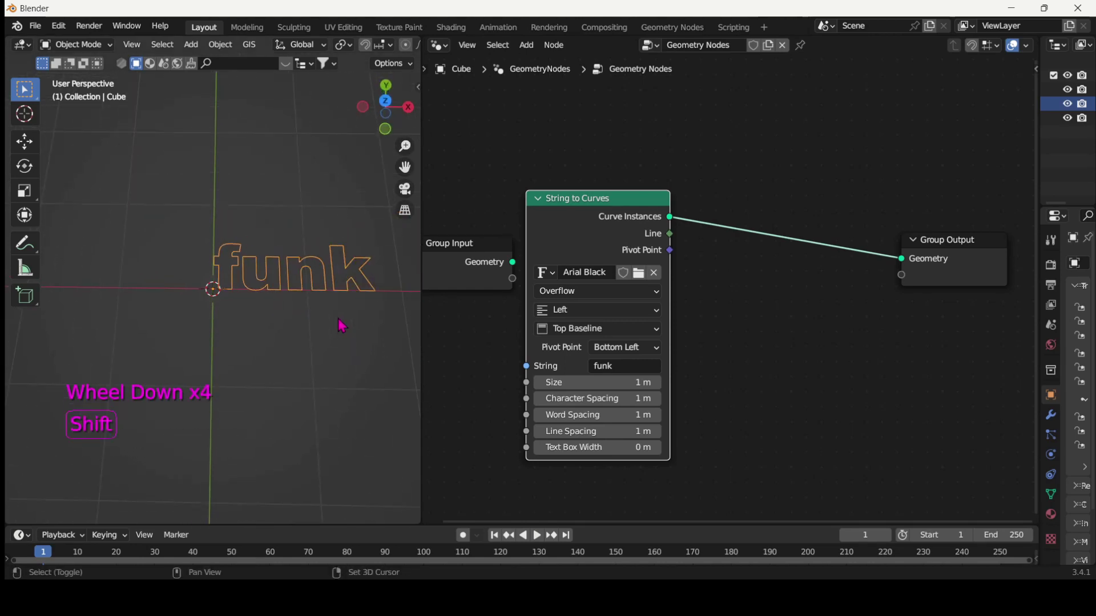
shift+middle_drag(342, 325, 282, 334)
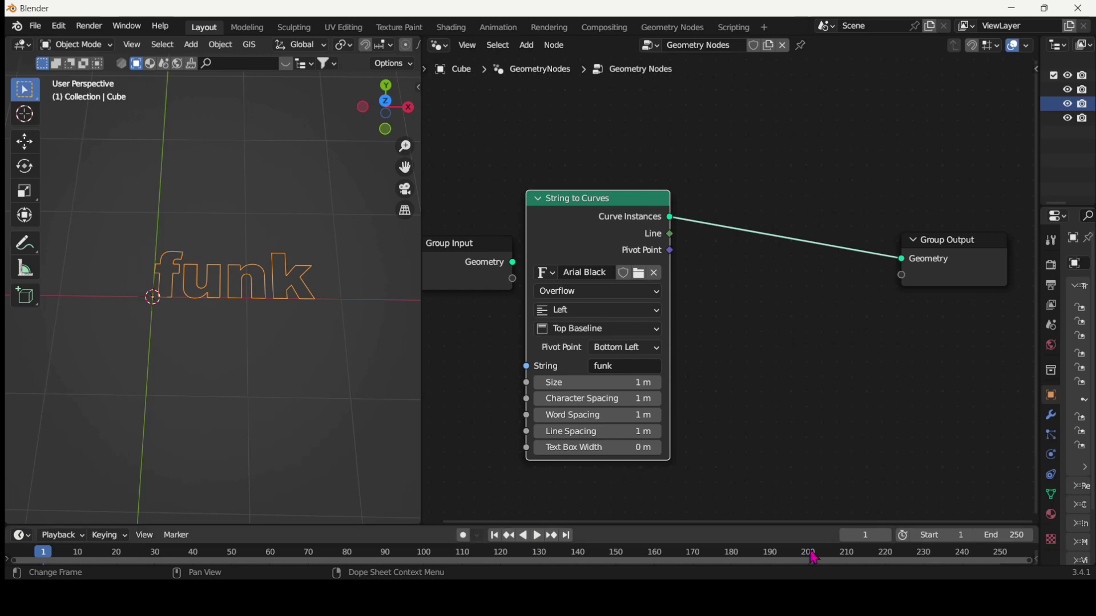
- Insert a Fill Curve node into the link between String to Curves and Group Output
click(768, 309)
key(shift+a)
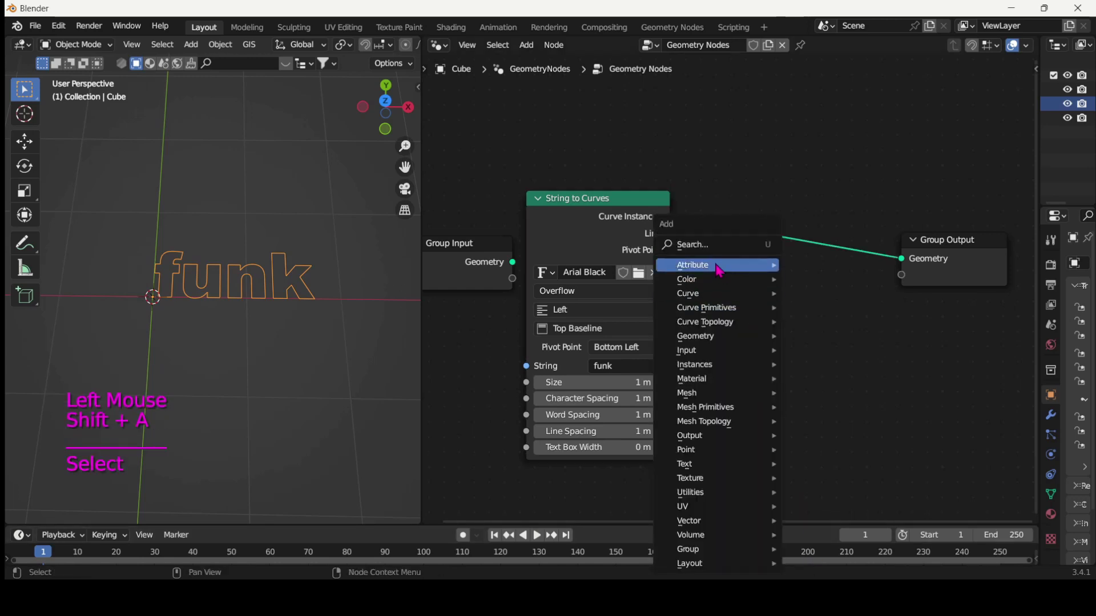
text(fil)
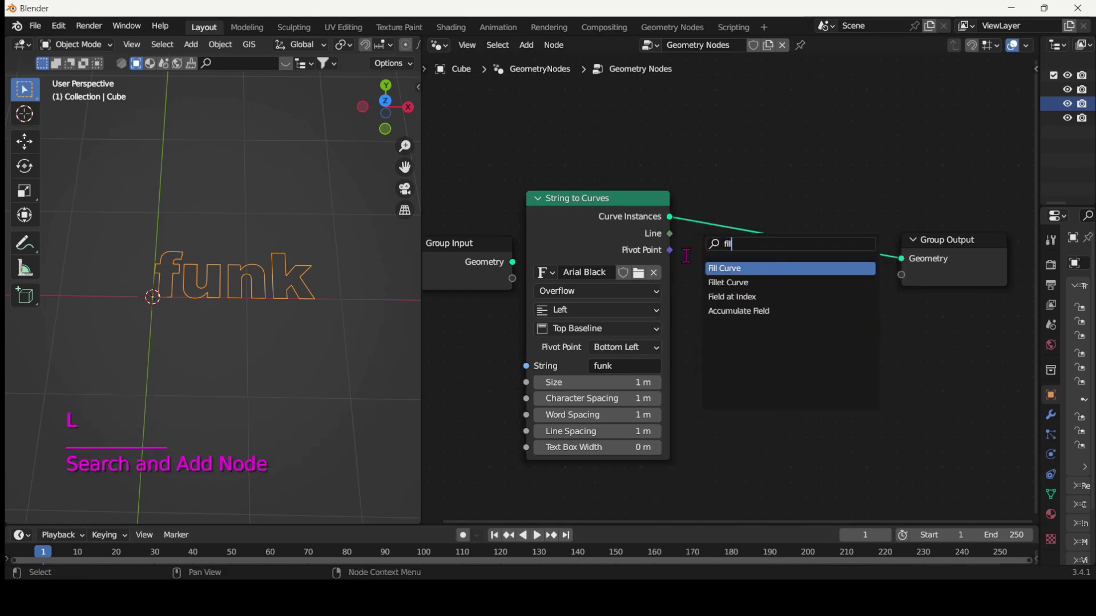
key(Return)
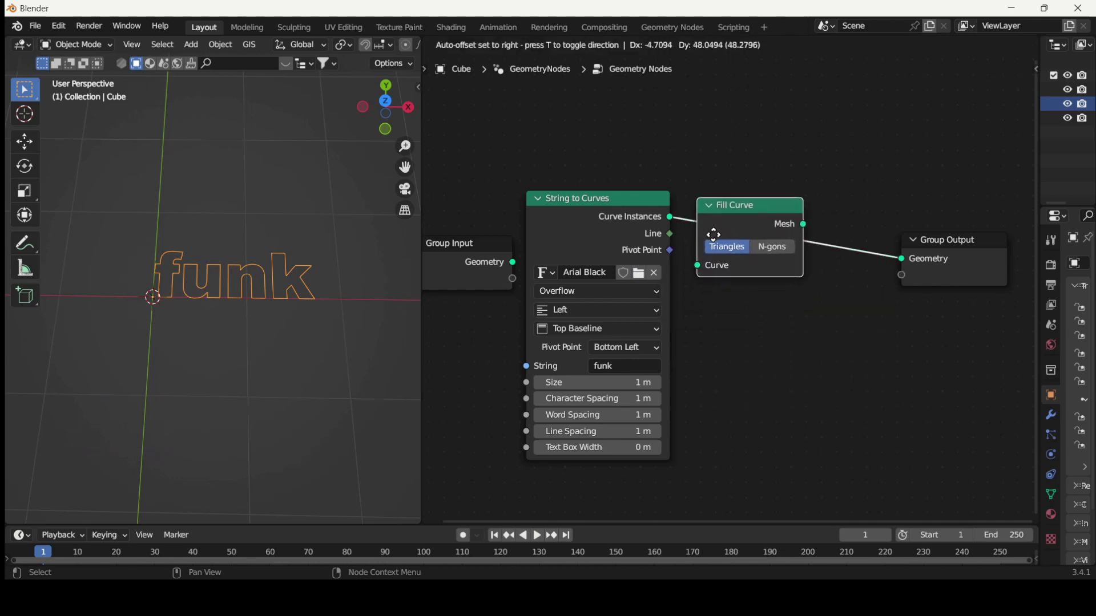
click(718, 257)
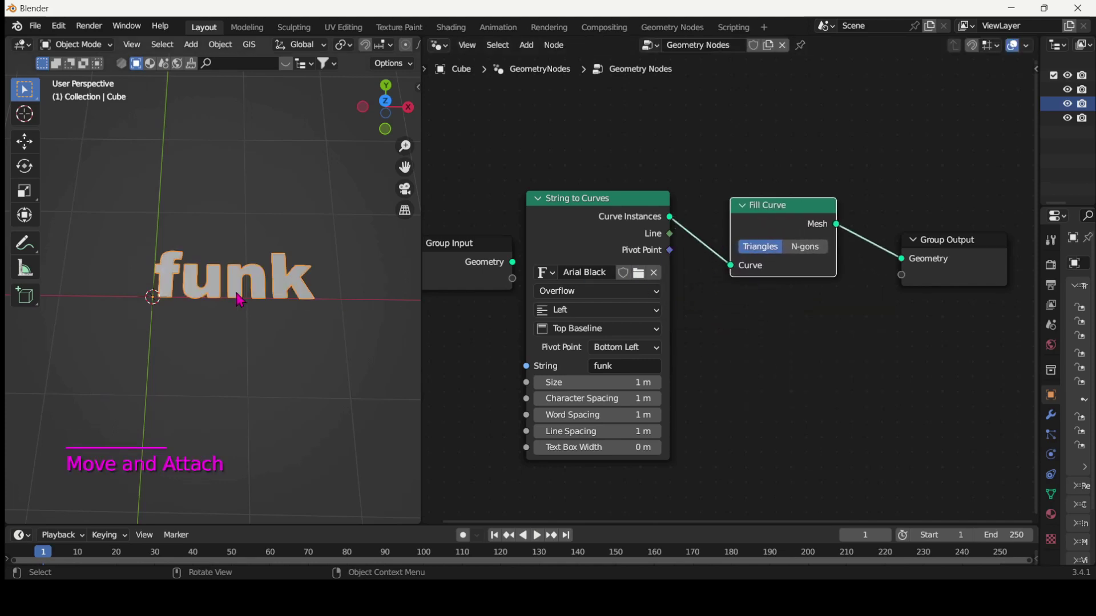
scroll(240, 301, up, 3)
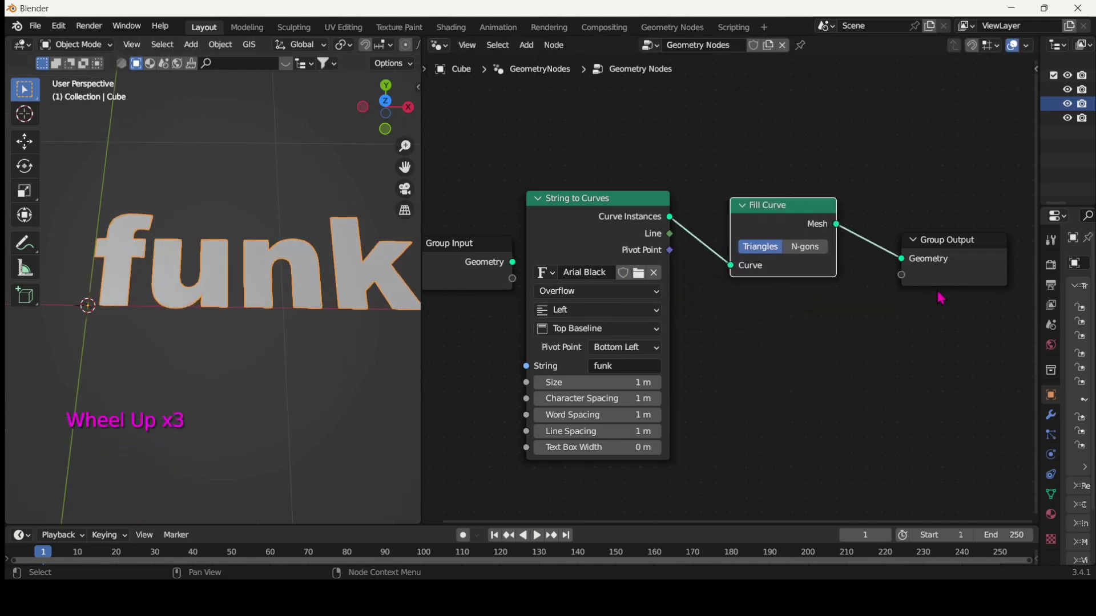
- Move the Group Output node further from Fill Curve, leaving room for another node between them
drag(951, 240, 1036, 219)
middle_drag(890, 323, 697, 320)
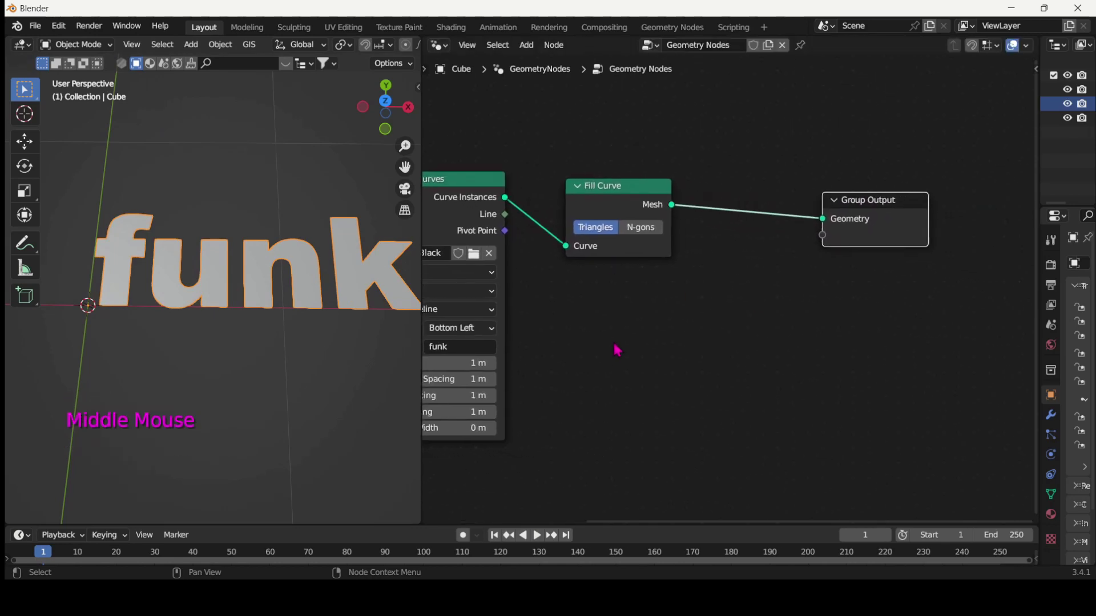
scroll(617, 350, up, 1)
middle_click(827, 240)
drag(824, 215, 914, 212)
click(801, 273)
- Insert a Join Geometry node into the link between Fill Curve and Group Output
key(shift+a)
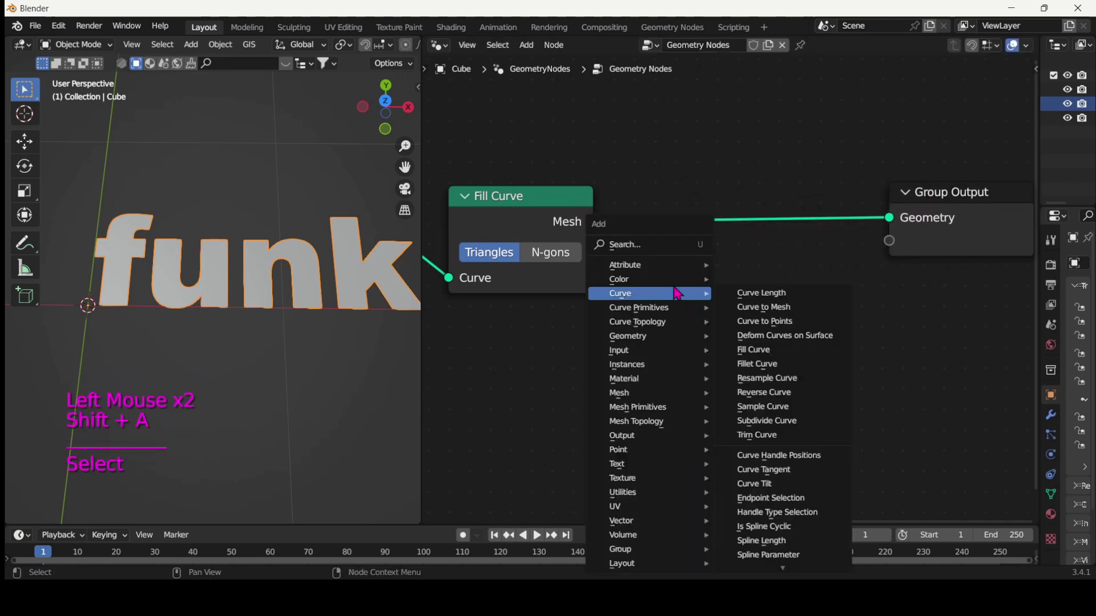
click(630, 244)
text(join)
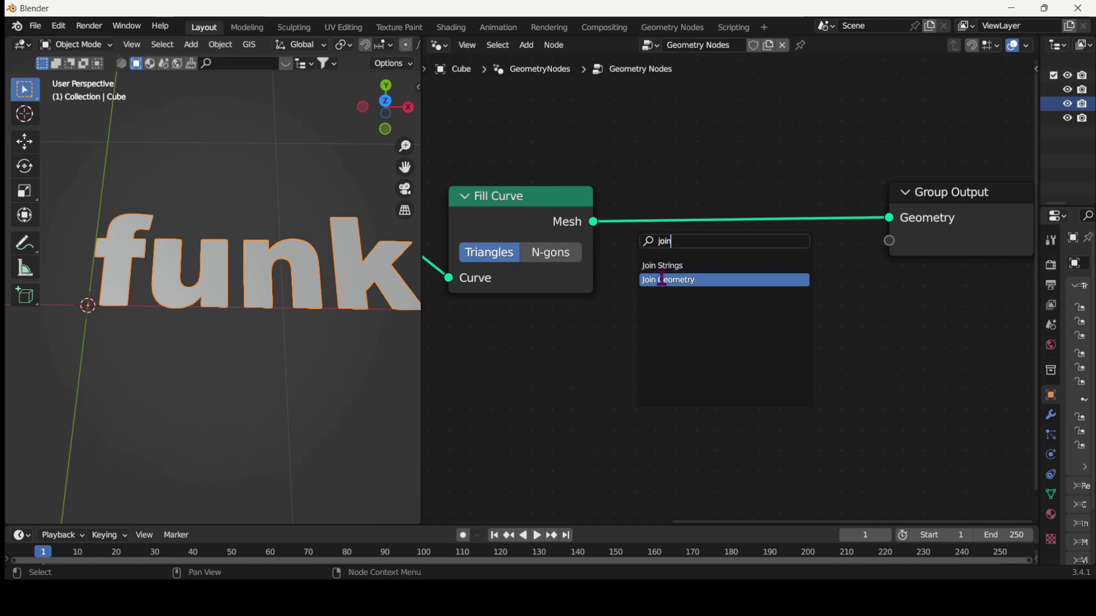
click(669, 281)
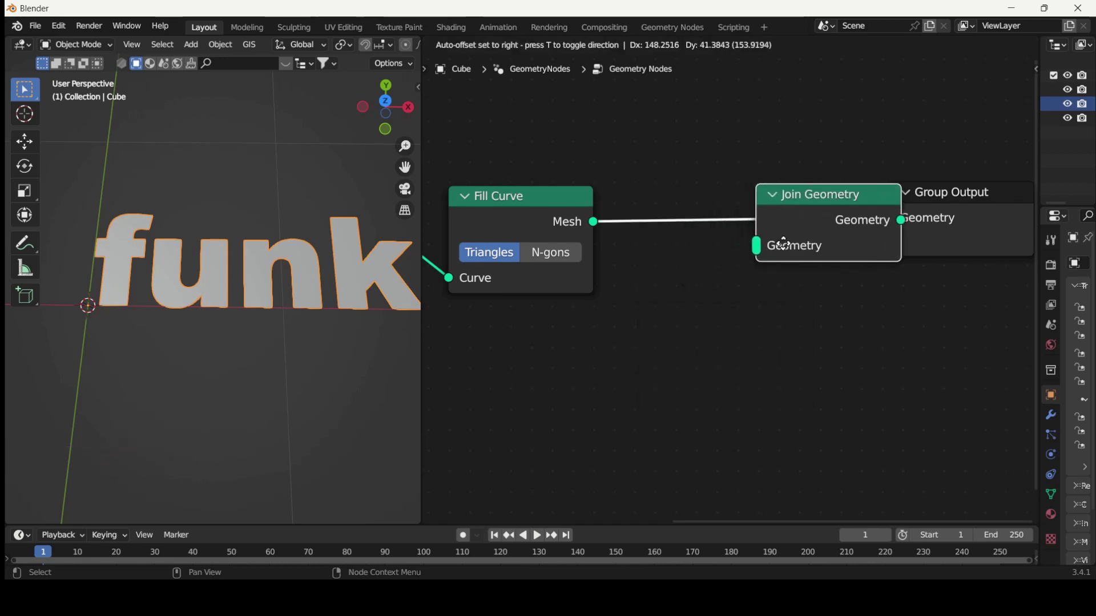
click(762, 245)
- Move the Fill Curve node closer to String to Curves, widening the gap before Join Geometry
middle_drag(611, 331, 663, 347)
scroll(643, 365, down, 1)
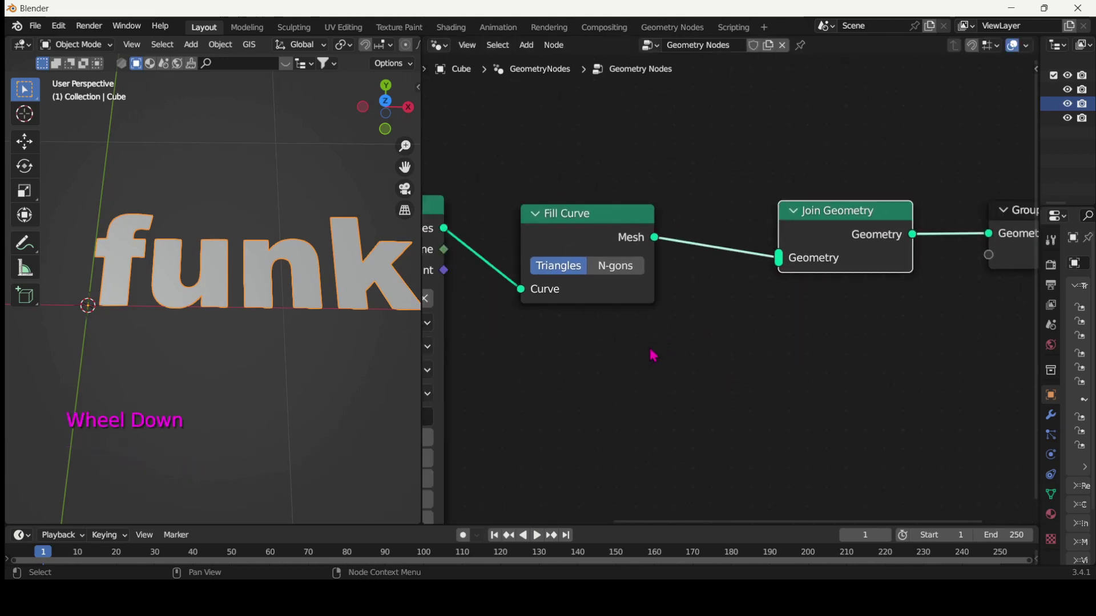
scroll(678, 364, down, 1)
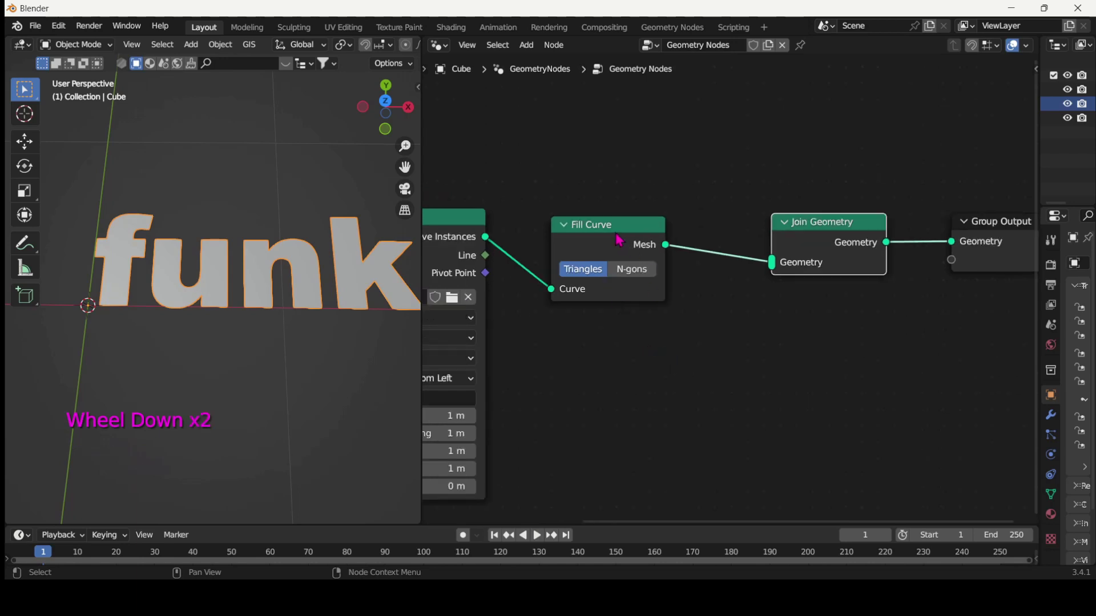
scroll(588, 230, down, 2)
click(588, 228)
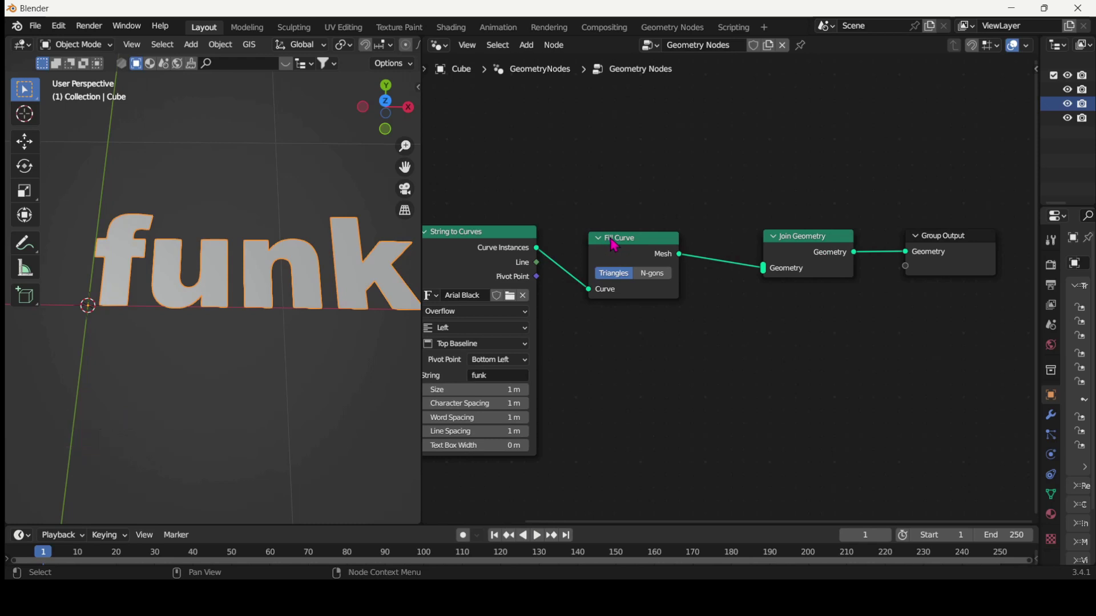
drag(622, 246, 602, 237)
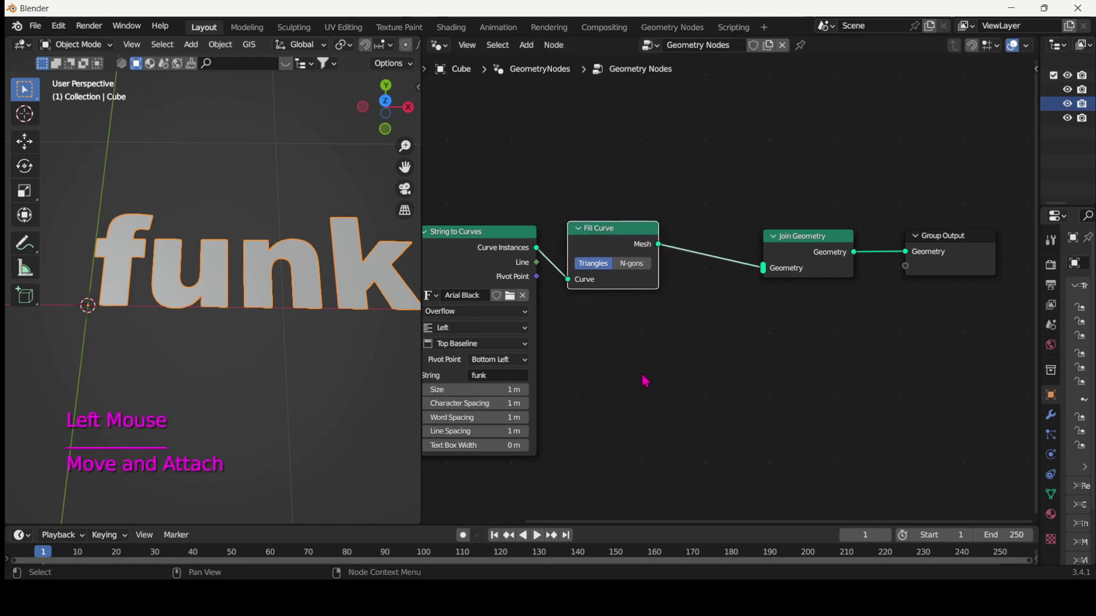
middle_drag(643, 379, 595, 361)
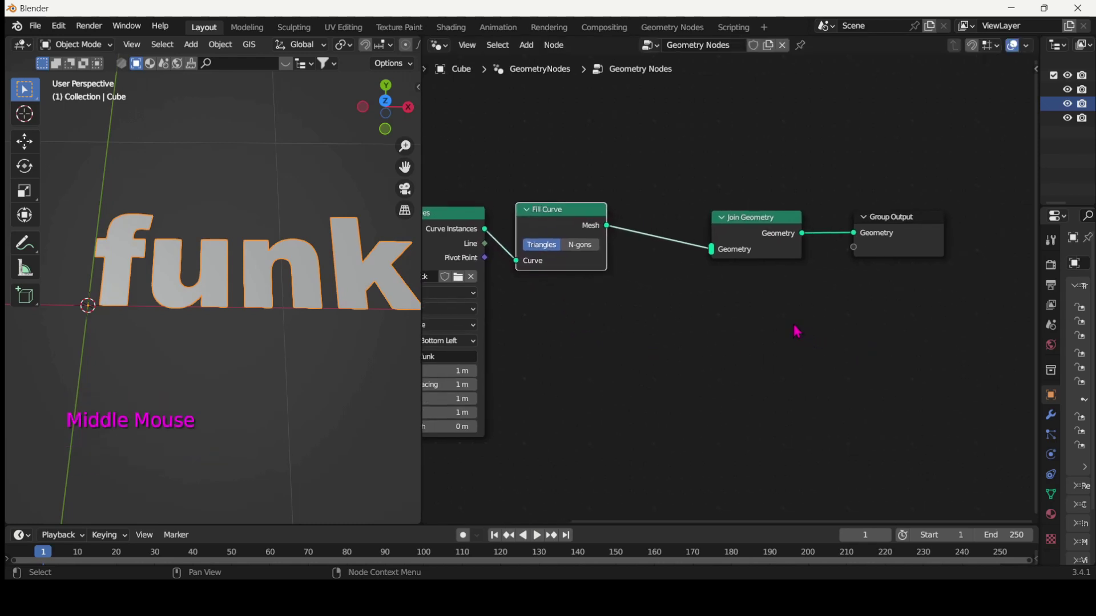
- Add a Transform node just below the link between Fill Curve and Join Geometry
key(shift+a)
click(731, 256)
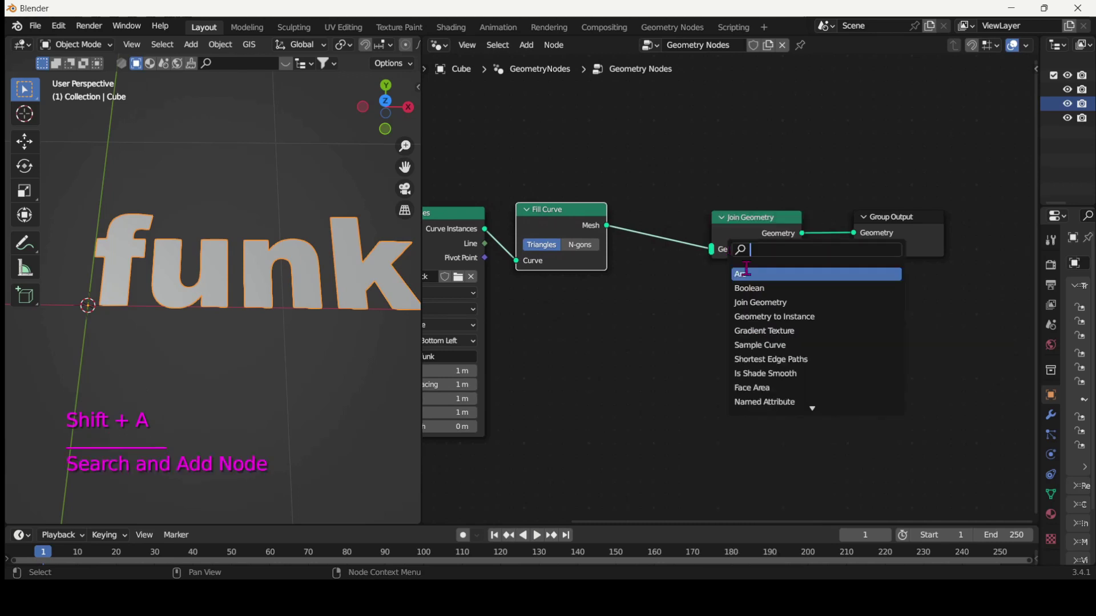
text(ex)
key(BackSpace)
key(BackSpace)
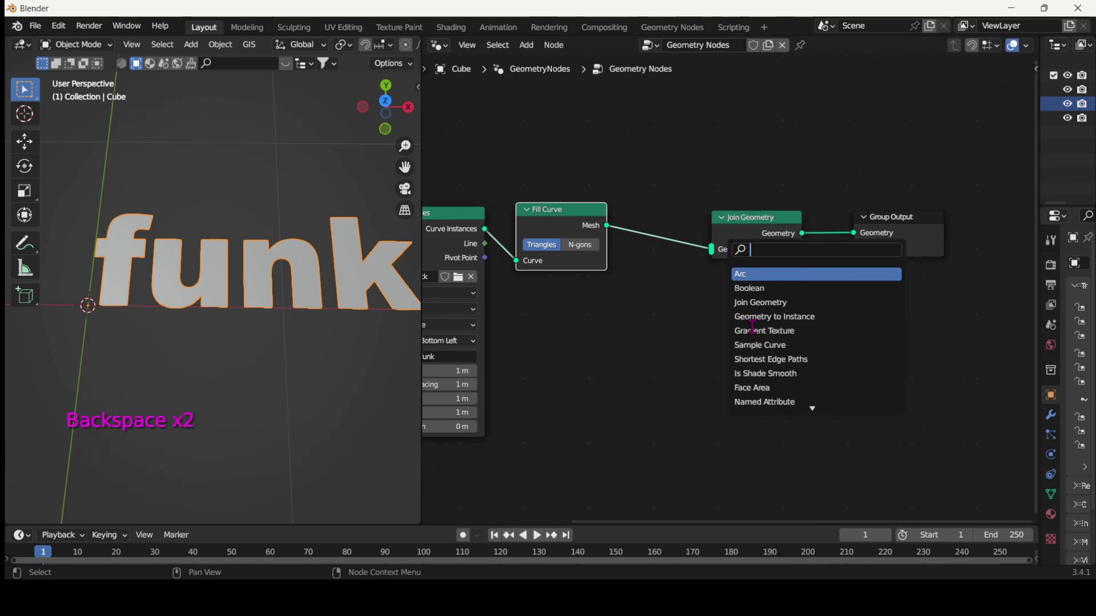
text(trans)
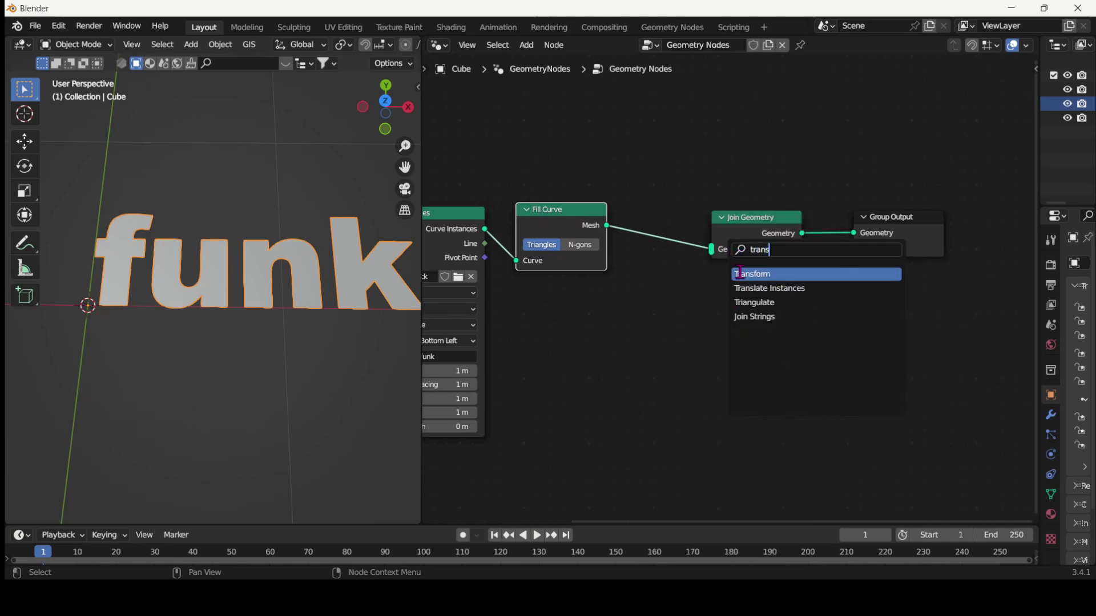
key(Return)
click(625, 326)
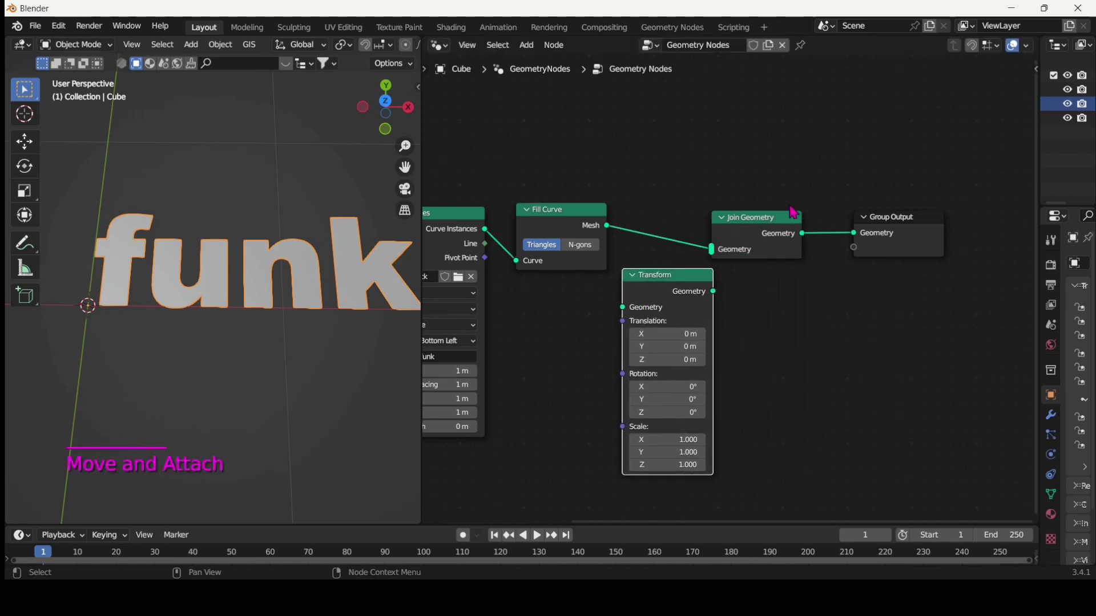
- Move Join Geometry further away and insert the Transform node into the link from Fill Curve
drag(793, 213, 1056, 225)
click(601, 284)
drag(601, 283, 640, 226)
- Add an Extrude Mesh node, unlinked, above the link between Transform and Join Geometry
key(shift+a)
click(712, 251)
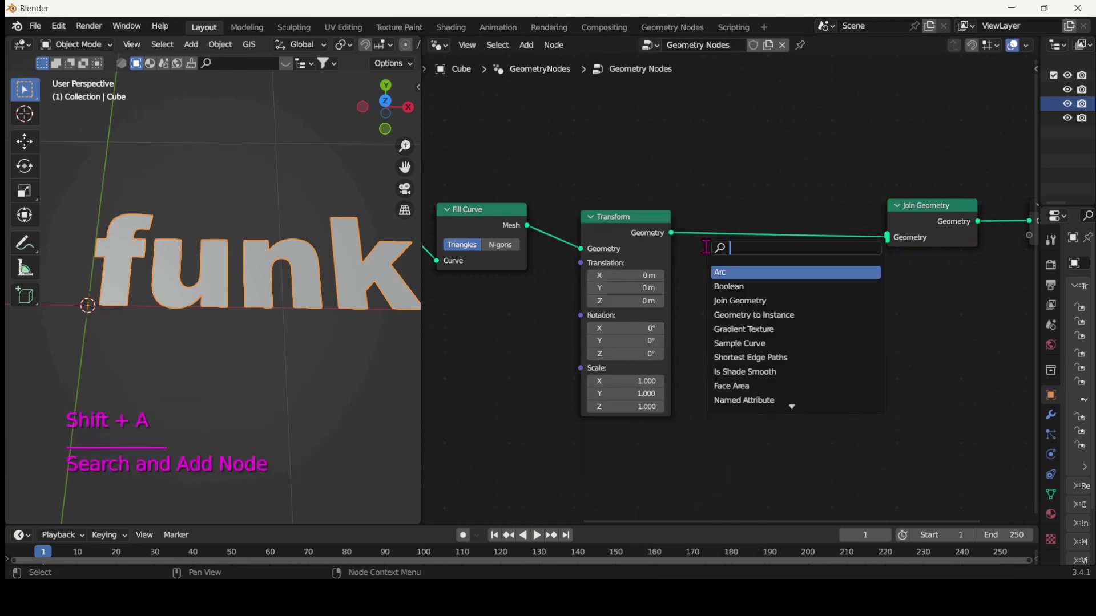
text(ex)
click(745, 273)
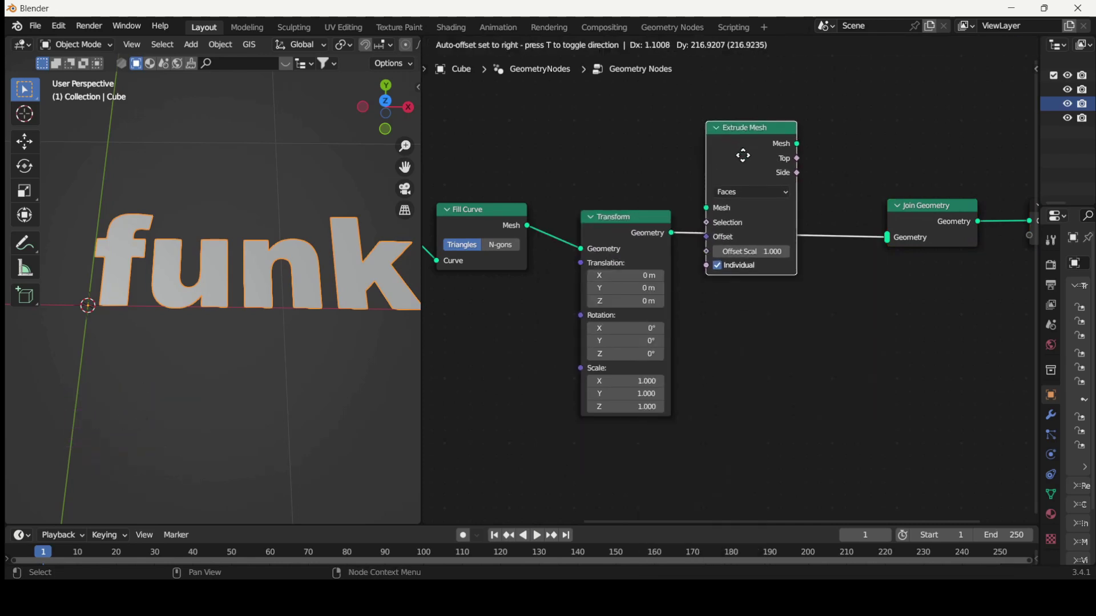
click(739, 101)
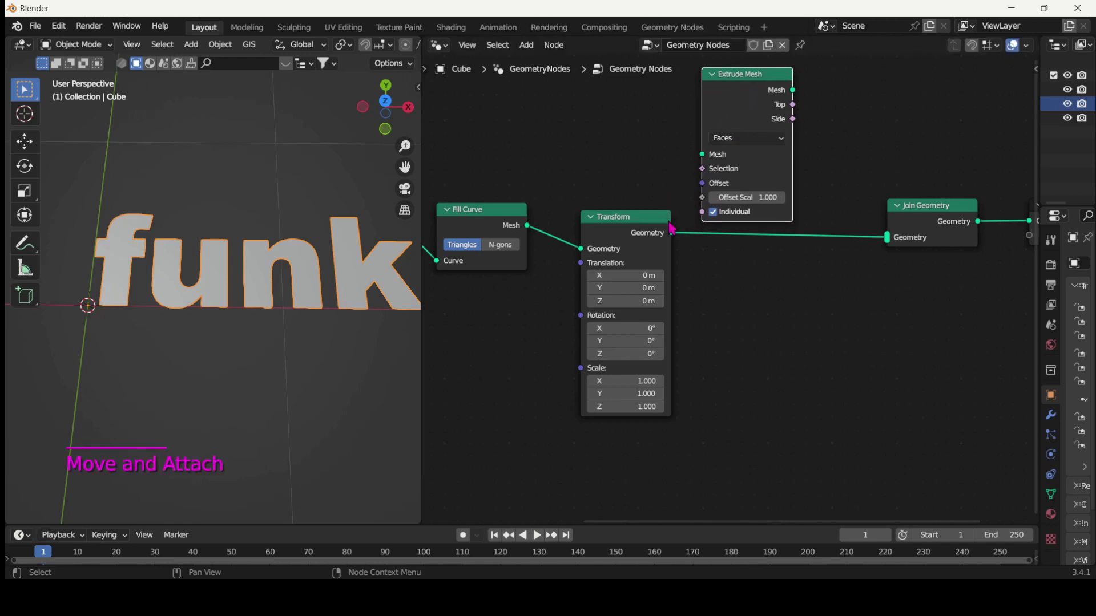
- Link Transform's Geometry to Extrude Mesh's Mesh input and the extruded Mesh output to Join Geometry, keeping the direct link
drag(672, 233, 702, 155)
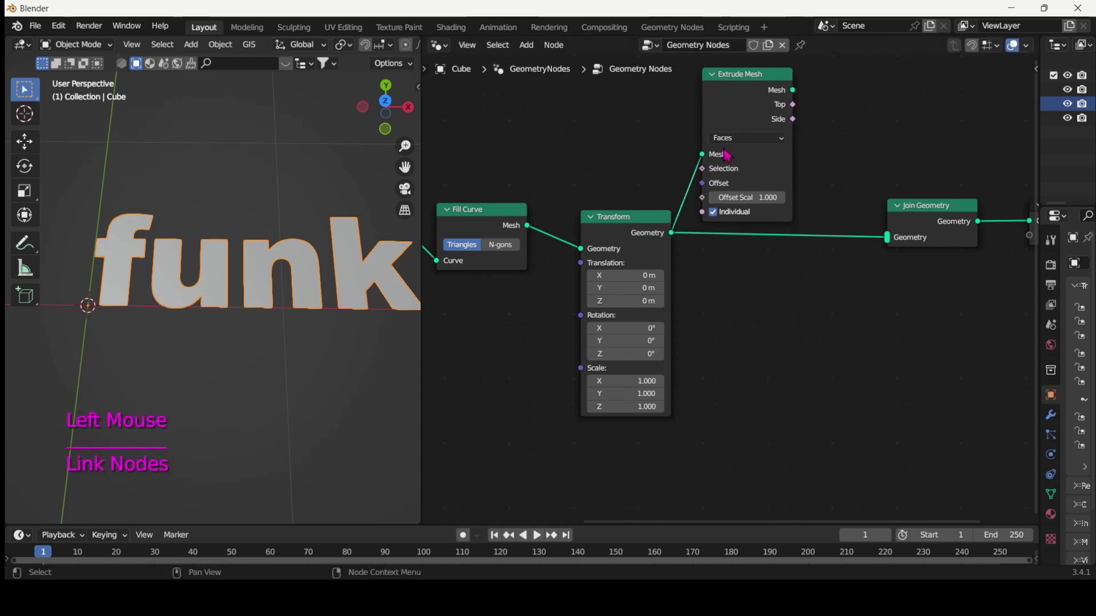
drag(792, 103, 887, 238)
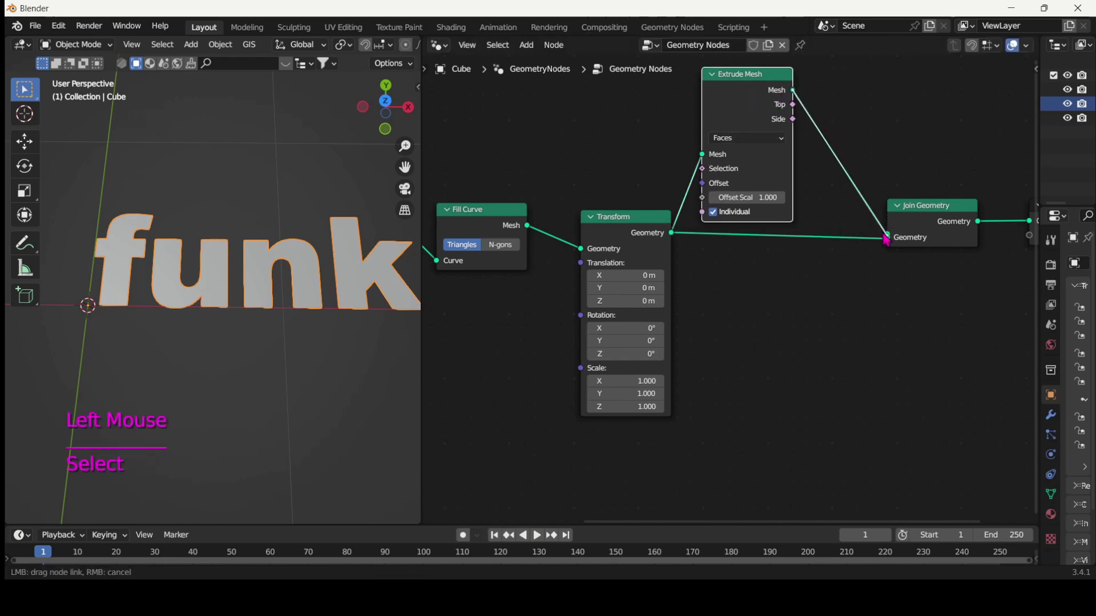
scroll(308, 336, down, 2)
middle_drag(300, 328, 308, 374)
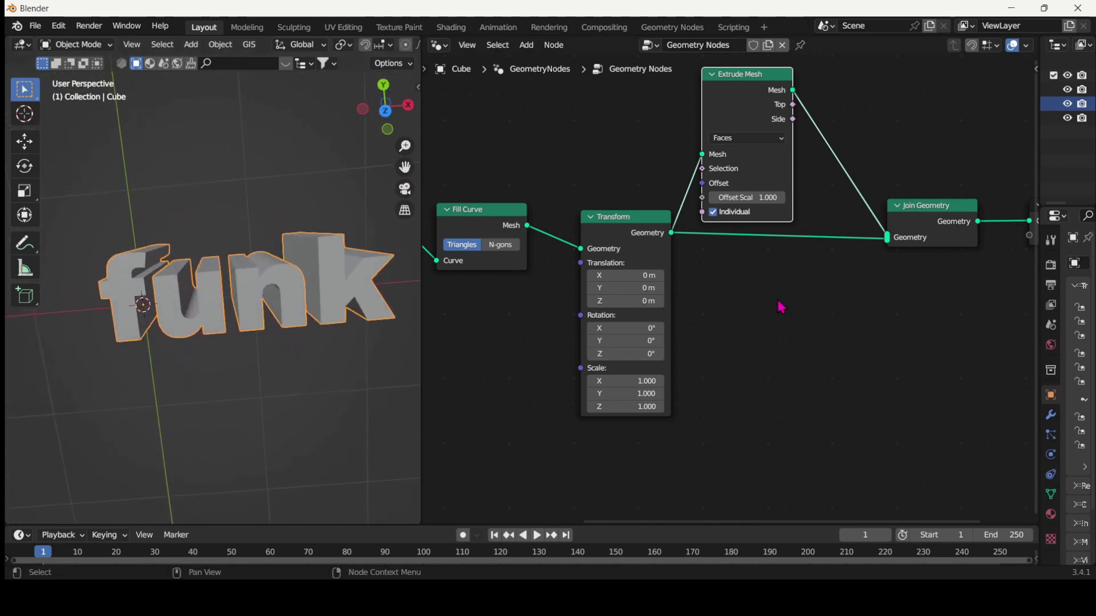
- Disconnect the direct Transform link from Join Geometry and examine the back of the extruded text
drag(885, 246, 574, 274)
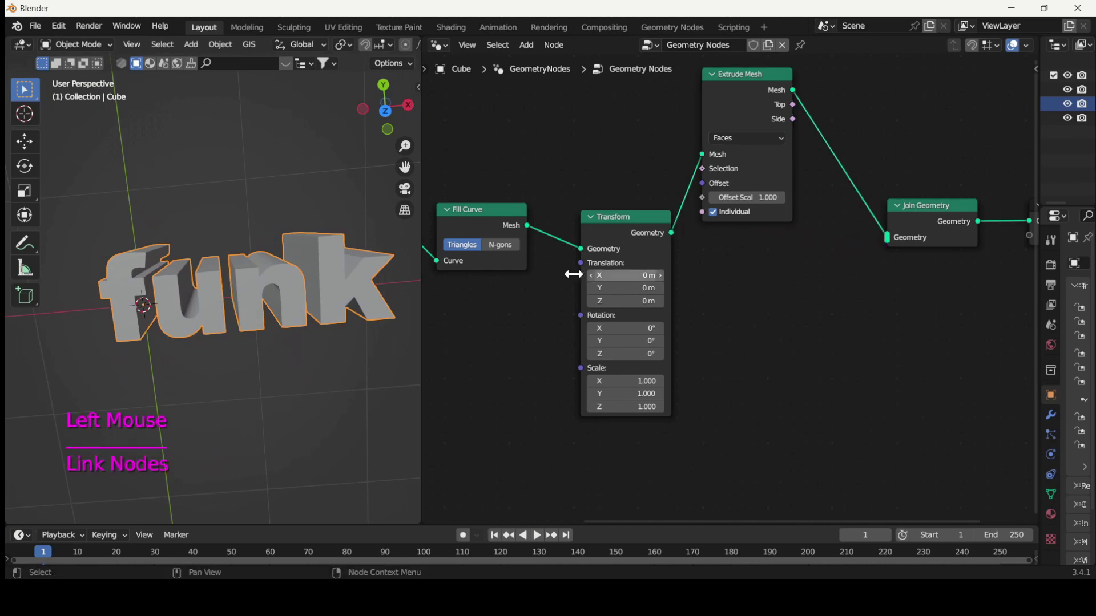
middle_drag(264, 311, 186, 151)
scroll(174, 323, up, 2)
scroll(175, 324, up, 3)
middle_drag(171, 310, 111, 311)
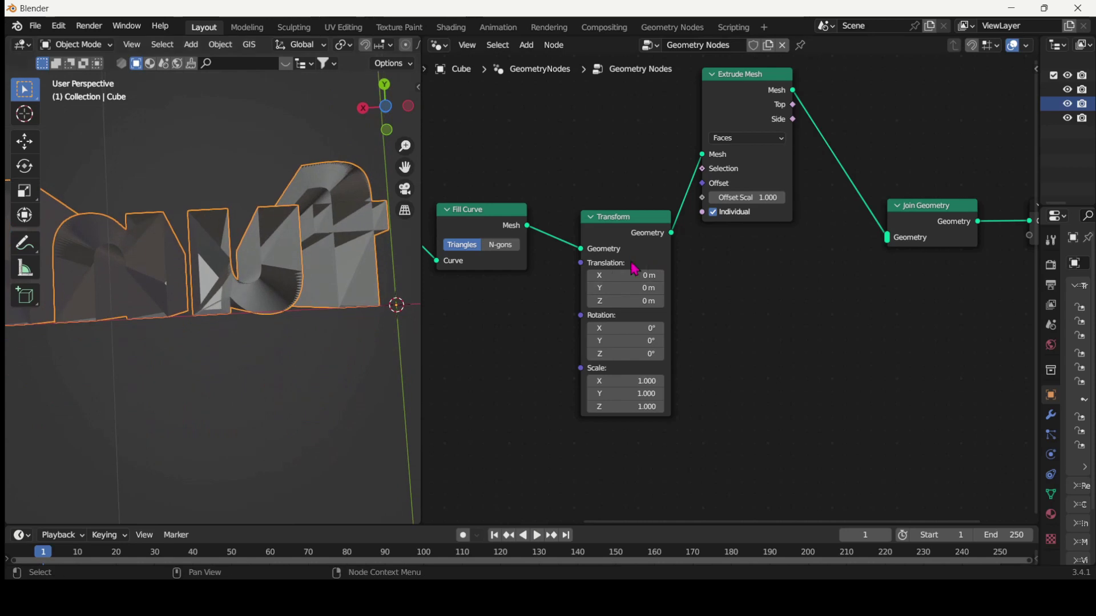
- Reconnect Transform's Geometry output directly to Join Geometry and check the text from behind and in front
drag(672, 244, 887, 237)
scroll(154, 283, down, 3)
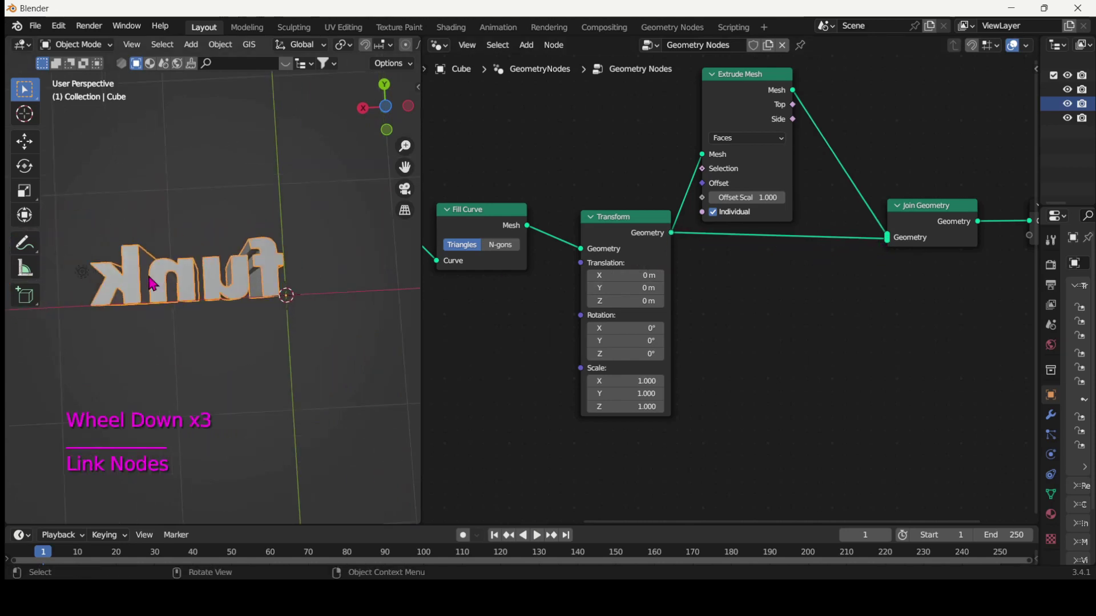
middle_drag(152, 285, 237, 299)
click(231, 308)
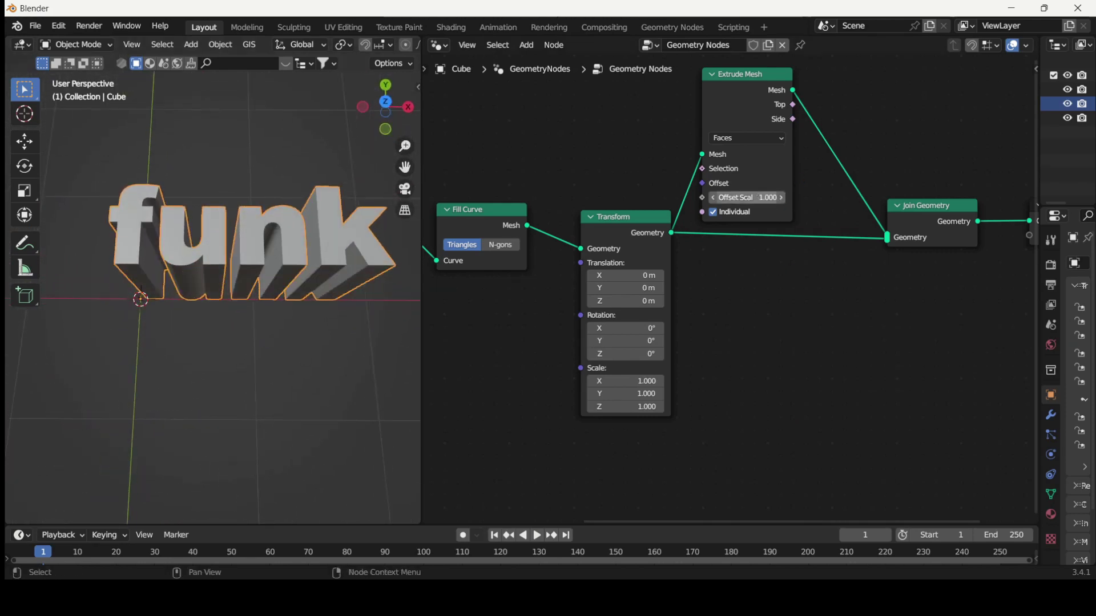
- Set the Extrude Mesh node's Offset Scale to 0.190 and inspect the thinner letters
click(745, 197)
drag(745, 198, 773, 198)
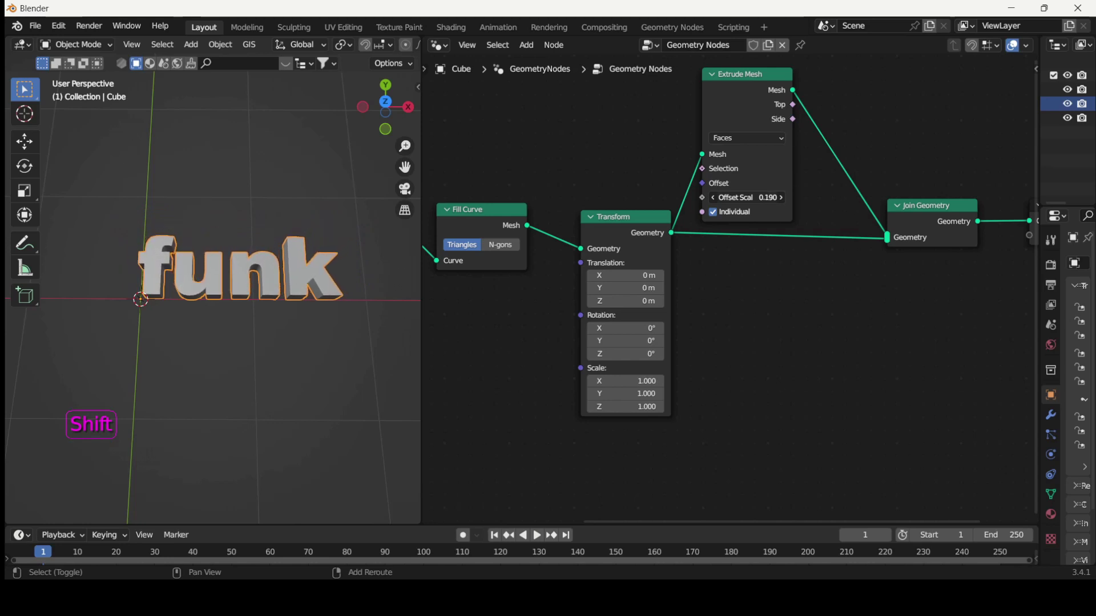
shift+drag(752, 198, 755, 197)
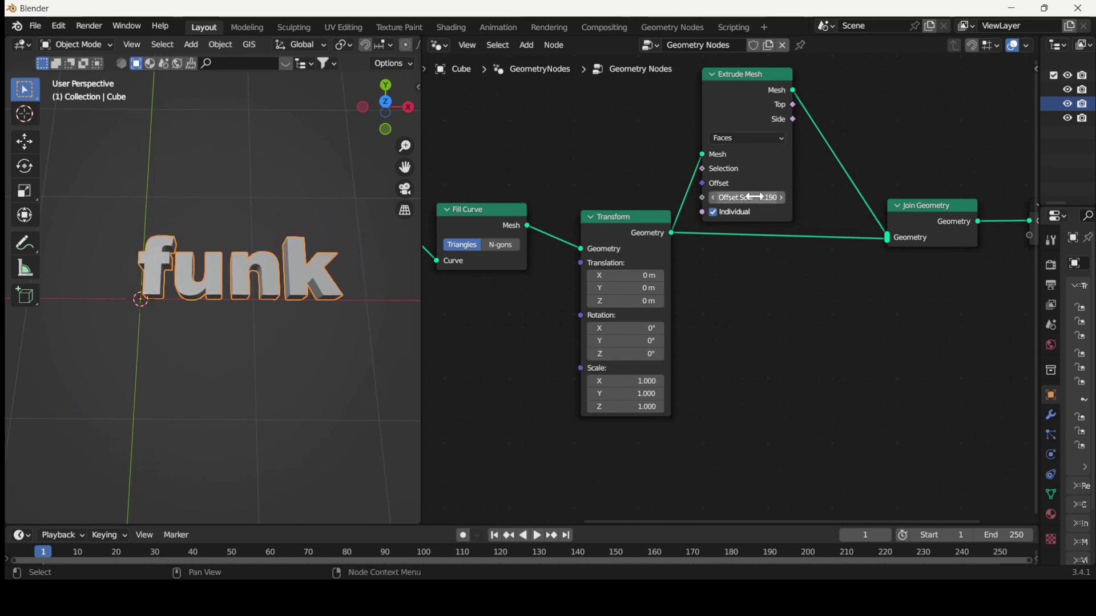
scroll(199, 350, down, 1)
scroll(200, 342, up, 4)
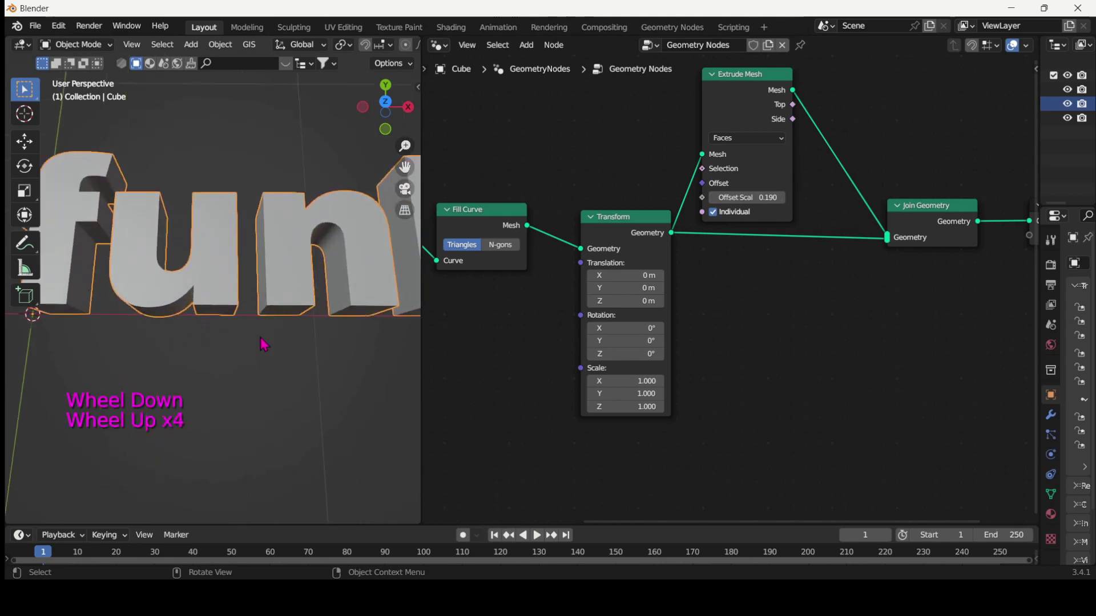
middle_drag(200, 346, 291, 342)
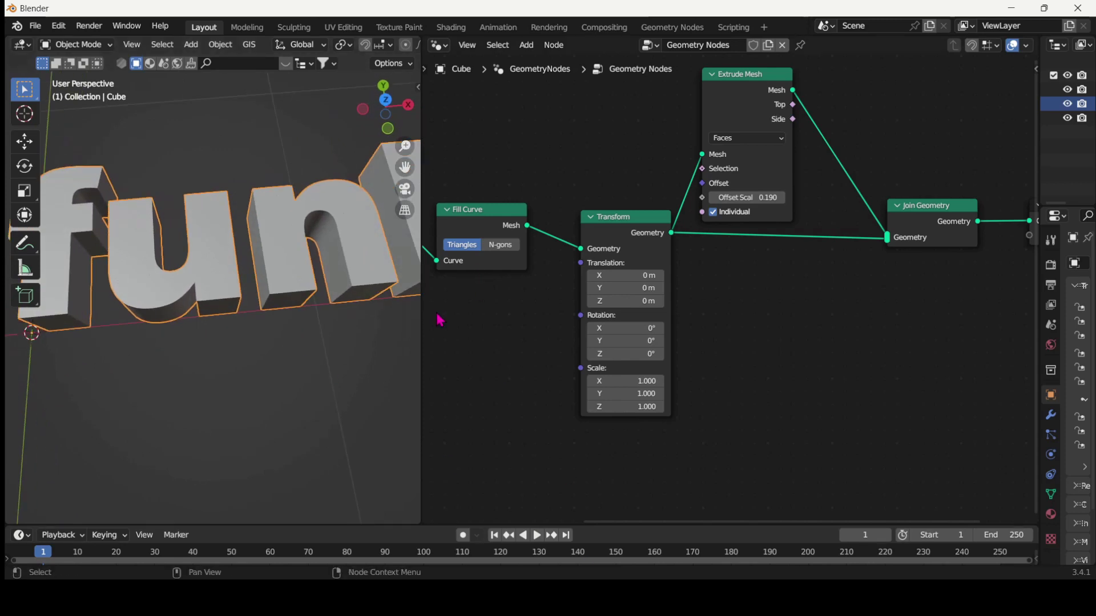
- Widen the 3D viewport against the node editor and frame the whole "funk" text in it
drag(427, 322, 558, 313)
scroll(400, 346, down, 3)
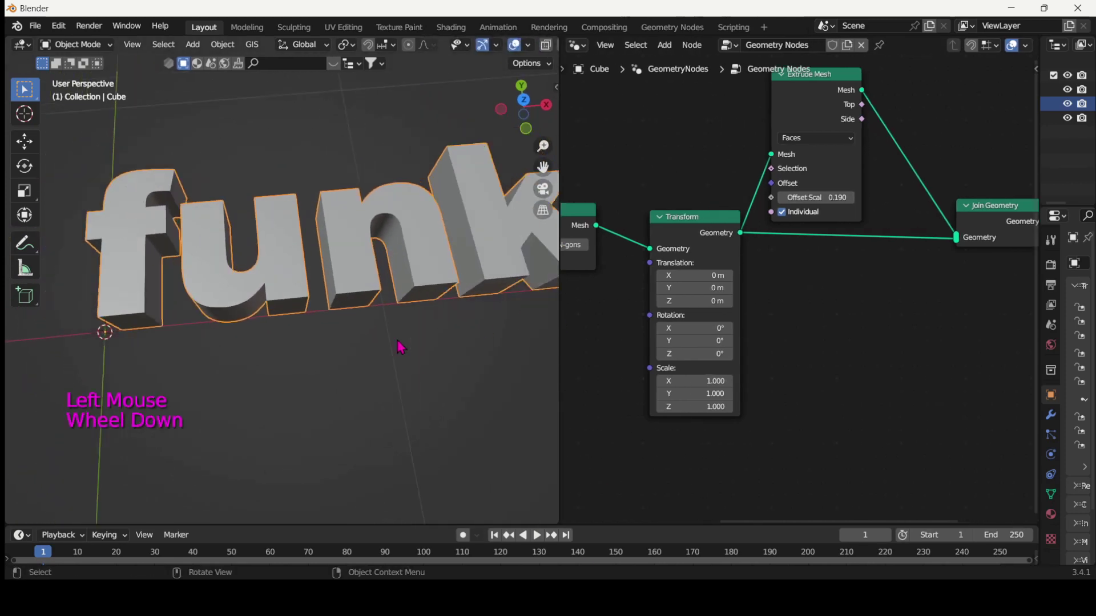
shift+middle_drag(400, 346, 330, 383)
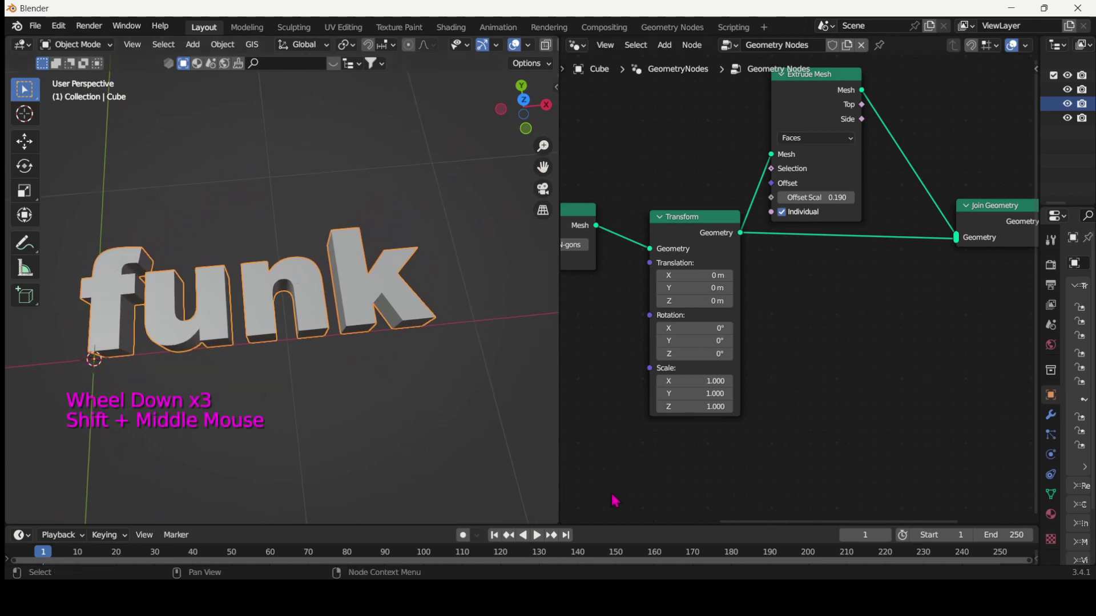
- Move the Group Output node well away from Join Geometry to make room for more nodes
middle_drag(851, 354, 652, 371)
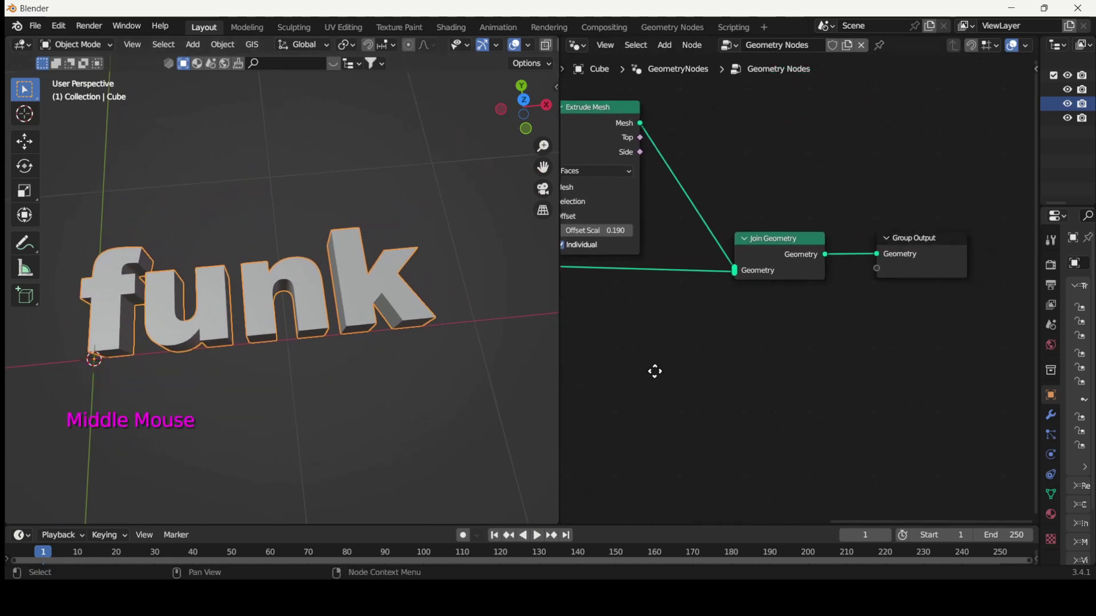
click(915, 243)
drag(914, 243, 1027, 240)
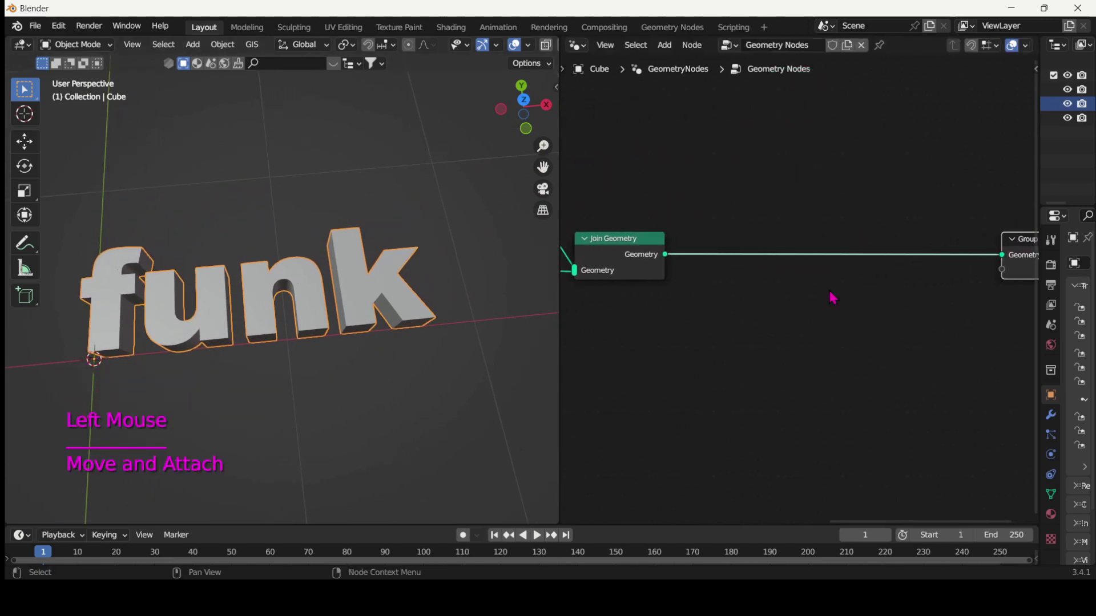
middle_drag(798, 334, 773, 314)
click(776, 317)
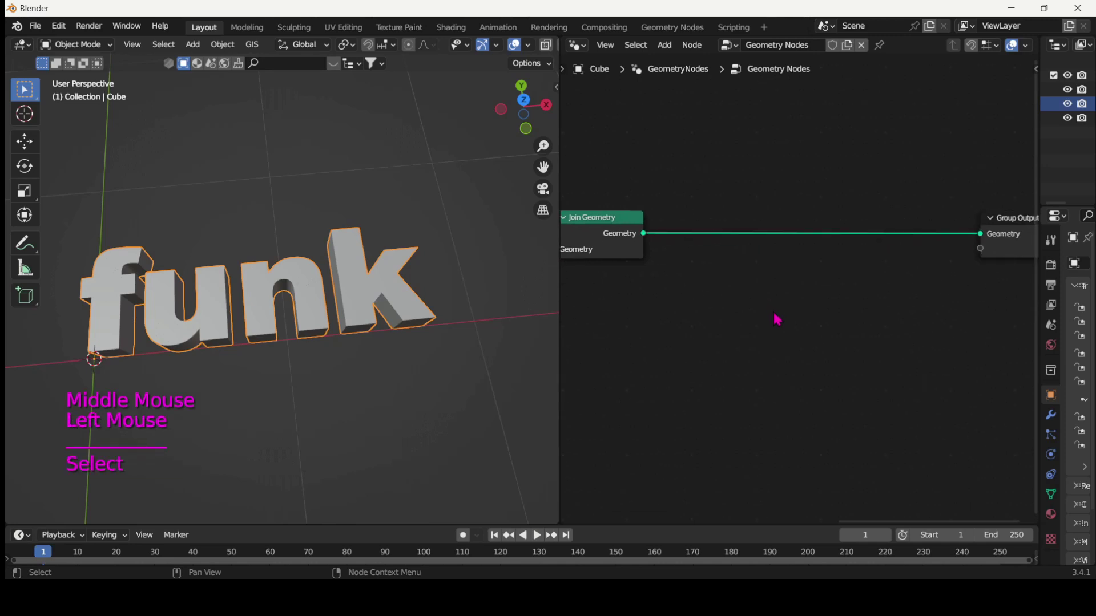
- Add a Mesh Line node and place it below the link between Join Geometry and Group Output
key(shift+a)
click(750, 246)
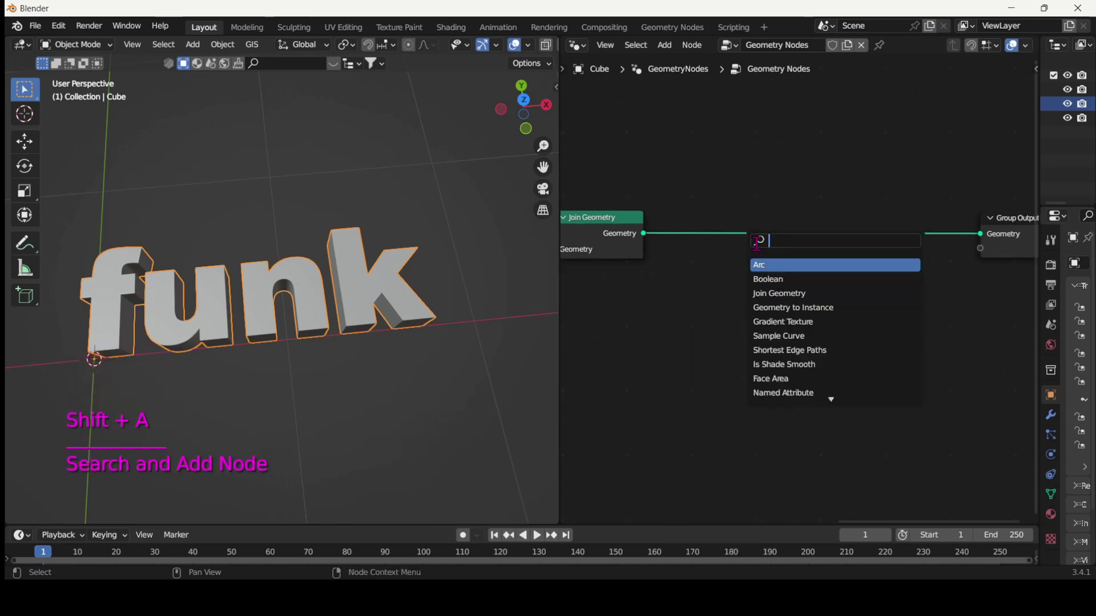
text(mesh)
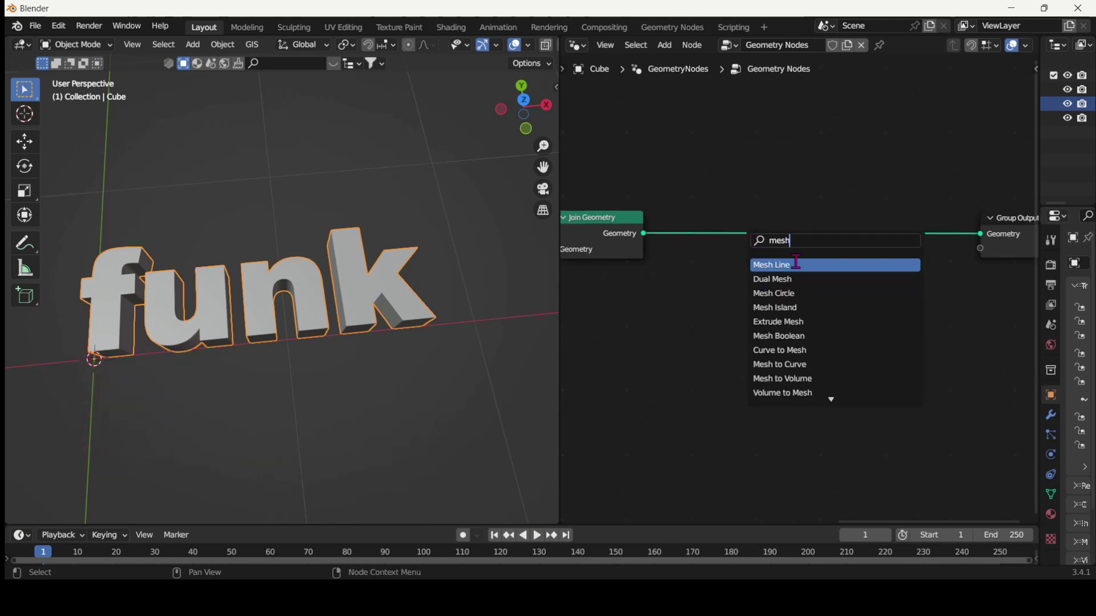
click(798, 264)
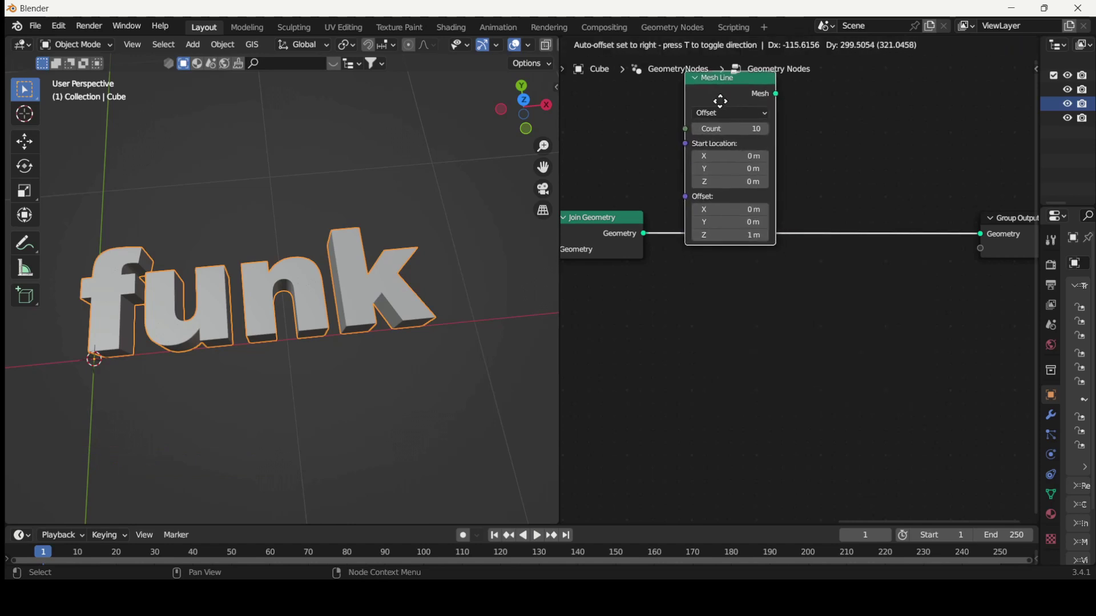
click(659, 326)
- Insert an Instance on Points node into the link between Join Geometry and Group Output
key(shift+a)
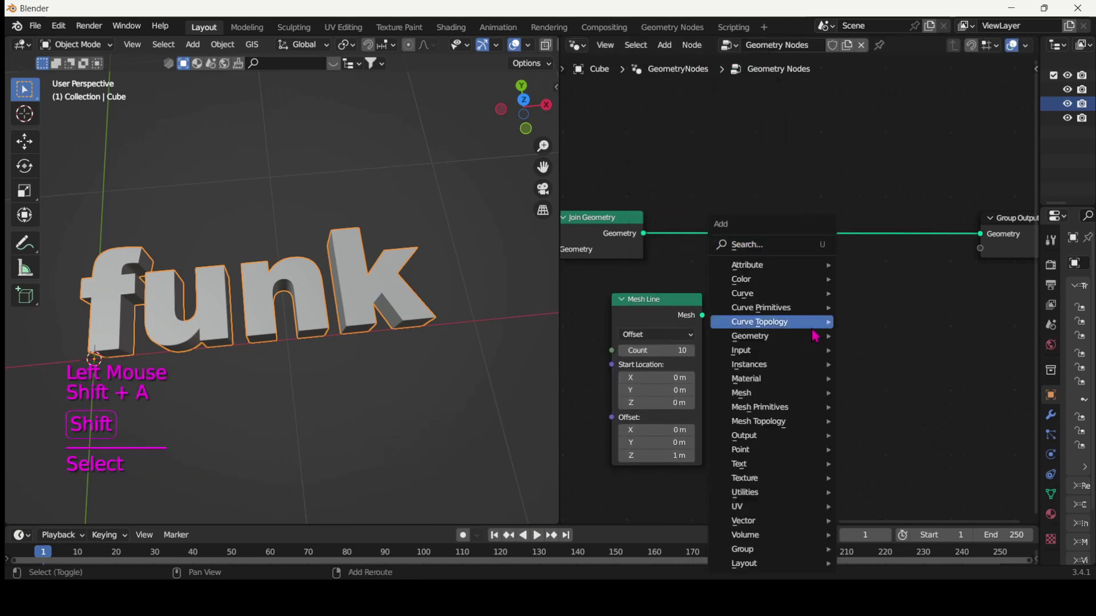
click(763, 250)
text(instance)
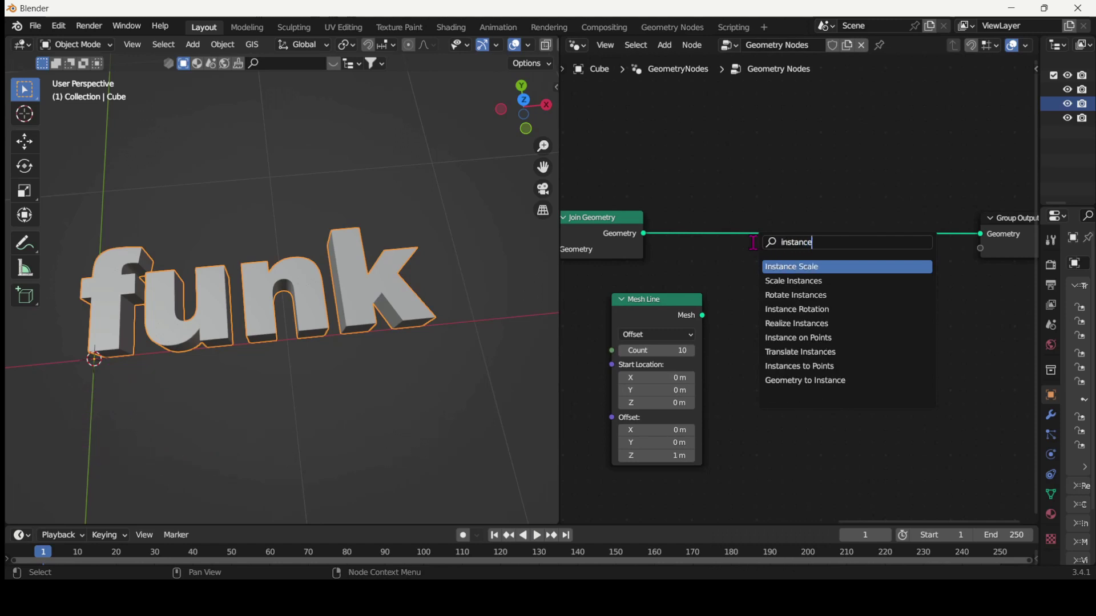
click(798, 338)
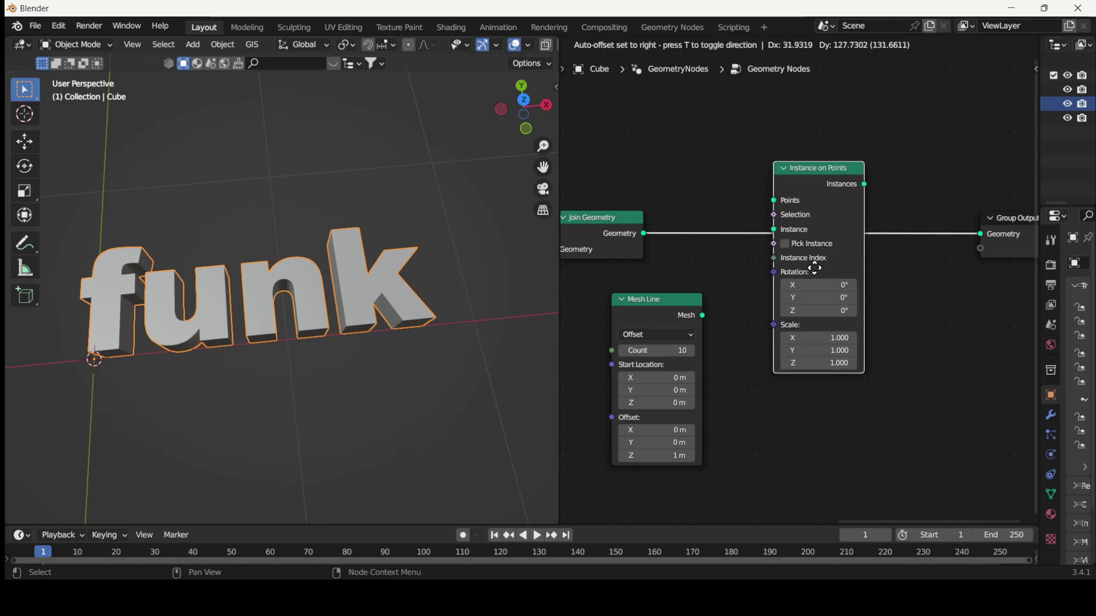
click(817, 280)
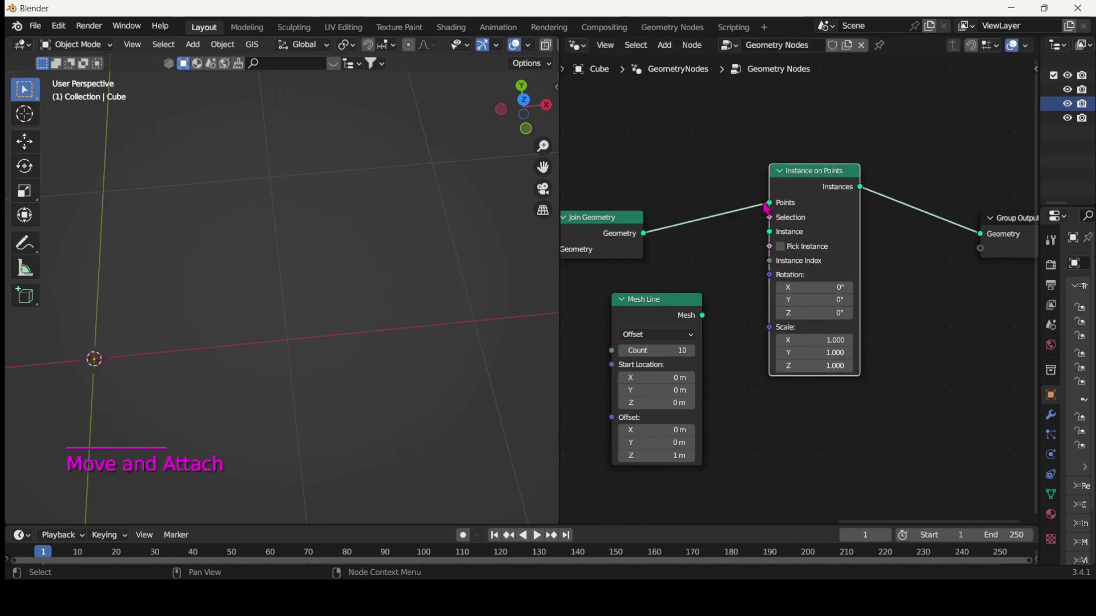
- Reroute Join Geometry into the Instance input of Instance on Points and connect Mesh Line's Mesh output to its Points input
drag(765, 205, 773, 234)
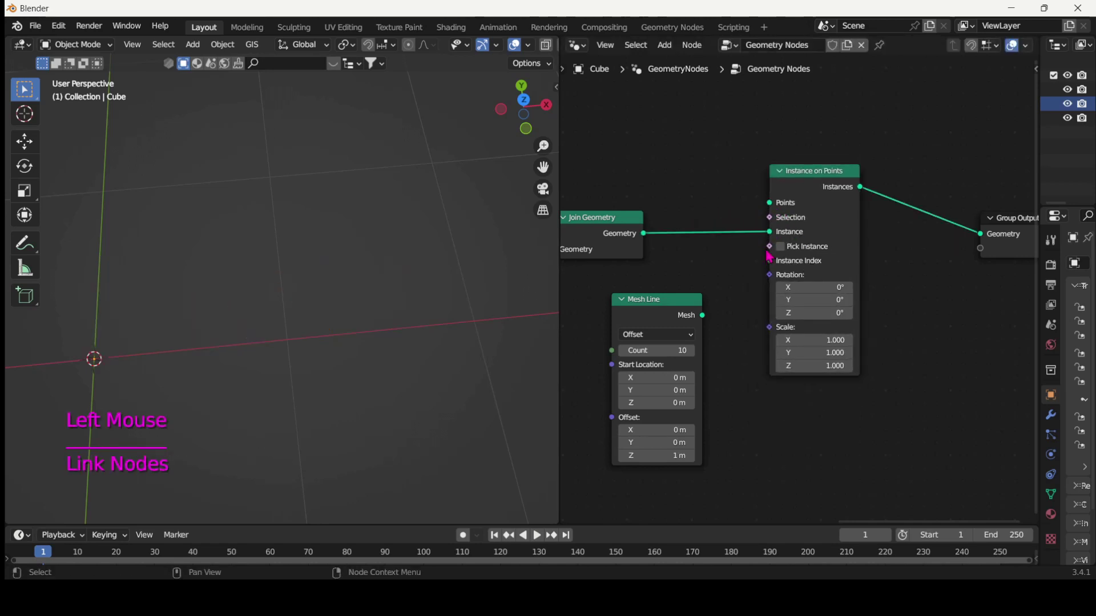
drag(709, 317, 771, 214)
scroll(293, 302, down, 8)
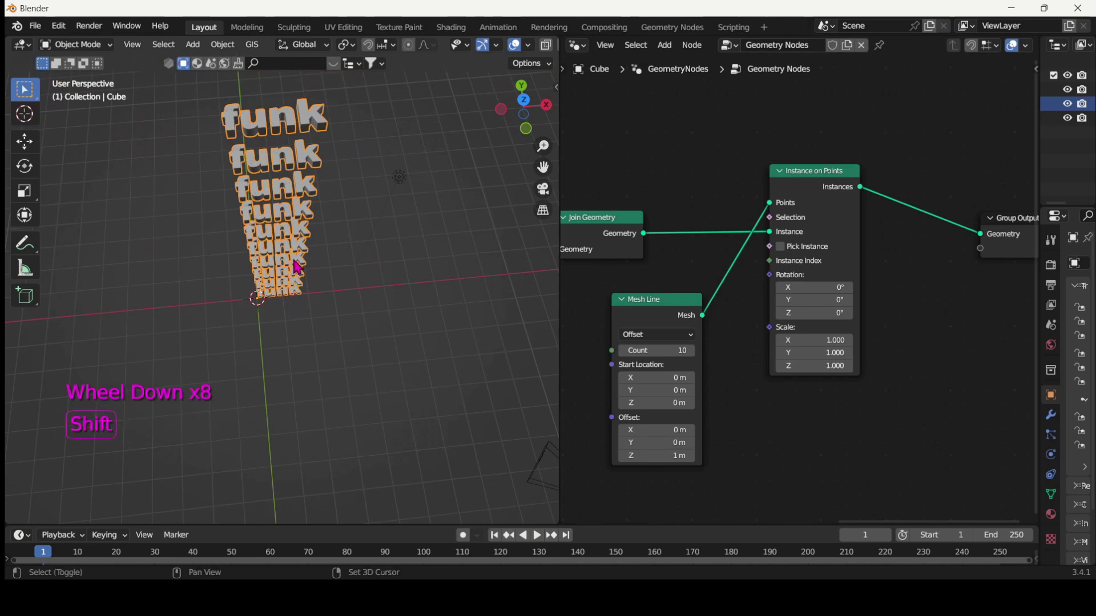
shift+middle_drag(295, 285, 325, 289)
- Set the Transform node's X rotation to 90° and check the text instances from the front
middle_drag(818, 456, 596, 418)
middle_drag(627, 381, 744, 382)
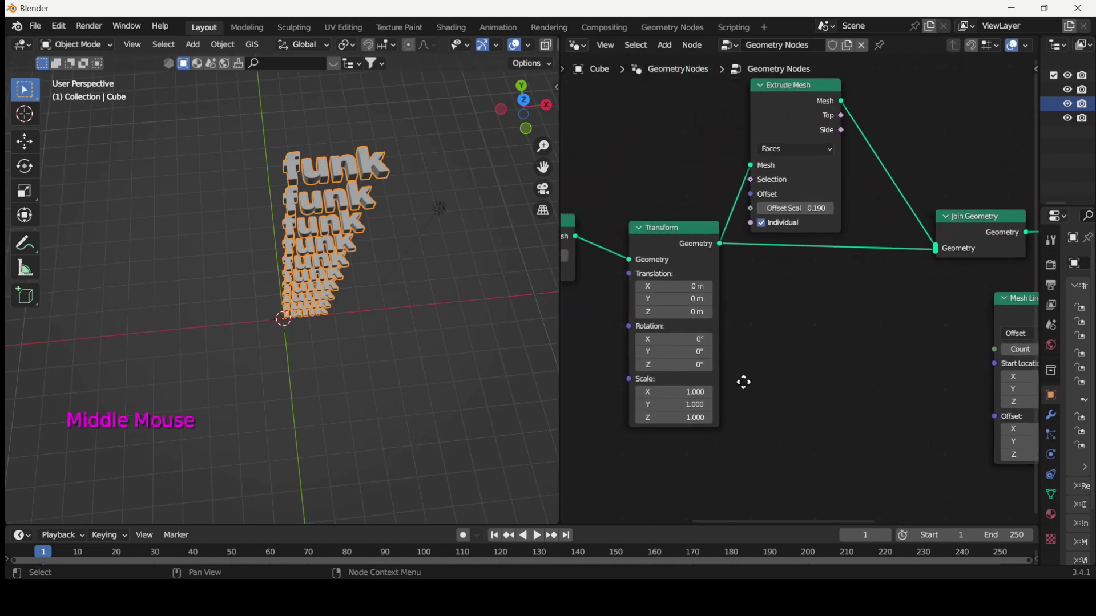
click(686, 343)
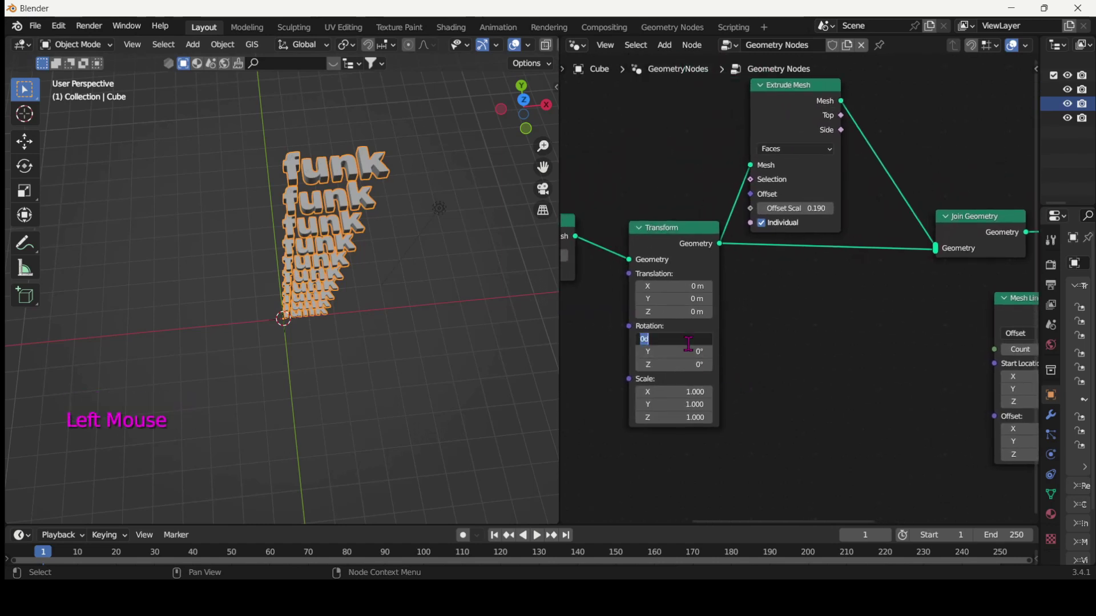
key(Return)
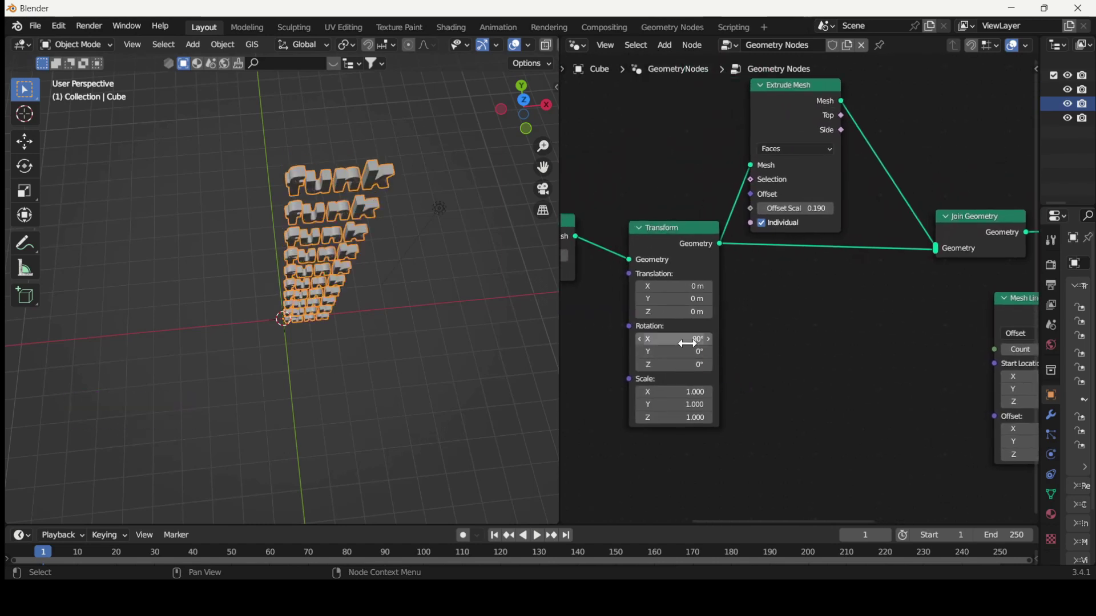
scroll(384, 334, up, 2)
middle_drag(384, 335, 407, 137)
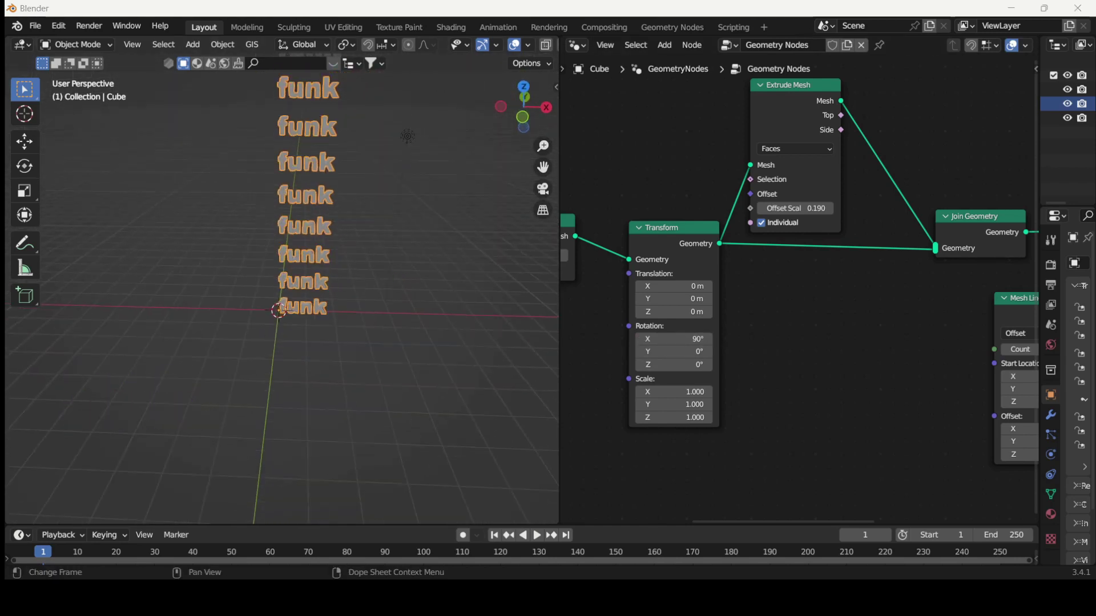
- Set the Mesh Line node's Offset to 1 m in Y and 0 m in Z, and inspect the row of text
middle_drag(909, 441, 597, 391)
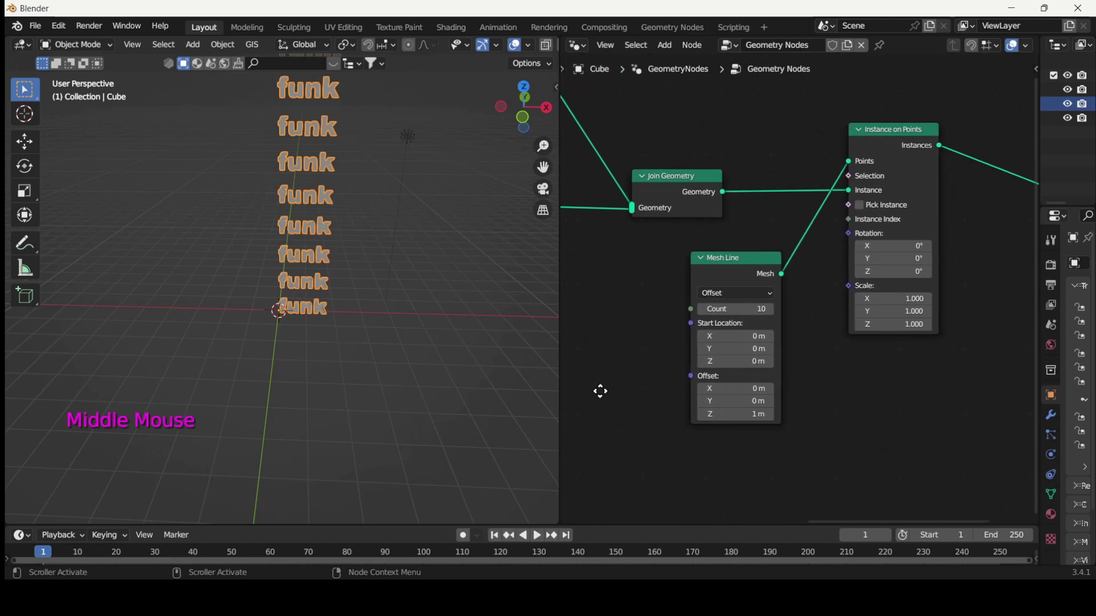
click(731, 402)
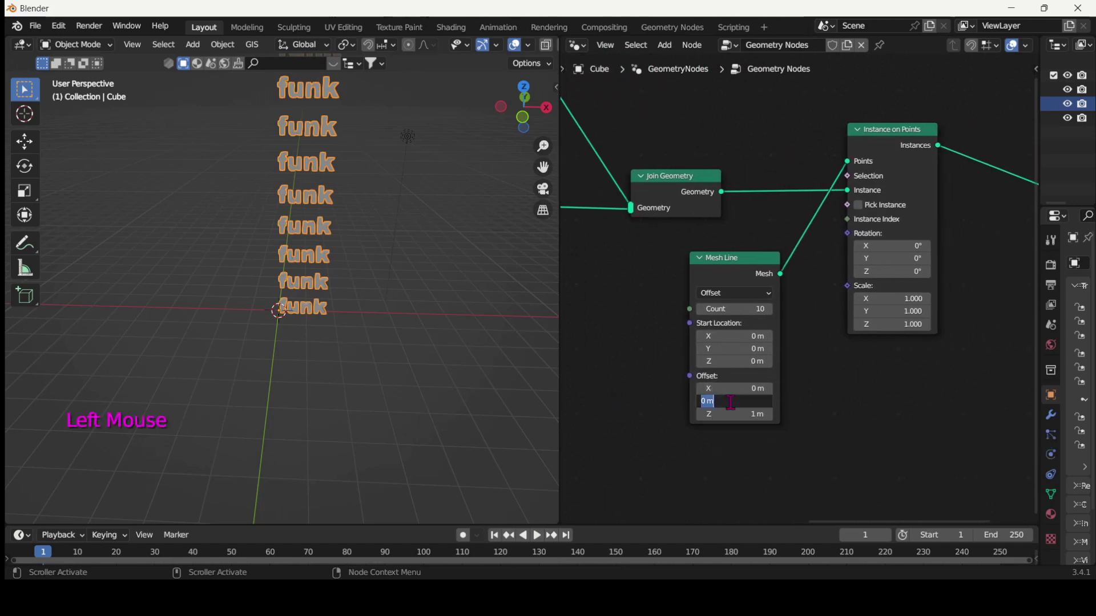
key(Return)
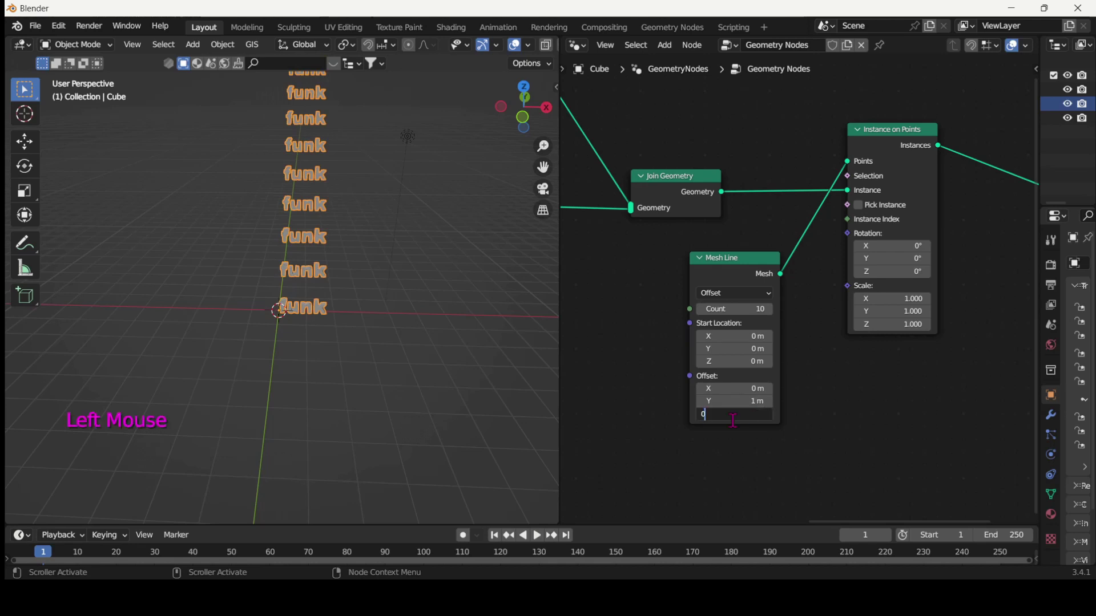
click(733, 421)
text(0)
key(Return)
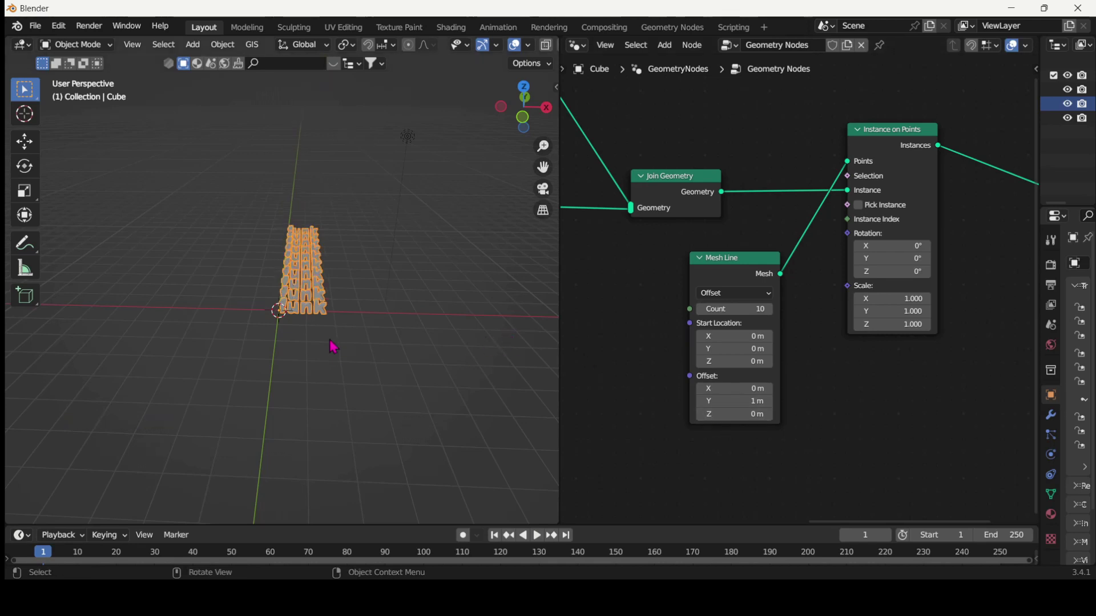
scroll(334, 347, up, 5)
middle_drag(337, 369, 427, 367)
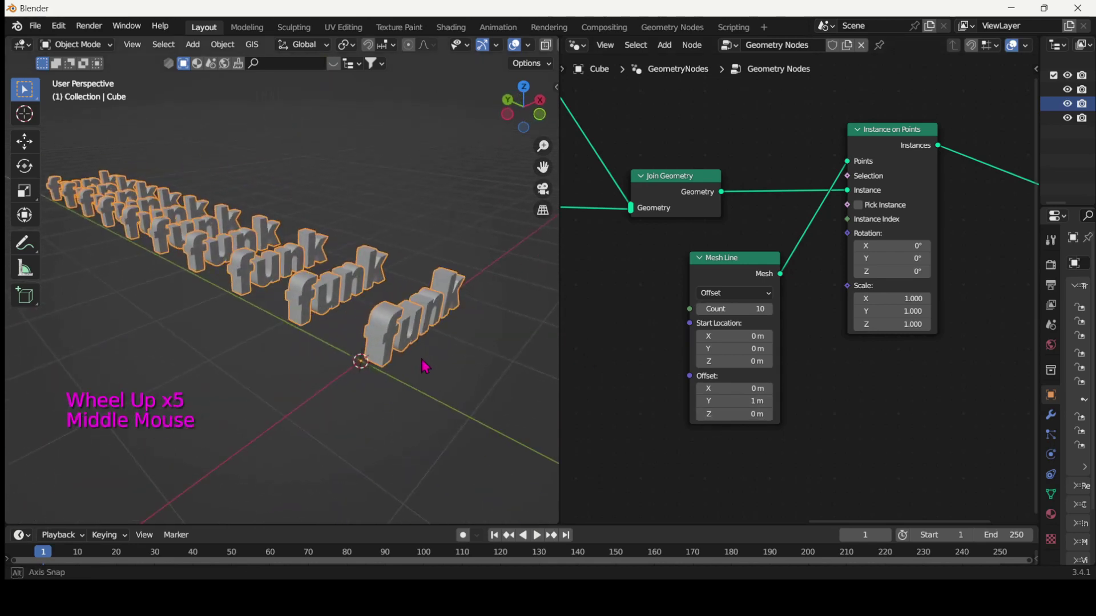
- Reduce the Mesh Line node's Y Offset to 0.28 m and view the tighter row from the front
mouse_move(722, 402)
shift+mouse_down()
mouse_move(736, 402)
mouse_move(686, 402)
mouse_move(706, 402)
shift+mouse_up()
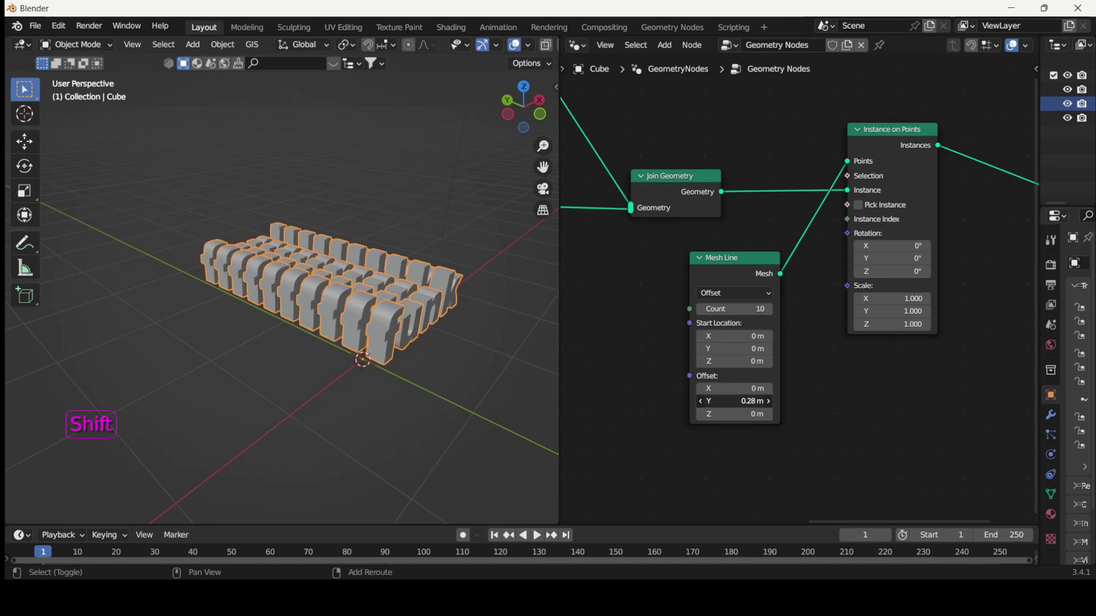
middle_drag(492, 405, 391, 366)
middle_drag(741, 476, 744, 465)
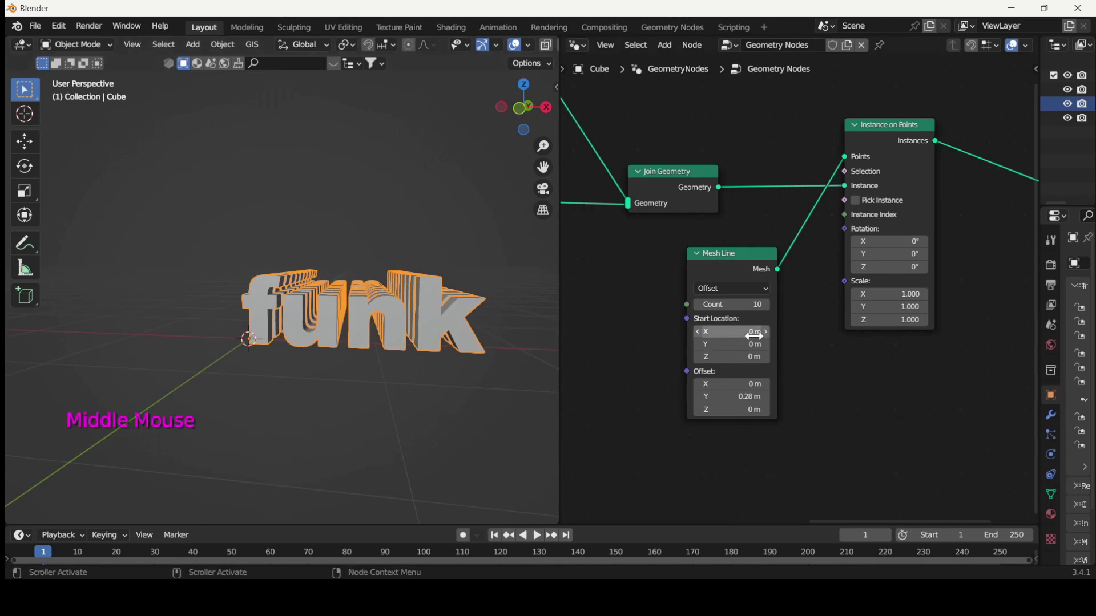
- Move the Mesh Line node above Join Geometry and feed a new Index node into the Scale input of Instance on Points
middle_drag(803, 379, 802, 506)
drag(756, 377, 791, 111)
middle_drag(785, 438, 877, 271)
click(875, 279)
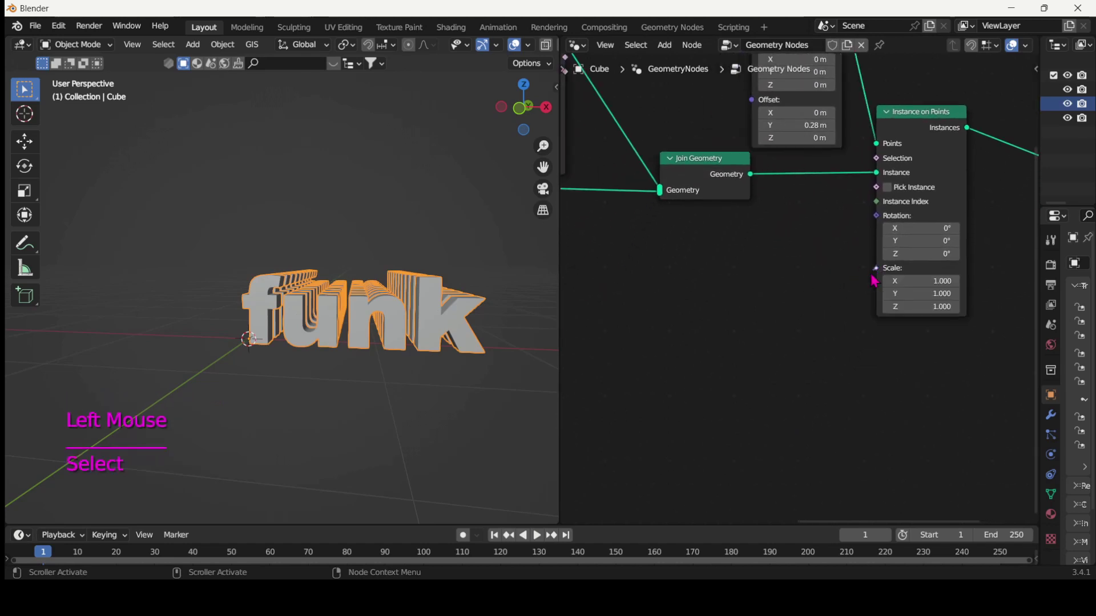
drag(747, 347, 748, 346)
text(inde)
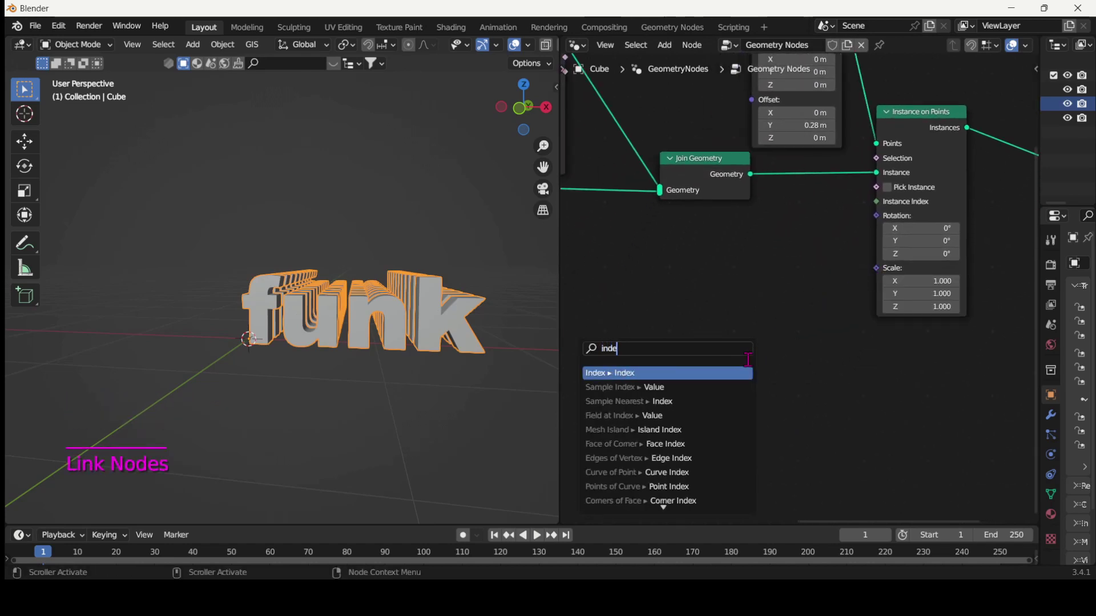
key(Return)
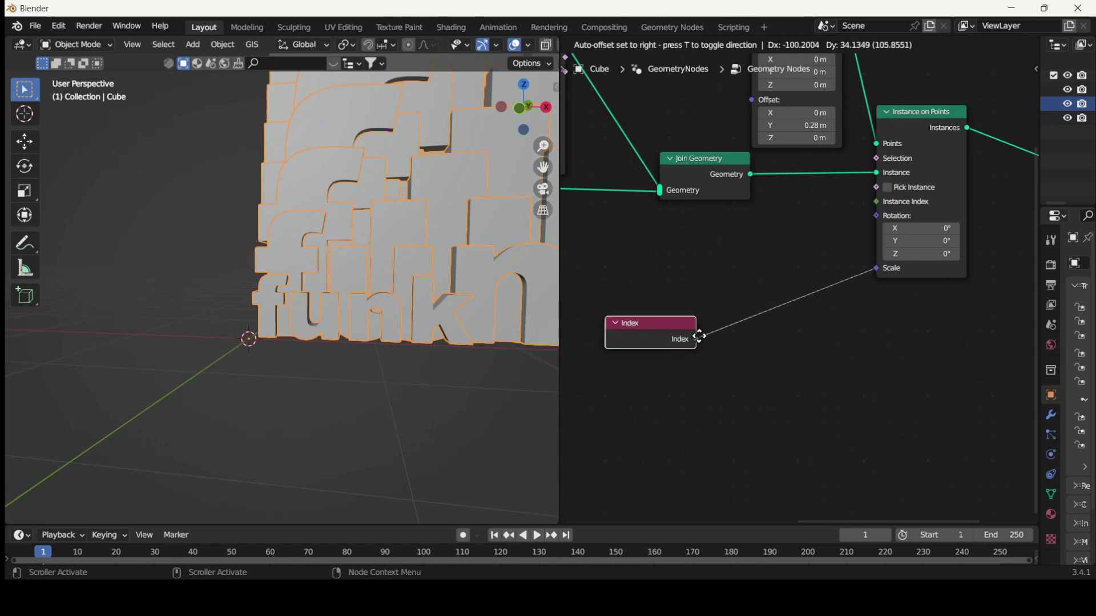
click(701, 333)
- Examine the index-scaled text instances from several angles, both from a distance and close up
scroll(439, 342, down, 6)
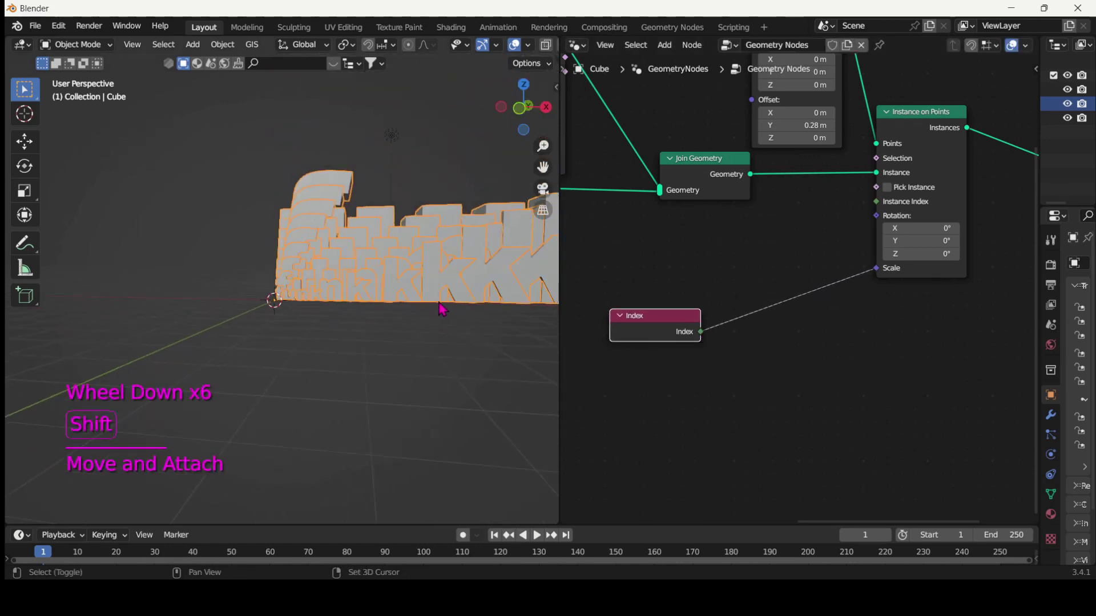
shift+middle_drag(443, 308, 308, 416)
click(308, 416)
middle_drag(203, 408, 315, 327)
scroll(222, 405, up, 2)
scroll(200, 312, up, 4)
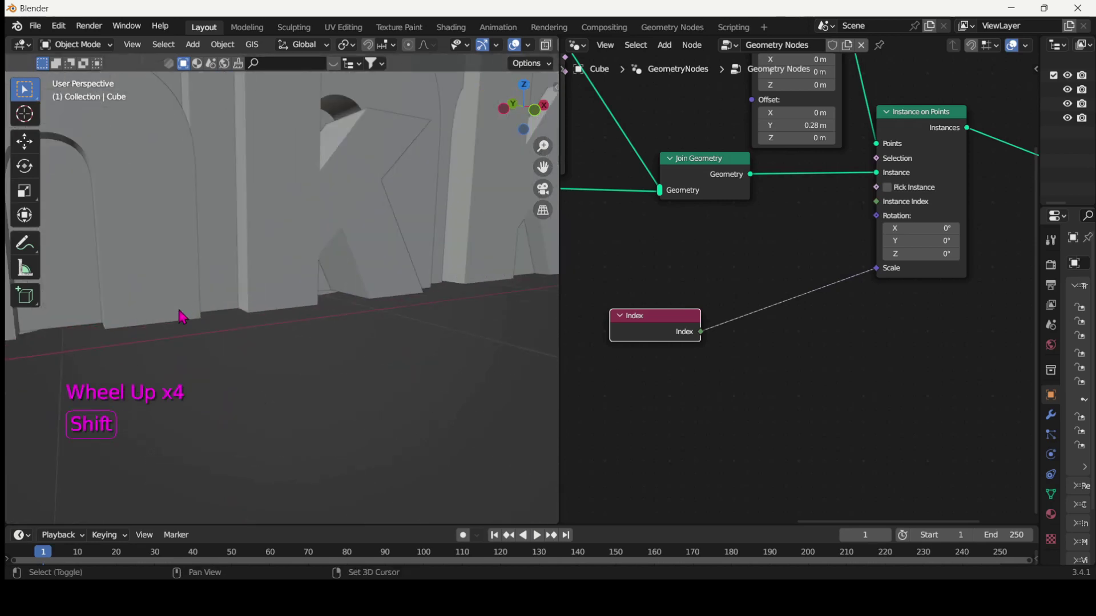
shift+scroll(184, 316, down, 1)
scroll(182, 318, down, 1)
scroll(182, 318, down, 2)
middle_drag(268, 324, 211, 345)
- Insert a Map Range node between the Index node and the Scale input of Instance on Points
click(734, 419)
key(shift+a)
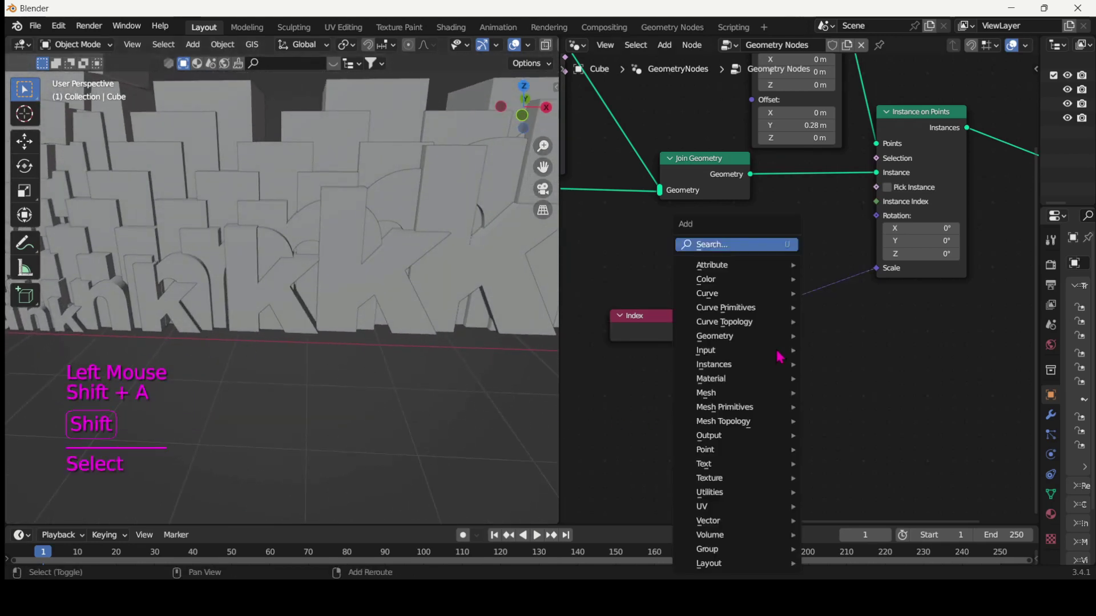
click(722, 246)
text(map)
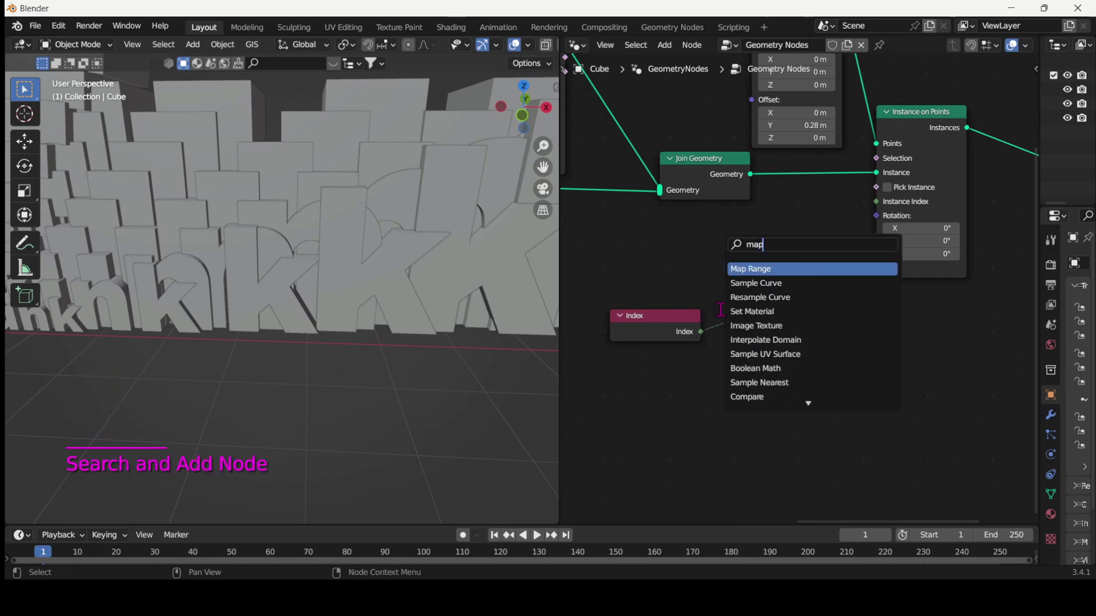
key(Return)
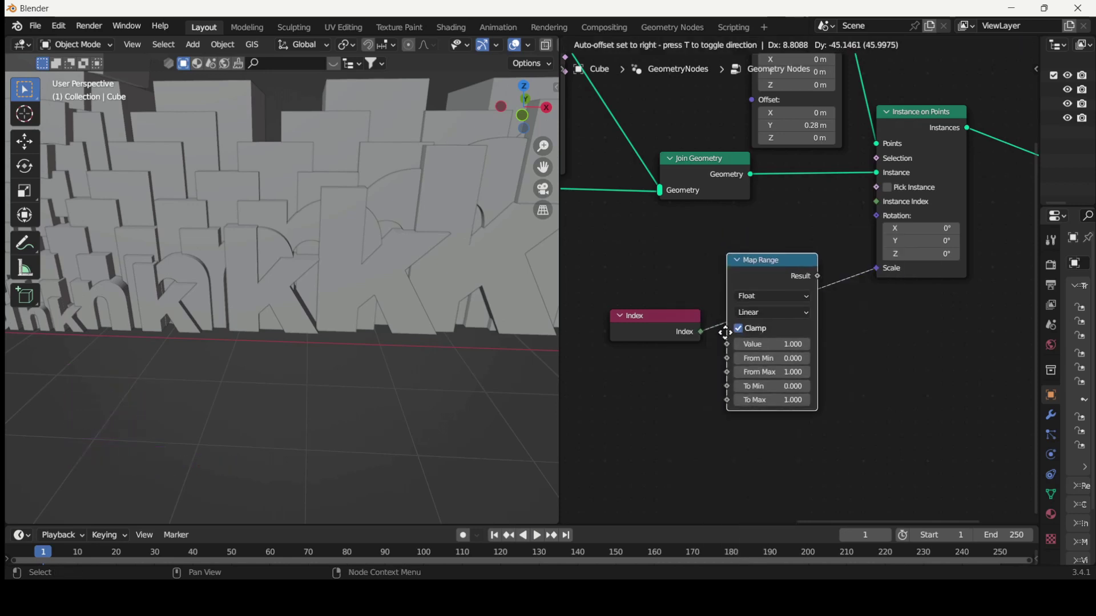
click(734, 341)
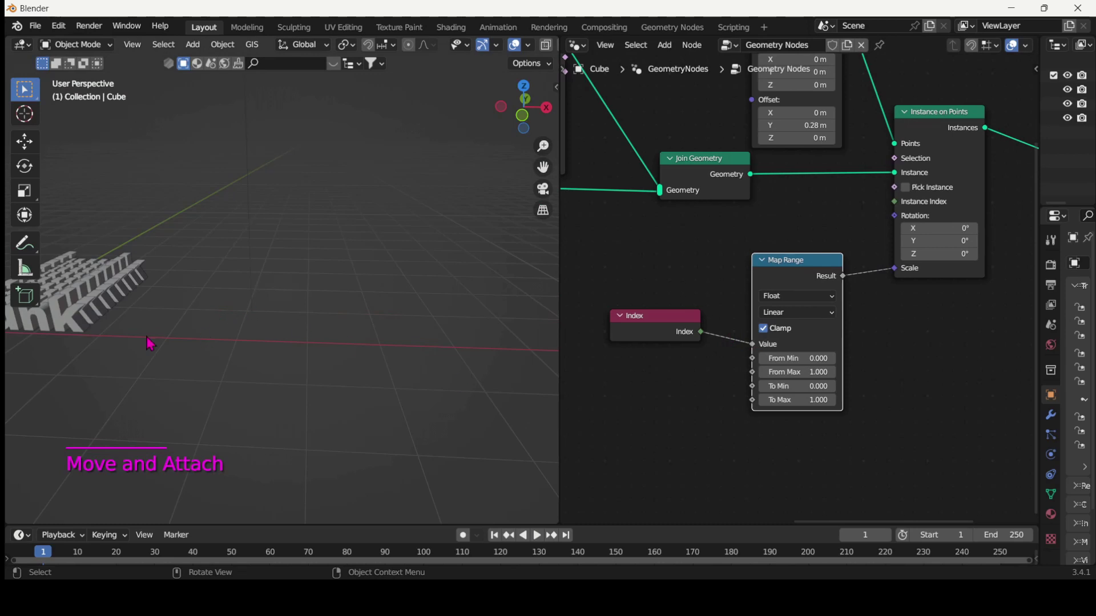
- Set the String to Curves node's horizontal alignment to Center and reframe the text in the 3D viewport
shift+middle_drag(131, 336, 334, 331)
scroll(266, 335, up, 4)
scroll(268, 337, down, 1)
middle_drag(614, 398, 996, 383)
middle_drag(621, 308, 752, 255)
click(727, 236)
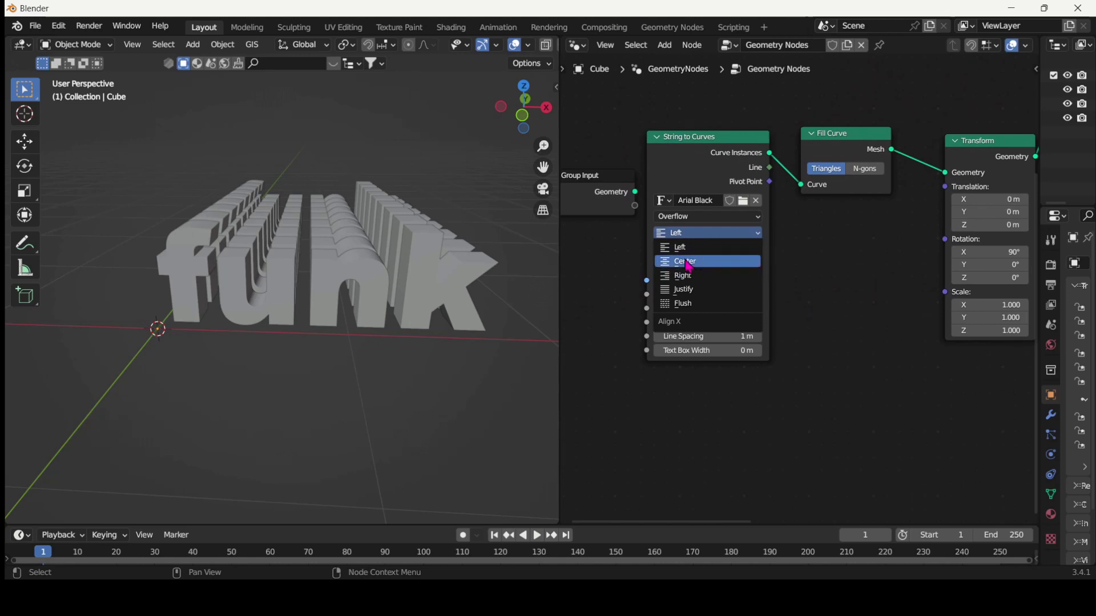
click(690, 264)
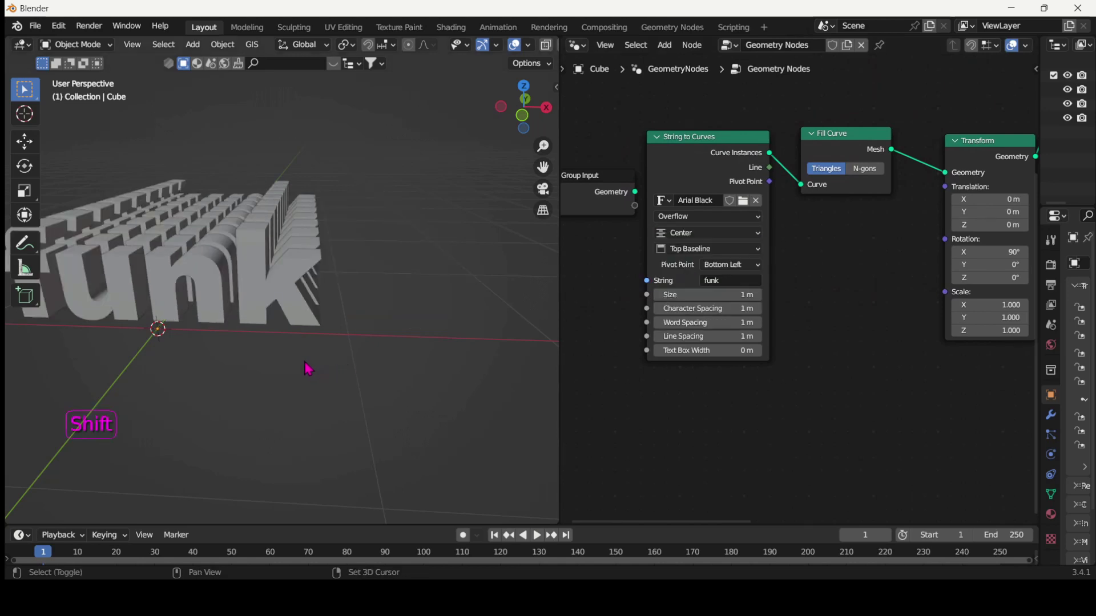
shift+middle_drag(309, 369, 377, 394)
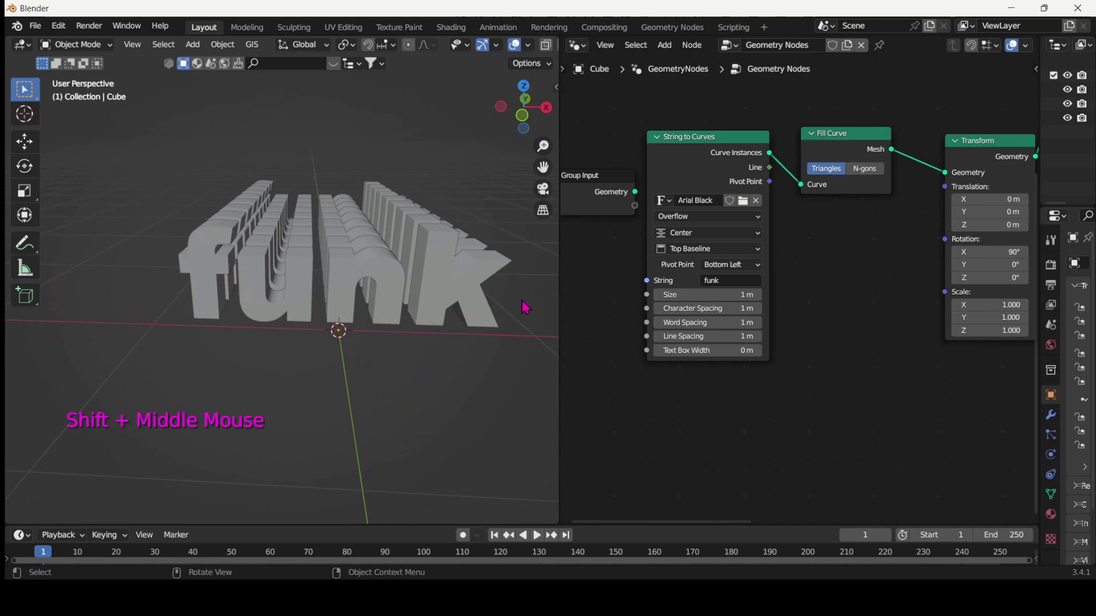
- Try Middle as the String to Curves node's vertical alignment, inspect the text, and restore Top Baseline
click(668, 251)
click(683, 292)
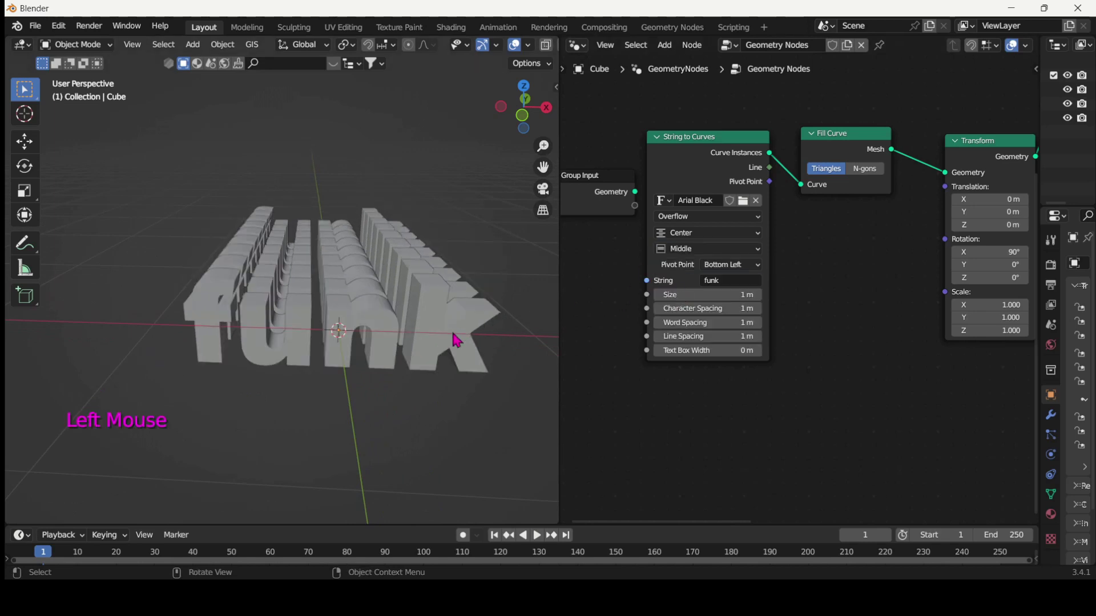
middle_drag(453, 338, 442, 338)
click(683, 252)
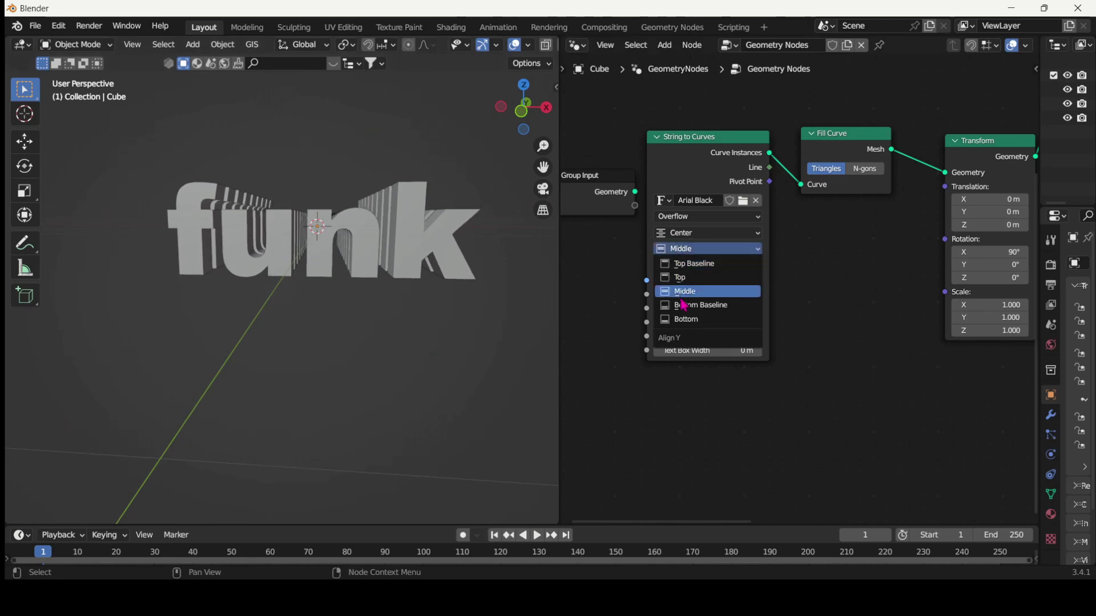
click(684, 267)
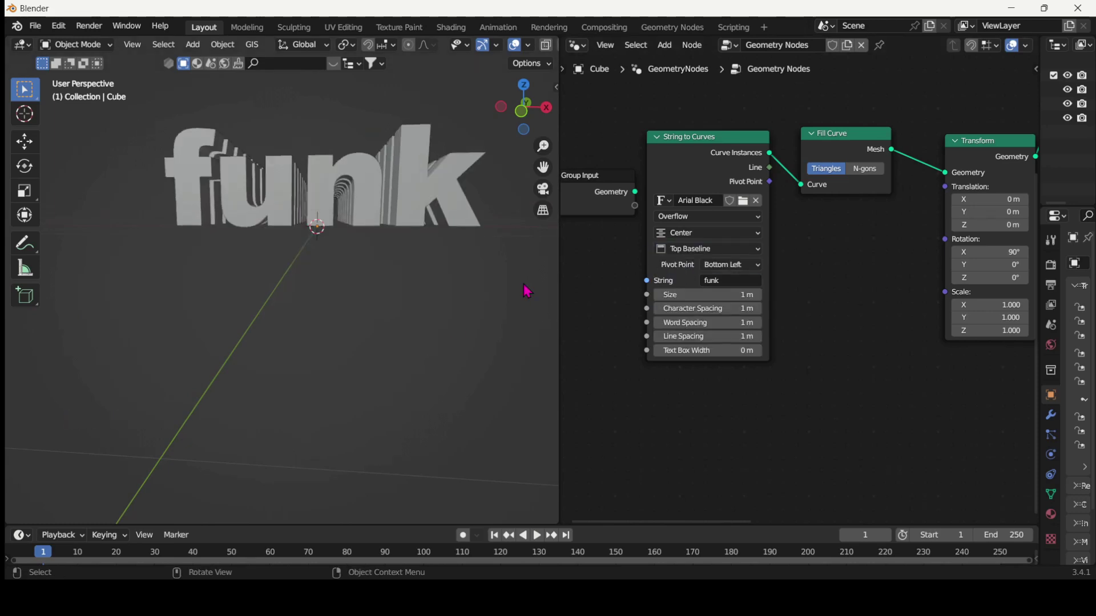
- Set the String to Curves node's pivot point to Midpoint and inspect the text instances from another angle
middle_drag(430, 284, 451, 328)
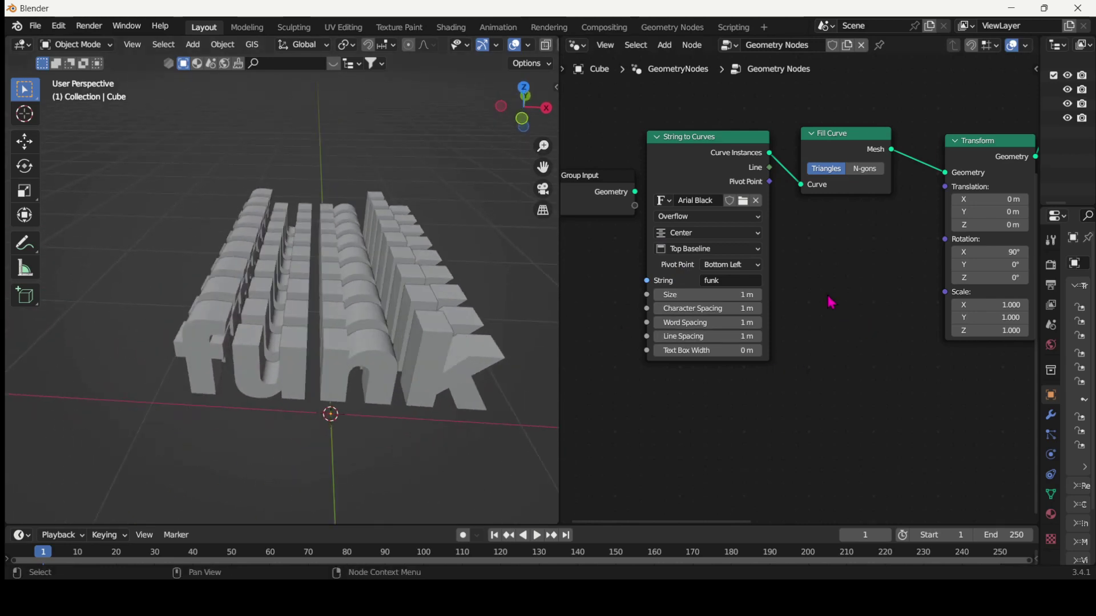
click(751, 266)
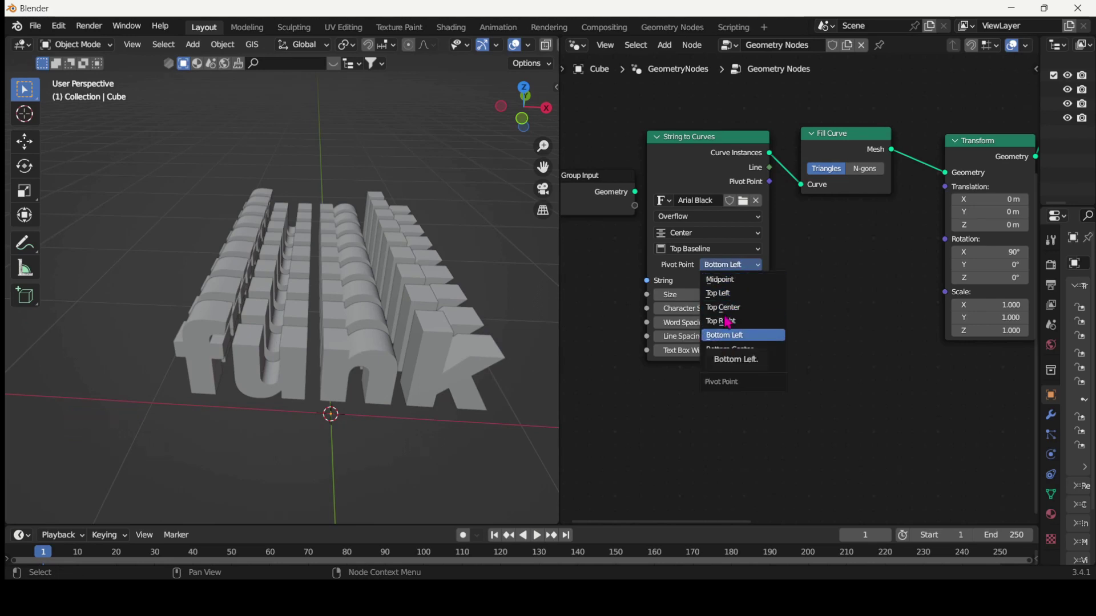
click(725, 284)
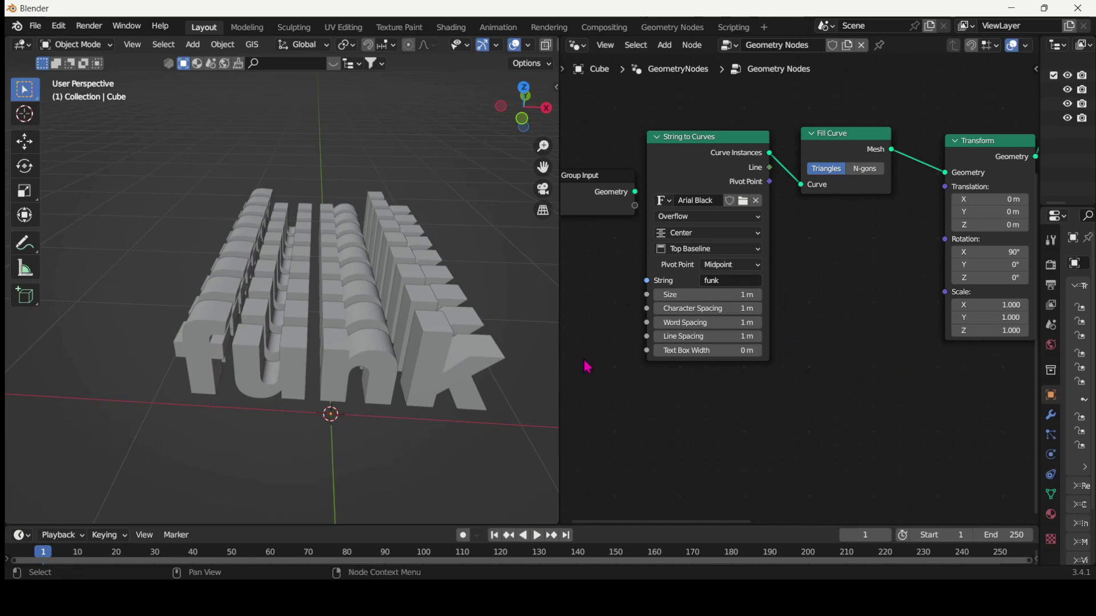
middle_drag(401, 336, 481, 342)
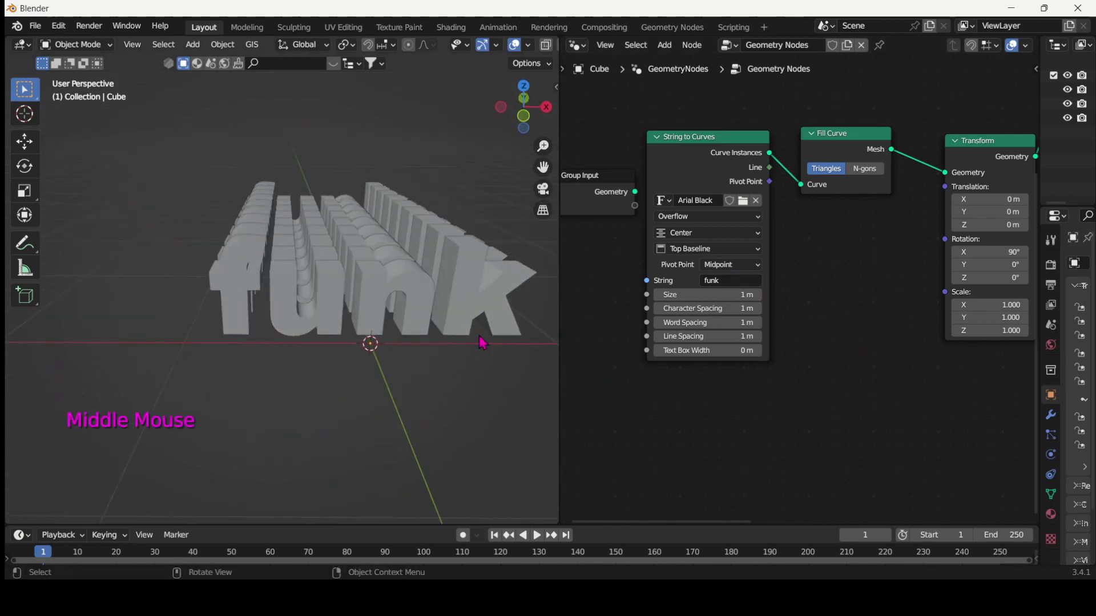
- Try From Min values of -17.3 and -27.6 in the Map Range node, undoing each change
shift+middle_drag(894, 393, 971, 360)
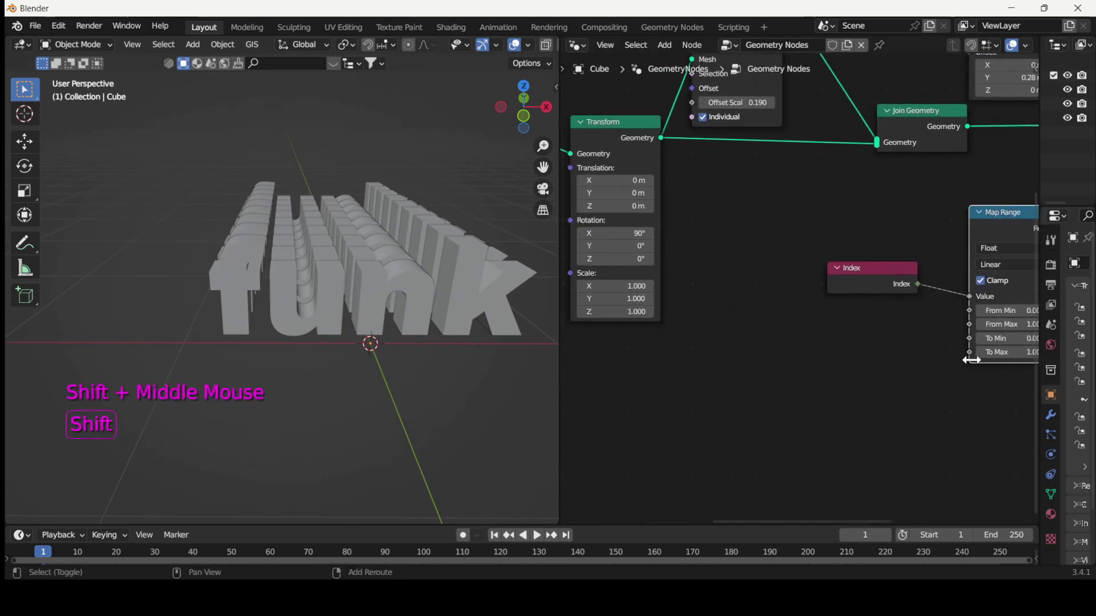
middle_drag(1003, 398, 641, 433)
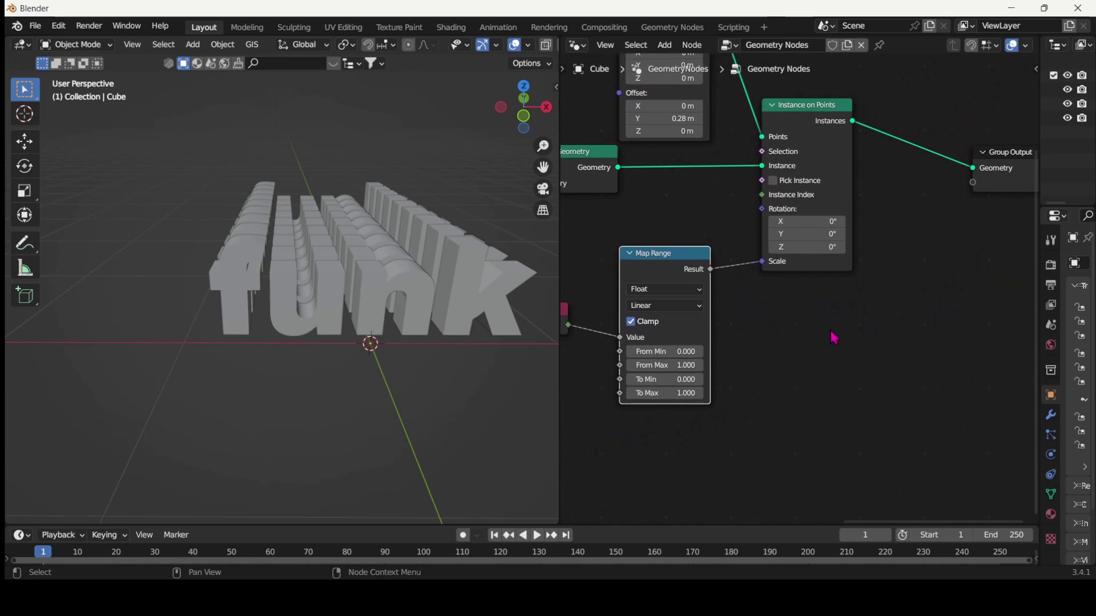
middle_drag(836, 340, 970, 334)
middle_drag(708, 363, 662, 337)
click(776, 329)
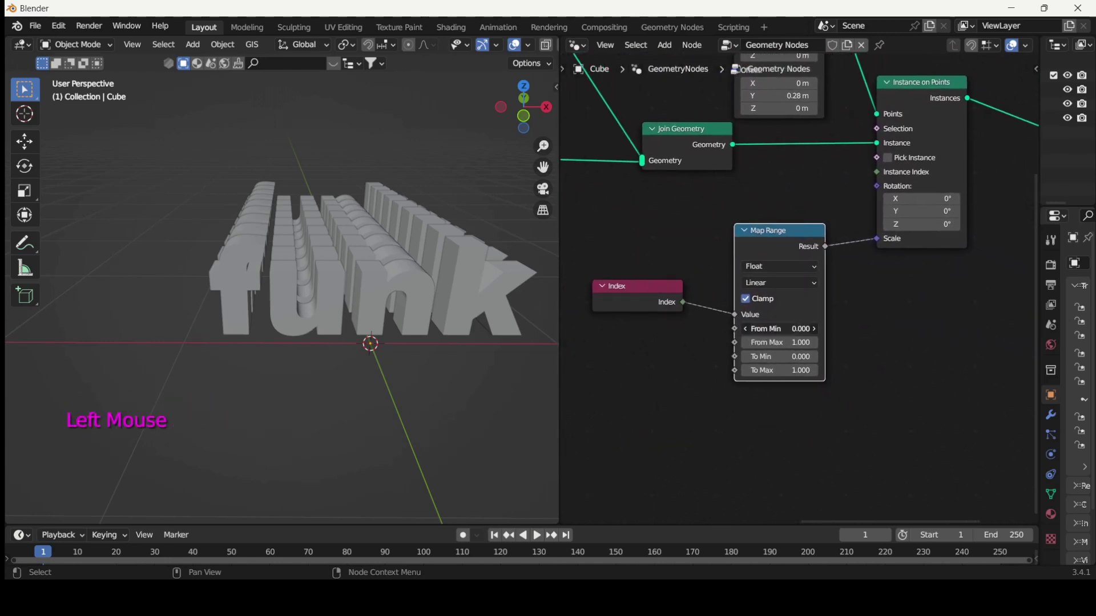
drag(776, 328, 711, 329)
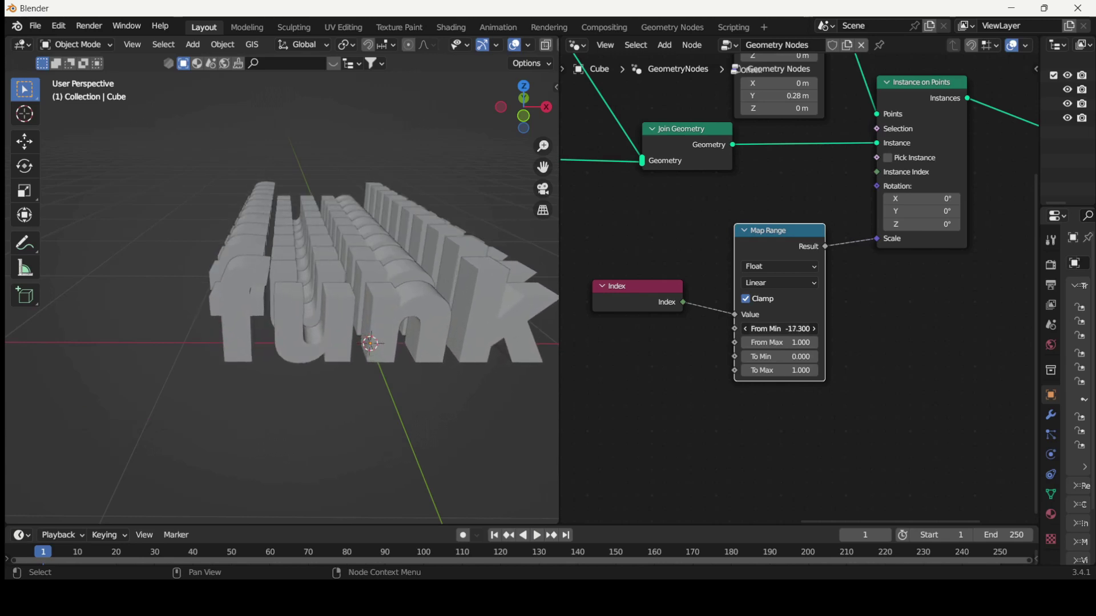
key(ctrl+z)
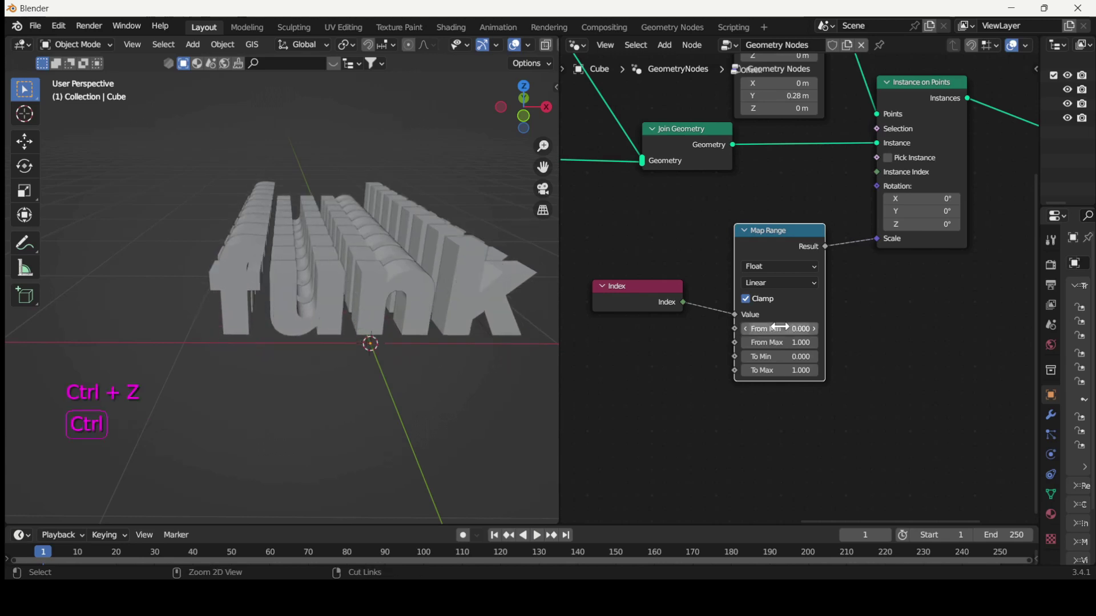
drag(776, 329, 698, 329)
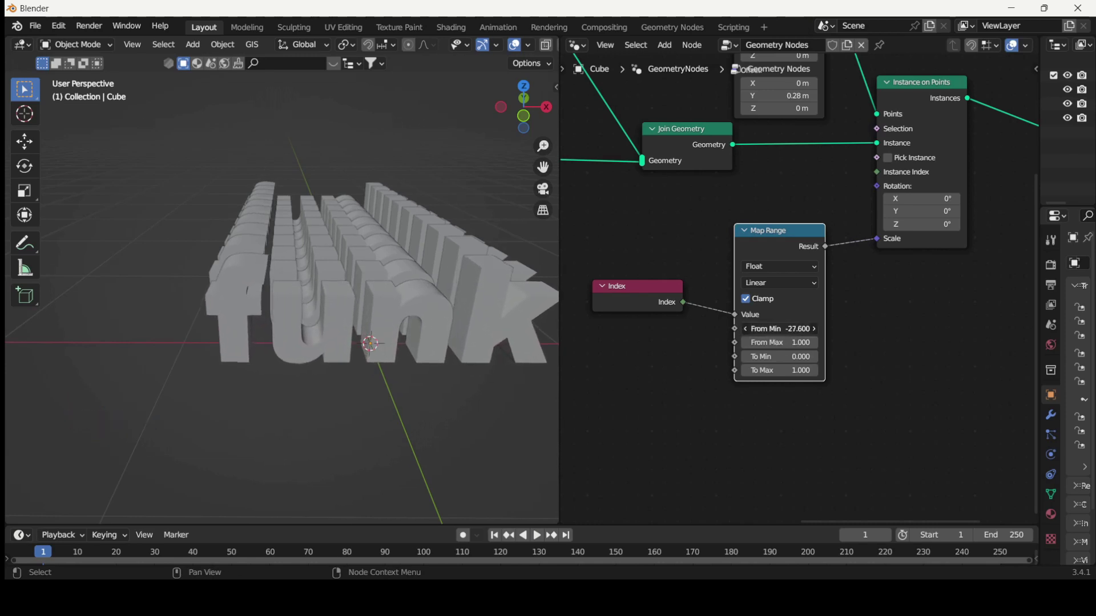
key(ctrl+z)
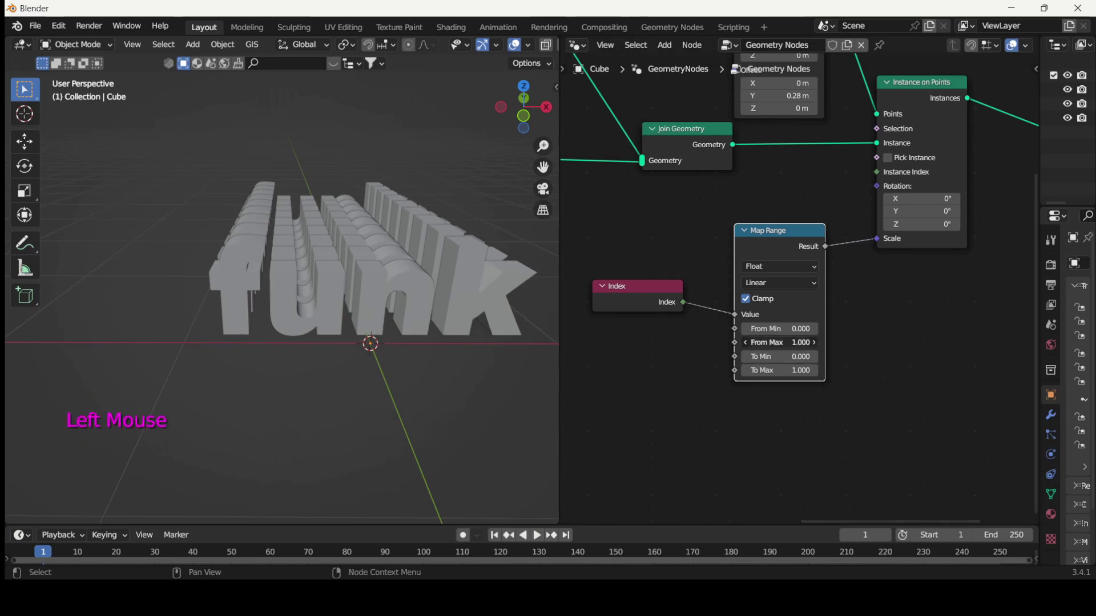
- Set the Map Range node's From Max to 10.1, To Min to 0.7 and To Max to 2.3, and check the text from the front
drag(780, 342, 863, 343)
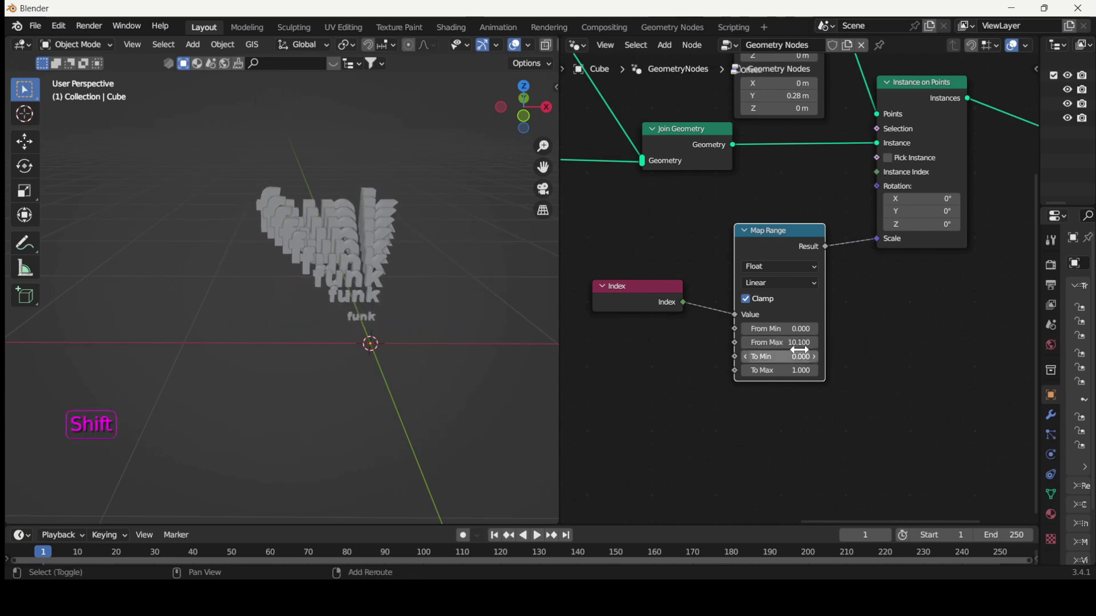
drag(788, 357, 864, 370)
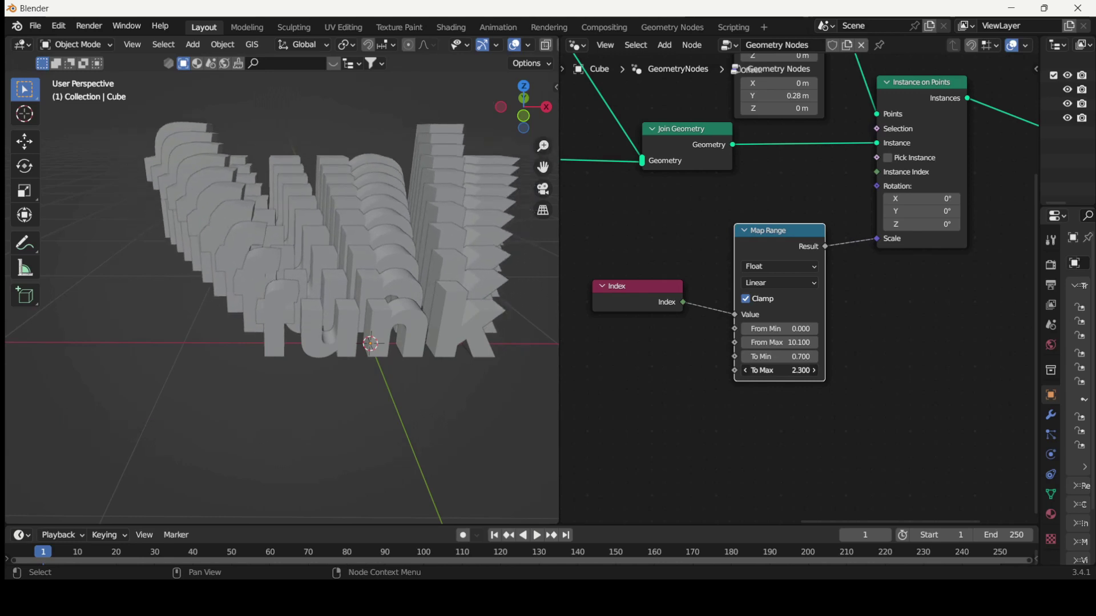
middle_drag(251, 362, 232, 338)
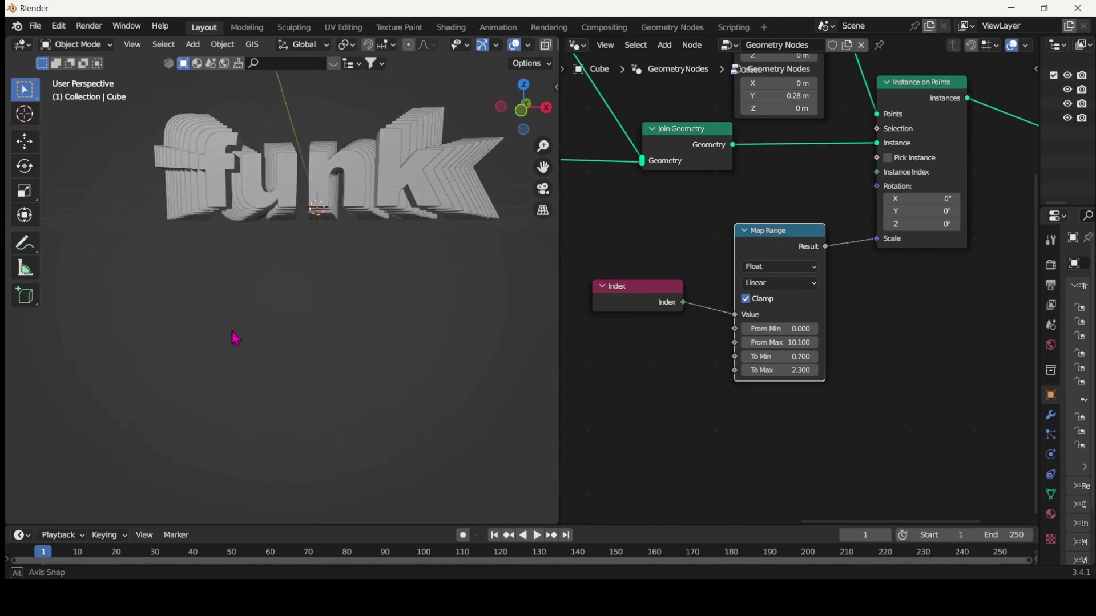
click(524, 117)
scroll(319, 222, up, 3)
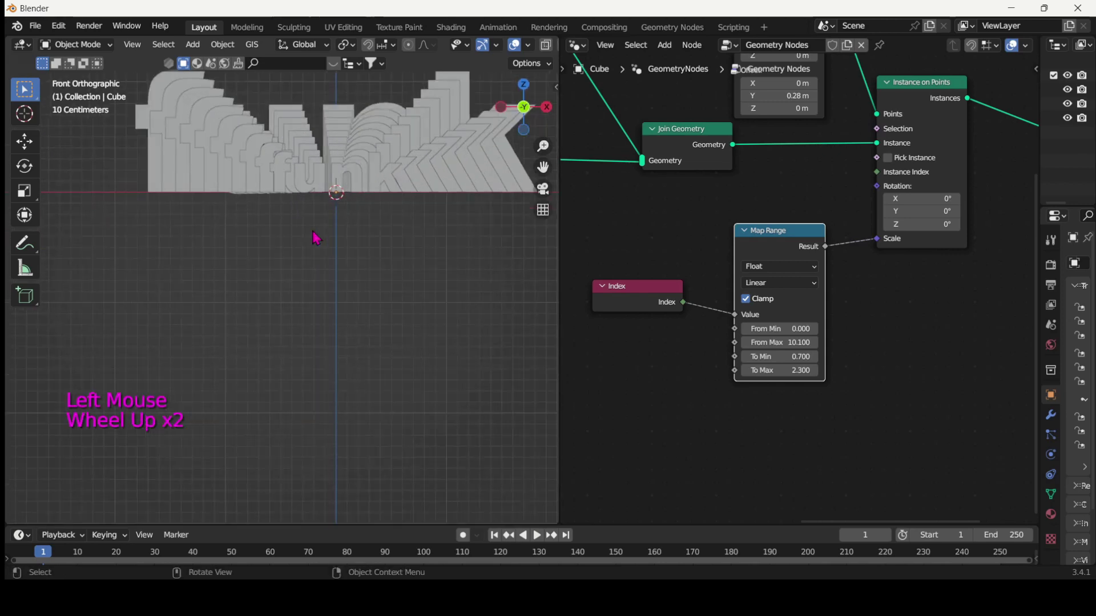
shift+middle_drag(359, 237, 296, 332)
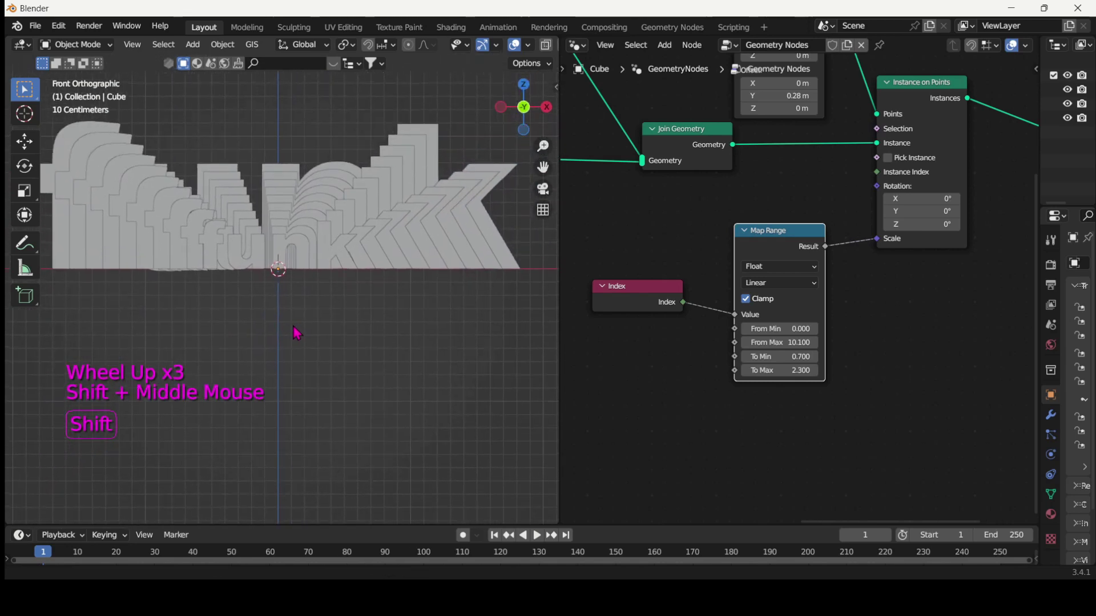
- Reduce the Map Range node's To Max to 1.09 and inspect the text instances from the front and side
shift+click(780, 370)
shift+drag(780, 370, 730, 370)
shift+drag(782, 371, 473, 292)
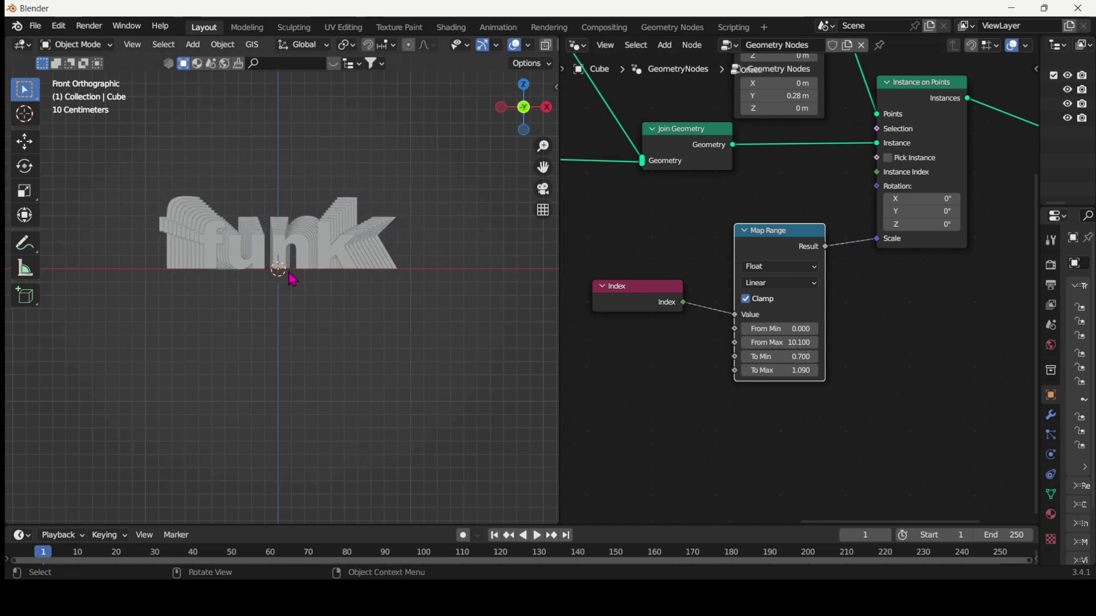
scroll(293, 279, up, 4)
shift+middle_drag(311, 276, 365, 341)
scroll(318, 344, down, 1)
scroll(314, 342, down, 2)
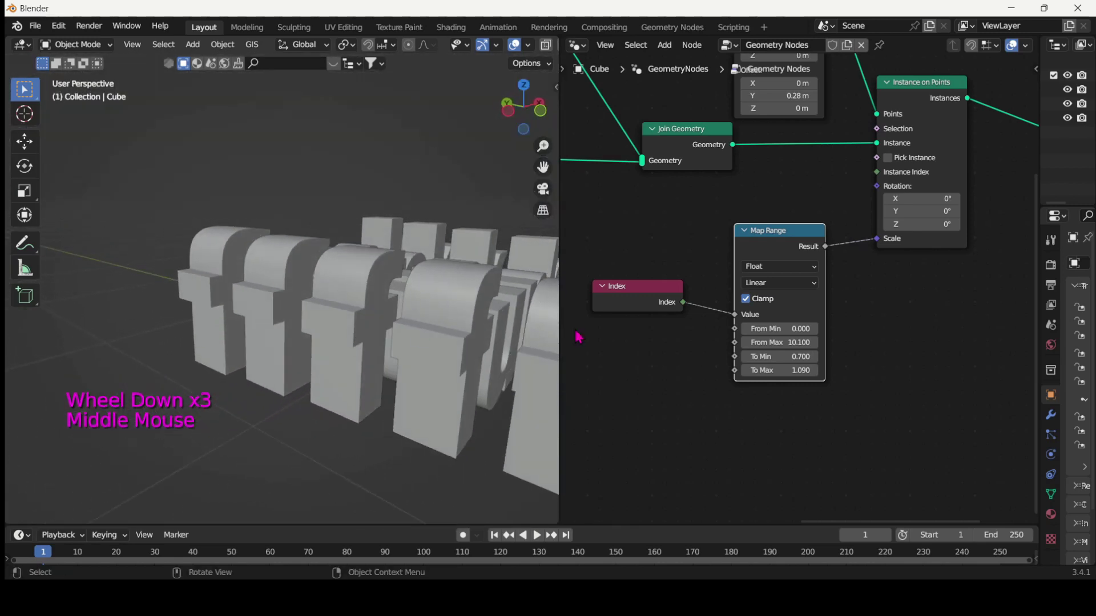
- Reduce the Mesh Line node's Y offset to 0.21 m and check the text spacing from the front
shift+drag(868, 347, 892, 345)
shift+middle_drag(894, 345, 928, 467)
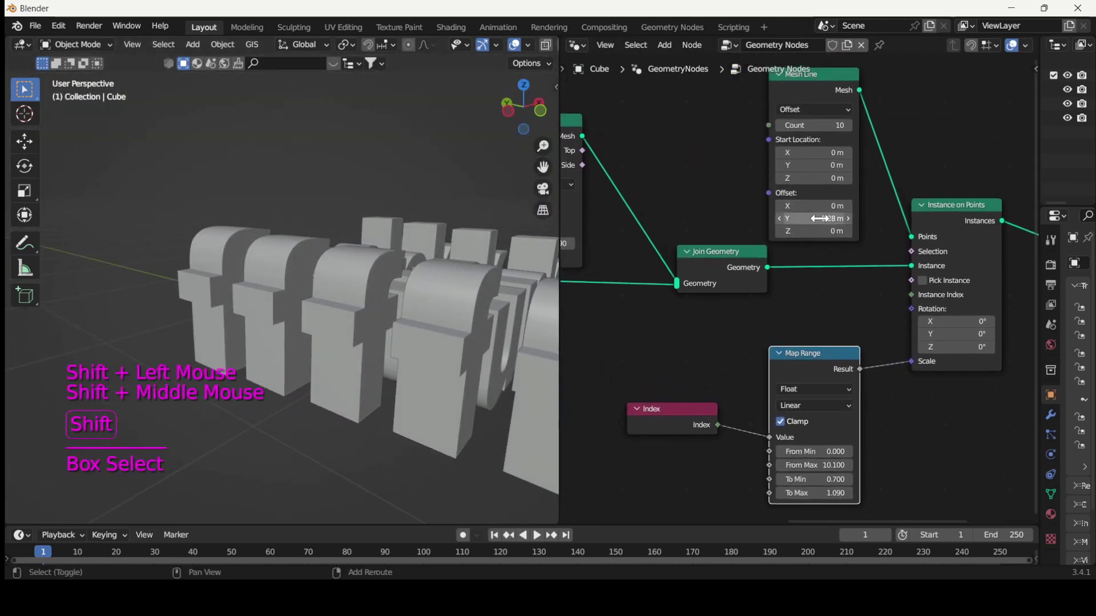
mouse_move(821, 219)
shift+mouse_down()
mouse_move(798, 219)
mouse_move(818, 219)
shift+mouse_up()
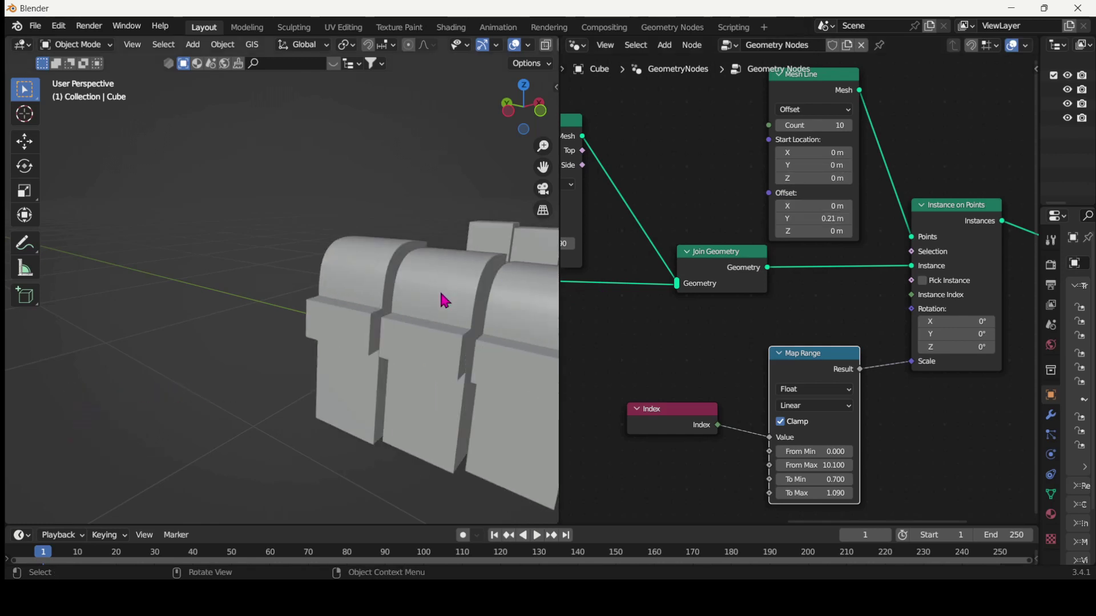
middle_drag(440, 299, 319, 286)
scroll(383, 307, down, 3)
scroll(306, 306, up, 1)
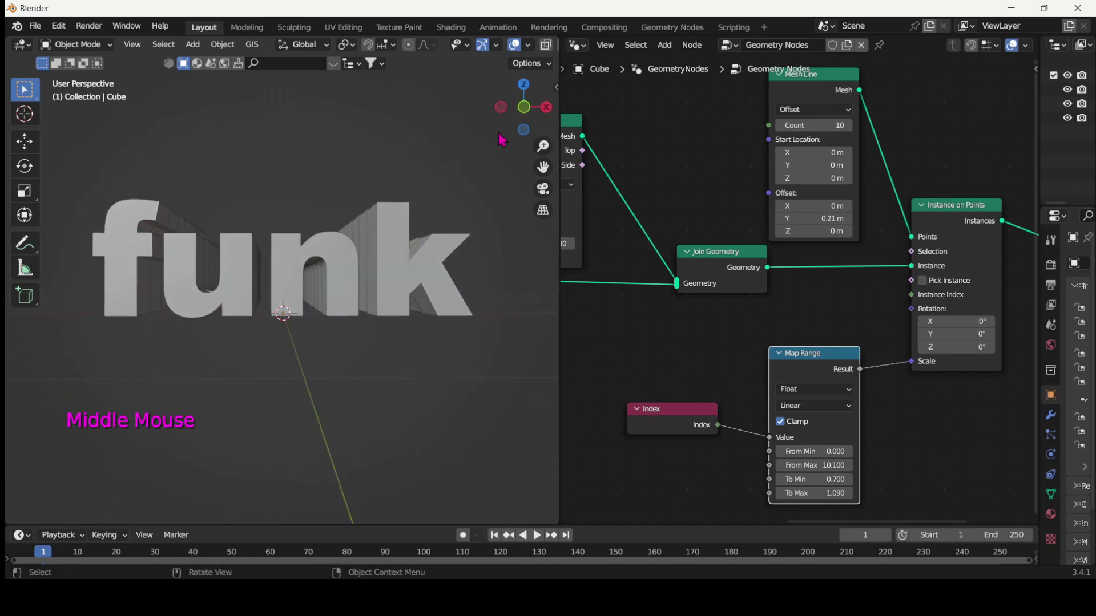
click(524, 116)
click(525, 118)
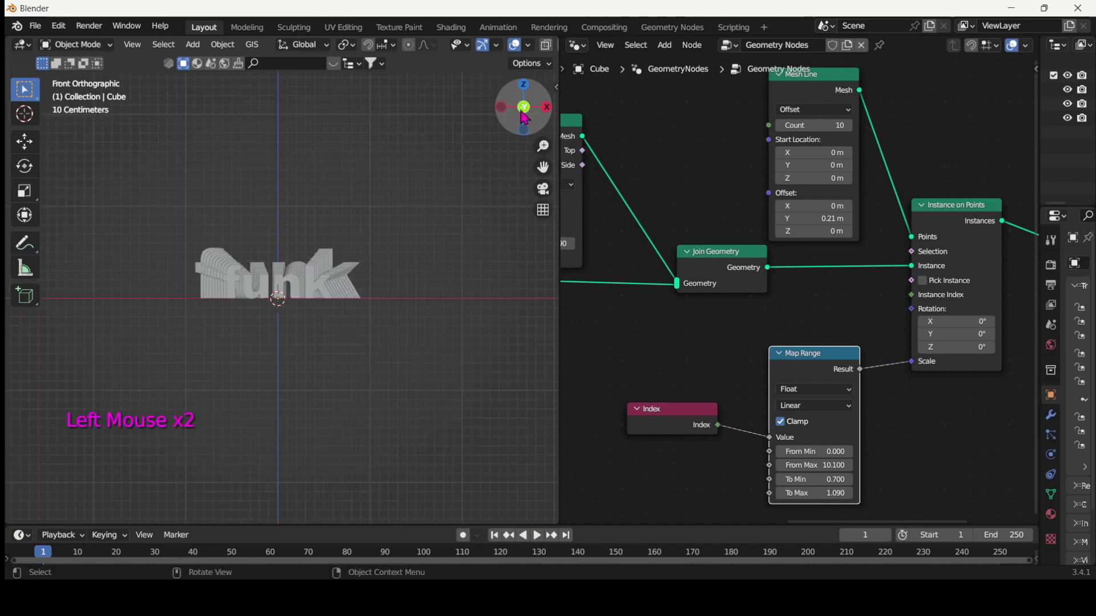
scroll(307, 277, up, 5)
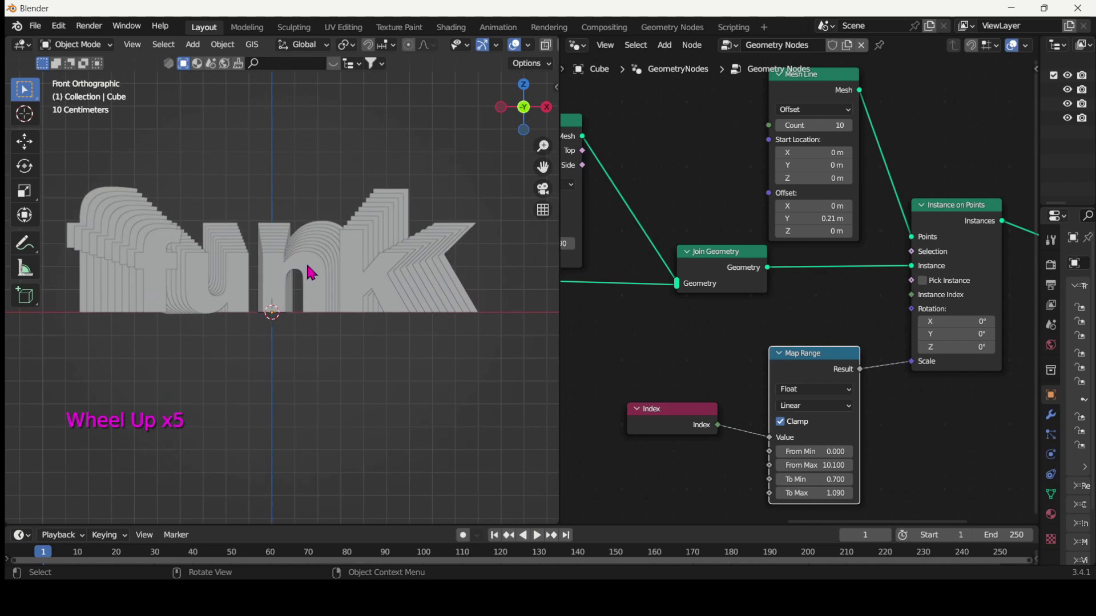
scroll(419, 370, up, 1)
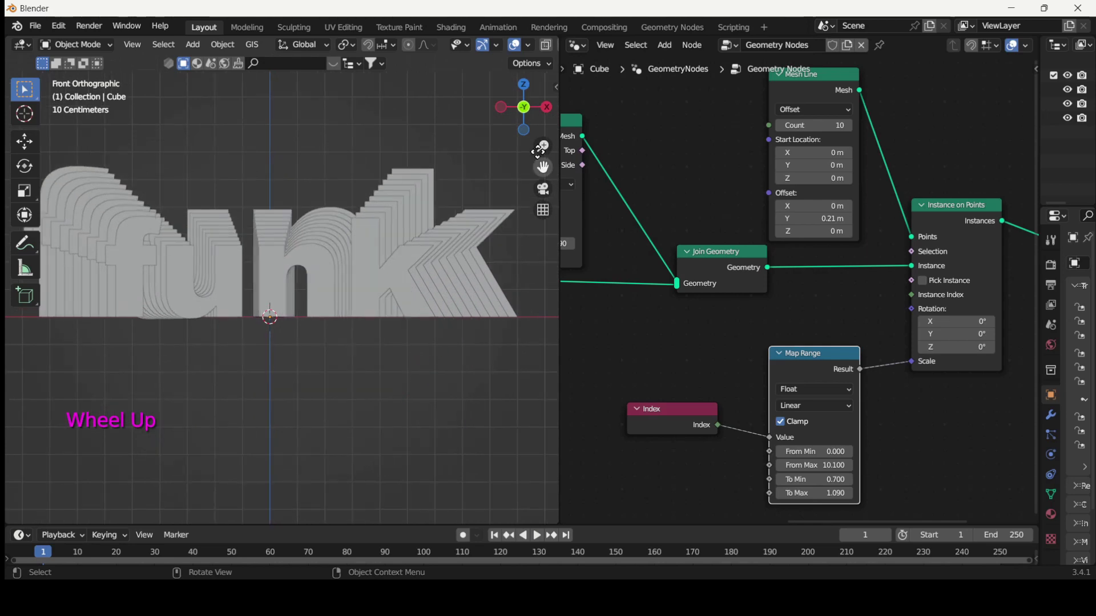
mouse_move(565, 244)
mouse_down()
mouse_move(587, 244)
mouse_move(548, 245)
mouse_up()
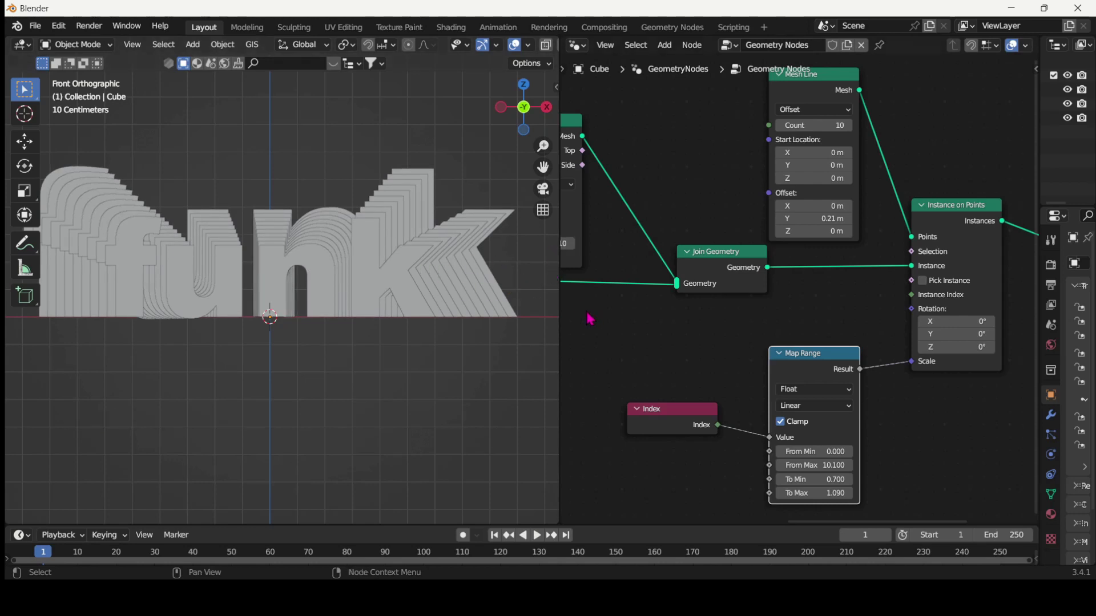
middle_drag(591, 320, 678, 322)
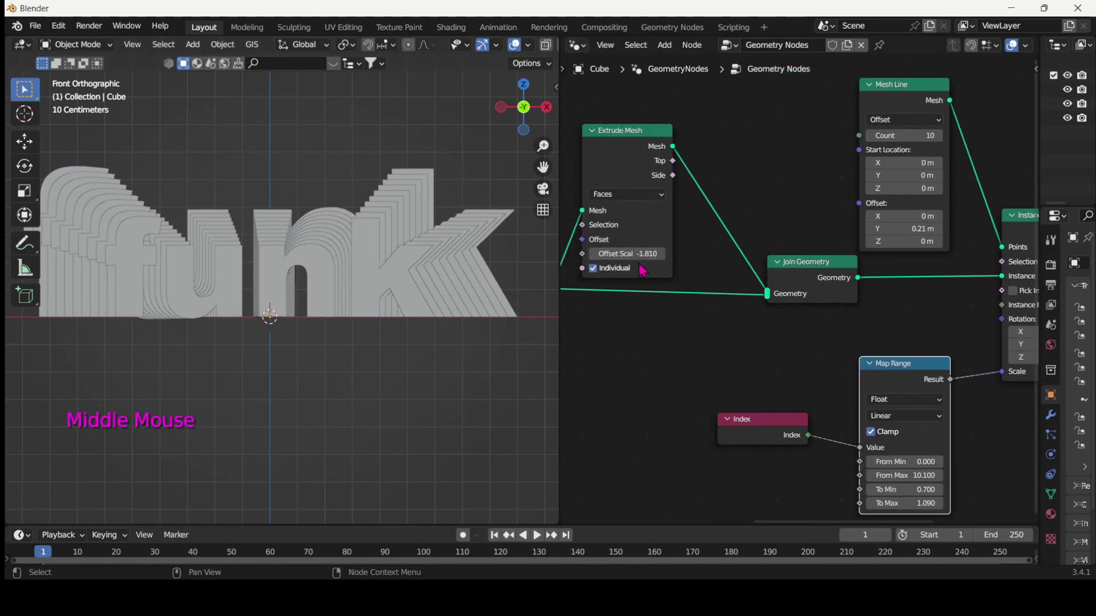
key(ctrl+z)
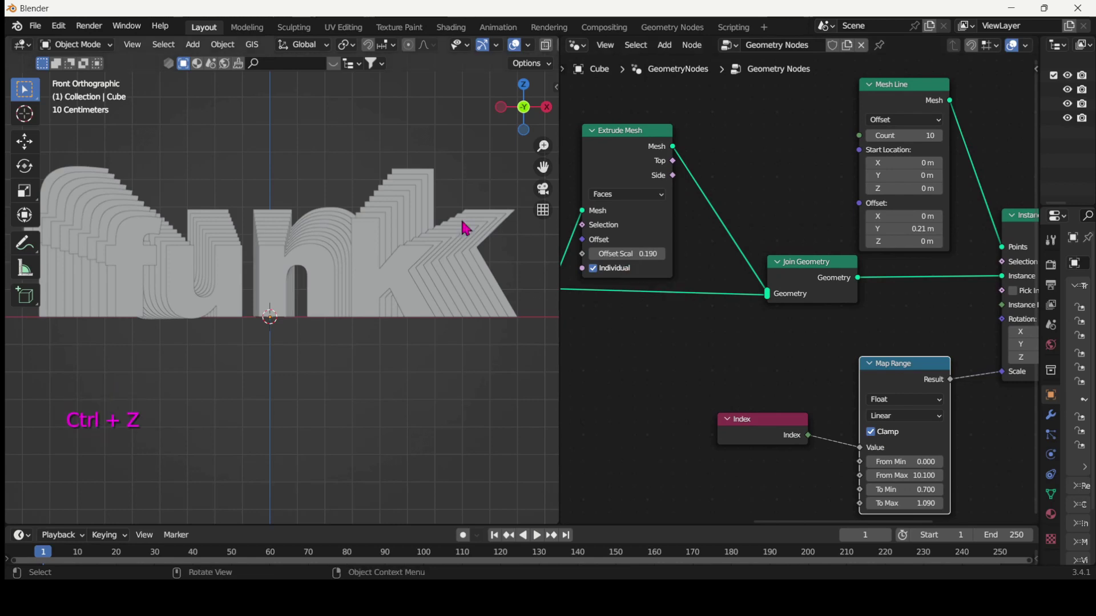
- Widen the 3D viewport and view the row of text instances from above
drag(558, 330, 734, 350)
scroll(568, 337, down, 2)
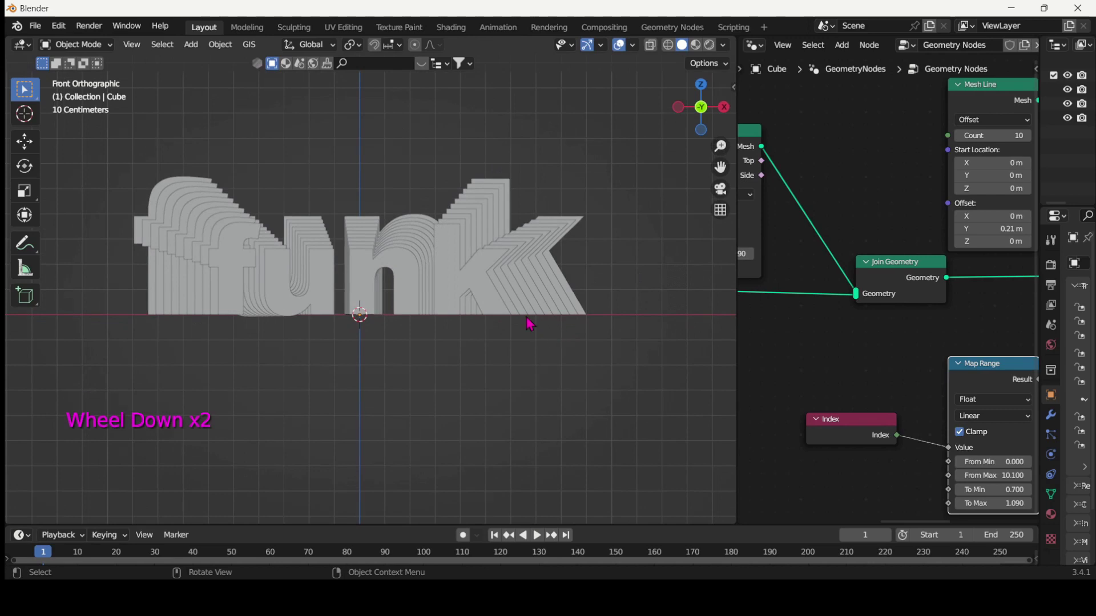
middle_drag(529, 324, 76, 447)
scroll(534, 330, down, 3)
scroll(533, 330, down, 1)
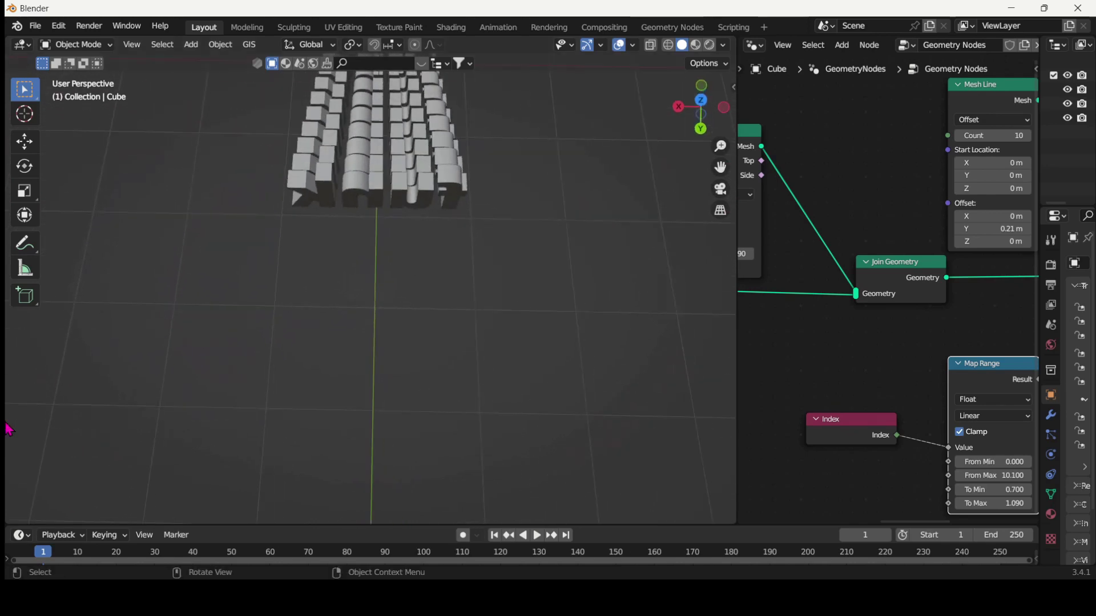
- Reduce the Extrude Mesh node's Offset Scale to 0.08 and inspect the thinner letters from several angles
shift+middle_drag(770, 376, 950, 301)
shift+drag(925, 275, 867, 275)
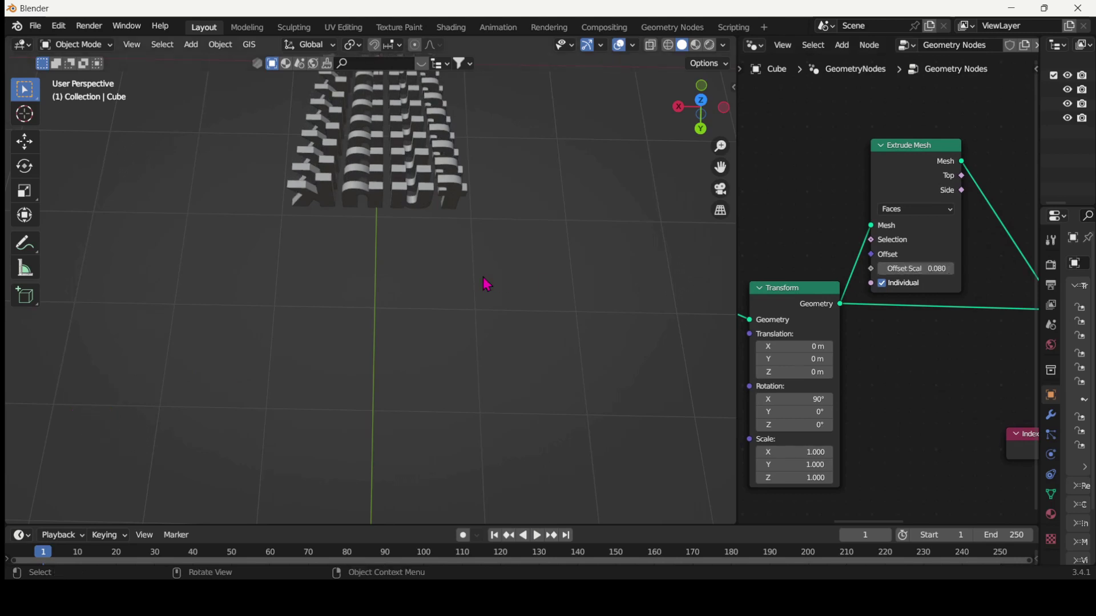
middle_drag(487, 286, 428, 286)
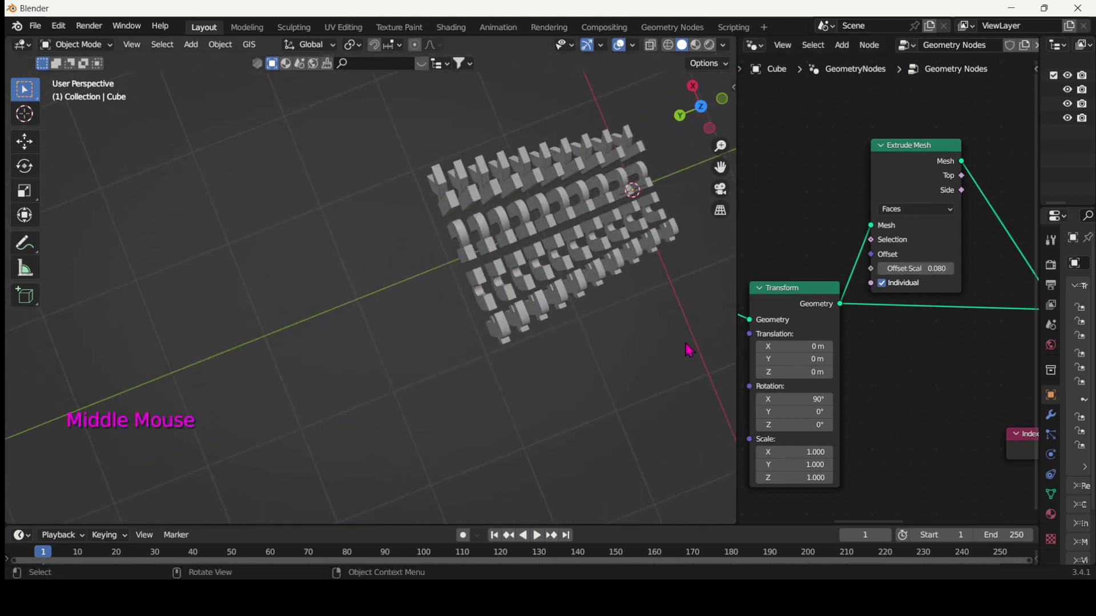
middle_drag(690, 347, 491, 198)
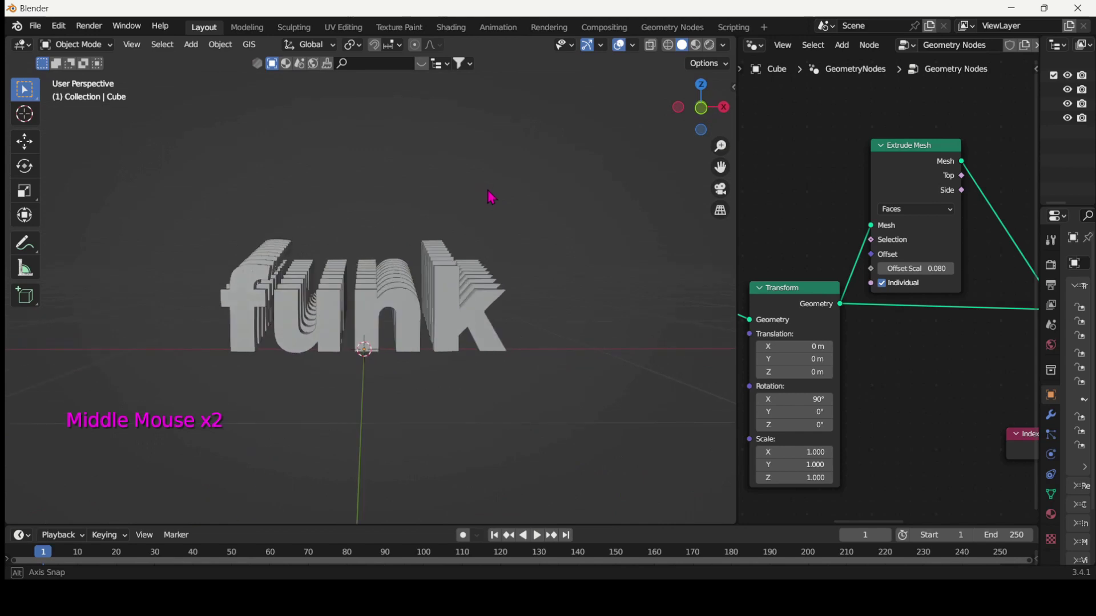
- Set the Mesh Line node's Y offset to 0.07 m to bring the text instances closer together
middle_drag(930, 360, 689, 246)
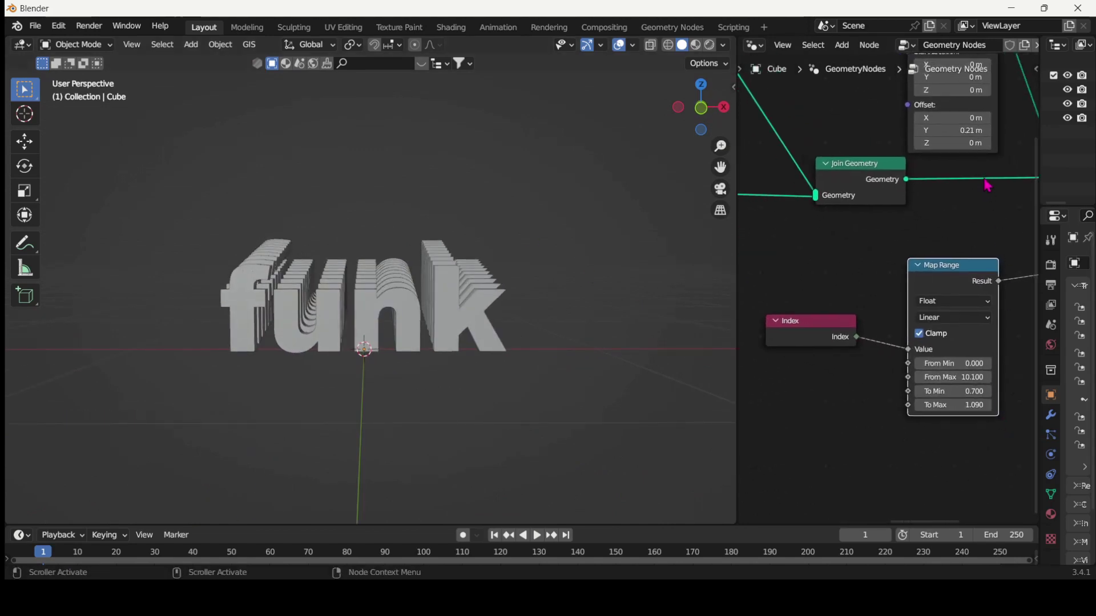
key(shift)
middle_drag(307, 364, 565, 300)
key(shift)
shift+click(958, 131)
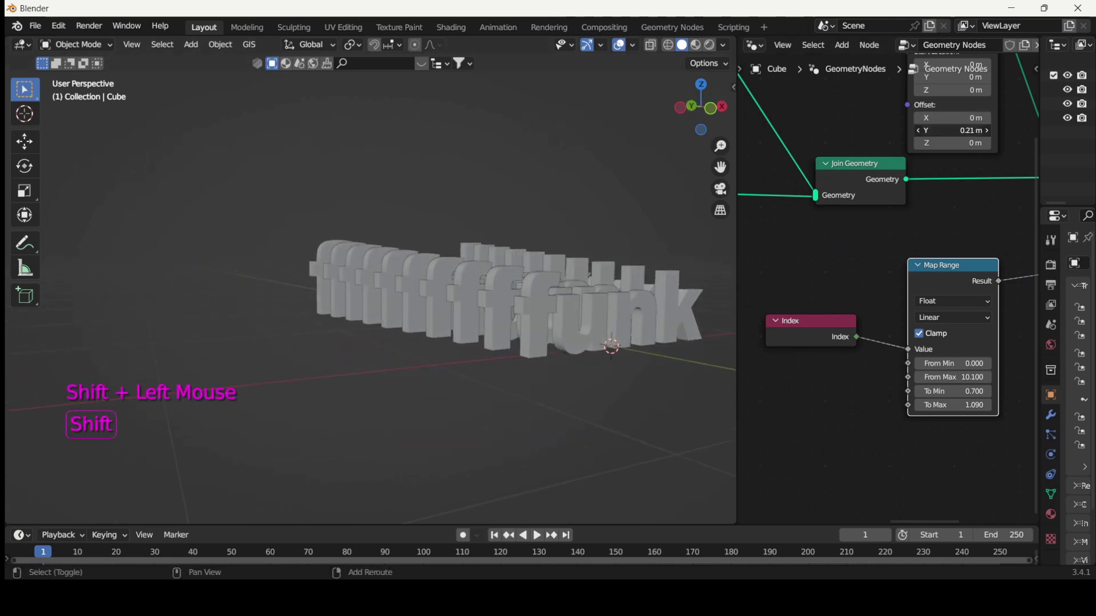
shift+drag(958, 130, 915, 131)
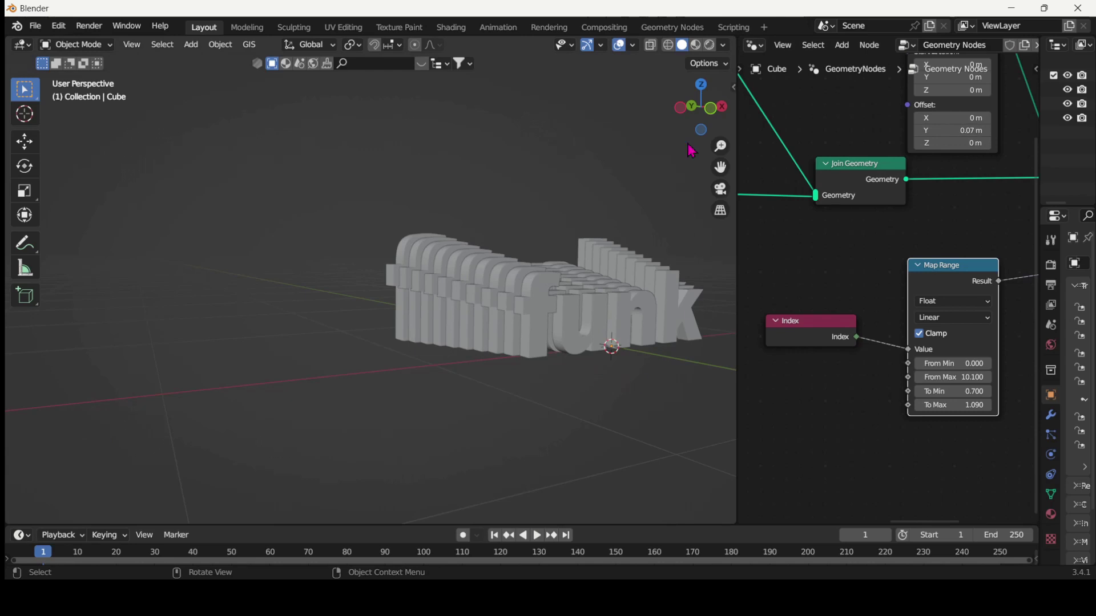
- View the repeated text straight from the front and preview it with rendered viewport shading
click(702, 117)
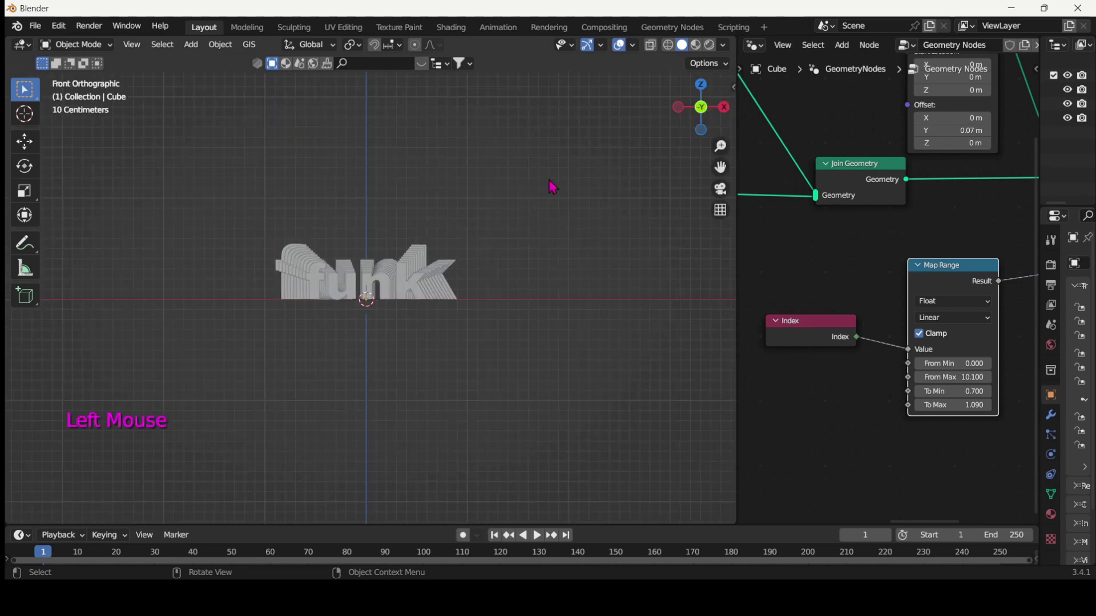
scroll(376, 264, up, 1)
scroll(376, 264, up, 4)
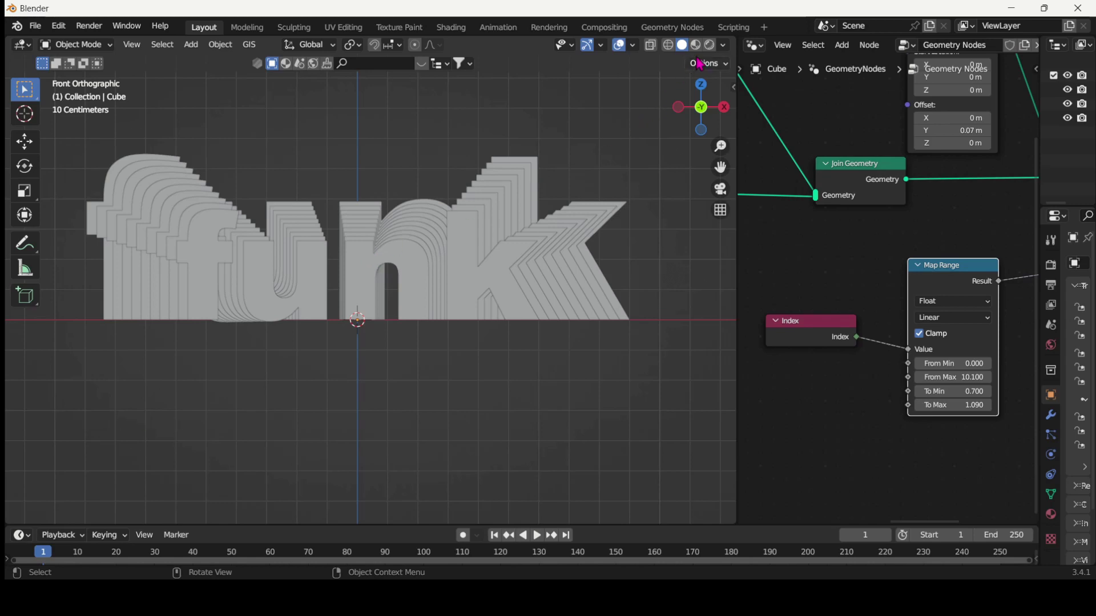
click(1047, 262)
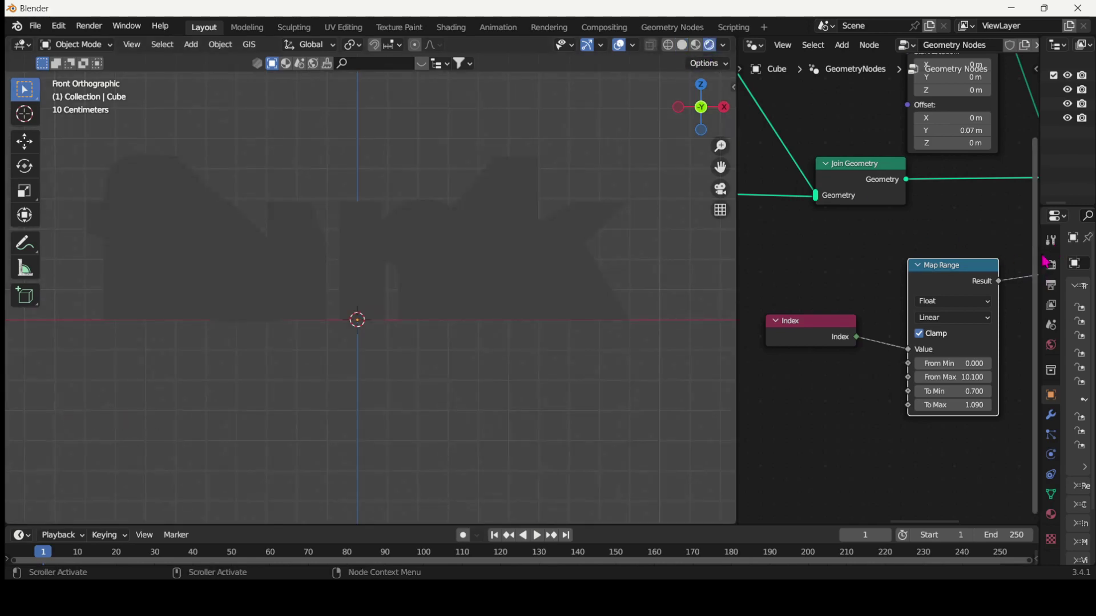
- Set the render engine to Cycles and its device to GPU Compute
drag(1041, 254, 801, 251)
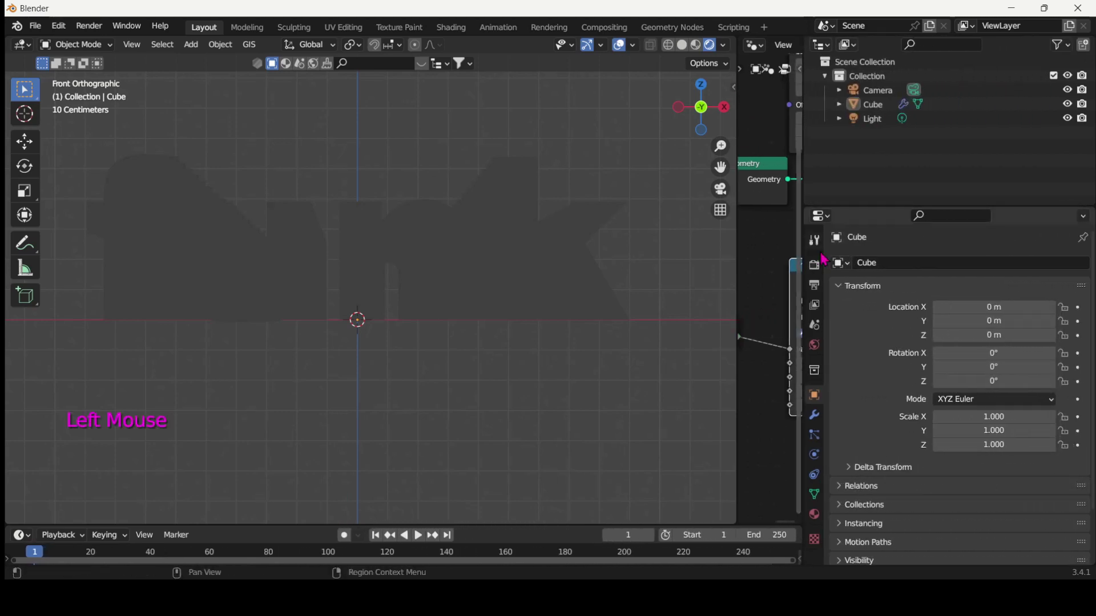
click(814, 266)
click(952, 264)
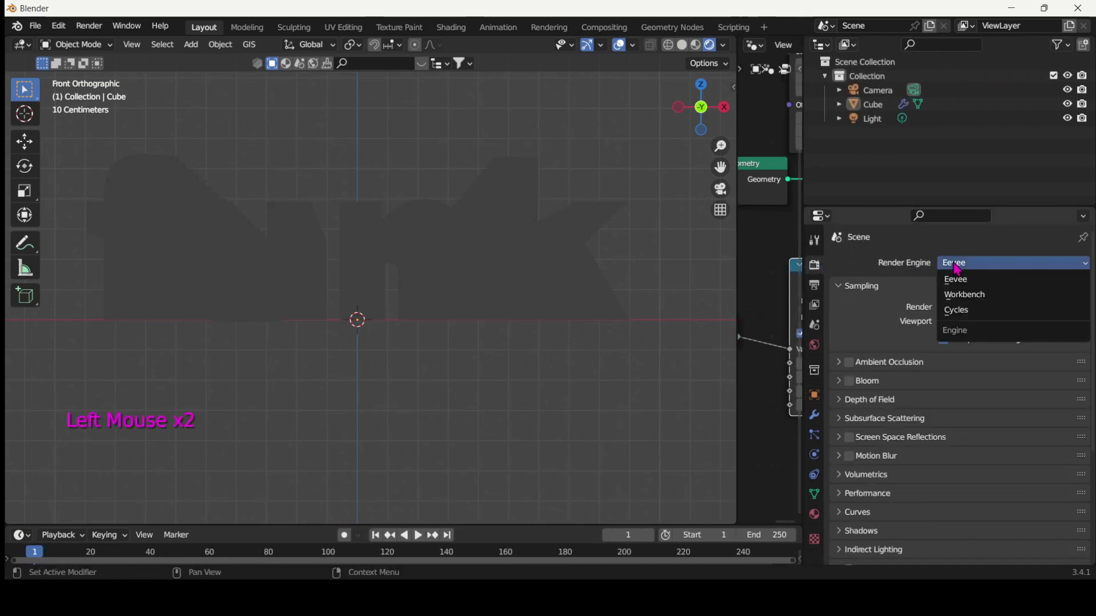
click(964, 311)
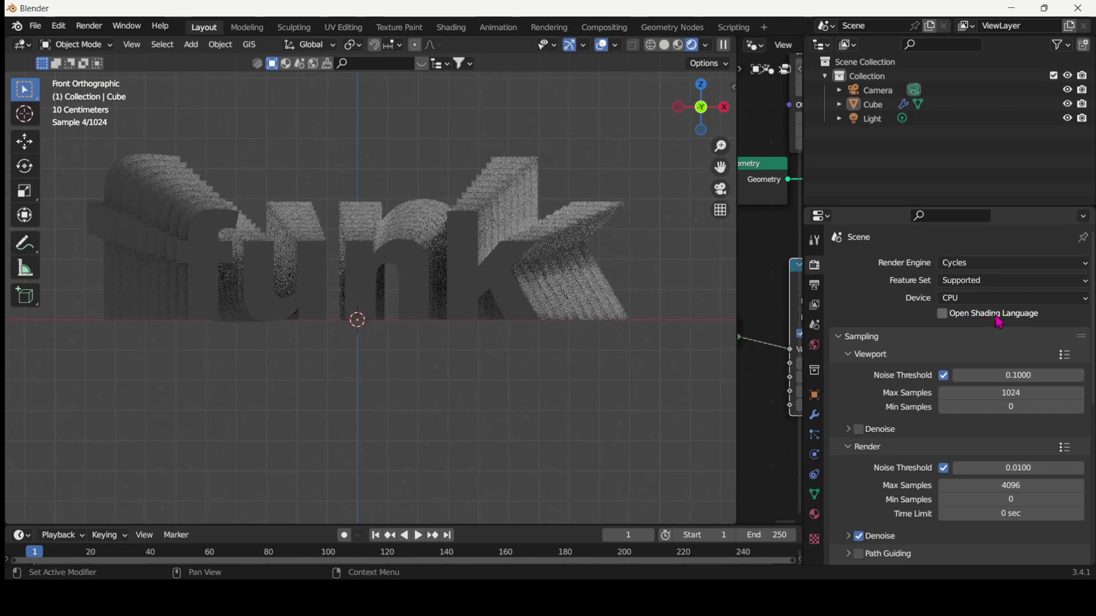
click(979, 299)
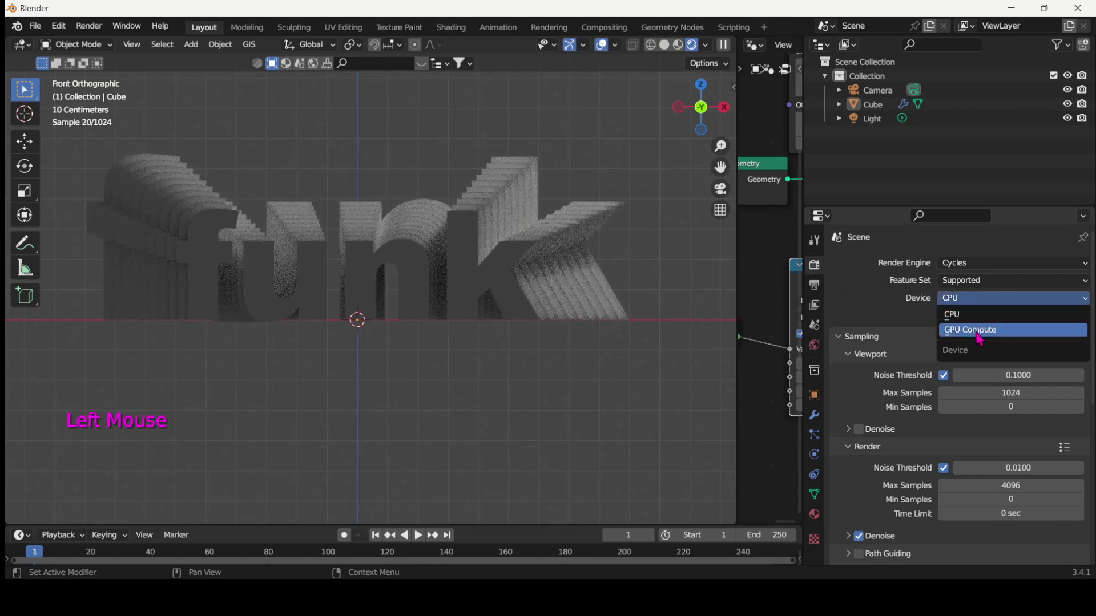
click(977, 331)
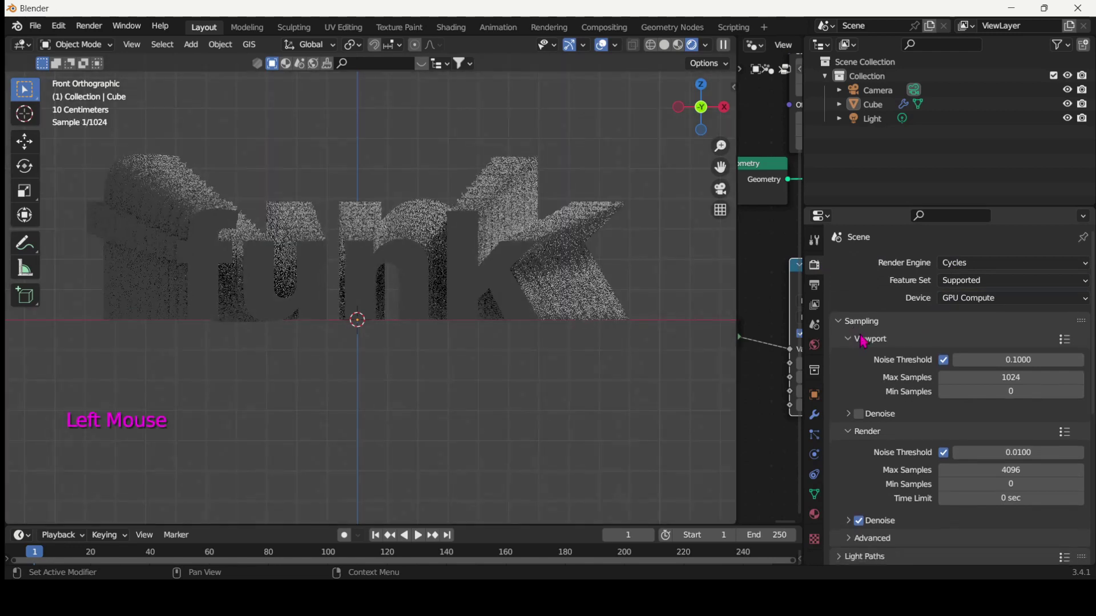
- Set the maximum samples to 32 for the viewport and 256 for the final render
click(1007, 378)
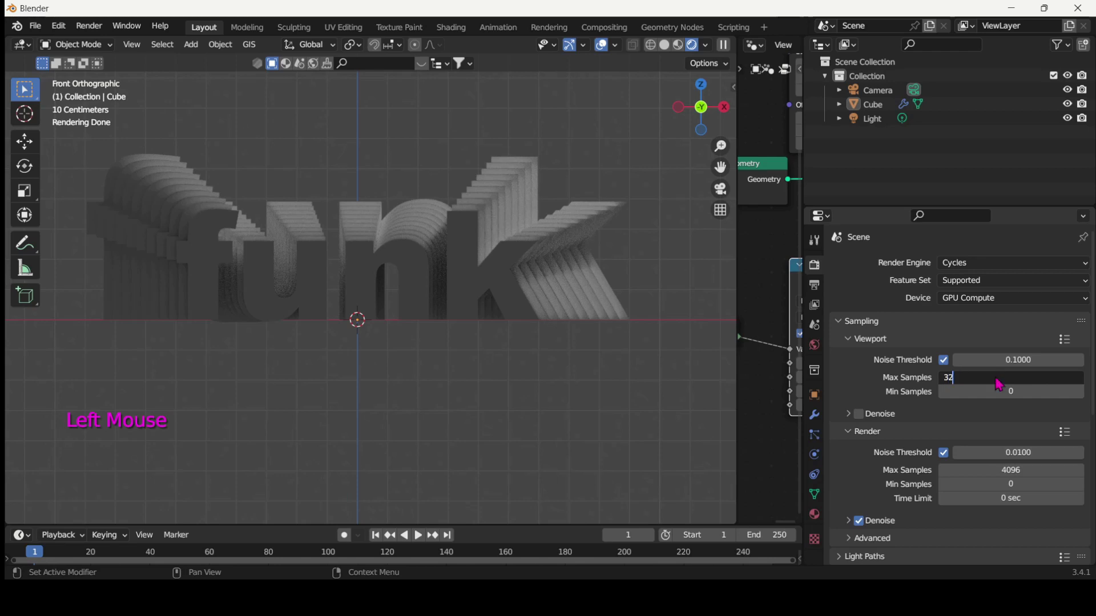
text(32)
key(Return)
click(1013, 472)
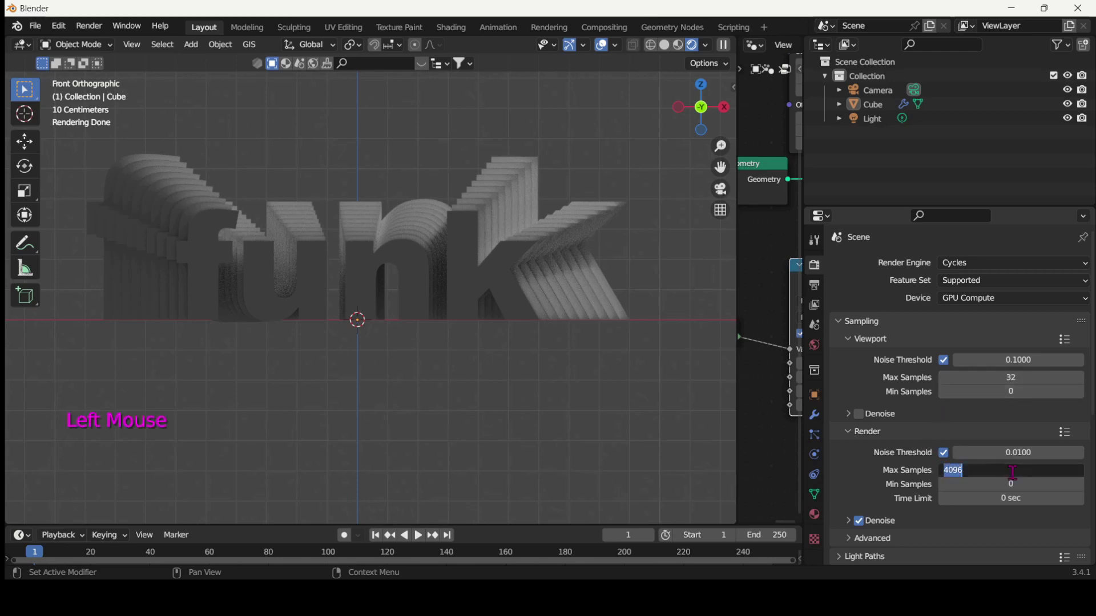
text(3)
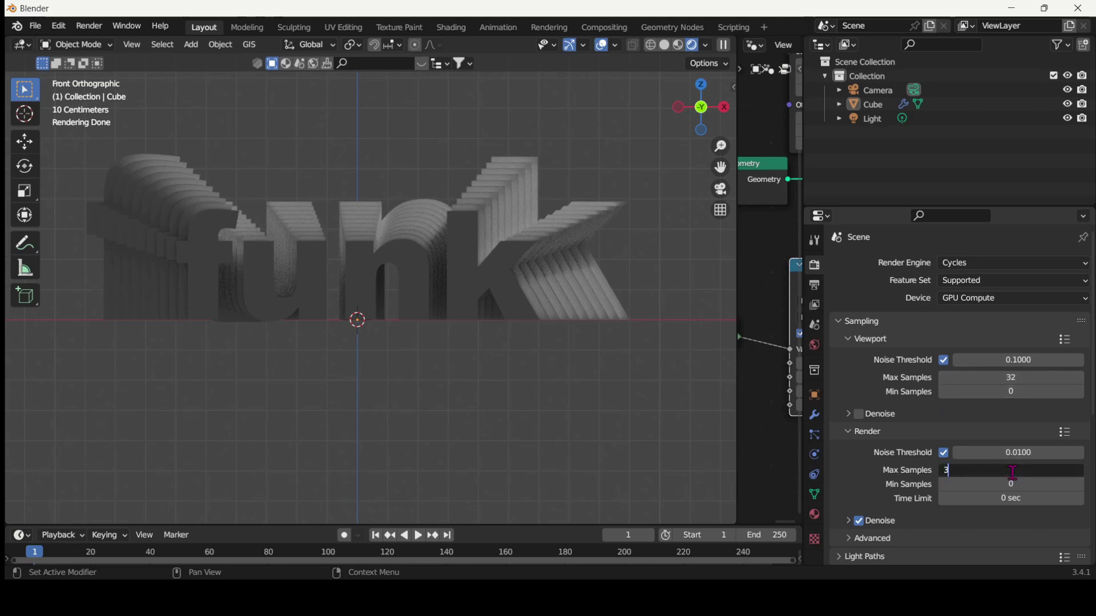
text(56)
key(Return)
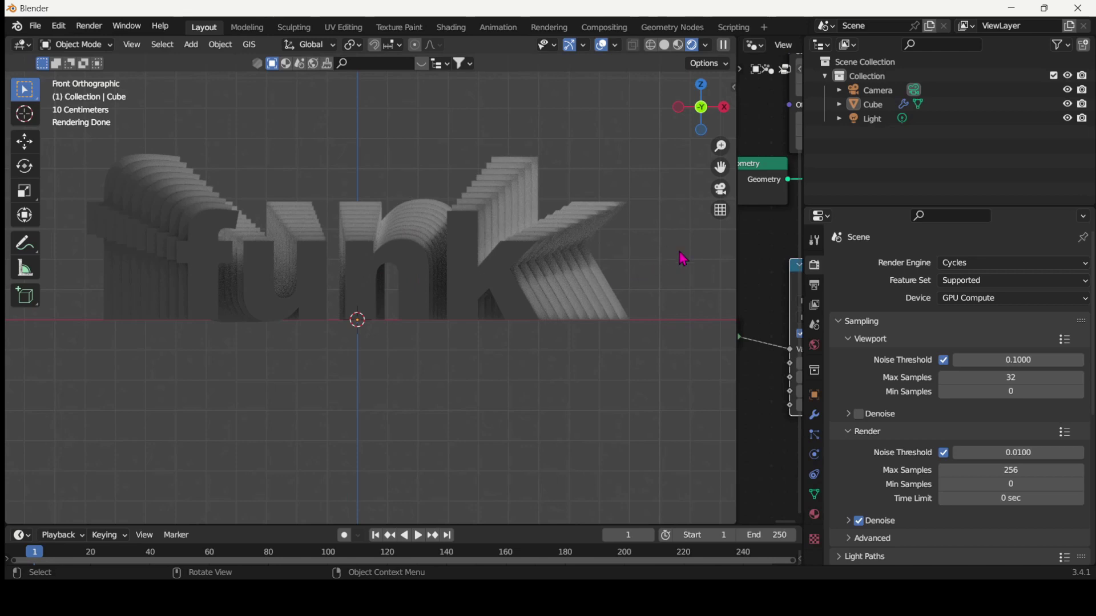
- Enlarge the 3D viewport and return it to solid shading
drag(737, 258, 477, 224)
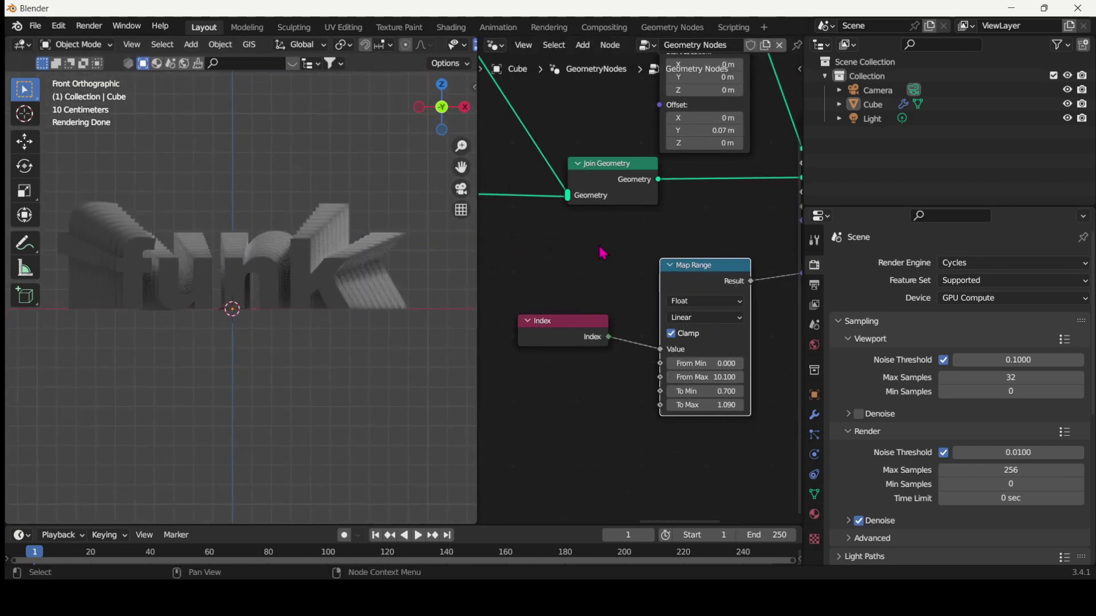
scroll(592, 422, down, 1)
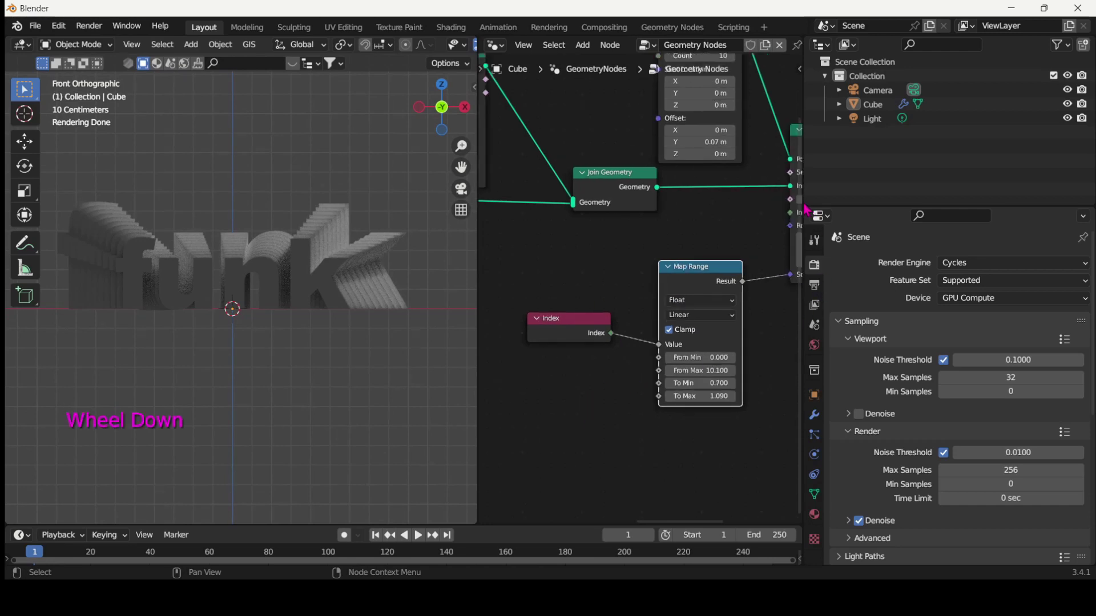
scroll(806, 211, down, 2)
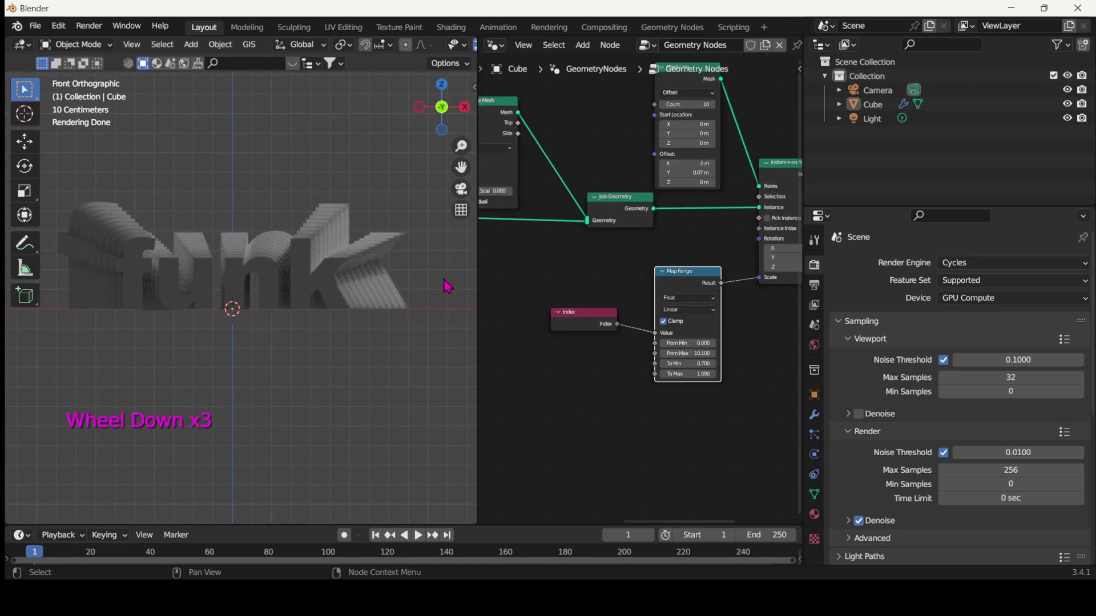
scroll(482, 70, down, 1)
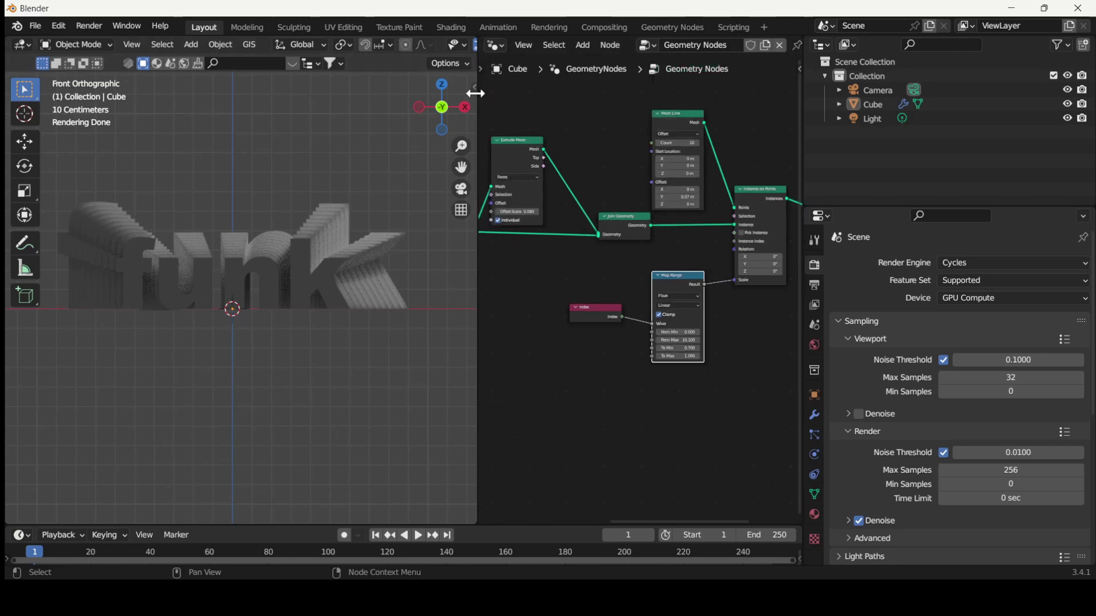
drag(475, 93, 717, 93)
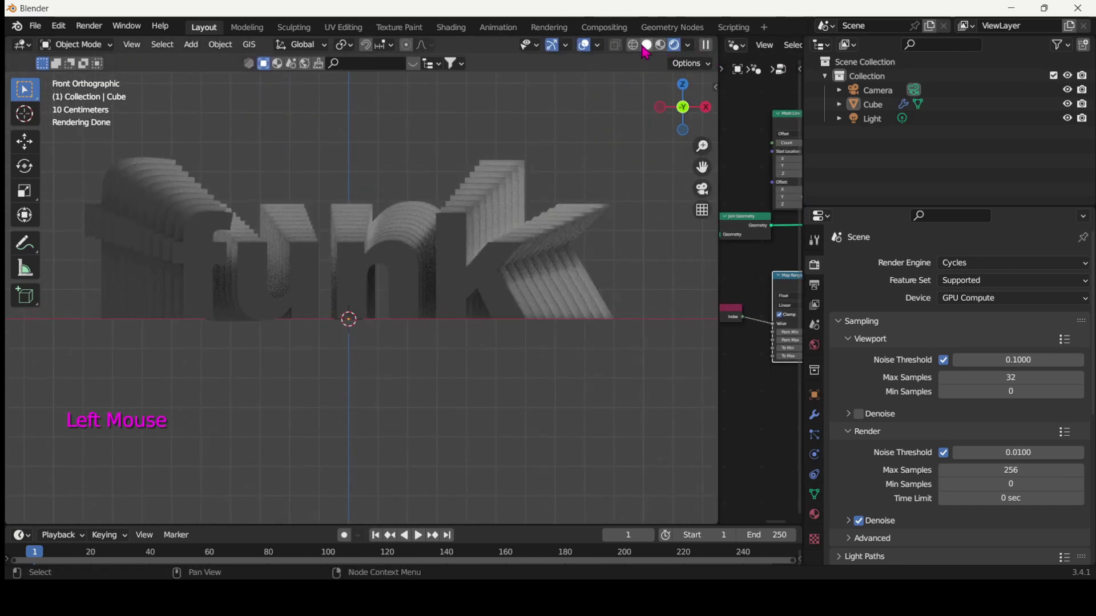
click(645, 49)
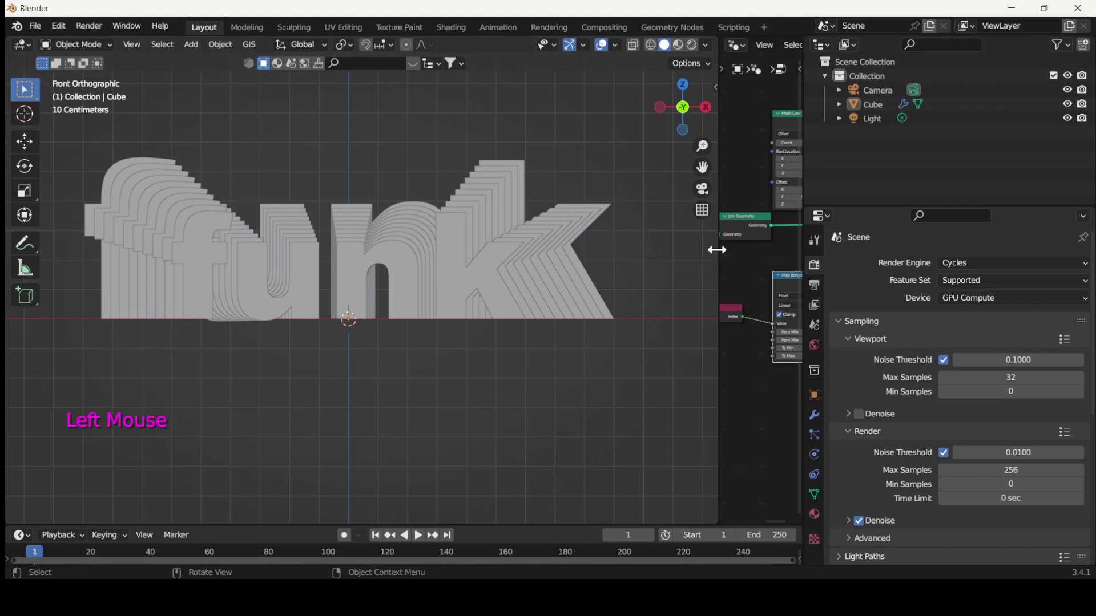
- Insert a Set Material node between Instance on Points and Group Output and assign it the existing "Material"
drag(717, 250, 394, 250)
ctrl+middle_drag(742, 342, 910, 360)
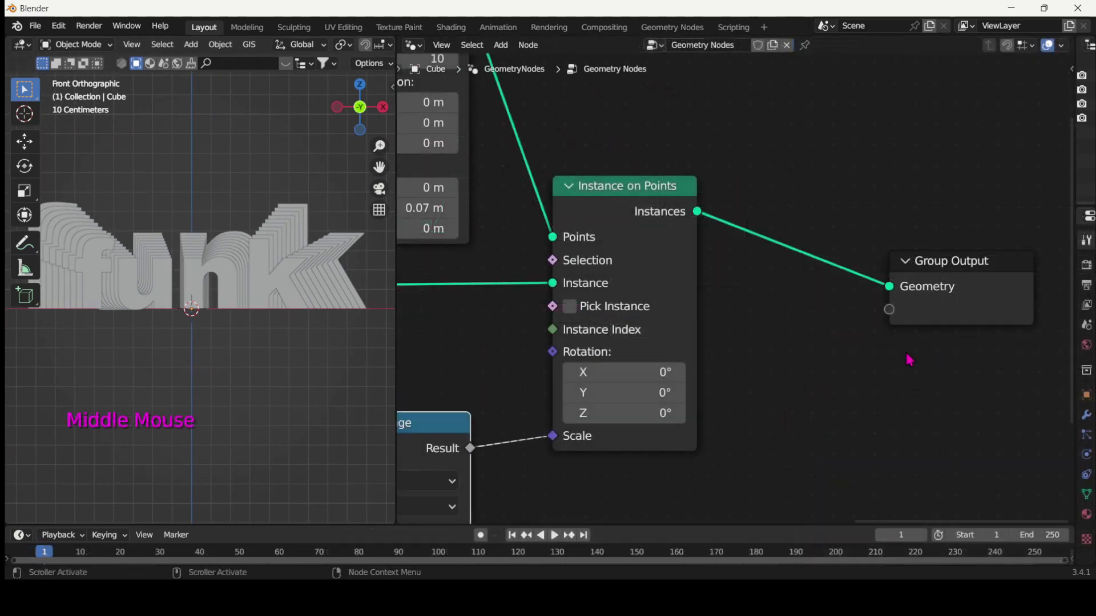
drag(932, 265, 1001, 211)
click(831, 303)
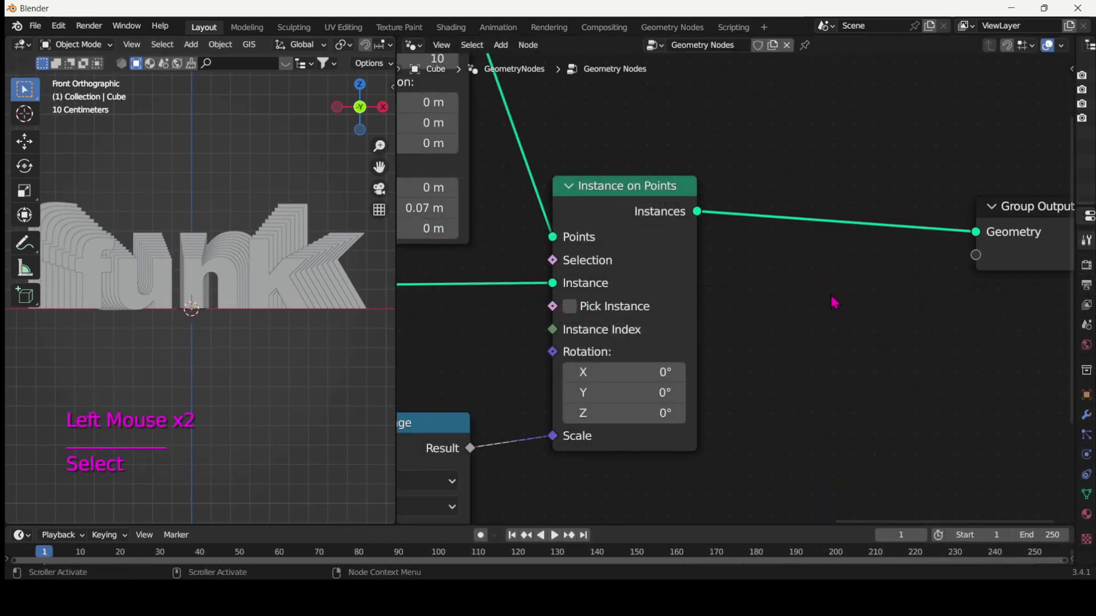
key(shift+a)
click(755, 244)
text(set)
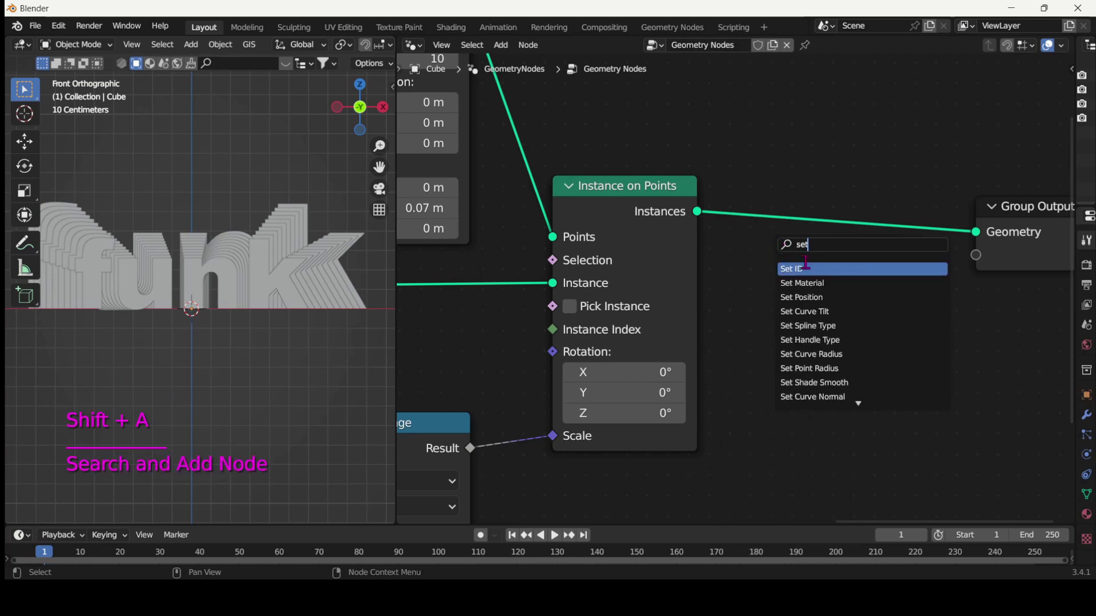
click(807, 282)
click(804, 286)
click(806, 288)
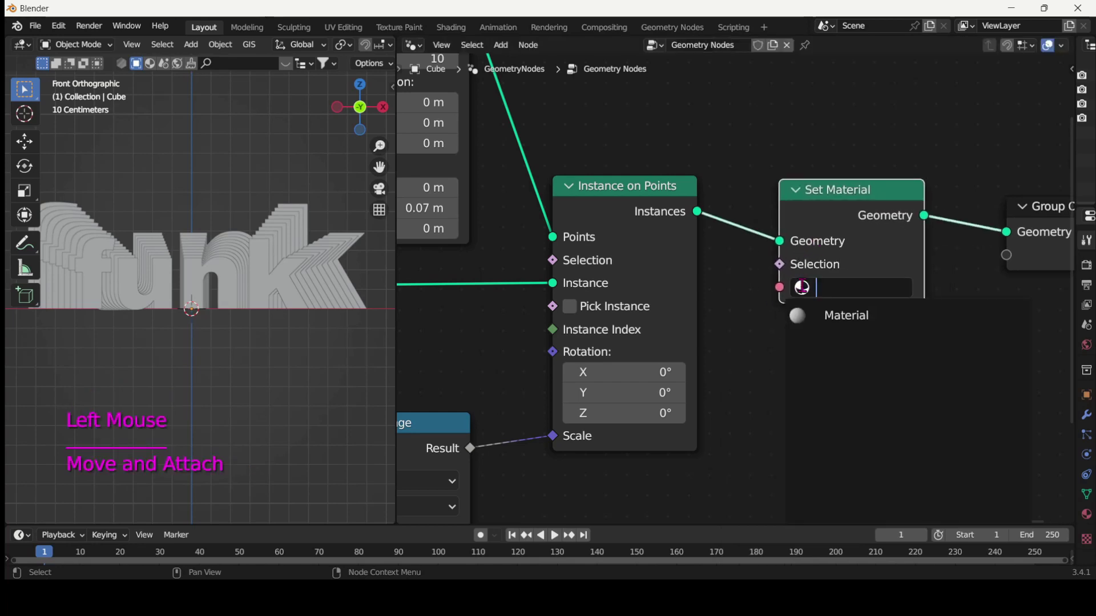
click(833, 315)
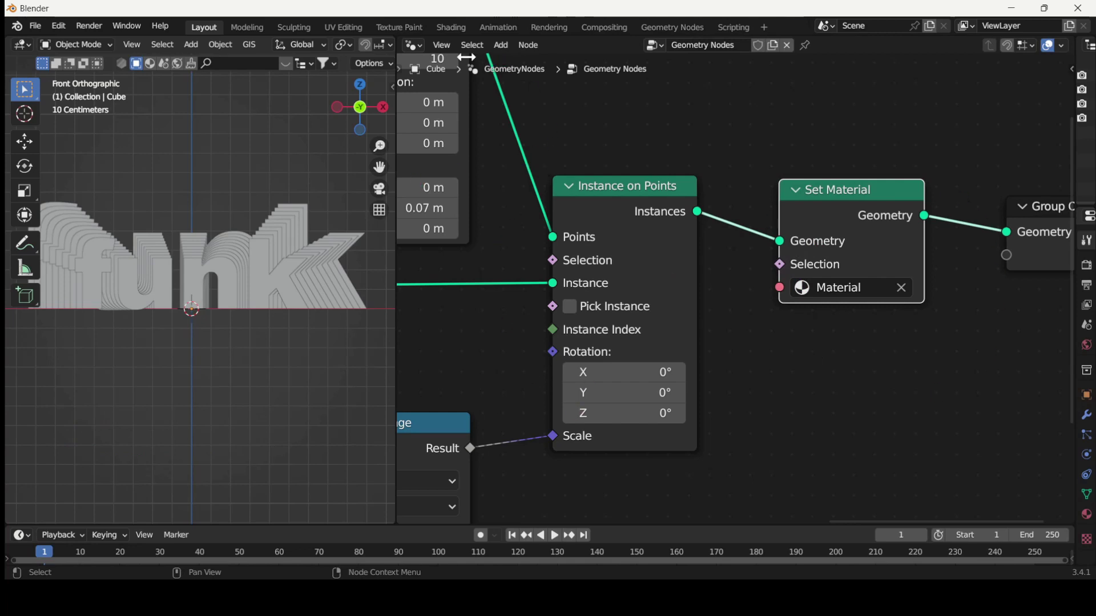
- Change the node editor to the Shader Editor, showing all material nodes, and use rendered shading in a wider 3D viewport
click(414, 46)
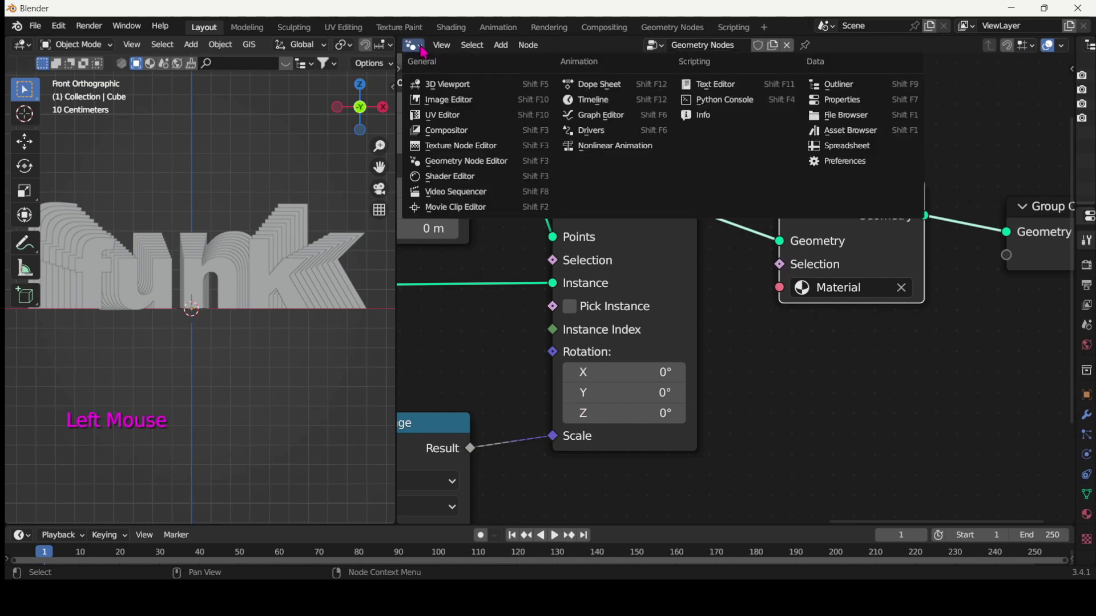
click(437, 178)
drag(395, 190, 616, 189)
click(606, 87)
click(604, 47)
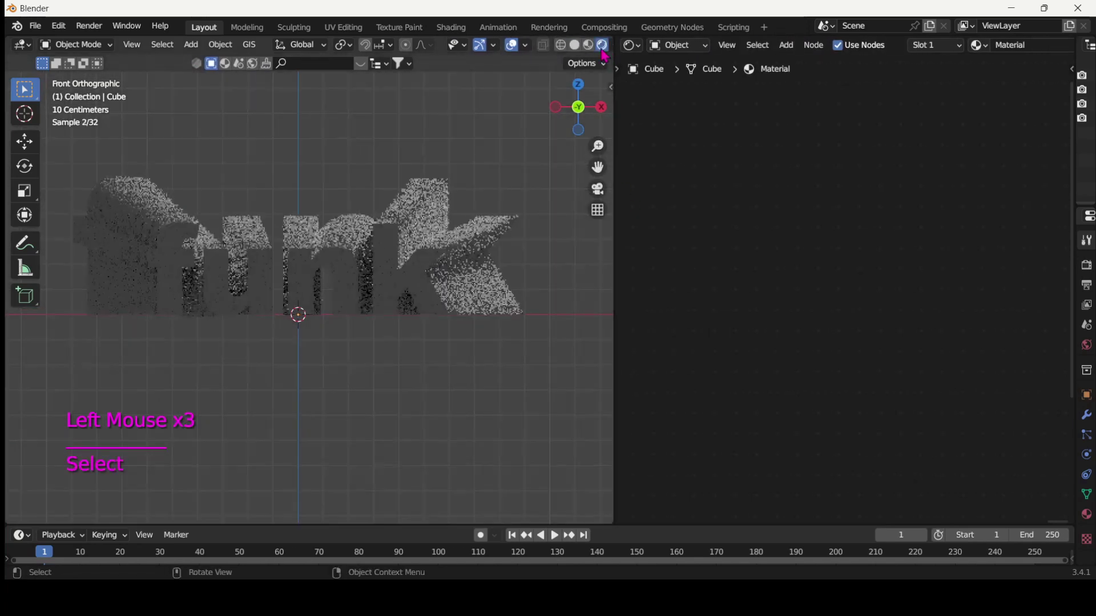
key(Home)
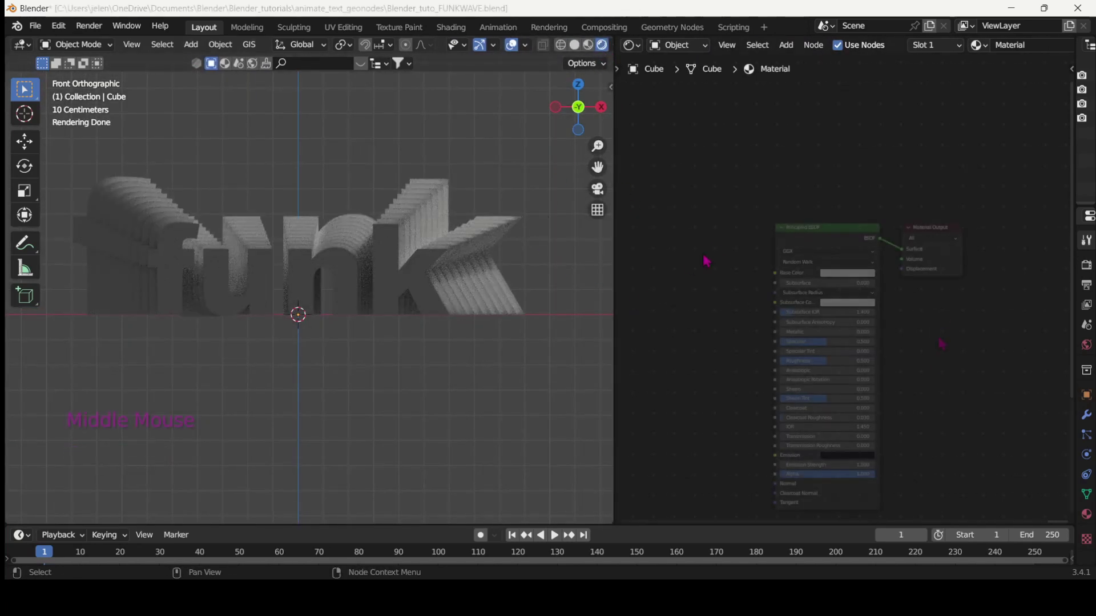
- Add a ColorRamp node and connect its Color output to the Principled BSDF's Base Color
middle_click(937, 371)
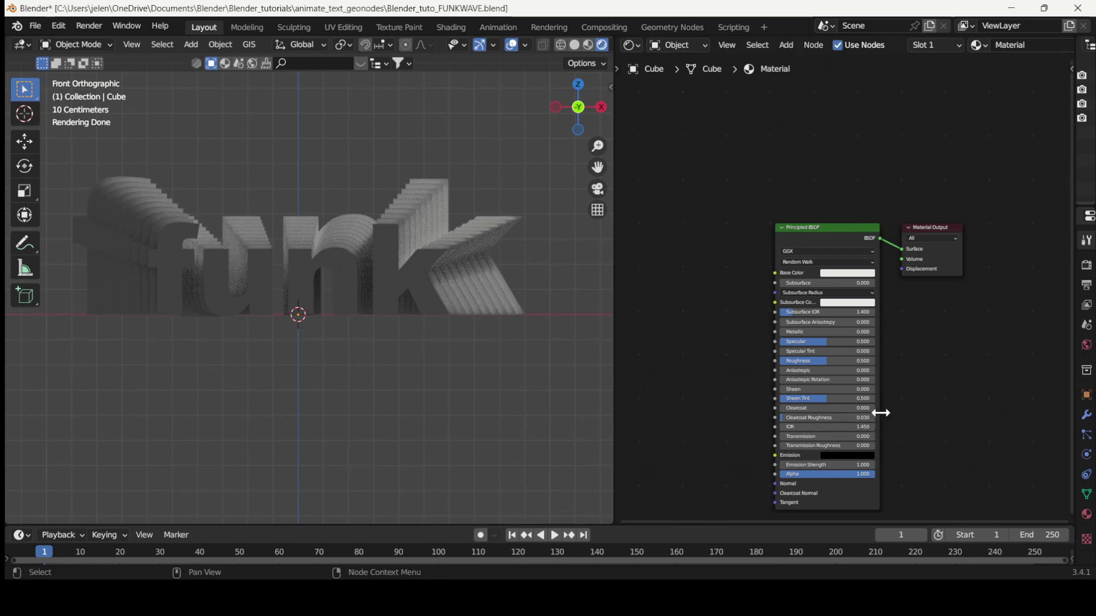
middle_drag(900, 399, 992, 308)
click(793, 264)
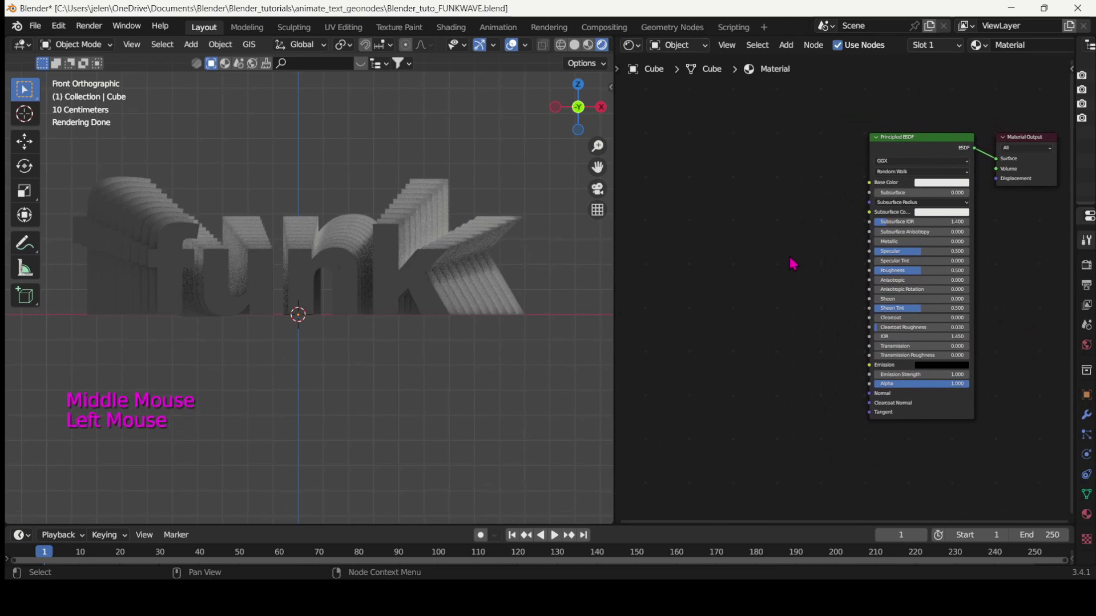
key(shift+a)
click(742, 262)
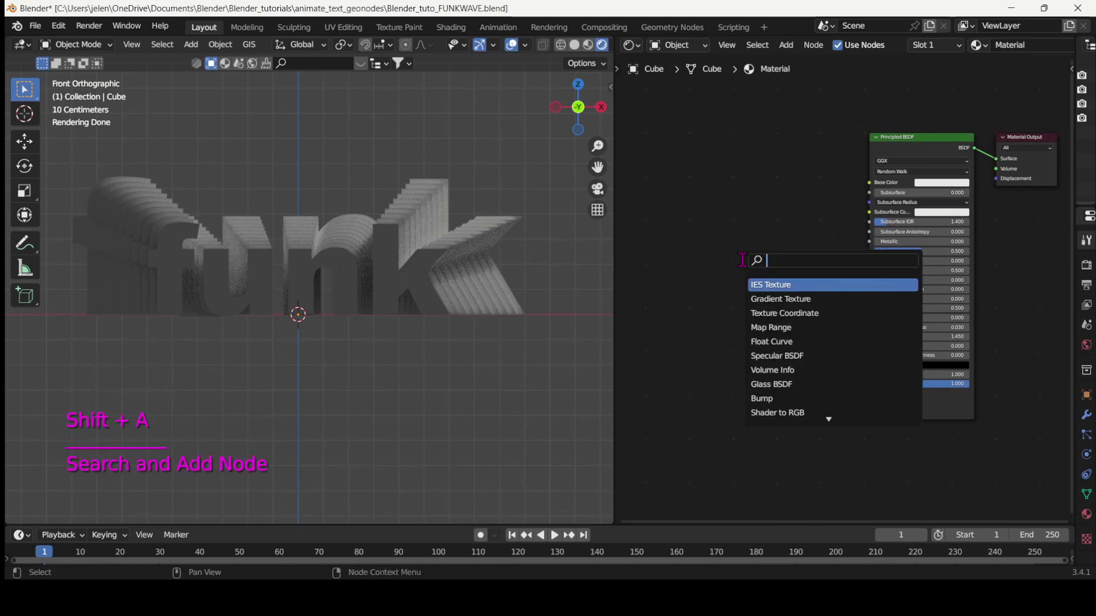
text(color)
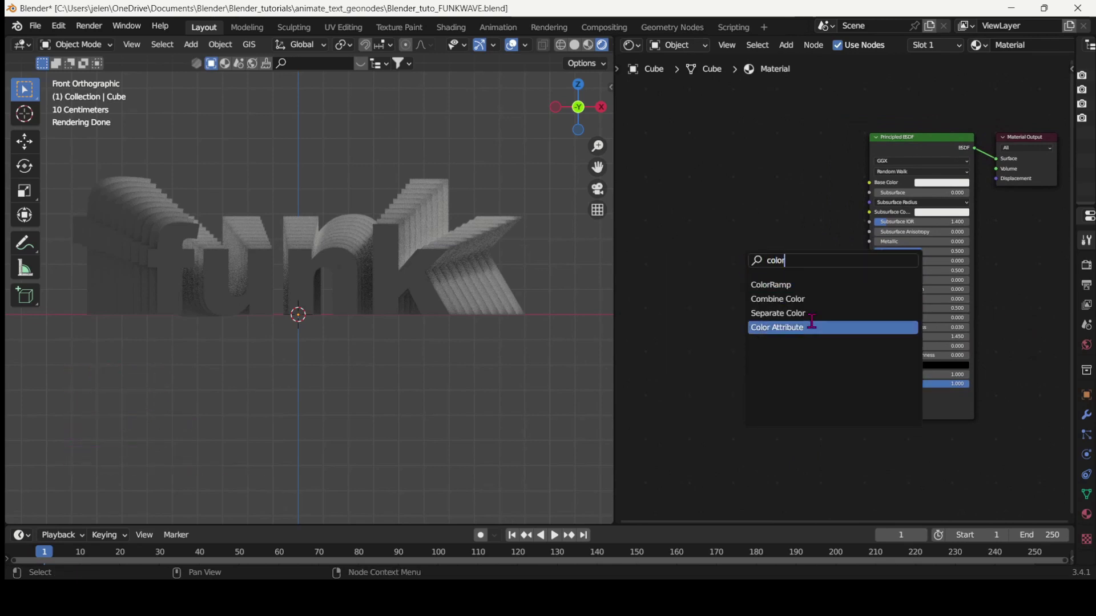
click(777, 285)
click(801, 172)
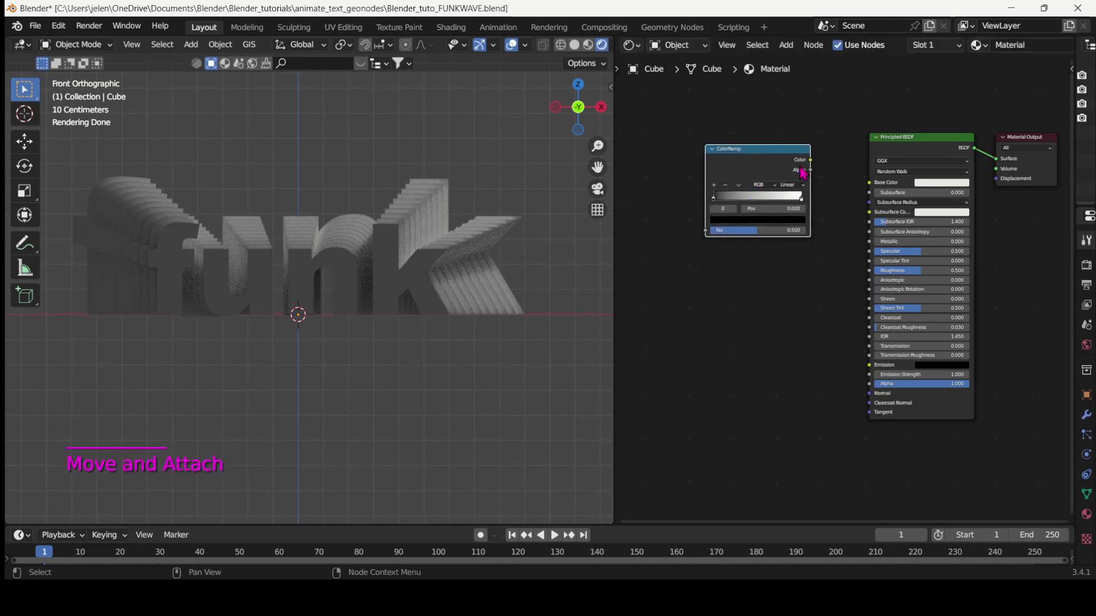
drag(815, 163, 870, 183)
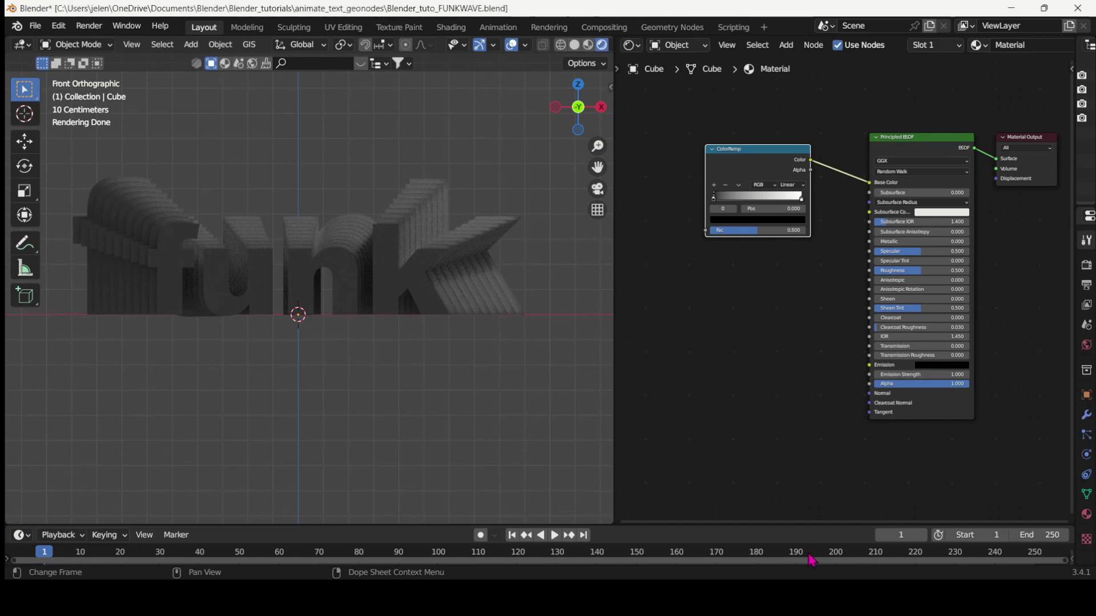
- Add an Image Texture with Mapping and Texture Coordinate nodes feeding the ColorRamp's factor
click(747, 164)
key(ctrl+t)
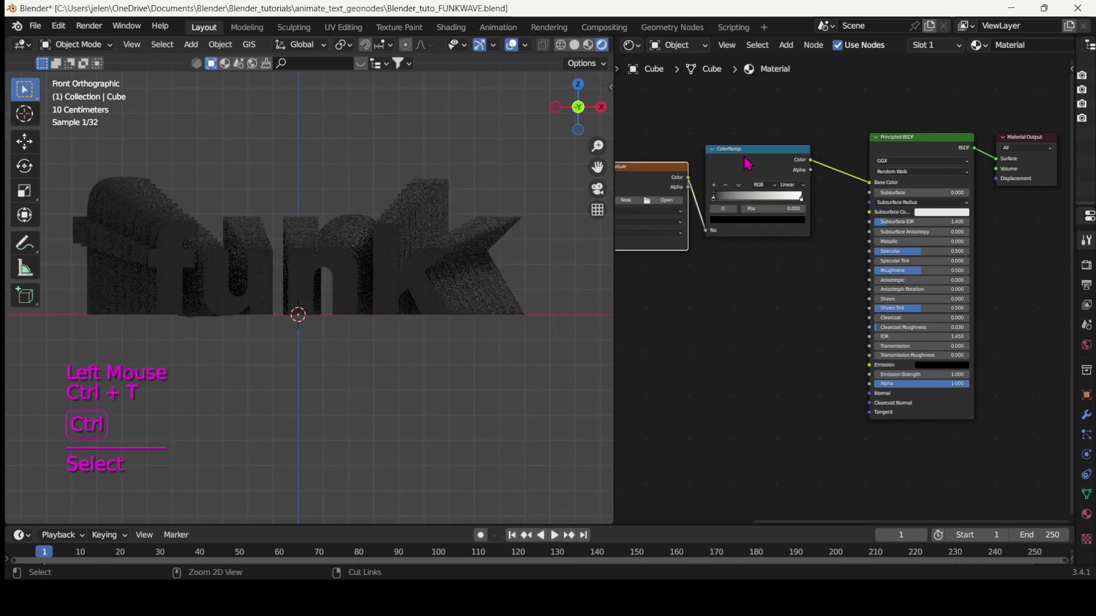
middle_drag(671, 313, 882, 310)
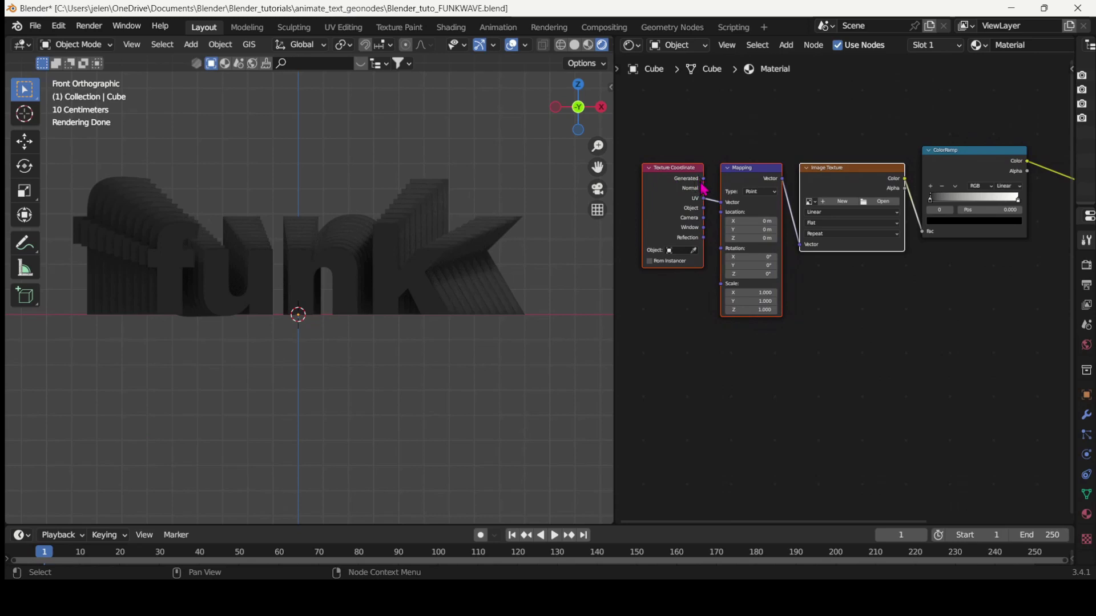
scroll(699, 197, up, 1)
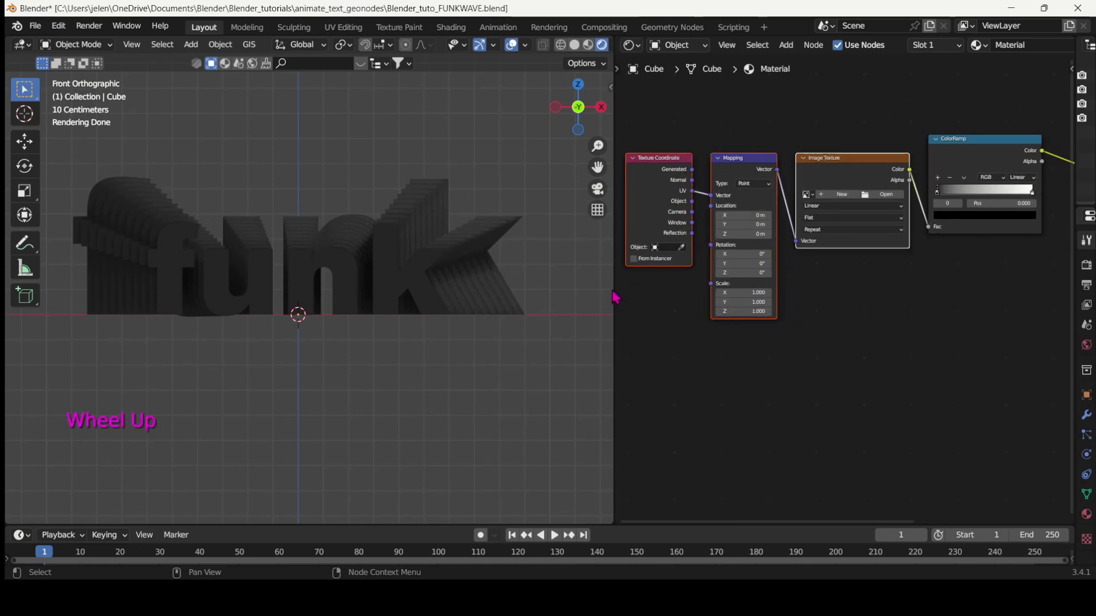
- Enlarge the shader editor area and connect the Texture Coordinate's Generated output to the Mapping node's Vector input
scroll(613, 291, up, 3)
drag(612, 288, 438, 278)
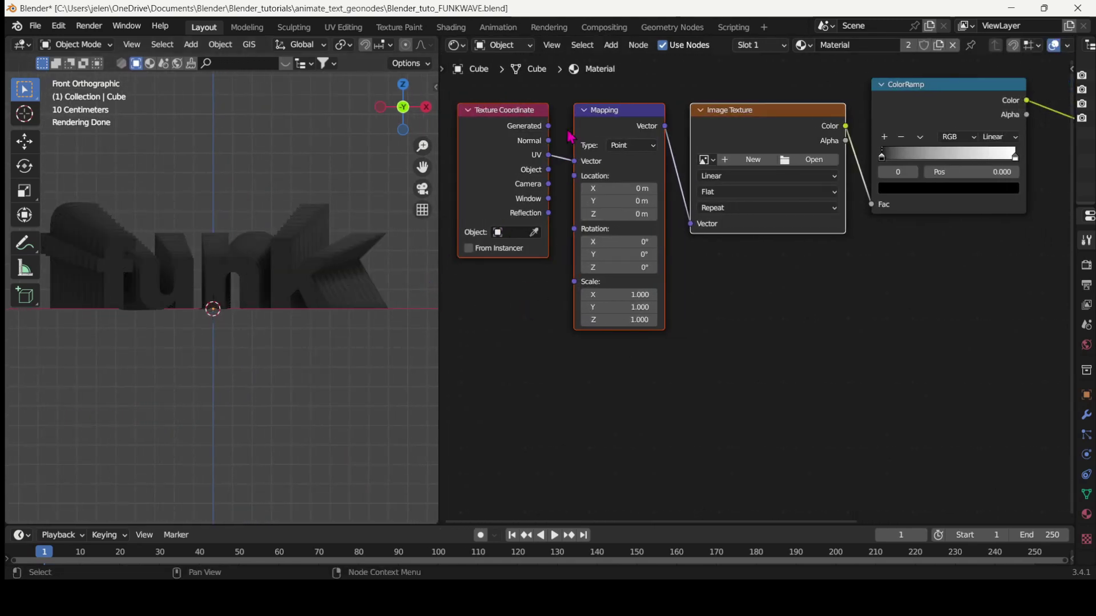
drag(549, 127, 575, 162)
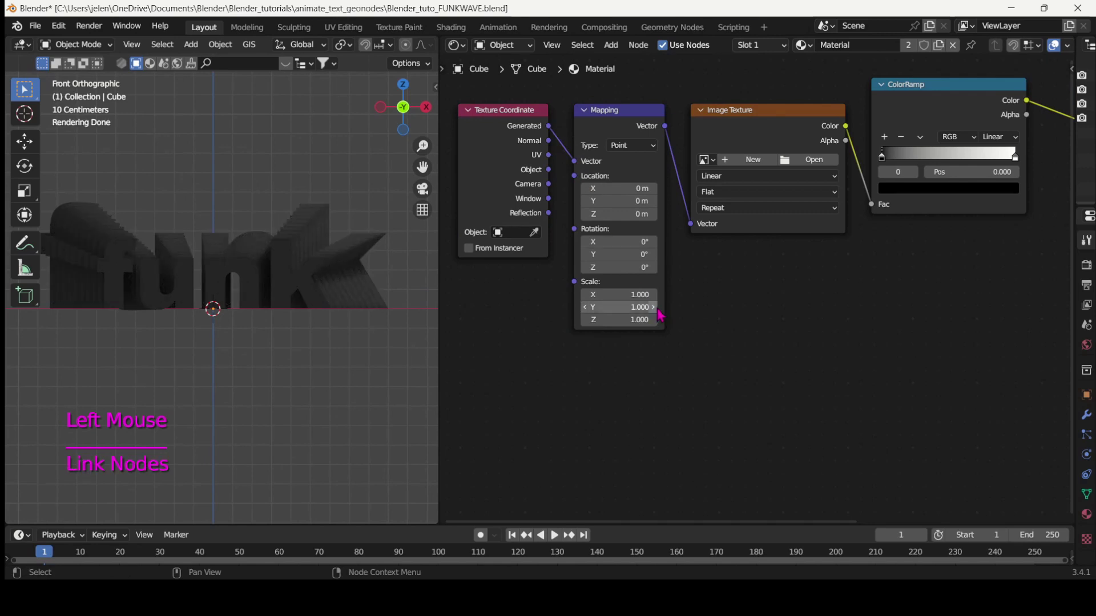
- Replace the Image Texture node with a Wave Texture, keeping its links to the Mapping and ColorRamp nodes
middle_drag(760, 289, 763, 331)
click(728, 161)
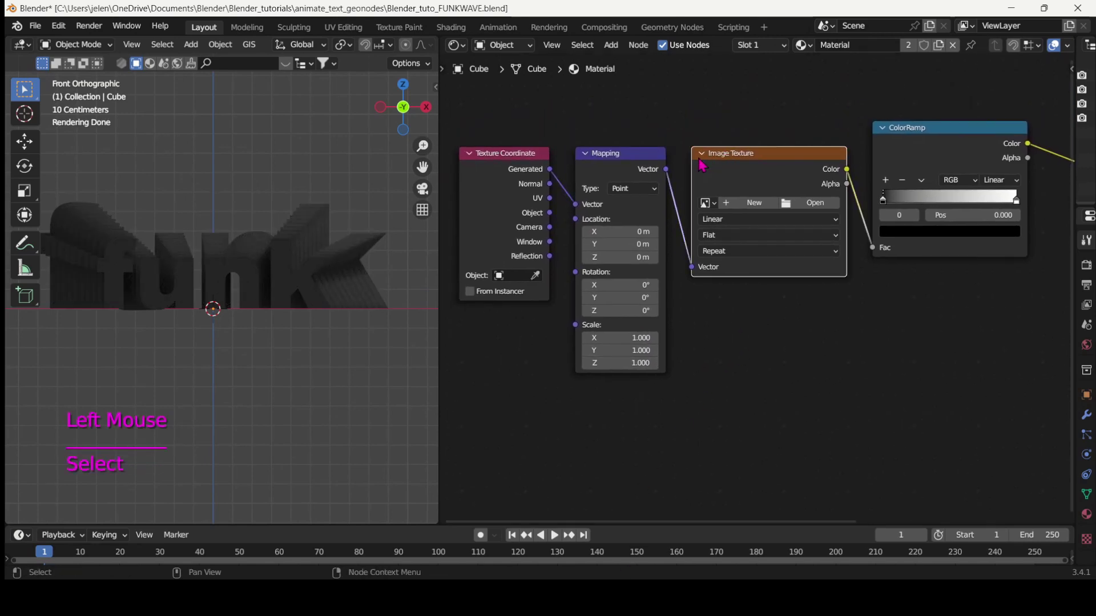
key(shift+s)
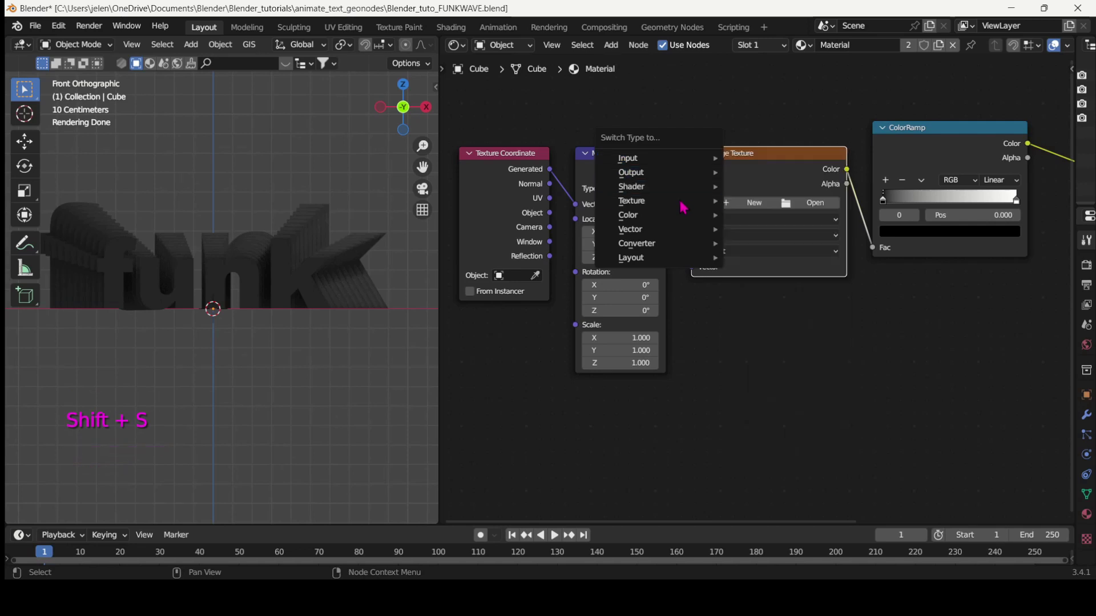
mouse_move(684, 204)
click(792, 372)
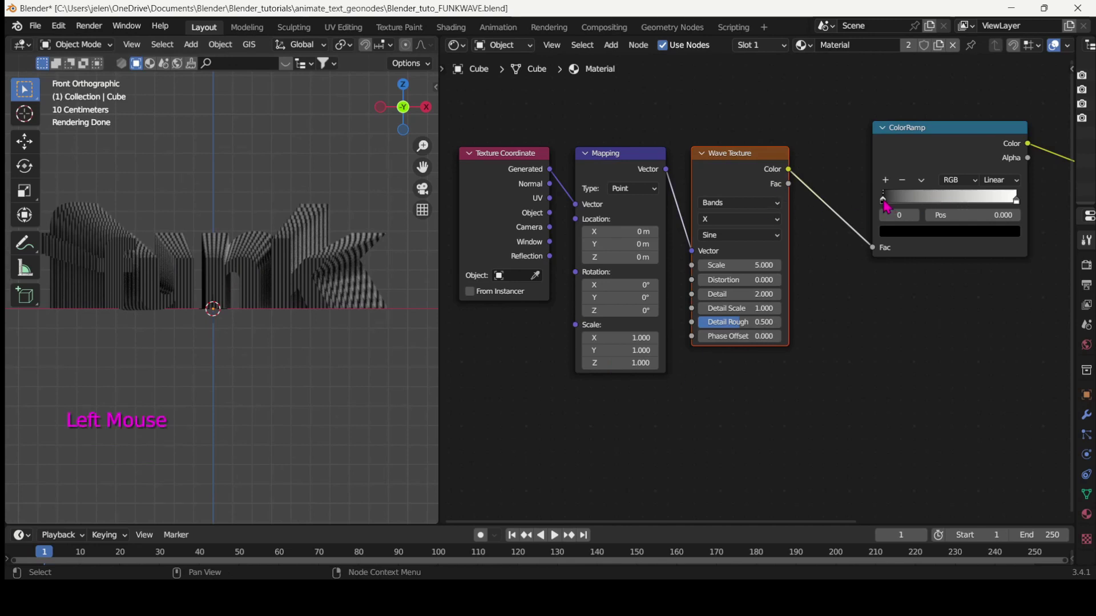
- Move the ColorRamp's black stop to about 0.476 and recolour it a fully saturated, bright yellow-orange
drag(886, 207, 950, 202)
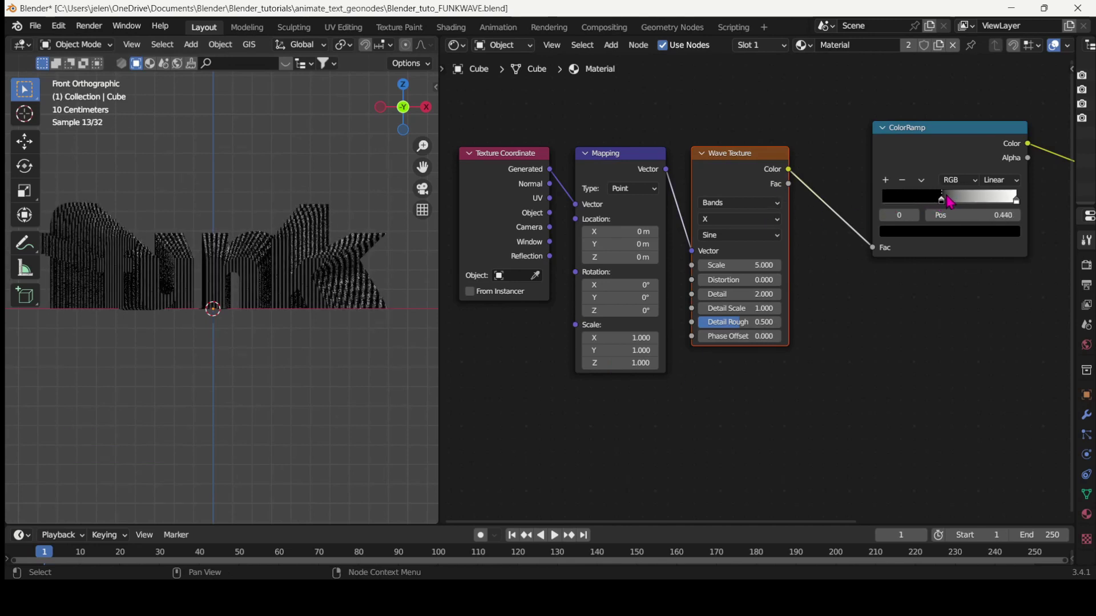
click(933, 239)
drag(1015, 79, 1010, 48)
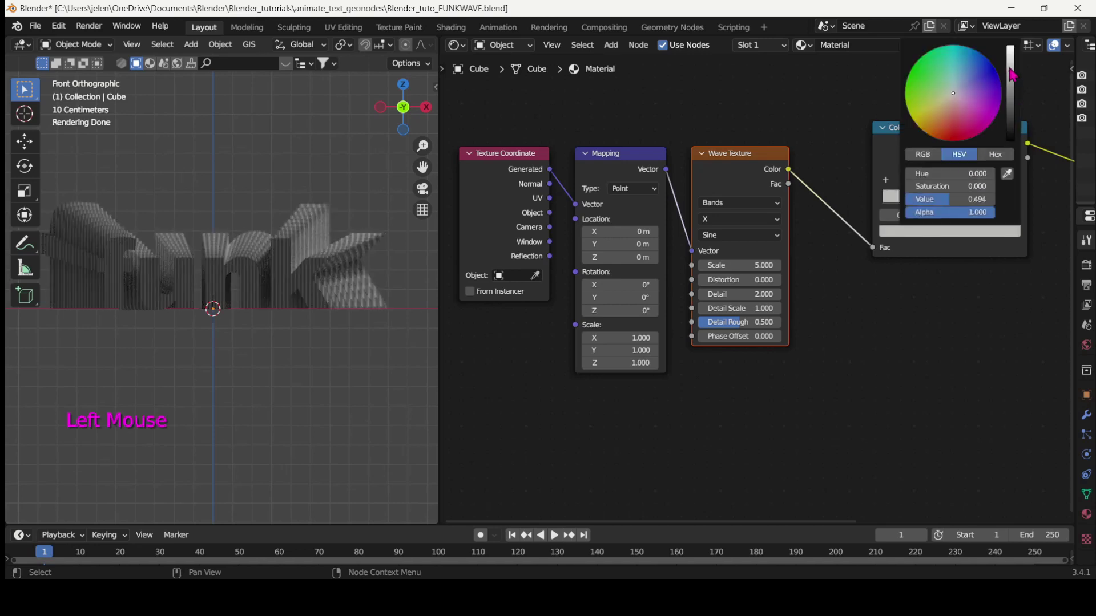
click(932, 127)
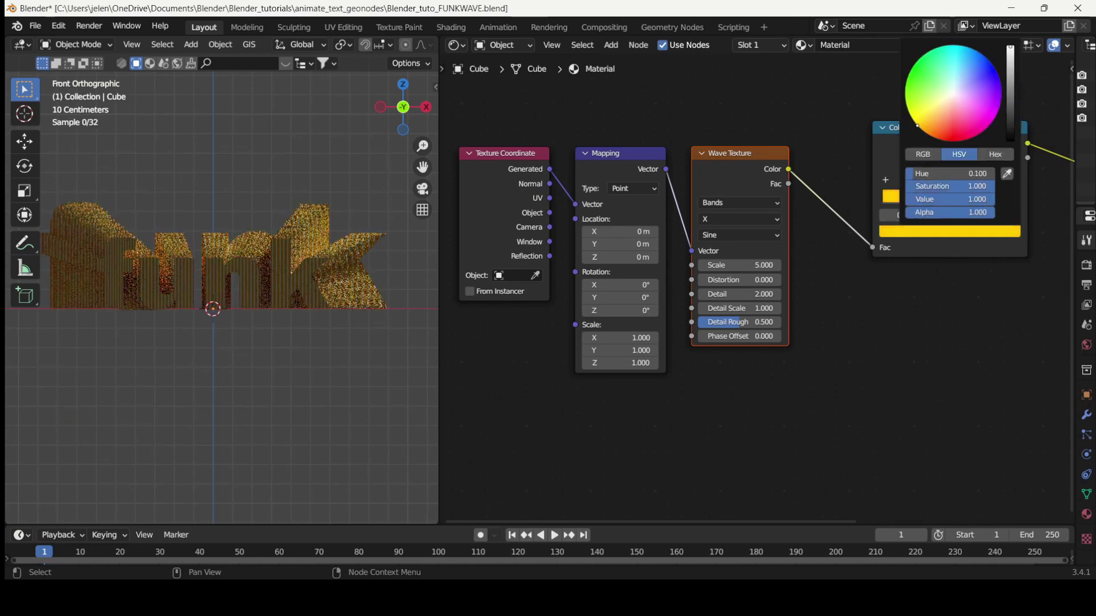
click(926, 134)
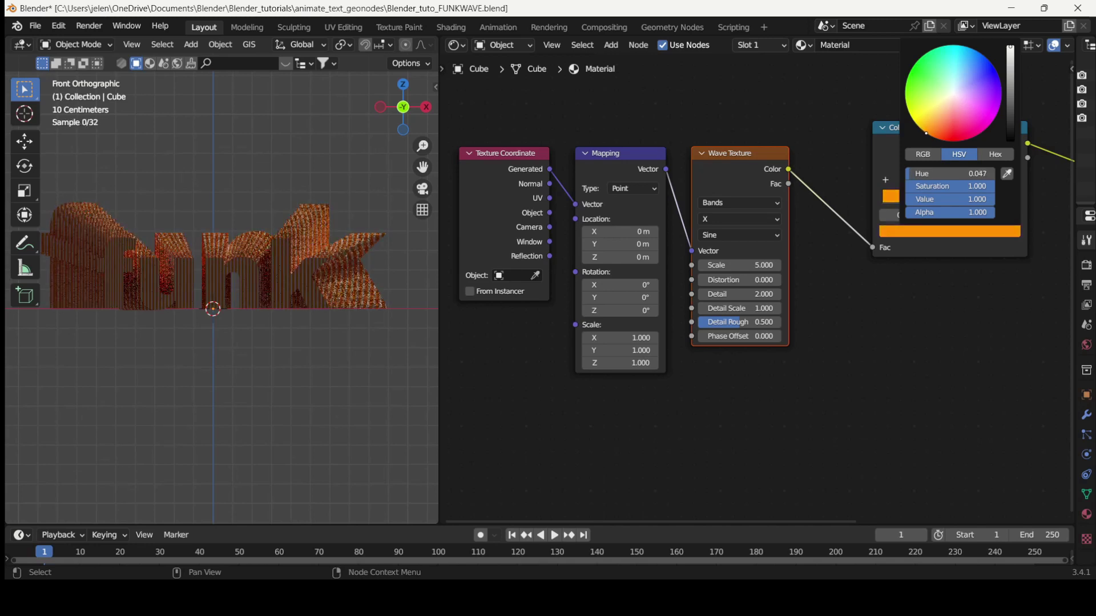
mouse_move(924, 133)
mouse_down()
mouse_move(915, 122)
mouse_move(922, 130)
mouse_up()
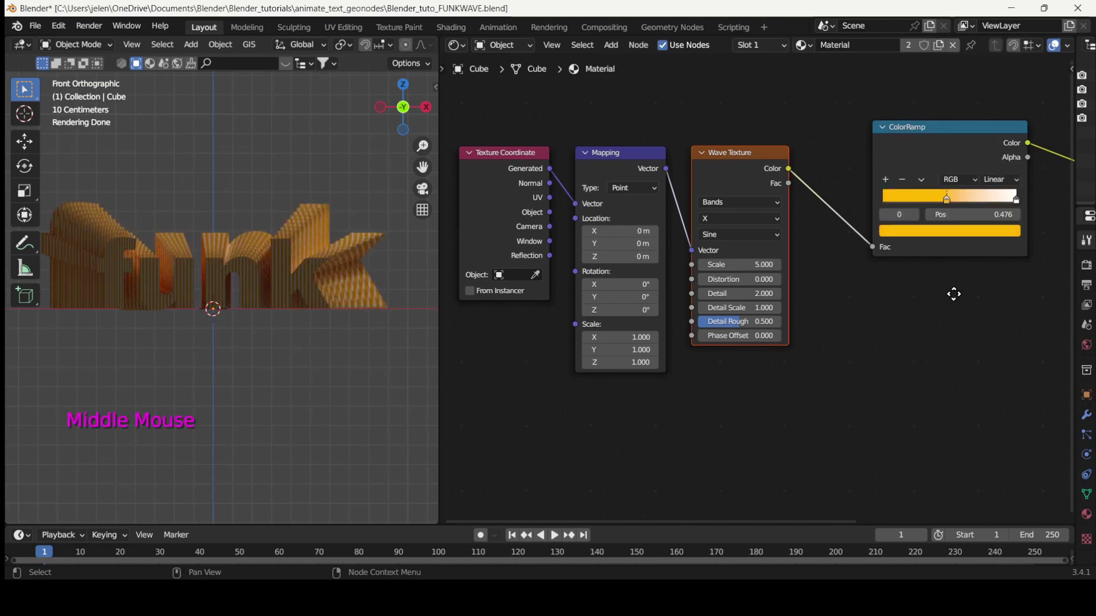
- Set the ColorRamp's white stop to alpha 0 and connect the ramp's Alpha output to the Principled BSDF's Alpha
middle_drag(954, 296, 869, 355)
click(934, 261)
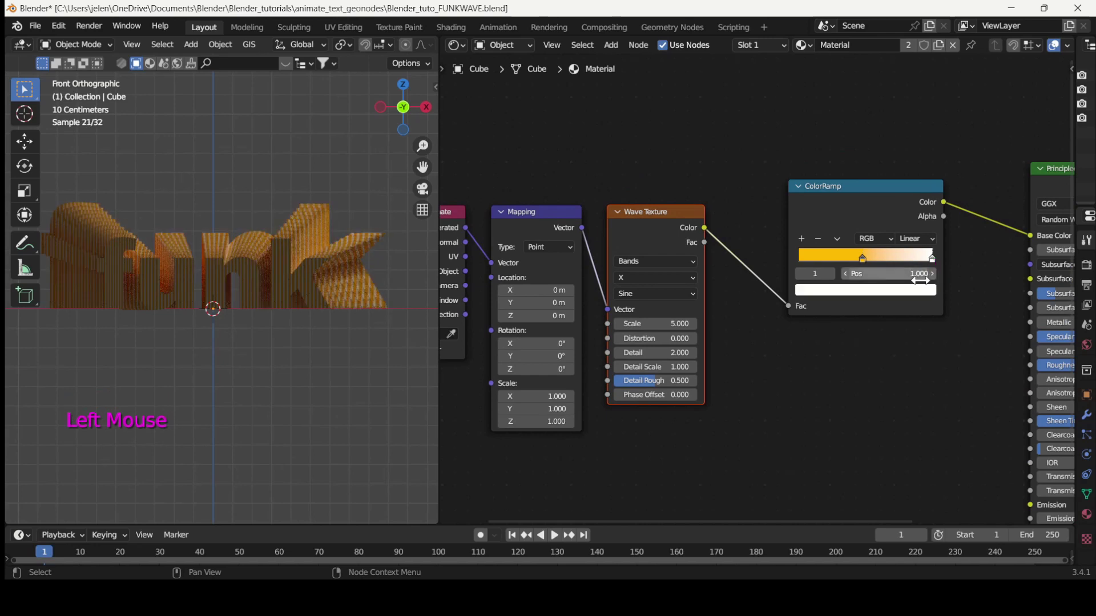
click(919, 295)
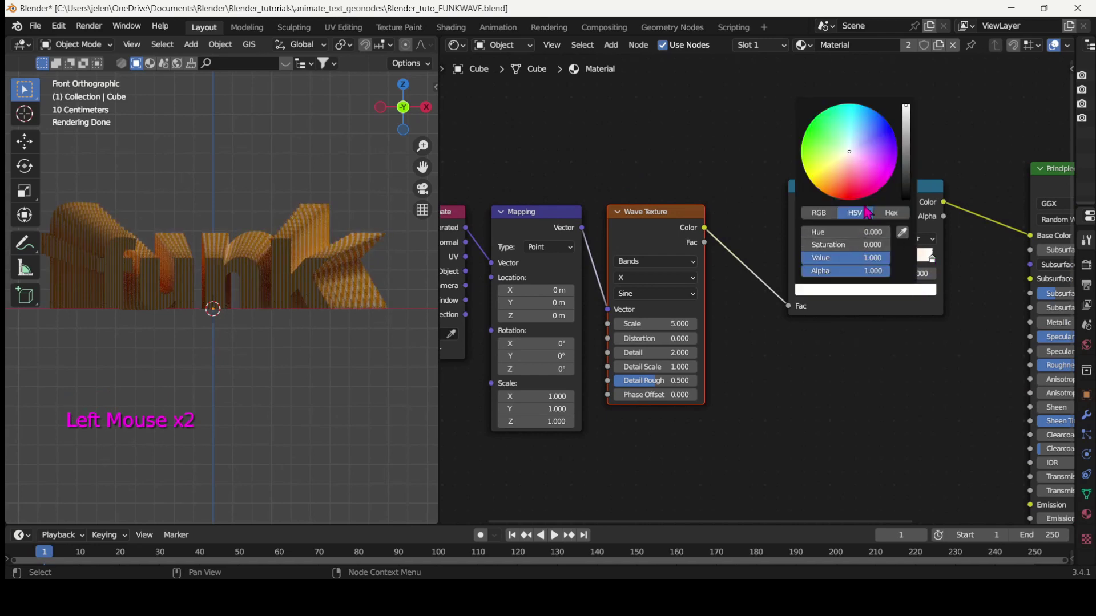
drag(887, 275, 804, 275)
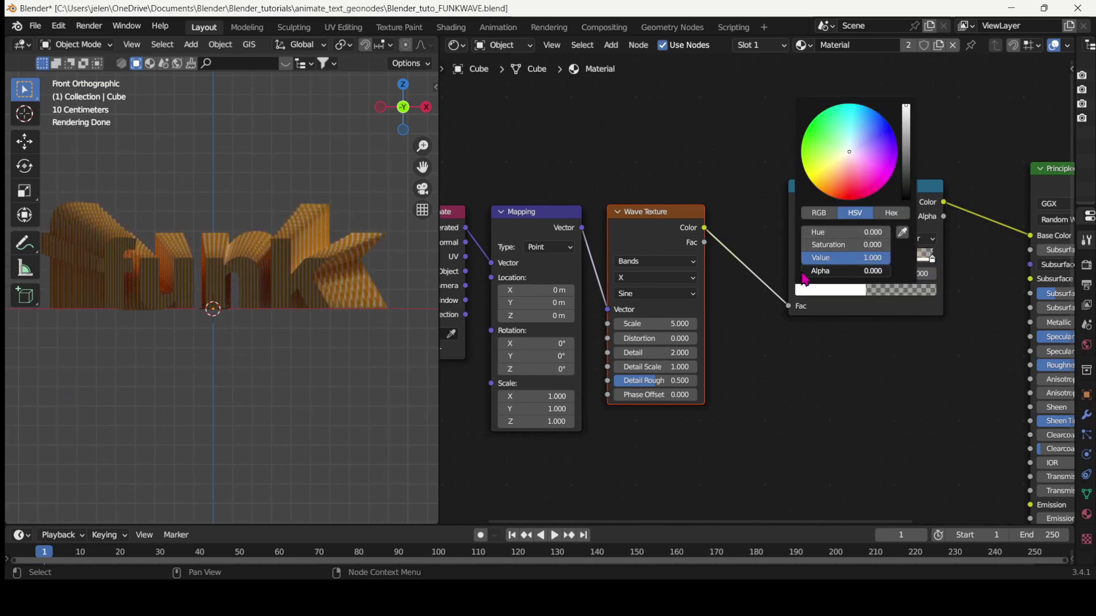
drag(945, 217, 1029, 388)
middle_drag(930, 350, 816, 399)
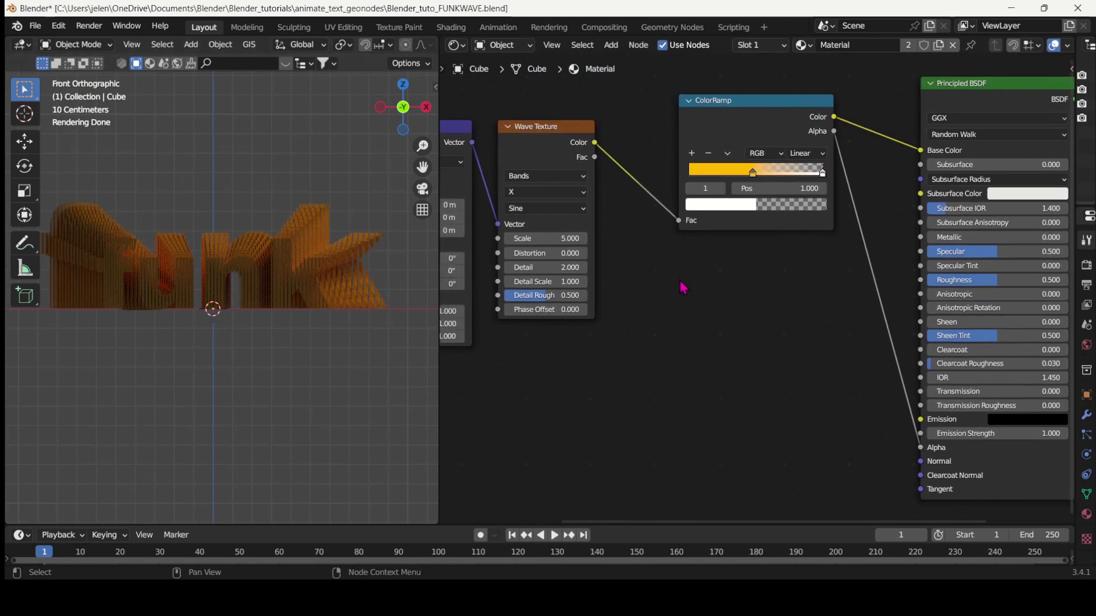
- Set the ColorRamp's interpolation to Constant
middle_drag(683, 288, 794, 320)
click(910, 187)
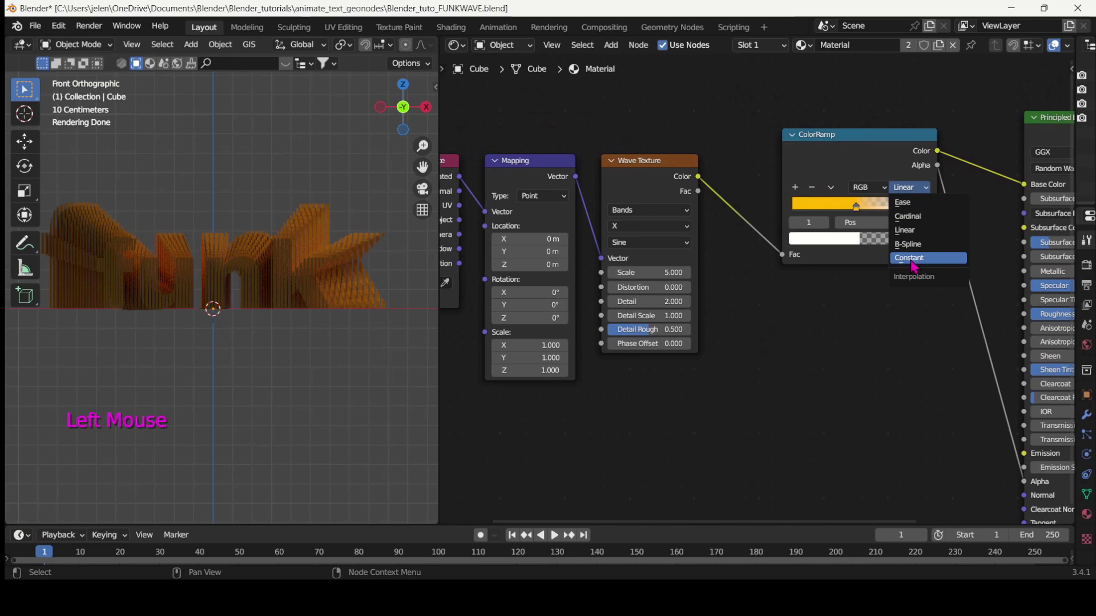
click(913, 260)
- Compare the ColorRamp's Linear, B-Spline and Ease interpolations, and return it to Constant
click(909, 189)
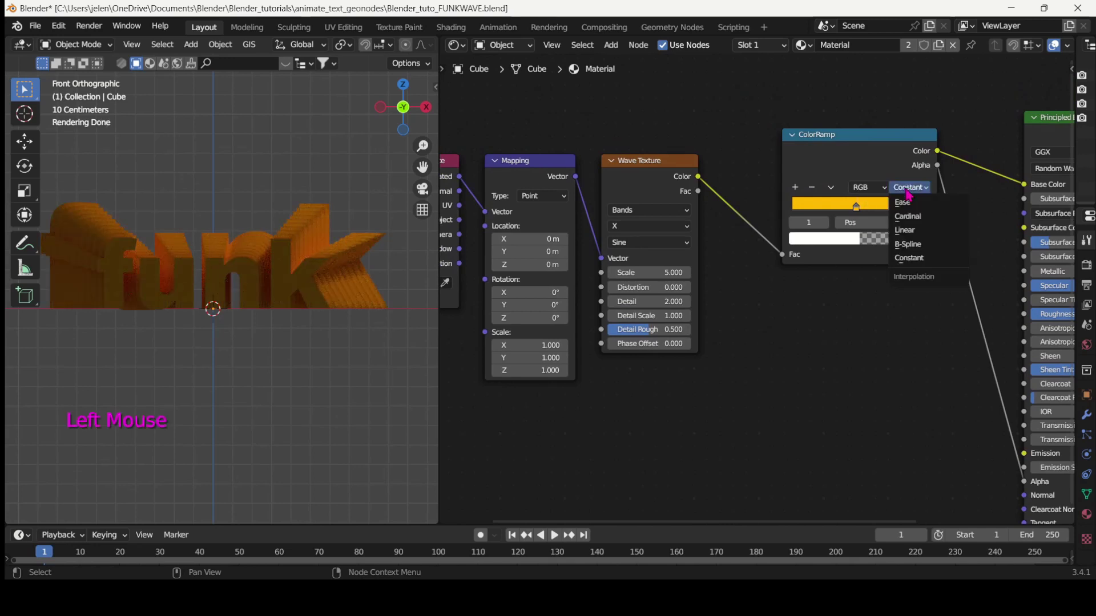
click(908, 236)
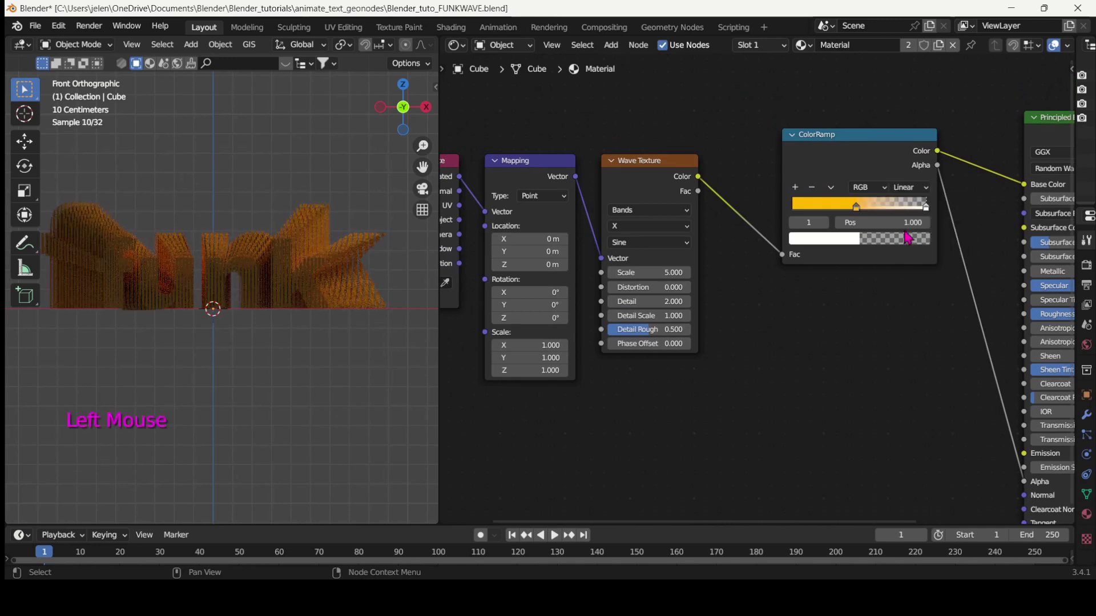
click(908, 188)
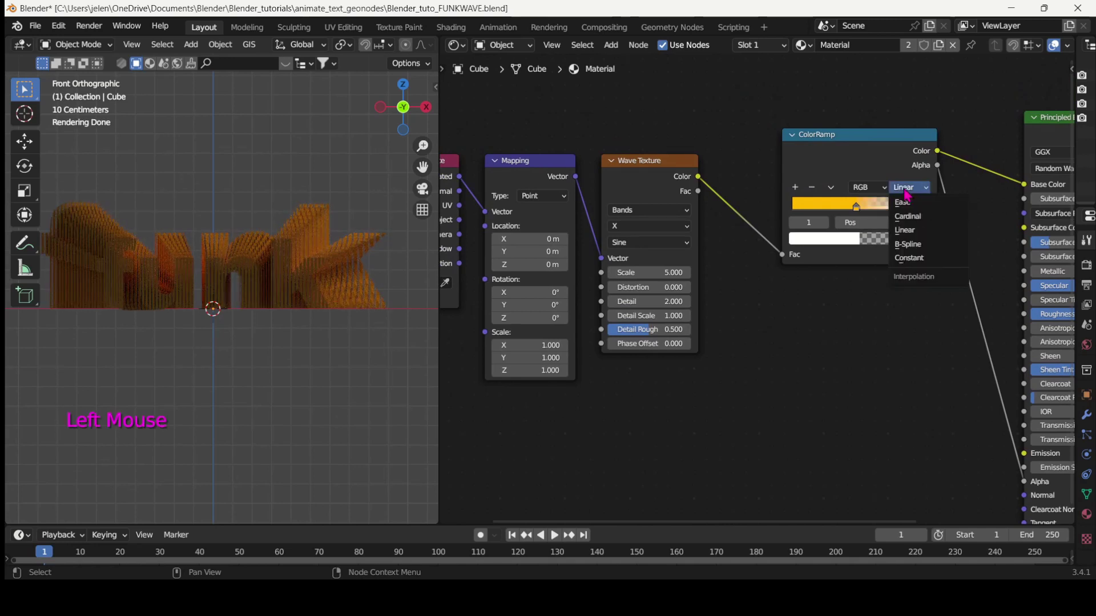
click(907, 245)
click(913, 190)
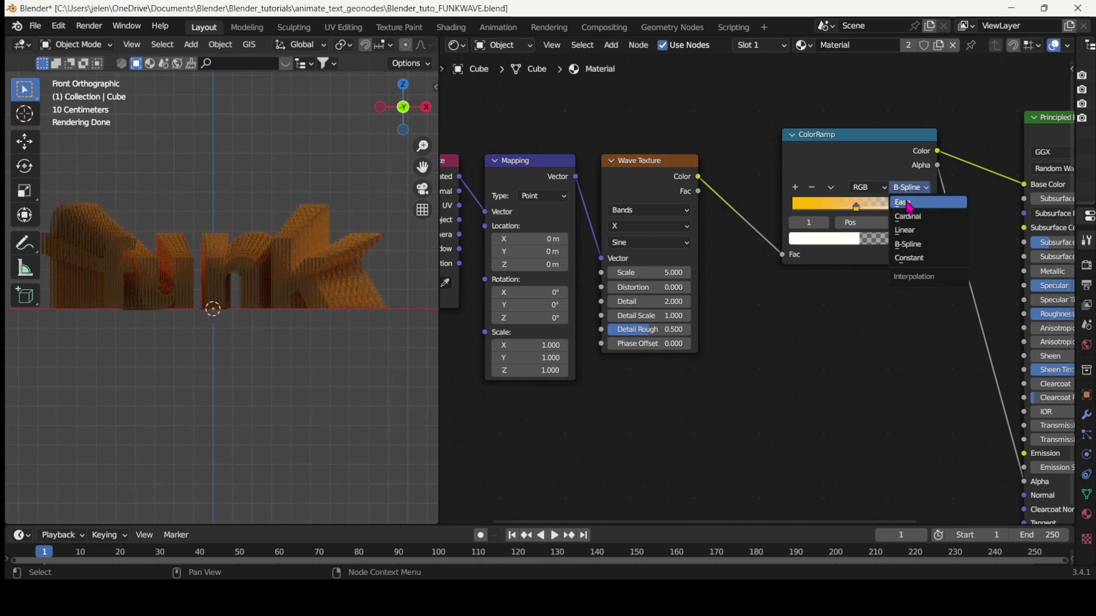
click(909, 206)
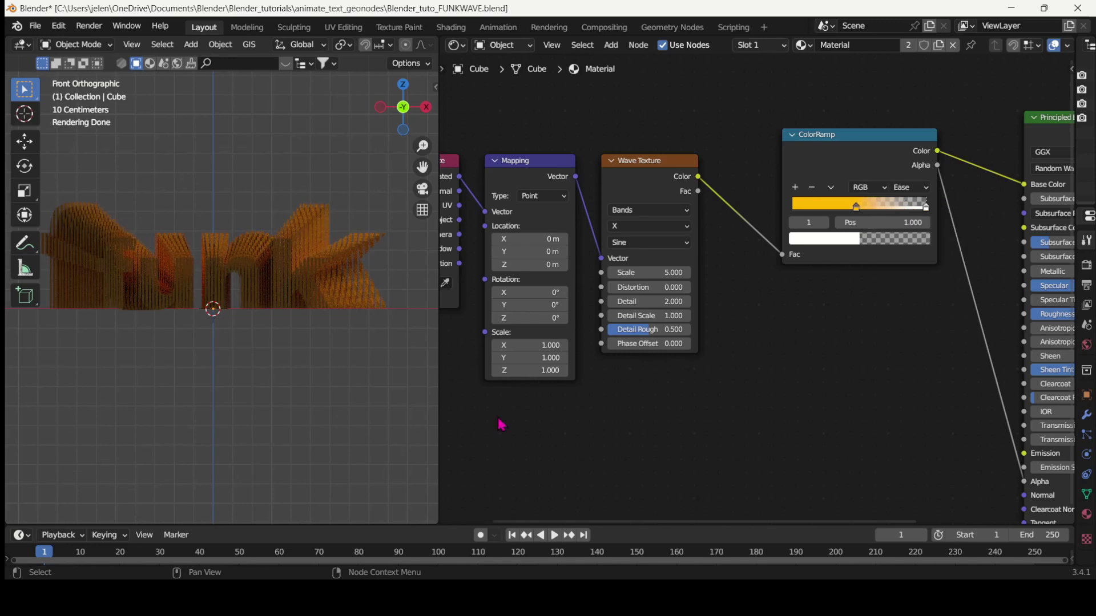
click(909, 188)
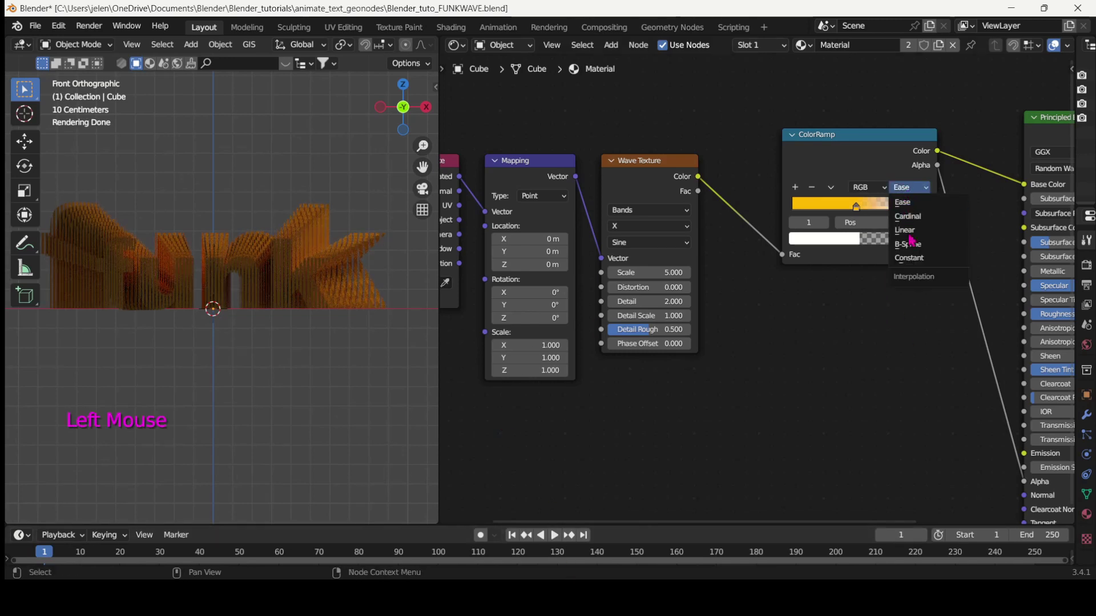
click(912, 255)
- Inspect the rendered funk text up close and from an angled perspective
scroll(220, 265, up, 2)
scroll(223, 262, up, 2)
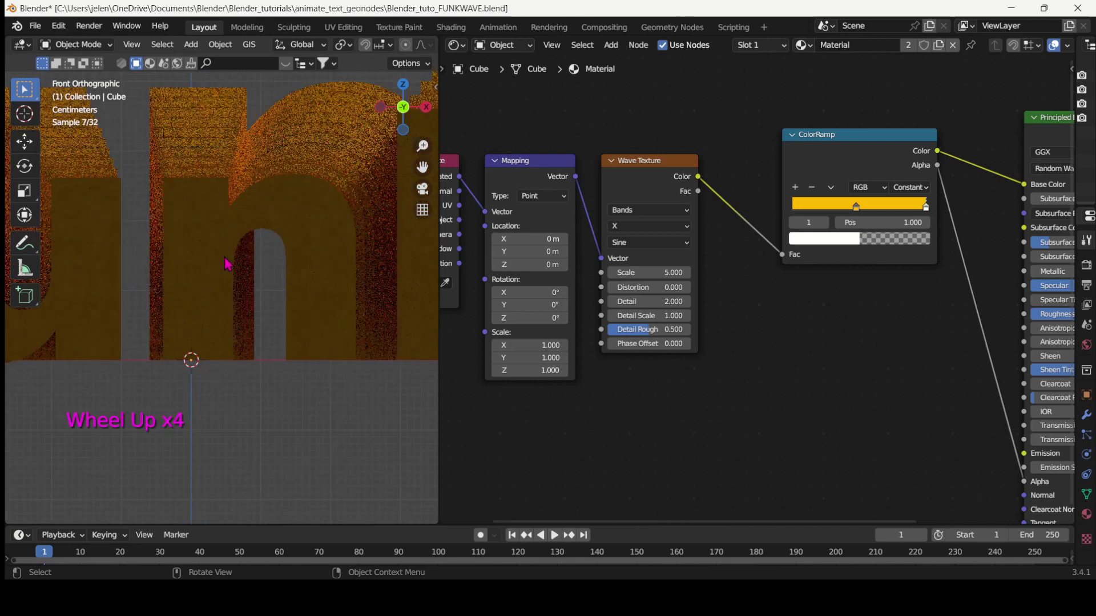
middle_drag(228, 262, 269, 262)
scroll(267, 274, down, 6)
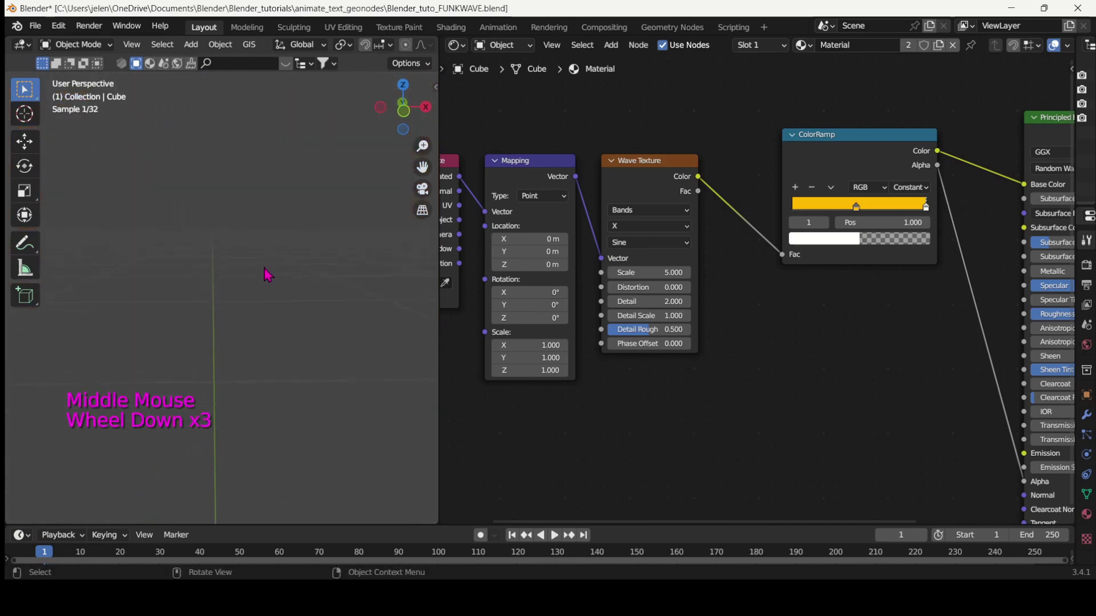
scroll(271, 307, up, 1)
scroll(270, 306, up, 1)
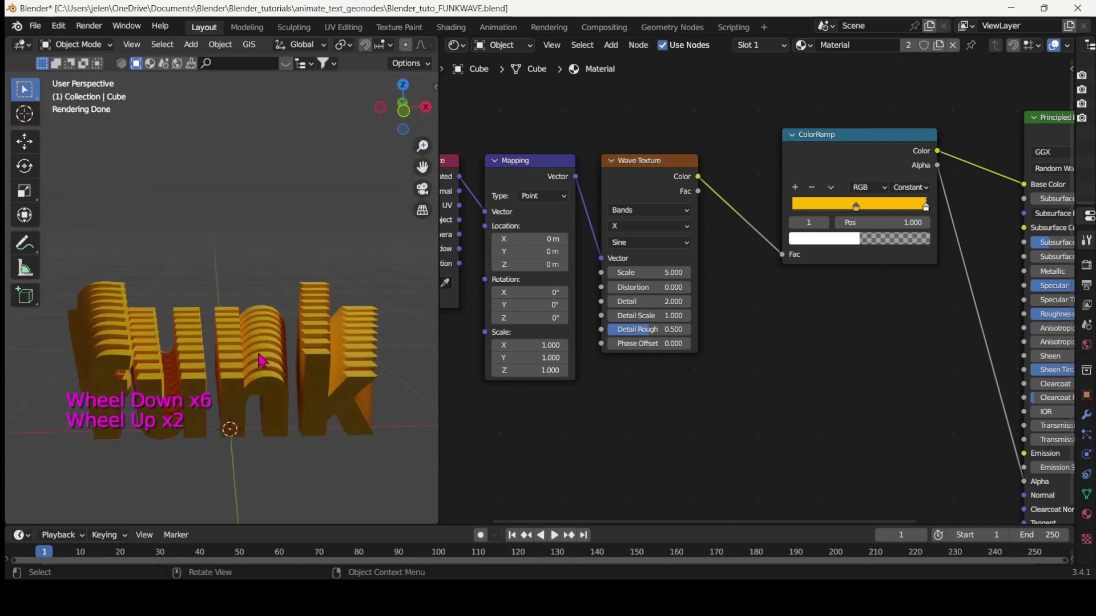
shift+middle_drag(270, 307, 269, 354)
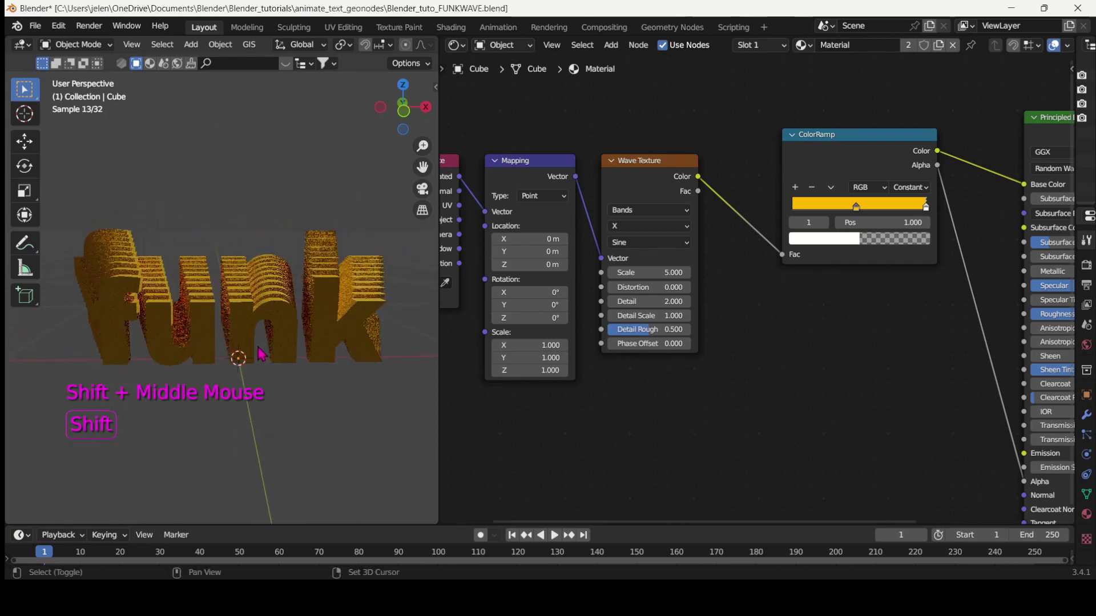
scroll(255, 426, up, 2)
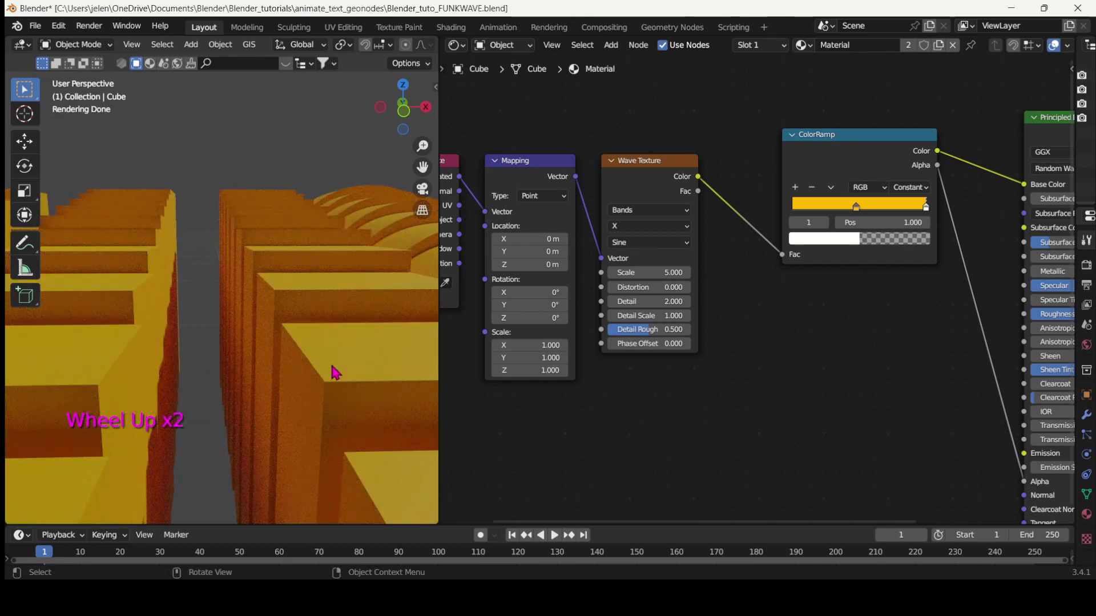
scroll(336, 373, down, 1)
- Move the ColorRamp's transparent stop to 0.480 and check the striped cut-outs on the text from several angles
drag(924, 214, 857, 218)
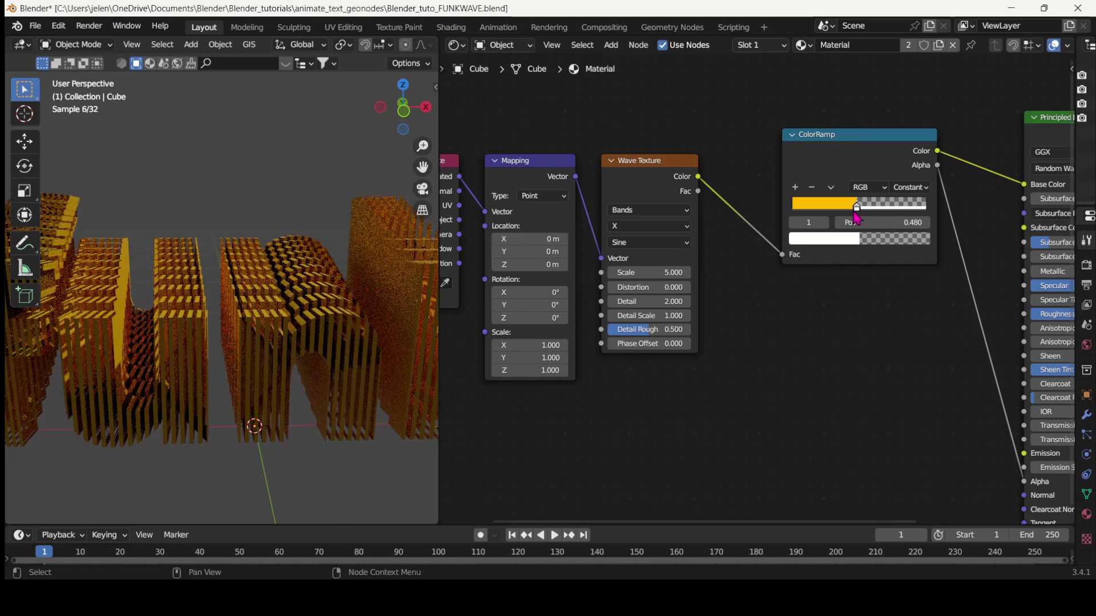
mouse_move(147, 369)
middle_down()
mouse_move(171, 350)
mouse_move(152, 364)
middle_up()
scroll(160, 361, up, 3)
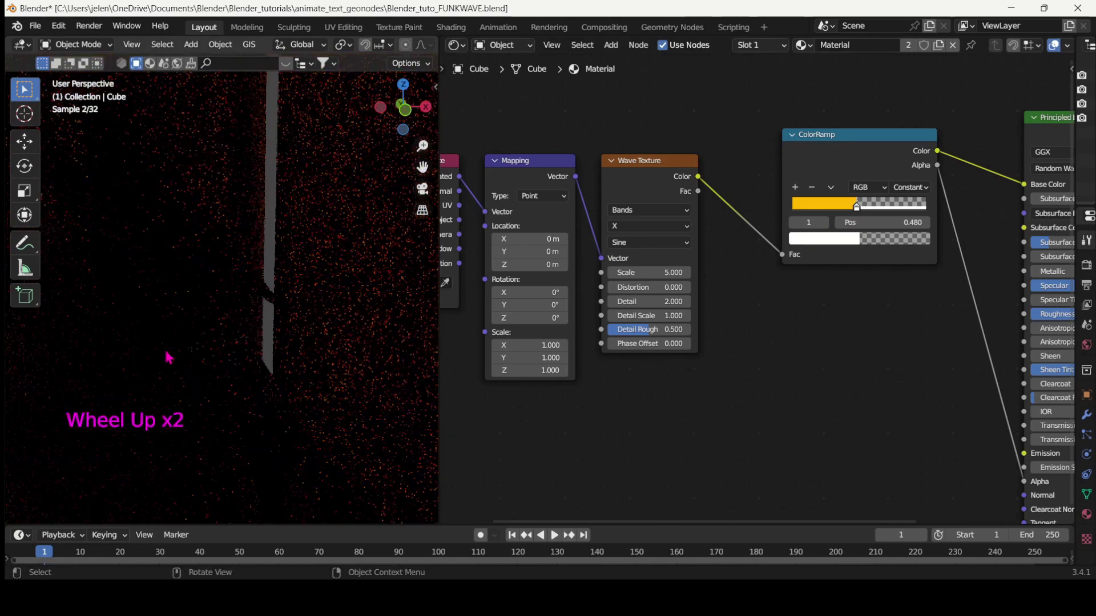
scroll(169, 357, down, 2)
scroll(169, 357, down, 1)
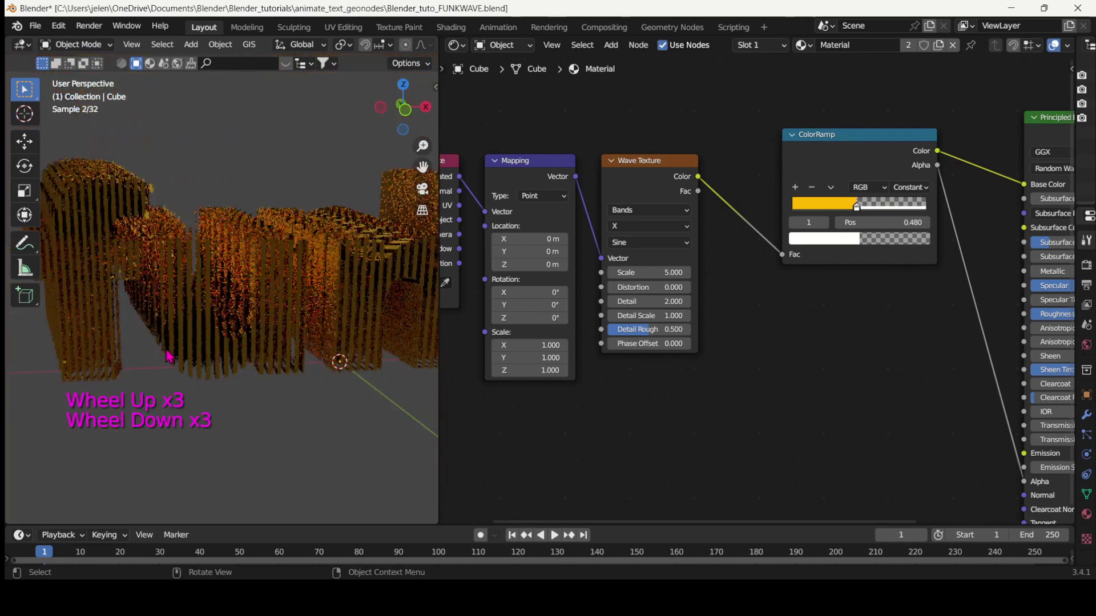
middle_drag(208, 331, 236, 317)
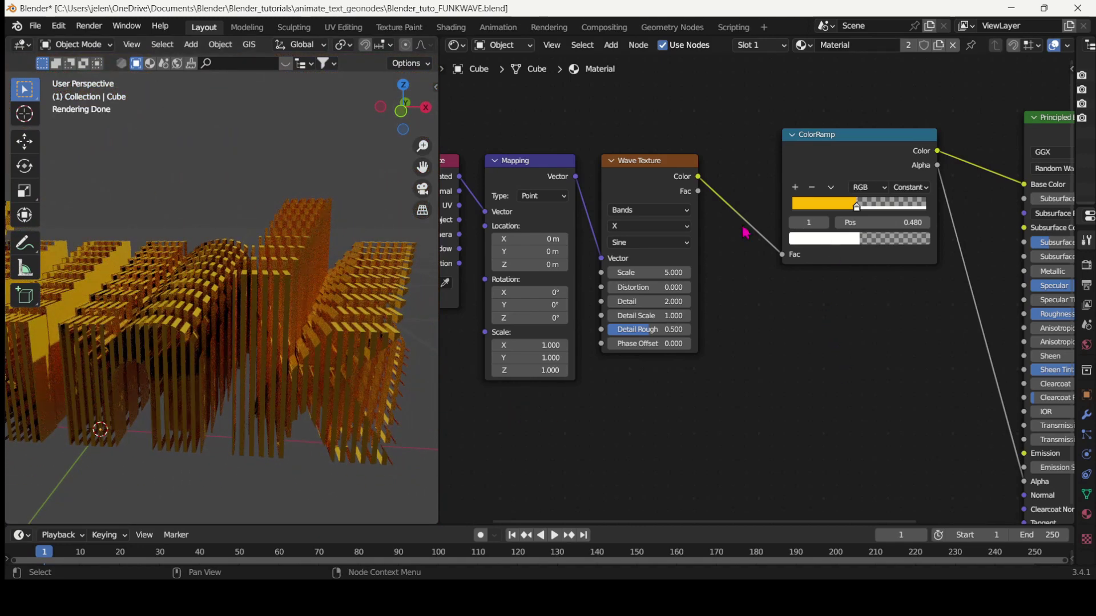
- Change the Wave Texture's type from Bands to Rings and view the text from the front
click(650, 211)
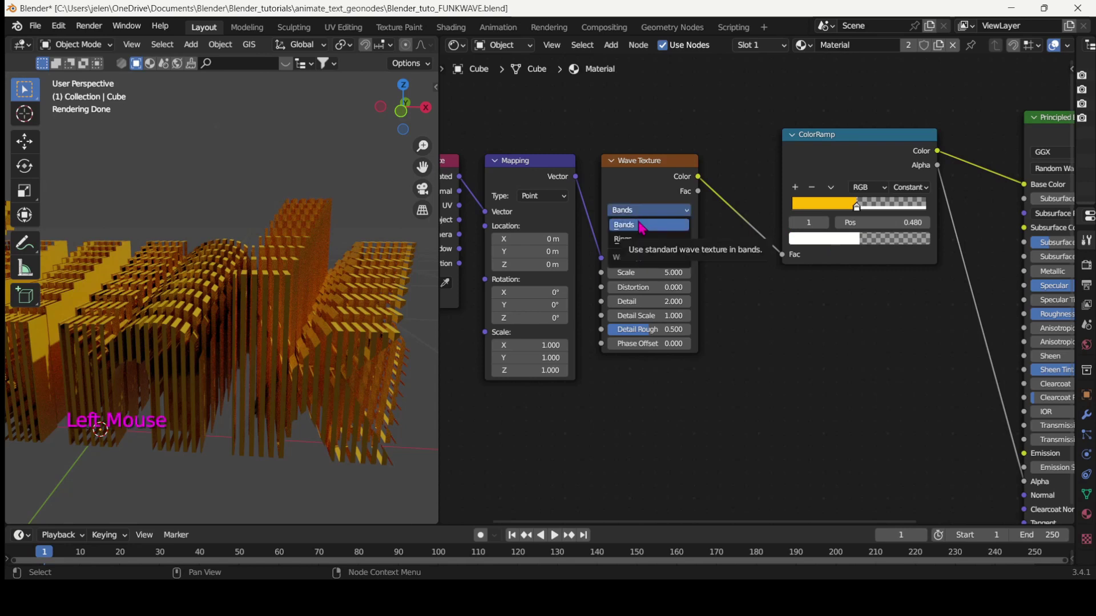
click(637, 239)
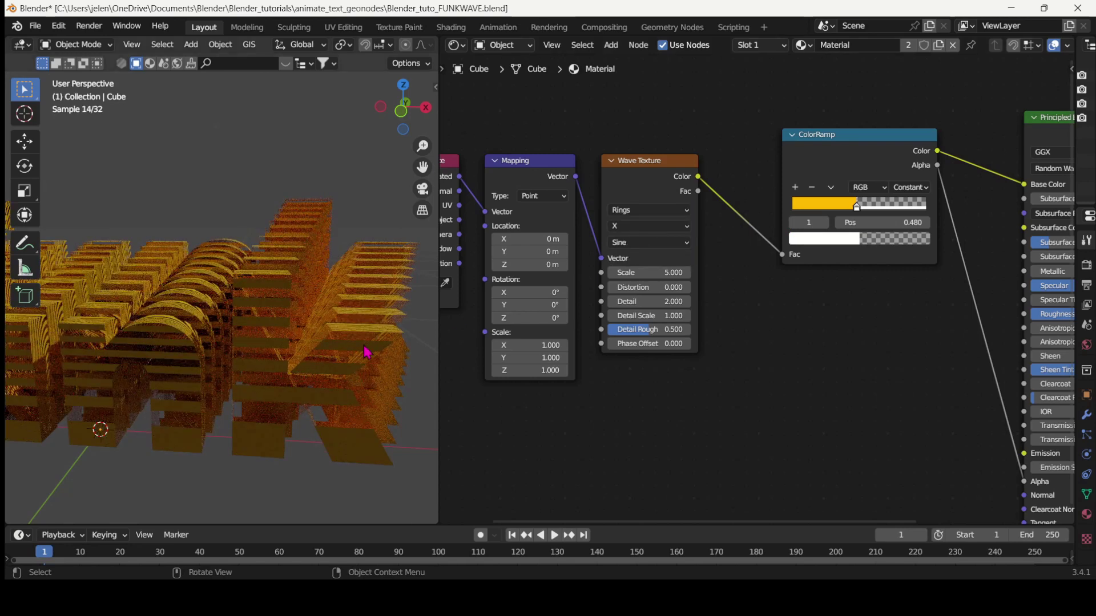
mouse_move(341, 365)
middle_down()
mouse_move(318, 371)
mouse_move(335, 358)
mouse_move(329, 366)
middle_up()
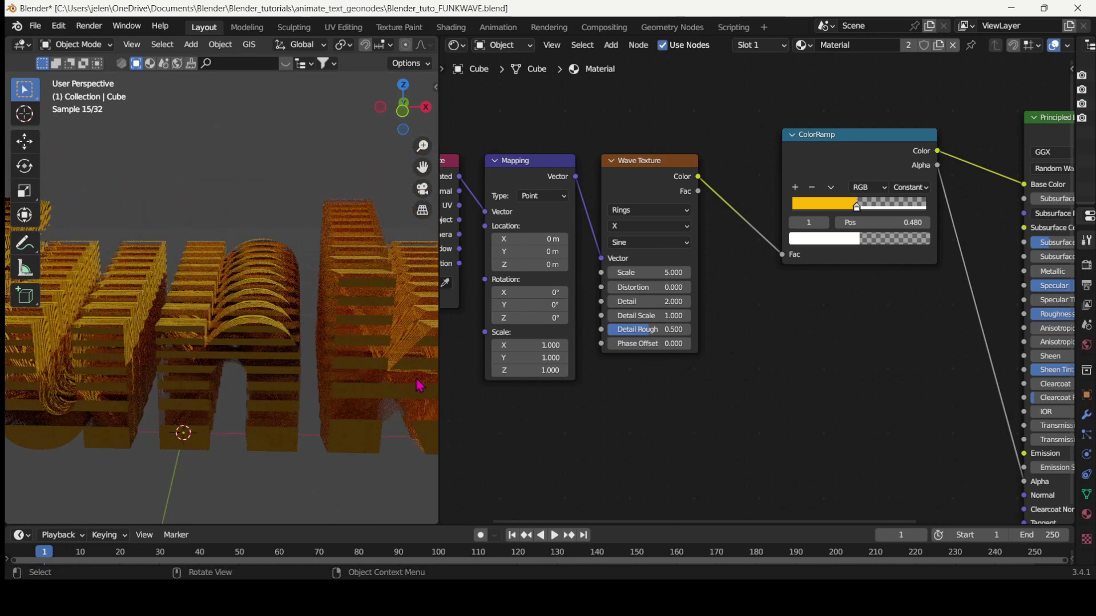
- Set the Wave Texture's rings direction to Spherical and check the curved cut-outs on the whole funk text
drag(441, 372, 649, 378)
shift+middle_drag(398, 382, 414, 364)
scroll(404, 367, up, 5)
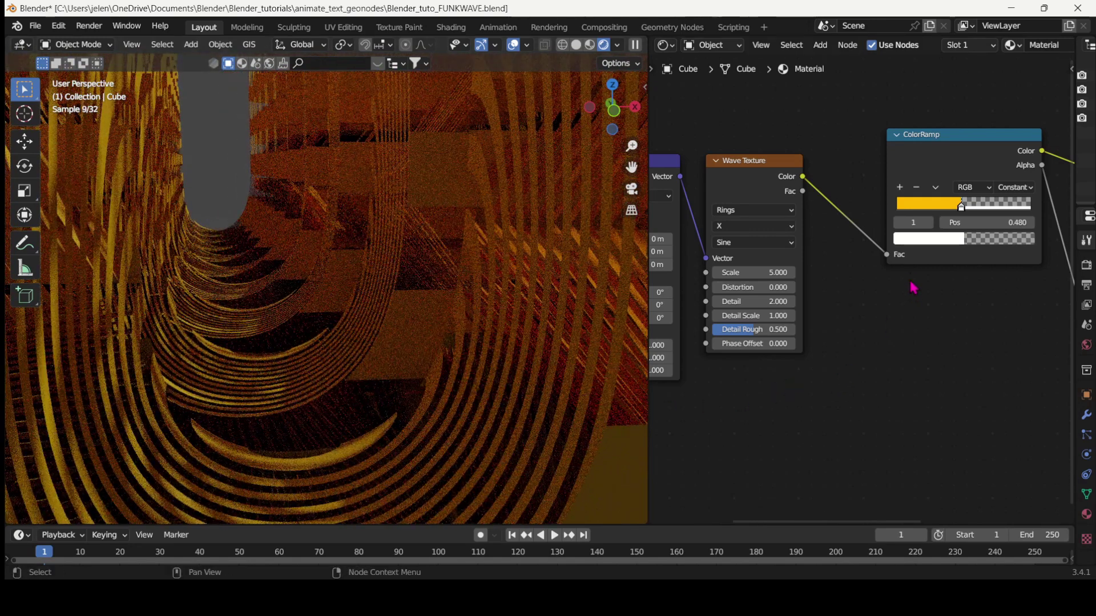
click(751, 231)
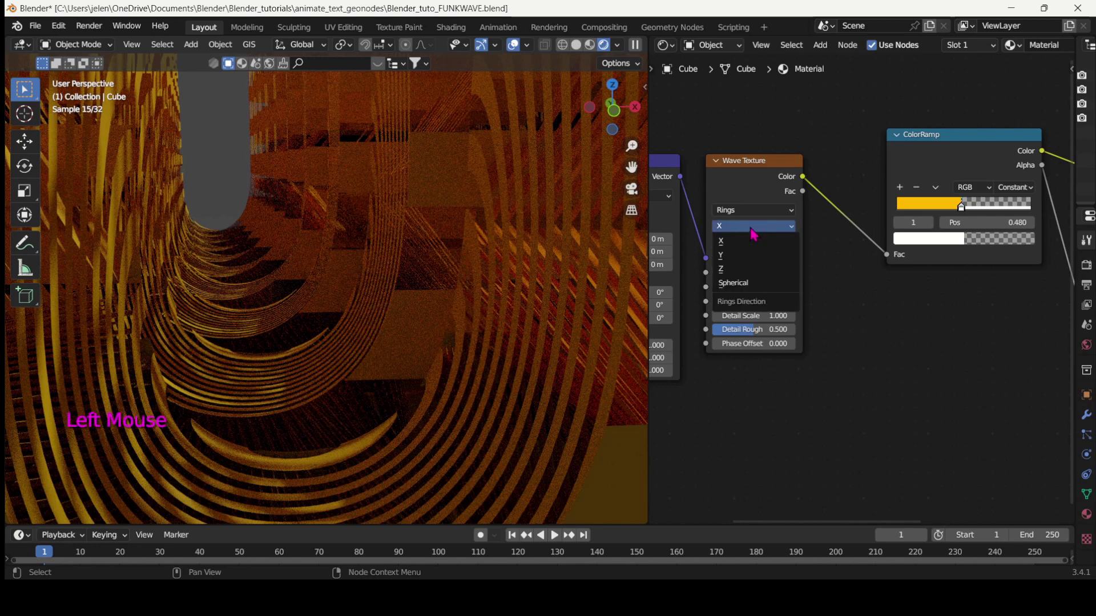
click(750, 284)
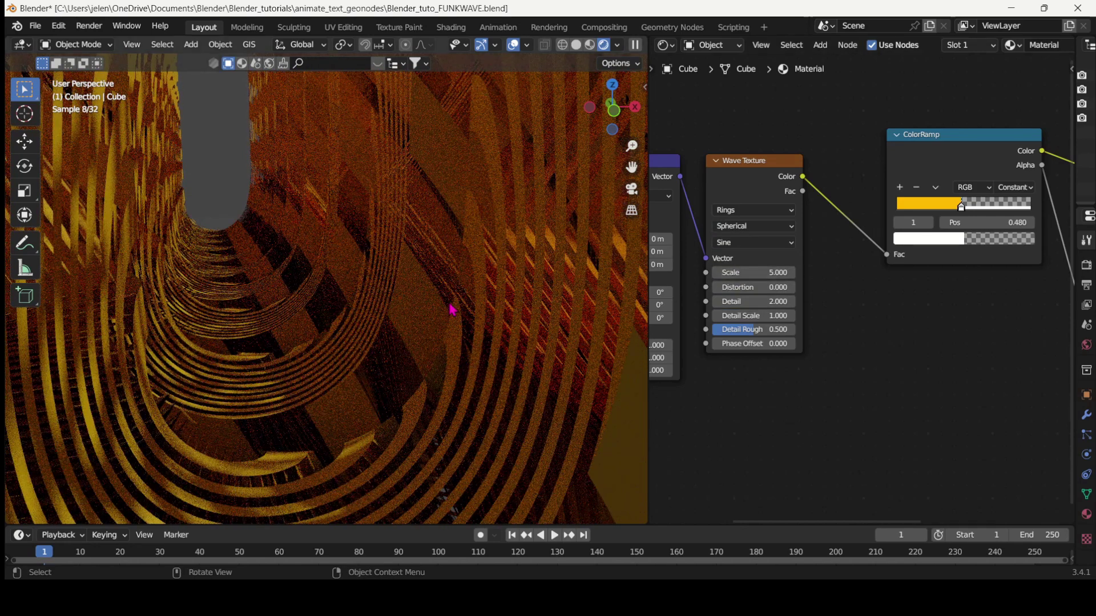
scroll(453, 310, down, 5)
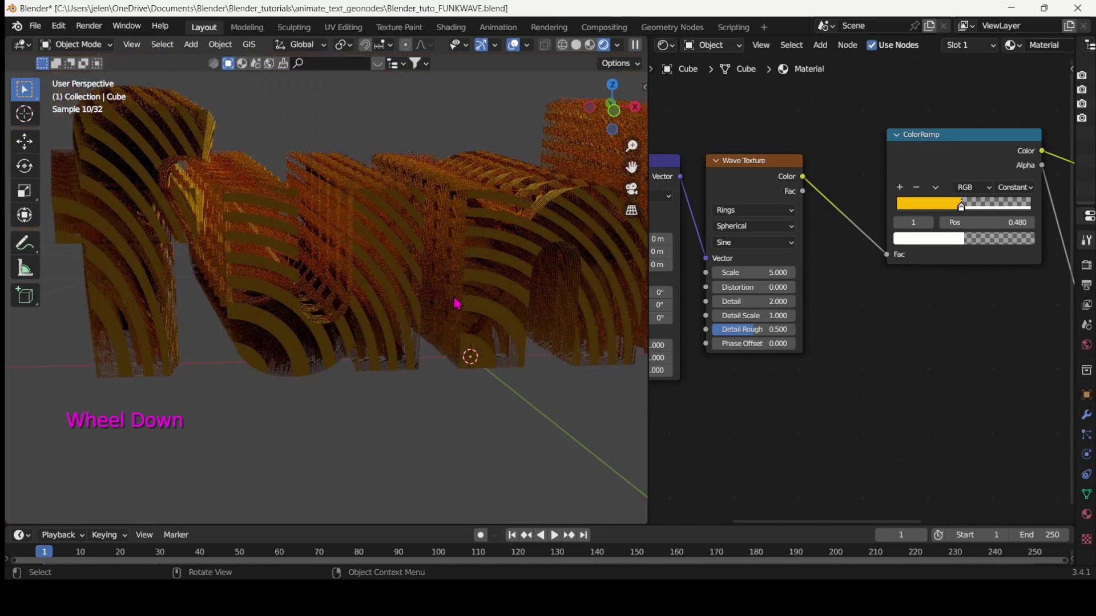
middle_drag(457, 303, 450, 306)
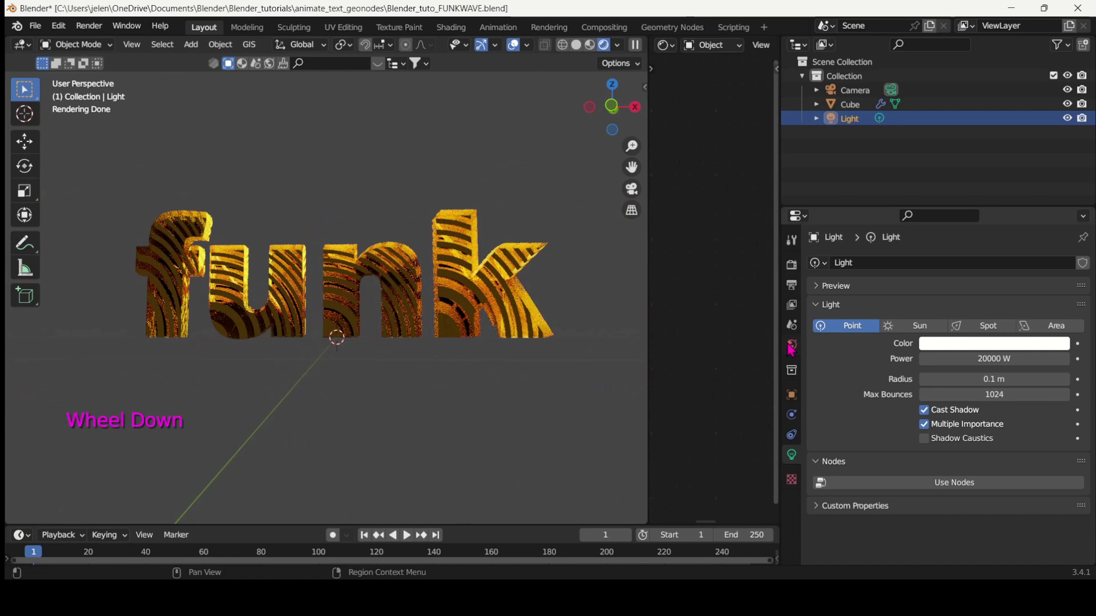
- Darken the World background color to pure black
click(790, 346)
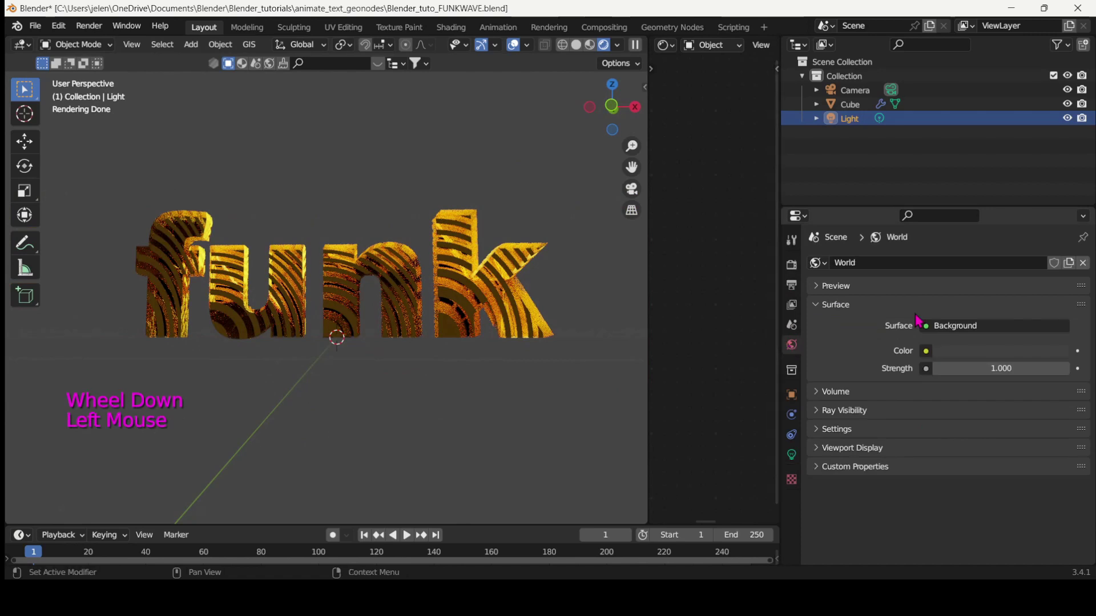
click(951, 351)
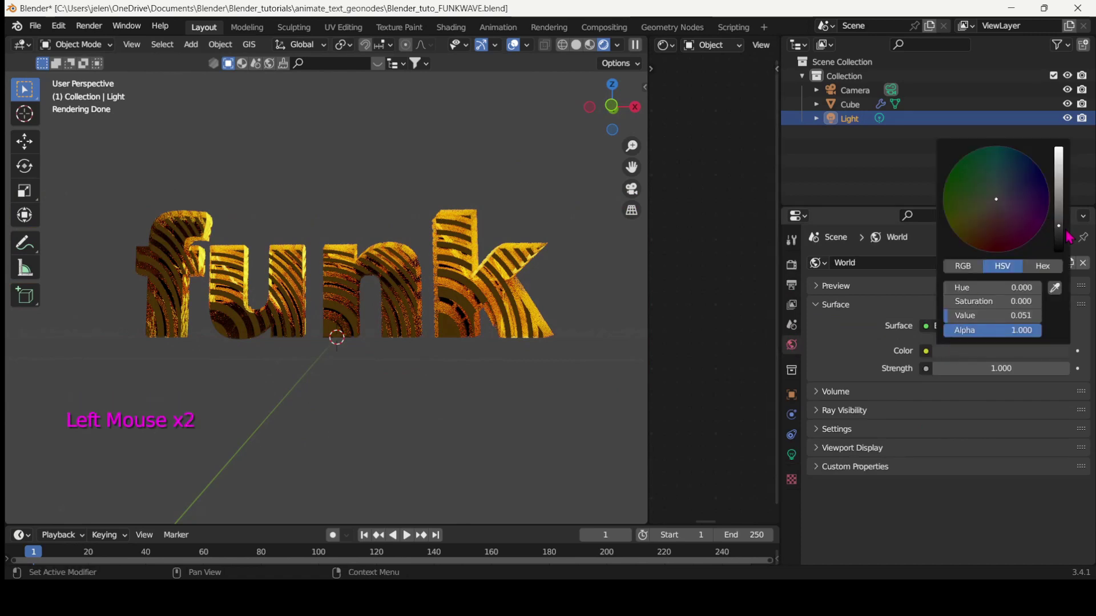
drag(1065, 243, 1065, 255)
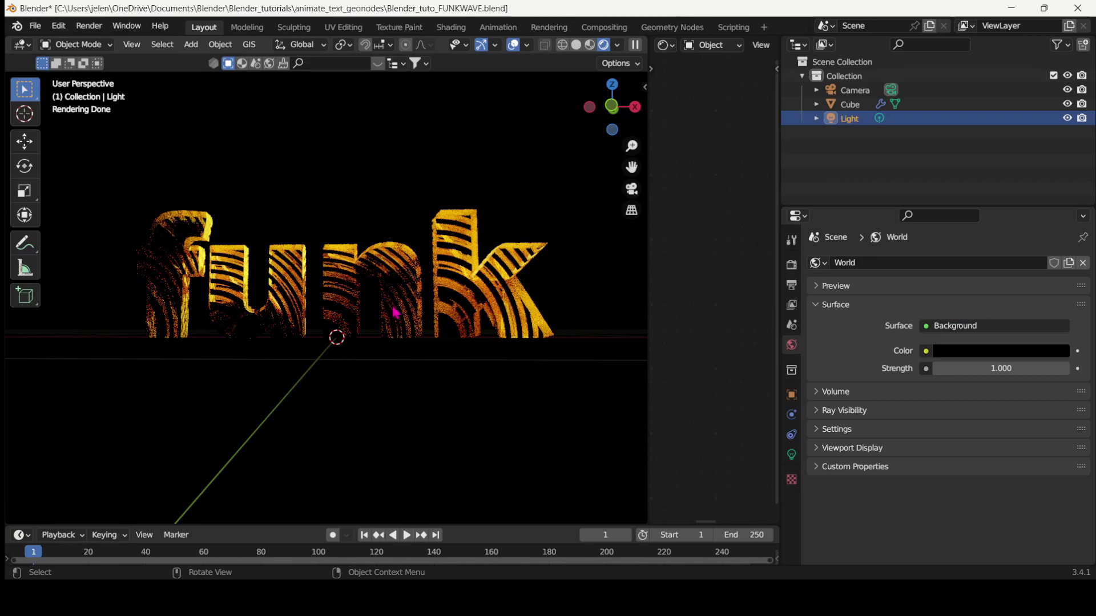
- Place a duplicate of the point light on the opposite side of the text and set the light power to 1000 W
click(557, 285)
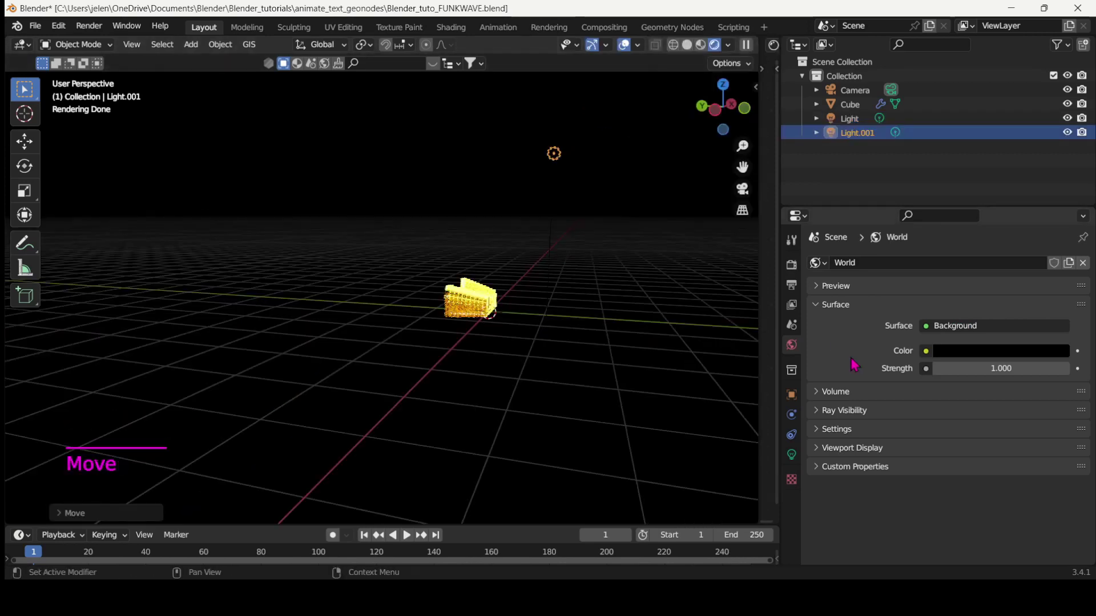
double_click(979, 360)
text(1000)
key(Return)
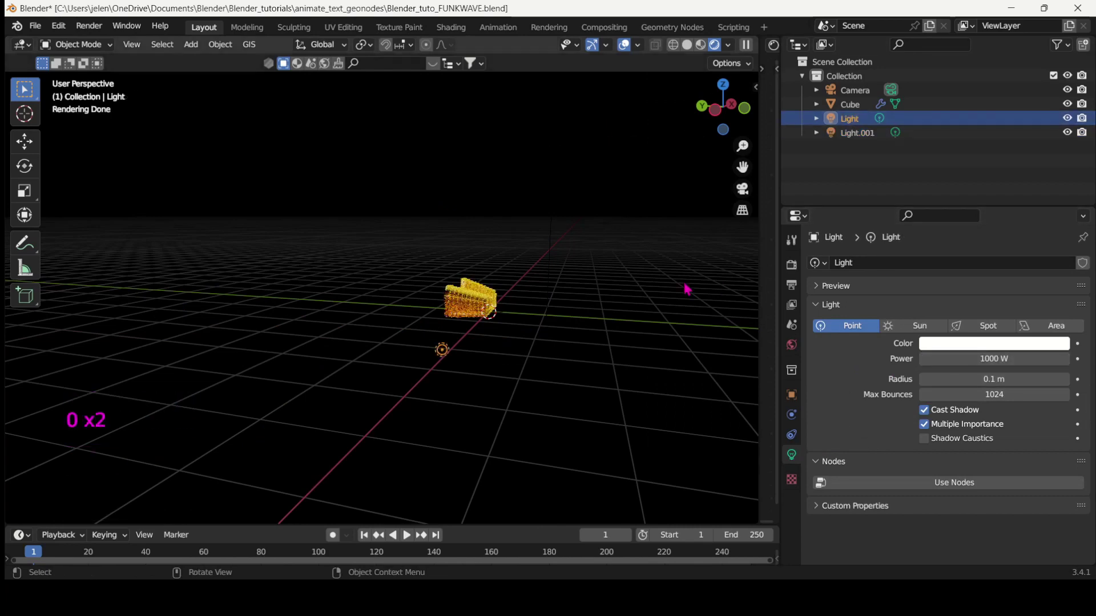
- Move the duplicated point light vertically along the Z axis in front view and check the lighting on the letters up close
click(744, 107)
scroll(513, 343, up, 8)
drag(760, 211, 502, 211)
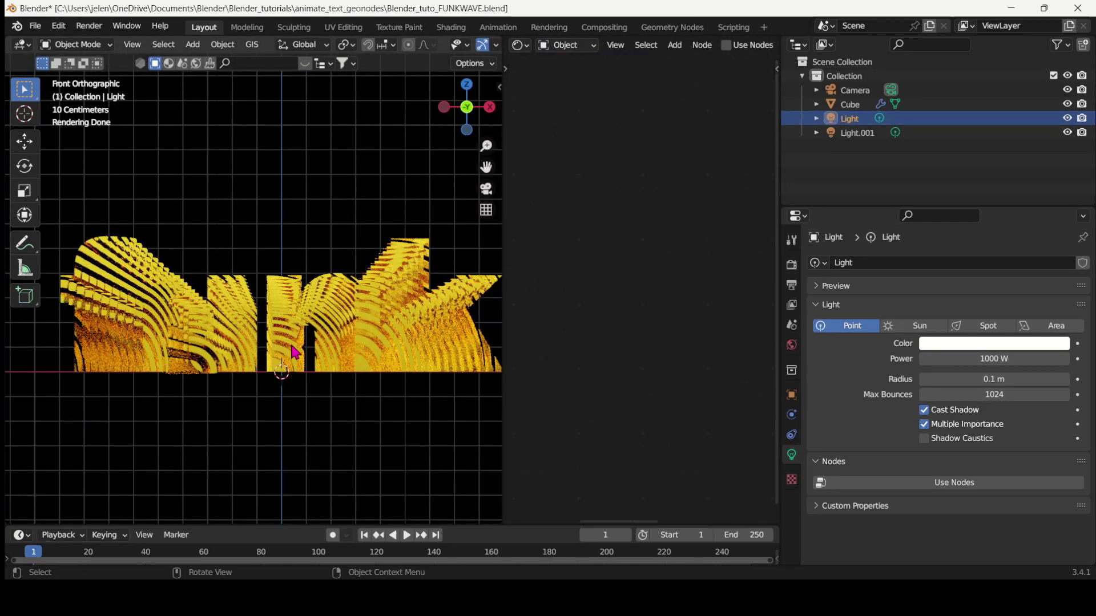
click(295, 350)
key(g)
key(z)
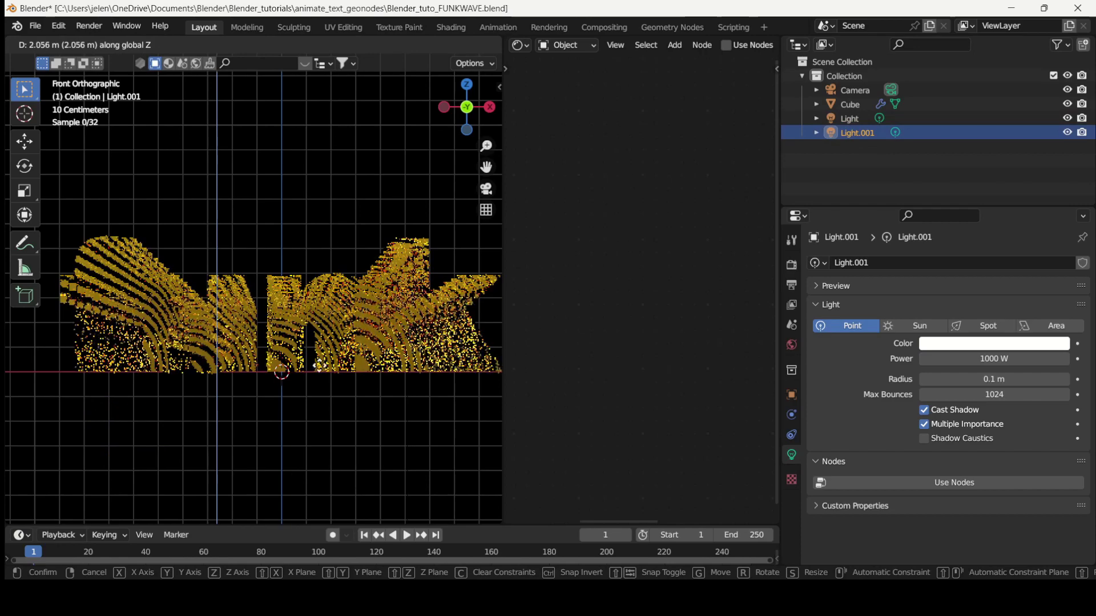
click(295, 441)
scroll(350, 342, down, 3)
scroll(350, 343, up, 4)
middle_drag(295, 441, 352, 390)
scroll(352, 389, up, 4)
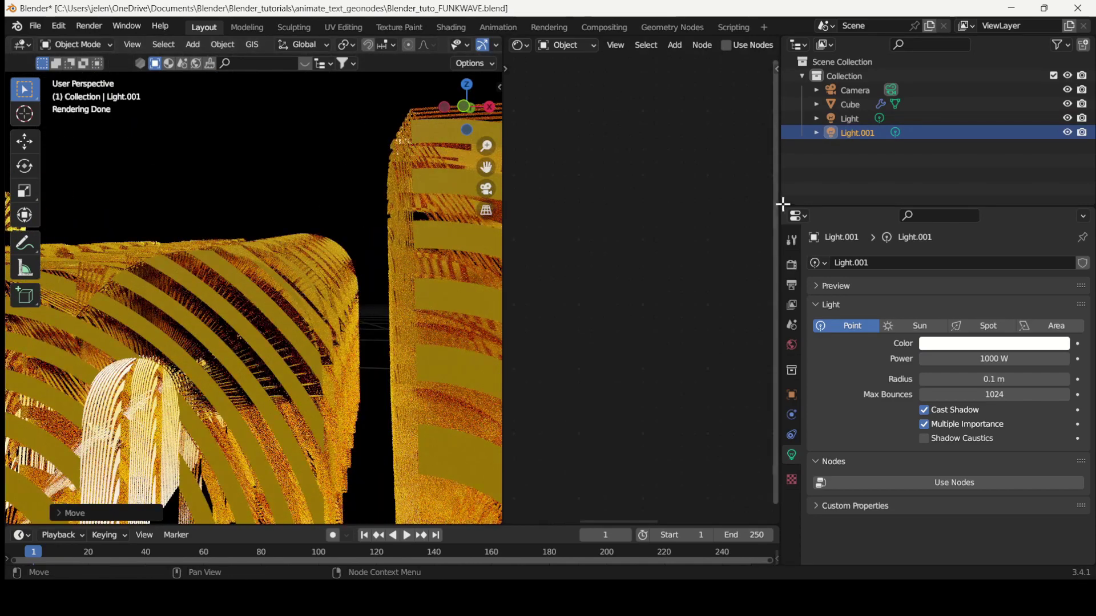
- Enlarge the node editor and timeline, select the funk text, and keyframe the Wave Texture's Phase Offset at 0.000 on frame 0
drag(780, 203, 1071, 228)
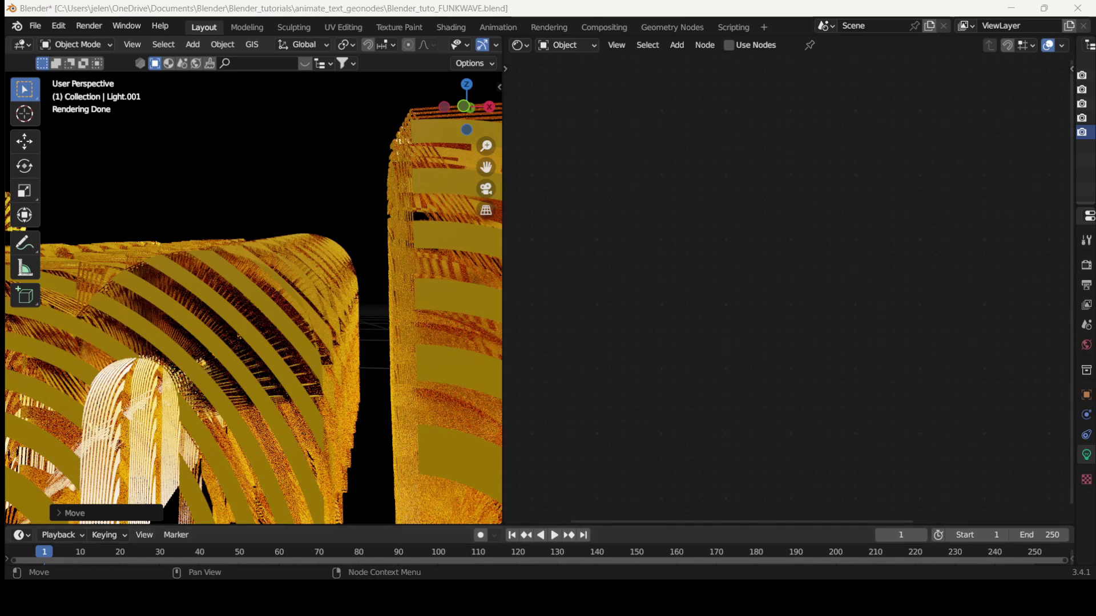
click(428, 275)
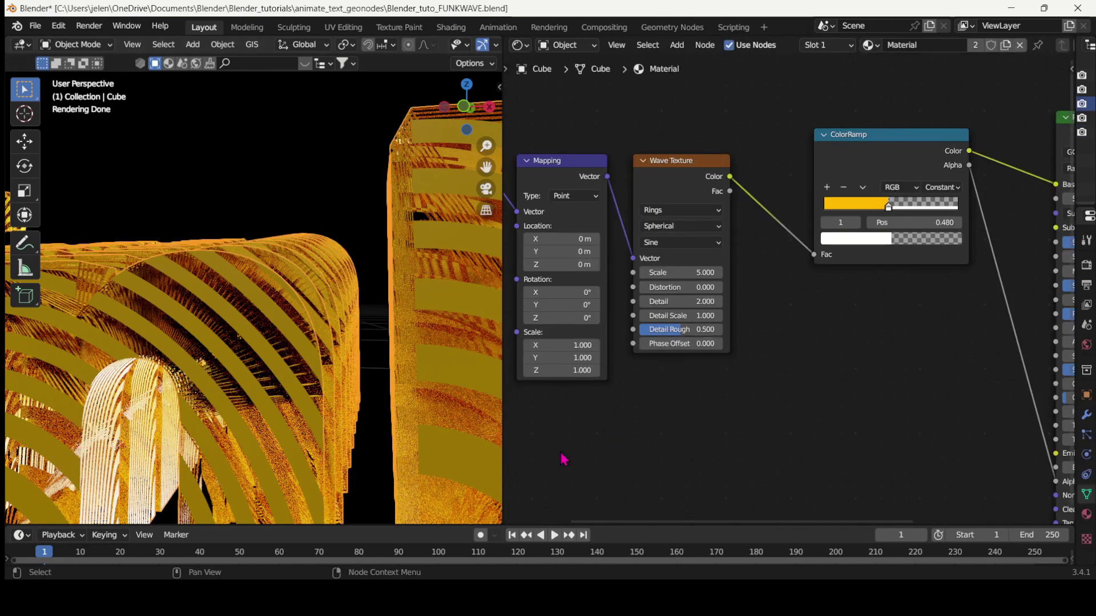
click(512, 537)
drag(582, 525, 581, 473)
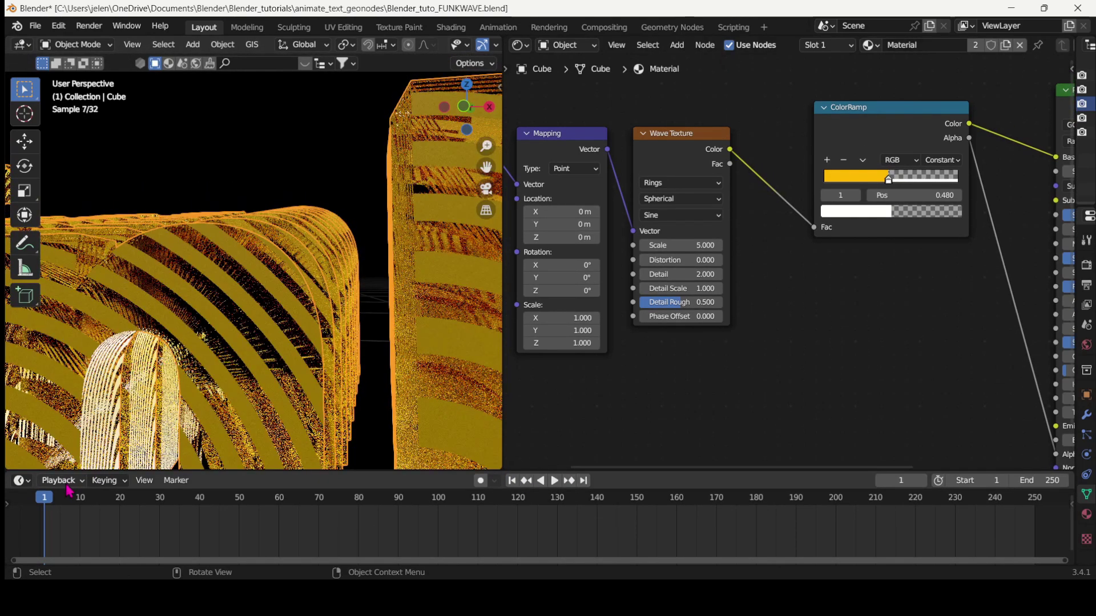
click(40, 513)
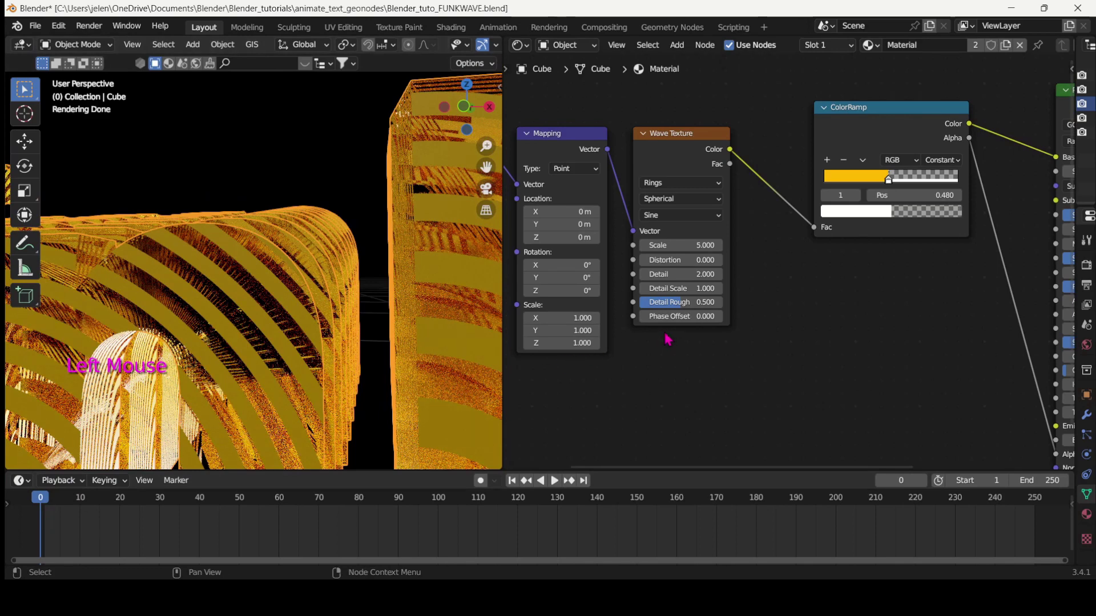
key(Return)
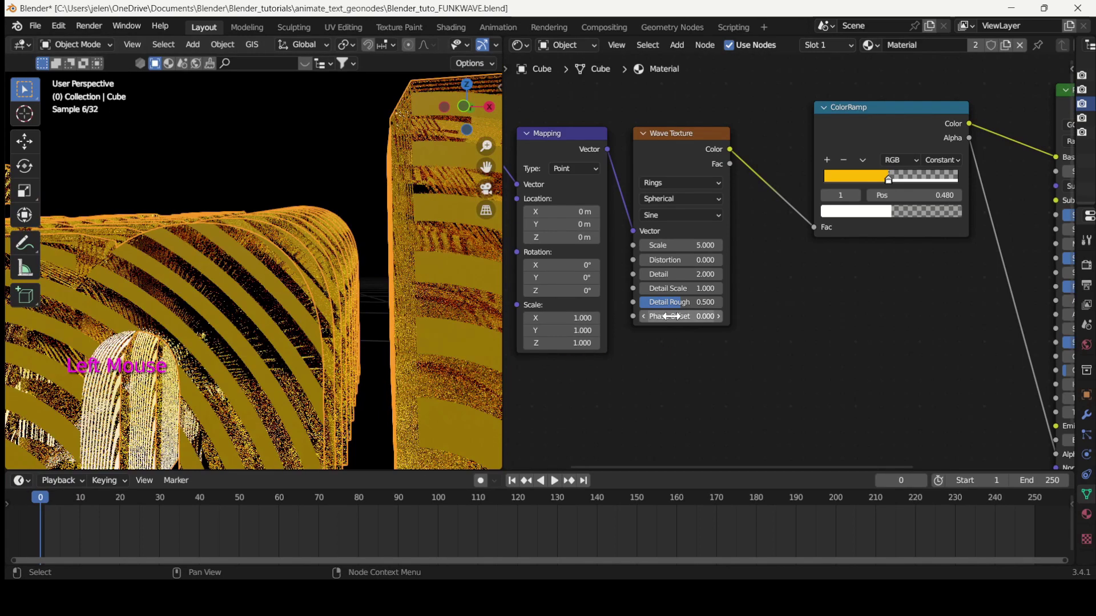
key(i)
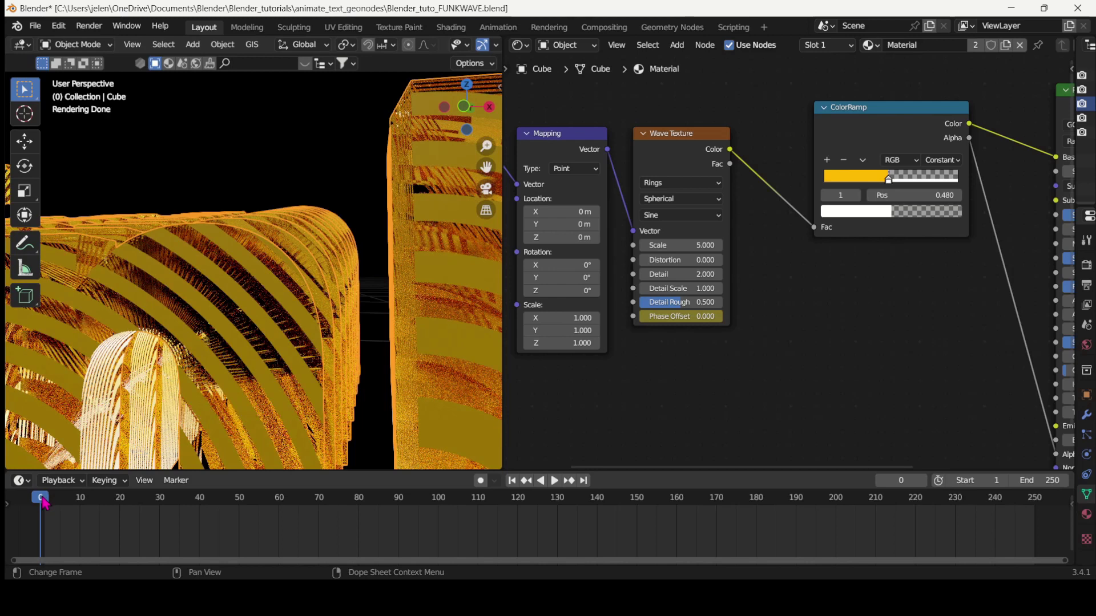
- Go to frame 250, set the Wave Texture's Phase Offset to 360 and keyframe it
click(45, 503)
key(space)
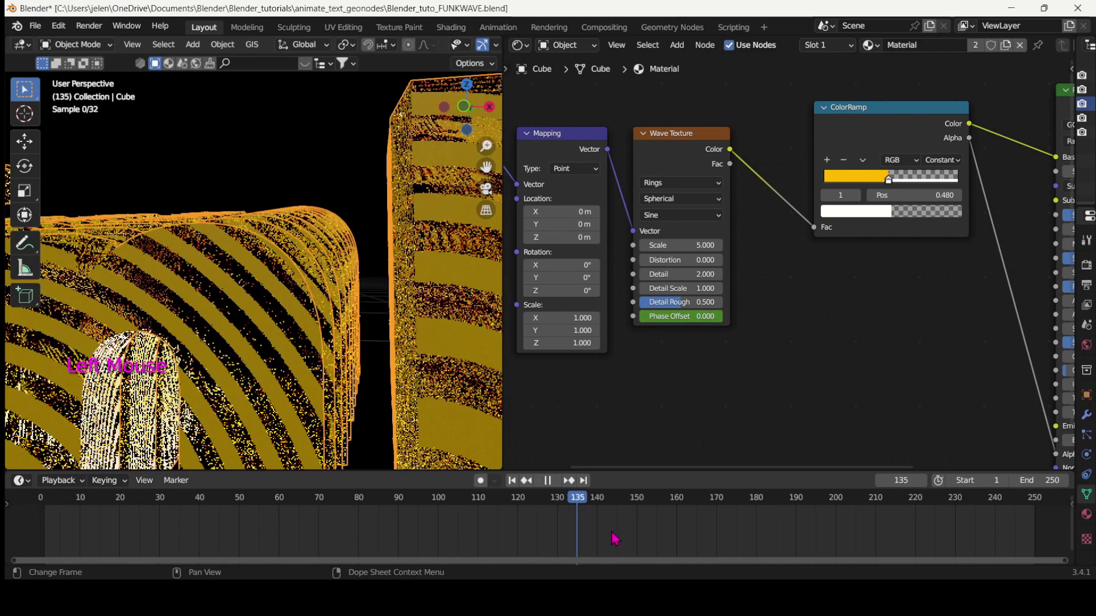
drag(827, 534, 1037, 521)
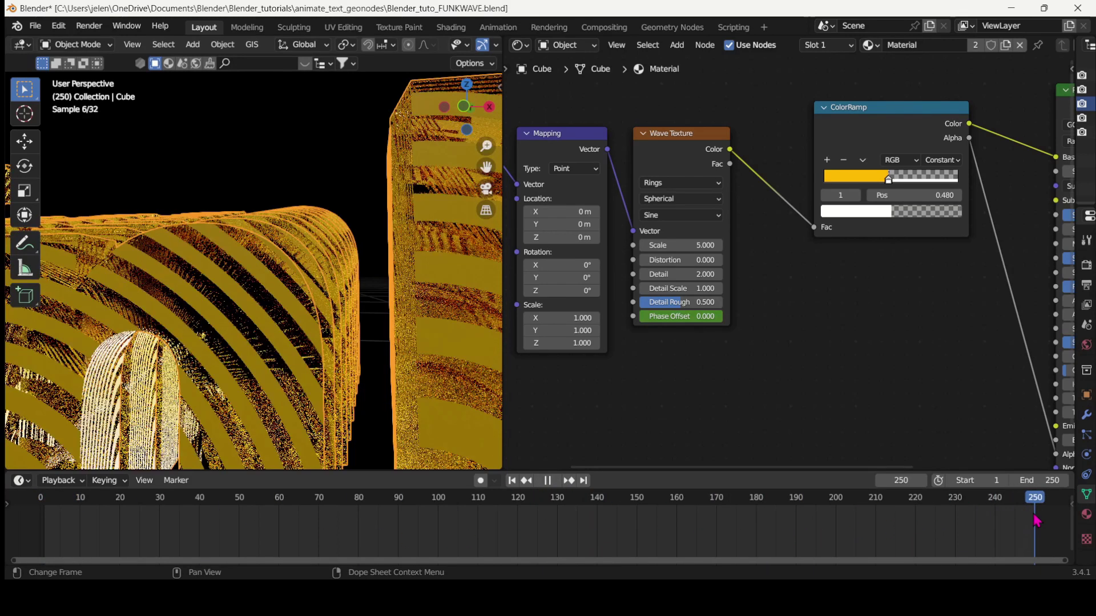
mouse_move(679, 316)
mouse_down()
mouse_move(713, 317)
mouse_move(676, 314)
mouse_up()
click(676, 314)
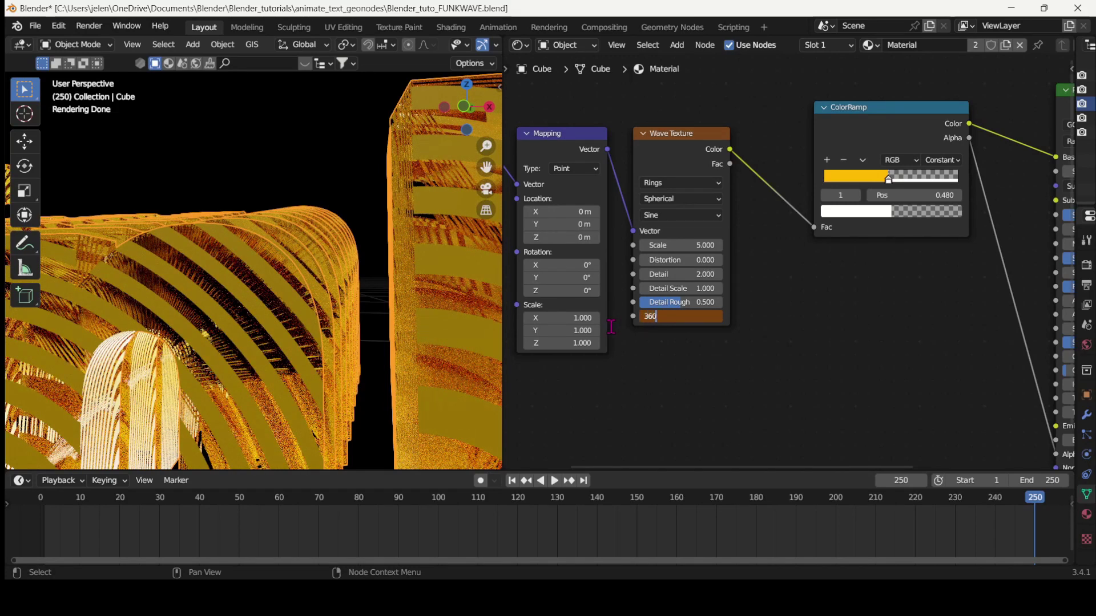
key(Return)
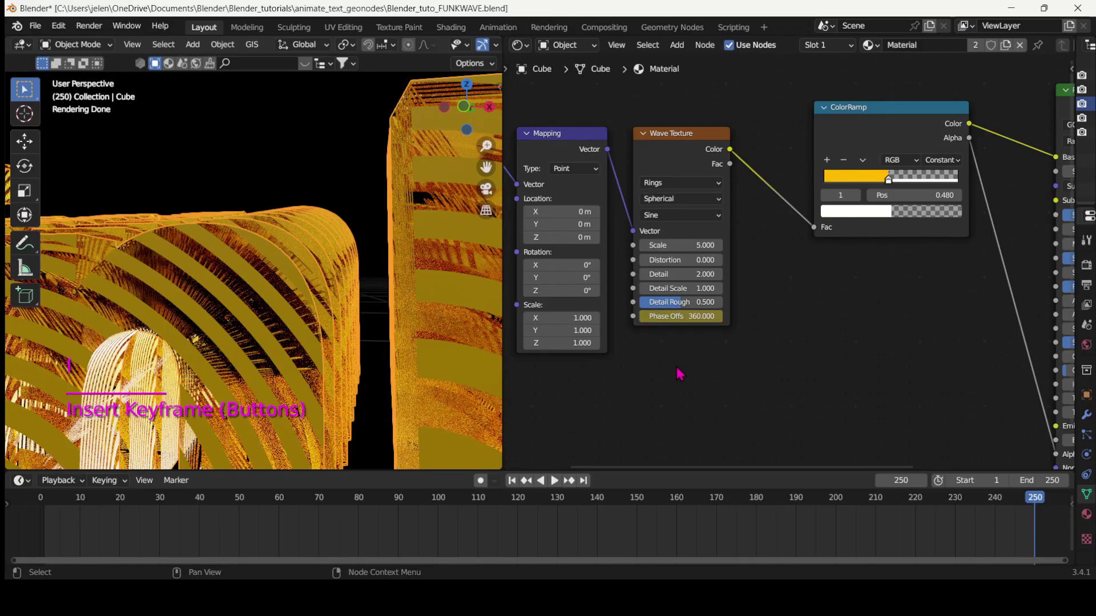
- Play the animation and judge the speed of the moving rings close up and on the whole text
key(space)
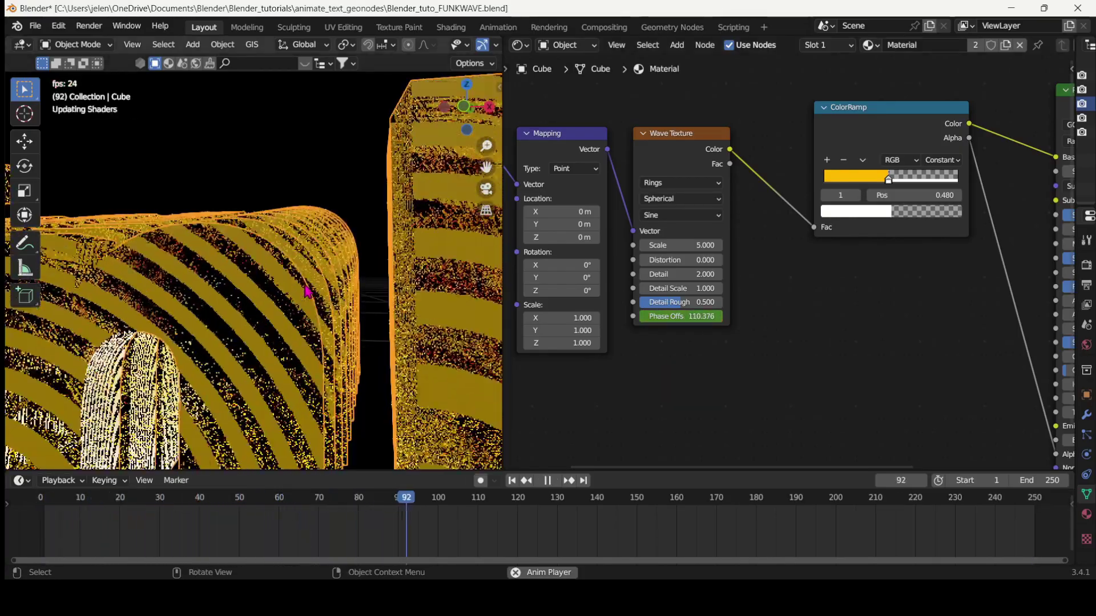
scroll(309, 291, down, 2)
click(302, 326)
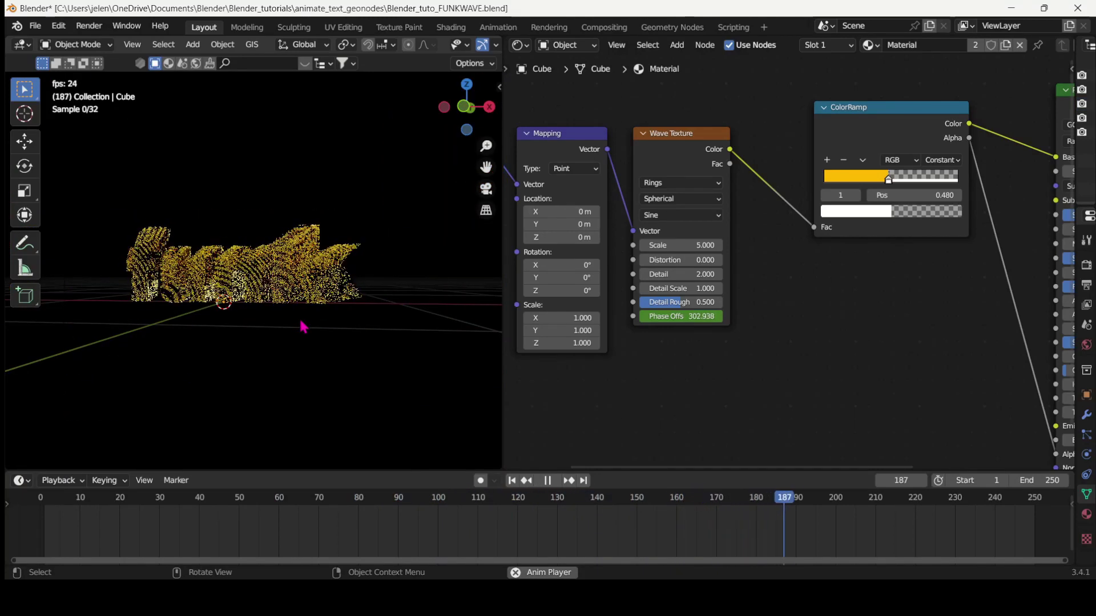
scroll(303, 326, up, 3)
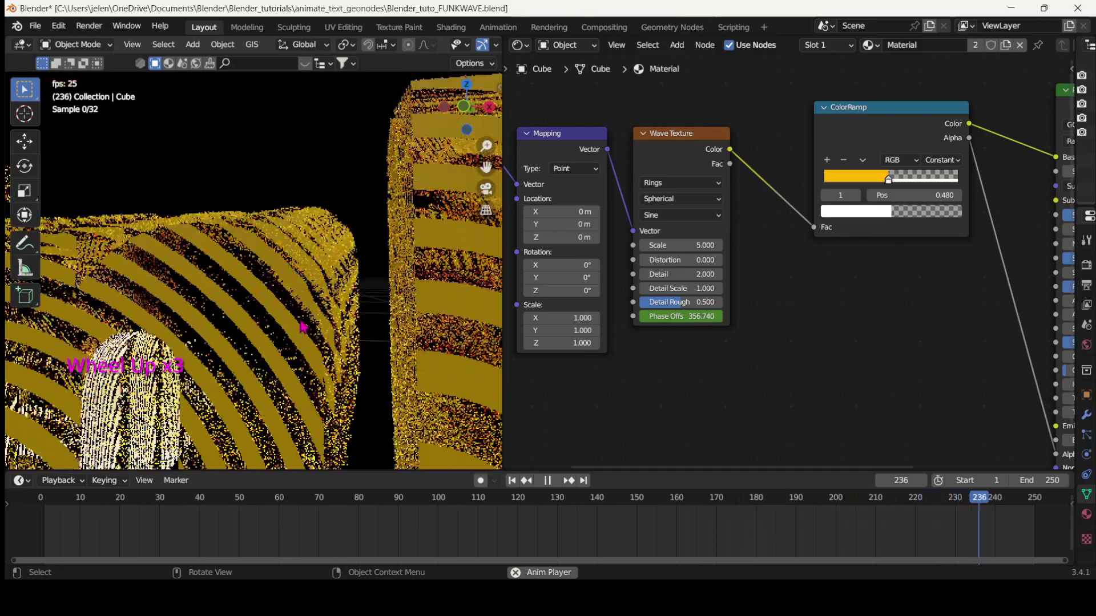
scroll(303, 327, down, 2)
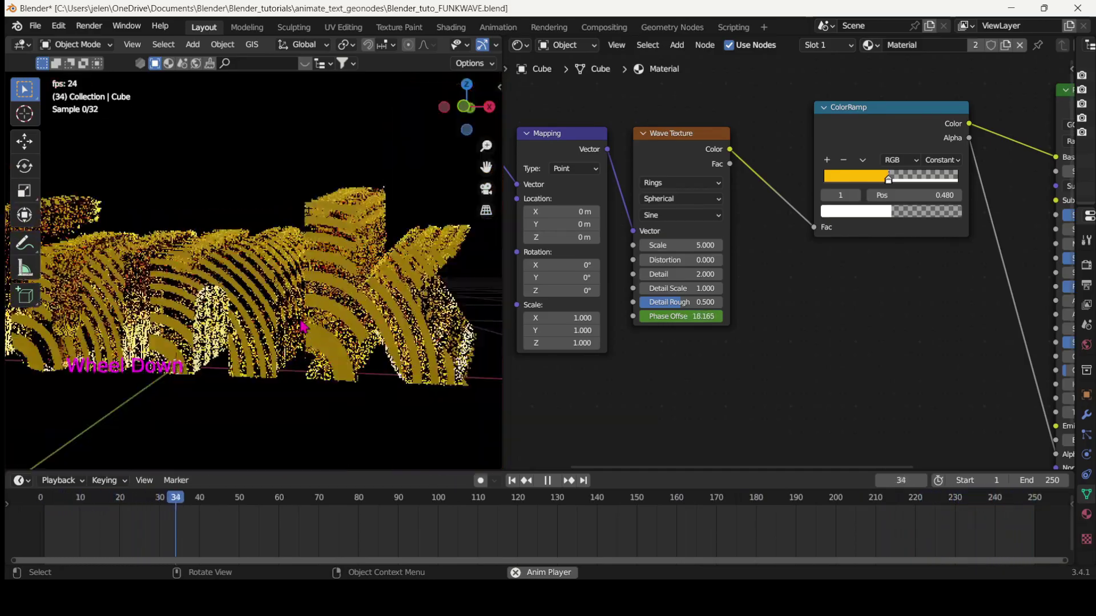
key(space)
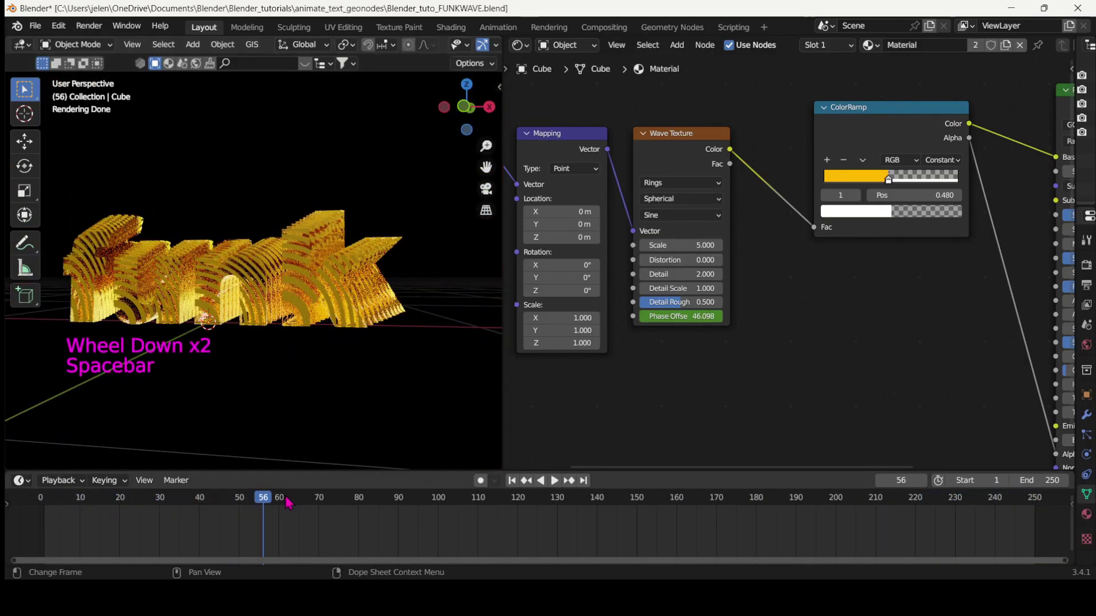
- Change the Wave Texture's Phase Offset at frame 250 to 100 and keyframe it again
drag(276, 502, 1001, 519)
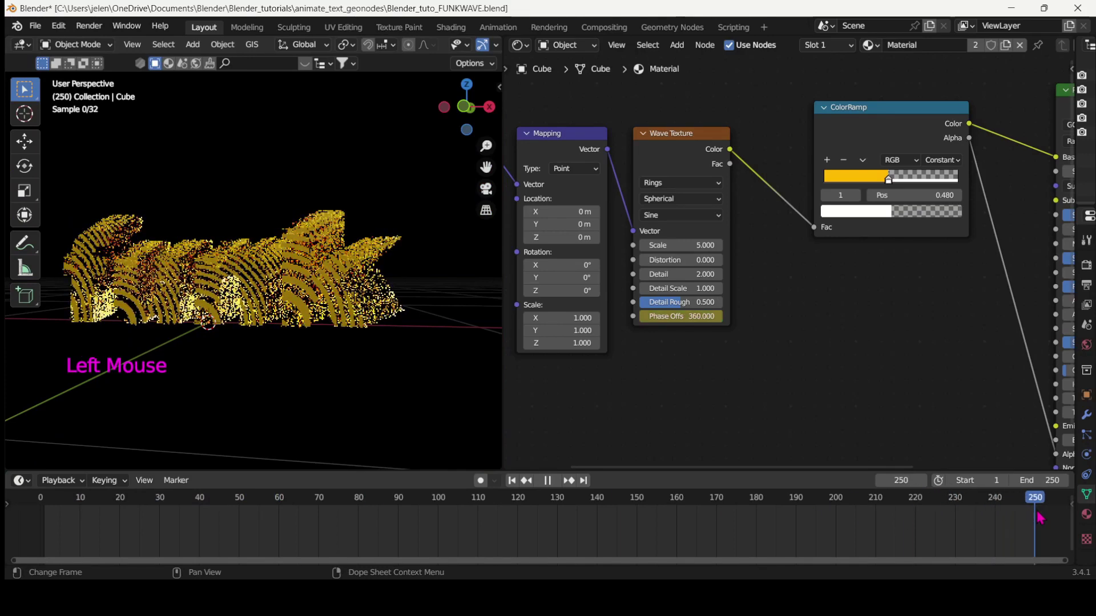
click(692, 318)
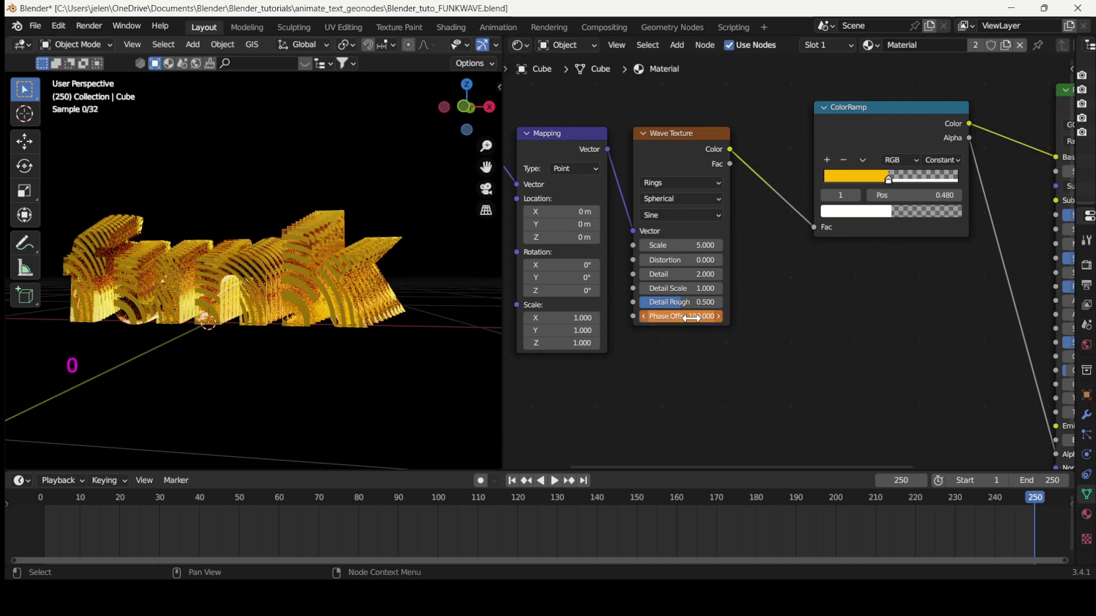
key(i)
- Play the slower ring animation and examine the text close up, from the front and from the side
key(space)
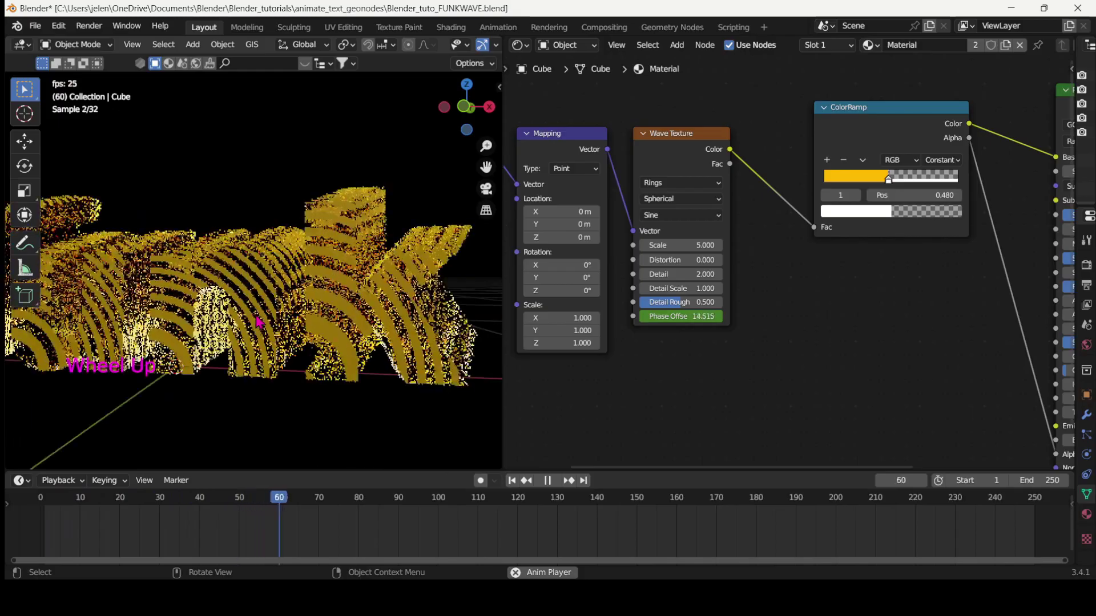
scroll(259, 323, up, 1)
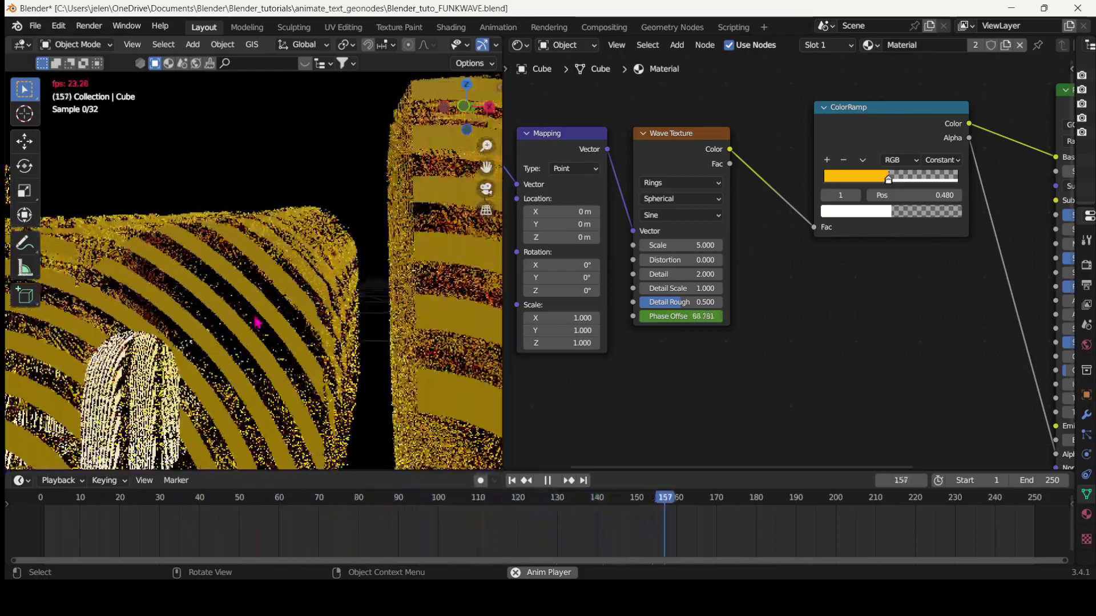
middle_drag(256, 322, 286, 318)
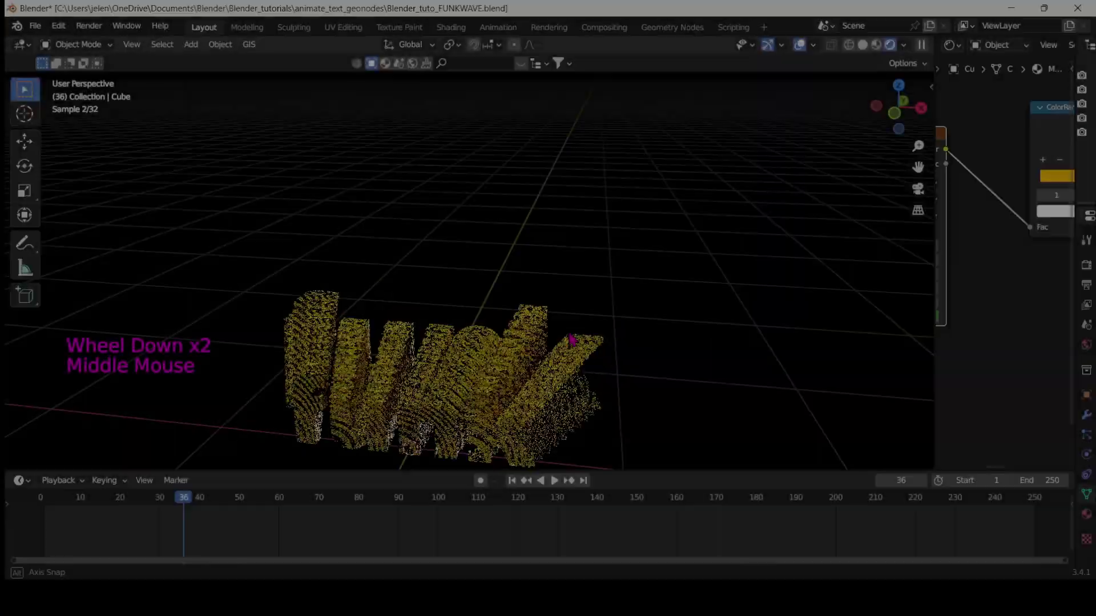
middle_drag(570, 339, 588, 326)
scroll(590, 326, up, 2)
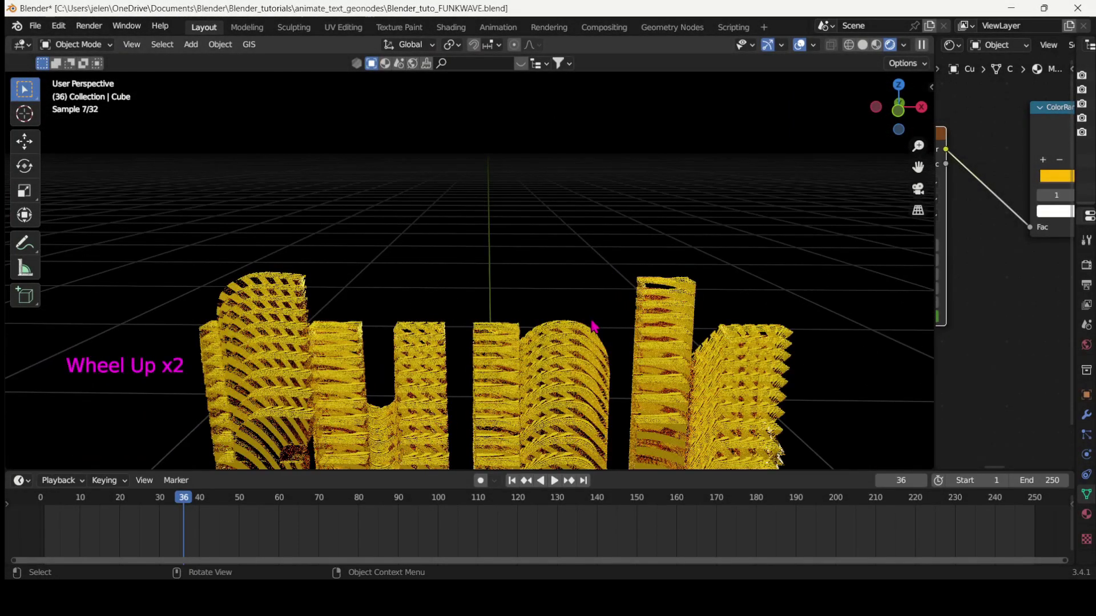
middle_drag(575, 388, 657, 375)
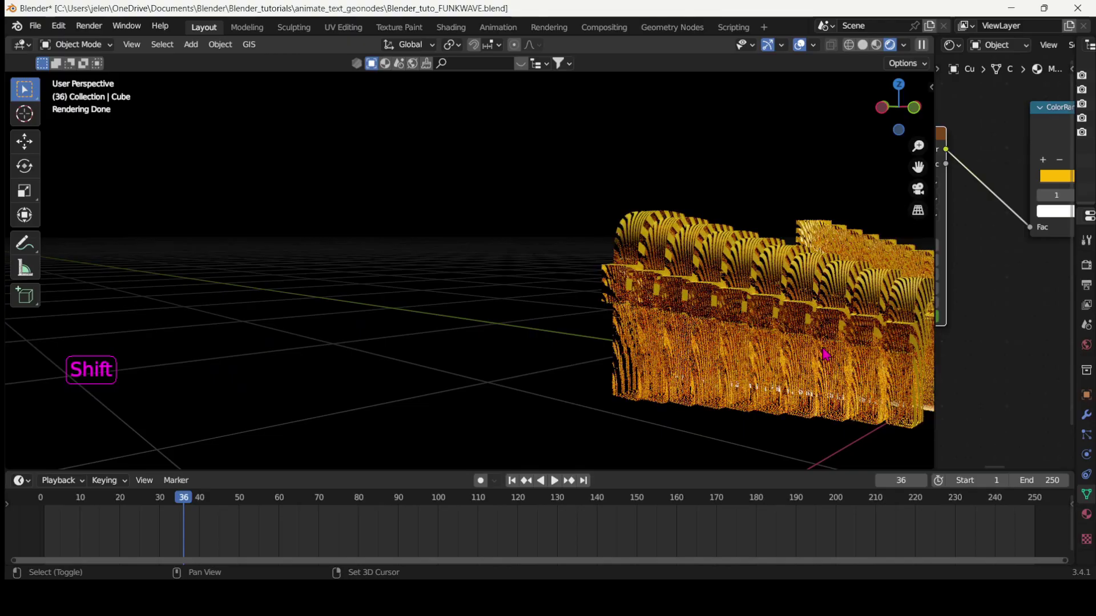
- Play the ring animation close up on the side of the stacked letters and view the whole text from the front
scroll(706, 343, up, 1)
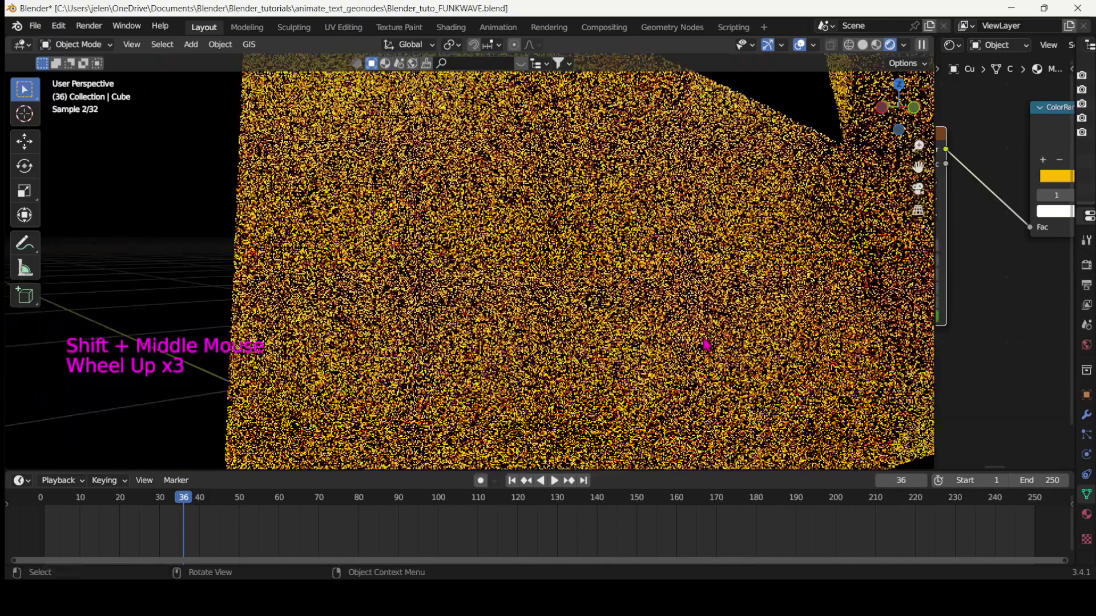
scroll(705, 343, down, 2)
shift+middle_drag(706, 343, 660, 337)
key(space)
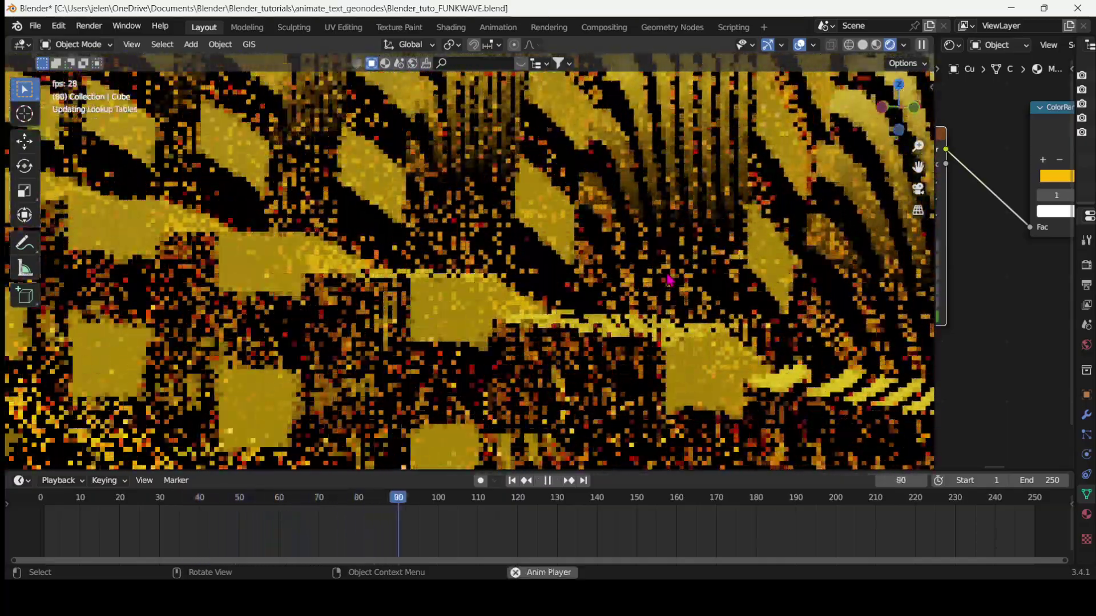
key(space)
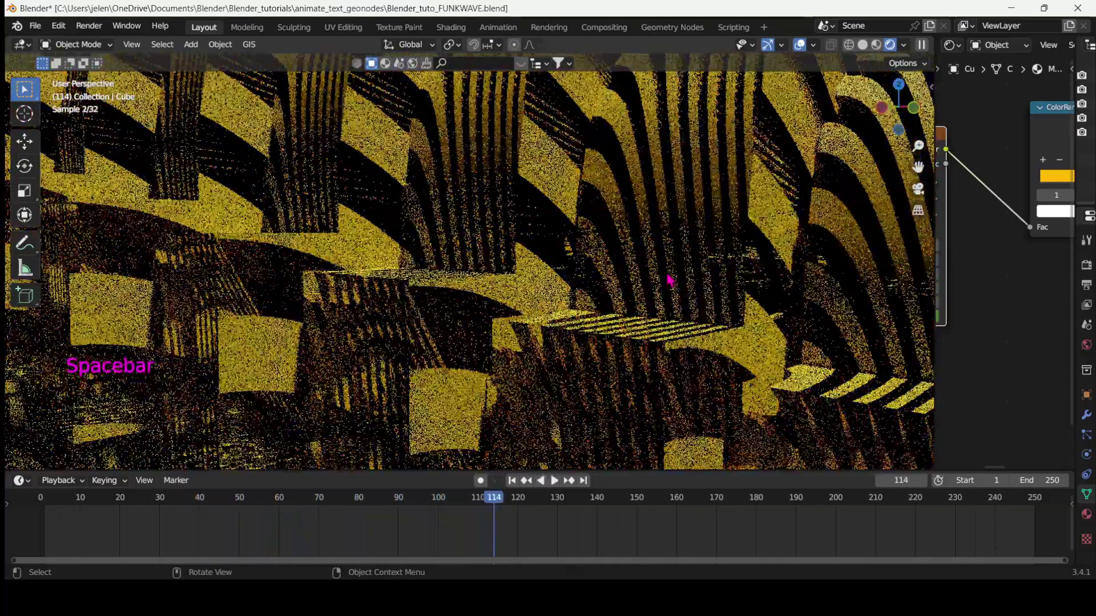
middle_drag(671, 283, 895, 283)
scroll(633, 288, down, 3)
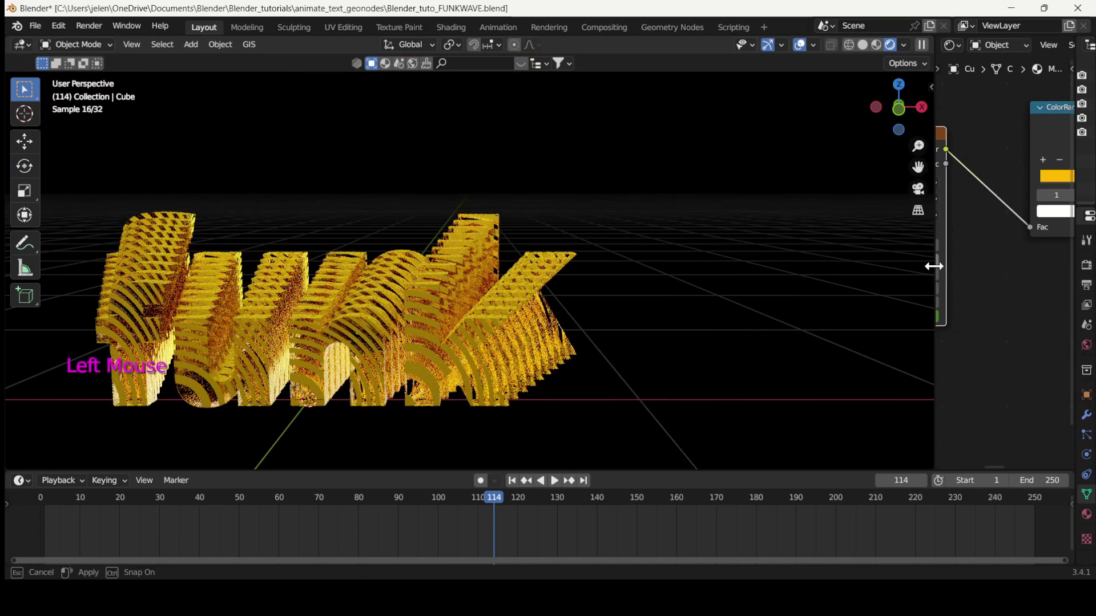
- Widen the node editor and switch it from the material nodes to the Geometry Node Editor
drag(933, 266, 596, 251)
click(620, 49)
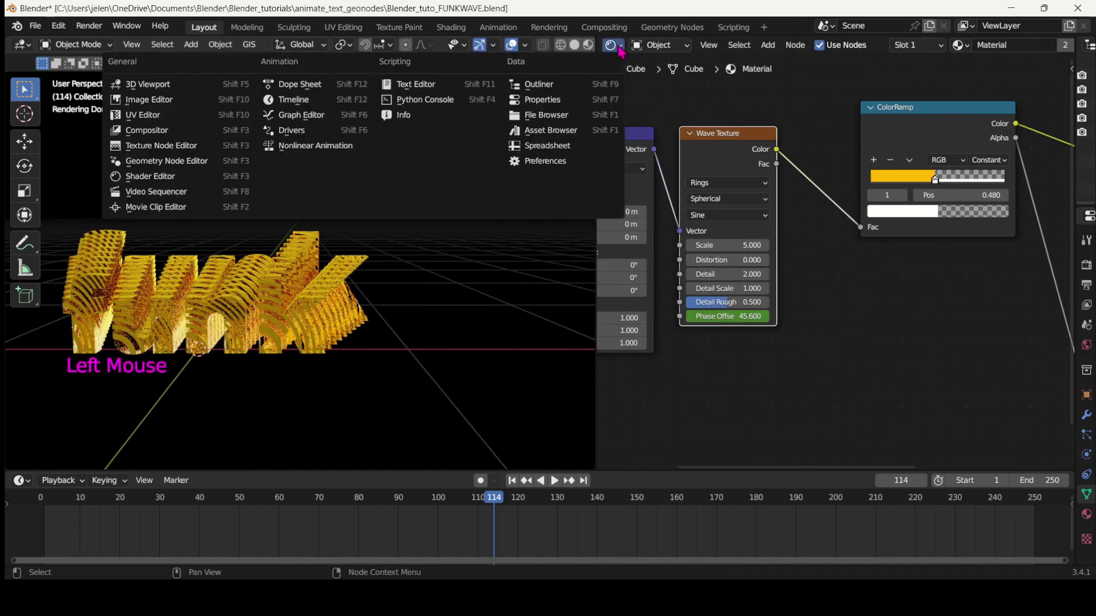
click(162, 161)
- Set the Extrude Mesh node's Offset Scale to 0.040 and inspect the thinner letter layers from the side
middle_drag(723, 343, 1089, 276)
middle_drag(945, 257, 642, 334)
middle_drag(918, 281, 747, 336)
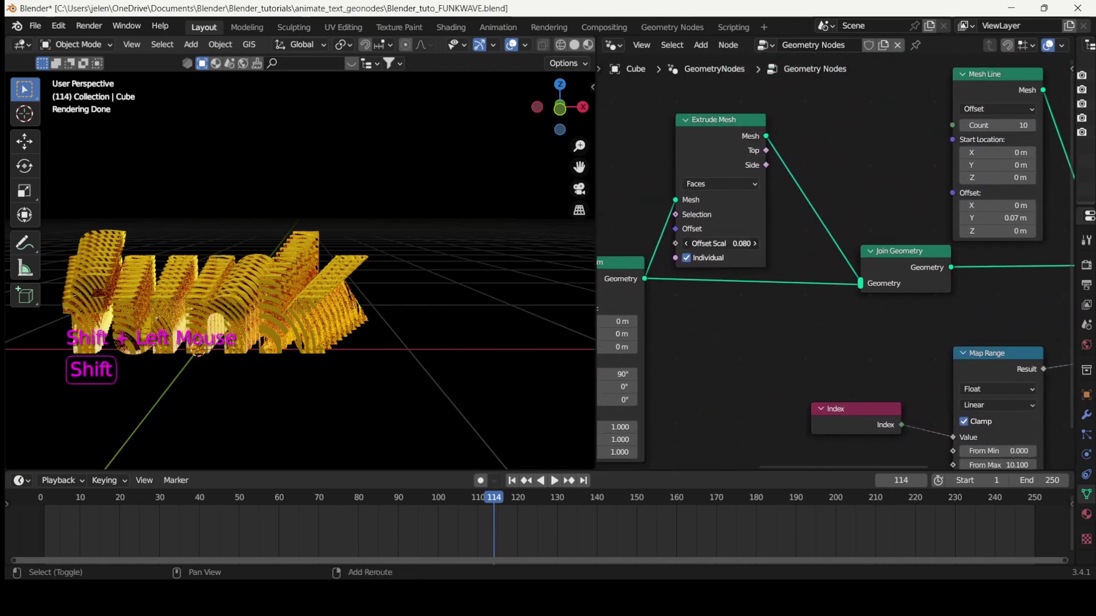
mouse_move(721, 243)
shift+mouse_down()
mouse_move(691, 243)
mouse_move(713, 243)
shift+mouse_up()
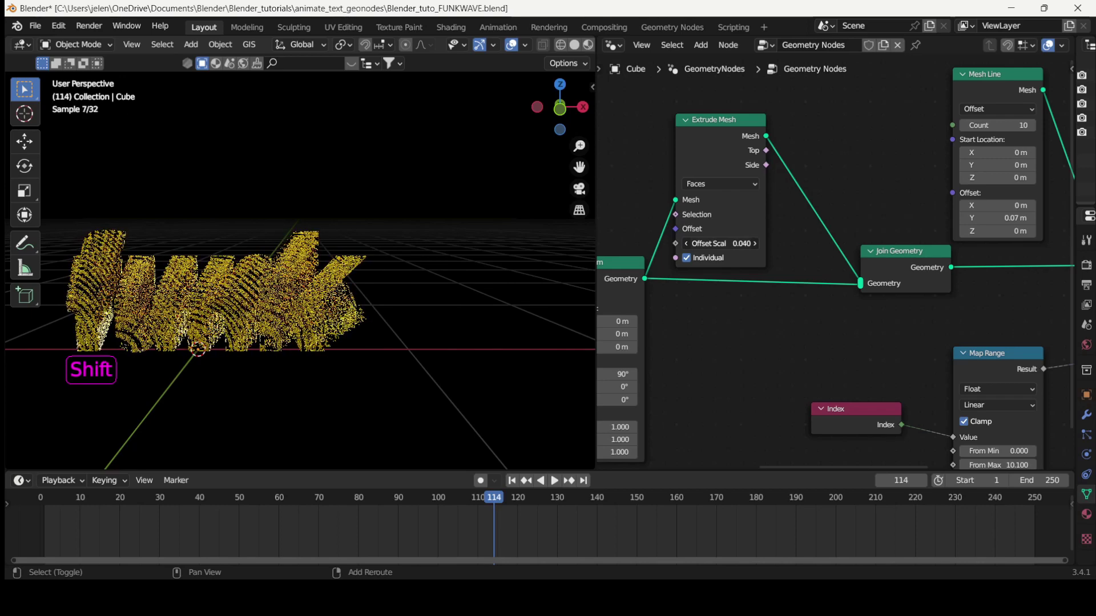
middle_drag(273, 351, 350, 350)
scroll(415, 330, up, 3)
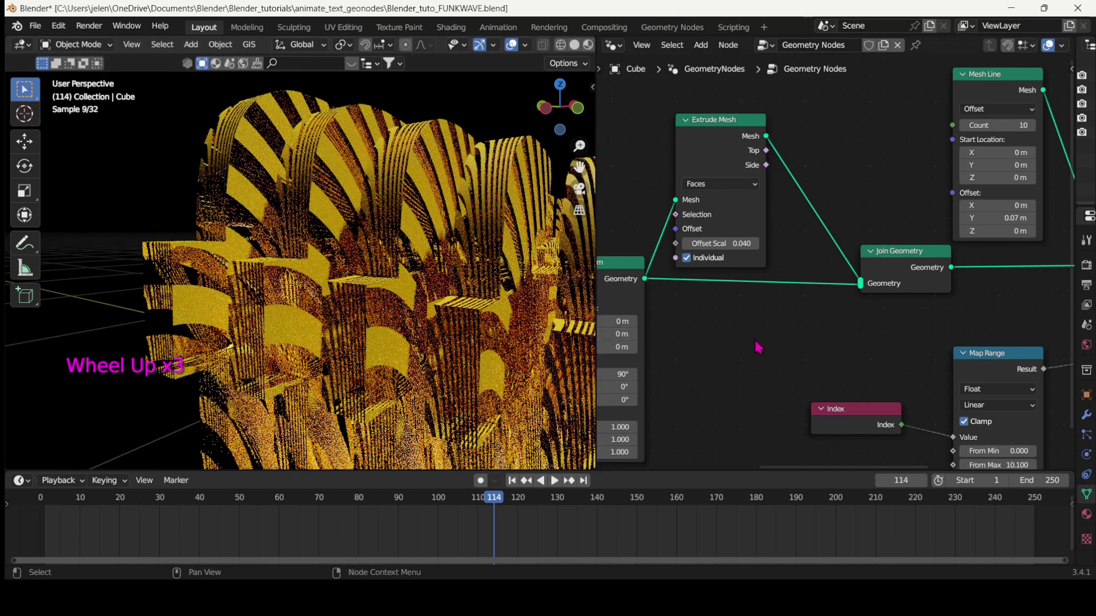
- Set the Mesh Line's Y offset to 0.05 m and check the tighter layer spacing
middle_drag(854, 342, 637, 224)
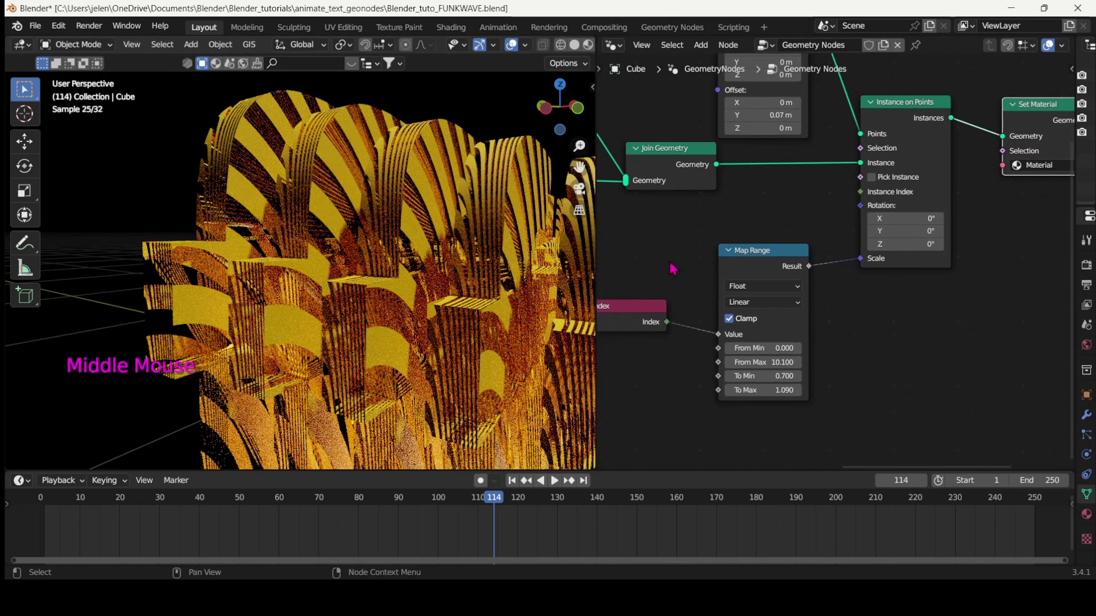
middle_drag(749, 193, 770, 283)
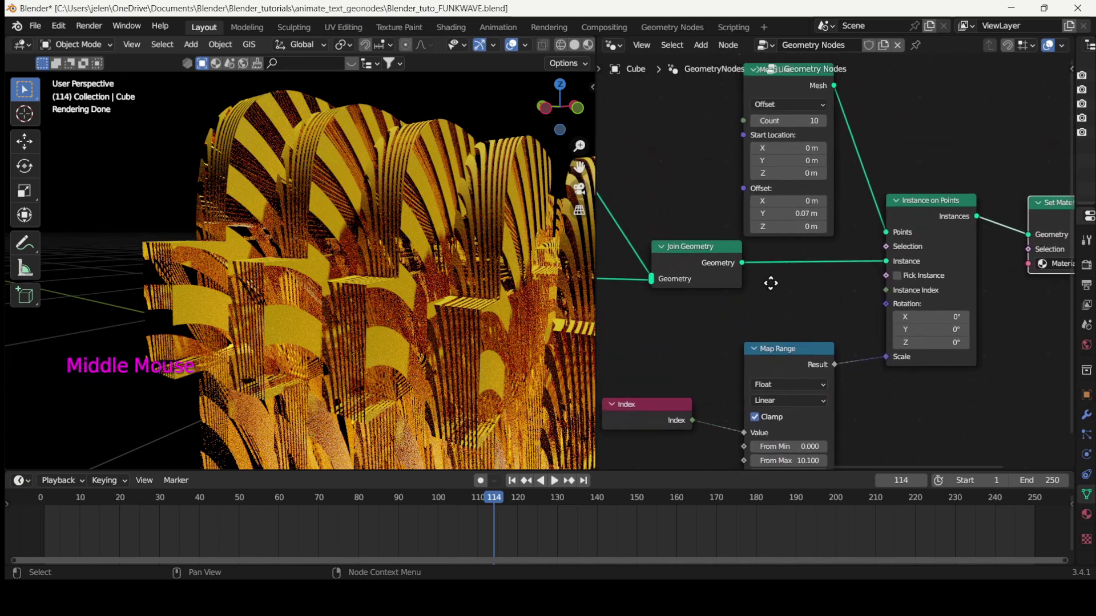
shift+drag(793, 213, 768, 214)
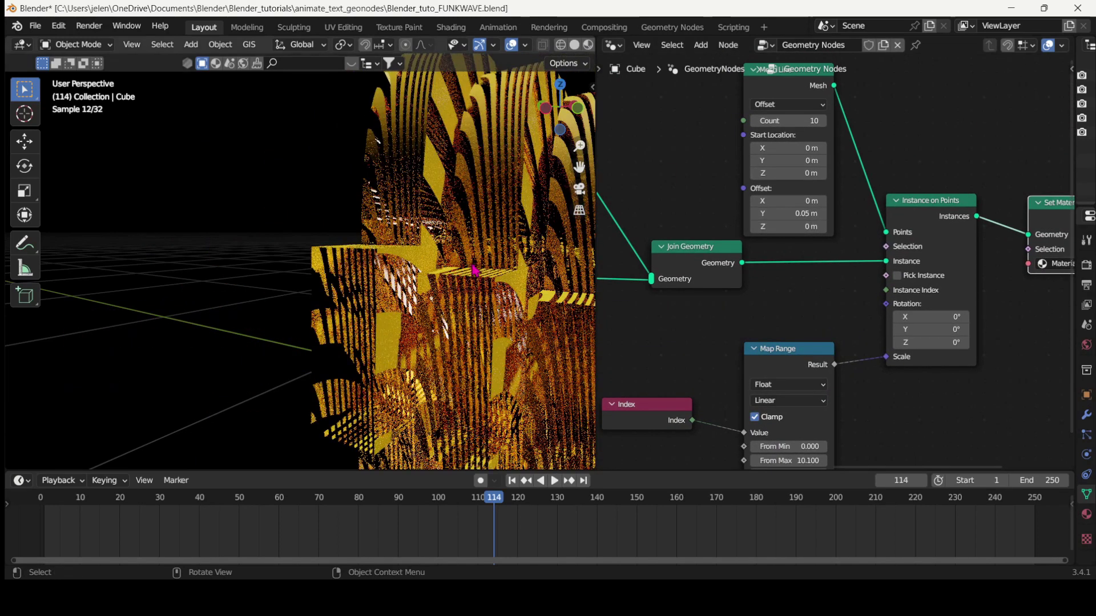
middle_drag(418, 299, 494, 275)
scroll(440, 289, down, 2)
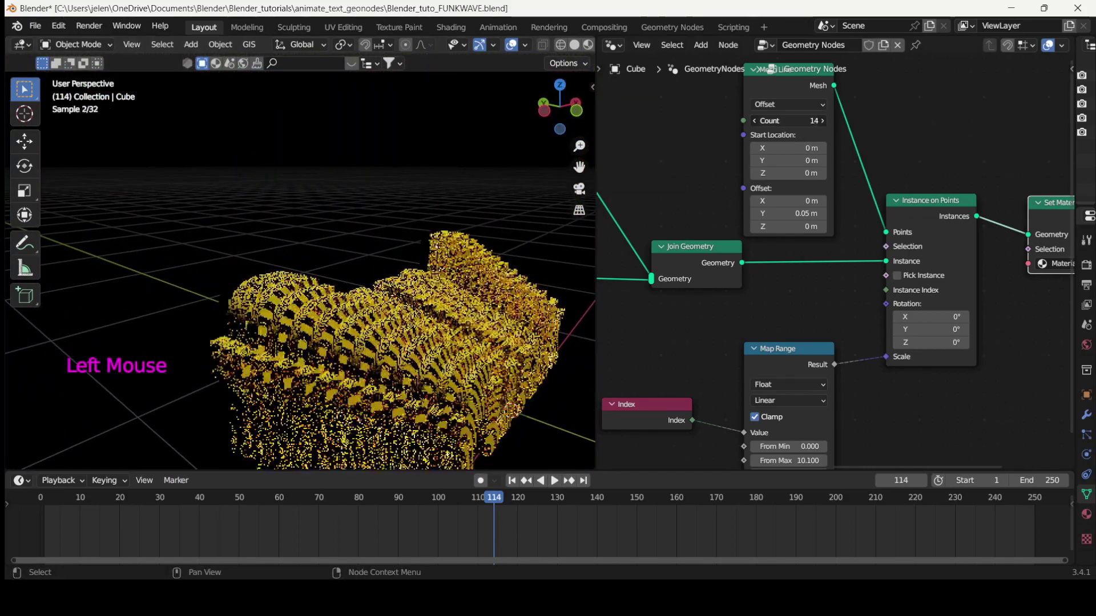
- Raise the Mesh Line's Count to 28 and set the Map Range's From Max to 26.700
mouse_move(787, 121)
mouse_down()
mouse_move(810, 120)
mouse_move(790, 120)
mouse_up()
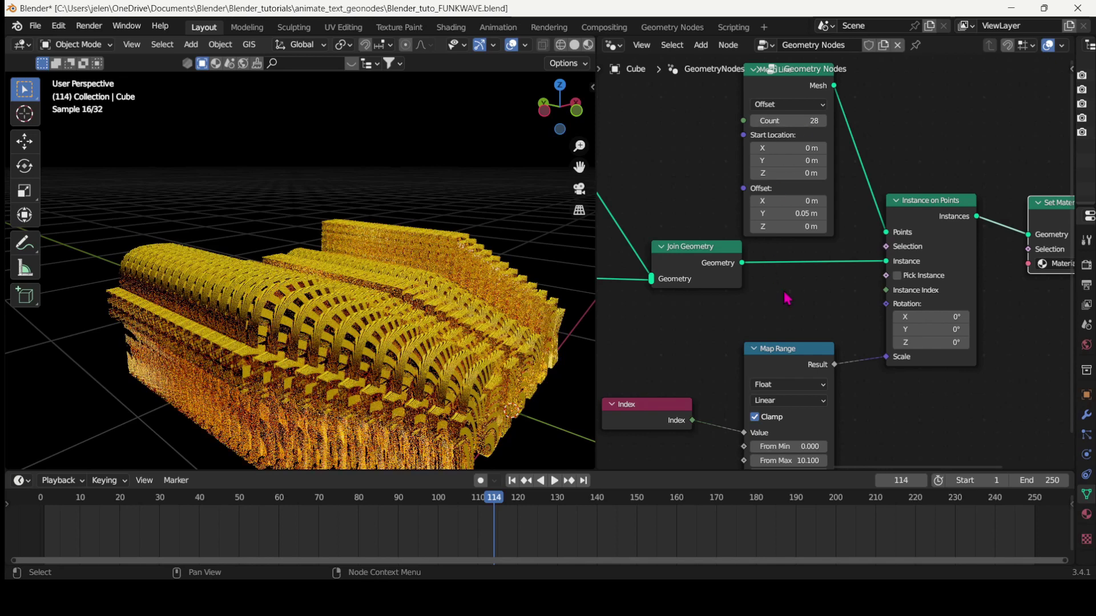
middle_drag(786, 298, 790, 217)
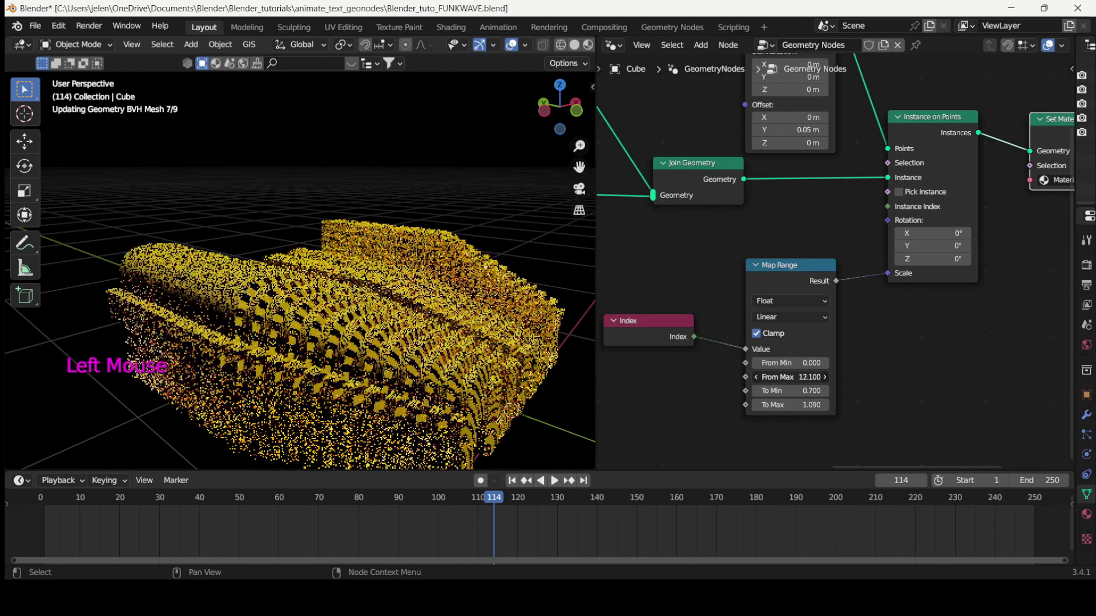
drag(790, 376, 836, 377)
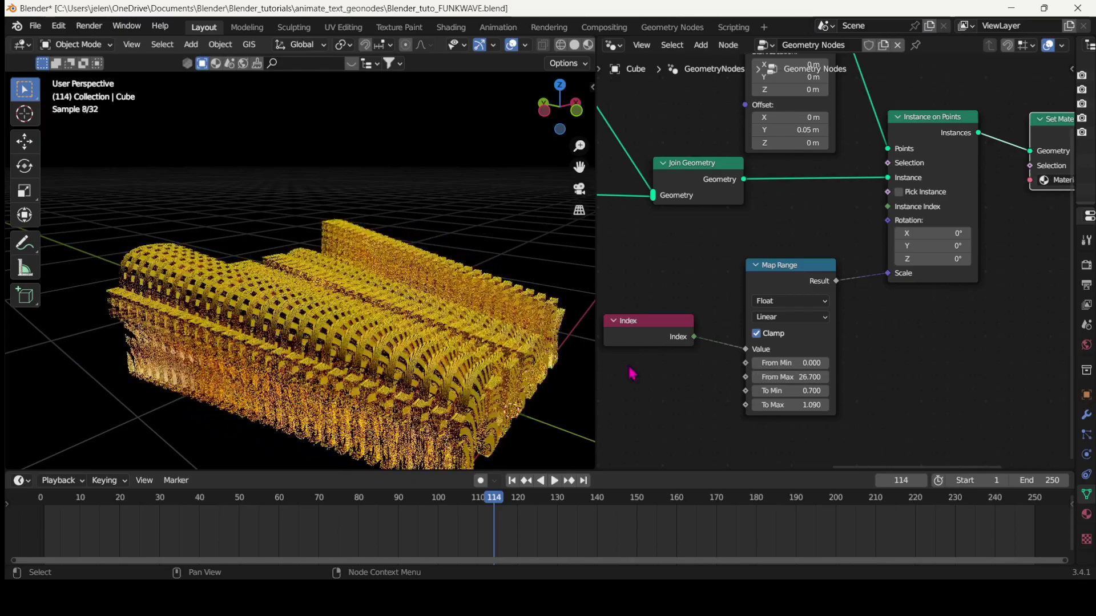
shift+middle_drag(526, 267, 505, 223)
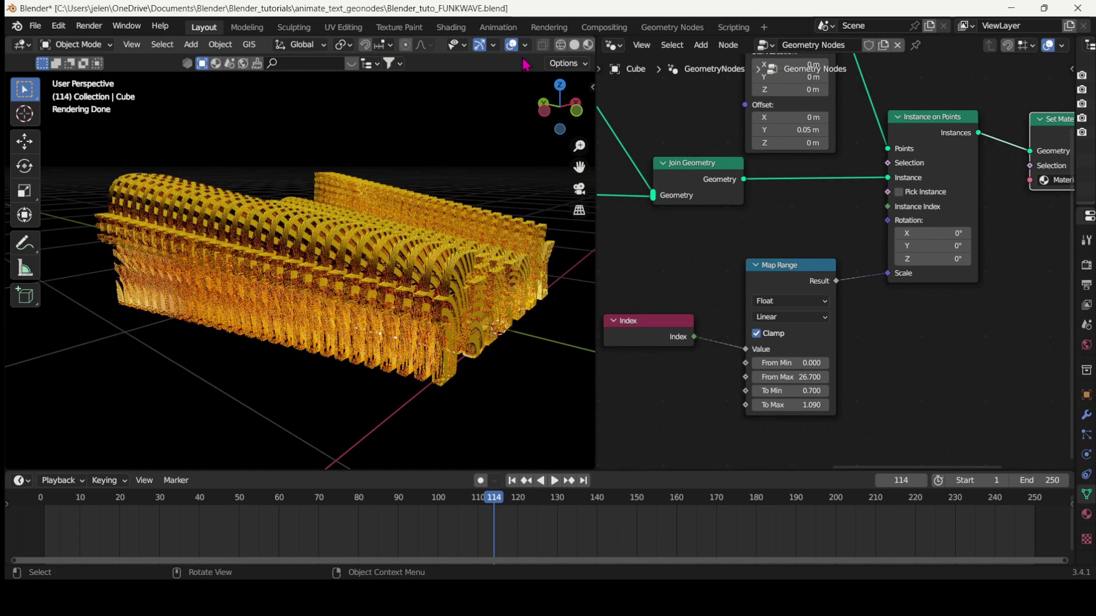
- In solid shading, try a Map Range From Max of 2.300 and settle on 26.900 for the layer scaling
click(575, 47)
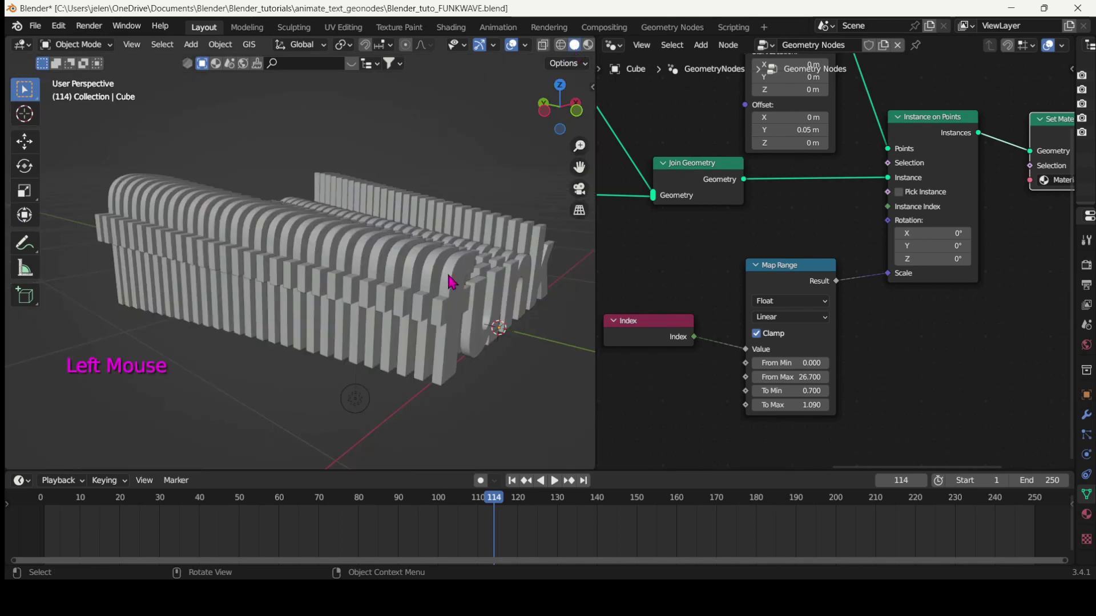
drag(791, 377, 714, 378)
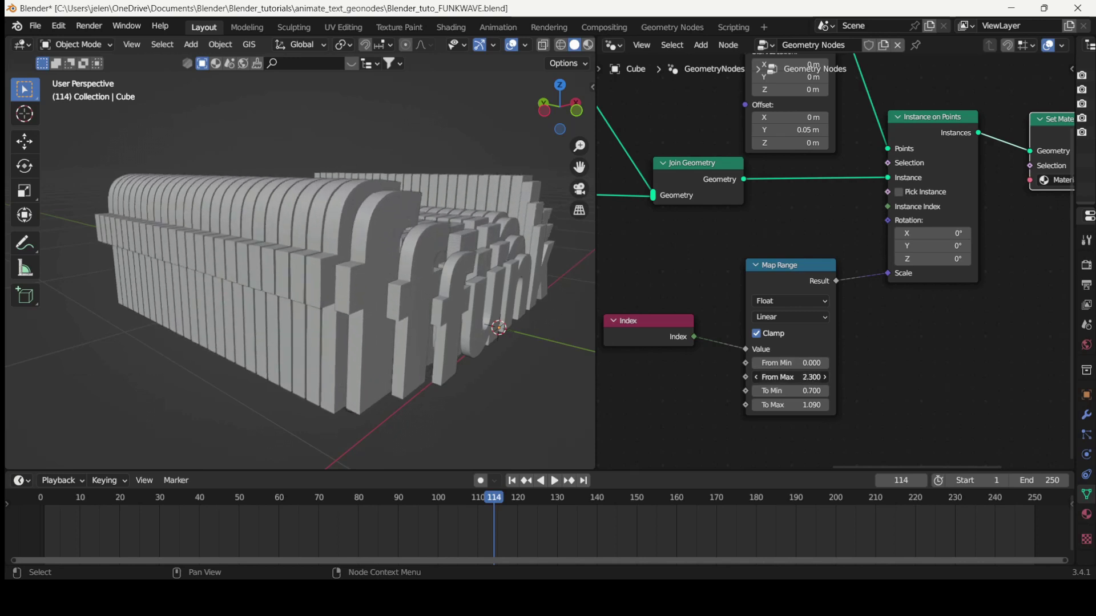
drag(798, 378, 905, 377)
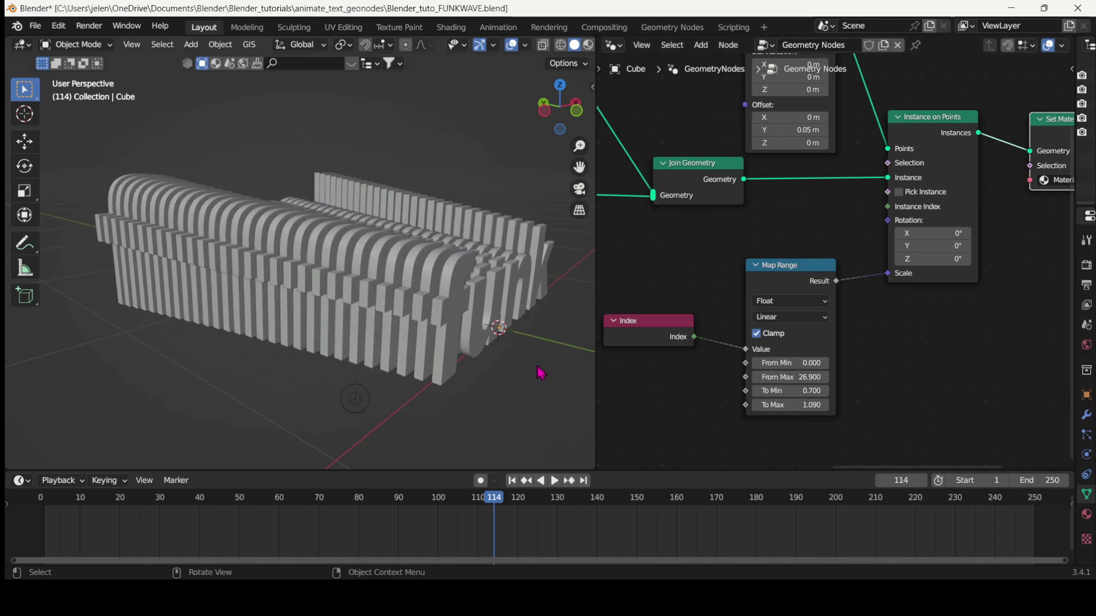
middle_drag(541, 373, 462, 366)
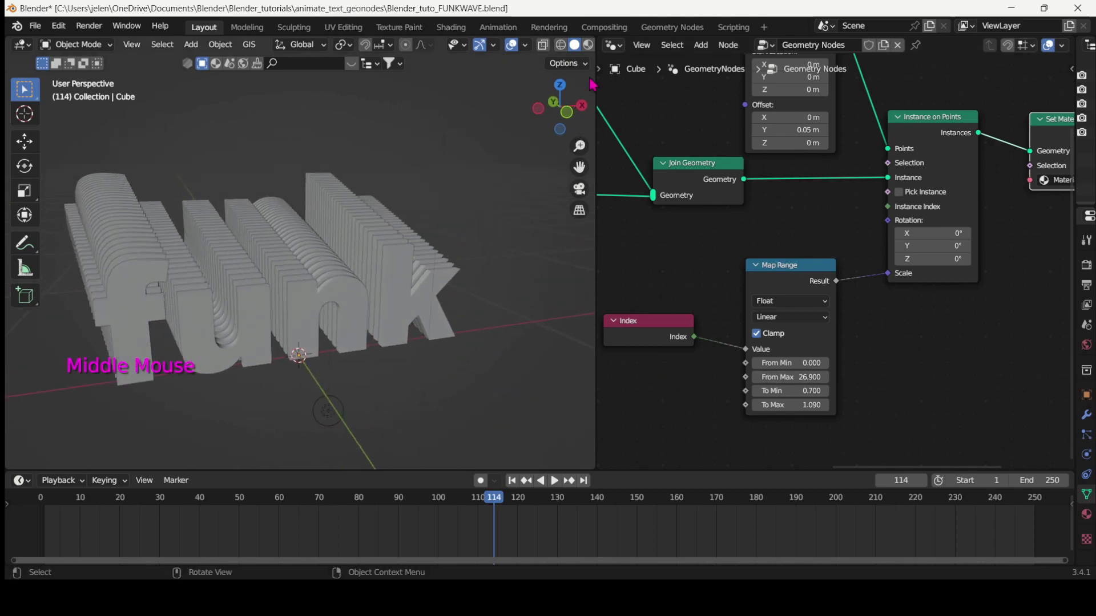
- Enlarge the 3D viewport, return it to rendered shading and orbit around the stacked text
drag(596, 78, 821, 71)
click(796, 46)
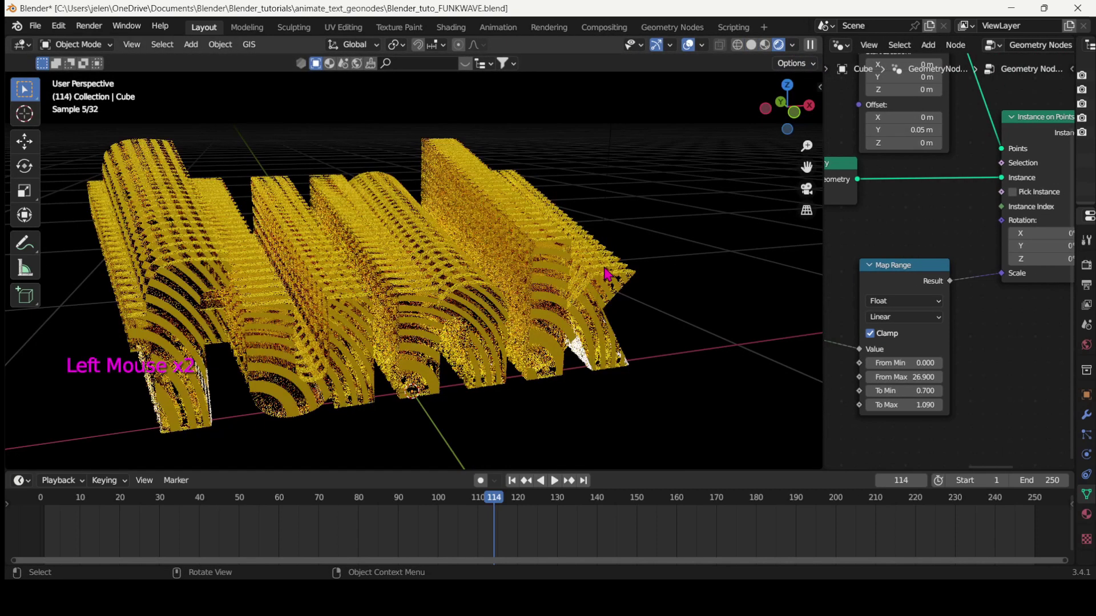
middle_drag(651, 309, 662, 296)
- Reduce the Mesh Line's Count to 1 and play the ring animation on the single text layer
middle_drag(917, 218, 951, 335)
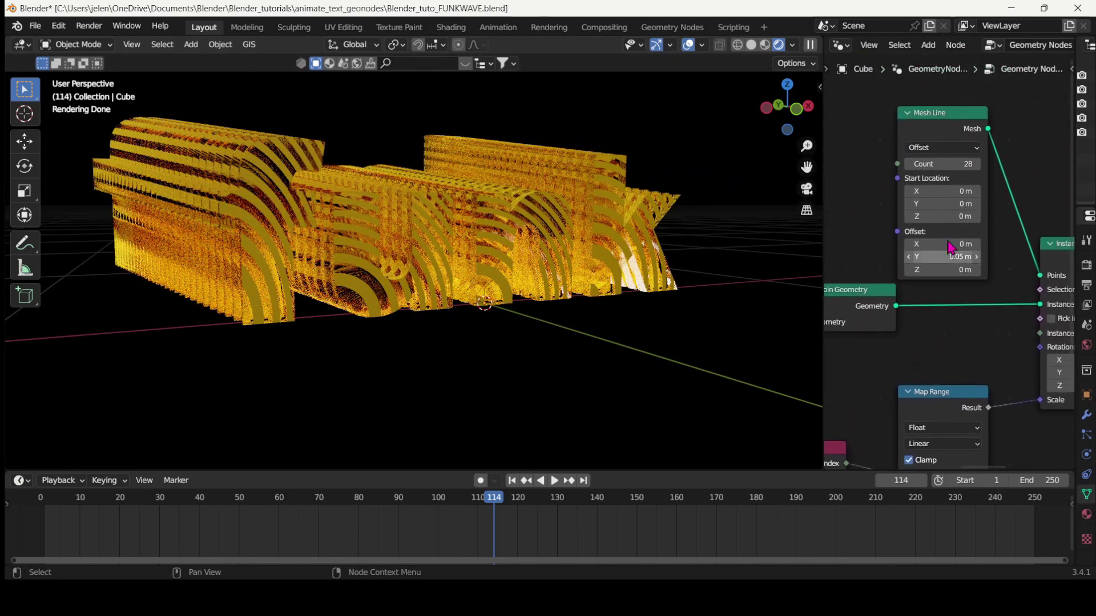
drag(941, 163, 913, 164)
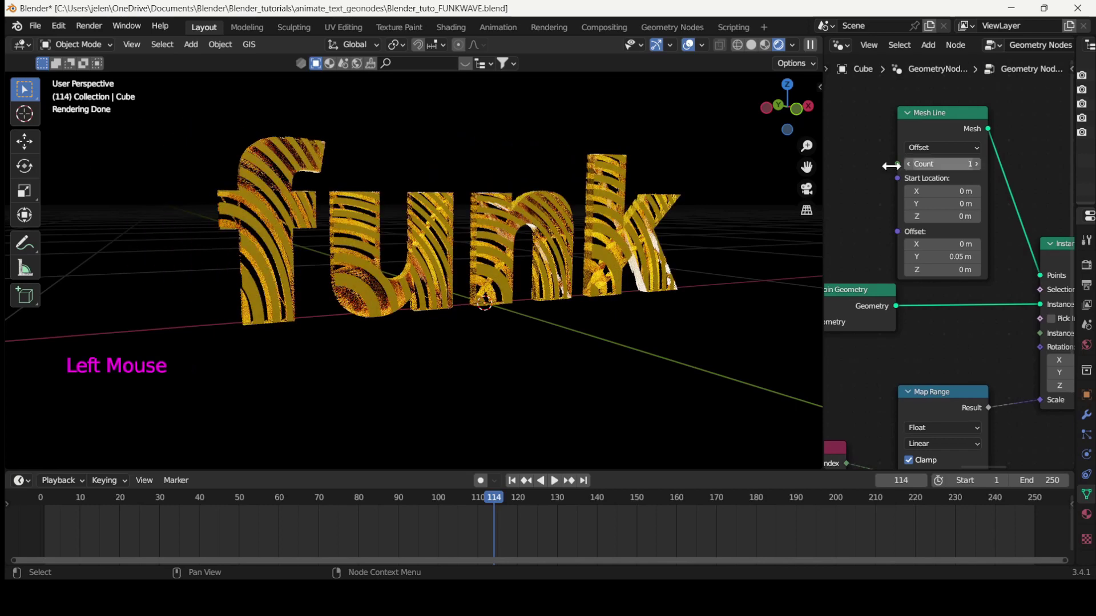
middle_drag(492, 258, 93, 300)
key(space)
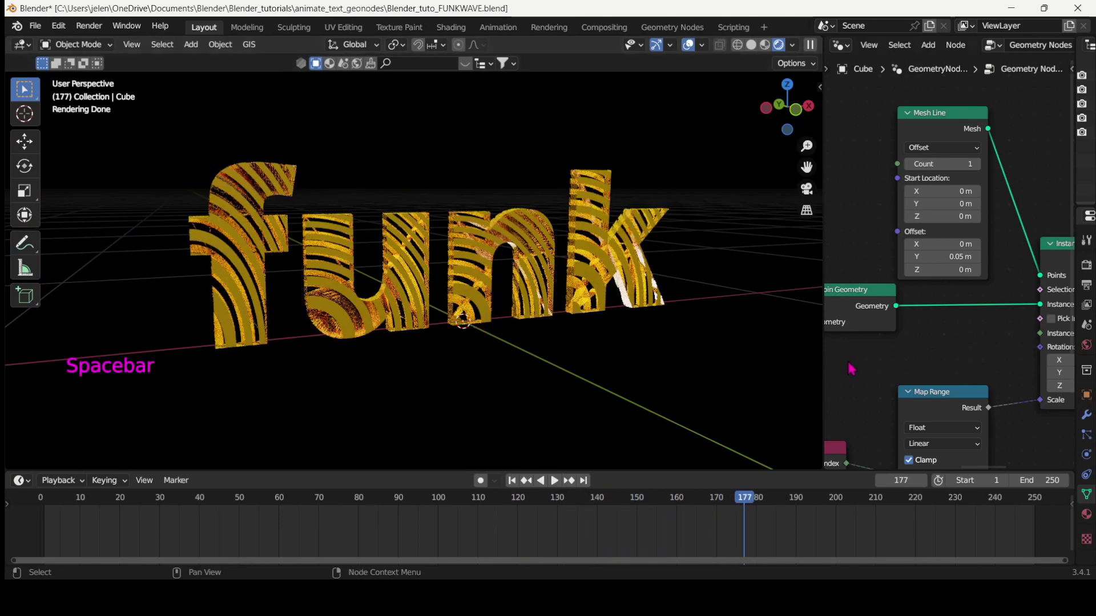
- Set the Fill Curve node to N-gons and play the animation close up on the letters
middle_drag(872, 365, 842, 329)
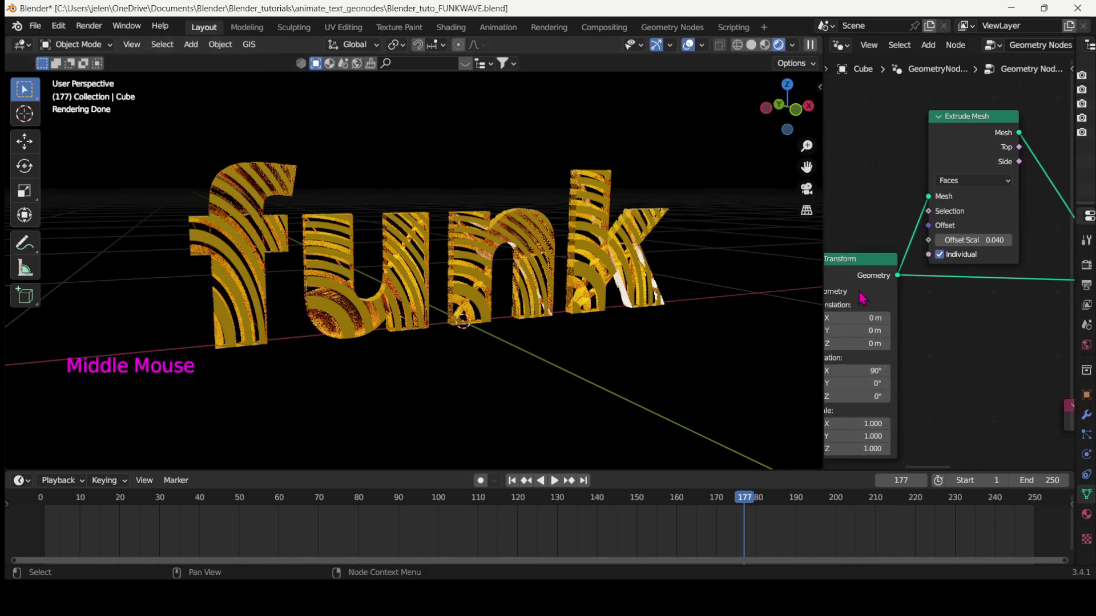
middle_drag(842, 187, 1042, 137)
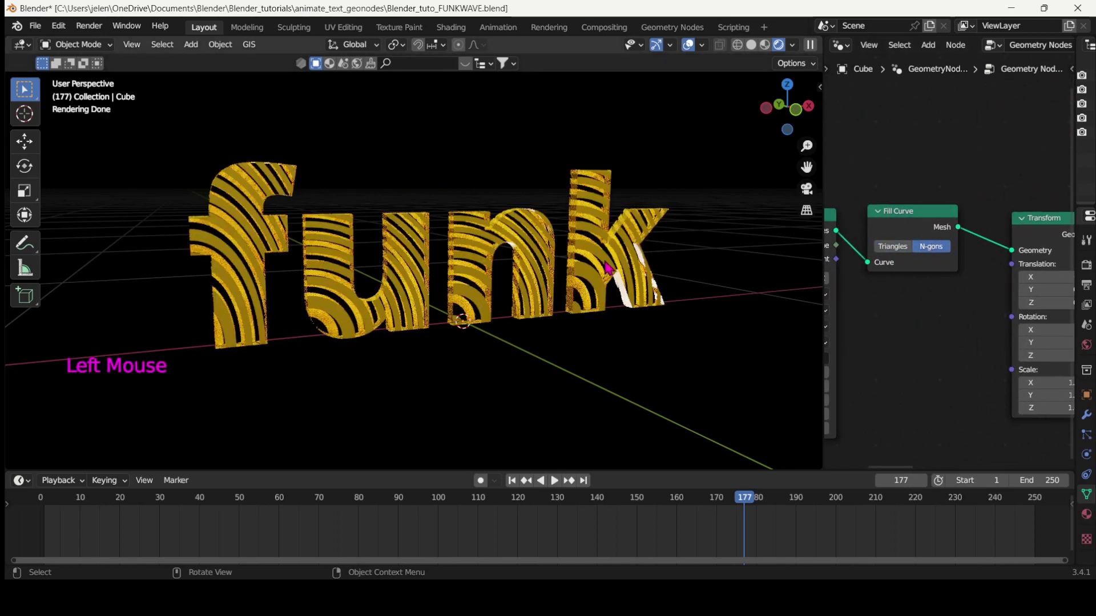
middle_drag(609, 268, 583, 266)
scroll(385, 261, up, 3)
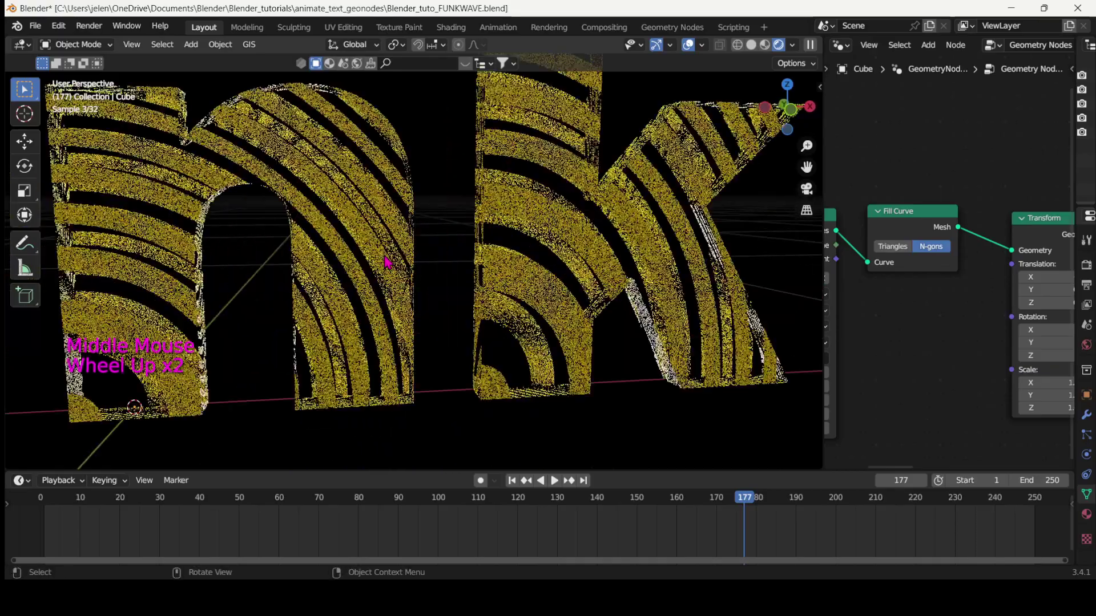
scroll(379, 260, down, 1)
middle_drag(375, 262, 398, 260)
key(space)
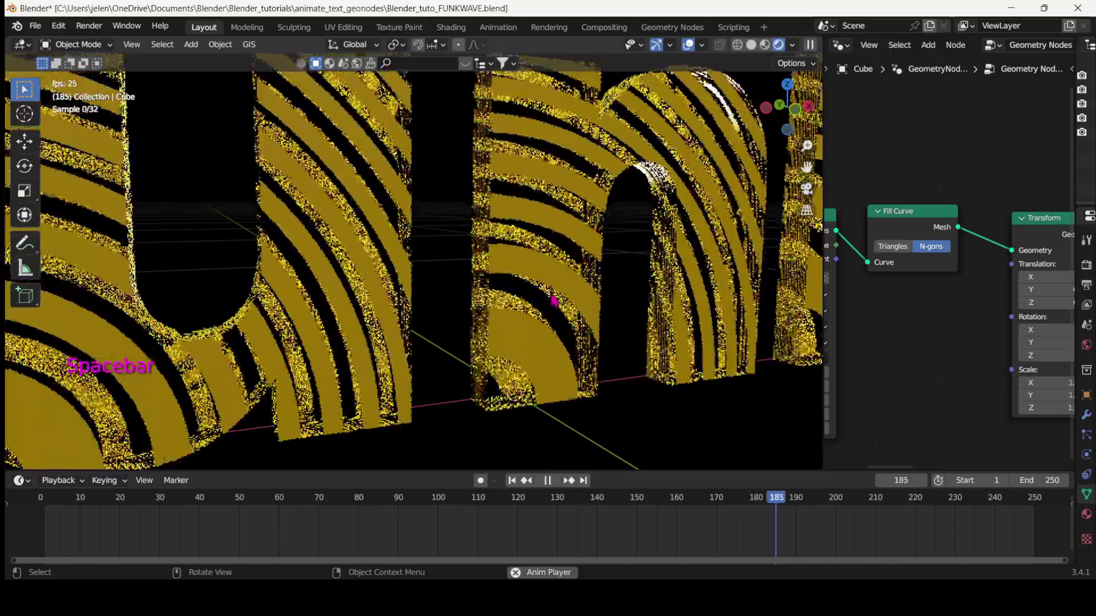
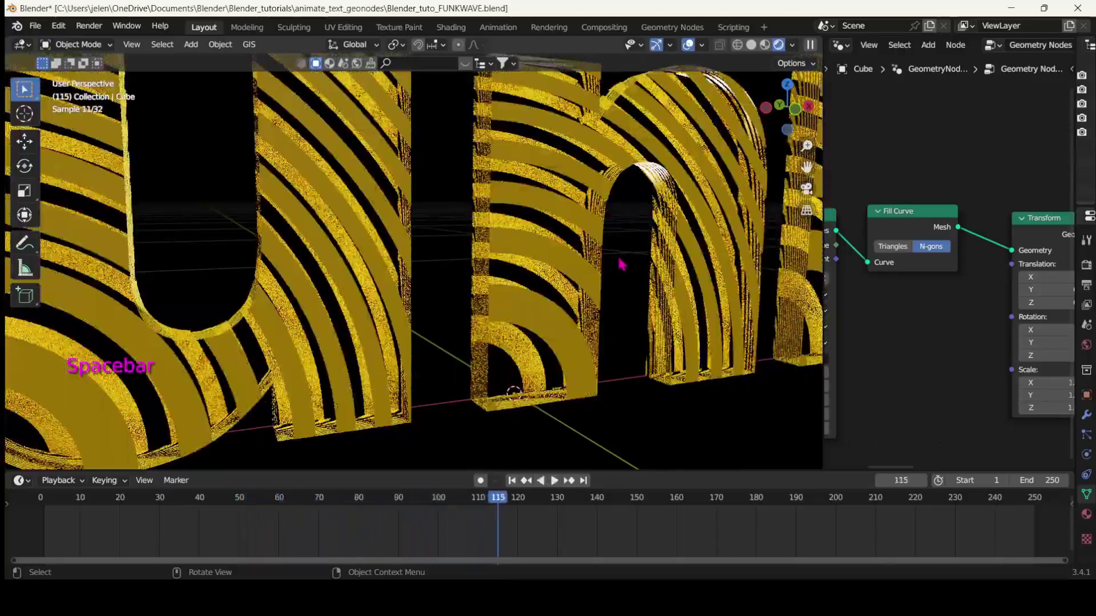
- Set the Mesh Line's Count to 14 and examine the layered text from the front and from behind
middle_drag(621, 263, 611, 268)
middle_drag(932, 328, 906, 398)
drag(927, 152, 982, 152)
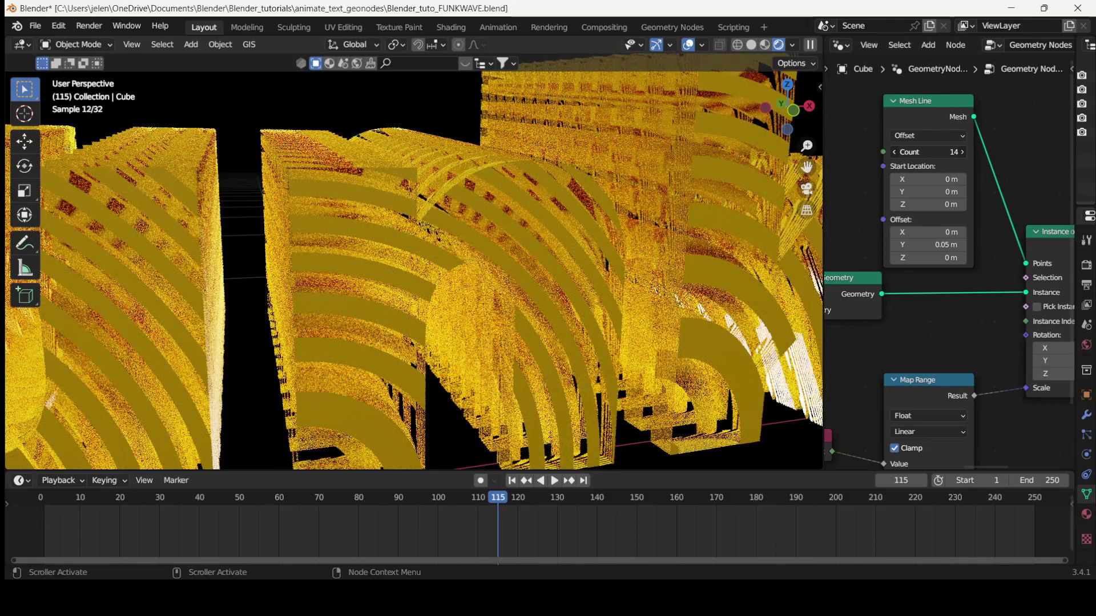
scroll(656, 274, down, 2)
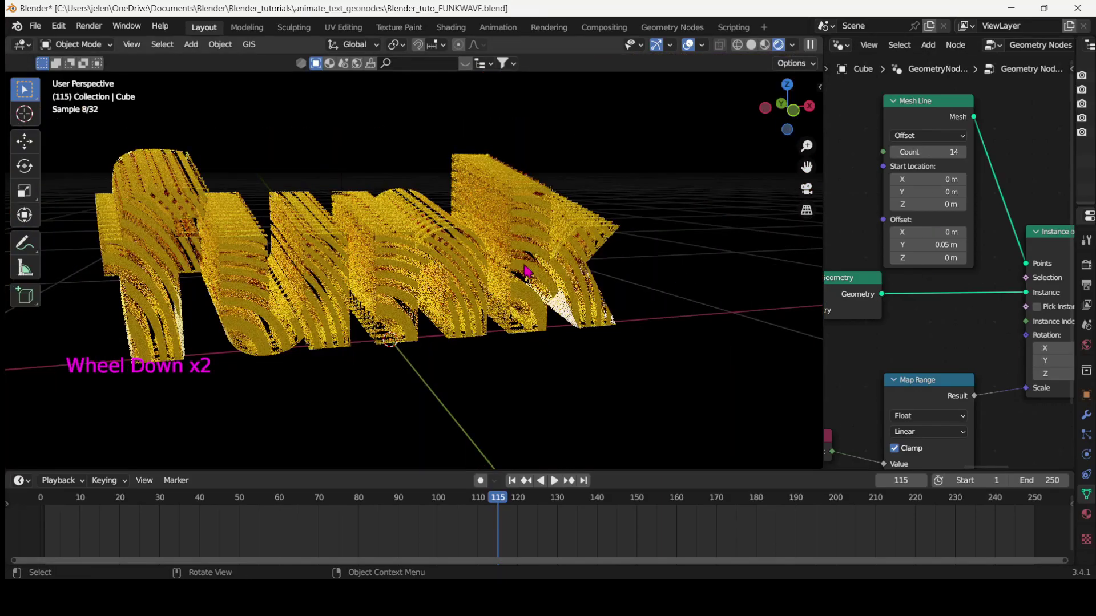
middle_drag(523, 264, 736, 281)
scroll(705, 237, up, 1)
scroll(706, 238, up, 2)
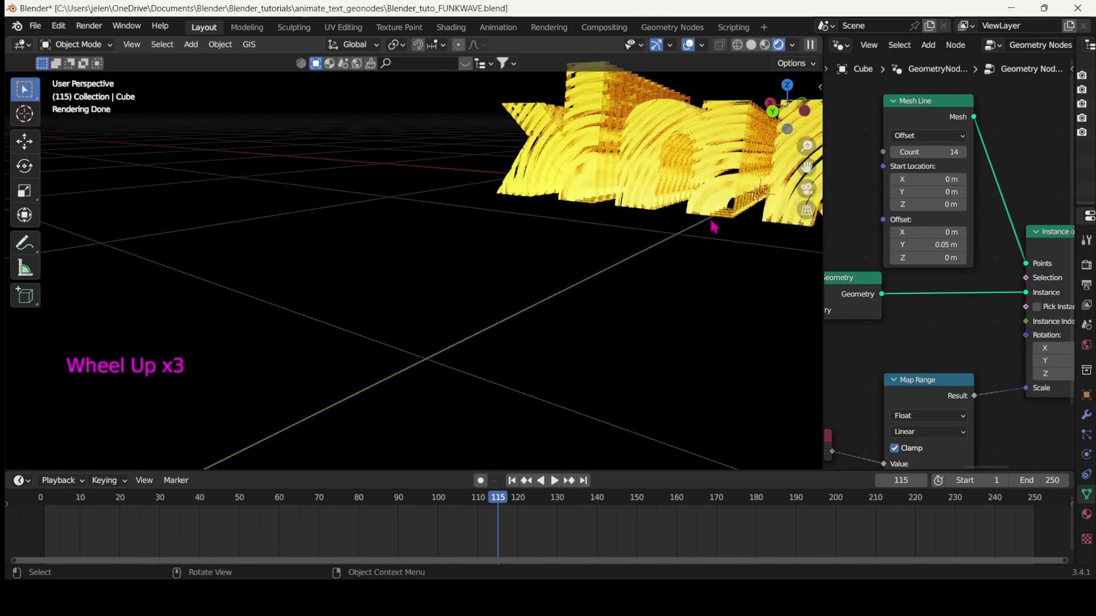
shift+middle_drag(719, 208, 449, 336)
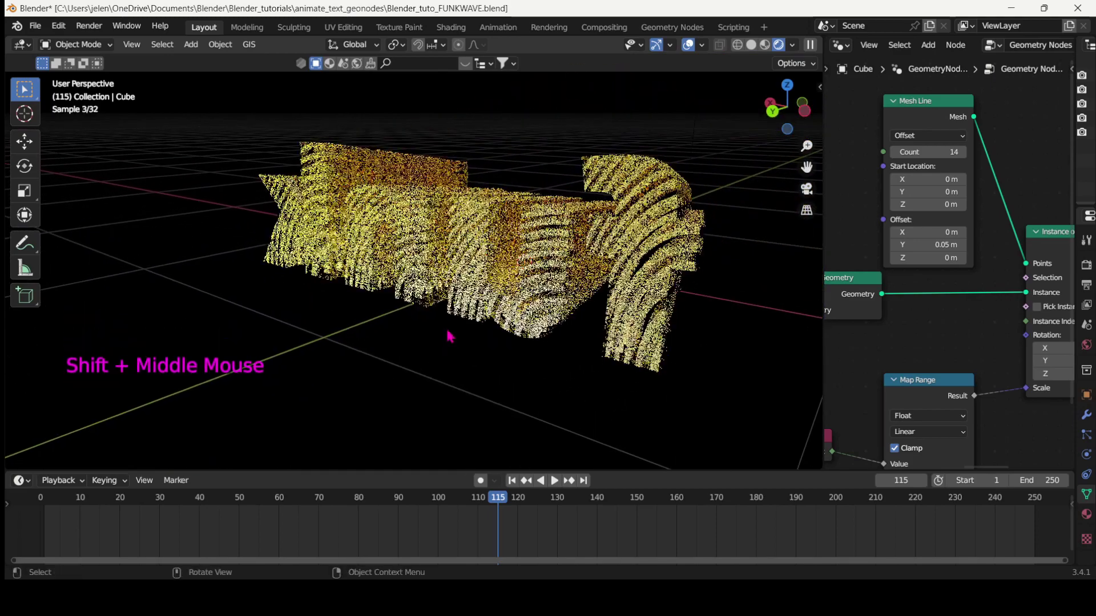
scroll(637, 263, up, 3)
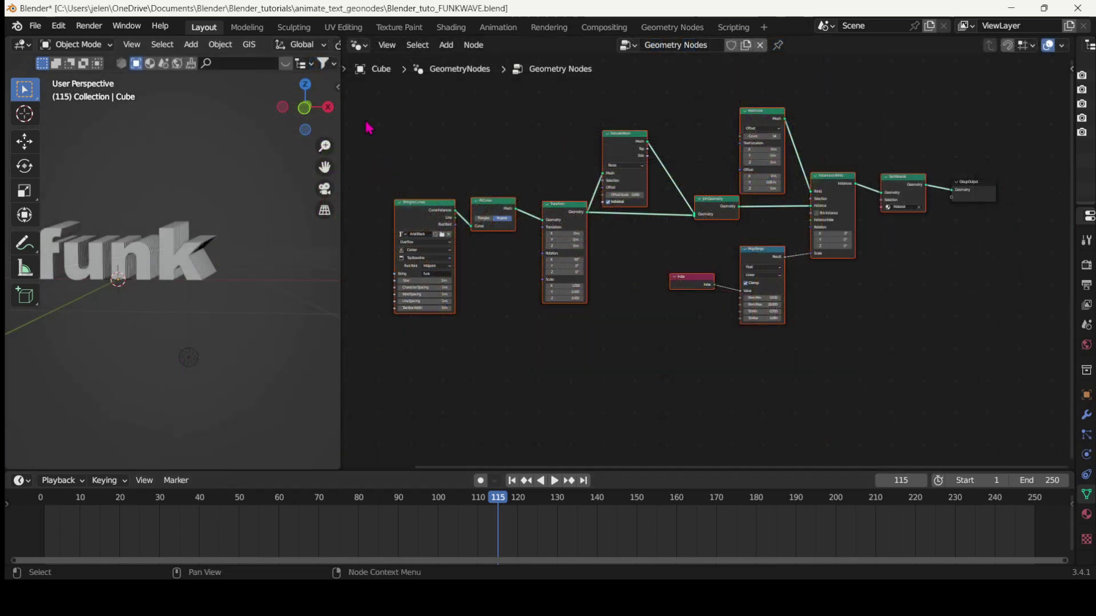
- Select all geometry nodes except the Group Output and enclose them in a frame
drag(369, 103, 919, 360)
key(ctrl+j)
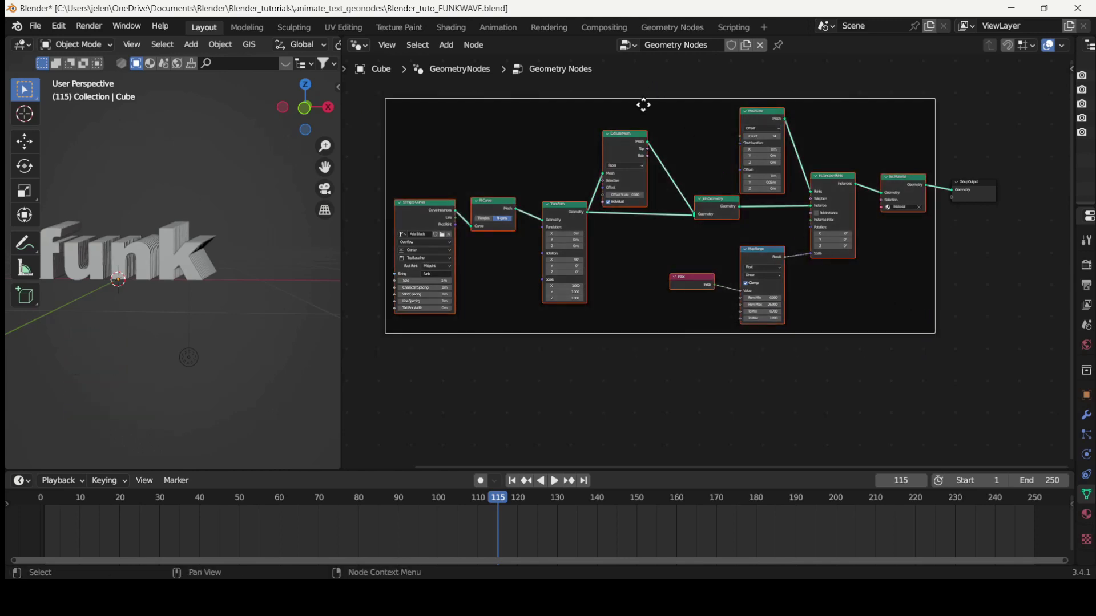
- Label the node frame TEXT 1 and give it an olive-yellow custom color with Hue 0.177, Saturation 1.000 and Value 0.481
key(n)
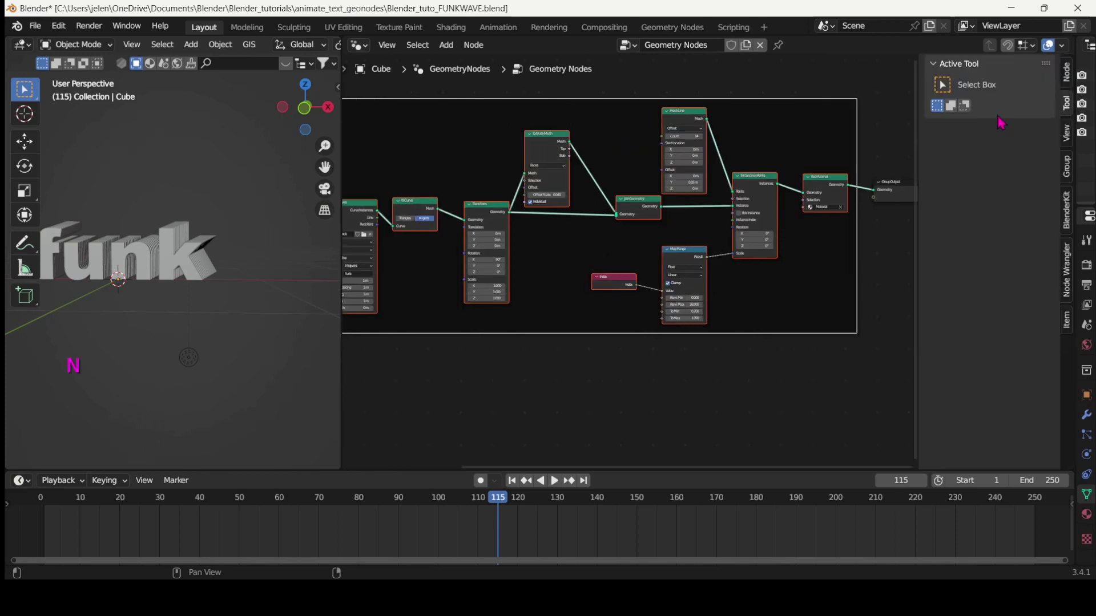
click(1068, 80)
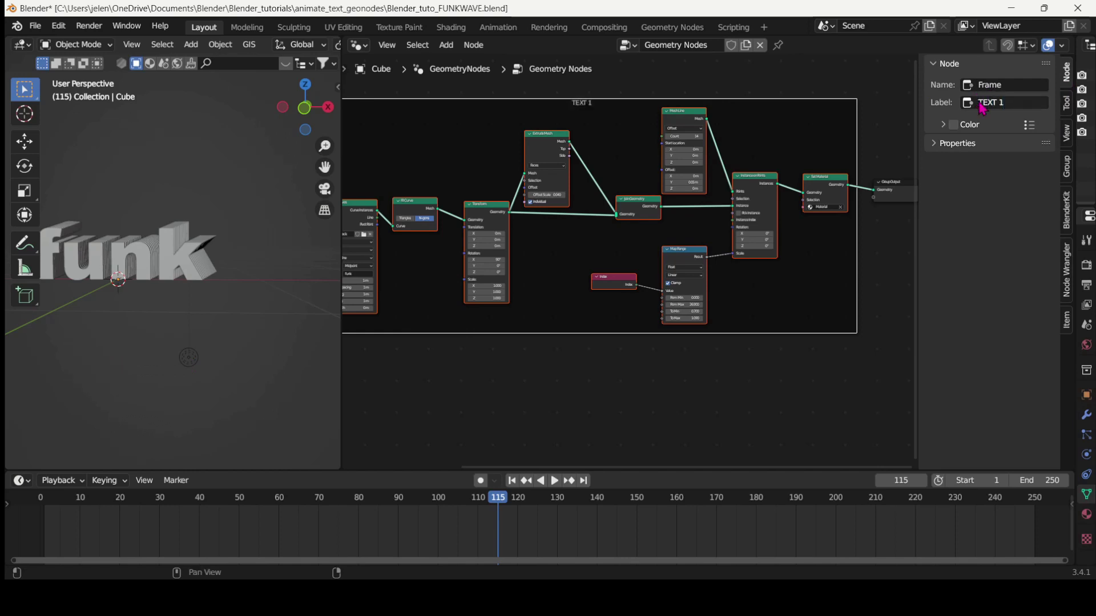
click(953, 125)
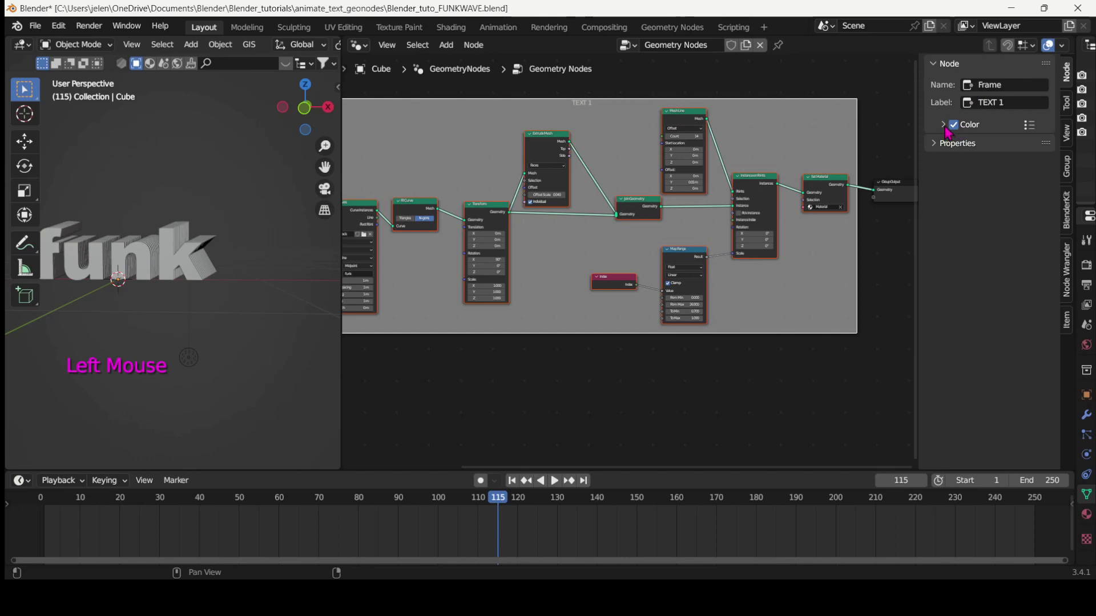
click(969, 149)
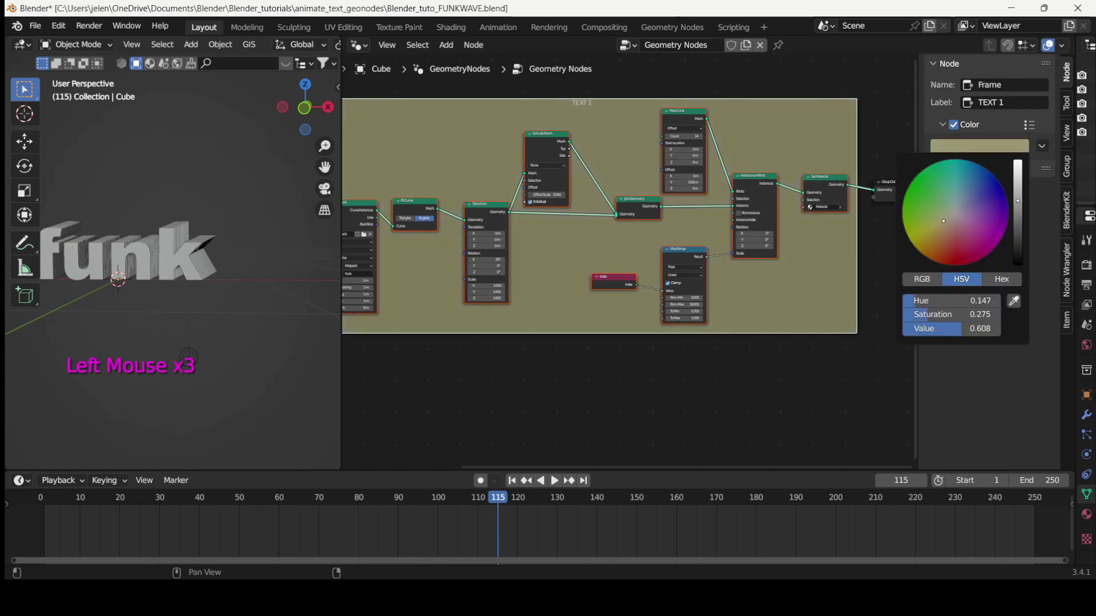
drag(943, 220, 921, 238)
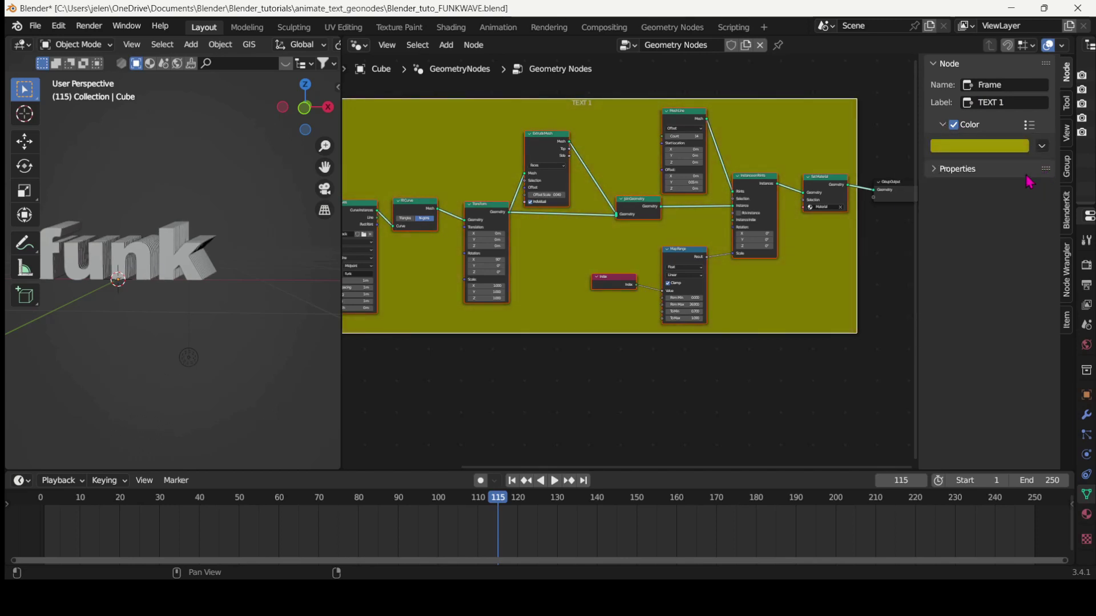
click(1014, 149)
drag(1022, 182, 1017, 214)
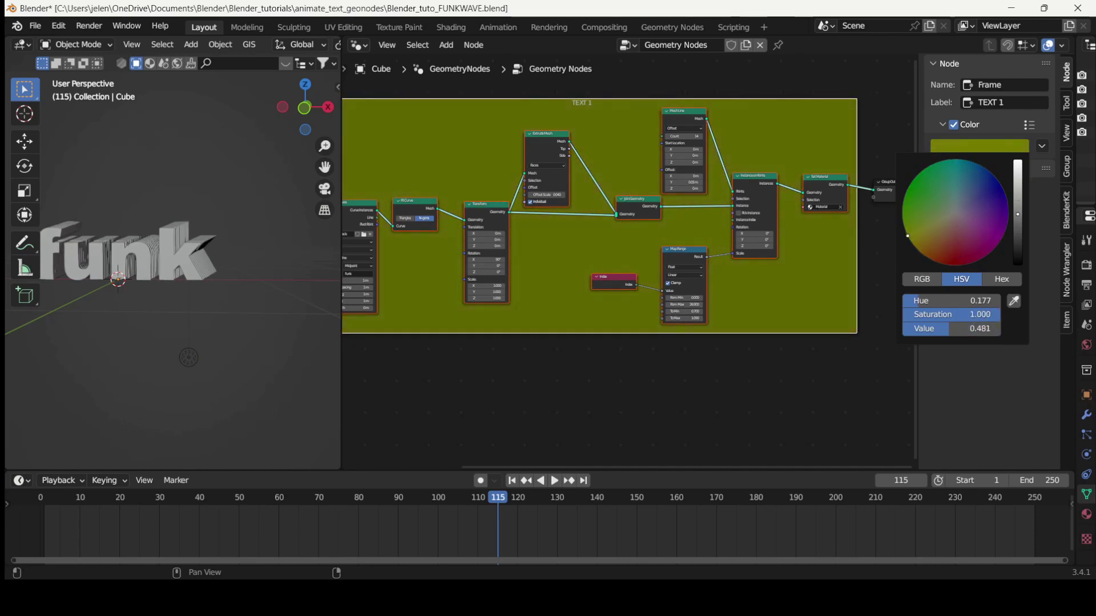
click(634, 382)
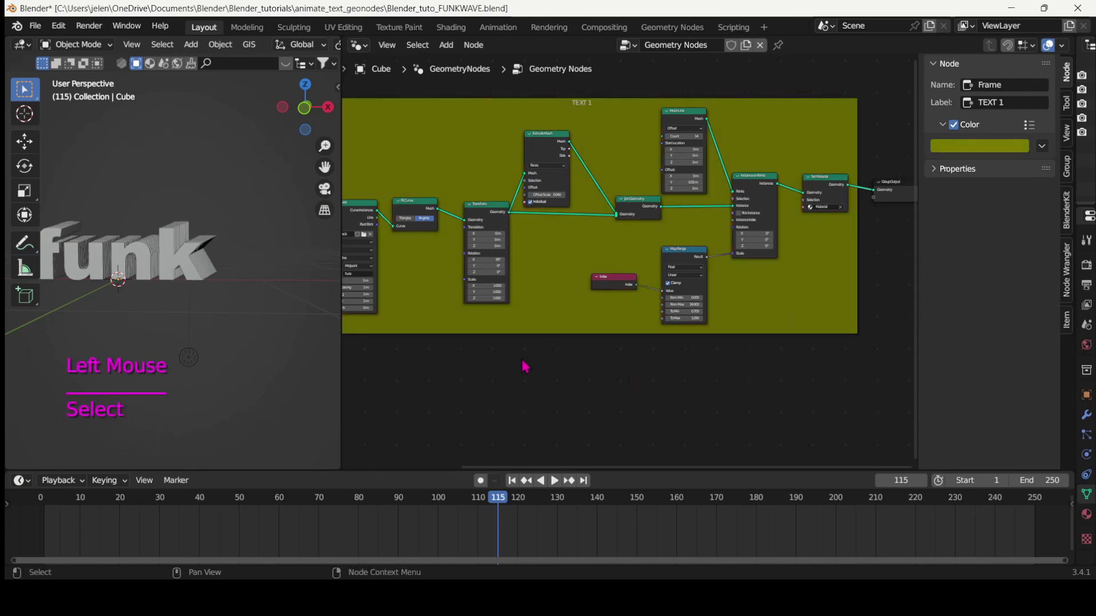
- Enlarge the node editing area and add a second String to Curves node below the TEXT 1 frame
middle_drag(525, 366, 576, 343)
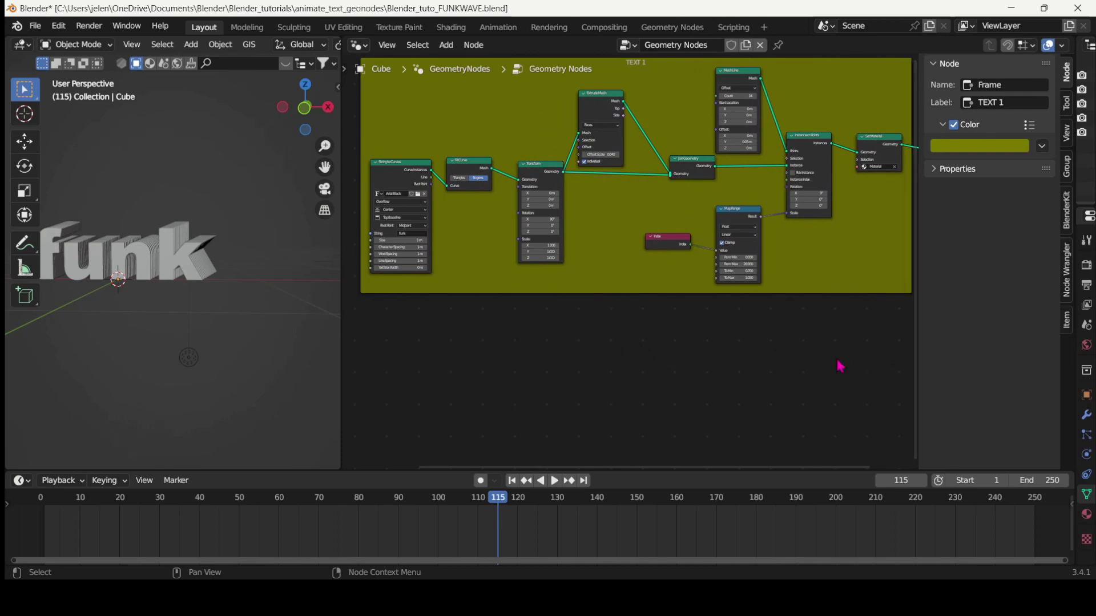
drag(918, 365, 1055, 368)
drag(502, 471, 500, 547)
middle_drag(450, 421, 481, 460)
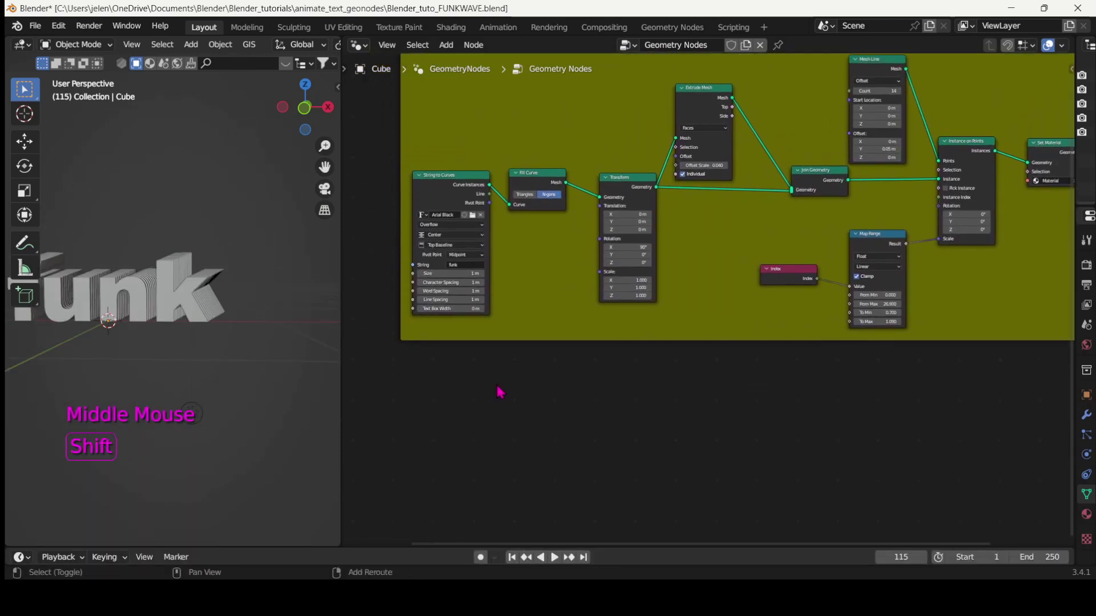
key(shift+a)
mouse_move(498, 385)
click(457, 245)
text(s)
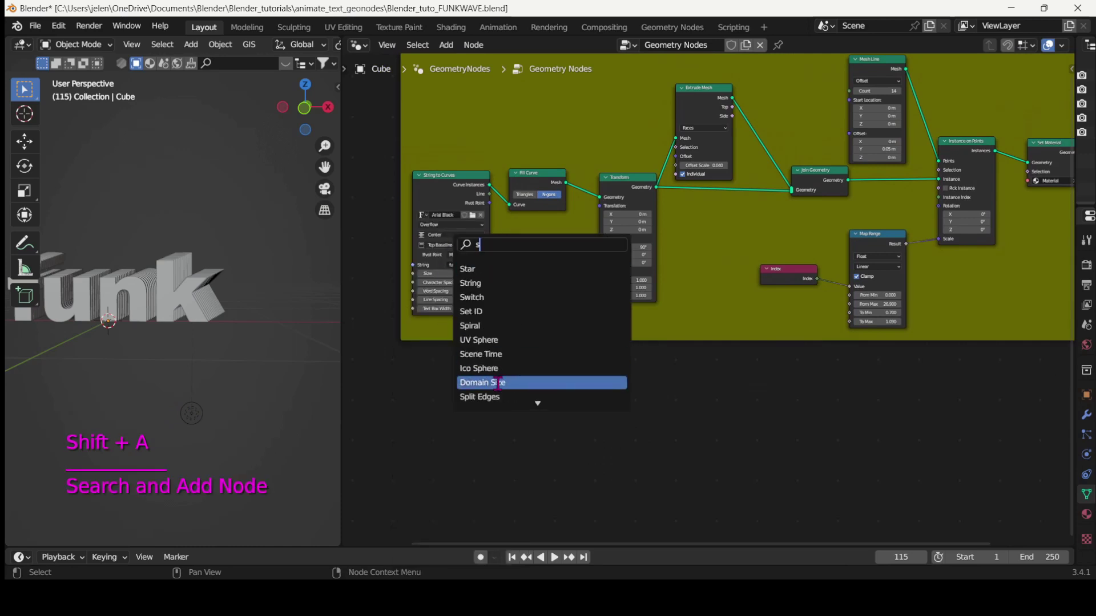
text(tring to)
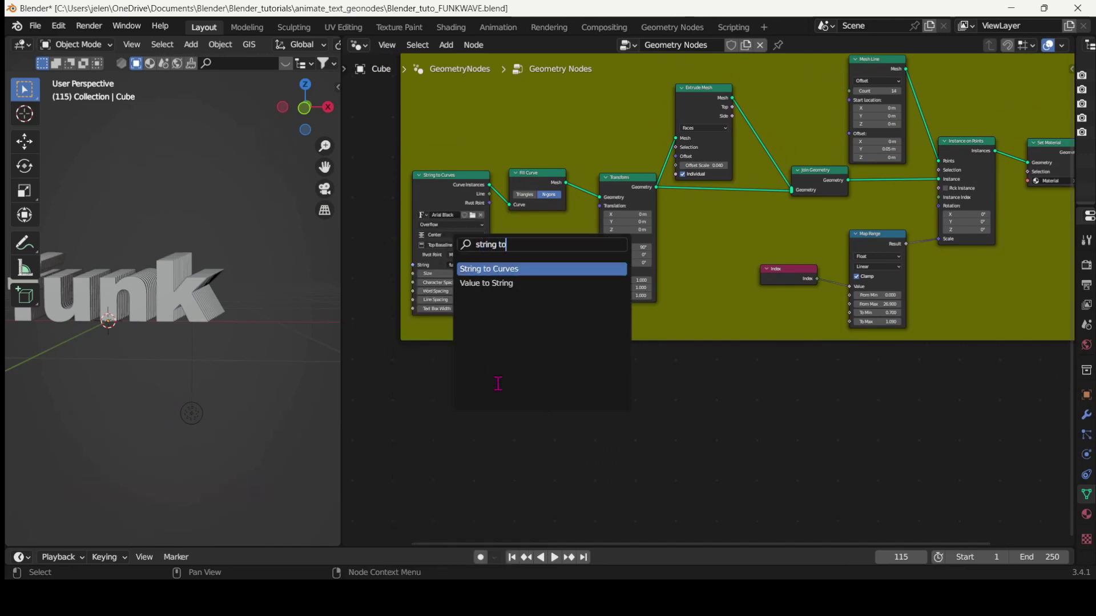
key(Return)
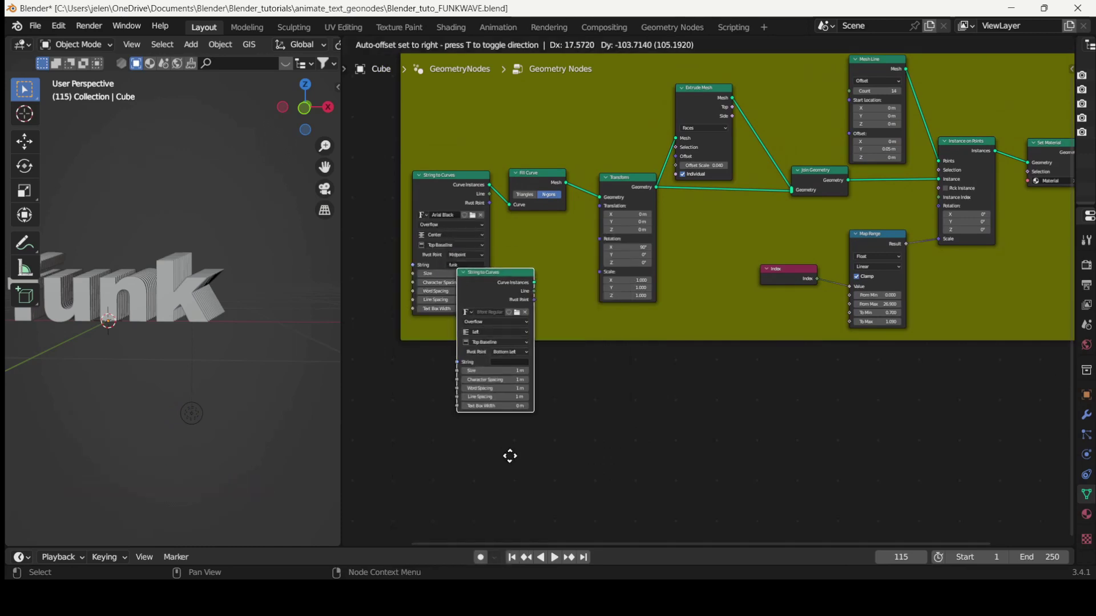
click(464, 516)
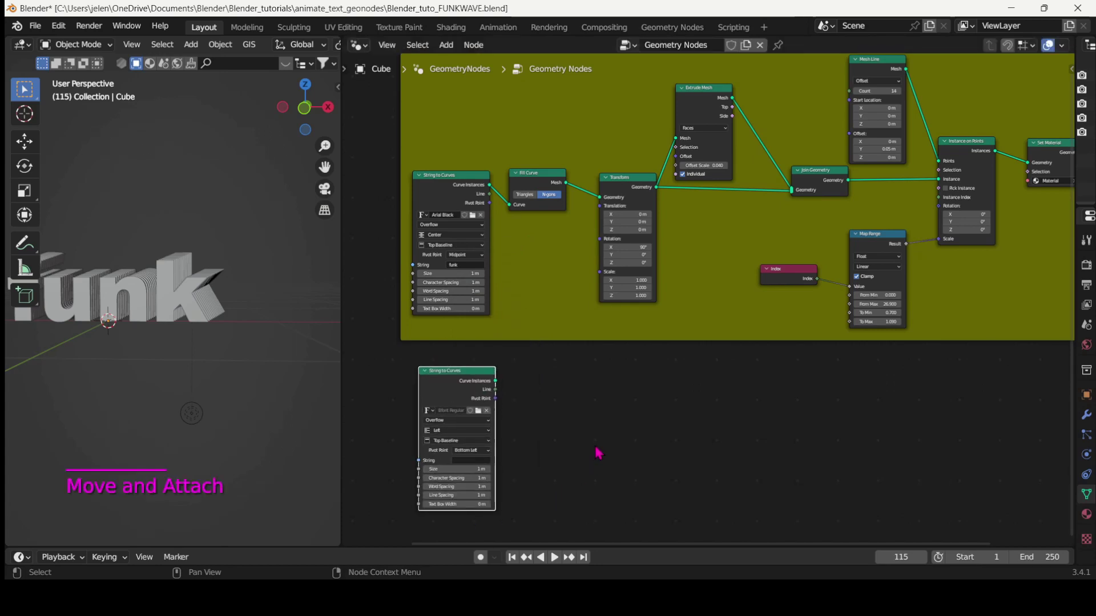
- Move the Group Output below the frame and link the new String to Curves node's Curve Instances to its Geometry input
middle_drag(598, 454, 589, 358)
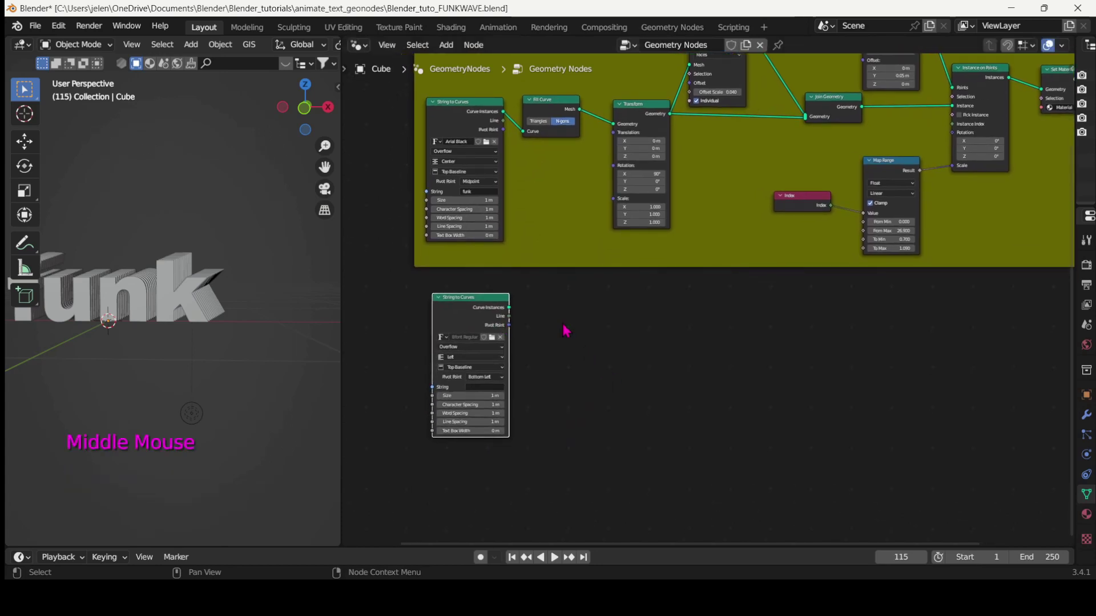
middle_drag(682, 338, 509, 358)
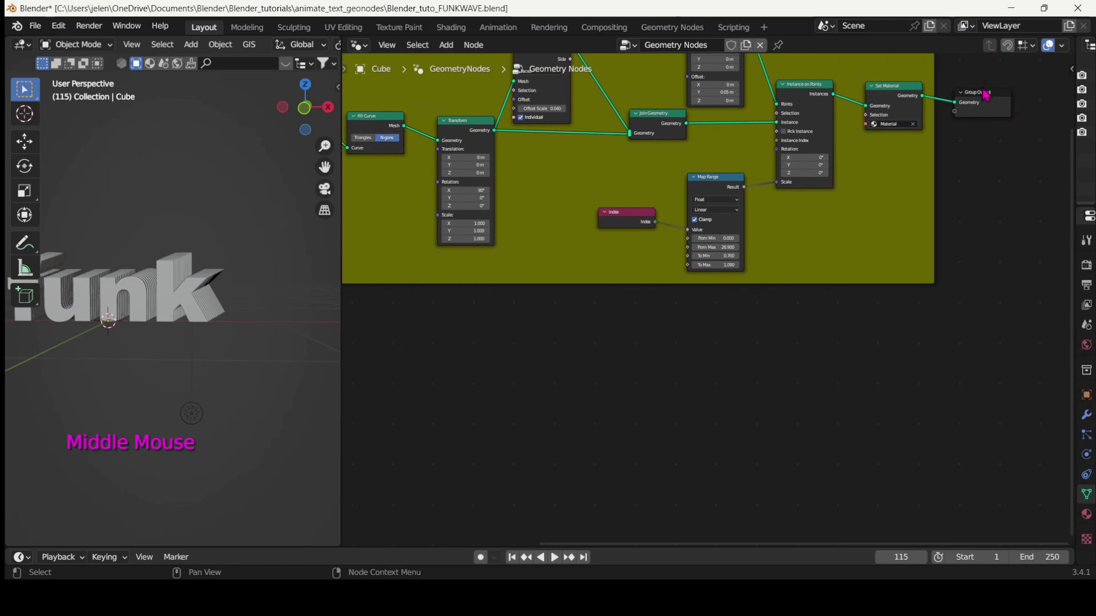
drag(985, 100, 833, 393)
middle_drag(614, 416, 682, 380)
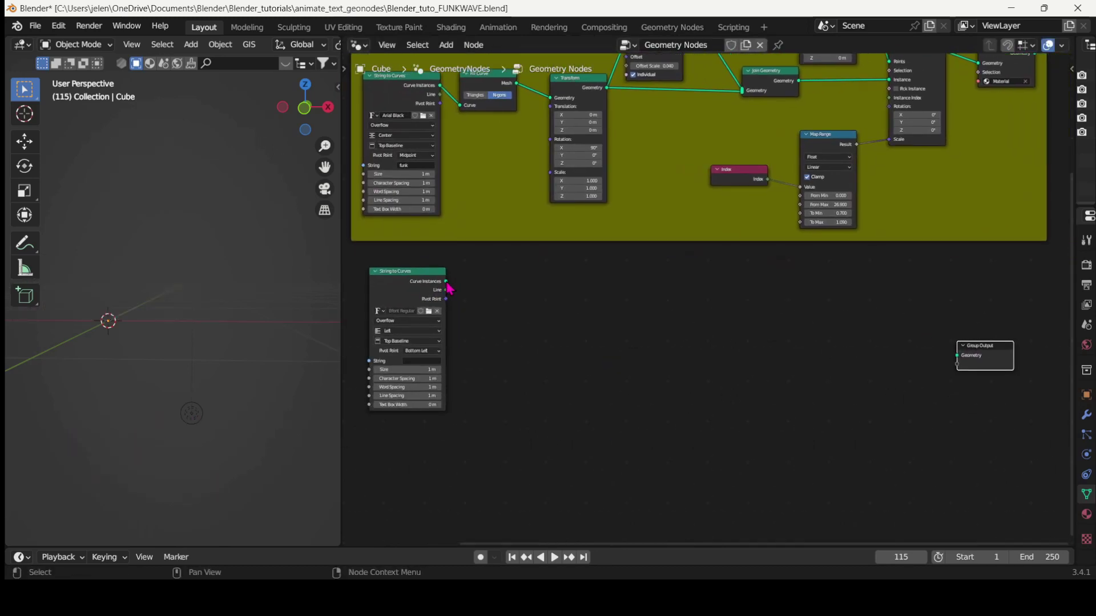
drag(446, 282, 957, 357)
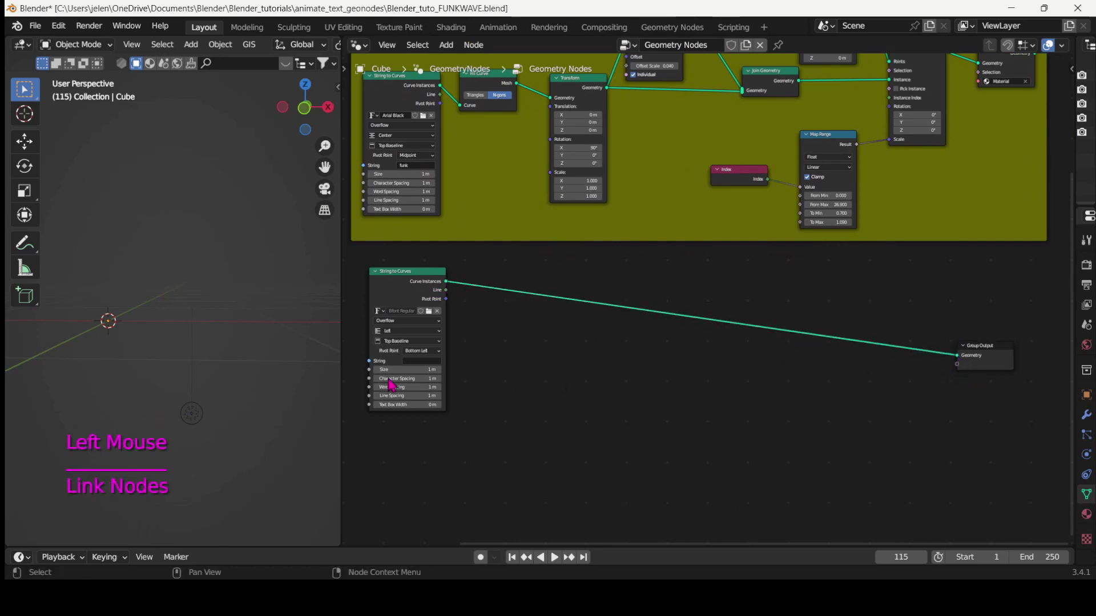
- Set the new String to Curves node's text to "strange"
click(423, 358)
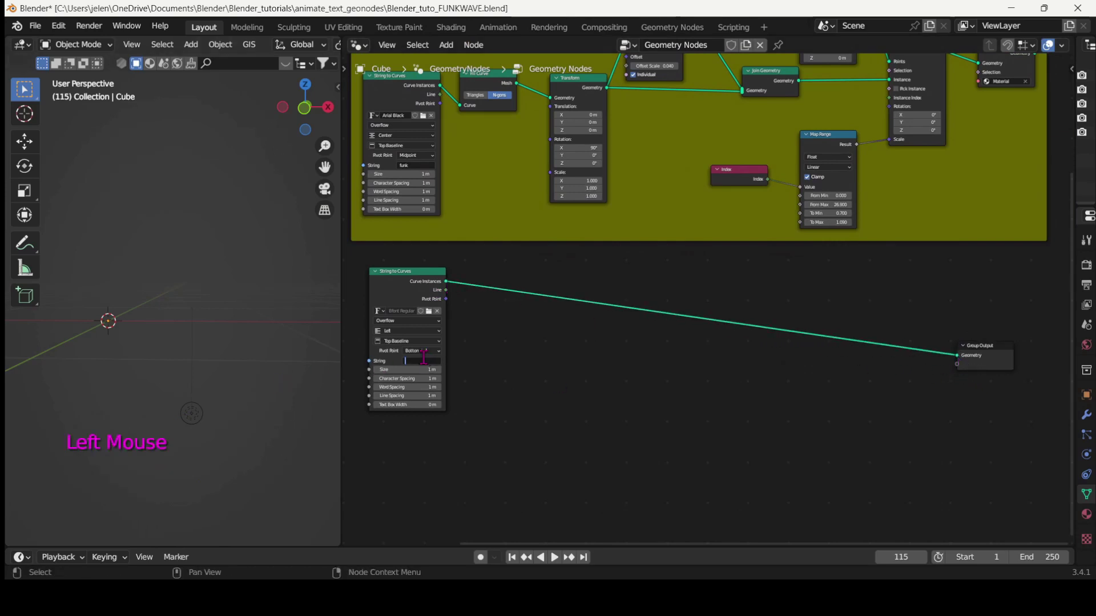
key(BackSpace)
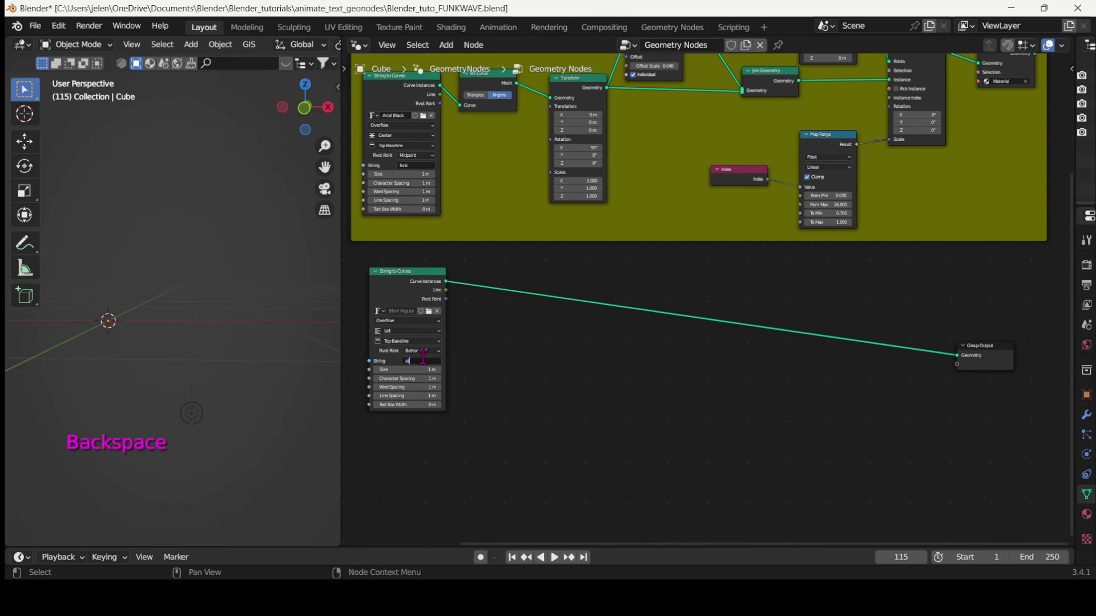
text(strange)
key(Return)
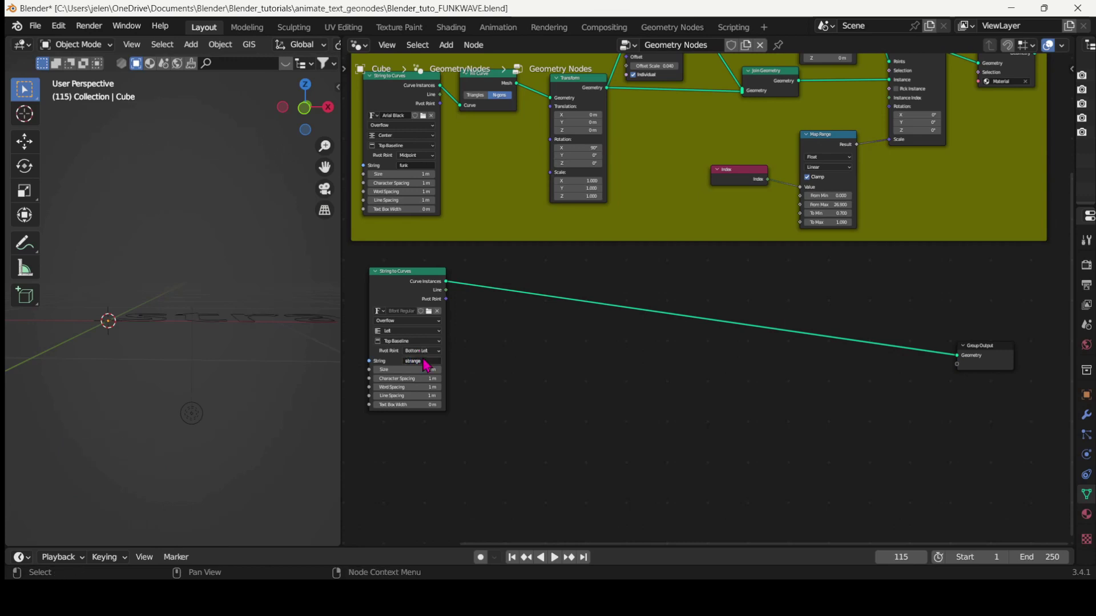
- Set the horizontal alignment of the "strange" String to Curves node to Center
middle_drag(238, 276, 159, 365)
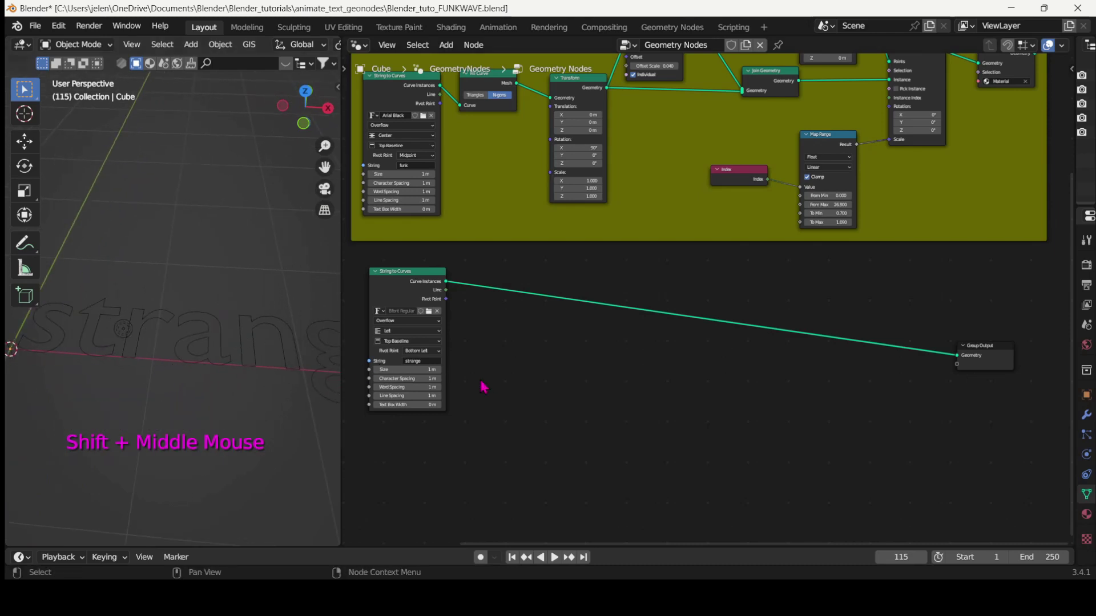
middle_drag(499, 366, 572, 367)
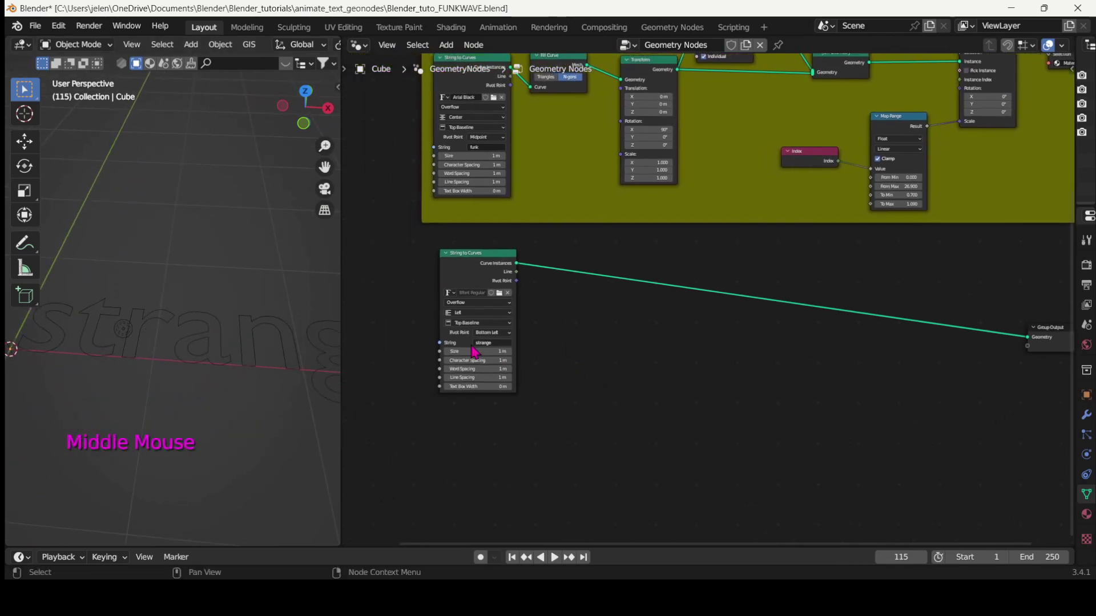
scroll(594, 381, up, 1)
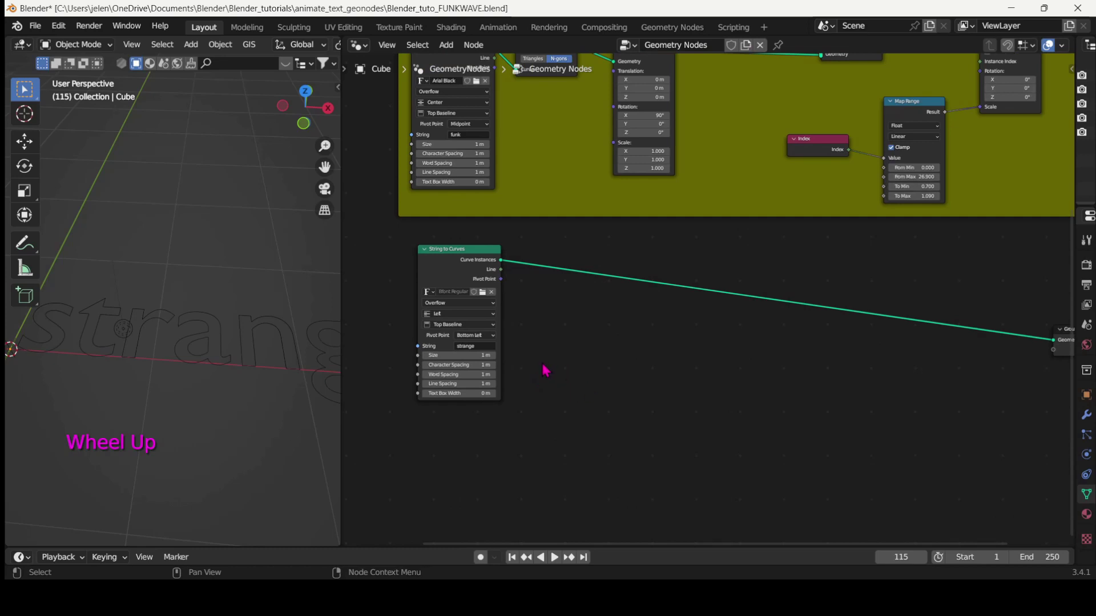
click(547, 375)
scroll(546, 375, up, 3)
middle_drag(530, 382, 624, 386)
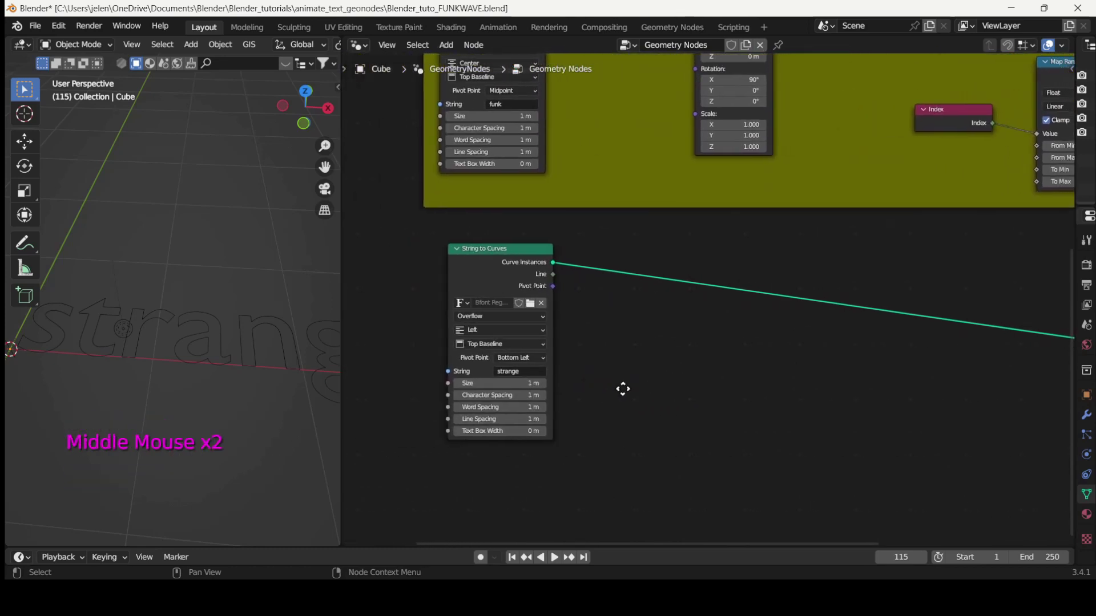
click(516, 262)
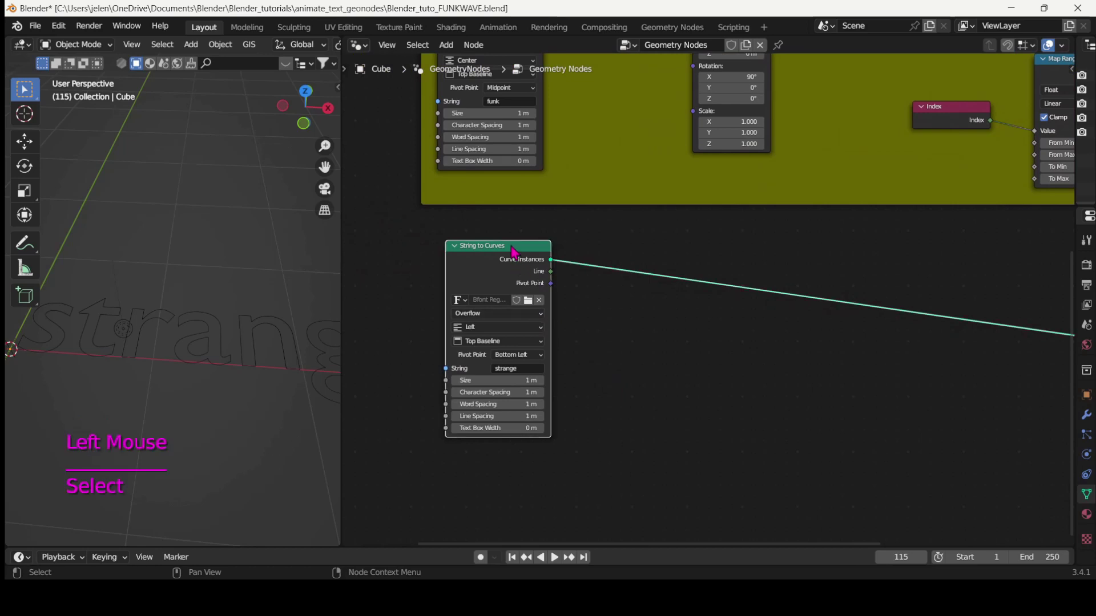
click(289, 358)
middle_drag(643, 438, 624, 425)
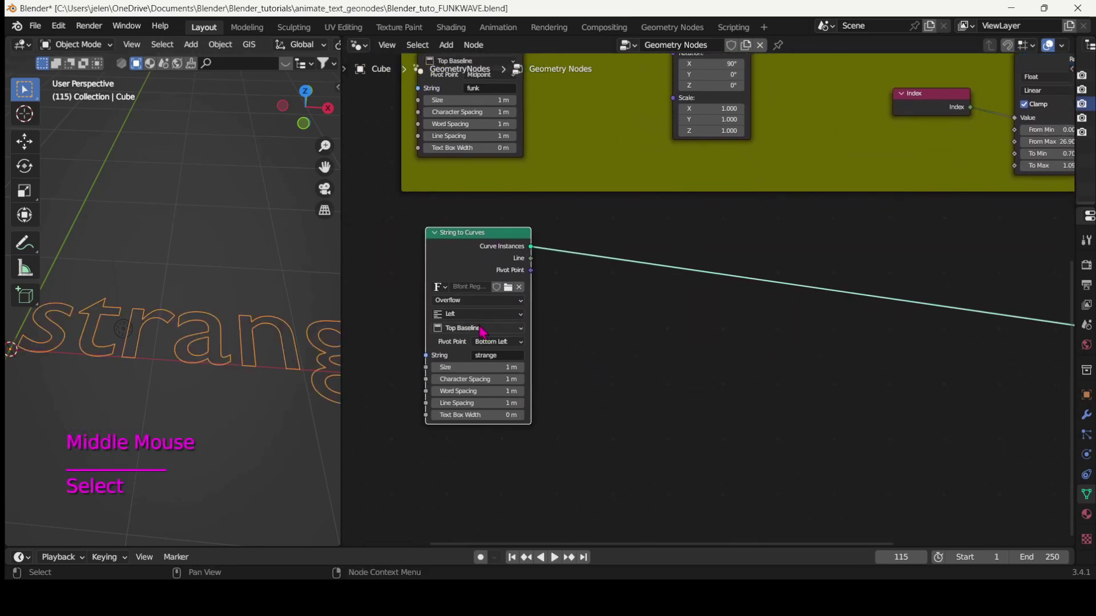
click(465, 315)
click(460, 339)
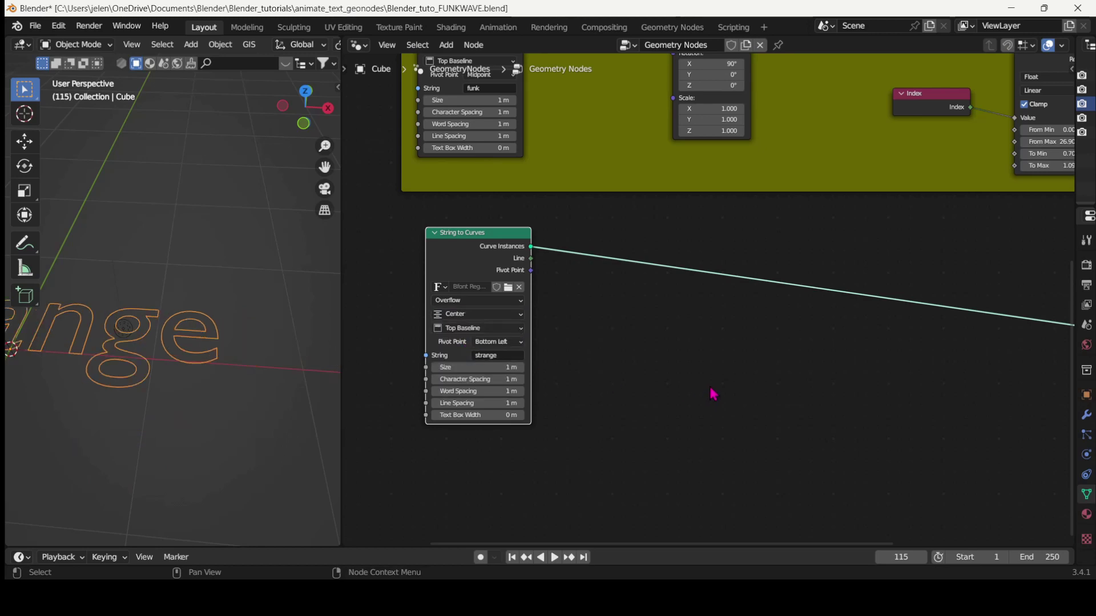
- Insert a Fill Curve node between the "strange" String to Curves node and the Group Output, set to N-gons
scroll(696, 380, down, 1)
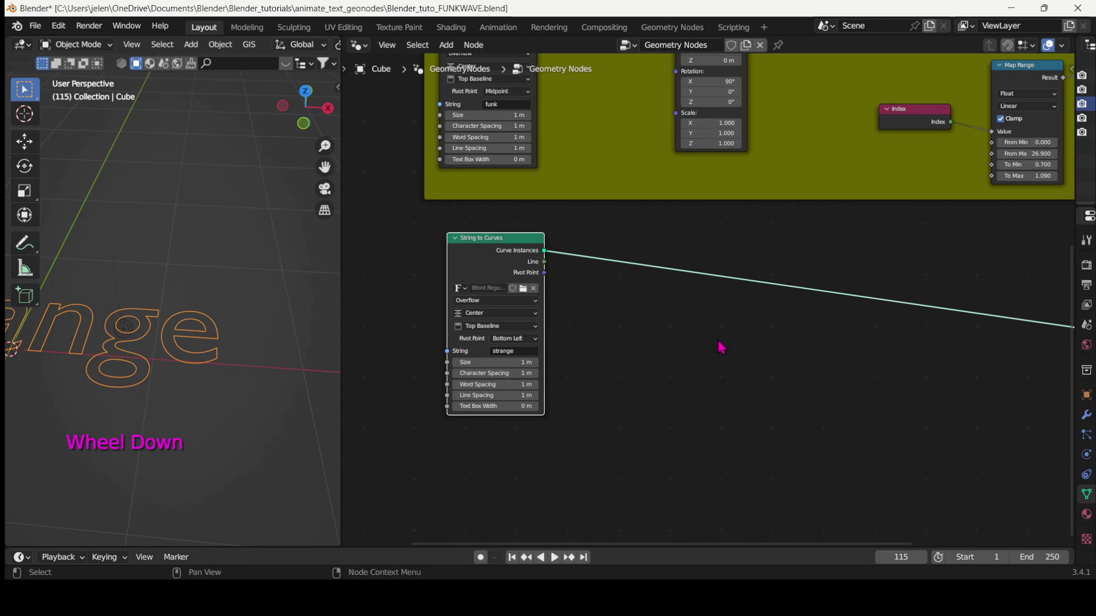
middle_drag(720, 347, 594, 412)
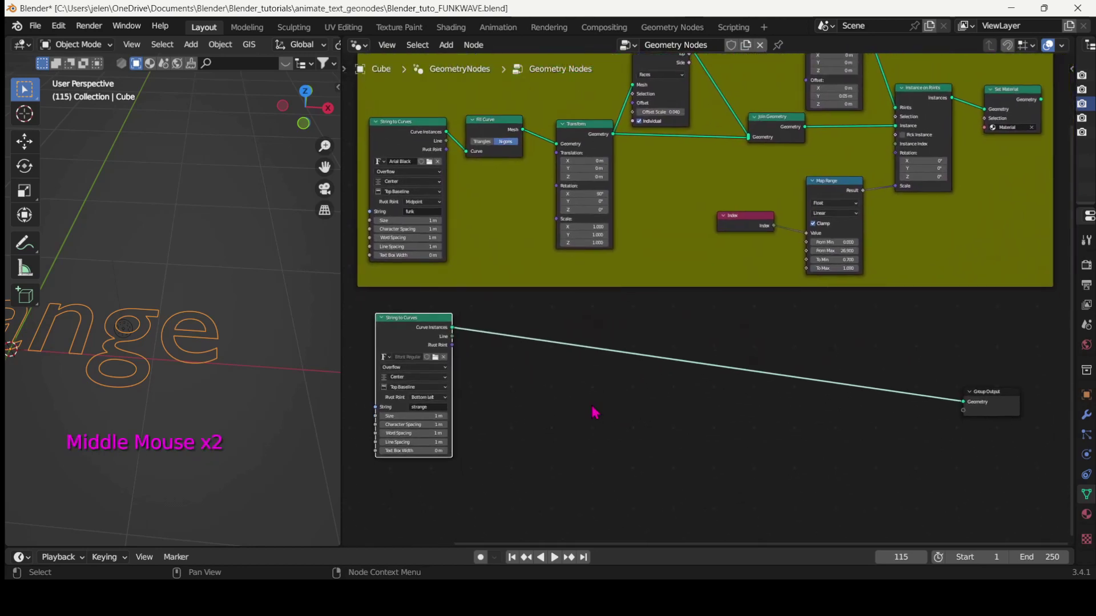
key(shift+a)
click(553, 247)
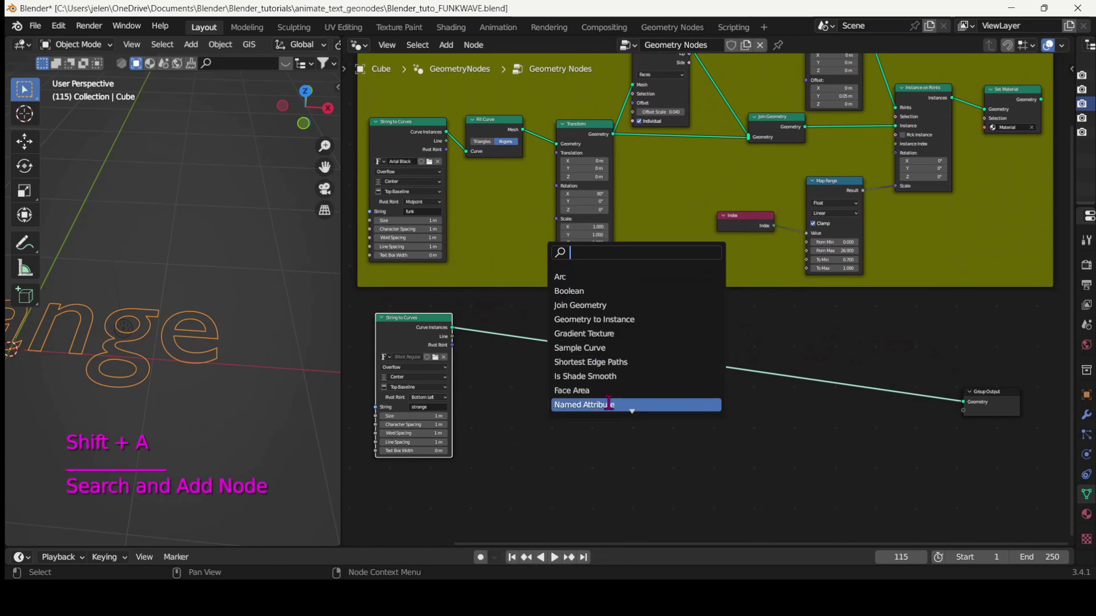
text(fill)
key(Return)
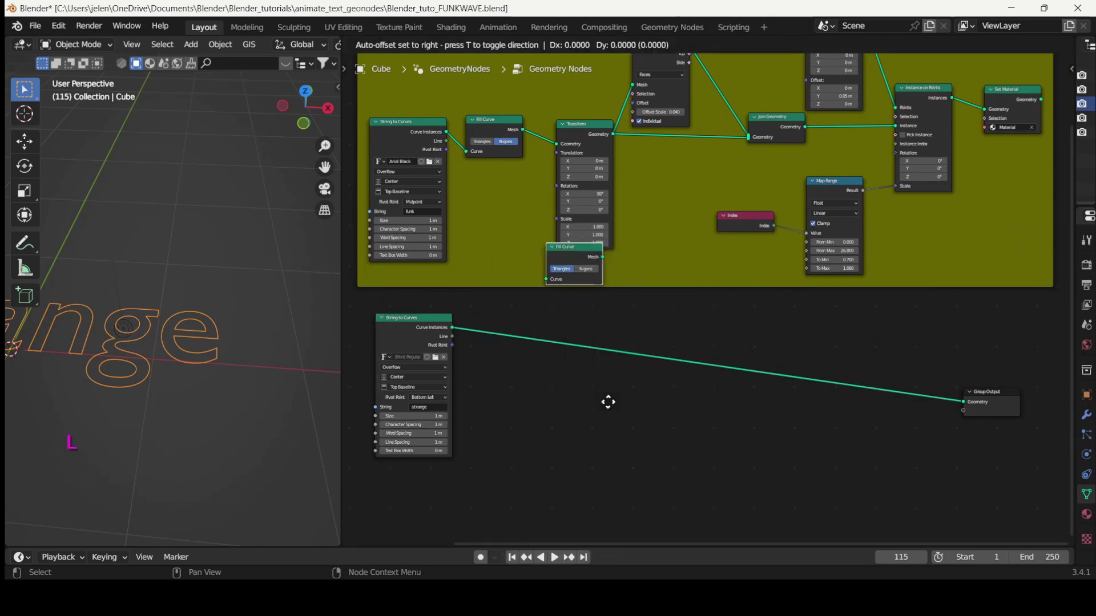
click(552, 468)
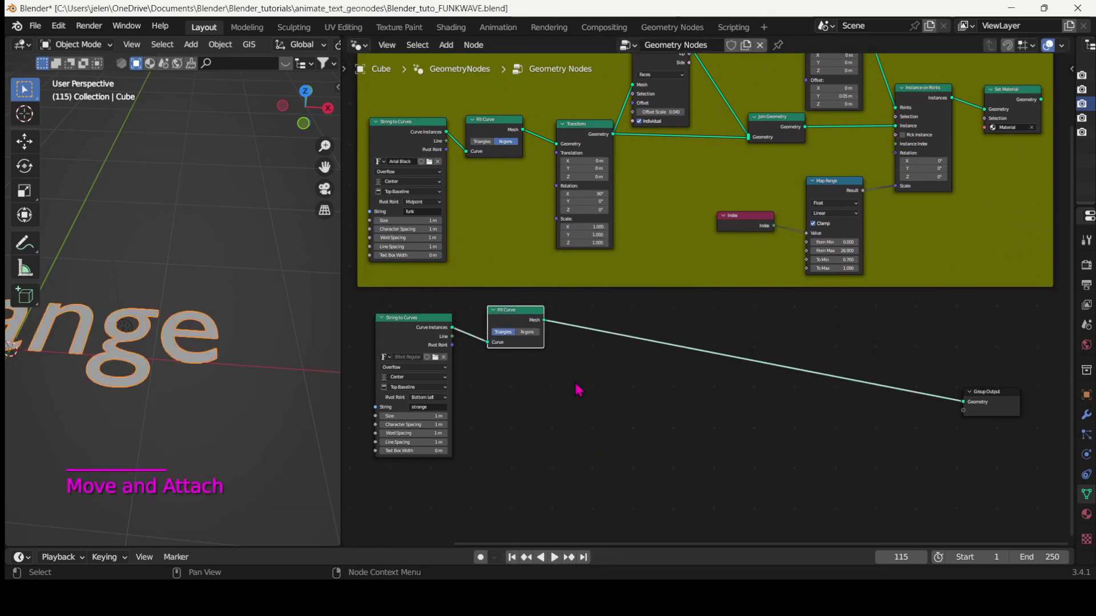
click(537, 335)
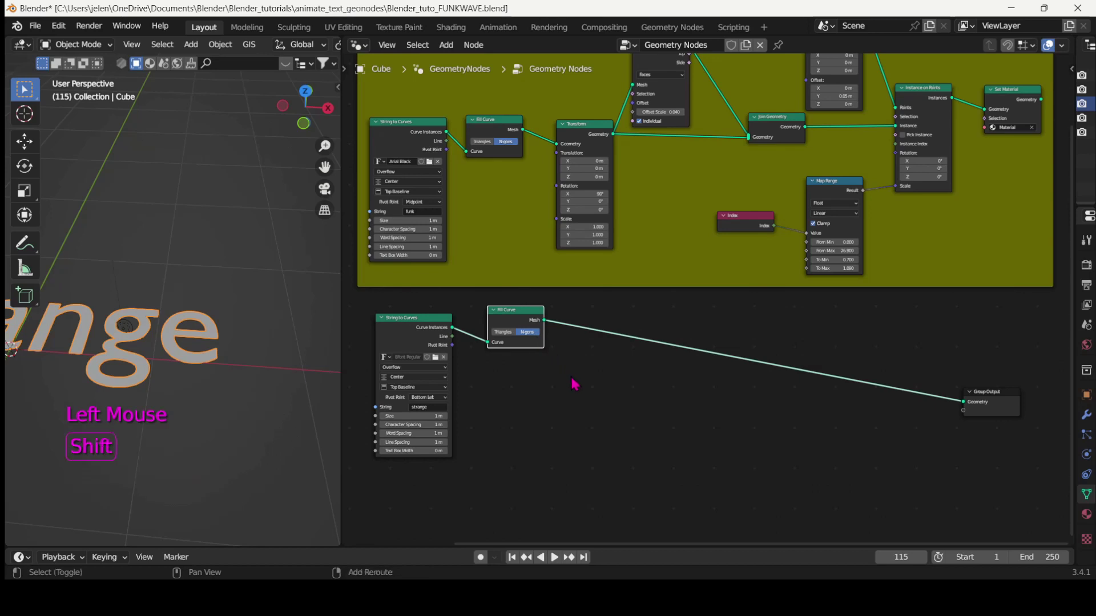
- Insert a Transform node between the "strange" Fill Curve node and the Group Output, aligned neatly with its neighbouring nodes
key(shift+a)
click(540, 253)
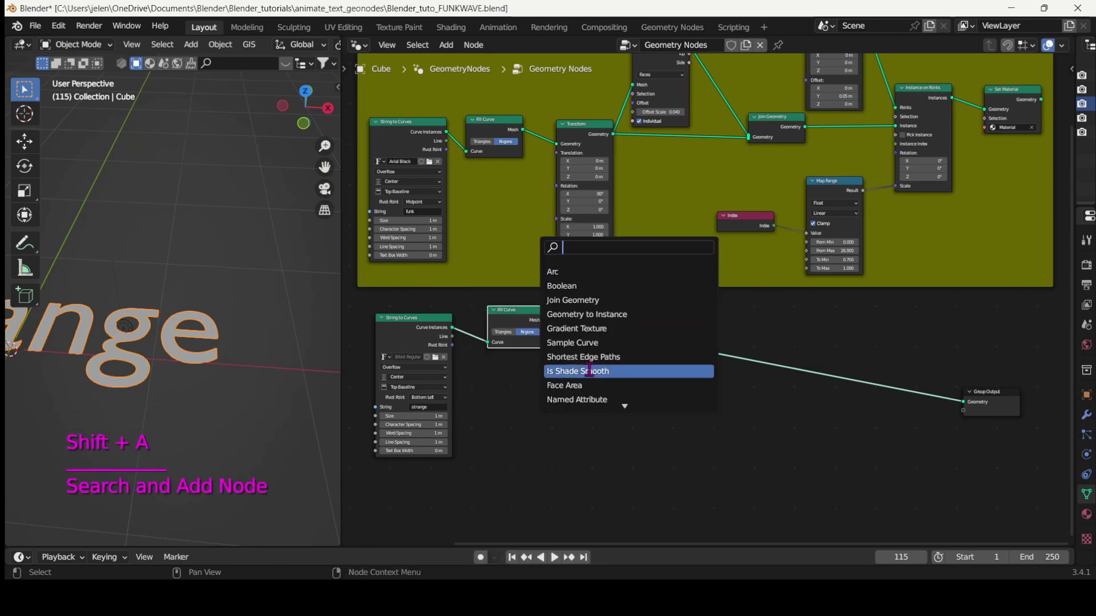
text(trans)
key(Return)
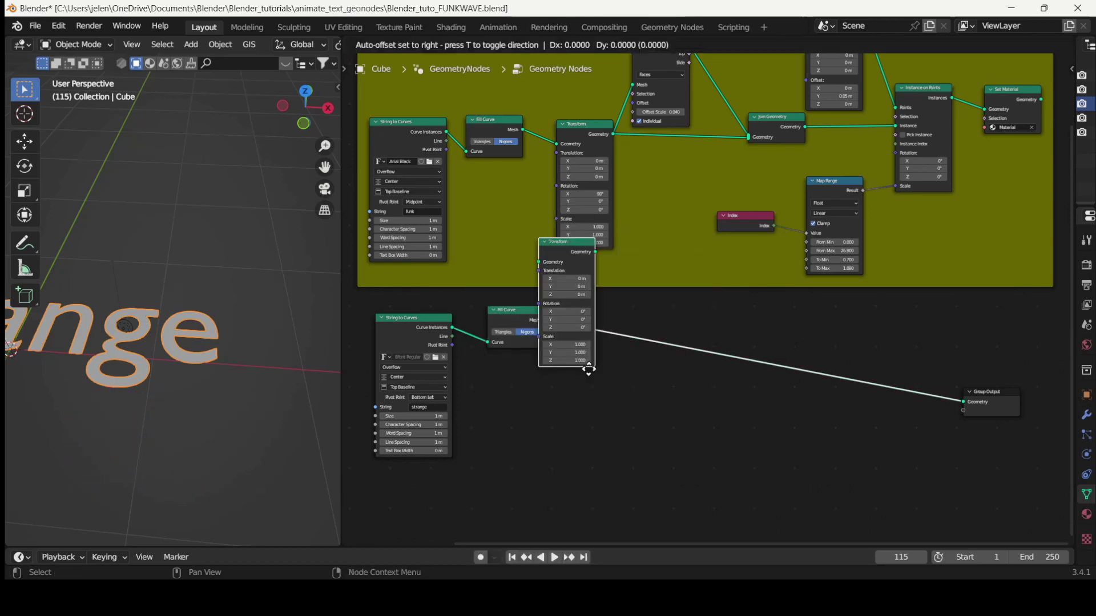
click(626, 421)
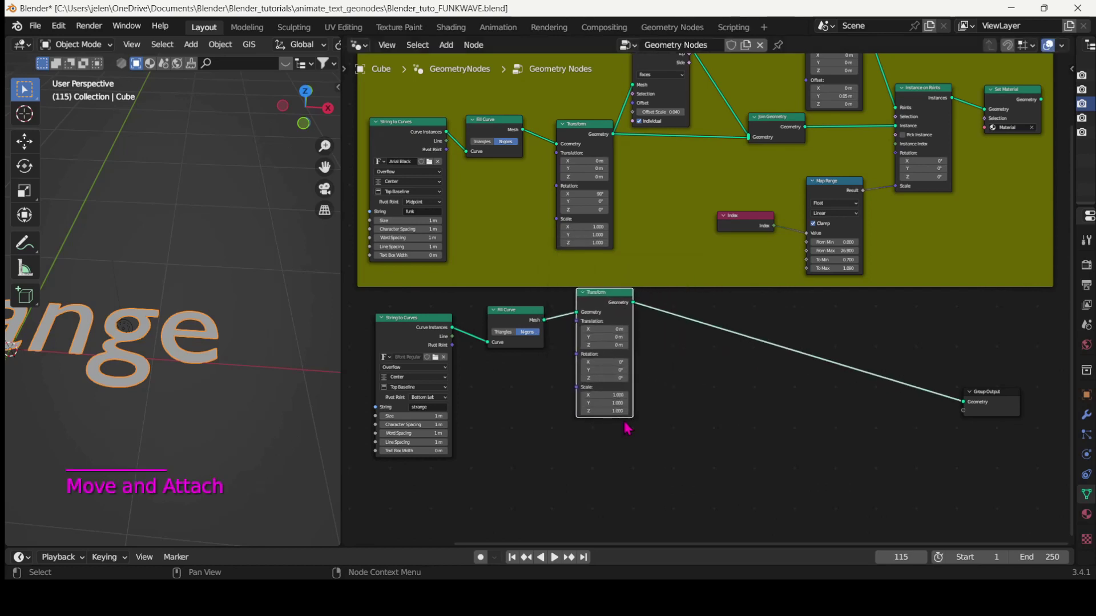
drag(615, 301, 609, 315)
drag(435, 312, 441, 310)
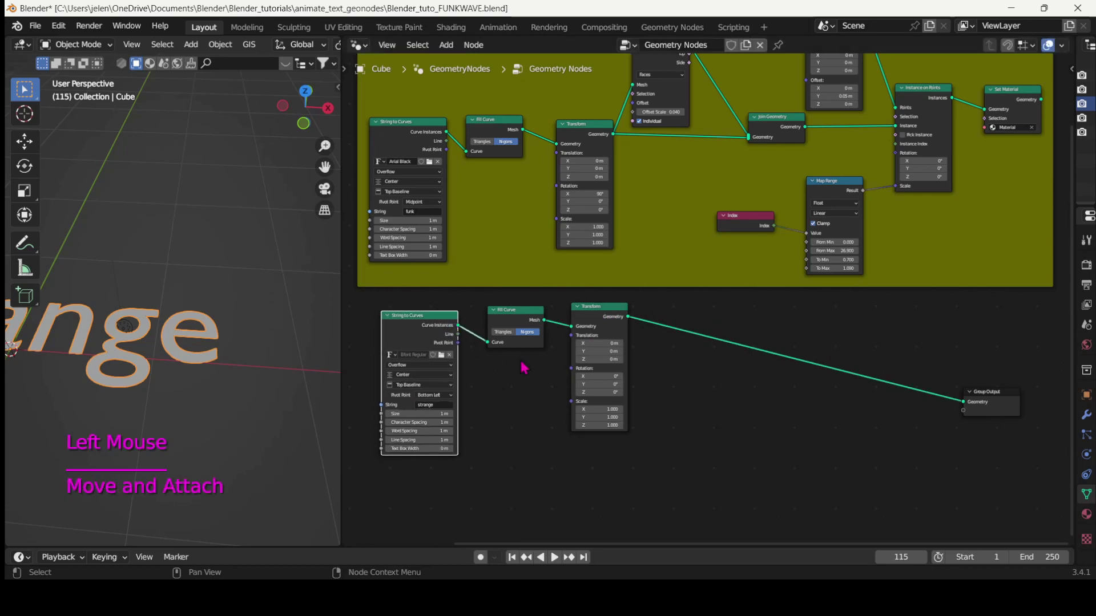
- Insert an Extrude Mesh node between the "strange" Transform node and the Group Output
click(707, 419)
key(shift+a)
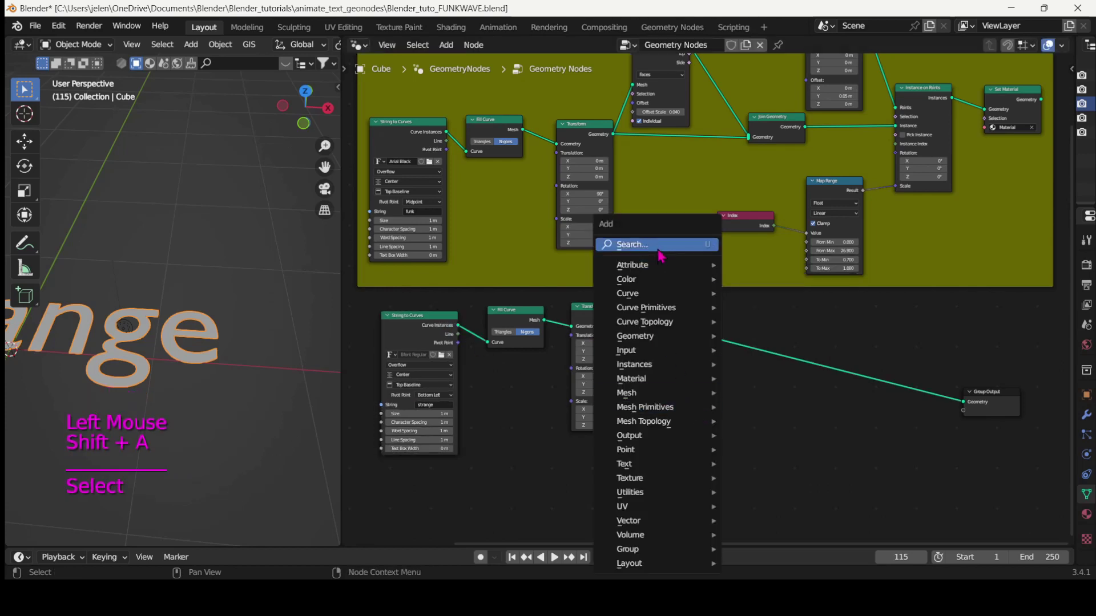
click(632, 244)
text(extrz)
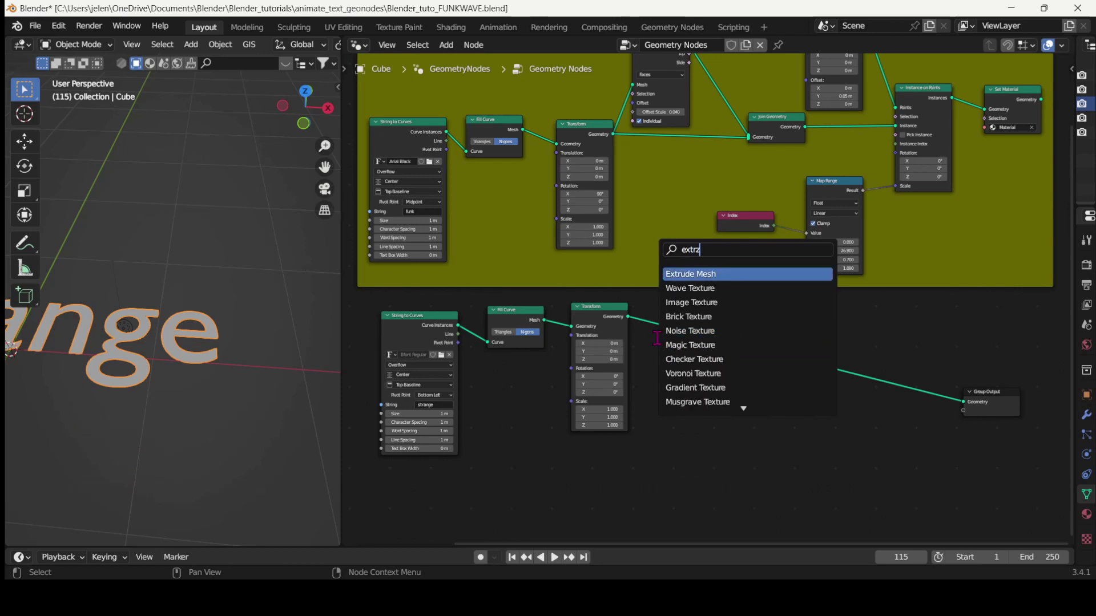
key(BackSpace)
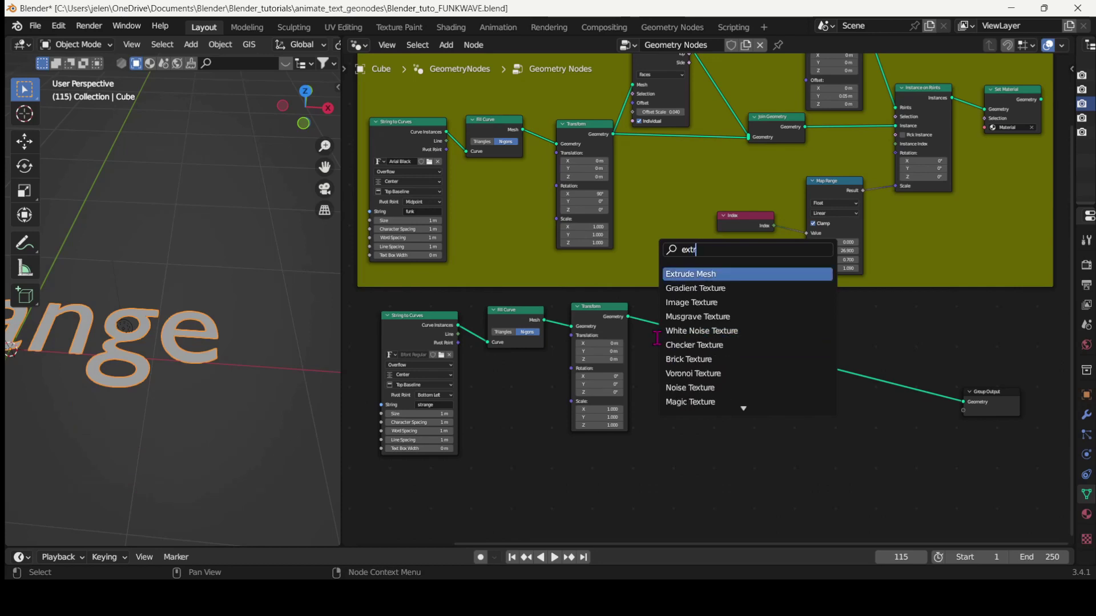
key(Return)
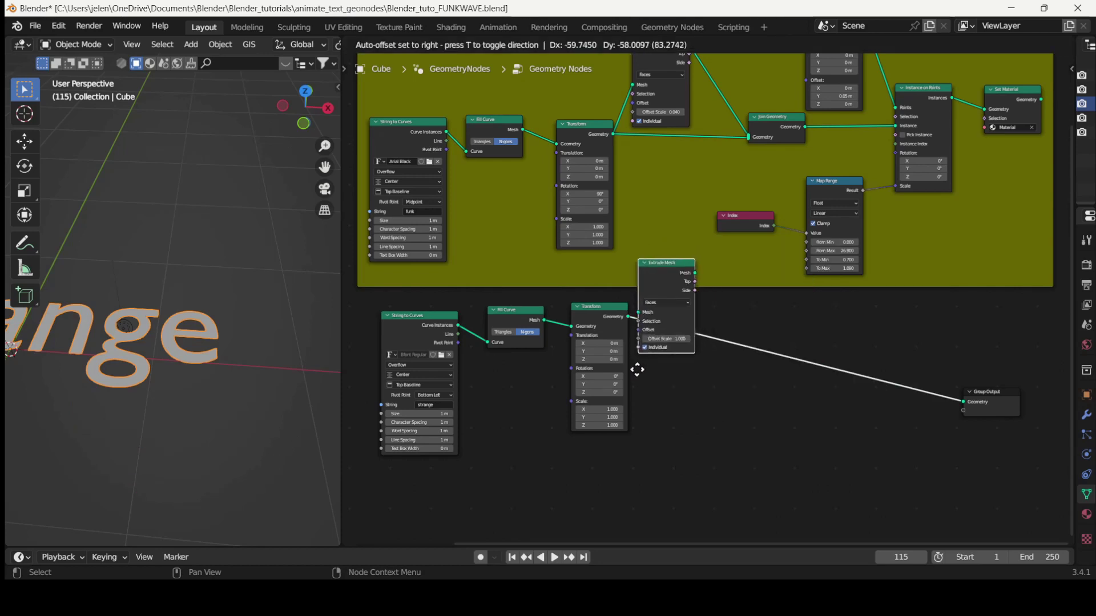
click(659, 403)
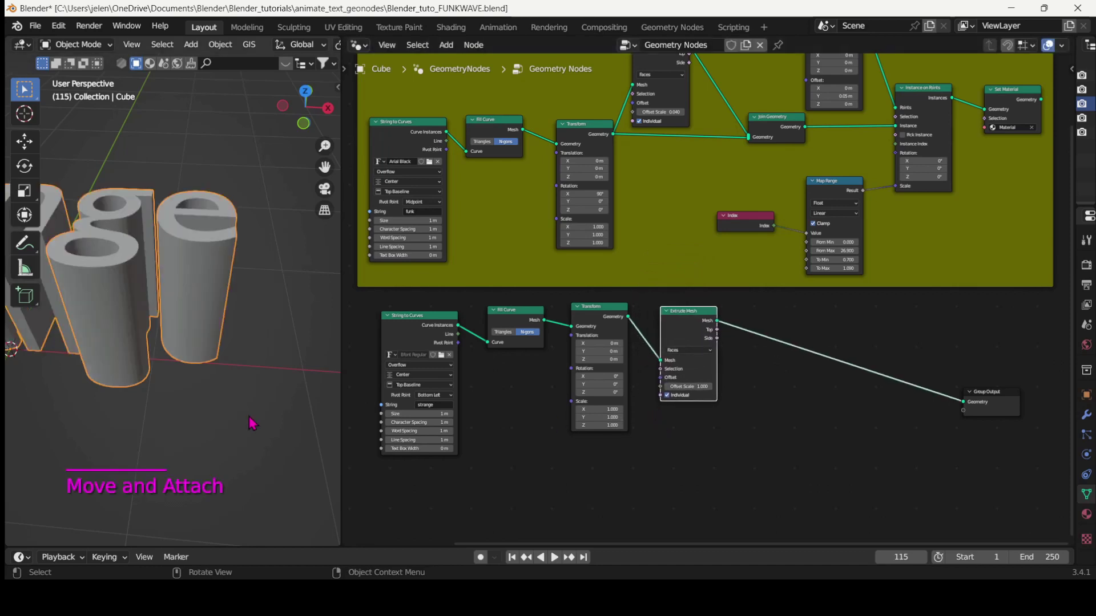
- Widen the 3D viewport and set the "strange" Transform node's X rotation to 90° so the text stands upright
scroll(242, 411, down, 3)
shift+middle_drag(234, 400, 237, 422)
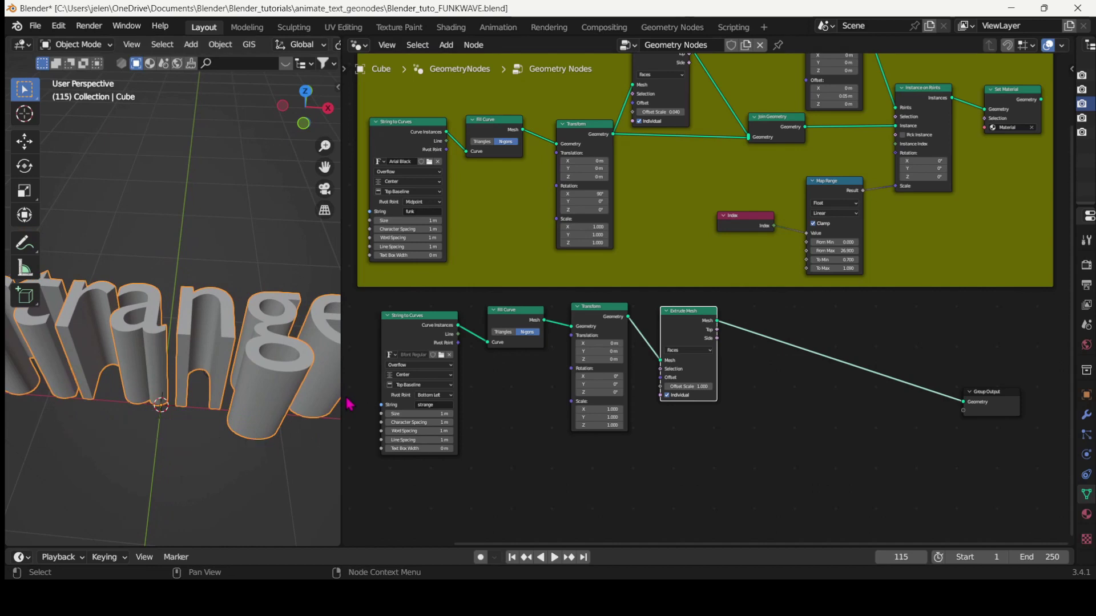
drag(341, 396, 618, 396)
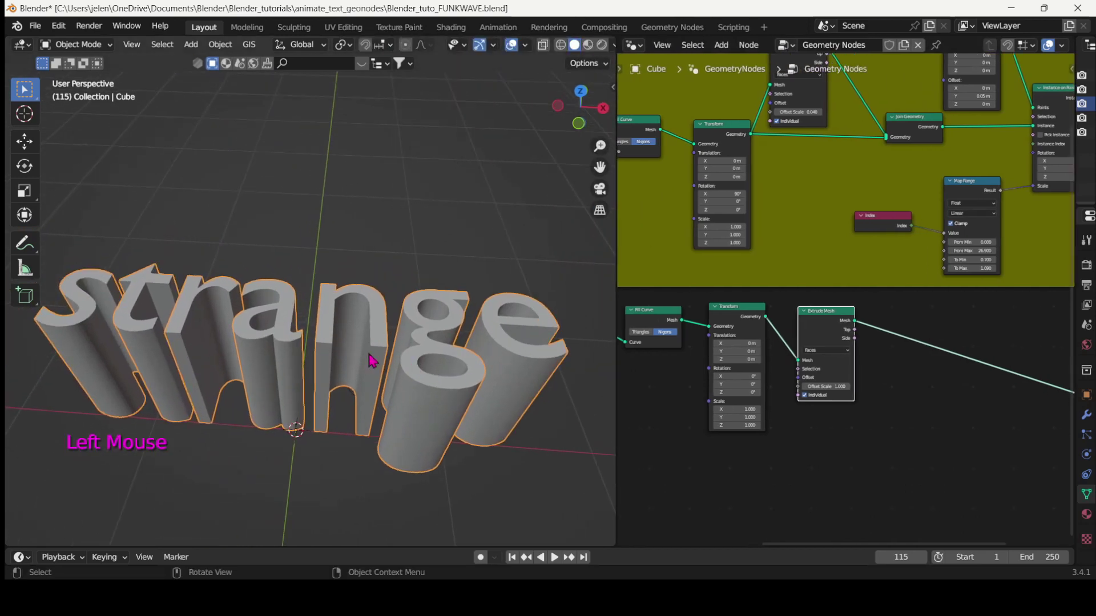
middle_drag(358, 347, 361, 370)
shift+middle_drag(362, 369, 357, 308)
click(736, 376)
text(9)
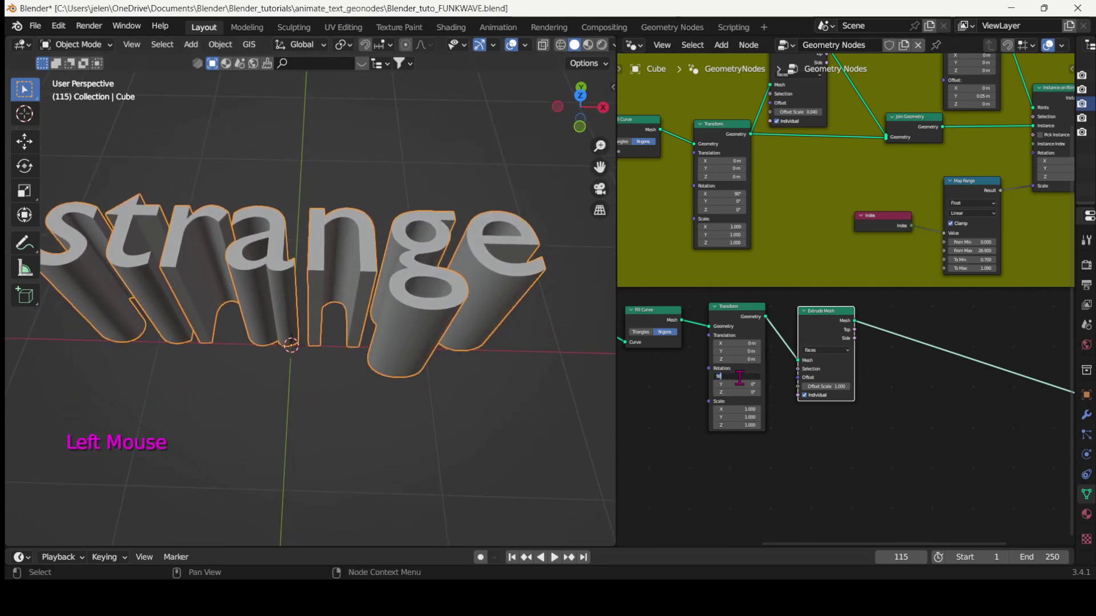
text(0)
key(Return)
middle_drag(477, 457, 391, 354)
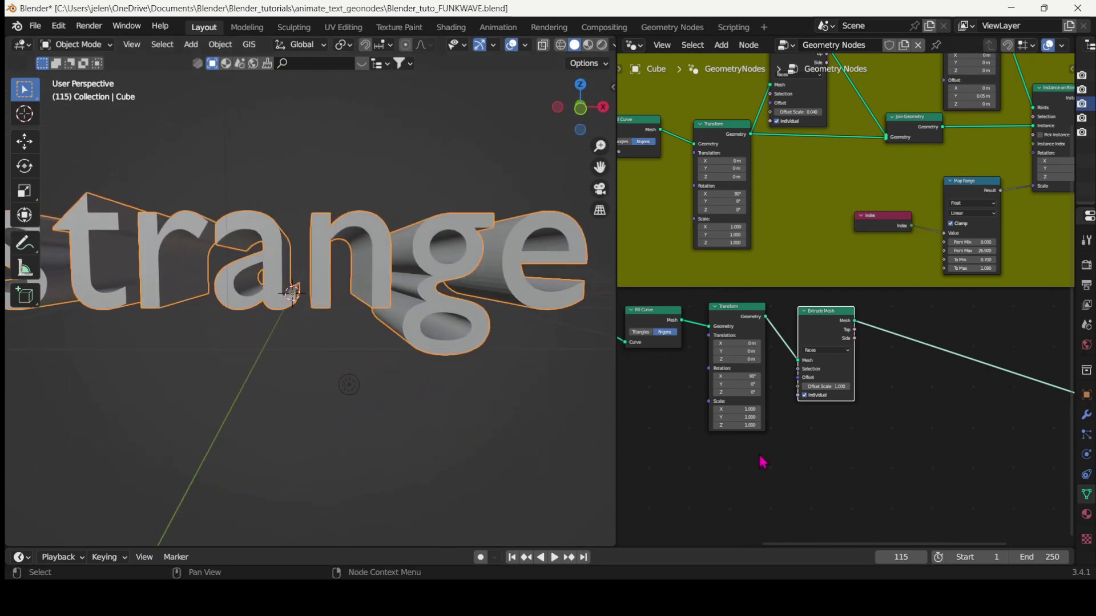
- Lower the new Extrude Mesh node, raise the Group Output, and insert a Join Geometry node between them
middle_drag(804, 458, 800, 448)
drag(835, 311, 849, 370)
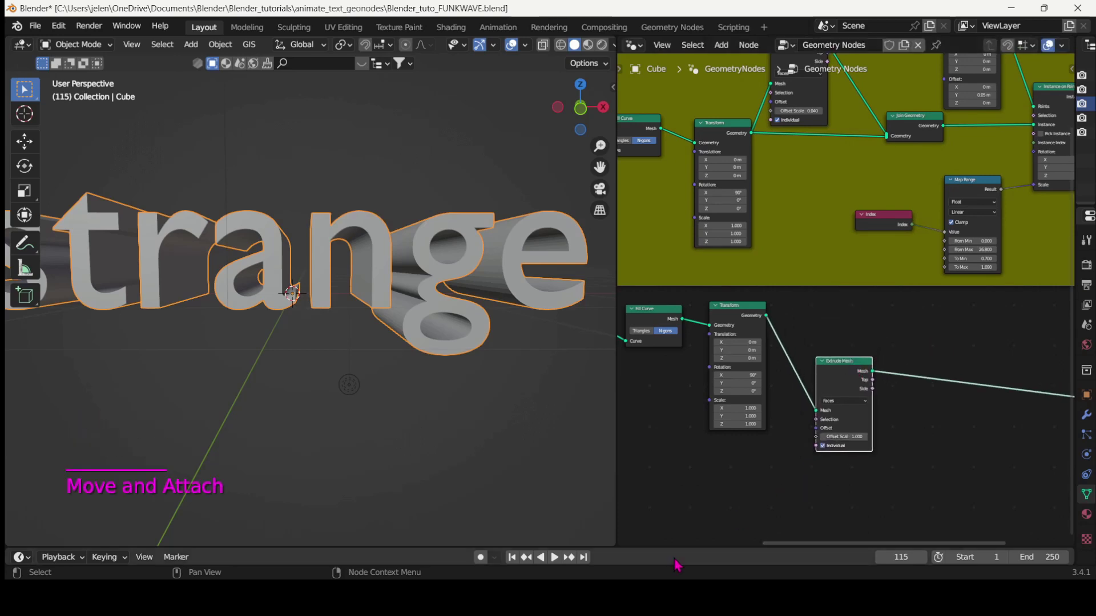
middle_drag(902, 506, 858, 440)
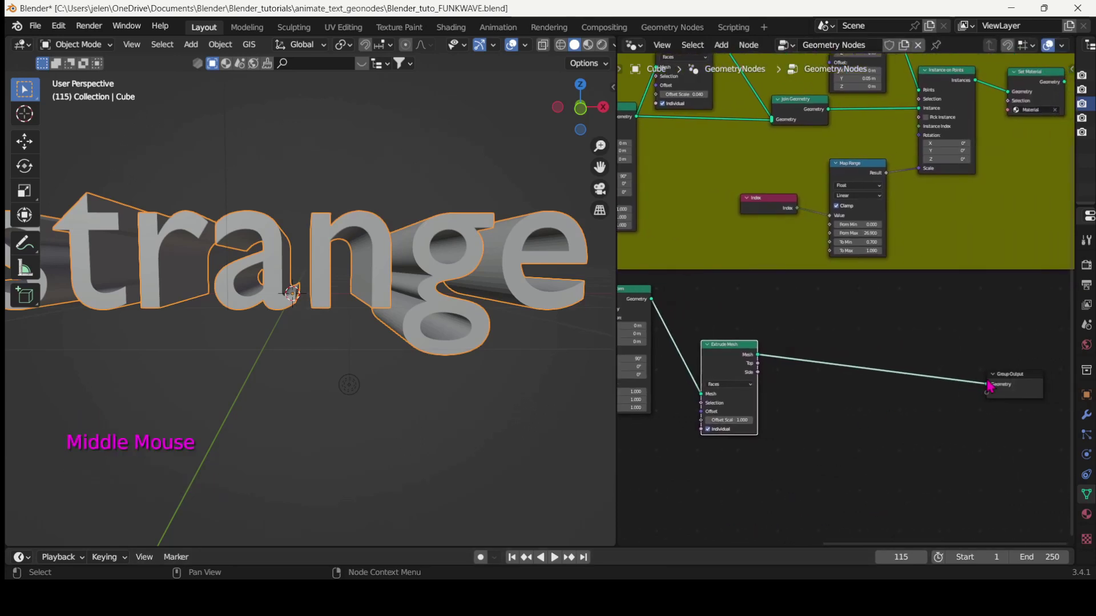
drag(989, 386, 999, 311)
click(881, 395)
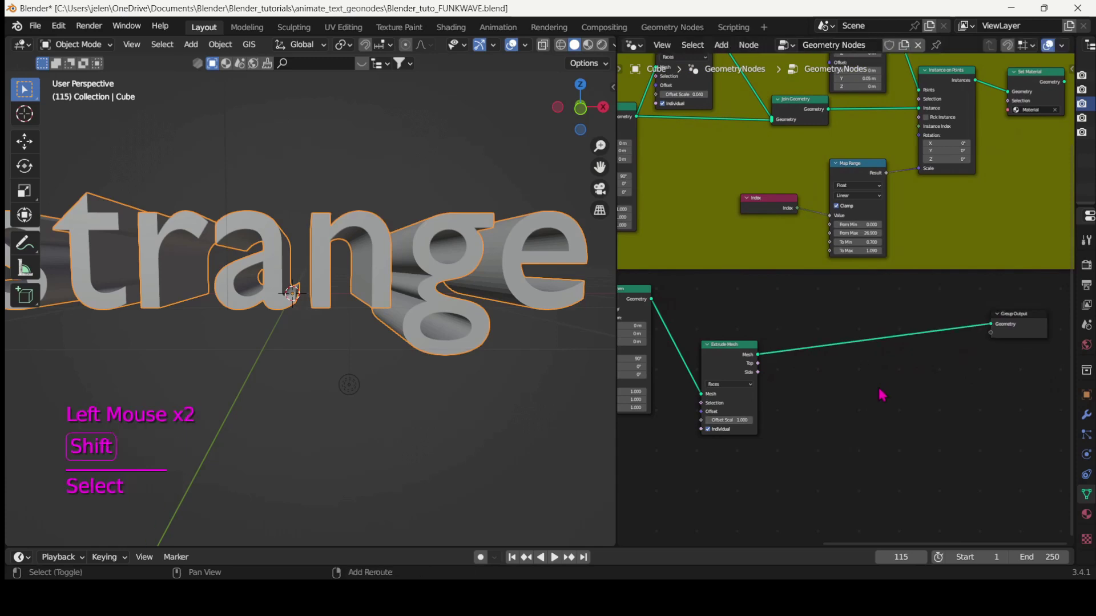
key(shift+a)
click(791, 245)
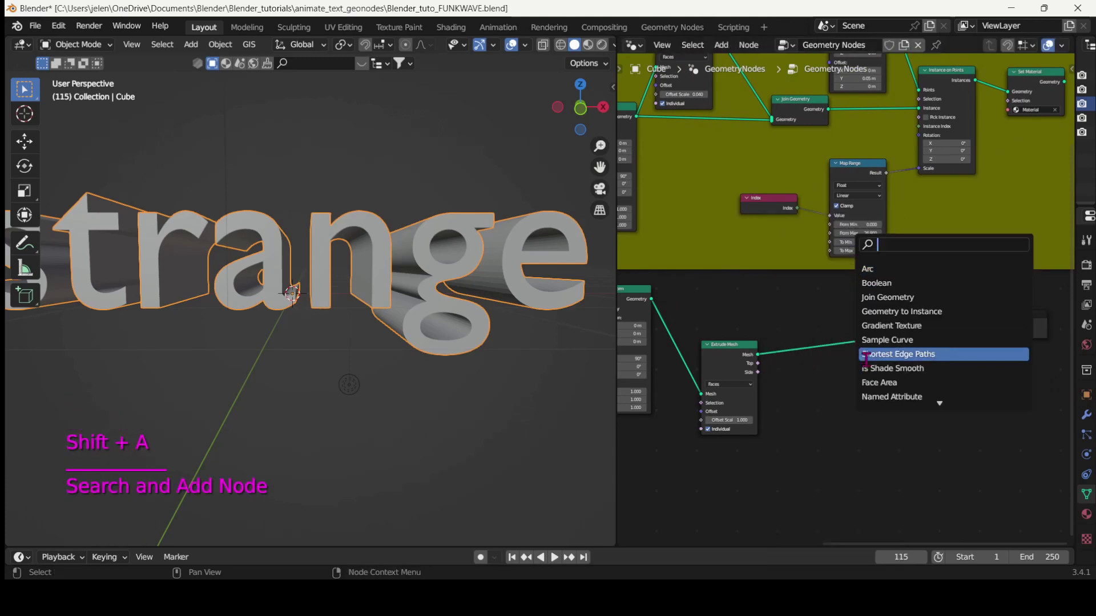
click(875, 297)
click(910, 382)
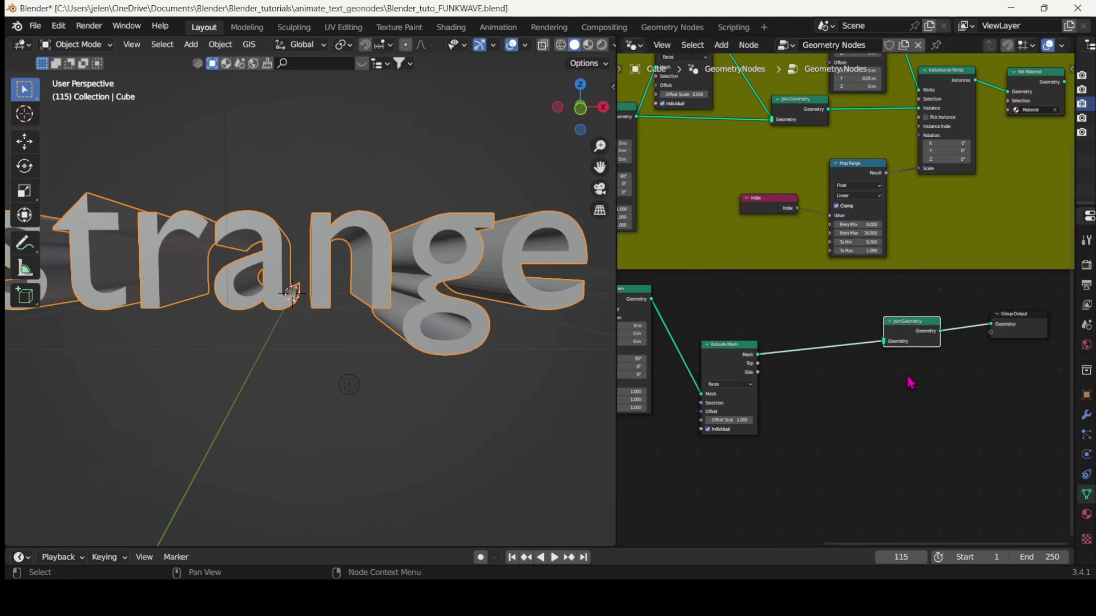
- Link the "strange" Transform node's Geometry output to the Join Geometry input as well, placing Extrude Mesh below that link
drag(652, 300, 884, 341)
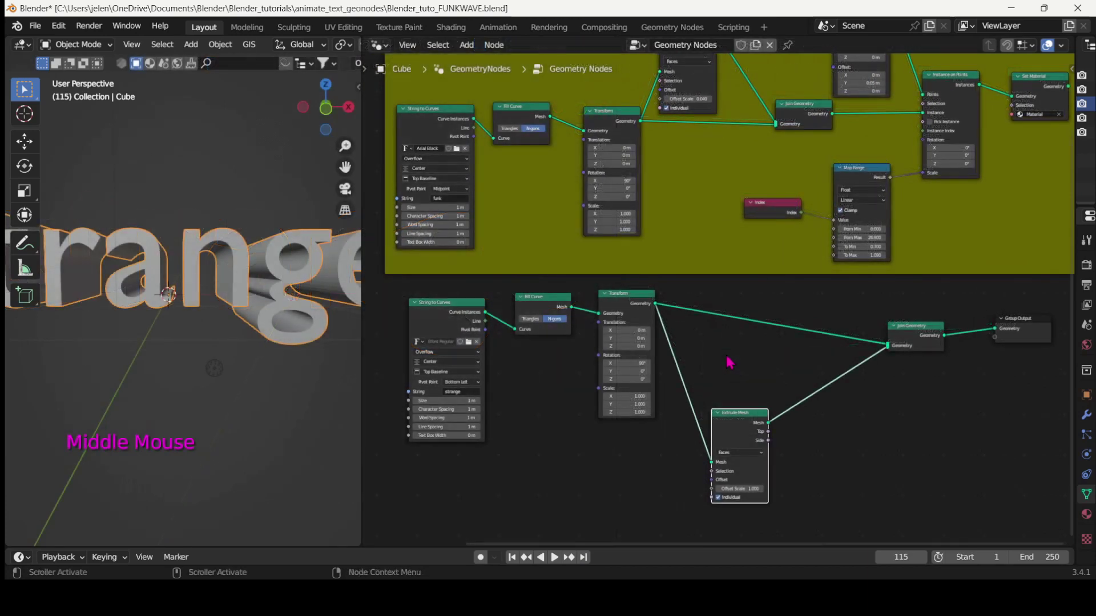
click(730, 416)
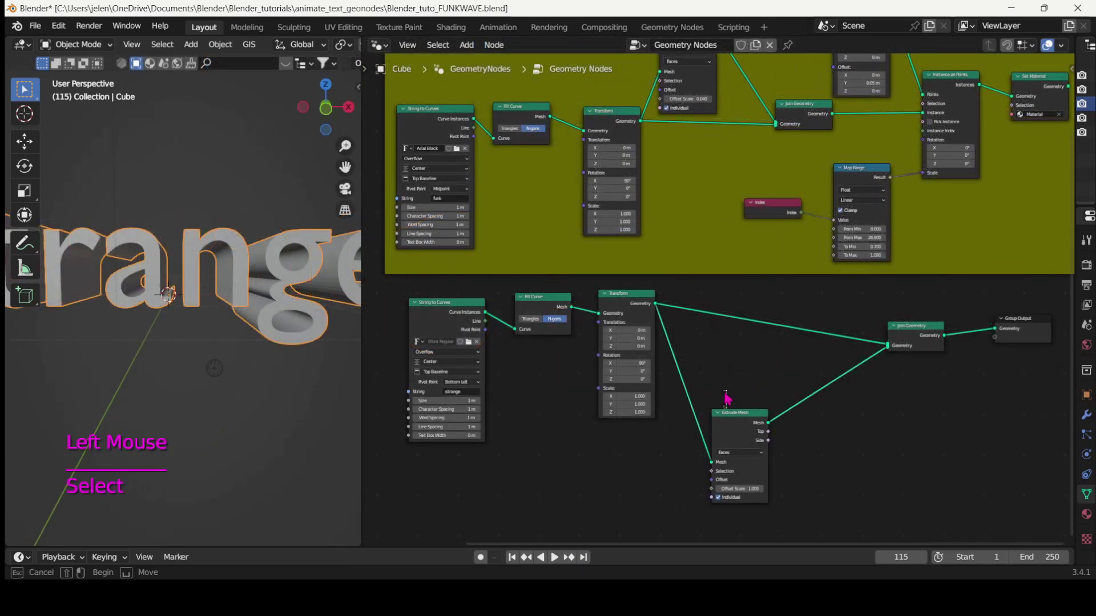
drag(727, 413, 729, 401)
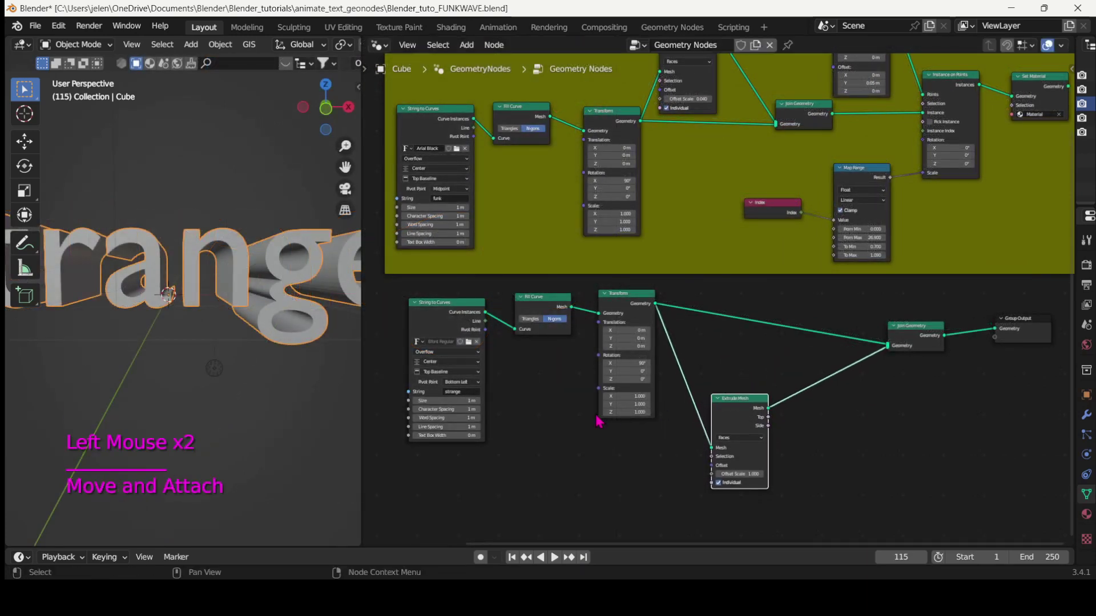
- Insert a Set Material node between Transform and Join Geometry, and a duplicate of it between Extrude Mesh and Join Geometry
scroll(567, 422, up, 1)
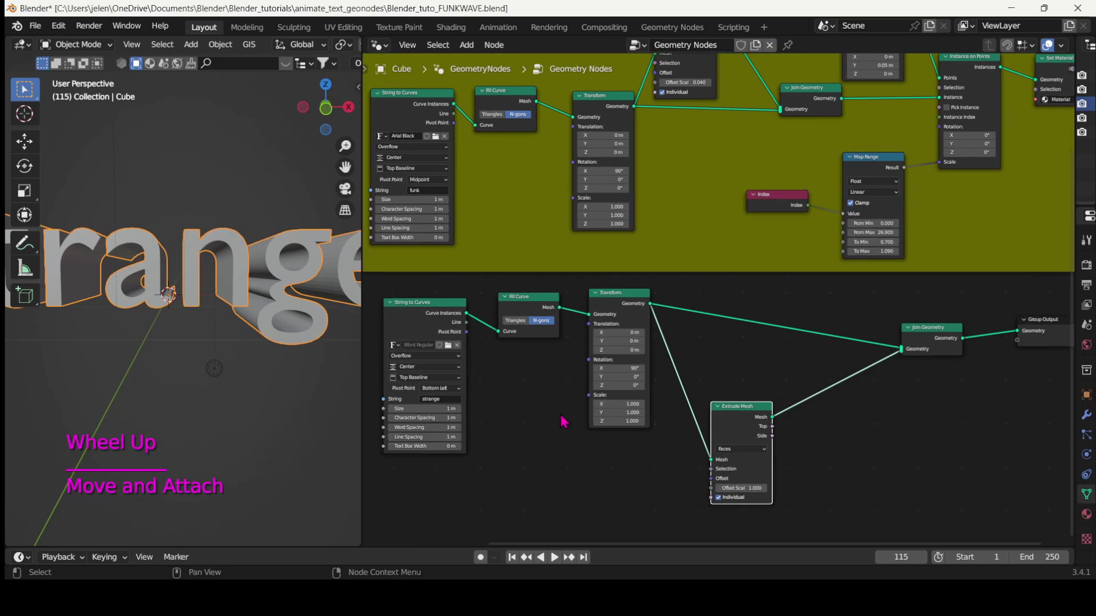
scroll(564, 421, up, 1)
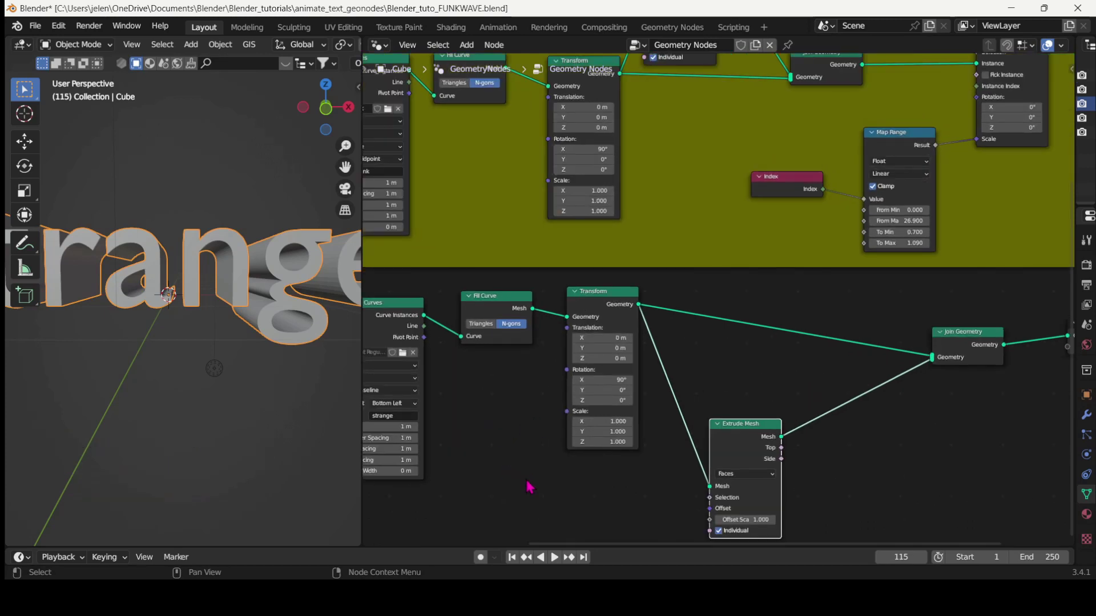
scroll(533, 494, up, 1)
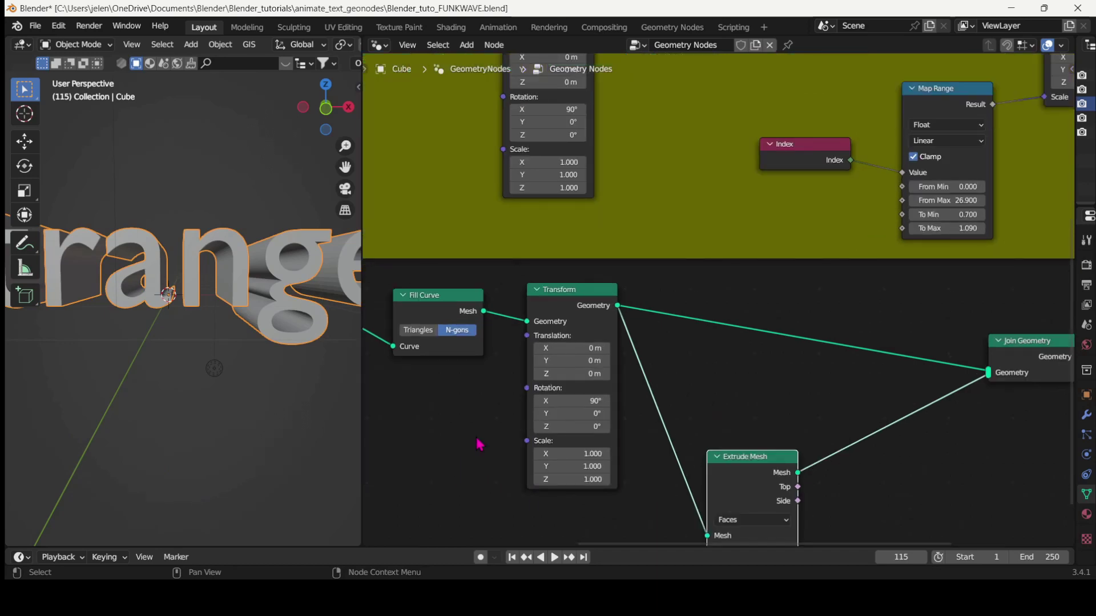
middle_drag(488, 431, 379, 315)
click(893, 442)
key(shift+a)
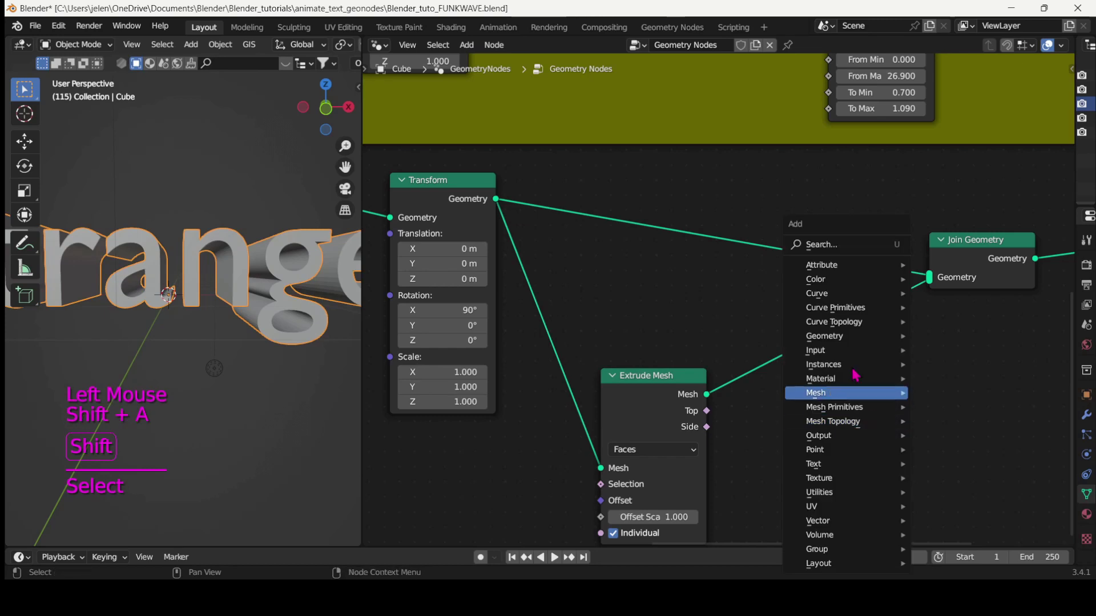
click(833, 245)
text(set)
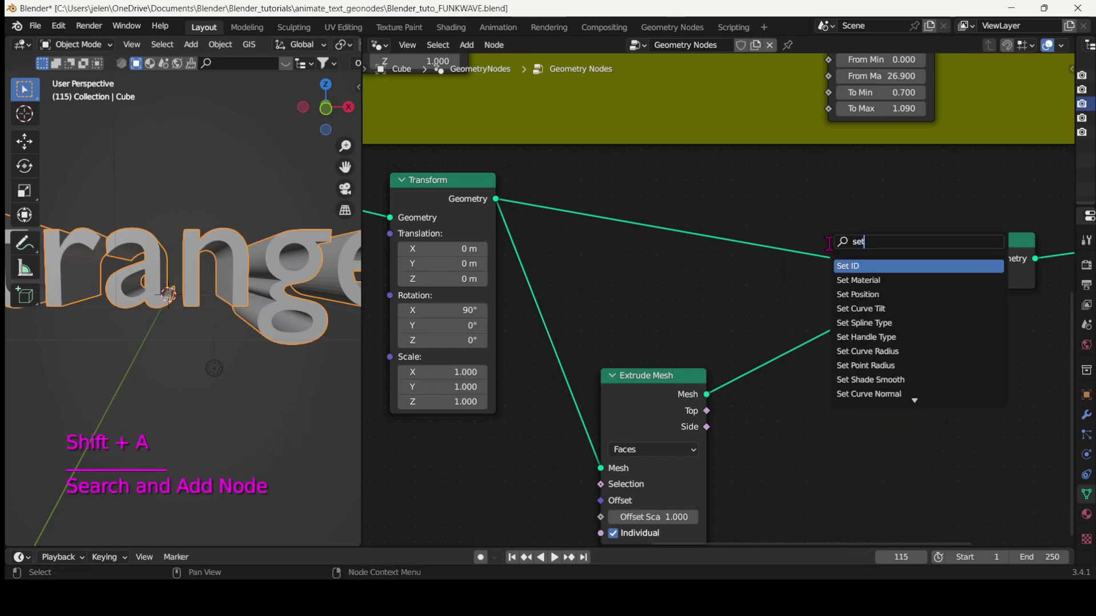
click(860, 281)
click(707, 276)
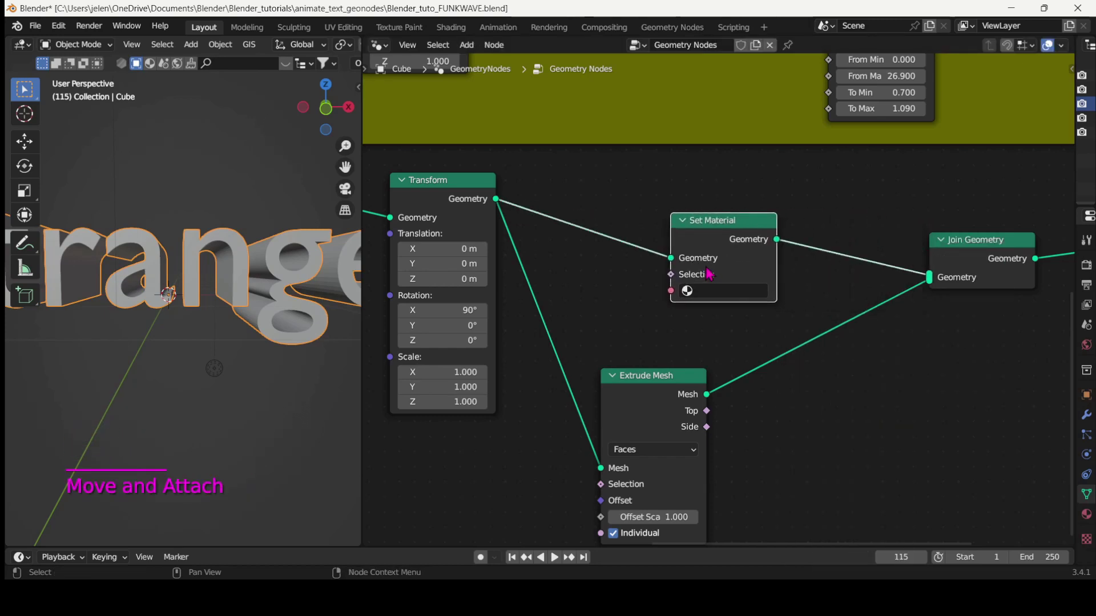
key(shift+d)
click(803, 381)
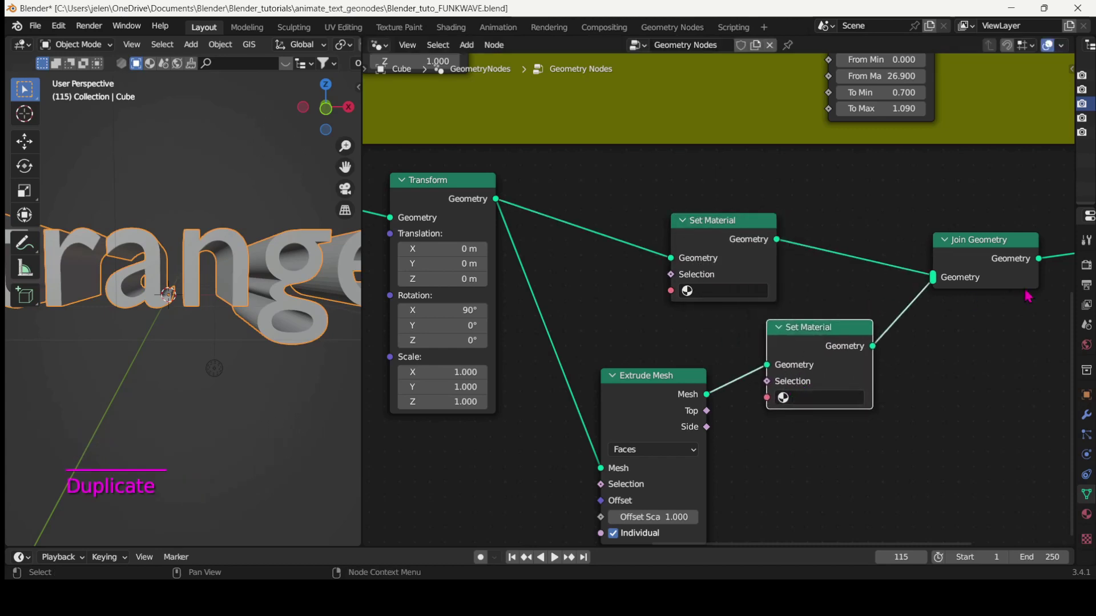
- Widen the properties editor and add a second material slot to the Cube with a new material named "Strange1"
drag(1074, 245, 711, 296)
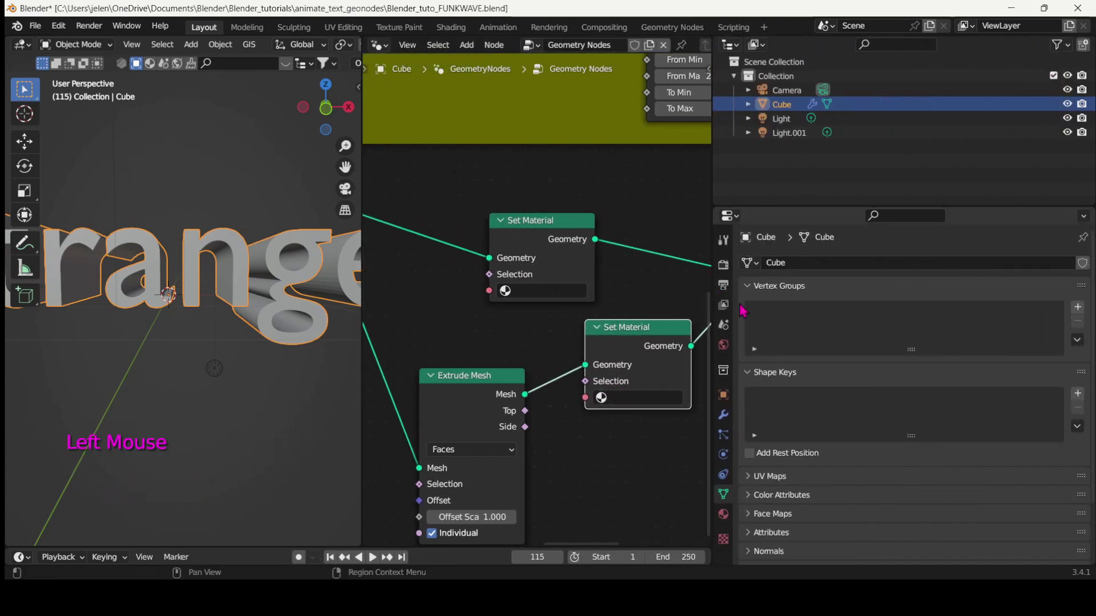
click(723, 514)
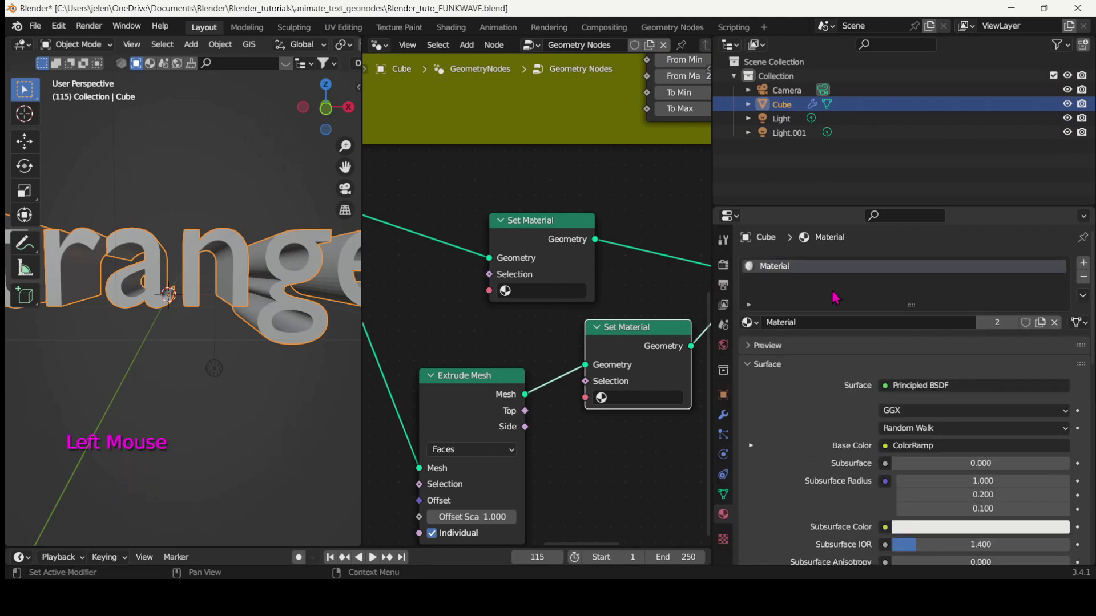
click(1077, 268)
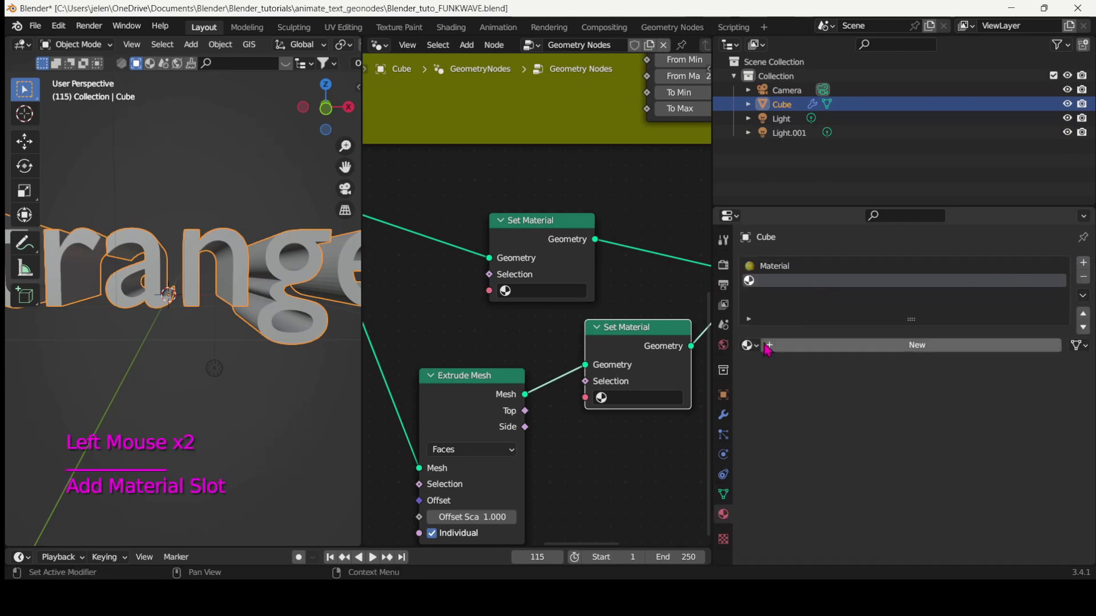
click(768, 346)
double_click(793, 280)
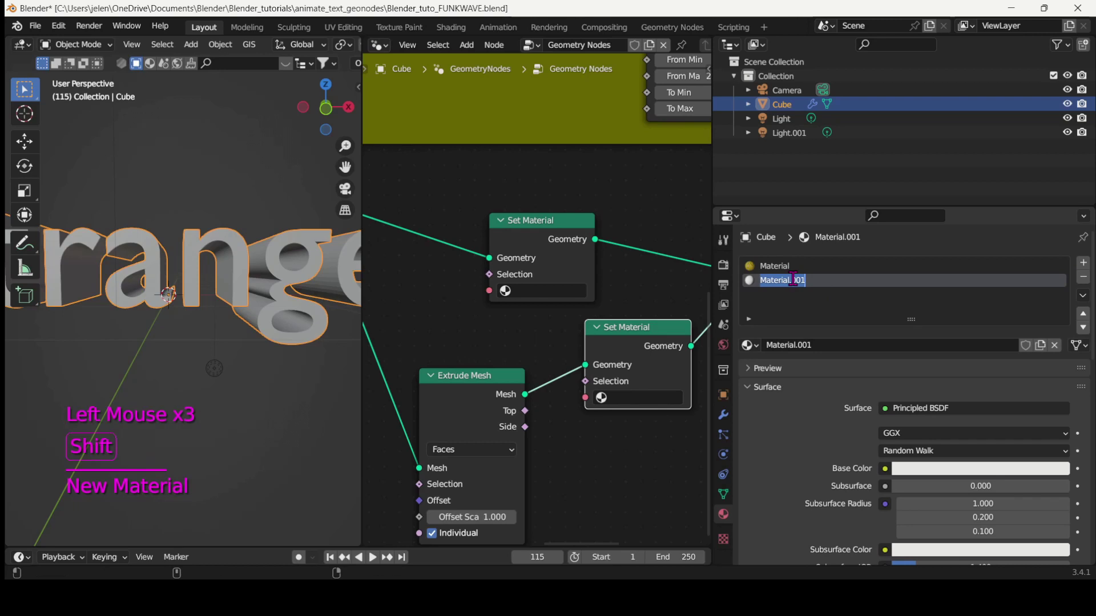
text(Strange1)
key(Return)
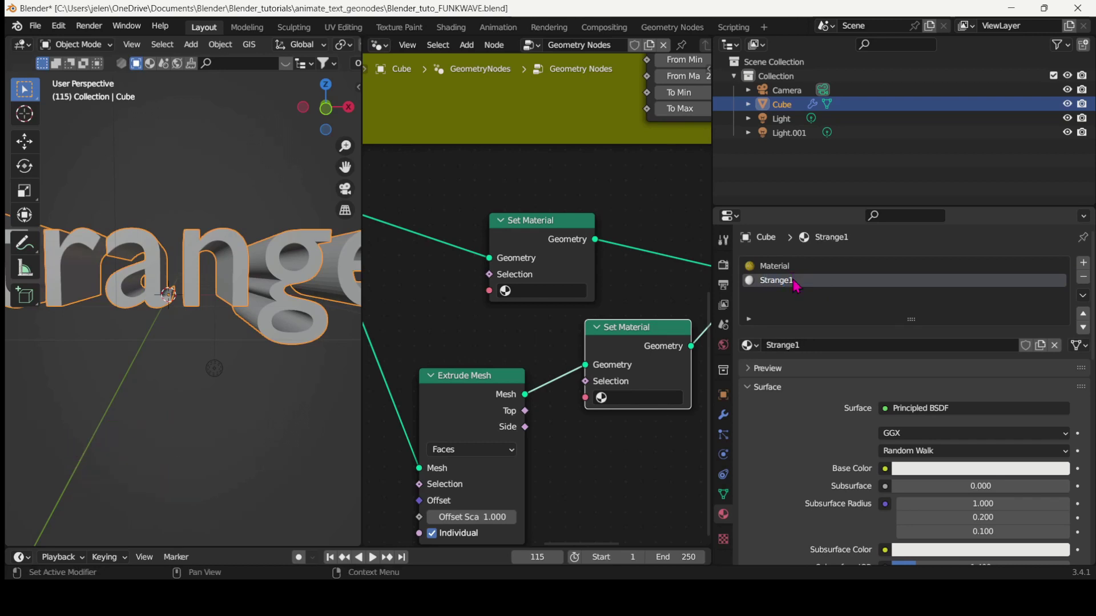
- Add a third material slot to the Cube with a new material named "Strange2"
click(1083, 263)
click(791, 344)
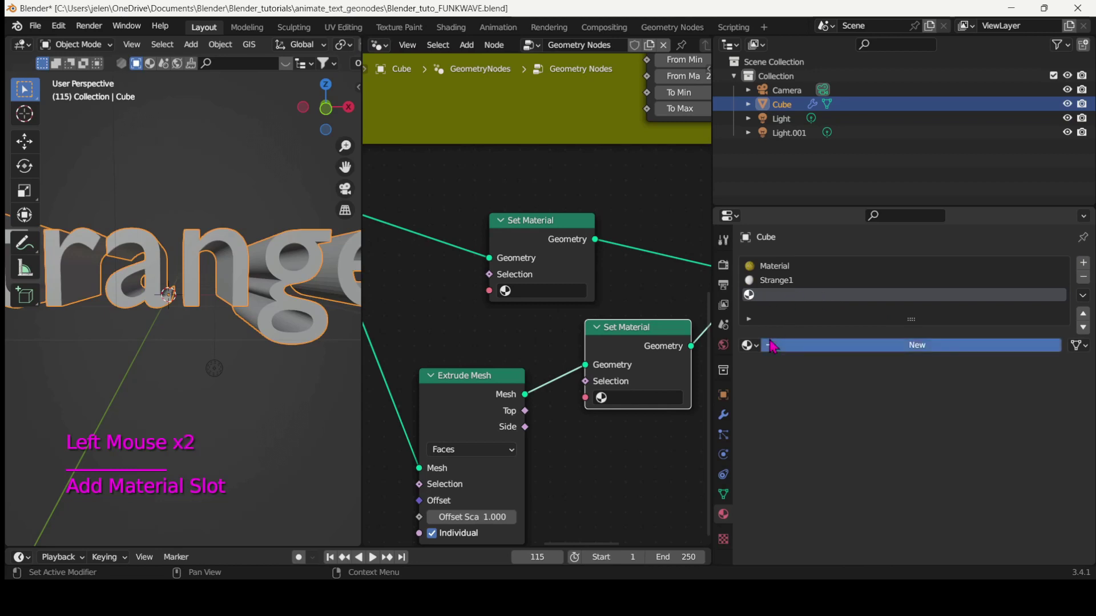
double_click(774, 294)
text(Stra)
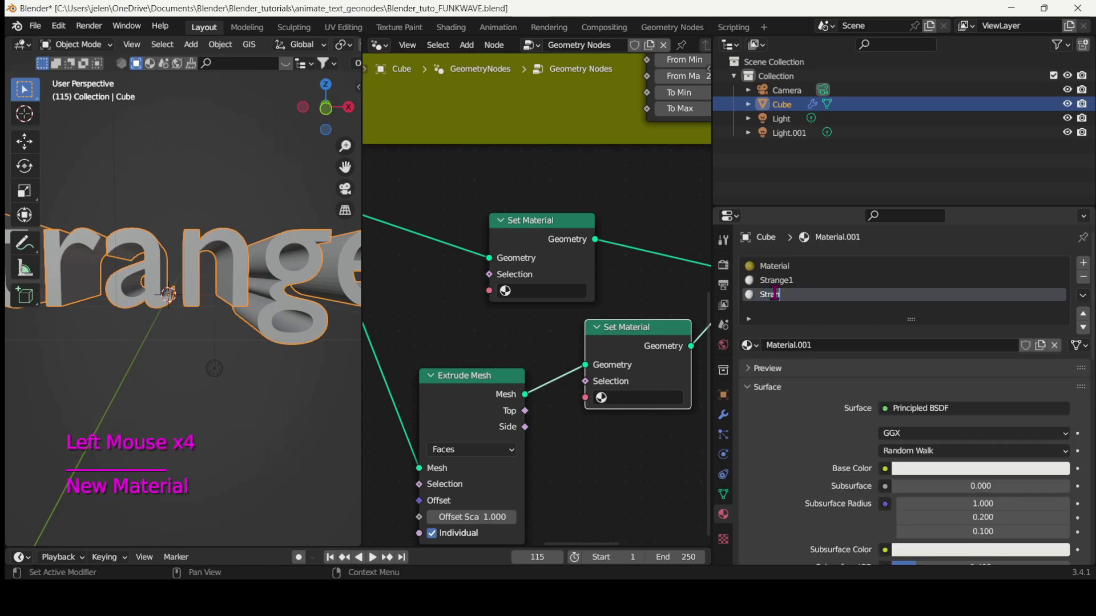
text(nge2)
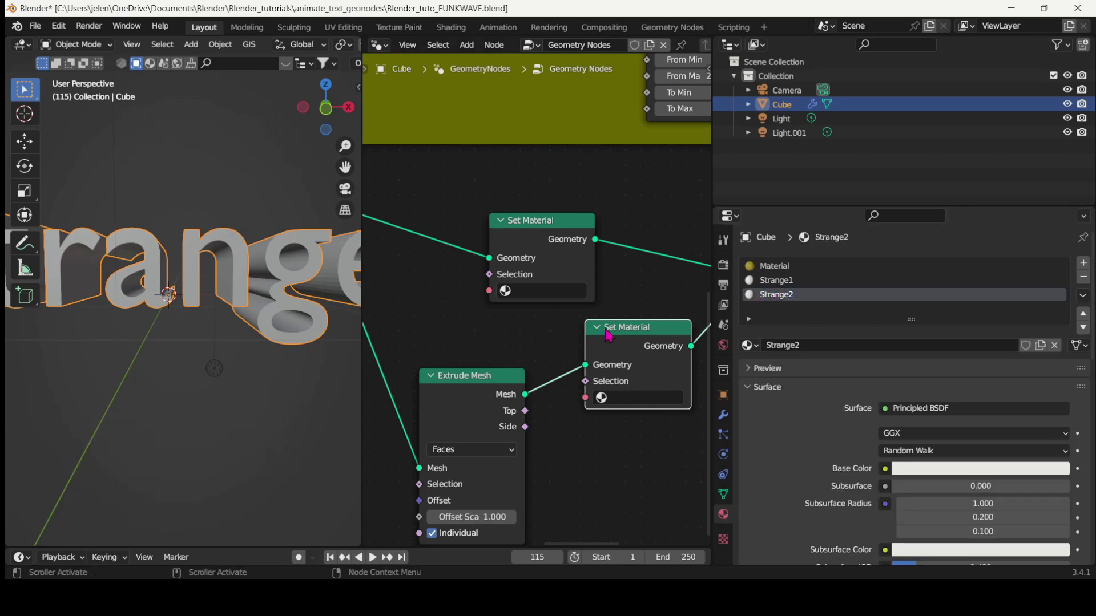
- Assign Strange1 to the Set Material node after Transform and Strange2 to the one after Extrude Mesh
click(513, 291)
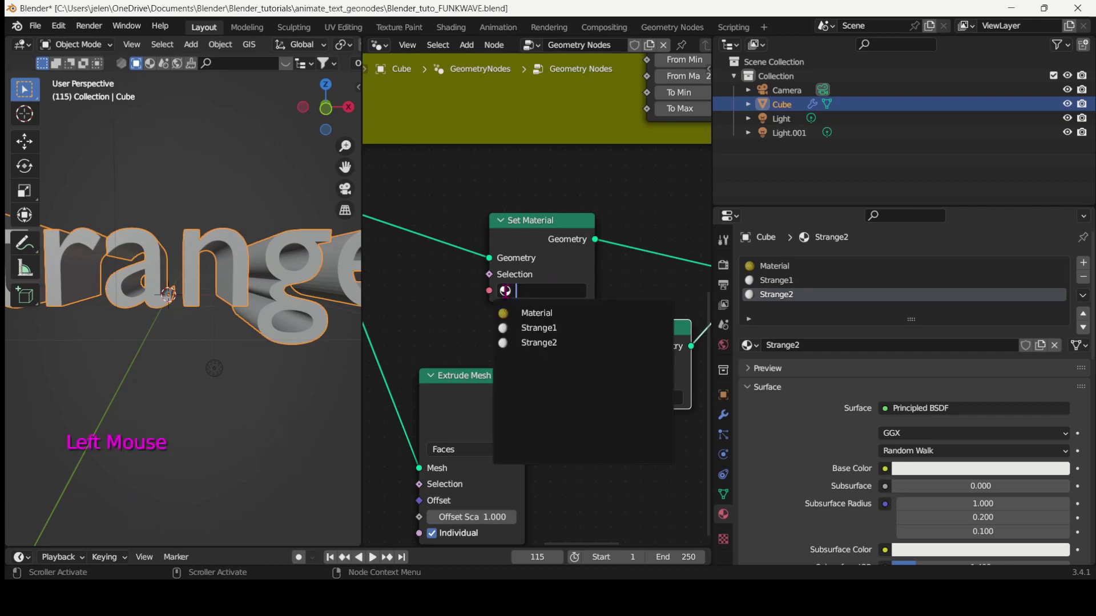
click(516, 325)
click(602, 399)
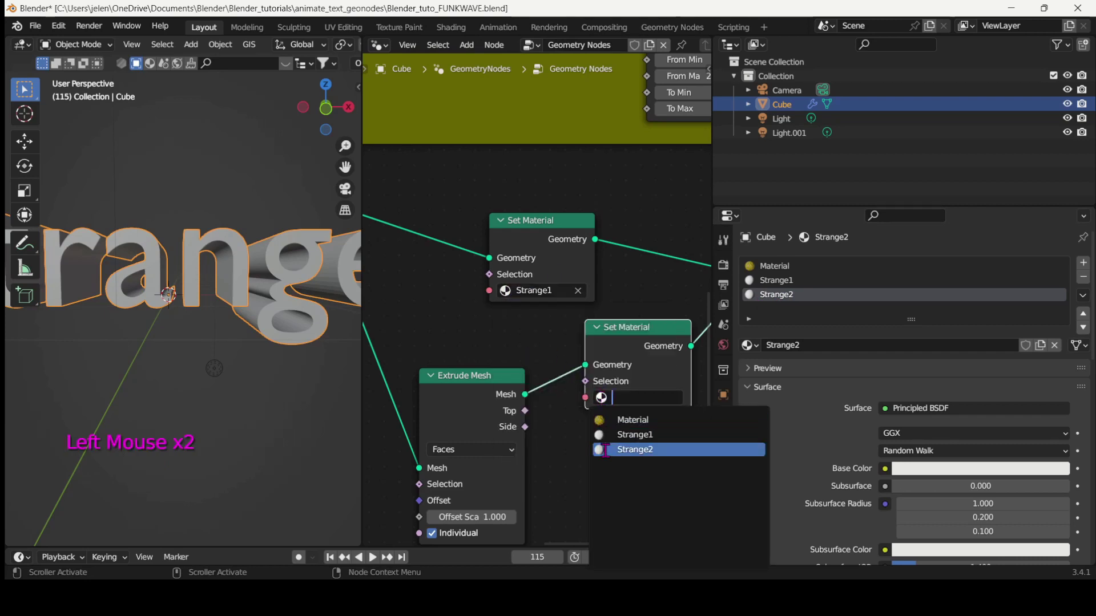
click(605, 448)
- Change the text in the "strange" String to Curves node to uppercase "STRANGE"
middle_drag(500, 325, 604, 323)
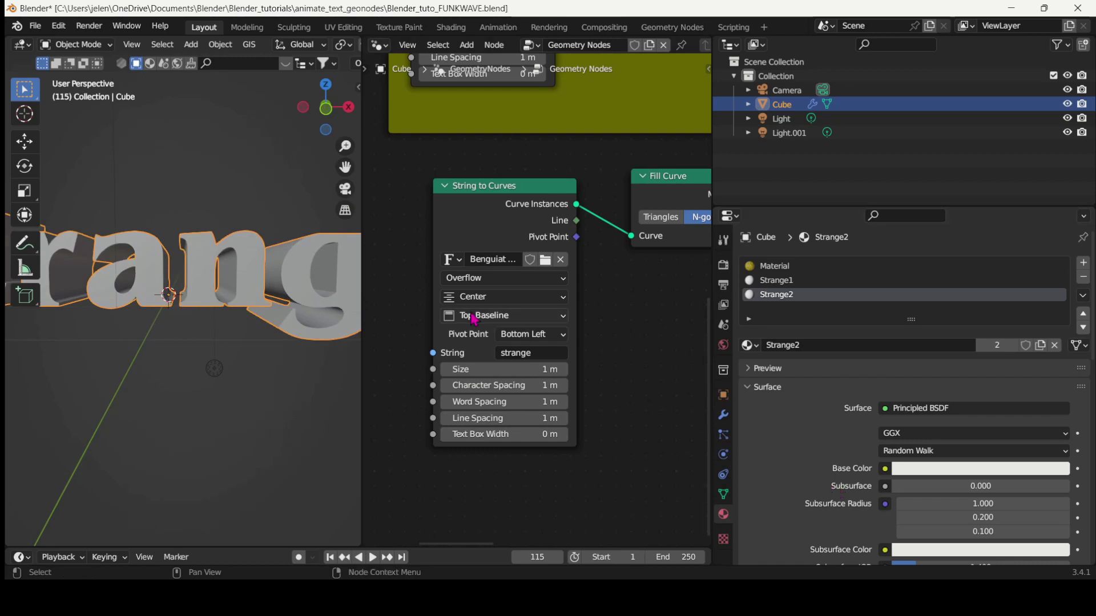
scroll(277, 384, down, 3)
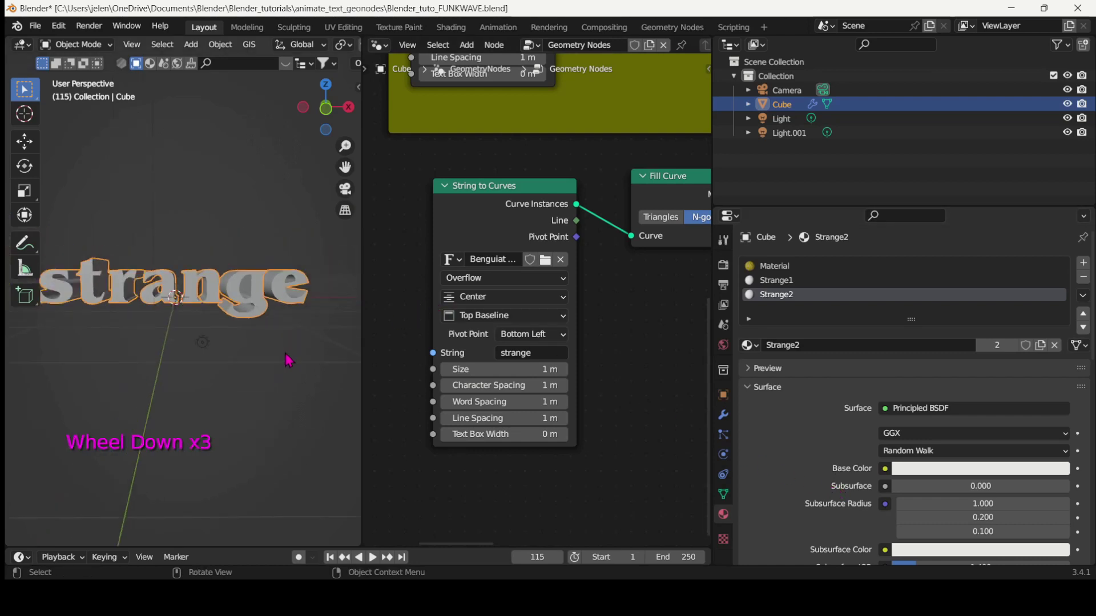
click(534, 352)
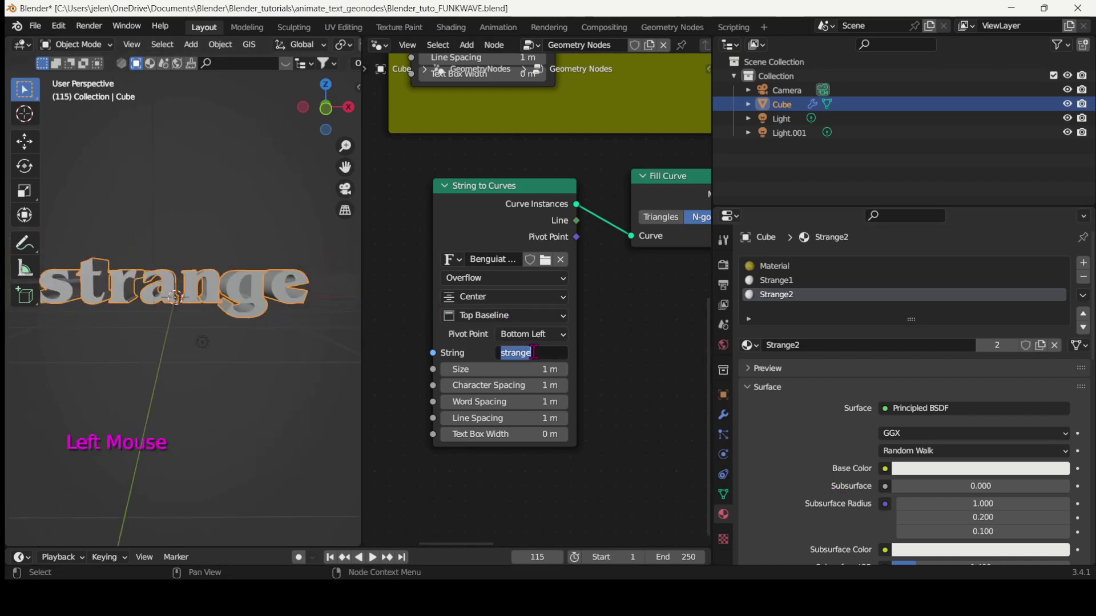
text(STRANGE)
key(Return)
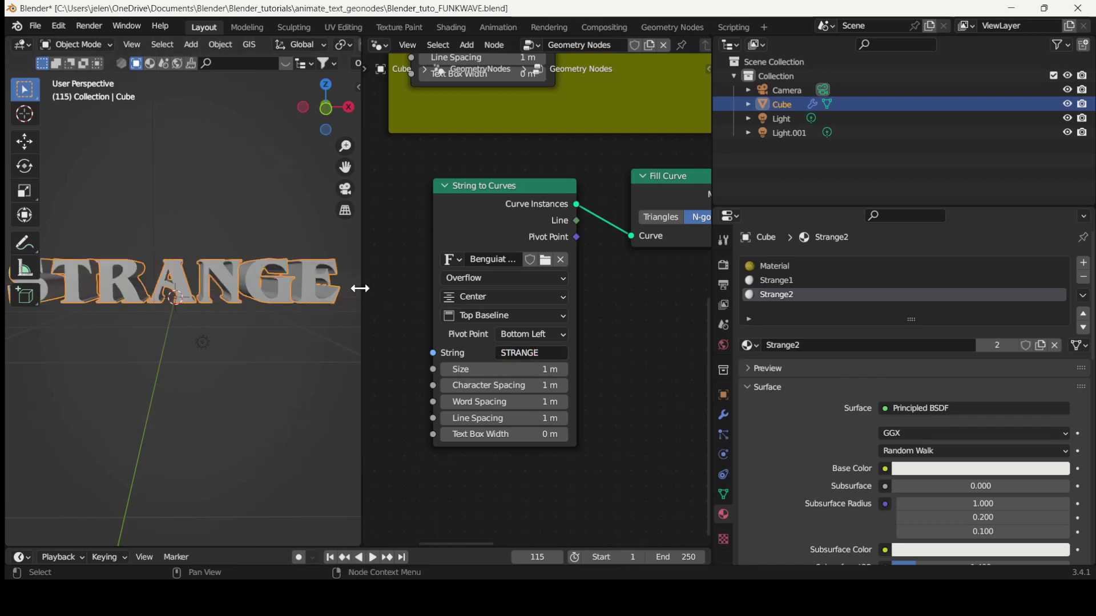
- Widen the 3D viewport over most of the node editor and switch it to rendered shading
drag(360, 288, 450, 302)
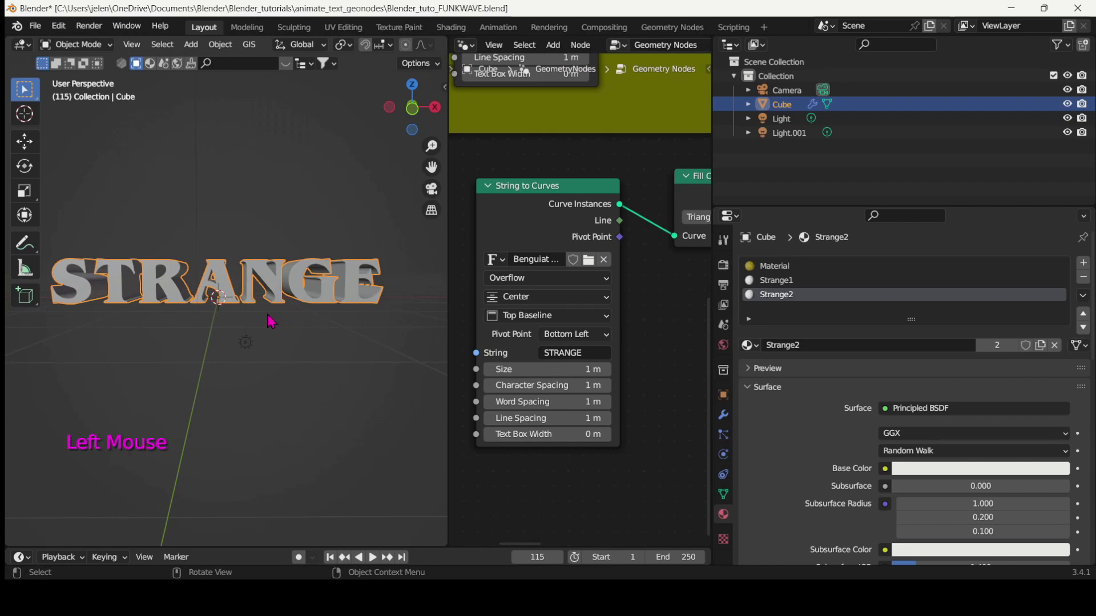
scroll(271, 322, up, 1)
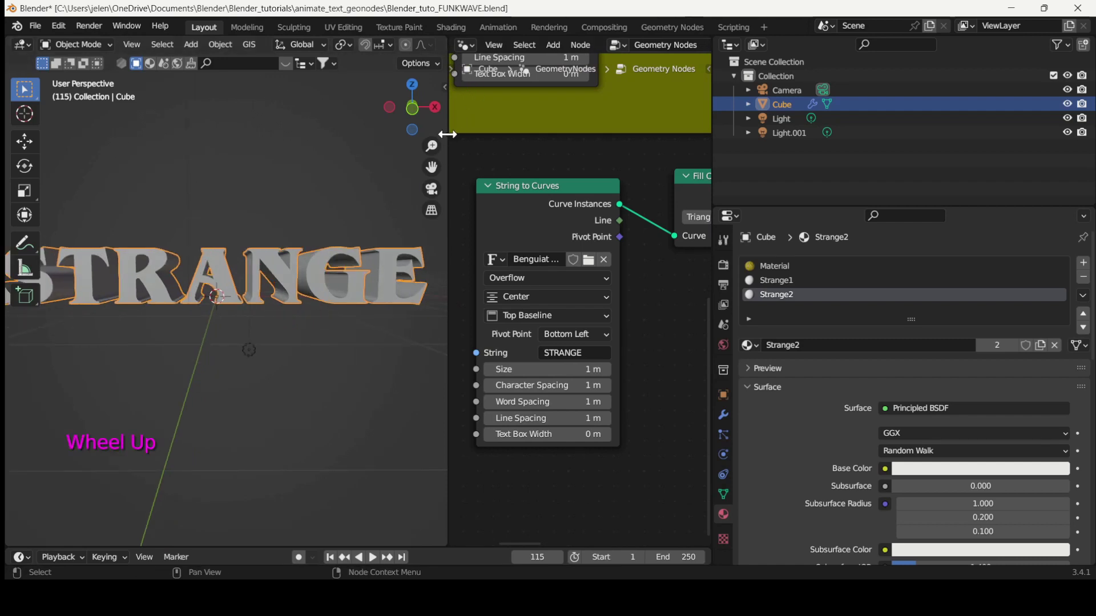
drag(447, 134, 691, 125)
click(665, 47)
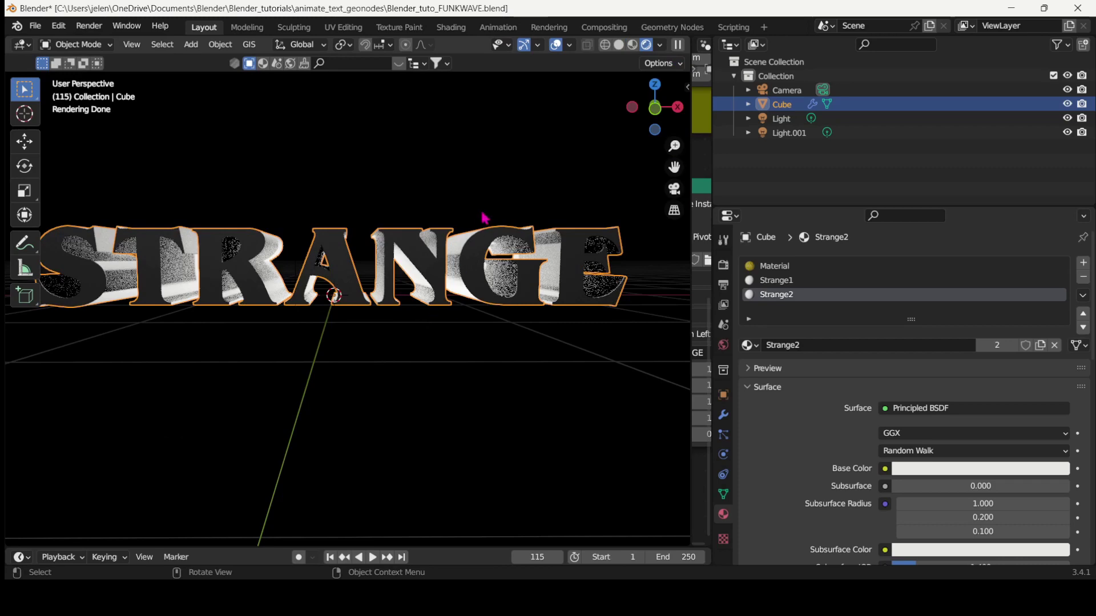
- Reverse the text's extrusion direction by setting the Extrude Mesh node's Offset Scale to -0.900
middle_drag(429, 319, 579, 326)
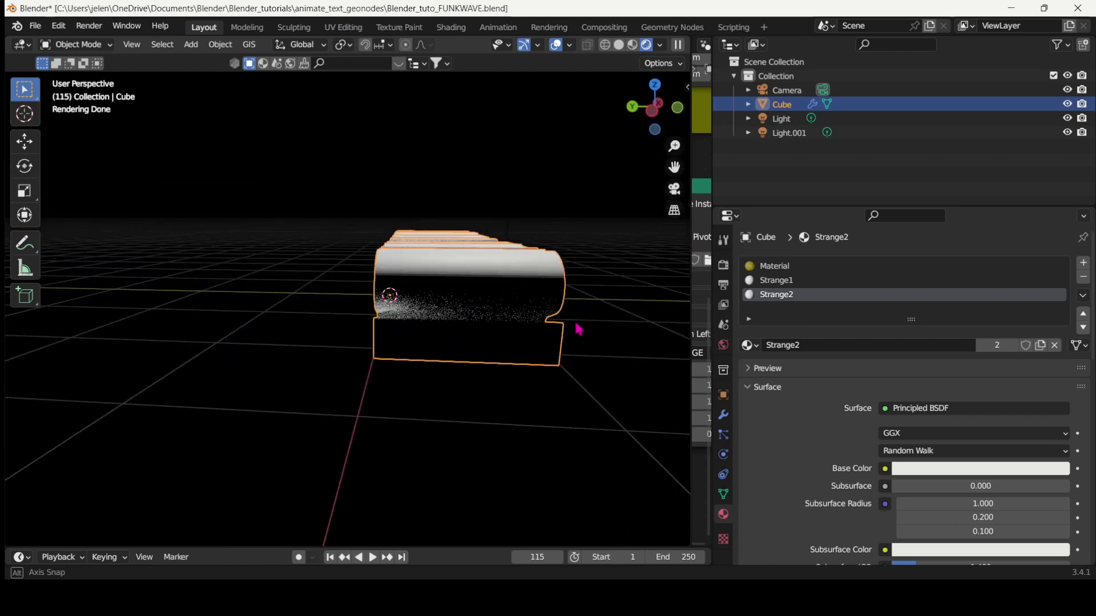
drag(692, 185, 387, 189)
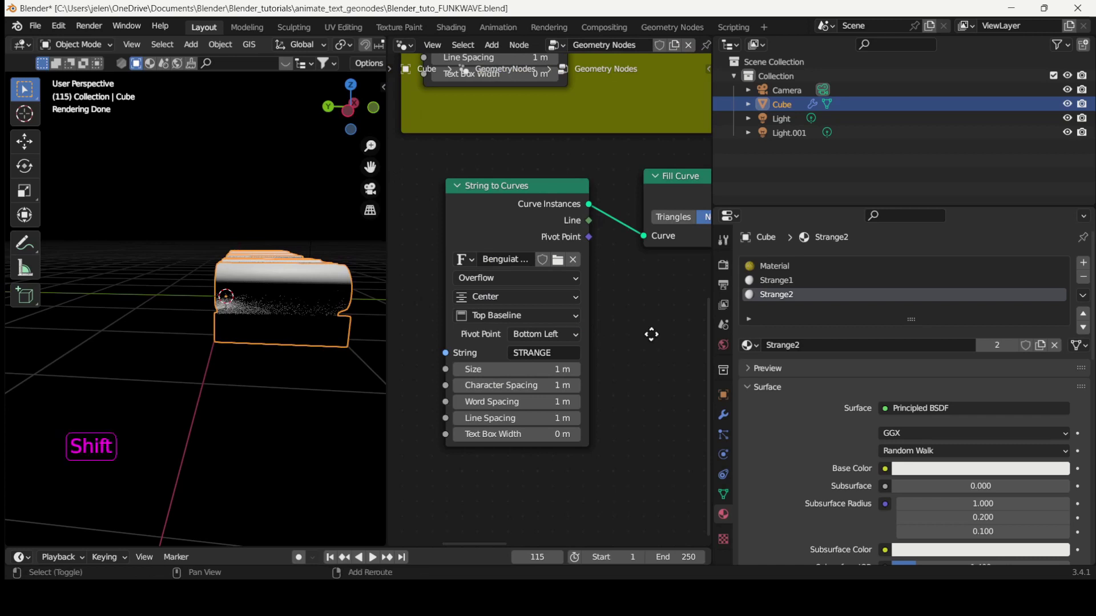
shift+middle_drag(651, 333, 703, 363)
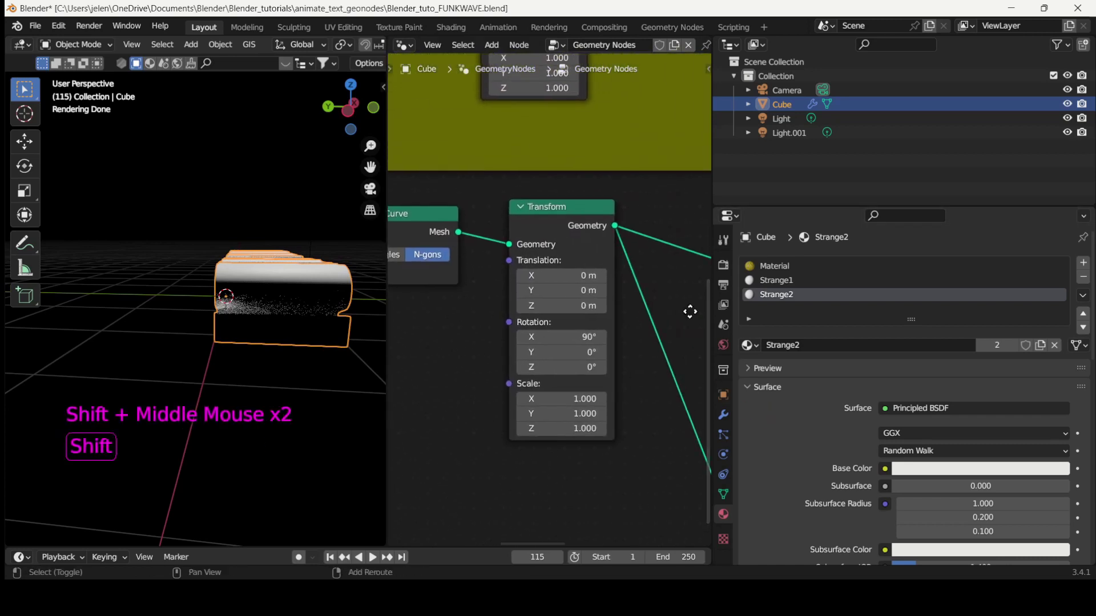
shift+middle_drag(690, 311, 542, 179)
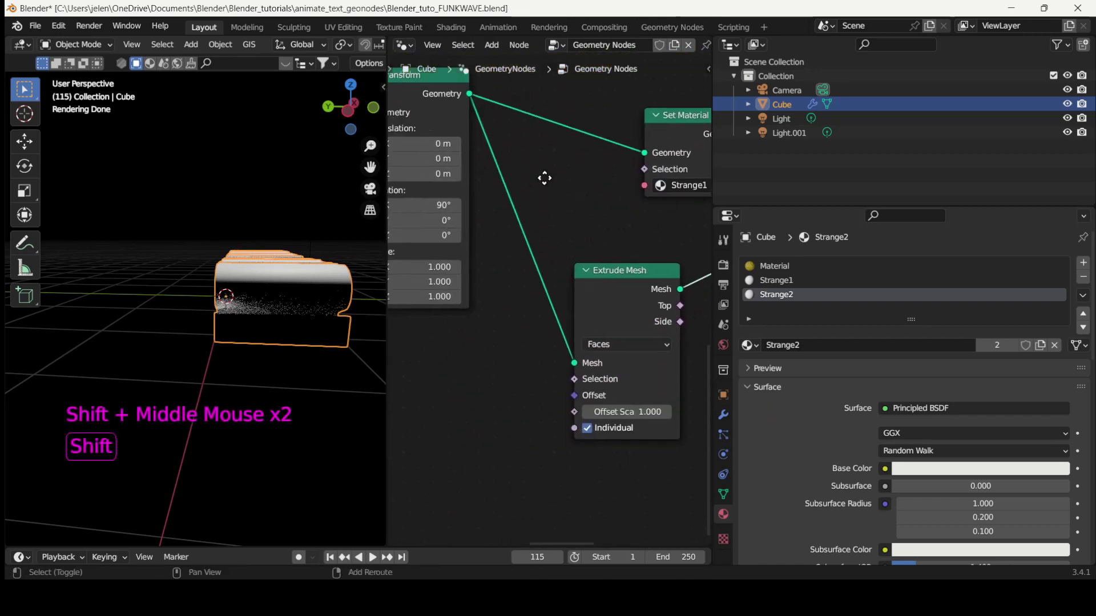
click(622, 412)
drag(622, 412, 612, 411)
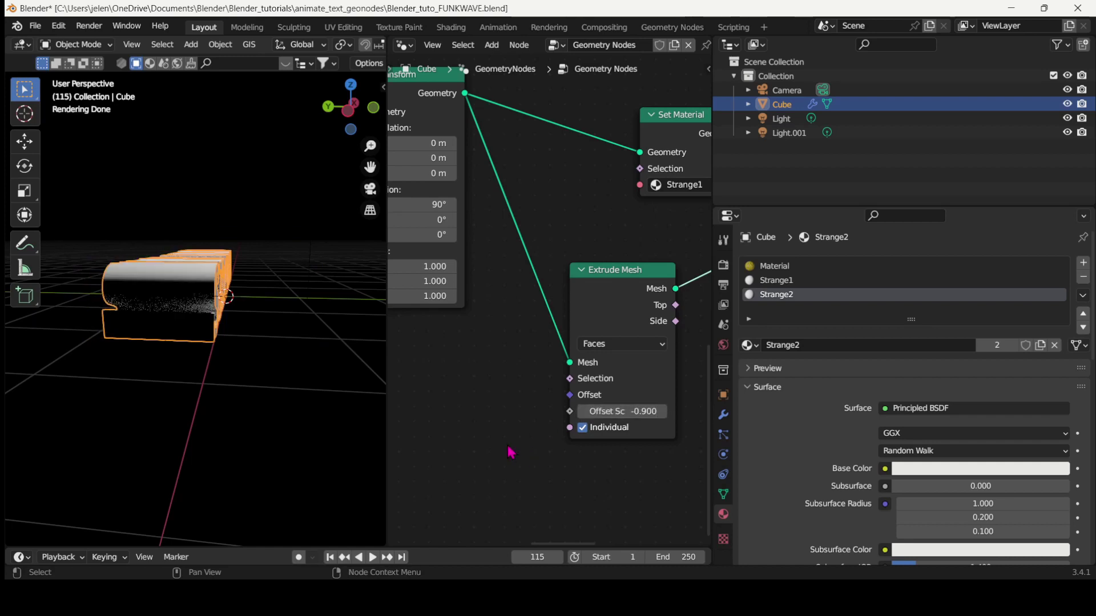
- Set the Extrude Mesh node's Offset Scale to -2 to deepen the STRANGE text's extrusion
middle_drag(271, 344, 131, 328)
click(212, 348)
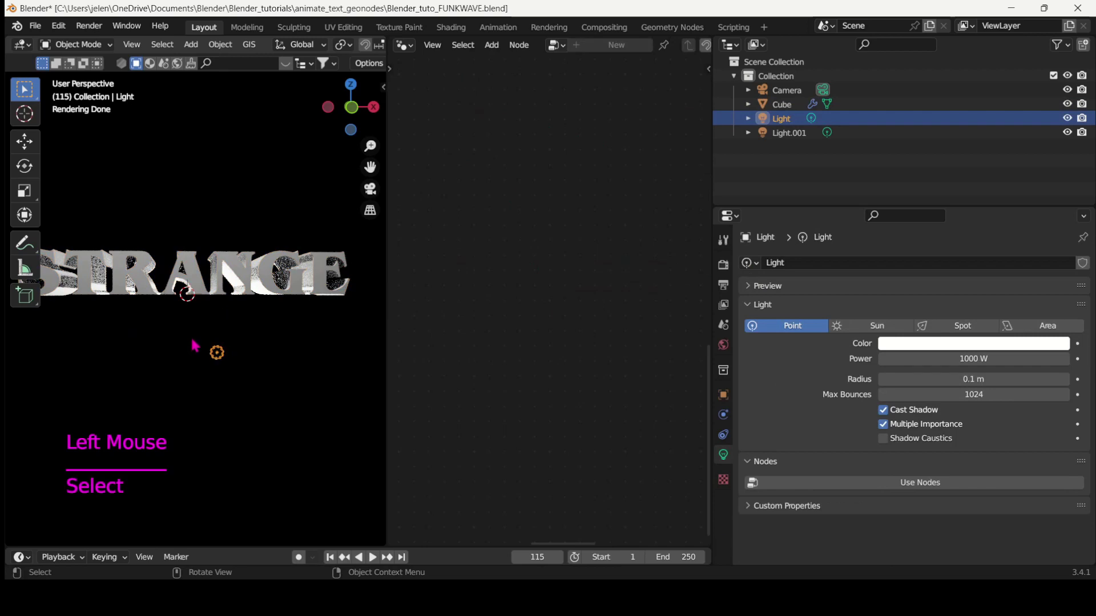
middle_drag(197, 343, 374, 329)
drag(384, 323, 632, 328)
middle_drag(323, 291, 384, 338)
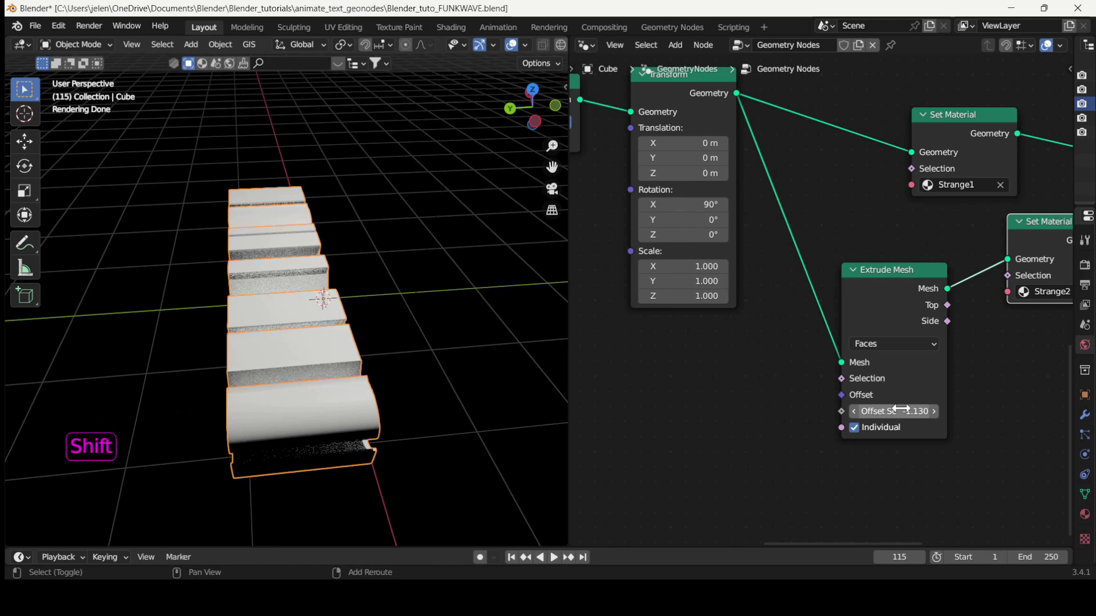
shift+drag(901, 409, 851, 408)
click(900, 409)
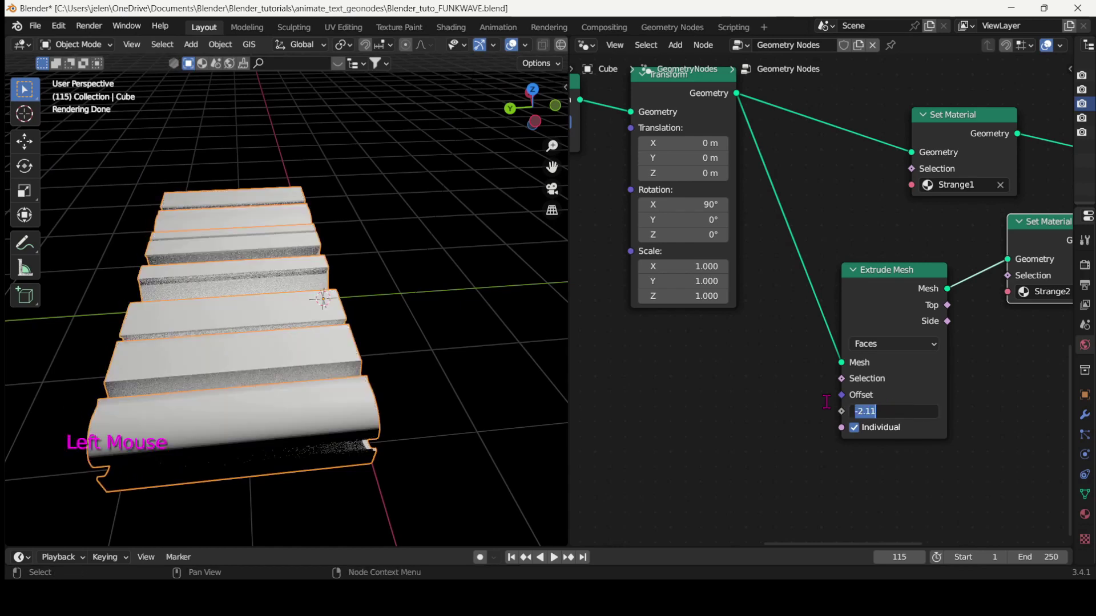
text(-2)
key(Return)
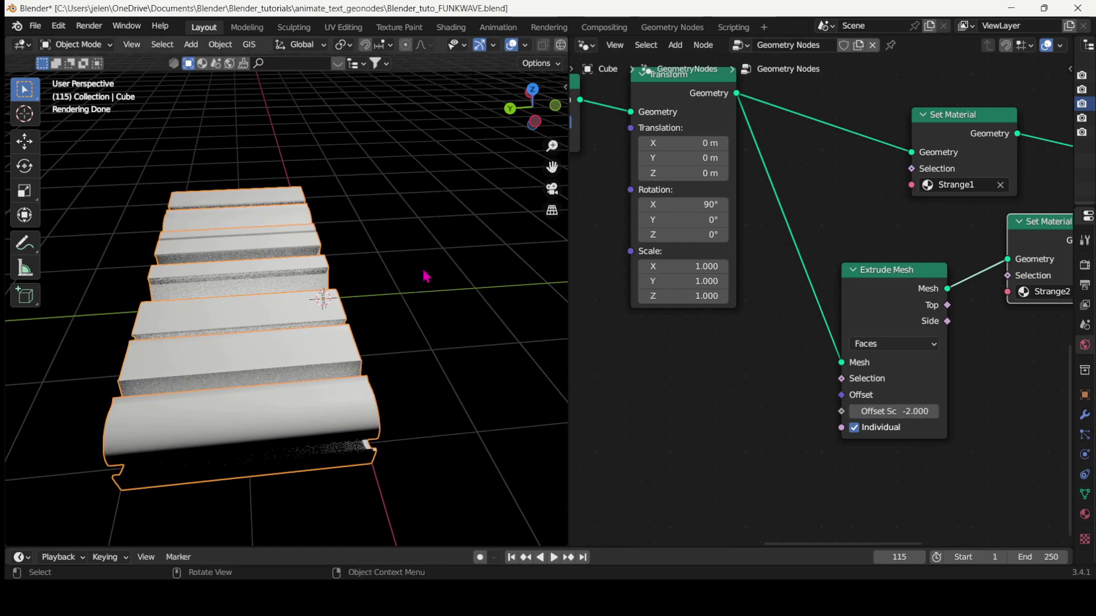
middle_drag(426, 275, 251, 265)
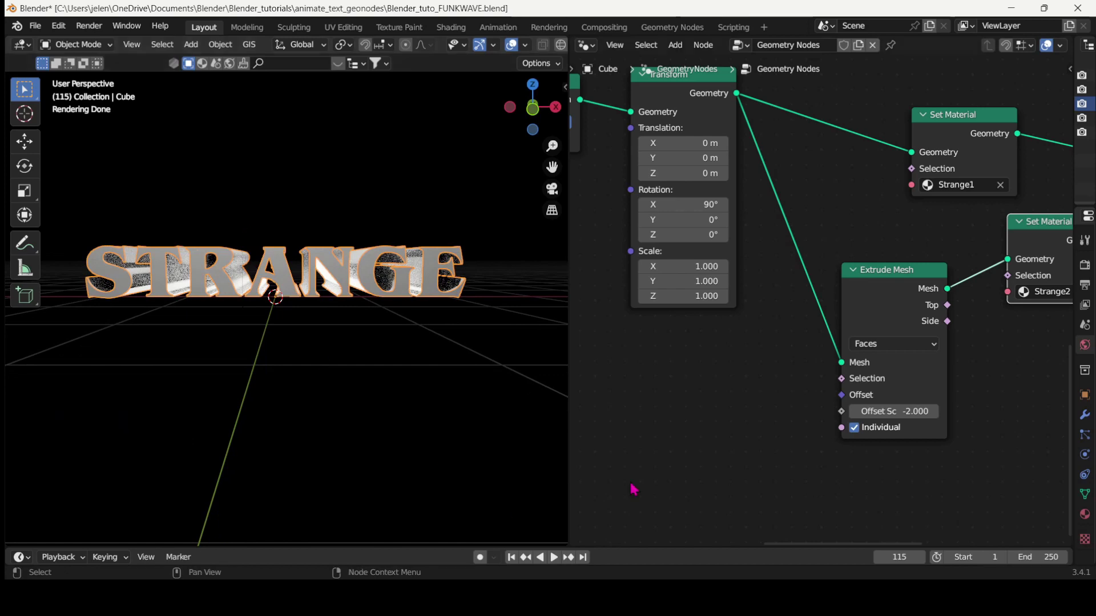
- Change the node area to the Shader Editor and choose the Strange1 material for the text object's Slot 3
shift+middle_drag(776, 397, 683, 436)
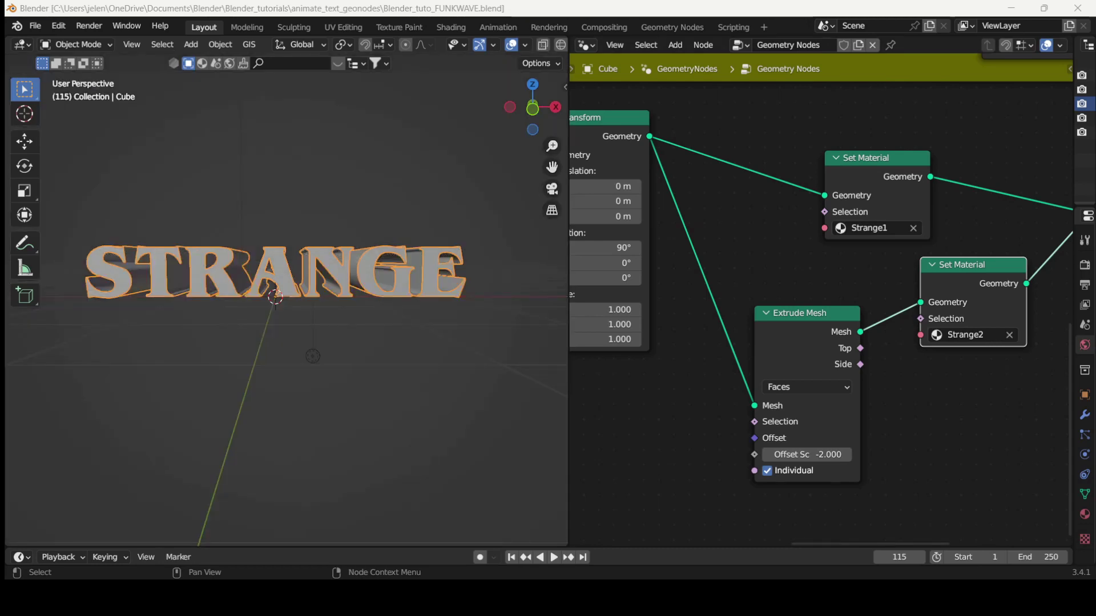
click(872, 405)
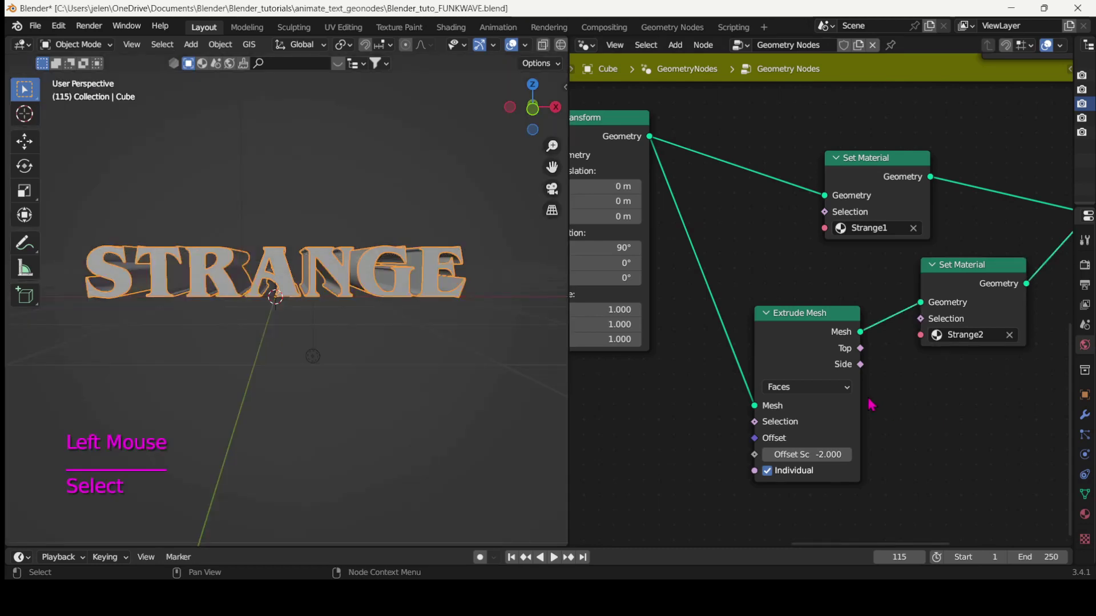
click(586, 49)
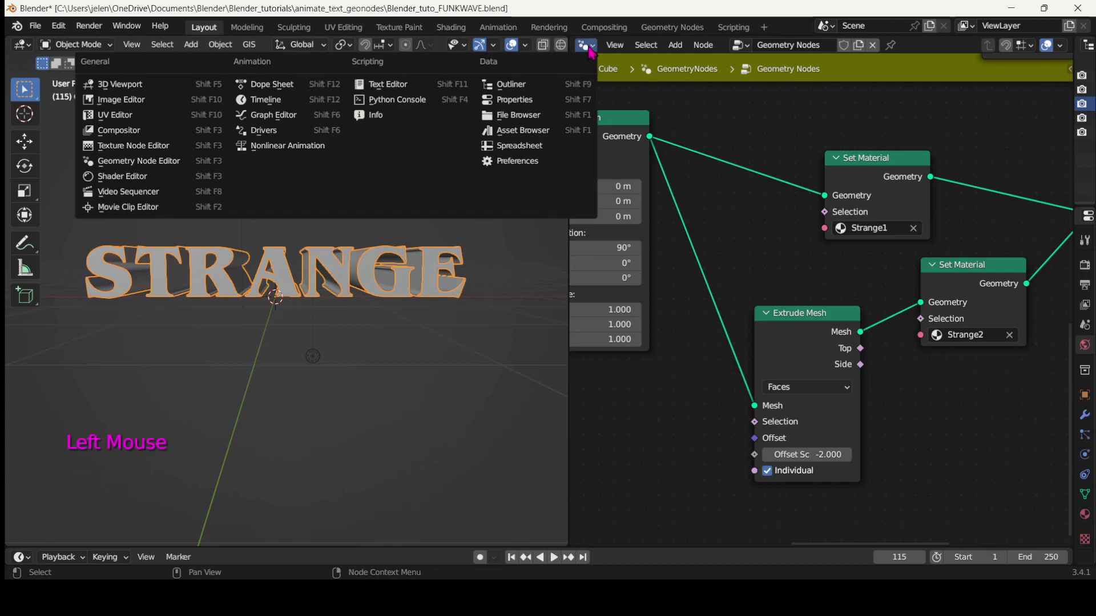
click(135, 182)
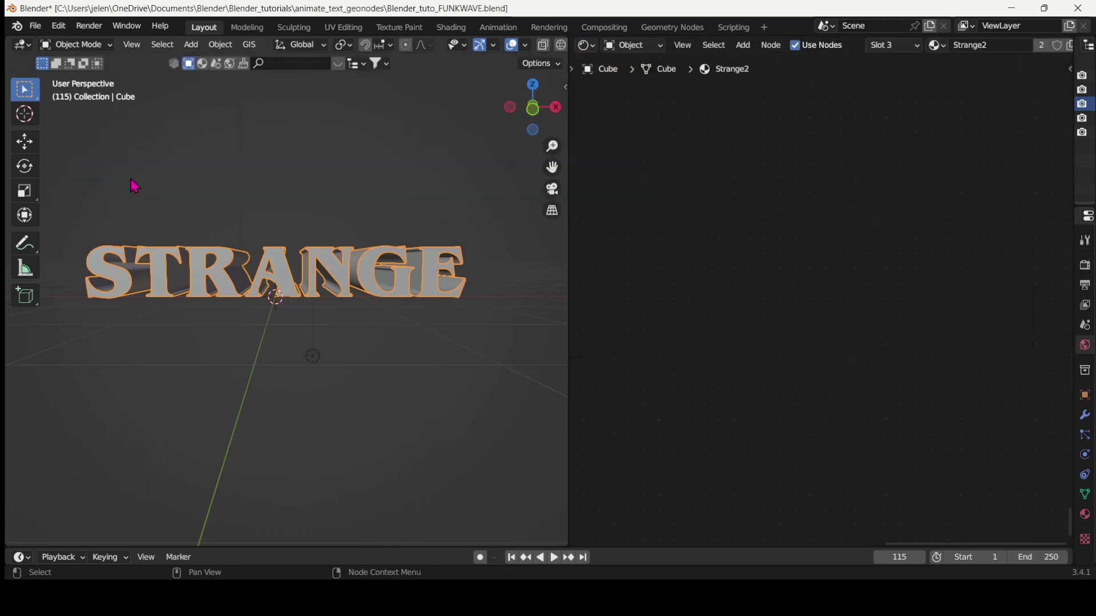
click(440, 276)
click(938, 45)
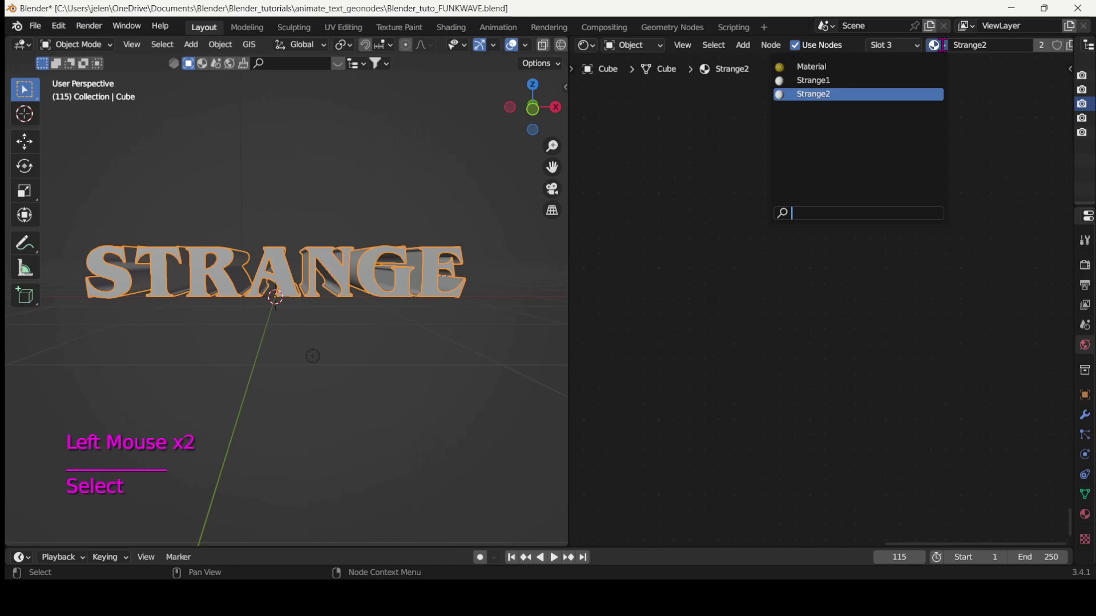
click(861, 82)
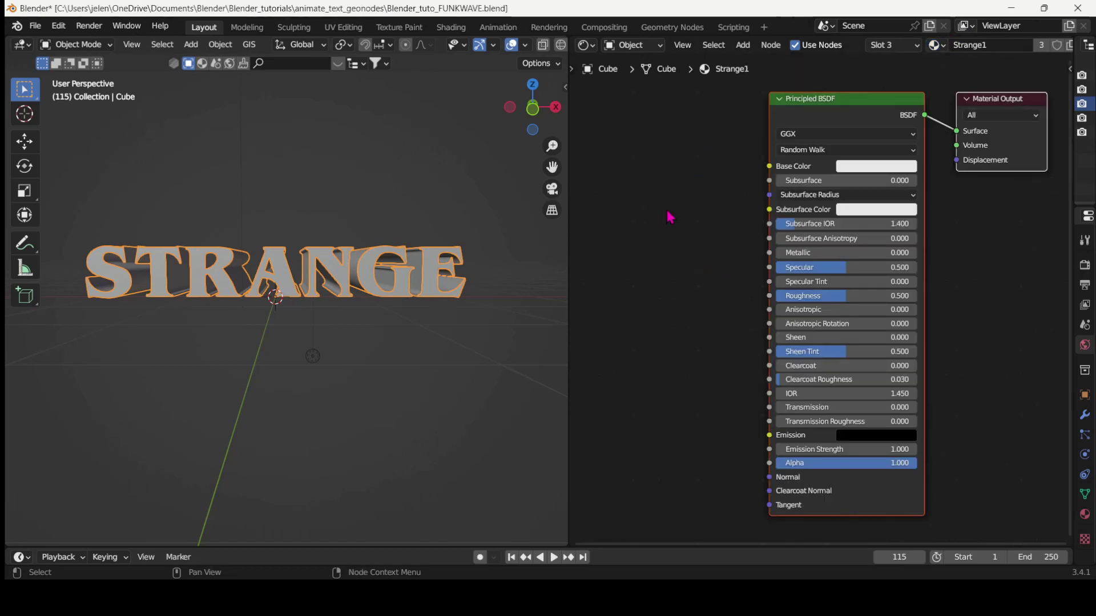
- Add a ColorRamp node to the Strange1 material and connect its Color output to the Principled BSDF's Base Color
mouse_move(671, 218)
middle_down()
mouse_move(675, 227)
mouse_move(673, 217)
middle_up()
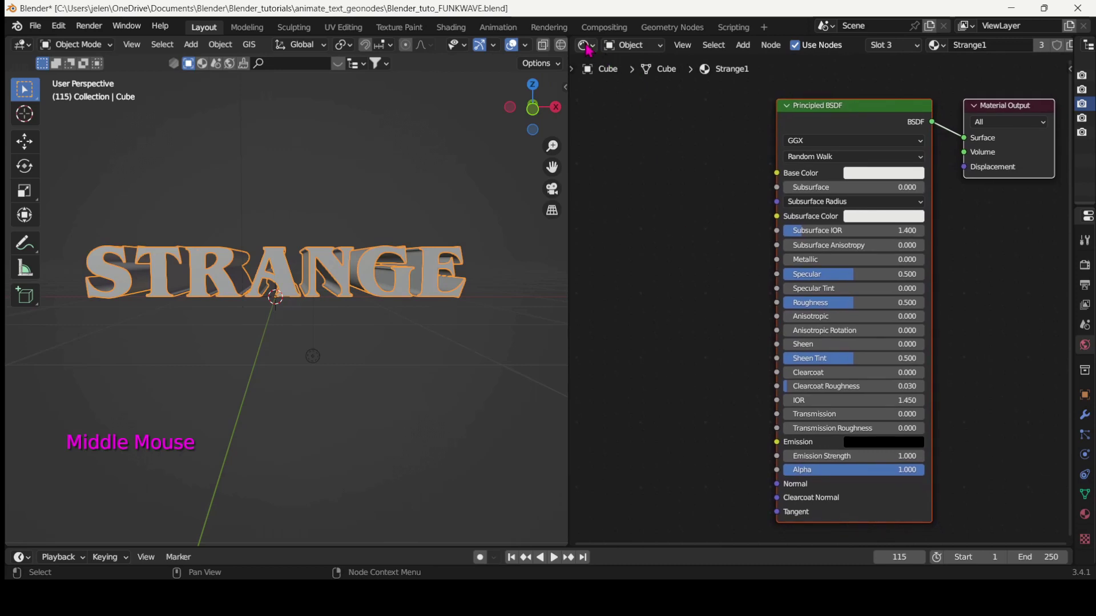
click(699, 180)
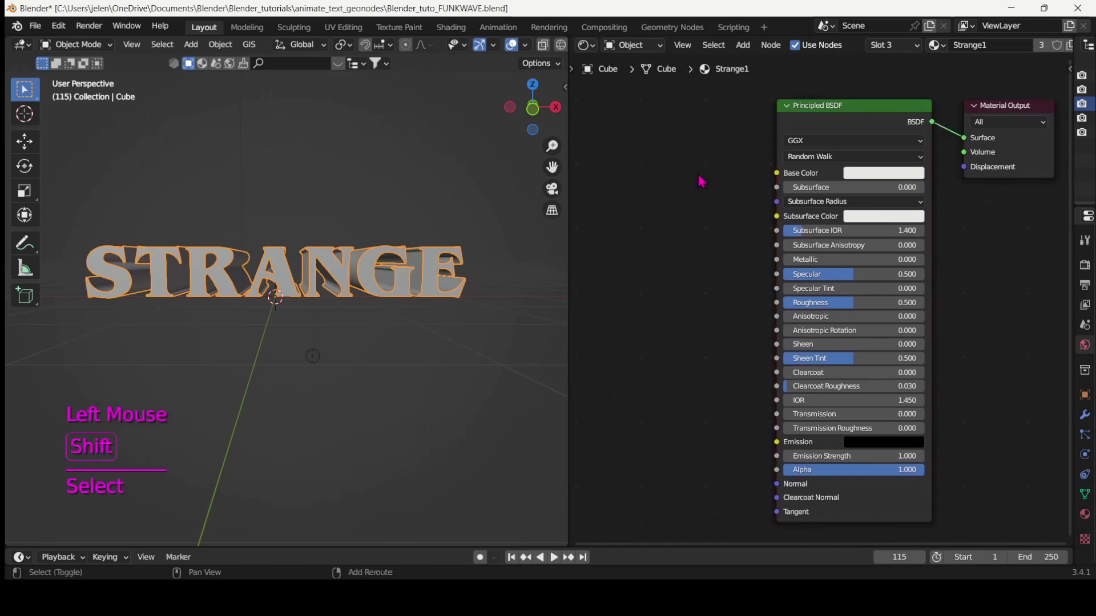
key(shift+a)
click(698, 176)
text(color)
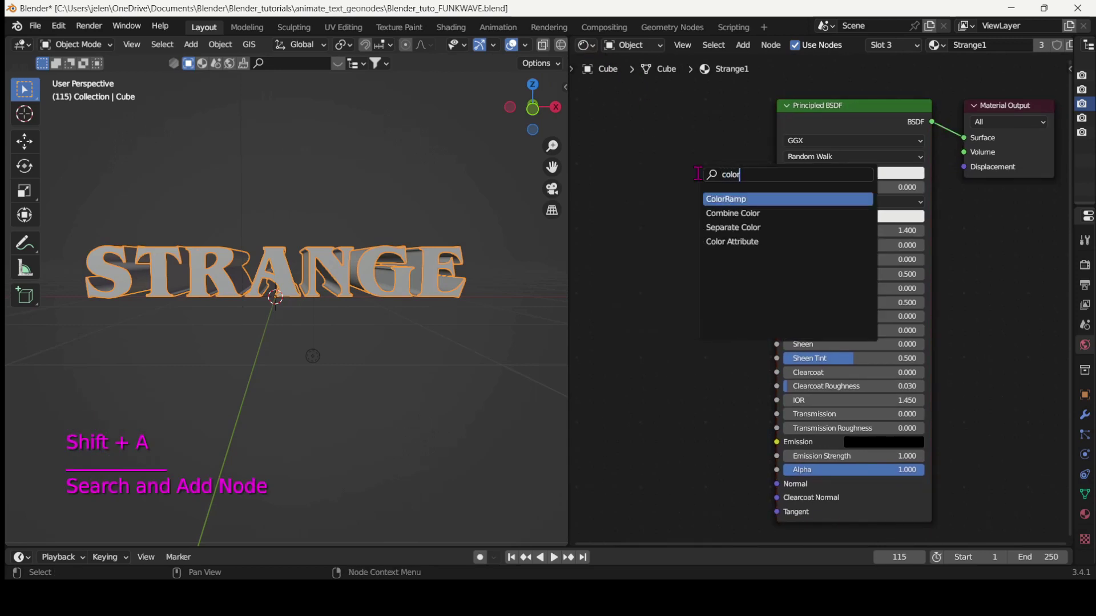
key(Return)
click(704, 169)
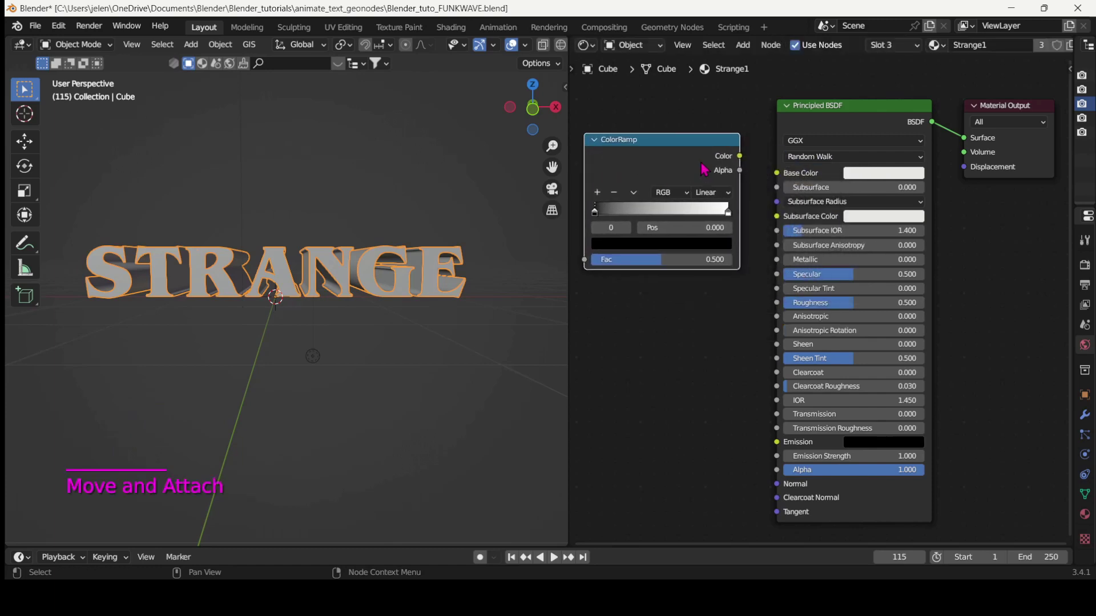
drag(746, 158, 778, 175)
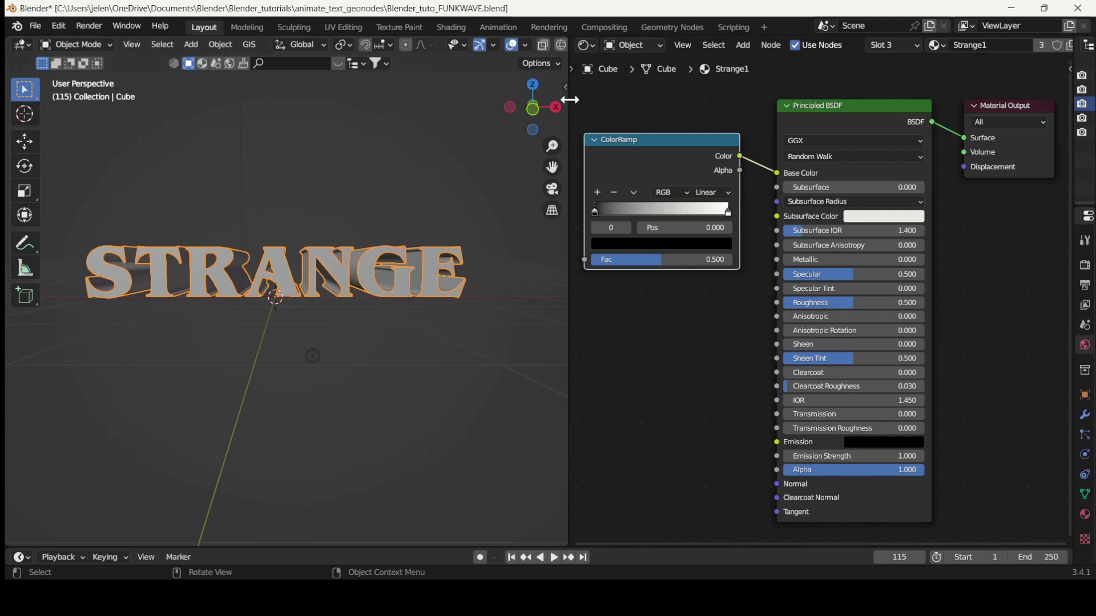
- Switch the 3D viewport to rendered shading and give the node editor more room
drag(570, 106, 758, 70)
click(741, 46)
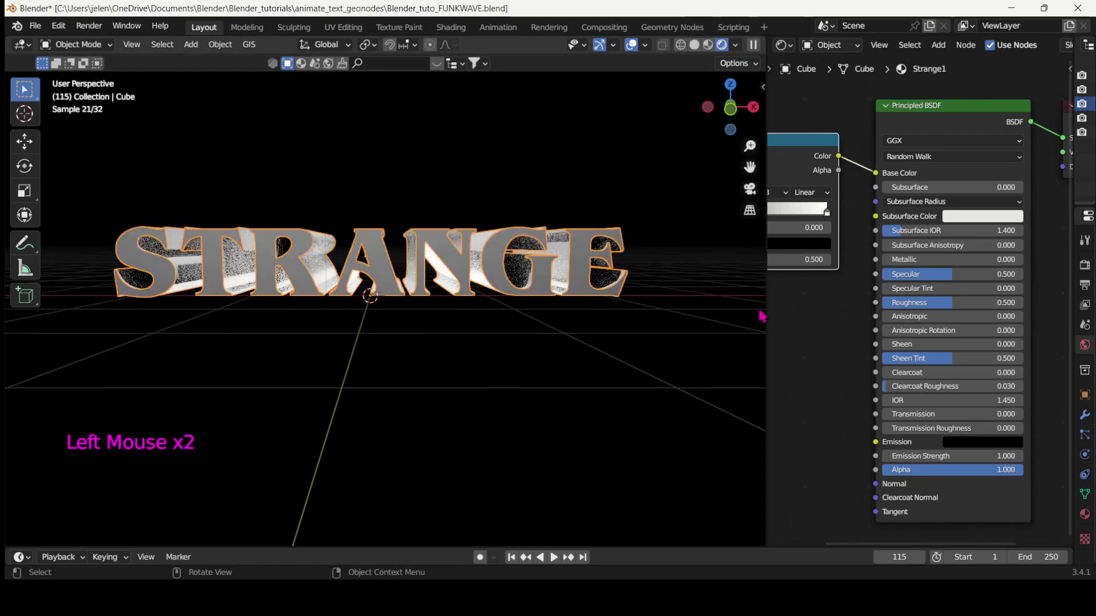
drag(764, 308, 517, 292)
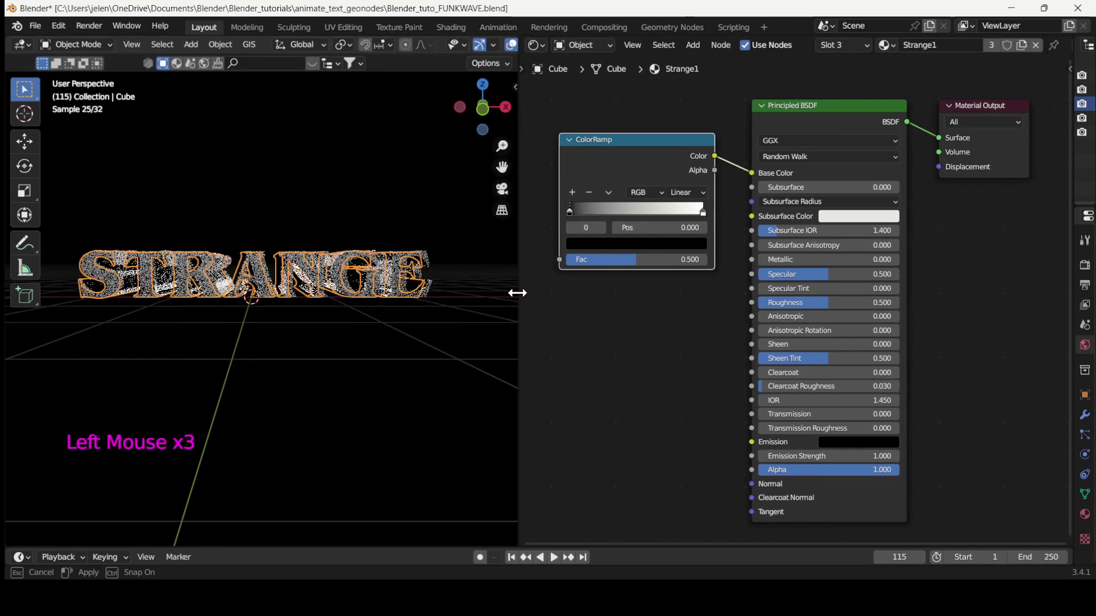
- Add a texture setup feeding the ColorRamp and connect the Texture Coordinate's Object output to the Mapping node's Vector input
middle_drag(632, 334, 816, 332)
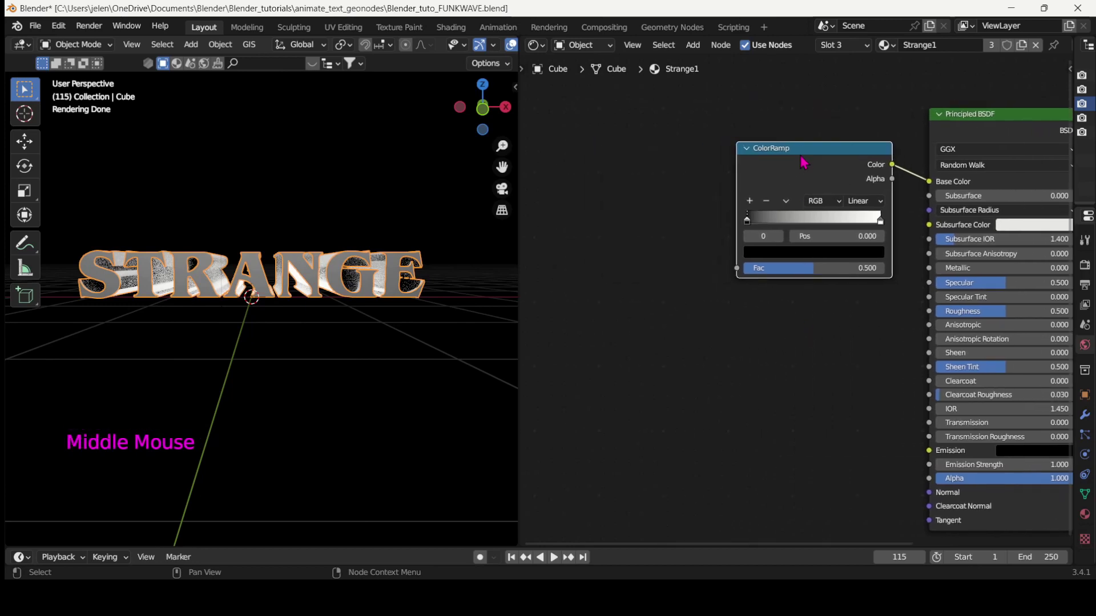
click(803, 155)
key(ctrl+z)
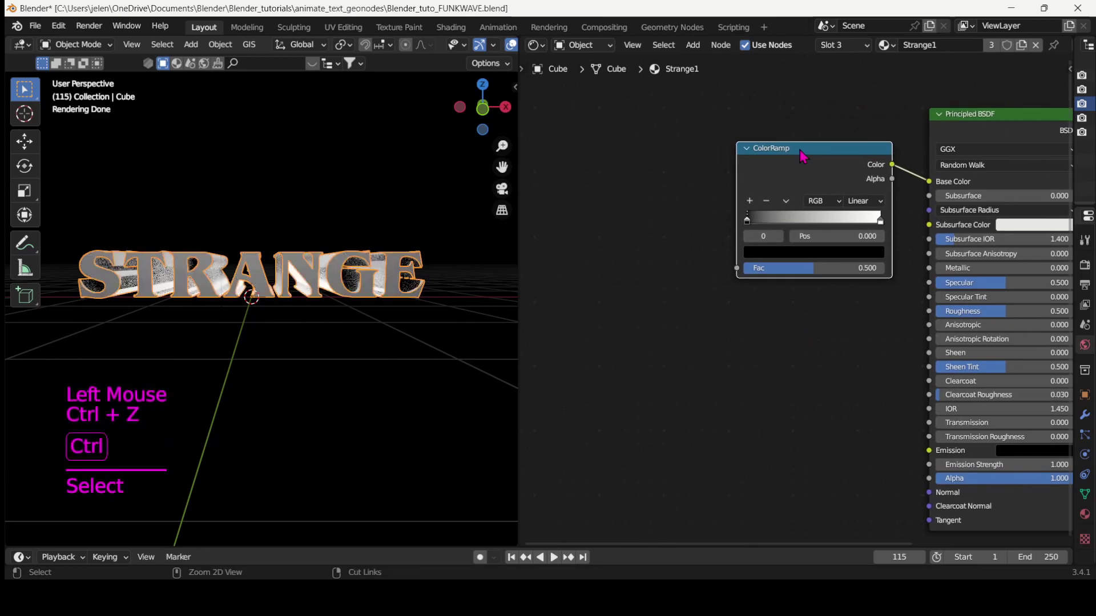
key(ctrl+t)
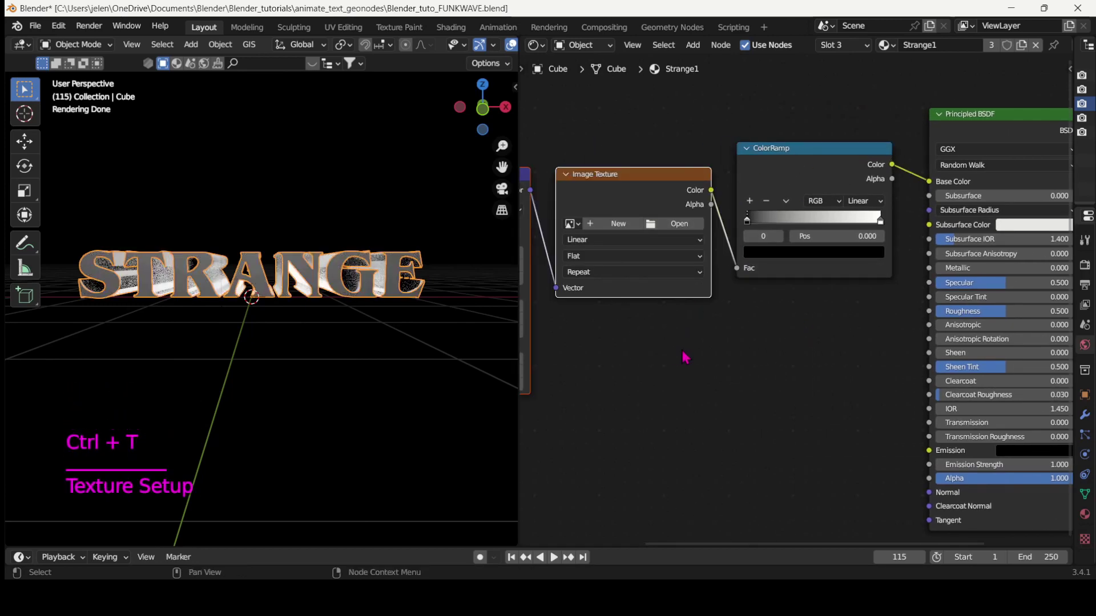
middle_drag(685, 357, 874, 356)
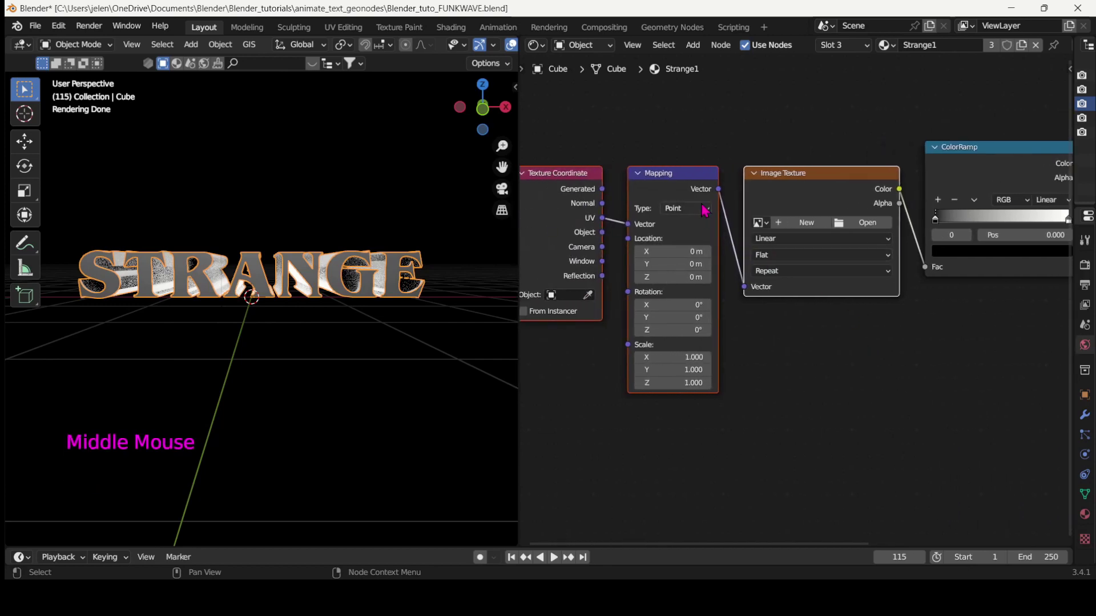
drag(603, 232, 628, 224)
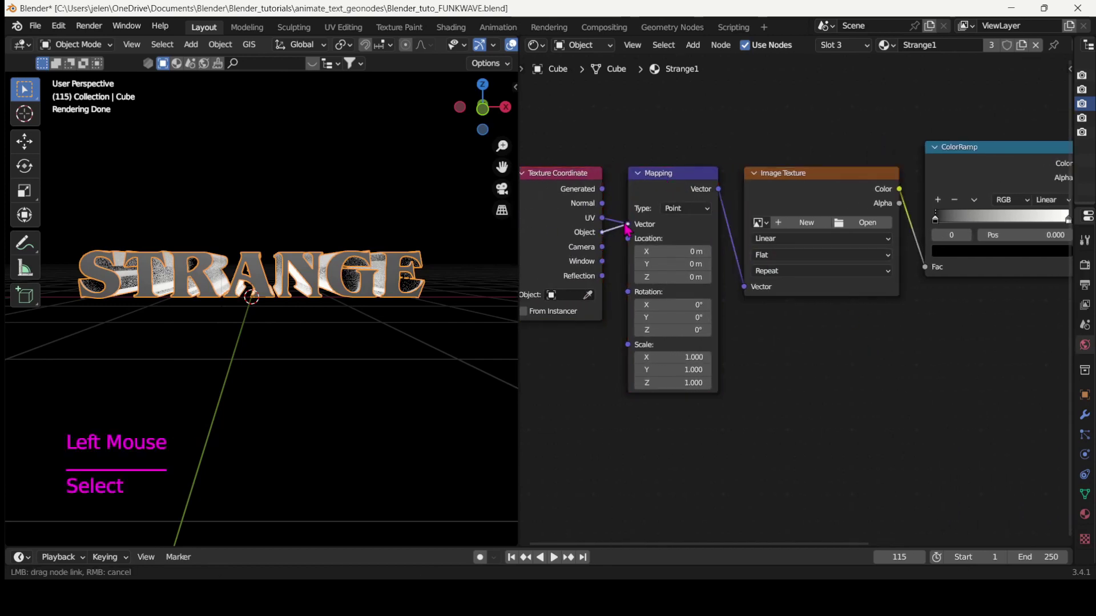
- Switch the Image Texture node to a Musgrave Texture and move it closer to the ColorRamp
click(812, 185)
key(shift+s)
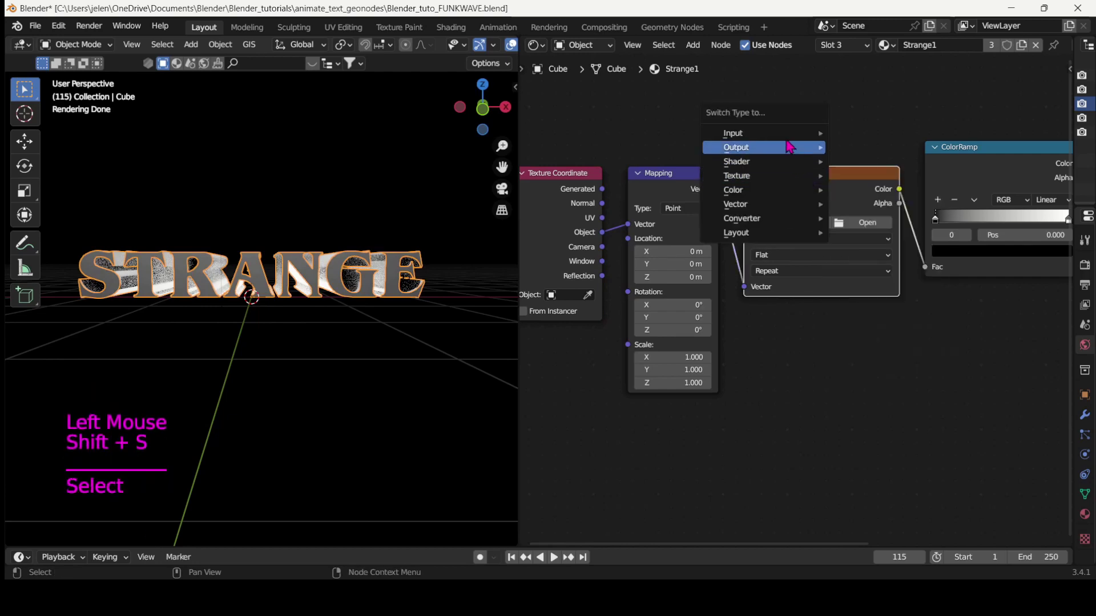
mouse_move(787, 183)
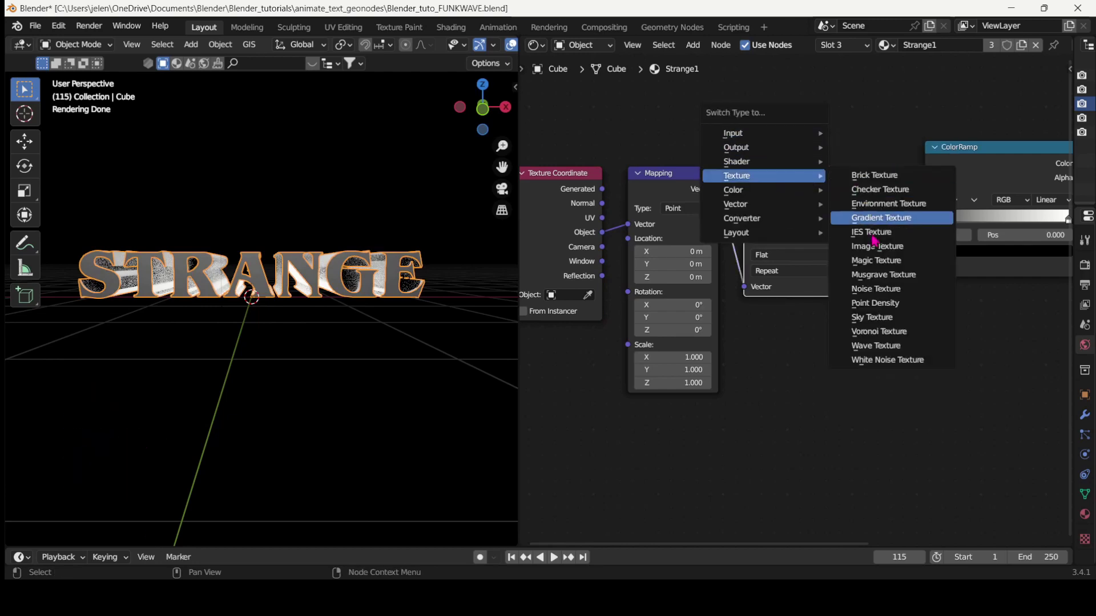
click(870, 275)
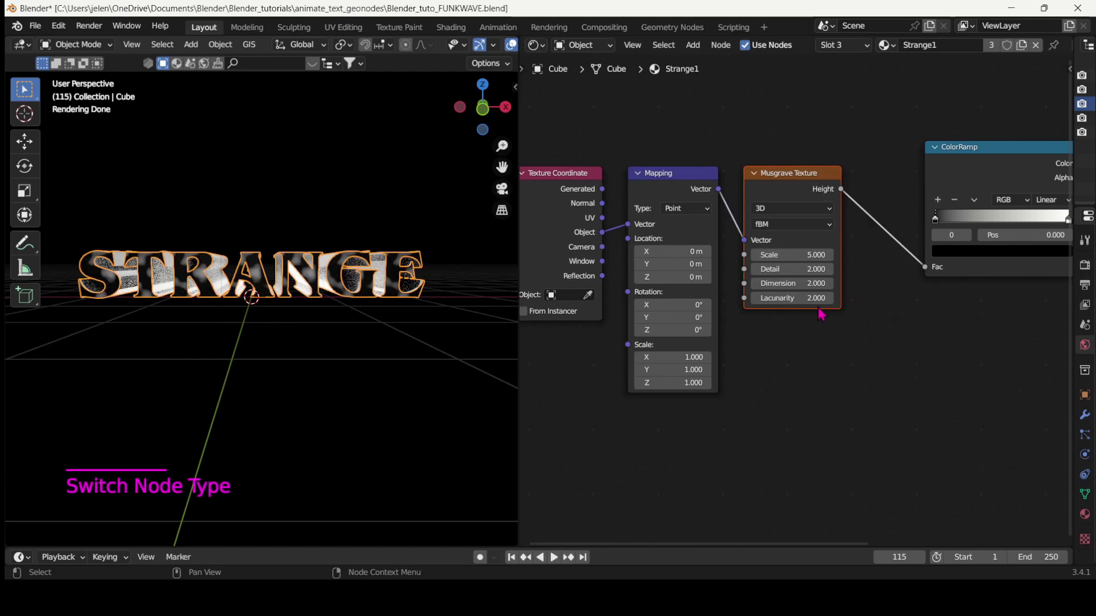
drag(781, 196, 817, 194)
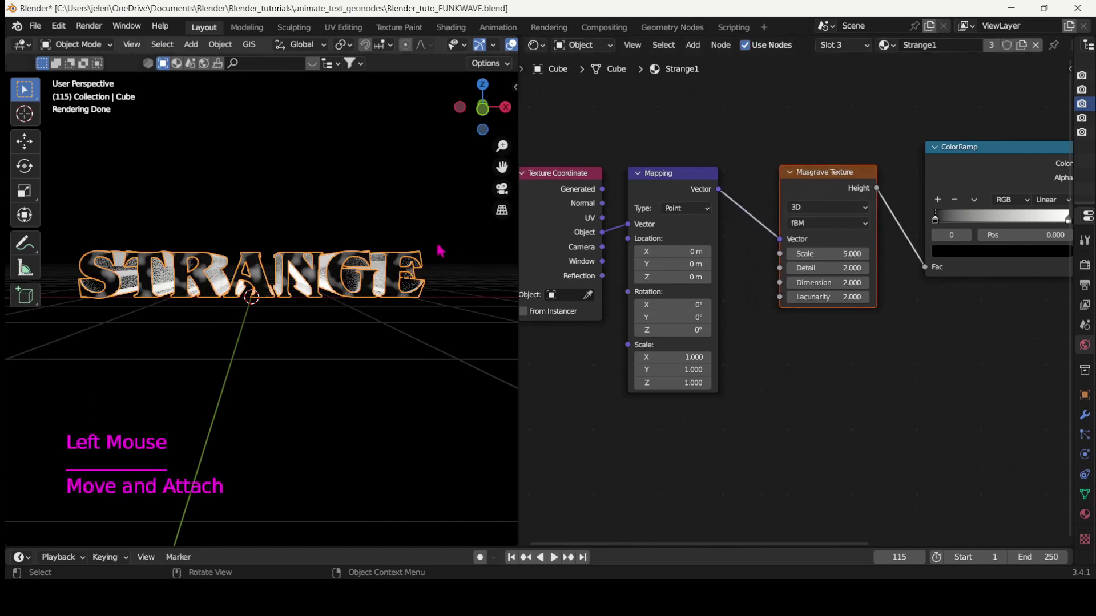
scroll(315, 307, up, 2)
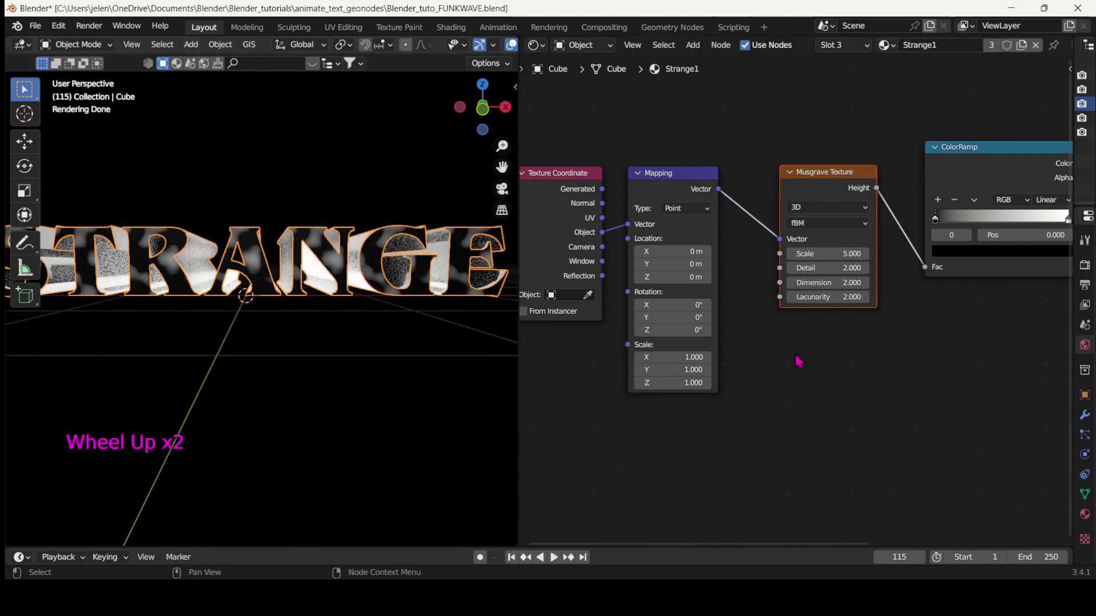
- Reverse the ColorRamp so white comes before black, moving the white stop to 0.498 and the black stop to about three quarters
middle_drag(897, 350, 699, 372)
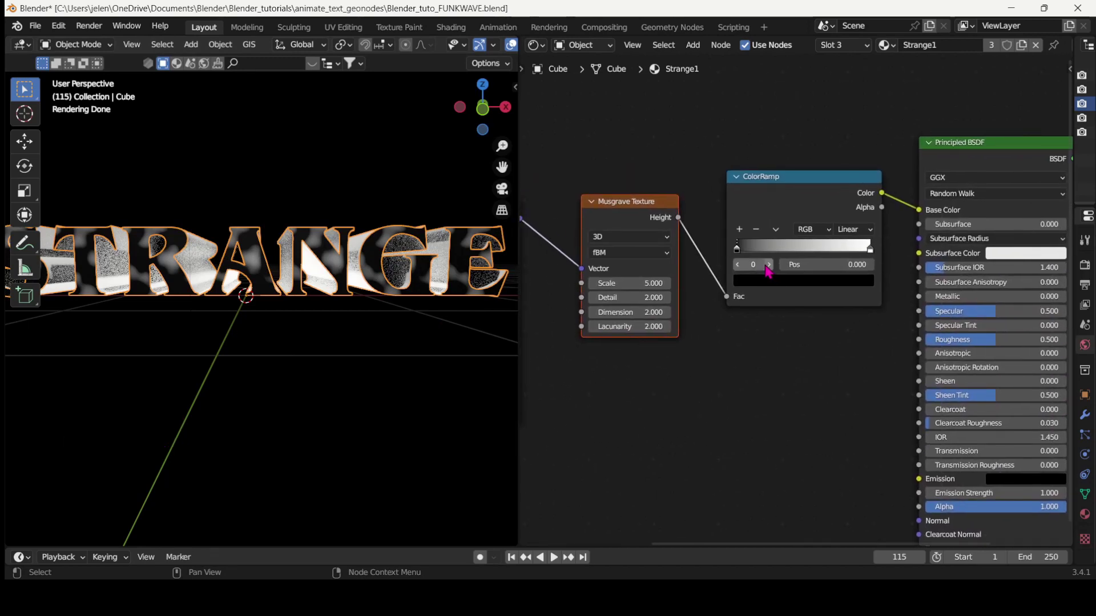
drag(738, 252, 787, 276)
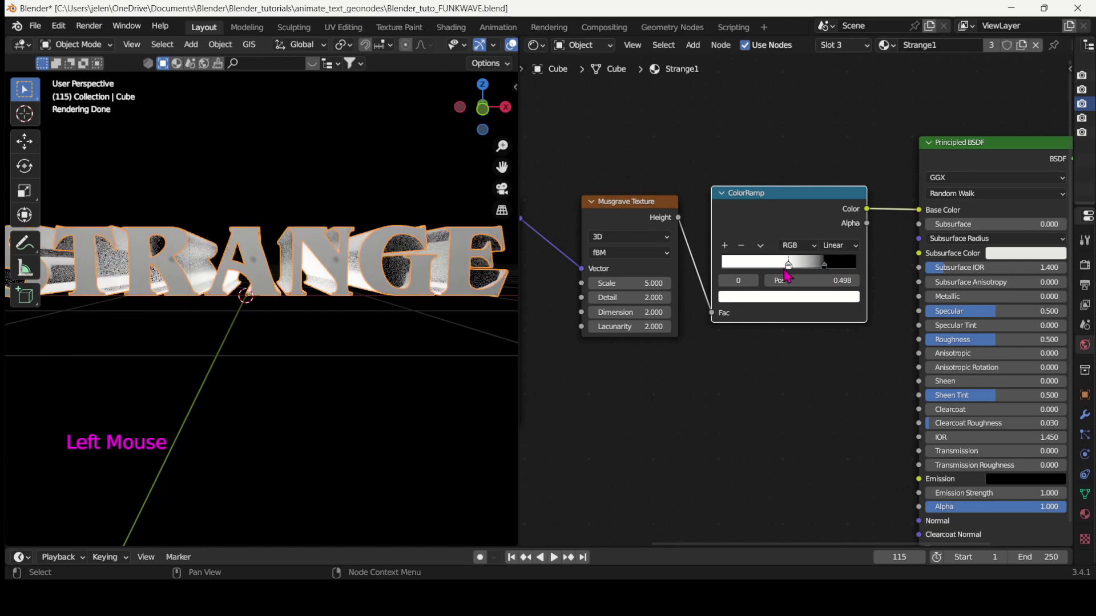
- Recolour the ColorRamp's white stop to a fully saturated dark red
click(787, 296)
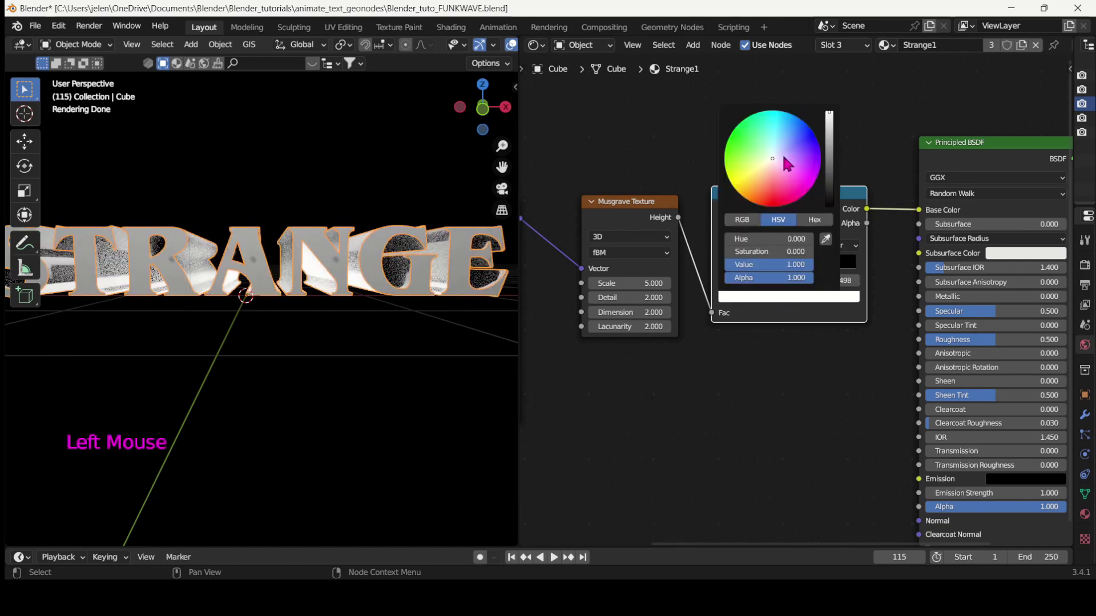
drag(787, 163, 768, 206)
scroll(844, 244, down, 12)
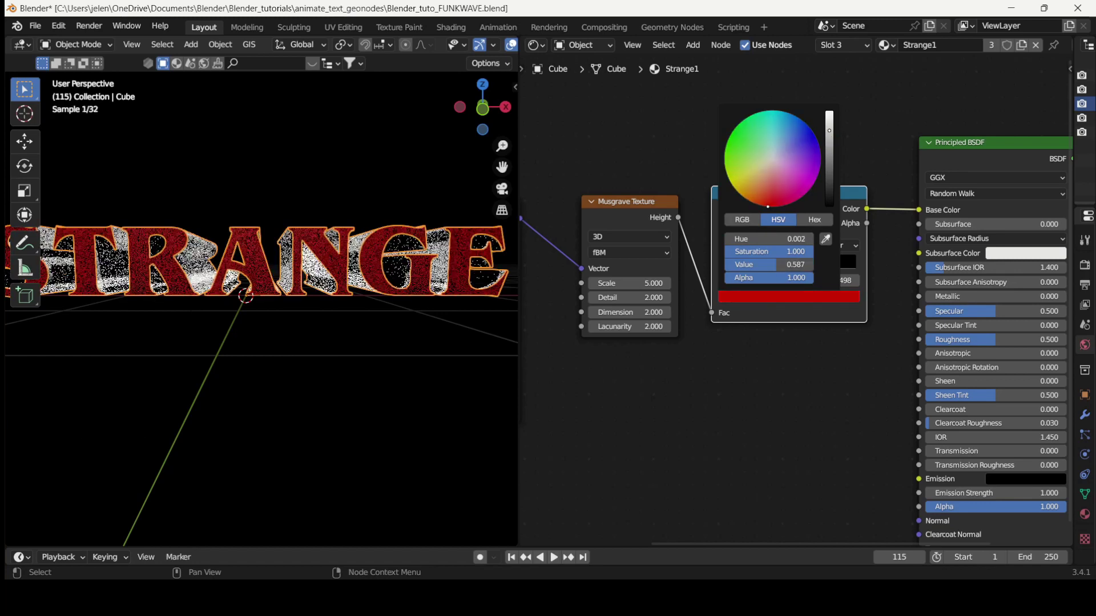
click(799, 311)
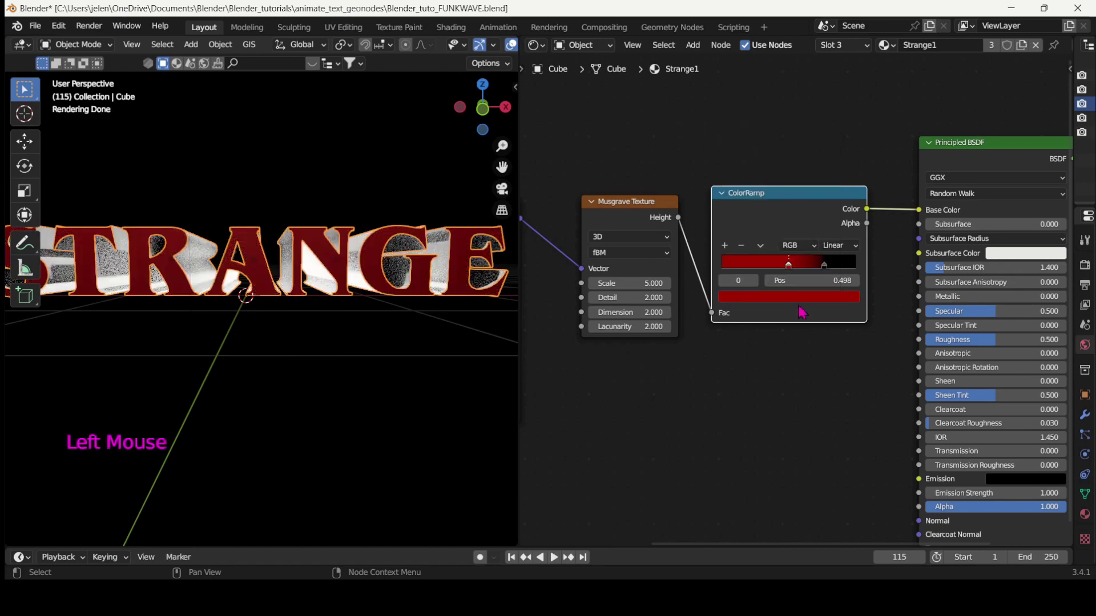
- Add a dark red ColorRamp stop at 0.353, move black to about 0.44, and make the first stop fully transparent at 0.007
drag(822, 267, 760, 274)
click(725, 246)
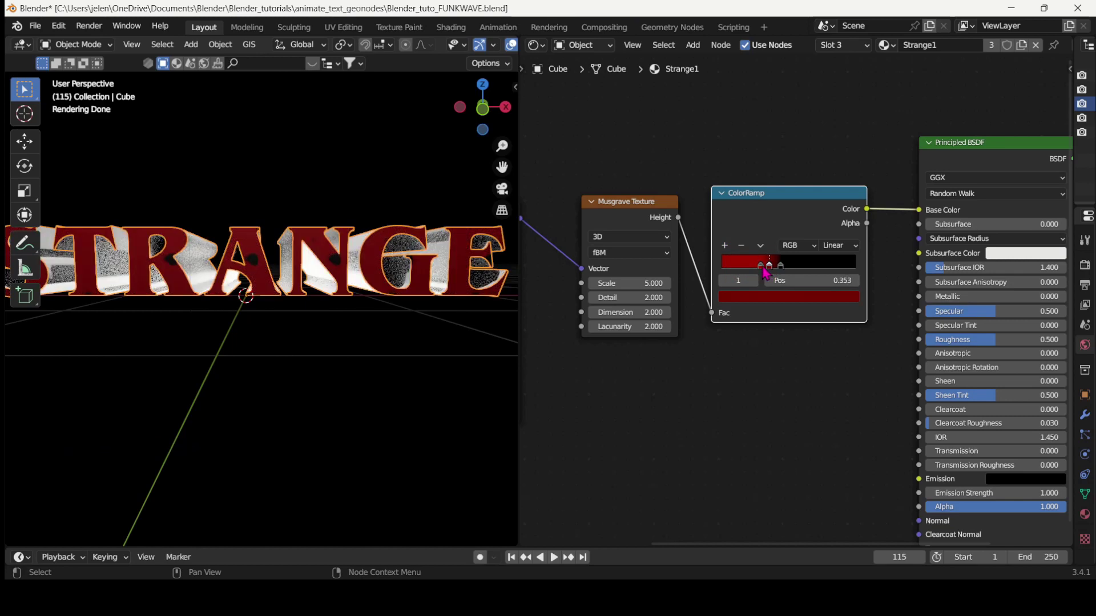
drag(760, 266, 746, 276)
double_click(737, 297)
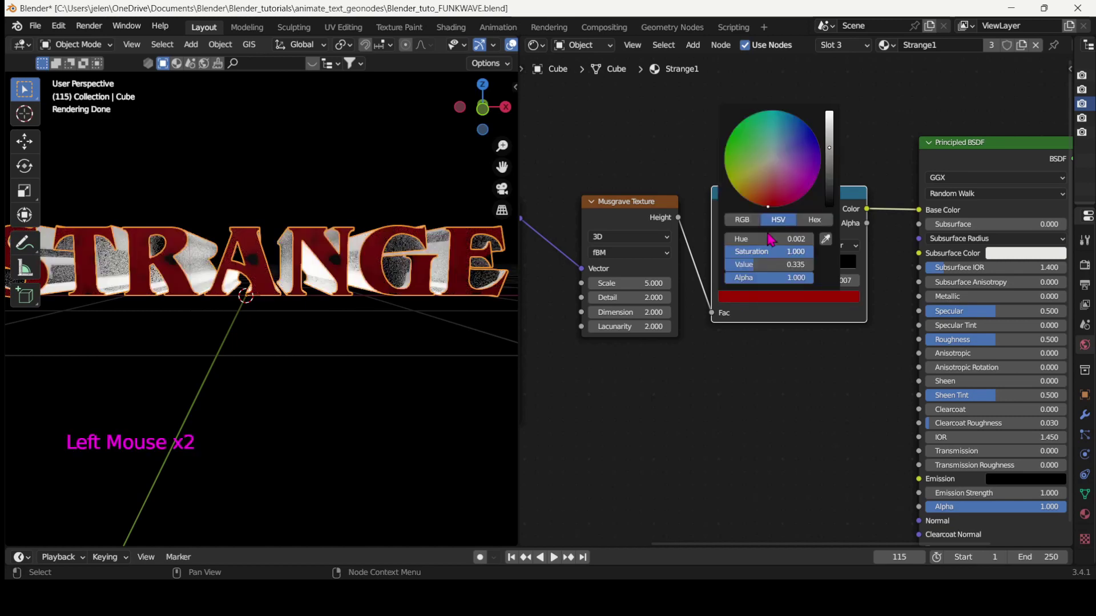
text(0.709)
key(Return)
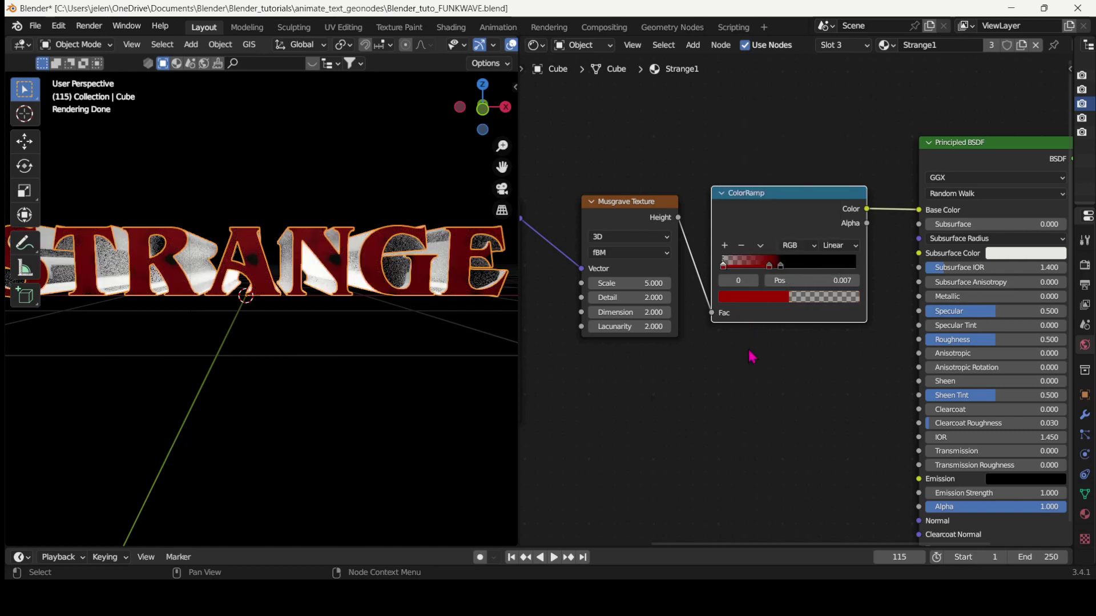
- Shift the ColorRamp's middle red stop closer to the transparent one and move the black stop to 0.225
mouse_move(769, 268)
mouse_down()
mouse_move(735, 271)
mouse_move(774, 271)
mouse_move(754, 272)
mouse_up()
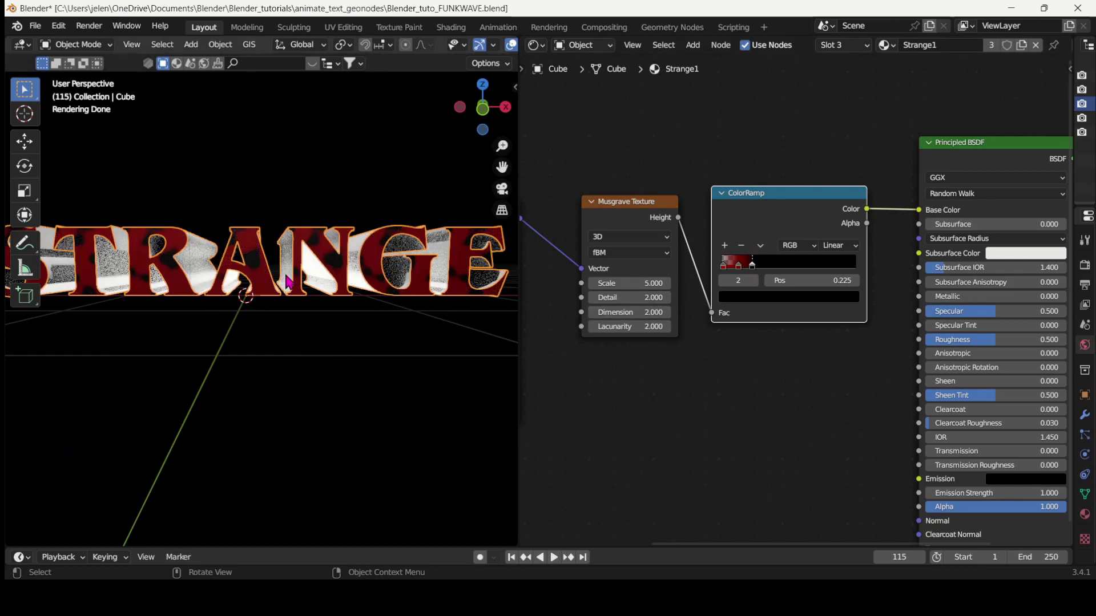
scroll(289, 282, up, 4)
shift+middle_drag(306, 332, 409, 420)
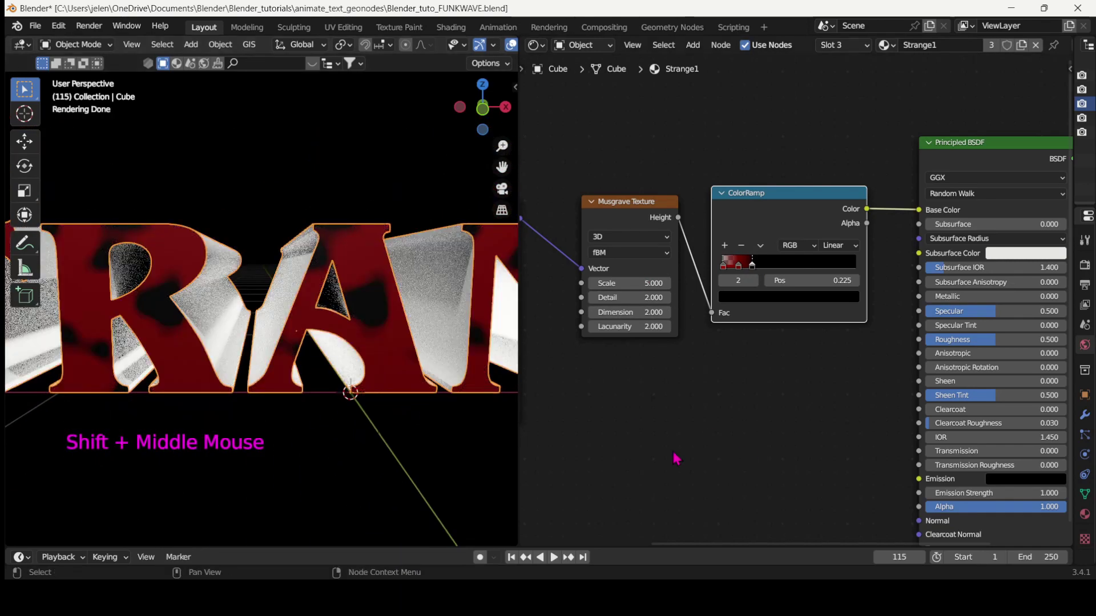
- Set the Musgrave Texture's Scale to 4.600 and change the ColorRamp's interpolation to Ease, with its stops spread further apart
mouse_move(627, 283)
mouse_down()
mouse_move(707, 283)
mouse_move(633, 283)
mouse_up()
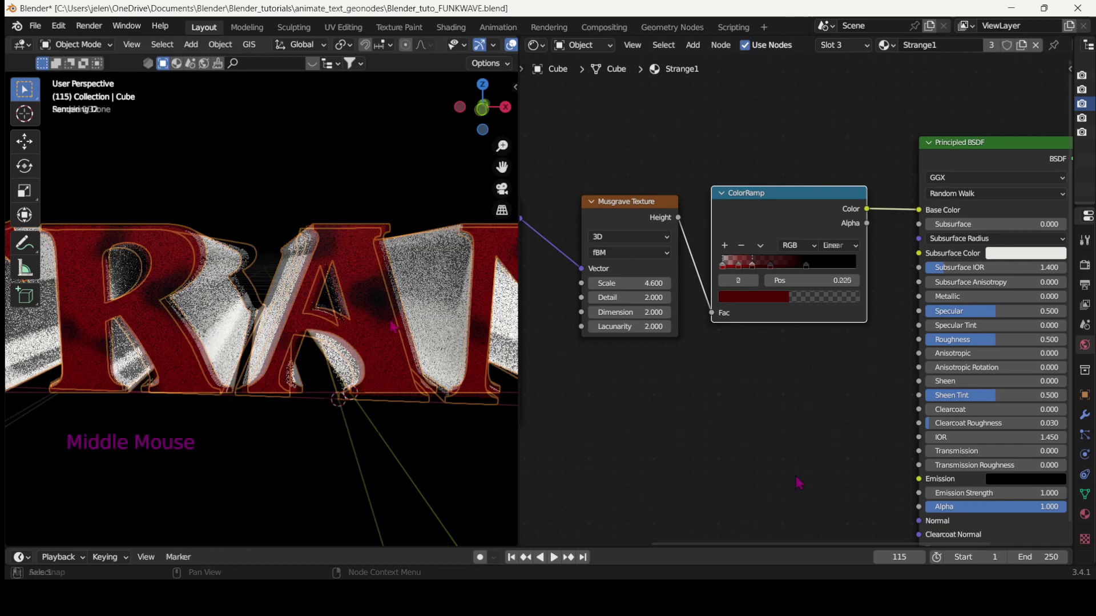
middle_drag(348, 317, 402, 314)
scroll(402, 313, up, 2)
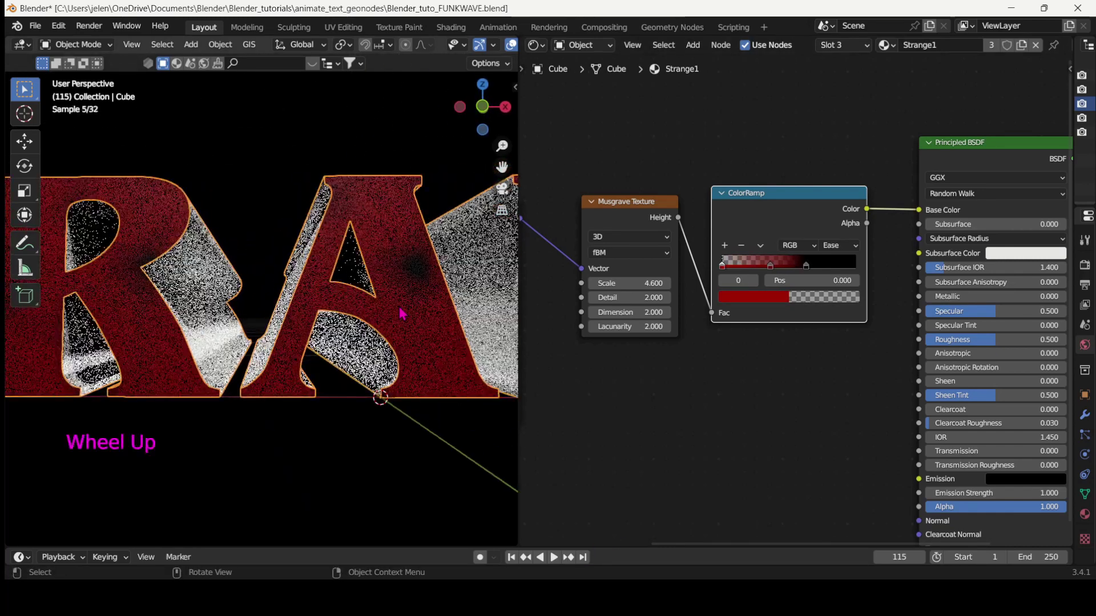
scroll(402, 314, up, 1)
middle_drag(469, 340, 445, 328)
- Move the ColorRamp's black stop to about 0.45 and middle stop to 0.222, and set the Musgrave Scale to 10.400 and Detail to 2.700
drag(805, 266, 784, 276)
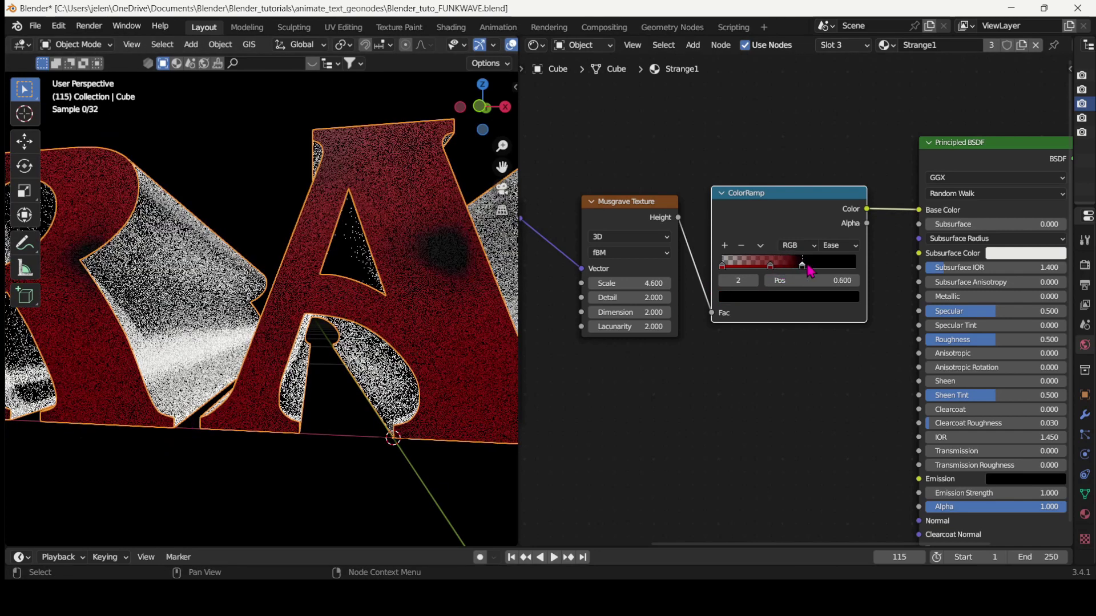
click(768, 273)
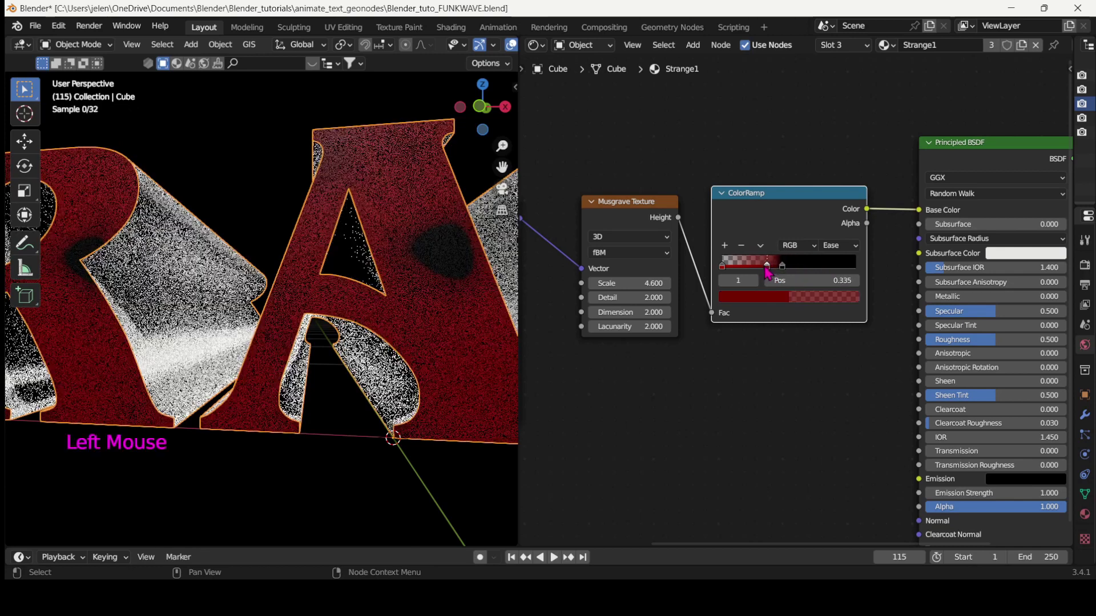
drag(744, 276, 739, 275)
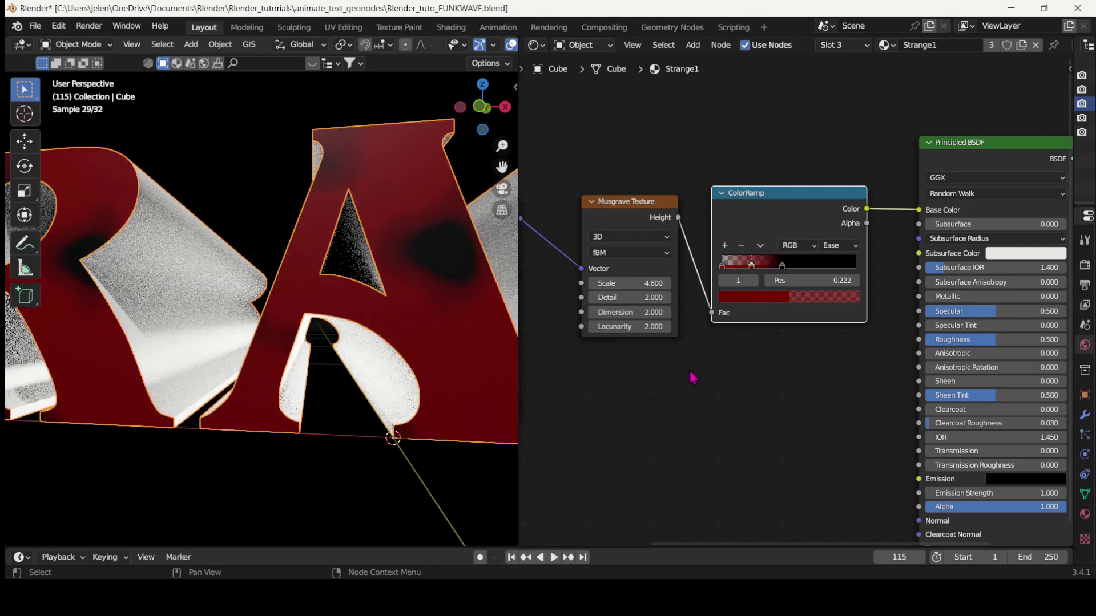
drag(620, 278, 582, 298)
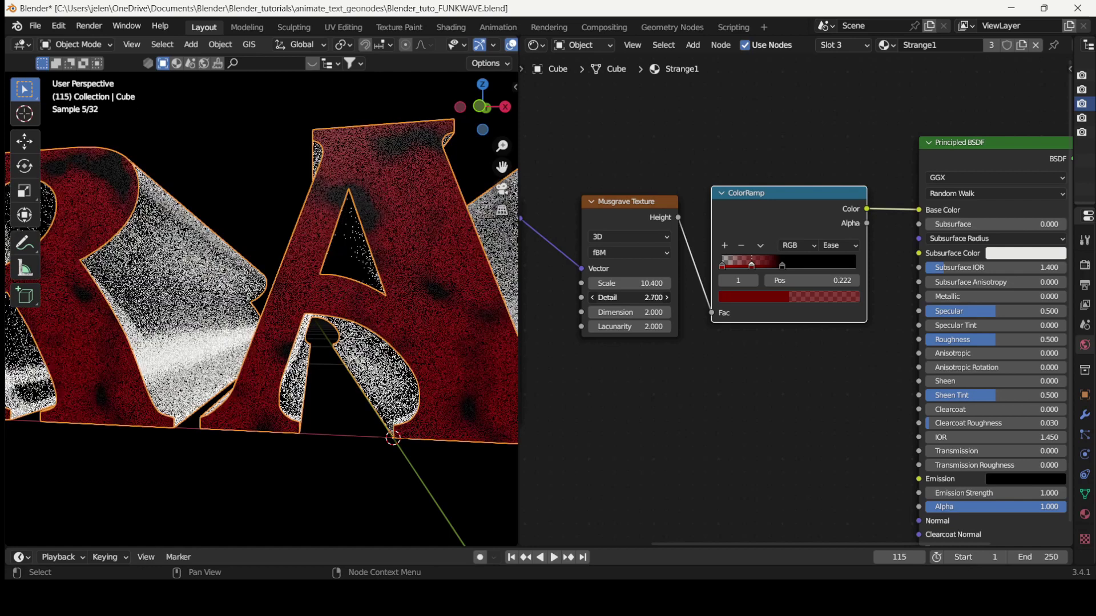
- Connect the ColorRamp's Alpha output to the Principled BSDF's Alpha input
middle_drag(899, 235, 758, 191)
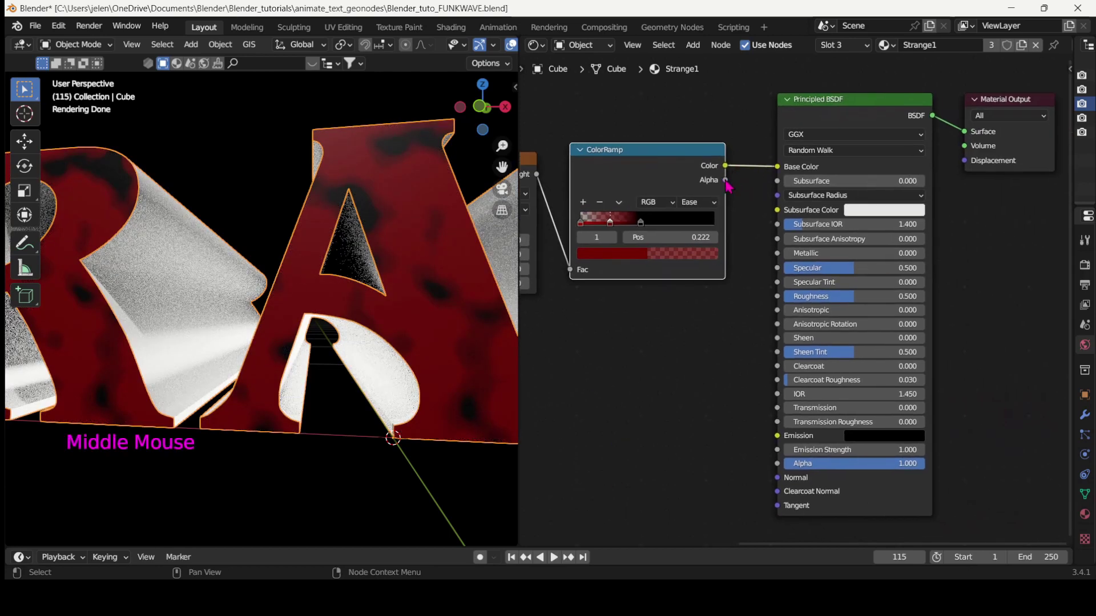
drag(725, 180, 777, 463)
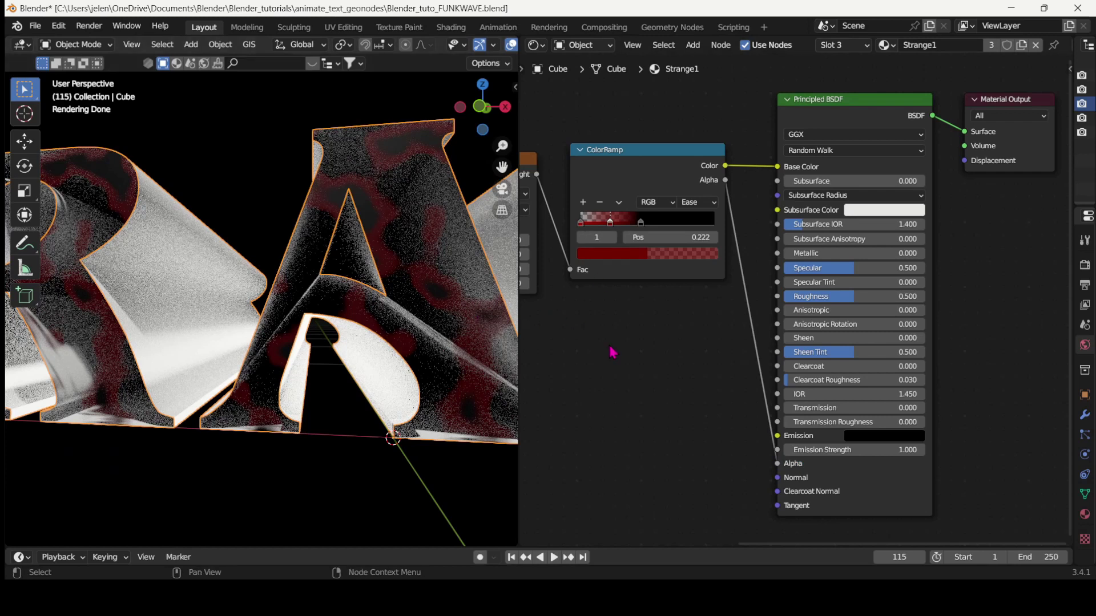
- Readjust the ColorRamp's transparent stop near the start and move the middle red stop to 0.211
middle_drag(611, 352, 741, 356)
middle_drag(739, 359, 851, 385)
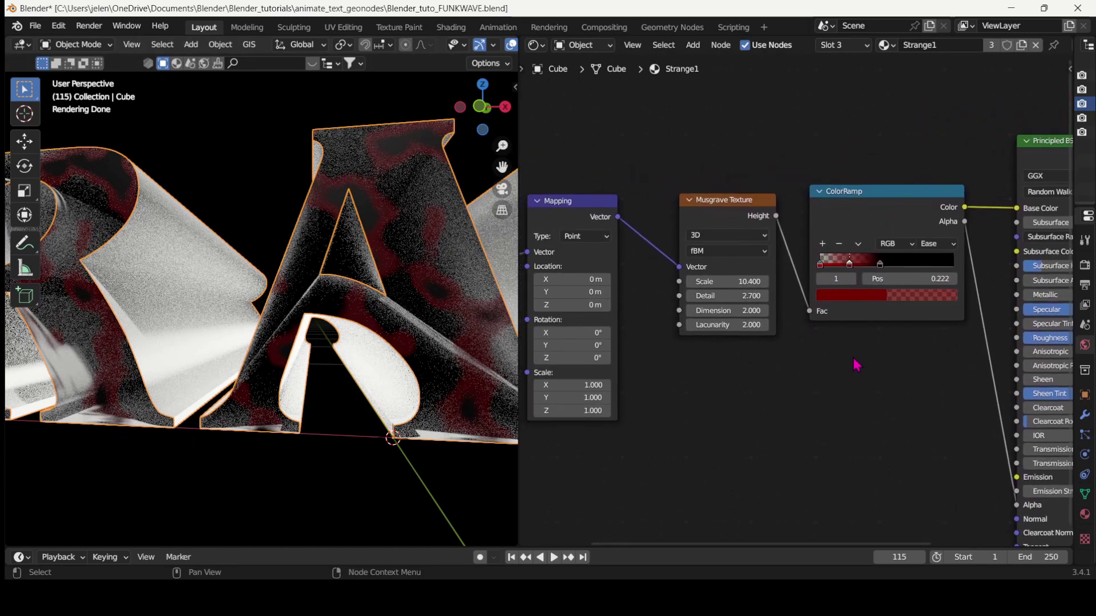
mouse_move(845, 272)
mouse_down()
mouse_move(856, 266)
mouse_move(833, 270)
mouse_up()
click(833, 270)
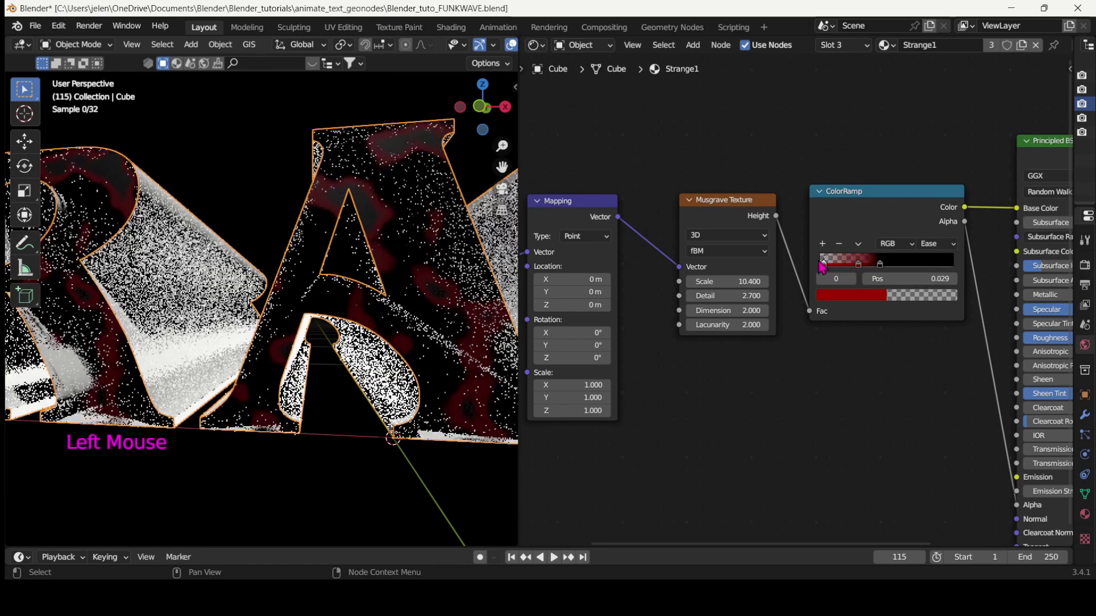
drag(859, 268, 848, 273)
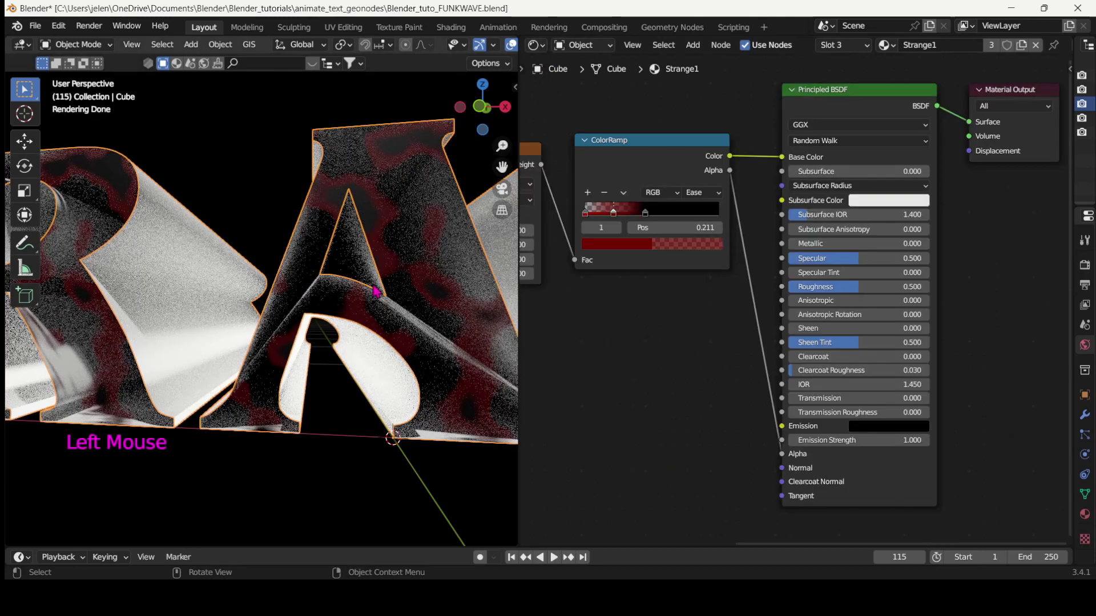
- Brighten the ColorRamp's middle red stop to a colour value of 0.521
middle_drag(377, 290, 371, 362)
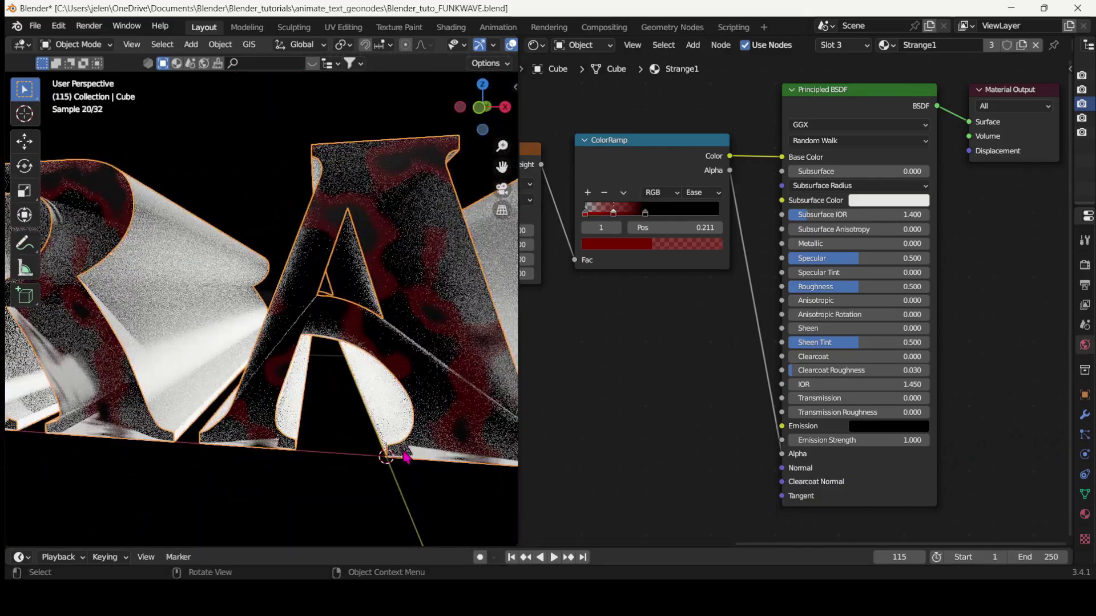
scroll(357, 443, down, 4)
scroll(340, 416, up, 3)
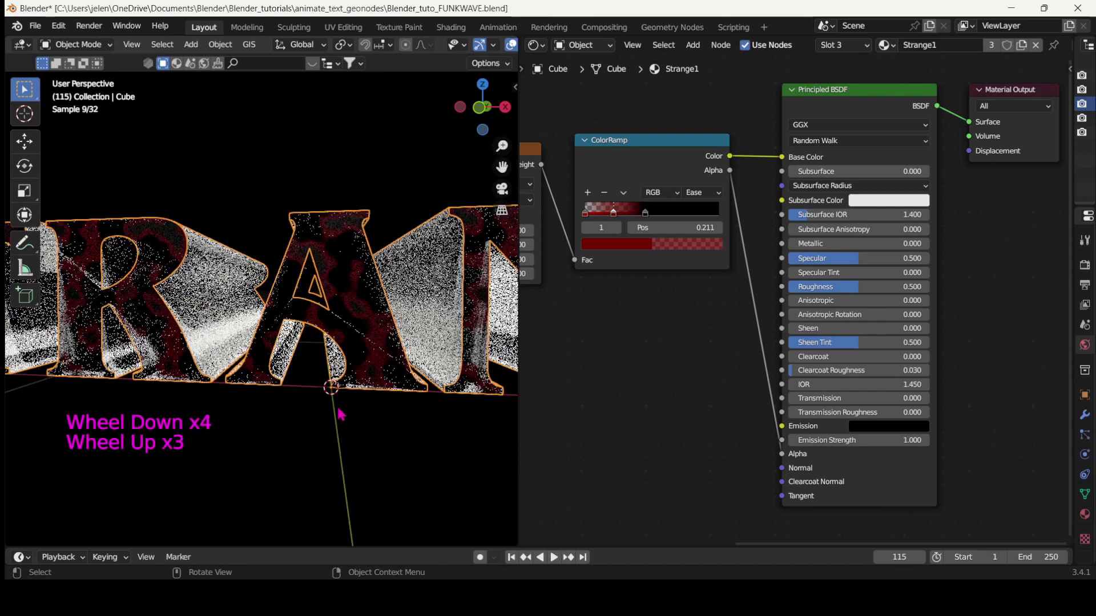
click(618, 221)
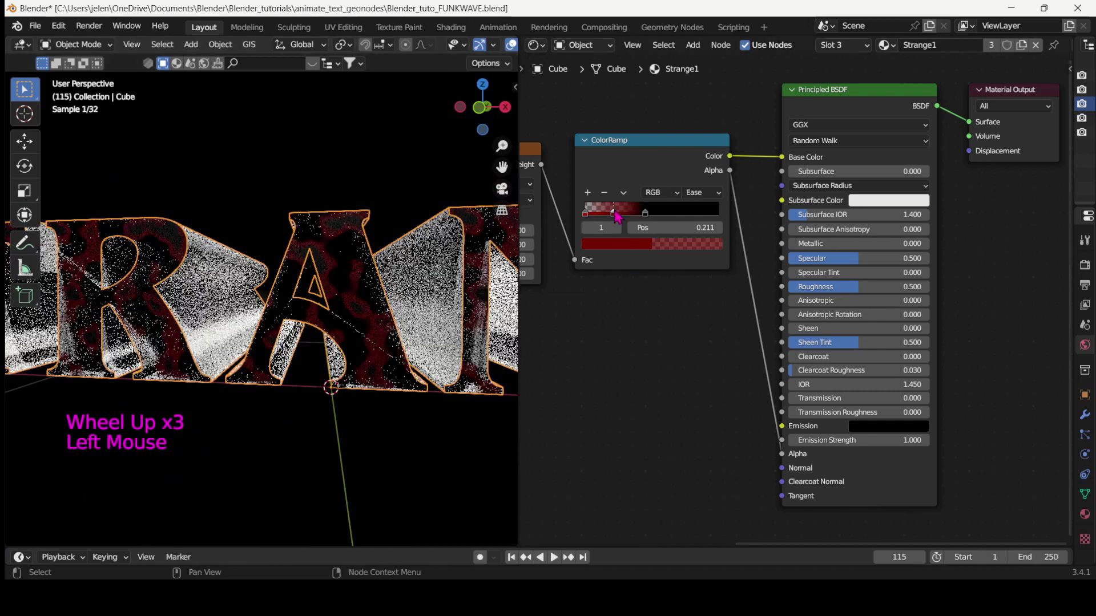
click(622, 243)
mouse_move(691, 110)
mouse_down()
mouse_move(691, 82)
mouse_move(693, 93)
mouse_up()
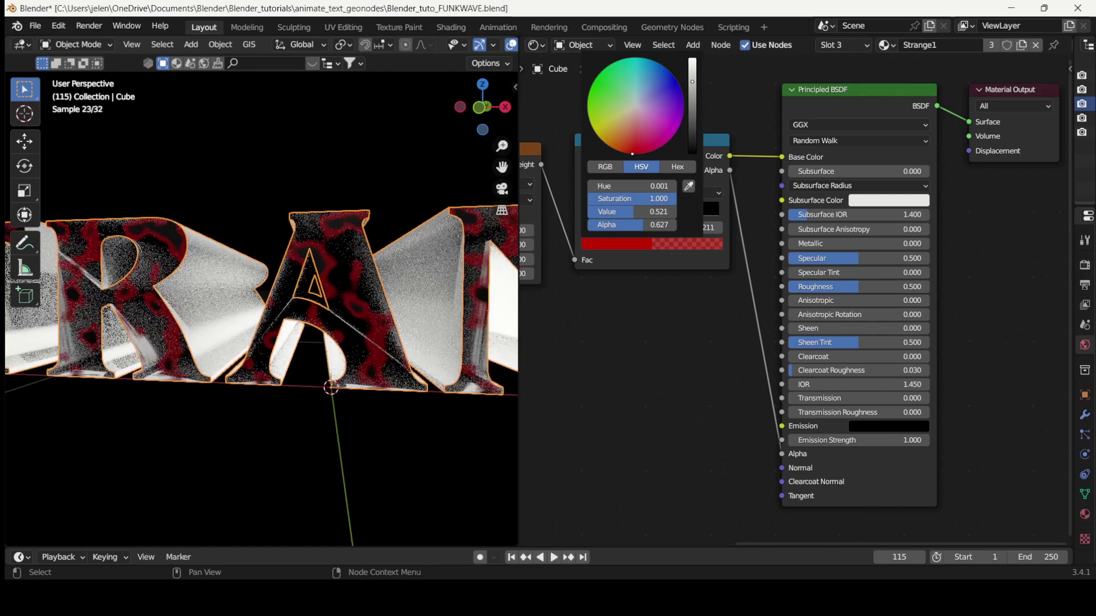
scroll(366, 324, up, 3)
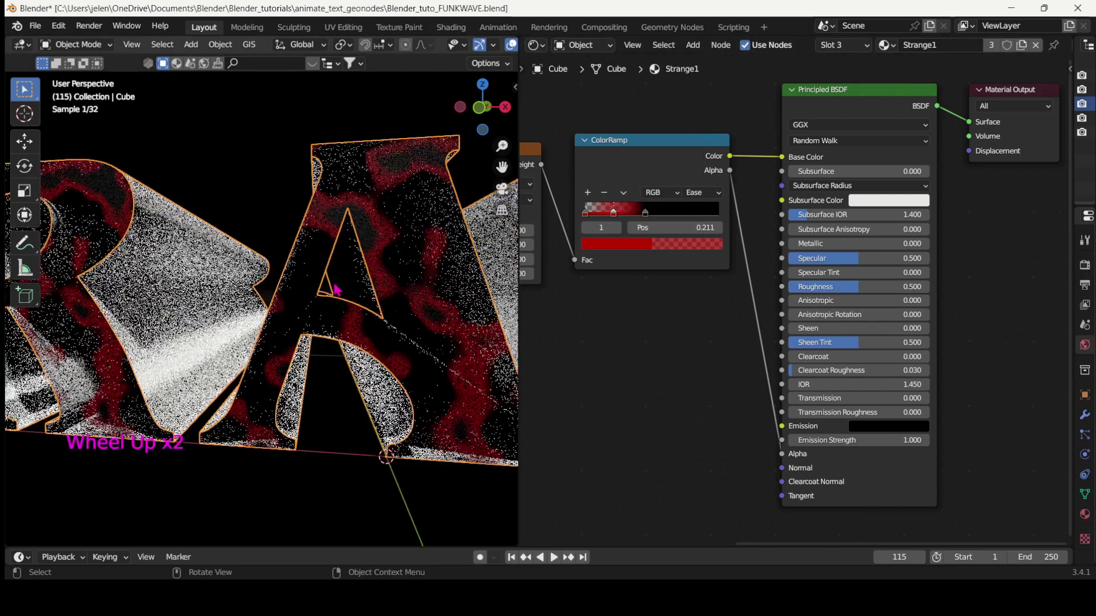
- Switch the Musgrave Texture's dimensions to 4D
scroll(366, 324, down, 1)
middle_drag(550, 371, 892, 305)
click(848, 192)
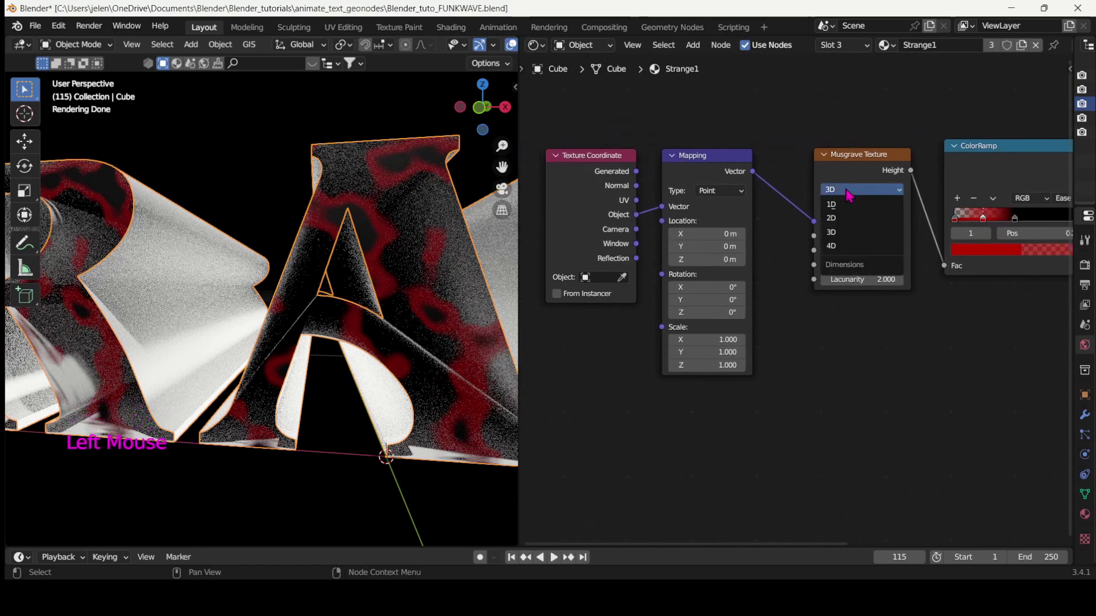
click(843, 247)
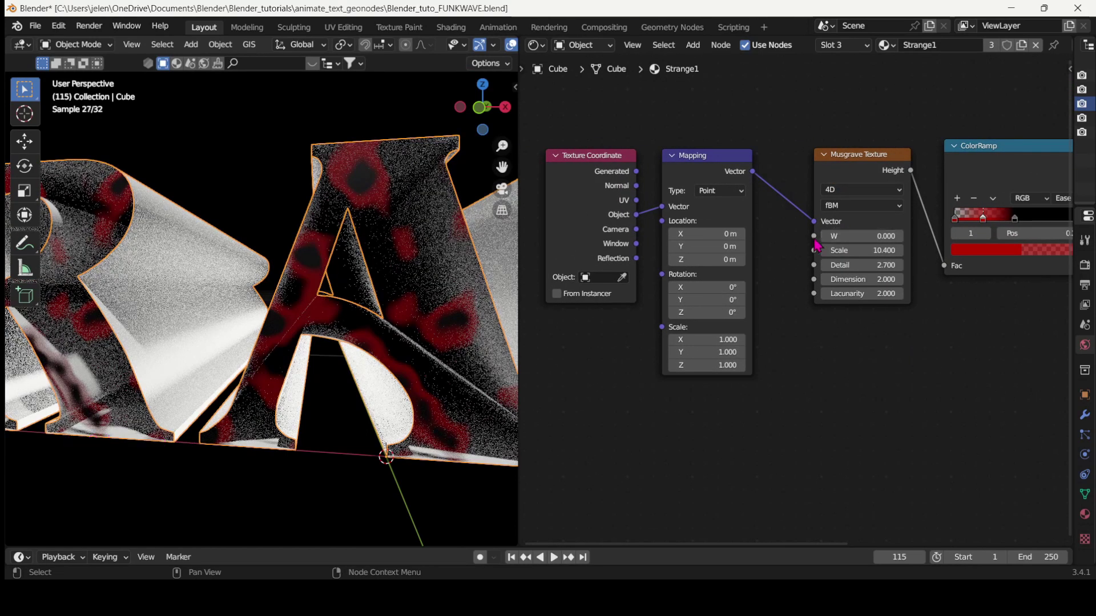
- Add a Value node linked to the Musgrave Texture's W input and place it below the Mapping node
drag(808, 240, 788, 406)
text(vas)
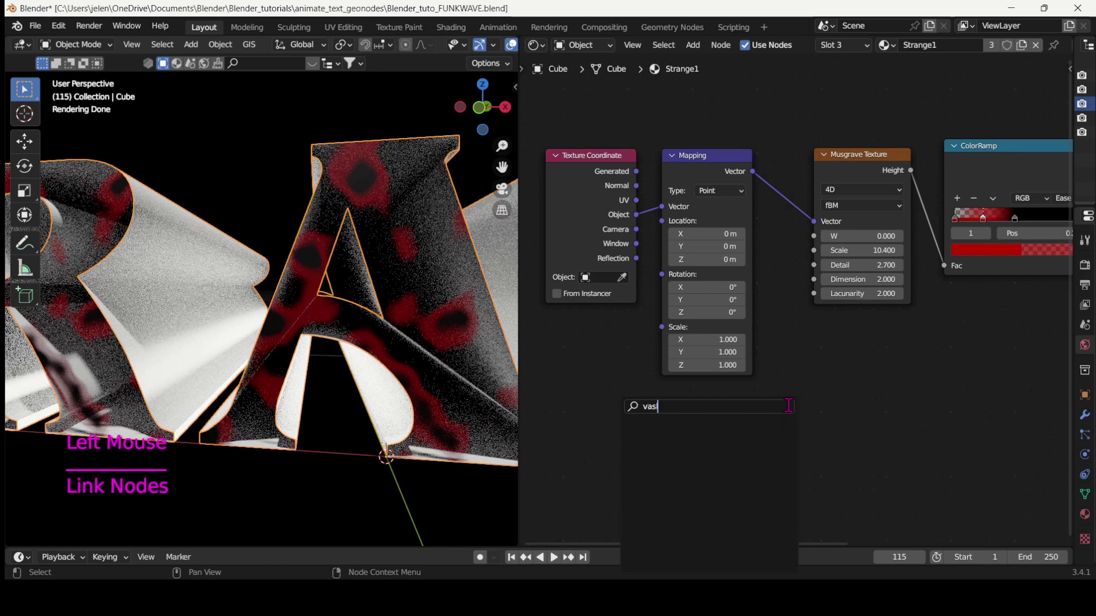
text(lu)
key(BackSpace)
key(BackSpace)
key(Return)
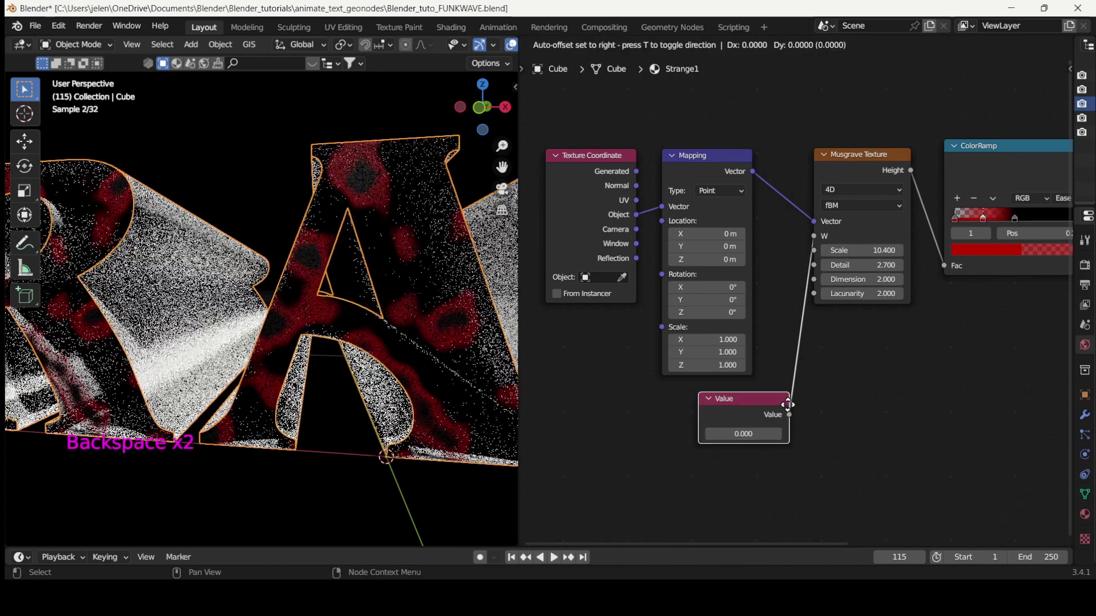
click(748, 407)
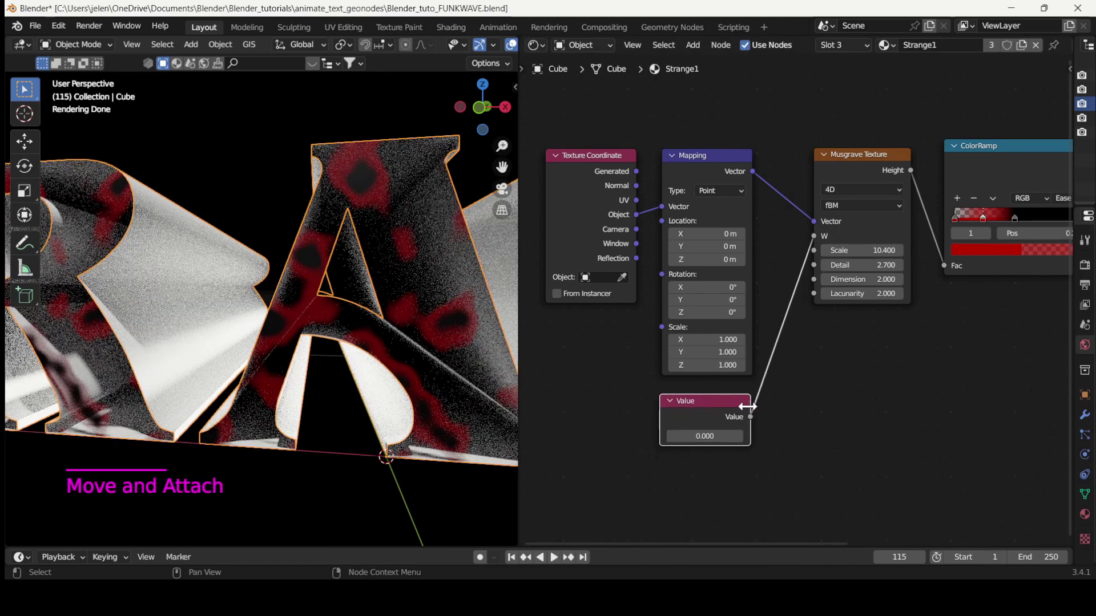
- Drive the Value node with the expression #frame/360
click(706, 434)
text(#frame/3)
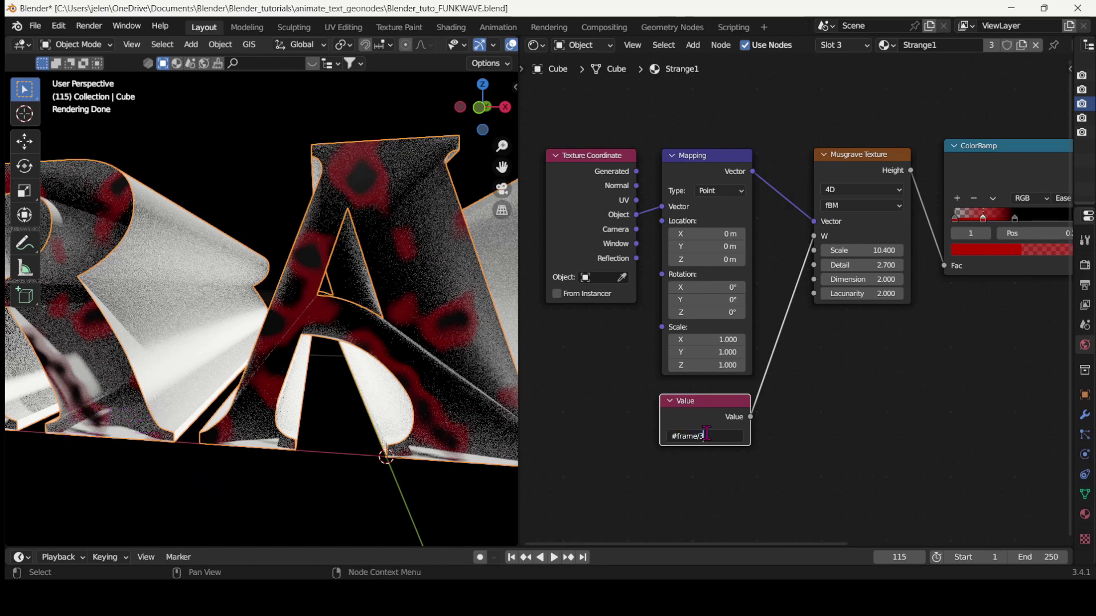
text(60)
key(Return)
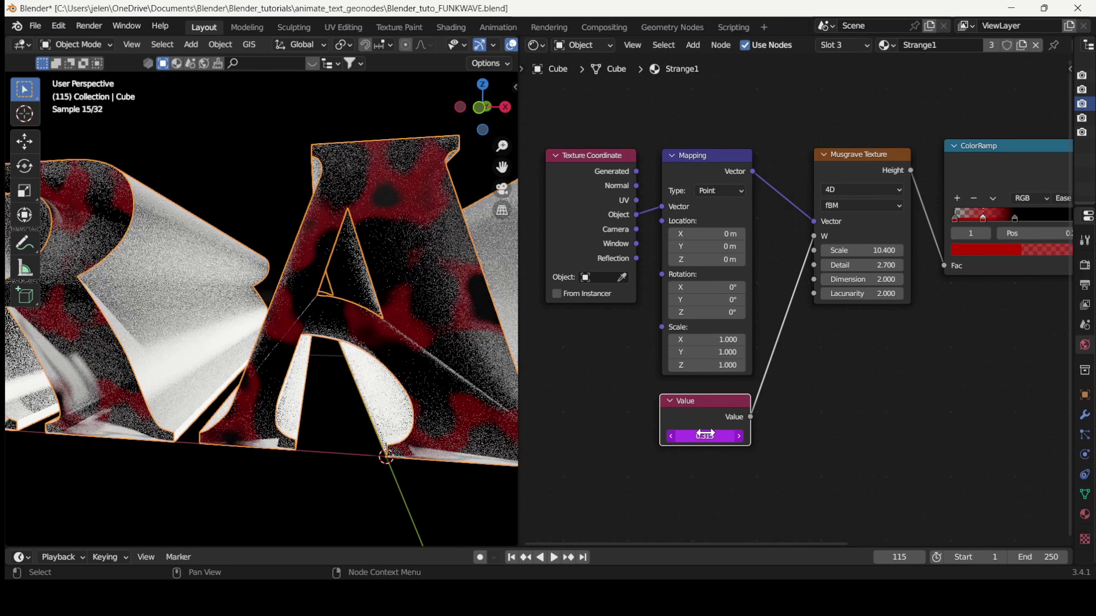
- Play the animation to check the moving texture, stop it, and examine the letters from further away
key(space)
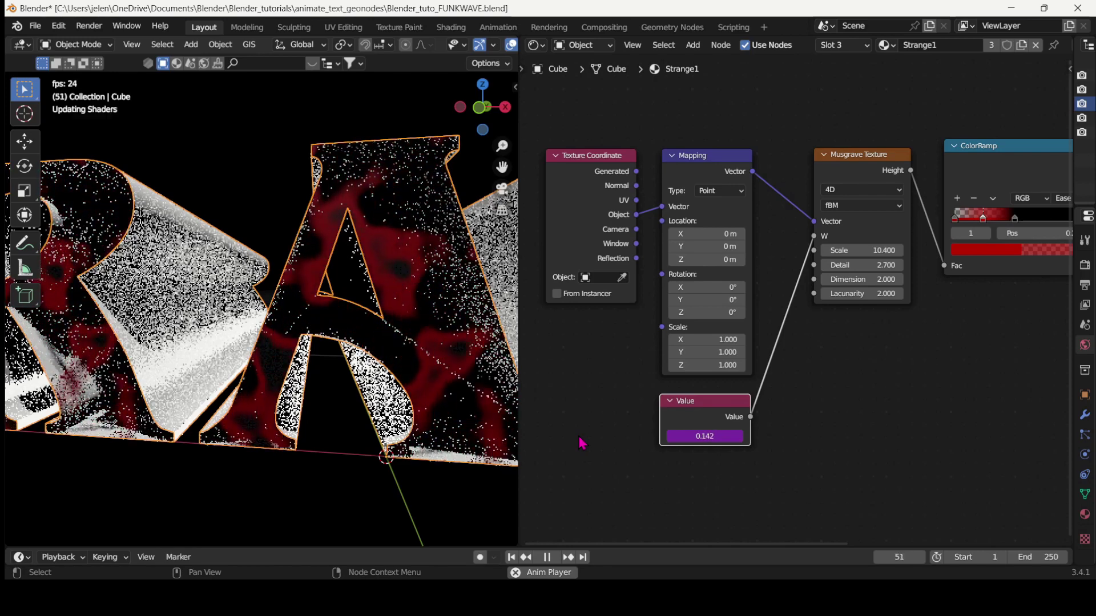
key(space)
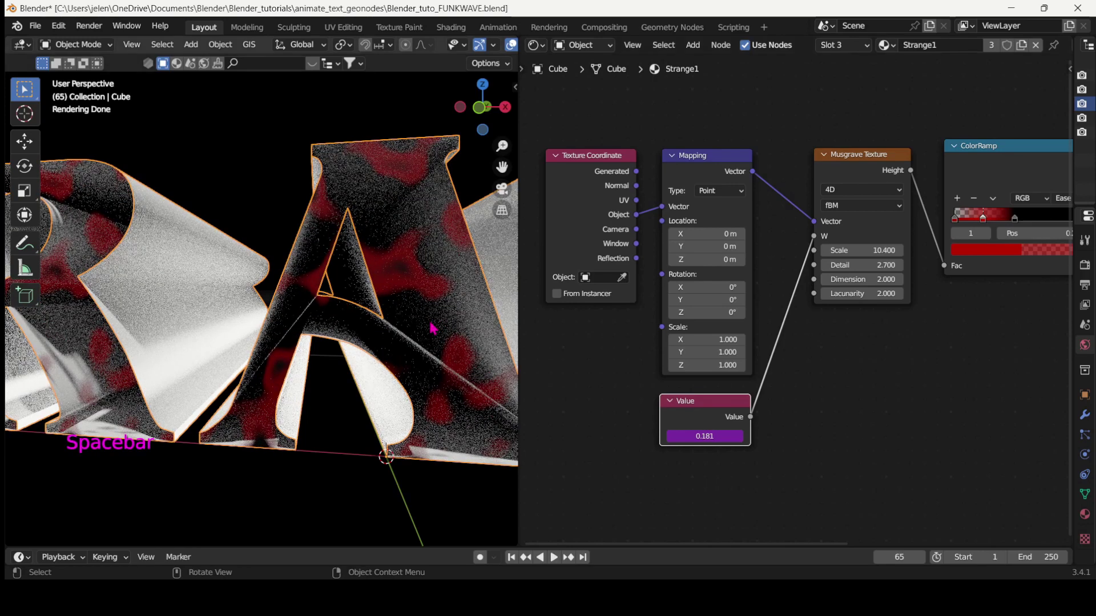
middle_drag(432, 328, 467, 362)
scroll(380, 344, down, 2)
scroll(381, 344, down, 4)
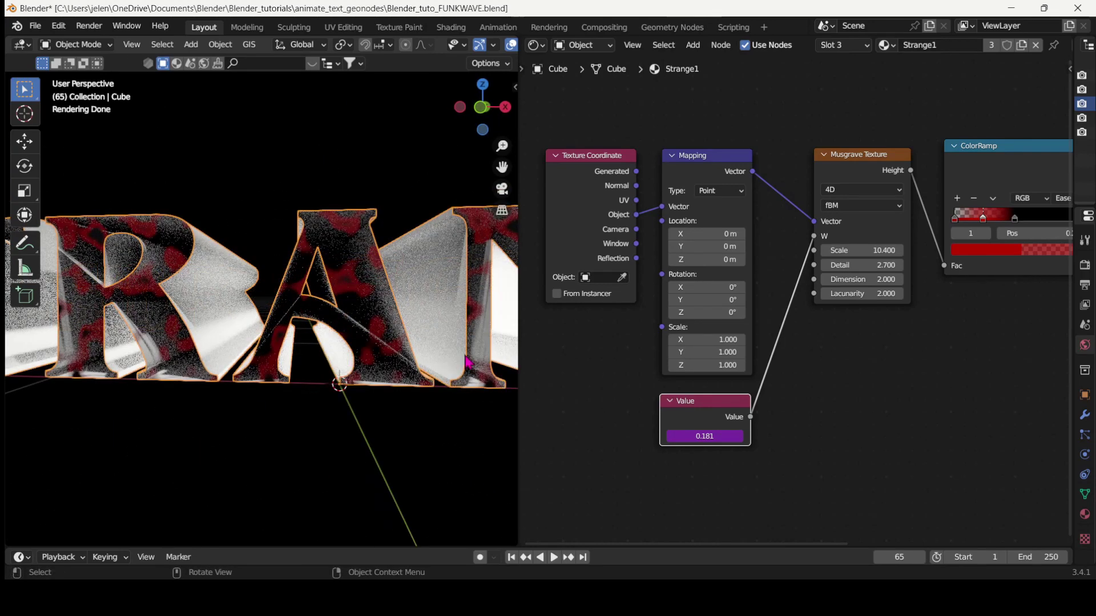
- Switch the slot to the Strange2 material and delete its Principled BSDF node
click(886, 46)
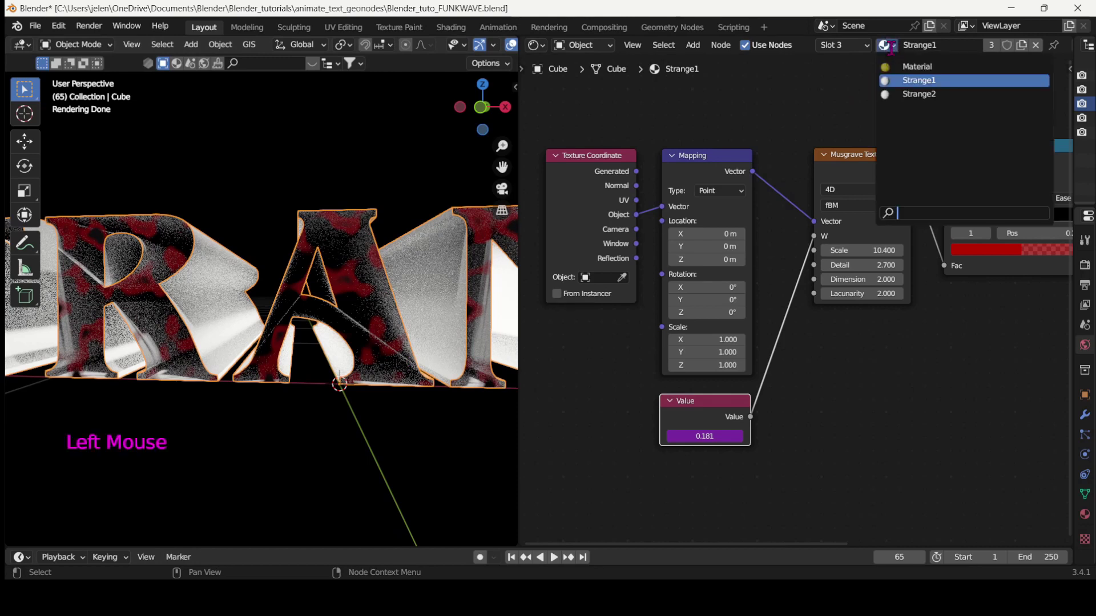
click(891, 48)
click(890, 93)
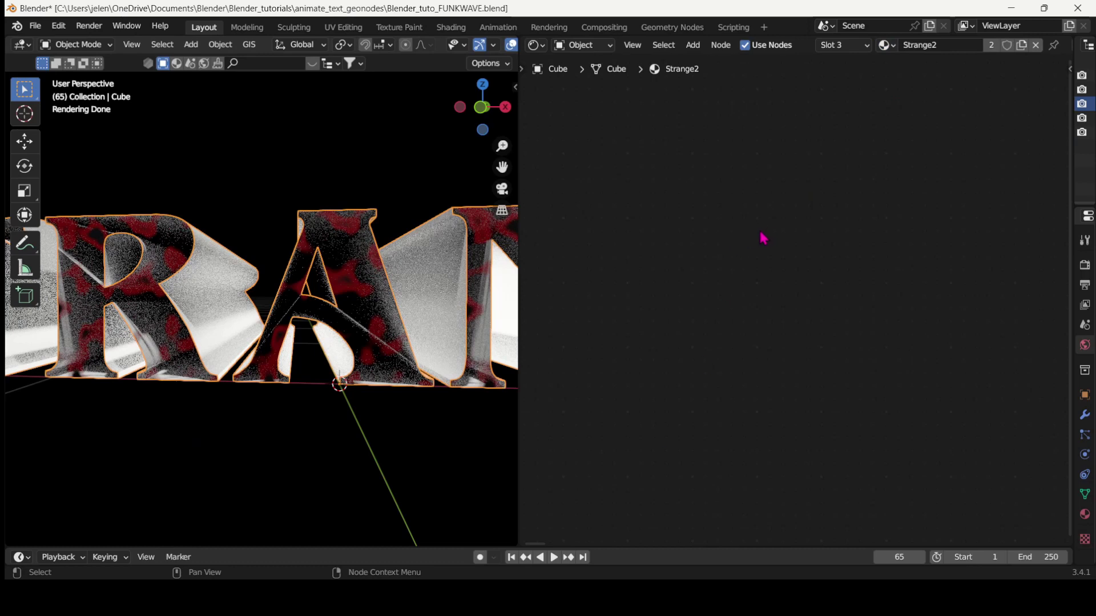
scroll(746, 272, down, 1)
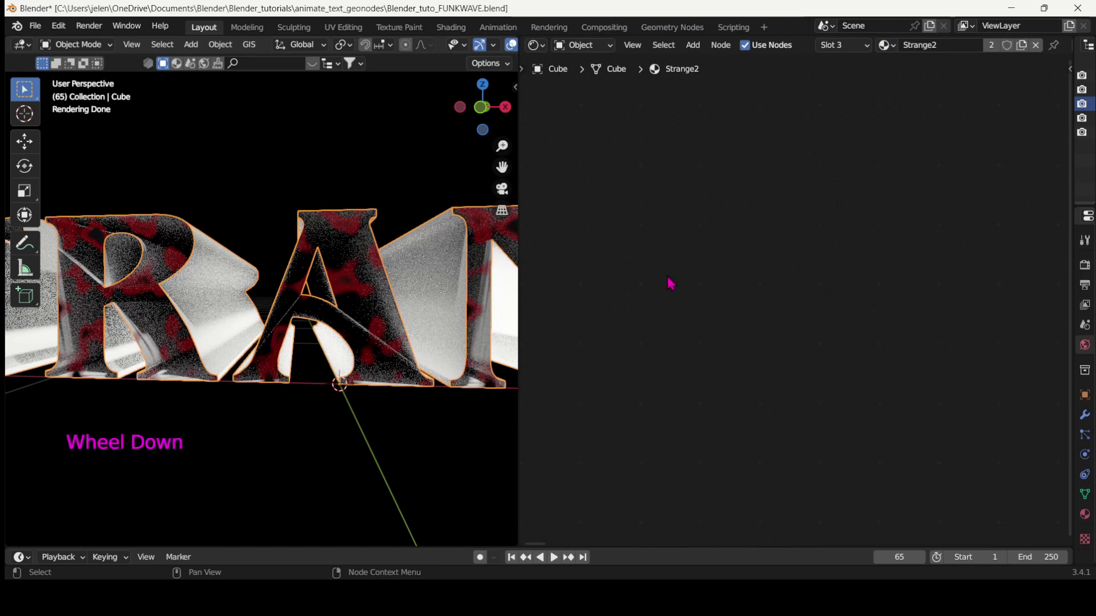
click(713, 215)
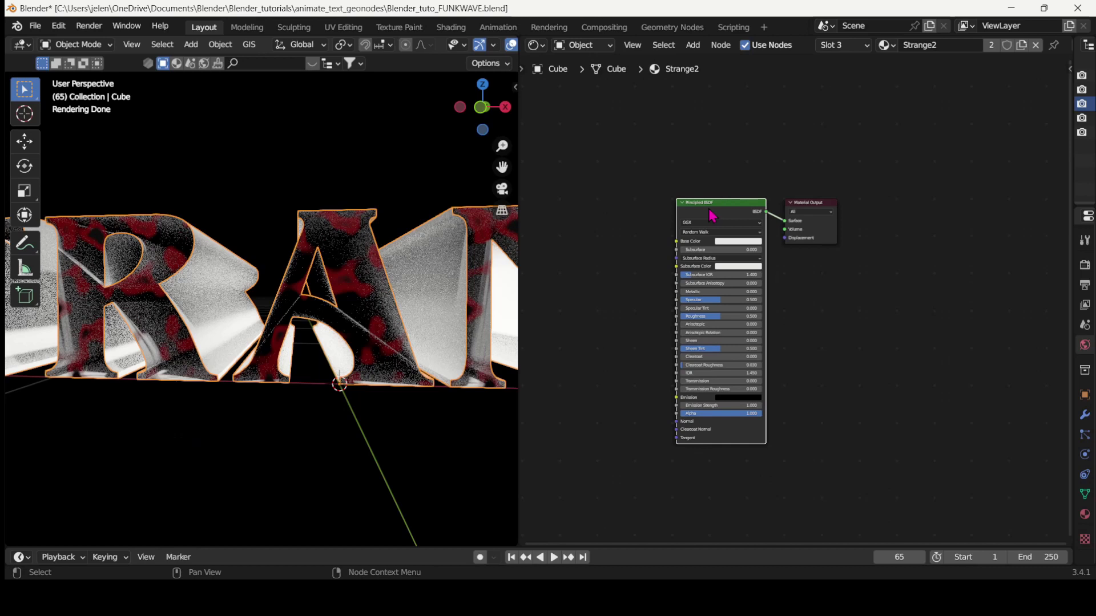
click(712, 215)
key(Delete)
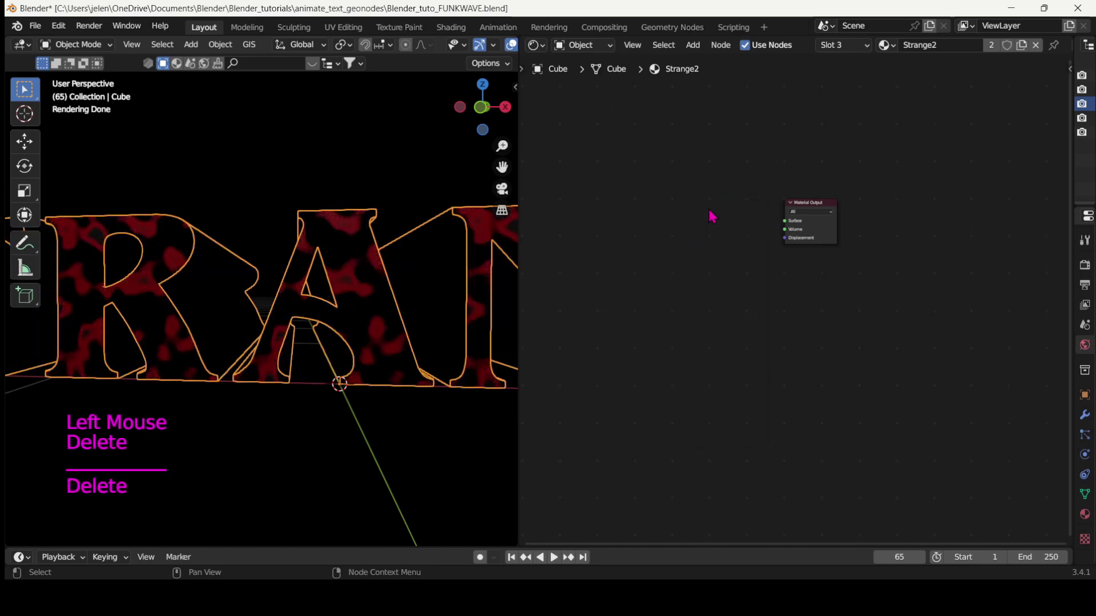
- Add a Mix Shader node and link its output to the Material Output's Surface
middle_drag(714, 244, 752, 231)
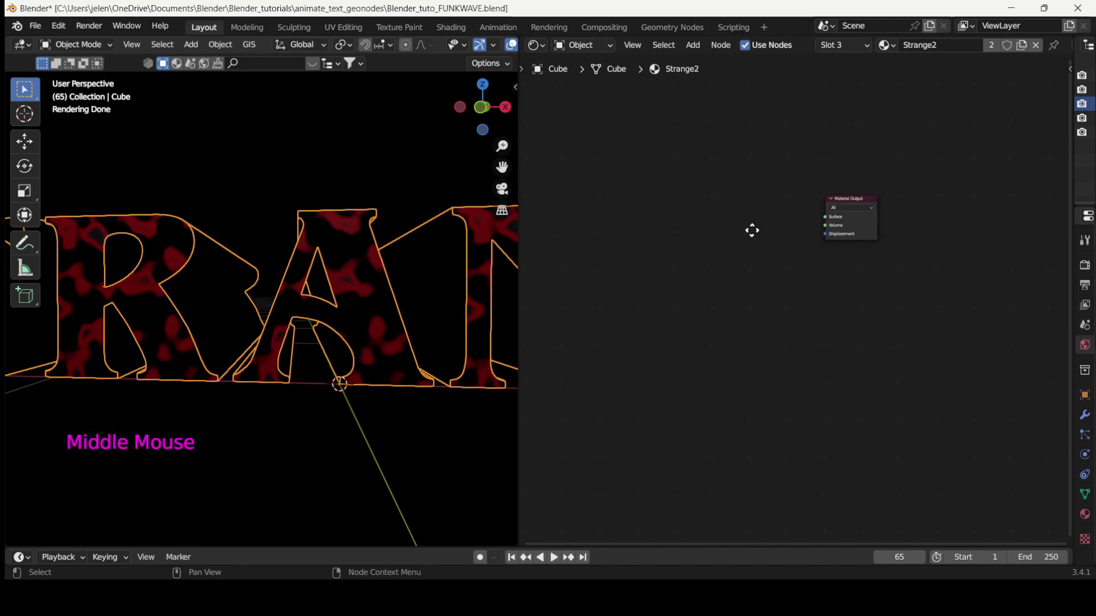
scroll(758, 237, up, 1)
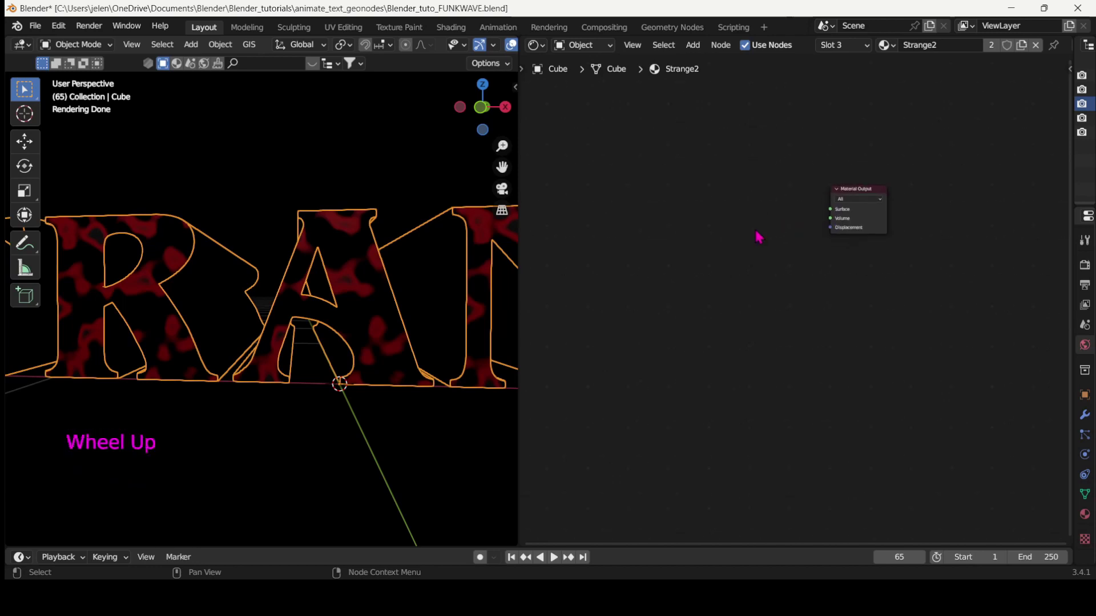
scroll(759, 237, up, 4)
middle_drag(759, 237, 847, 303)
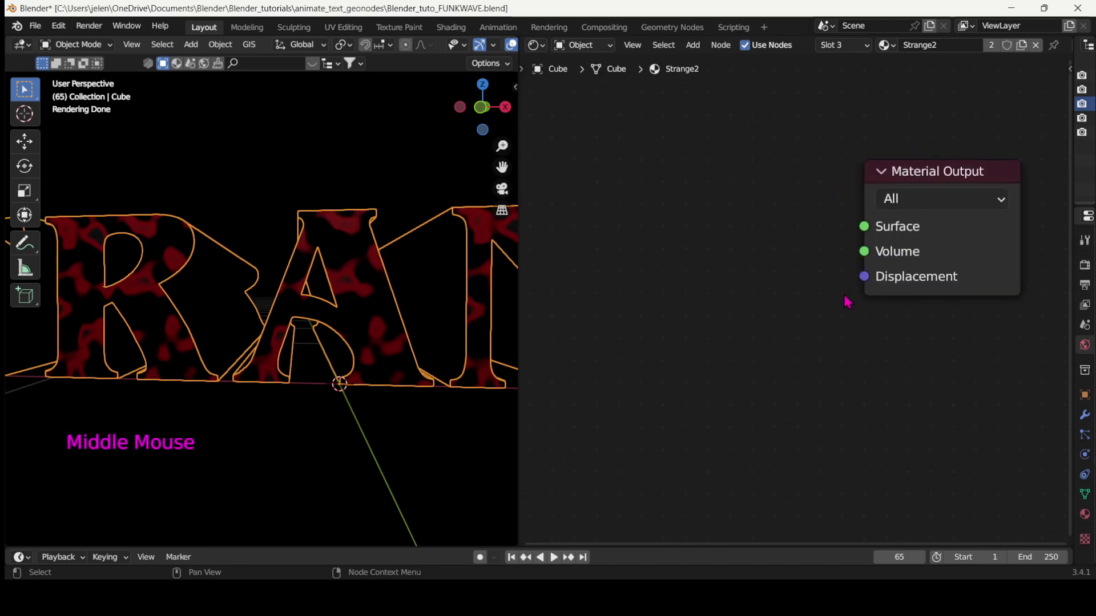
scroll(847, 302, down, 1)
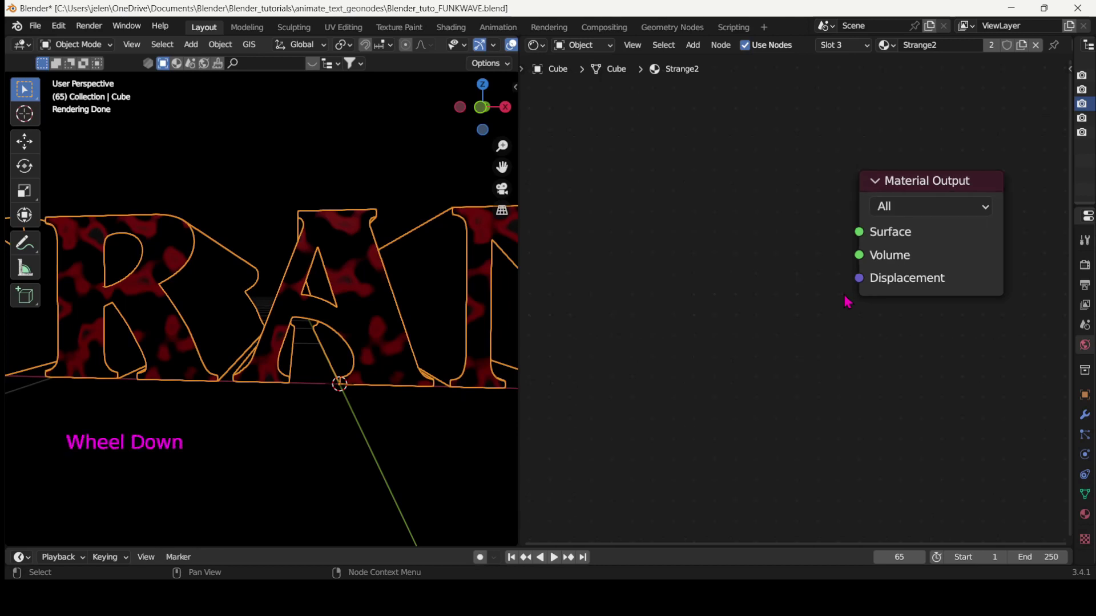
scroll(847, 302, down, 1)
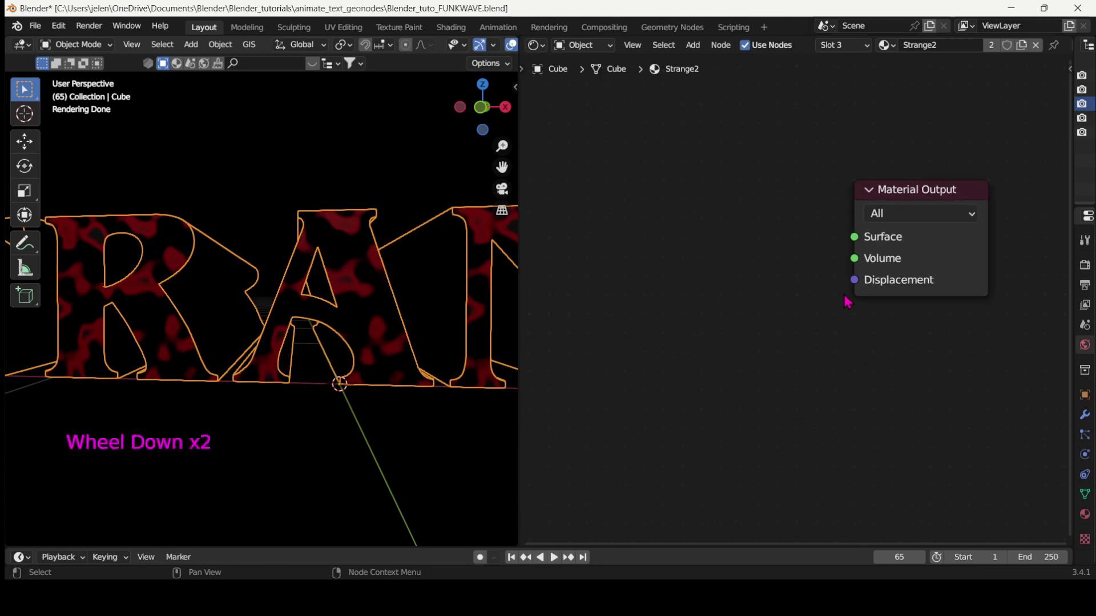
key(shift+a)
click(736, 312)
text(m)
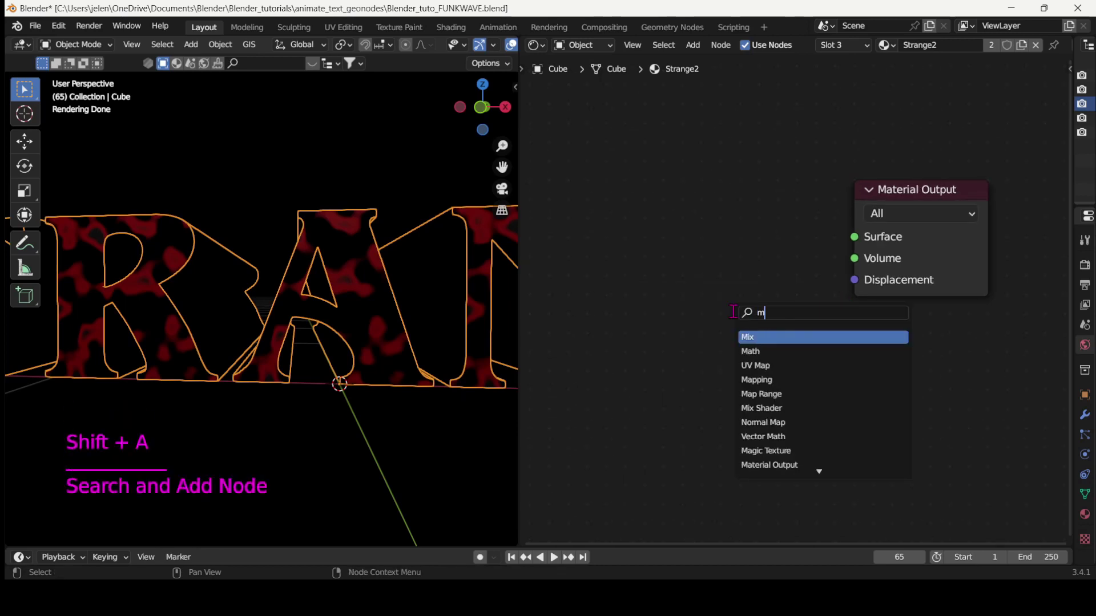
text(ix)
click(759, 351)
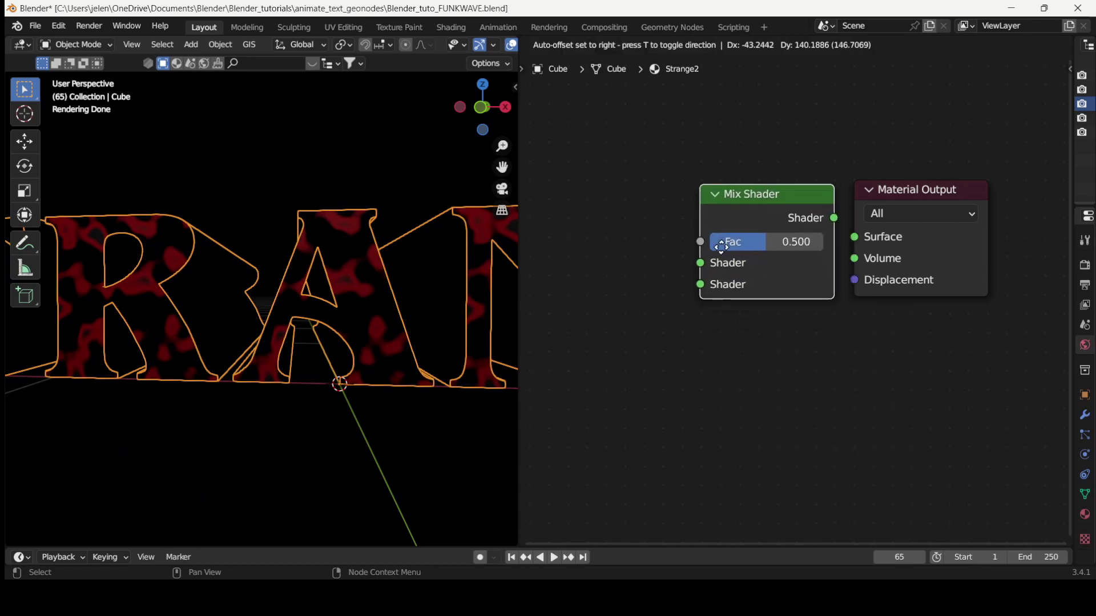
click(710, 252)
drag(823, 224, 863, 243)
drag(701, 223, 703, 224)
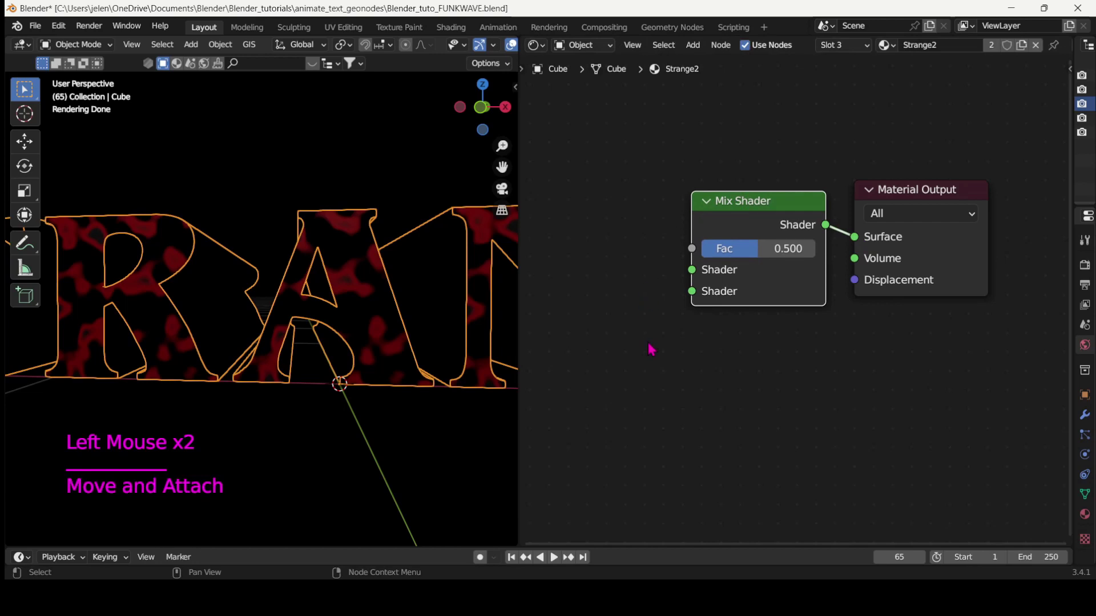
- Add a Transparent BSDF node and link it to the Mix Shader's first Shader input
middle_drag(651, 349, 771, 322)
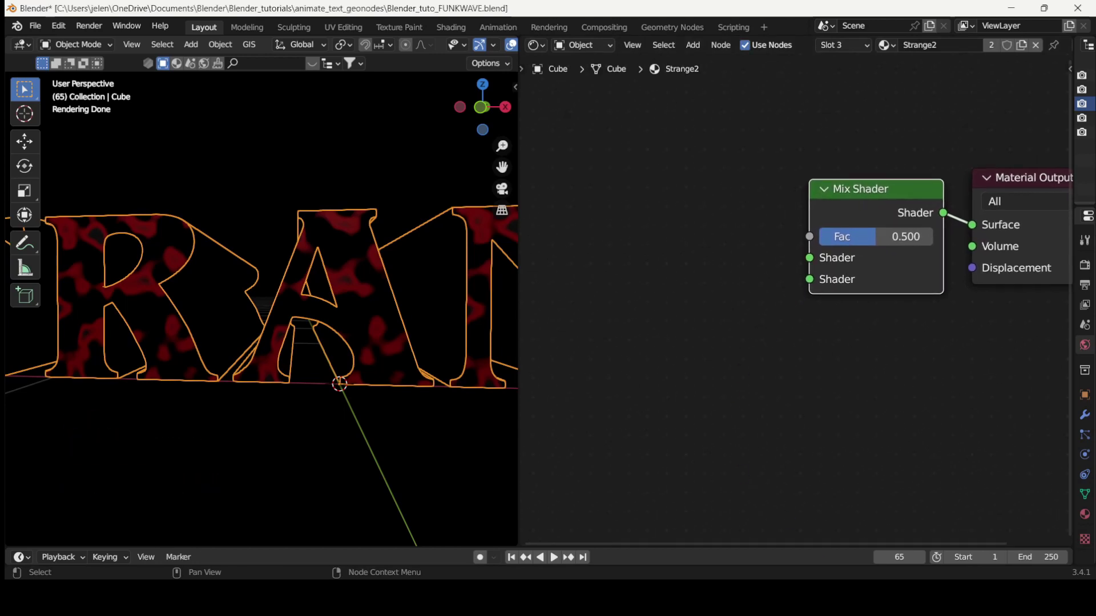
click(730, 372)
key(shift+a)
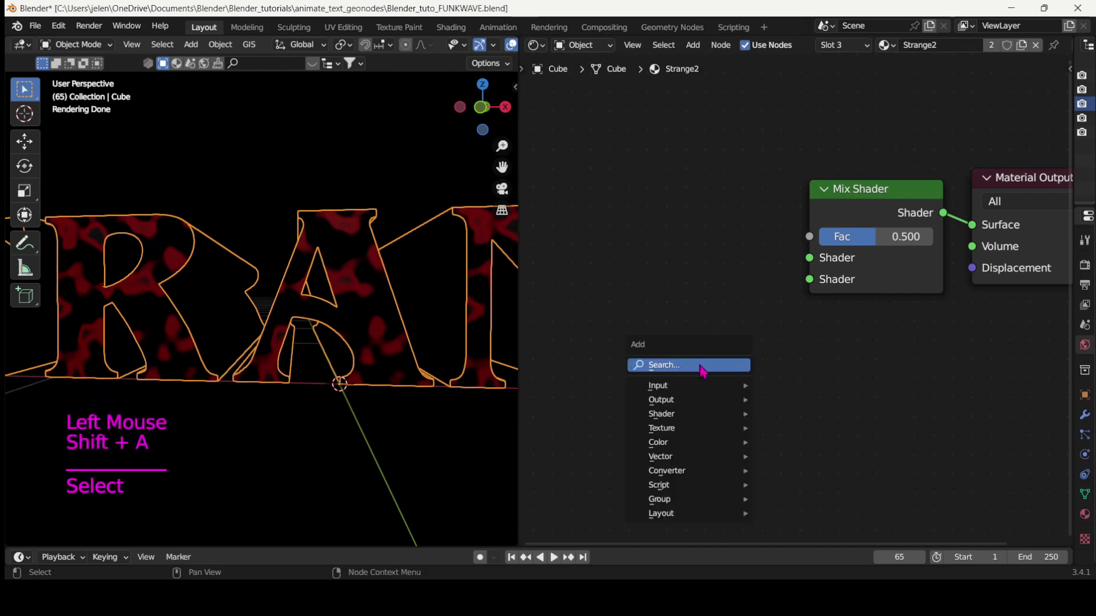
click(702, 366)
text(transp)
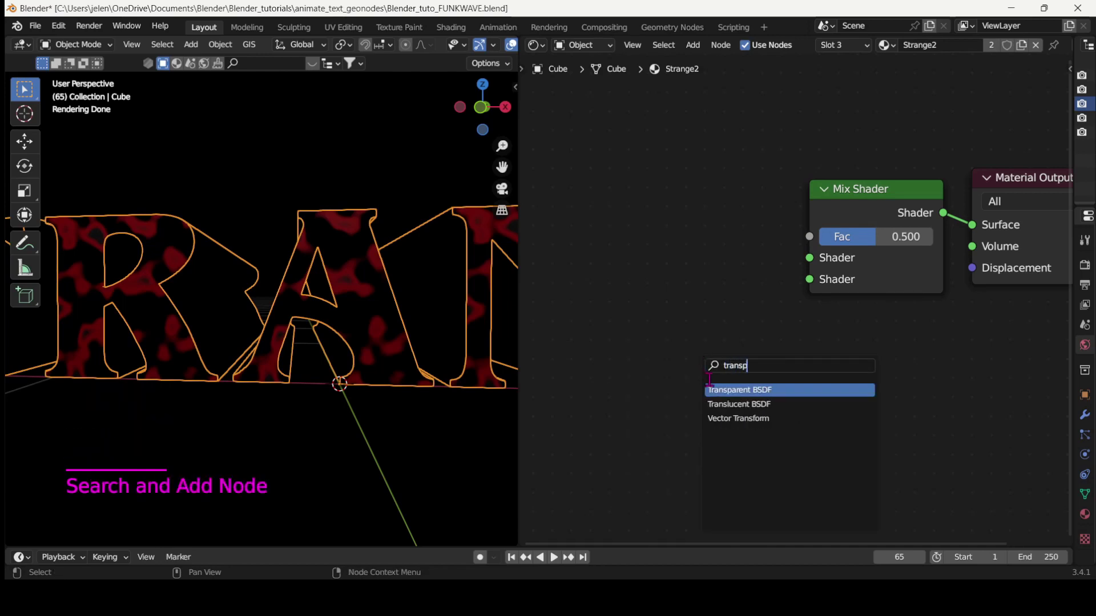
key(Return)
click(645, 285)
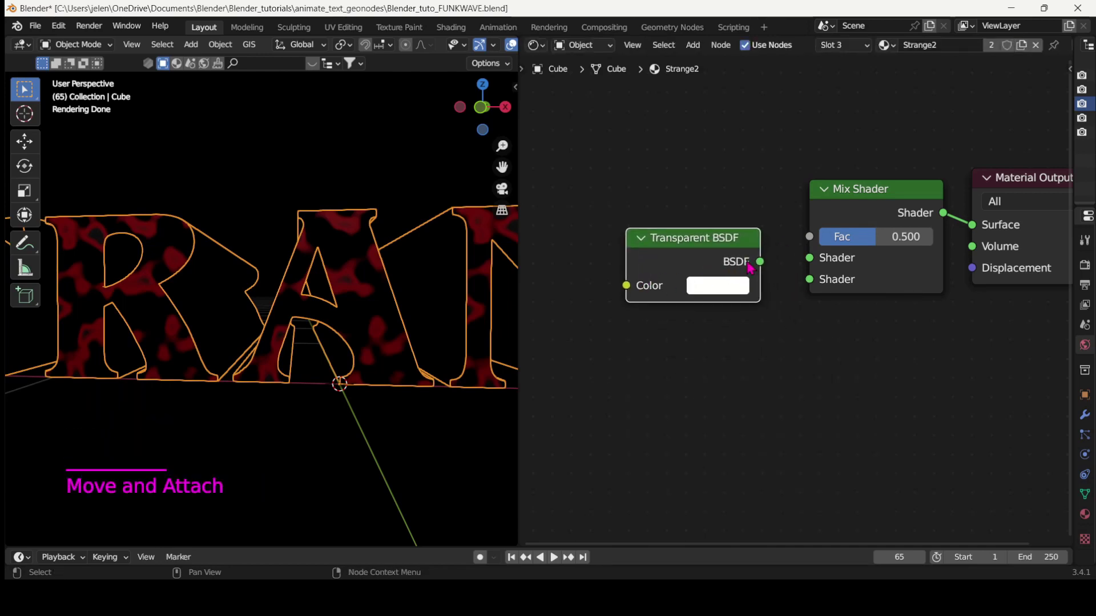
drag(761, 262, 809, 258)
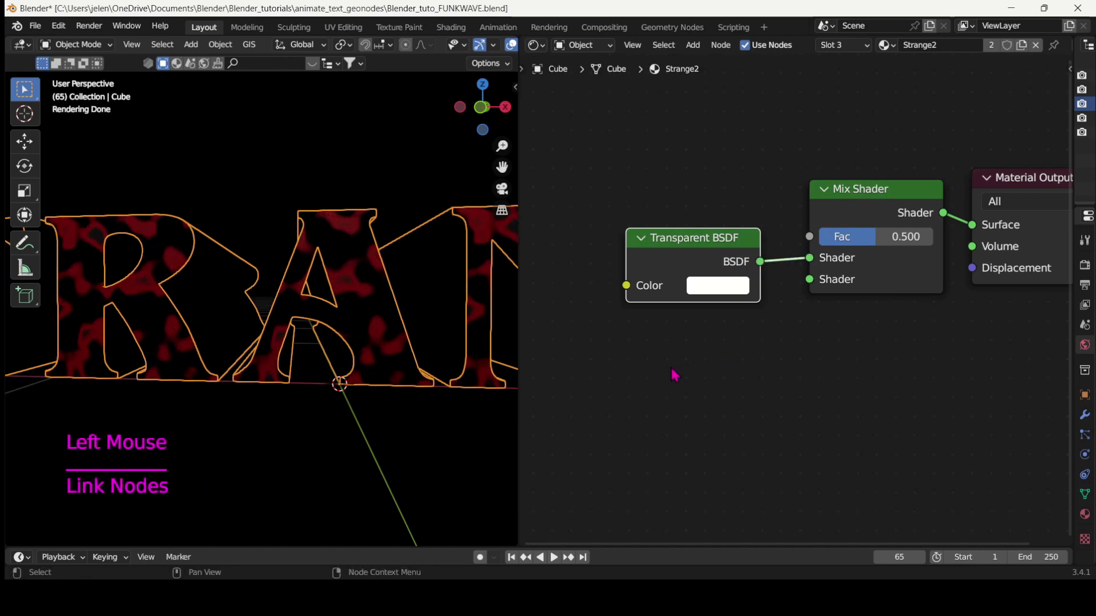
- Add an Emission node below the Transparent BSDF and link it to the Mix Shader's second Shader input
key(shift+a)
text(e)
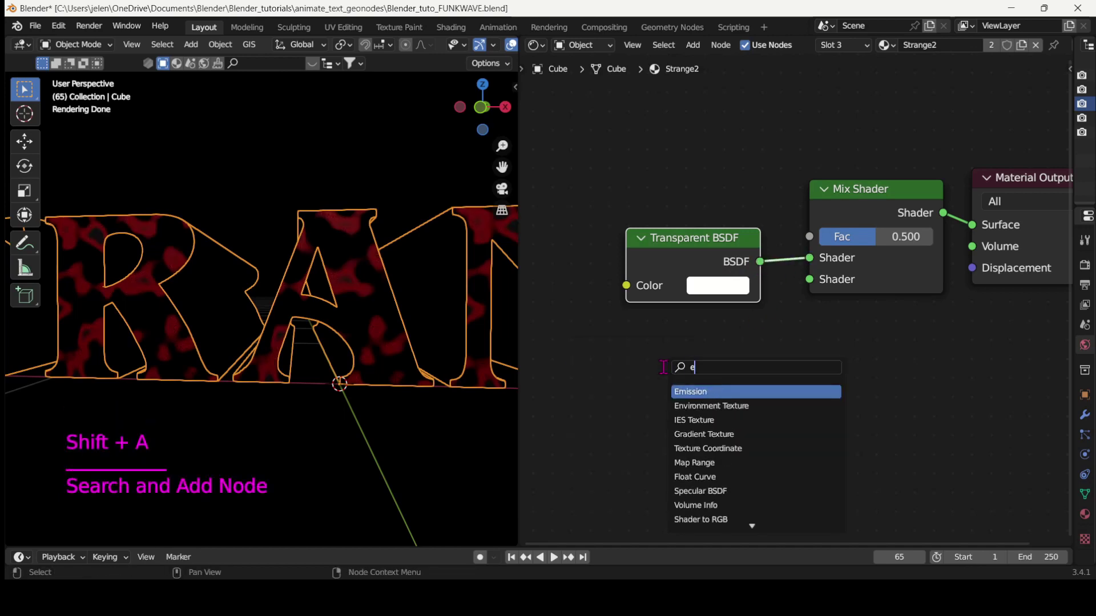
text(m)
key(Return)
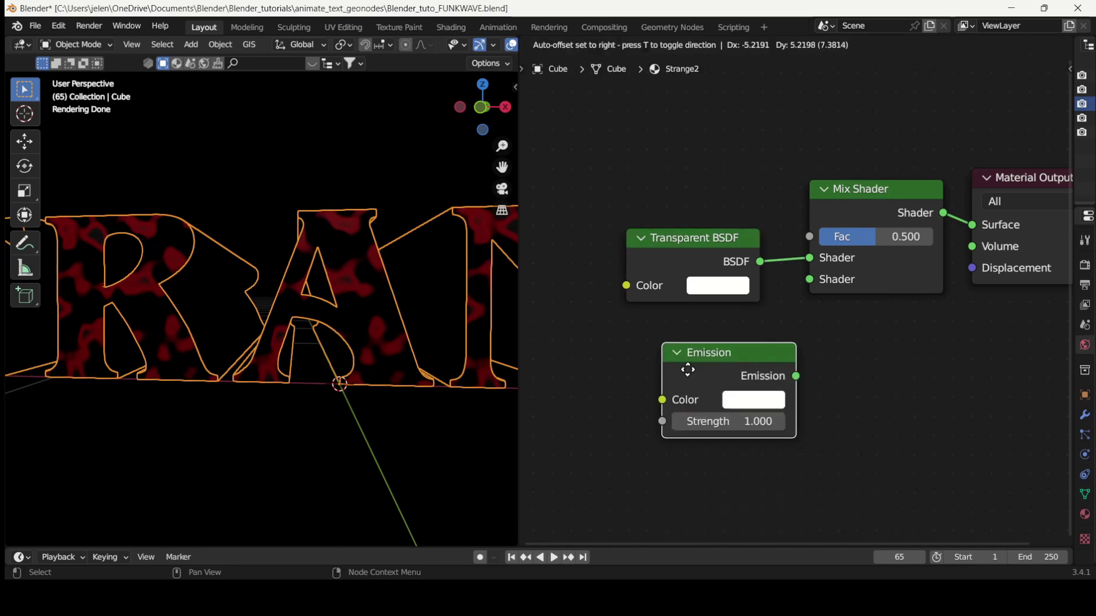
click(660, 362)
drag(750, 349, 763, 342)
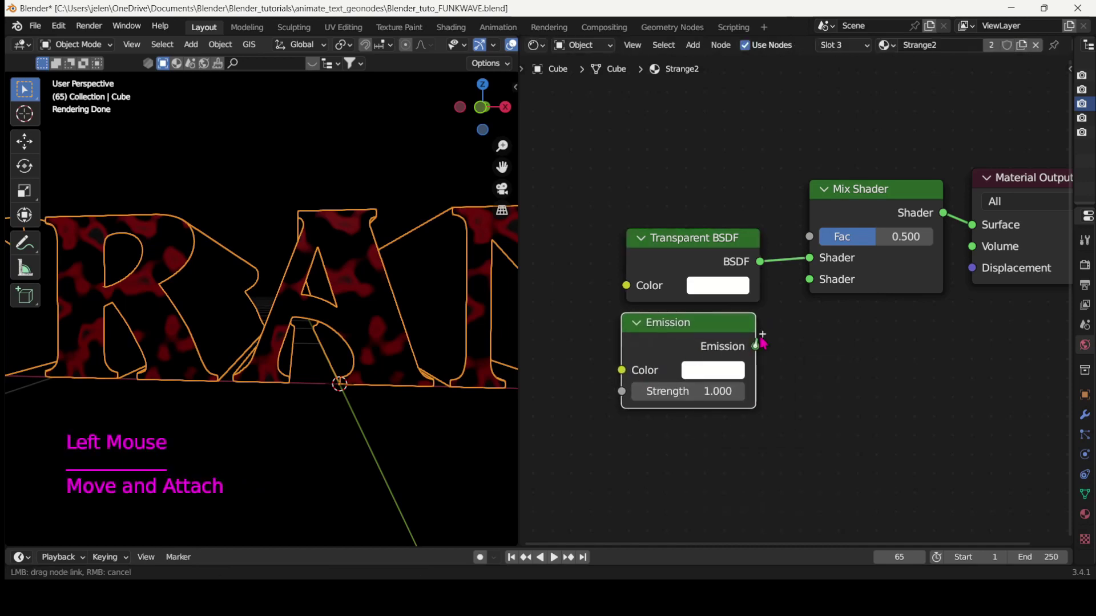
drag(808, 293, 809, 280)
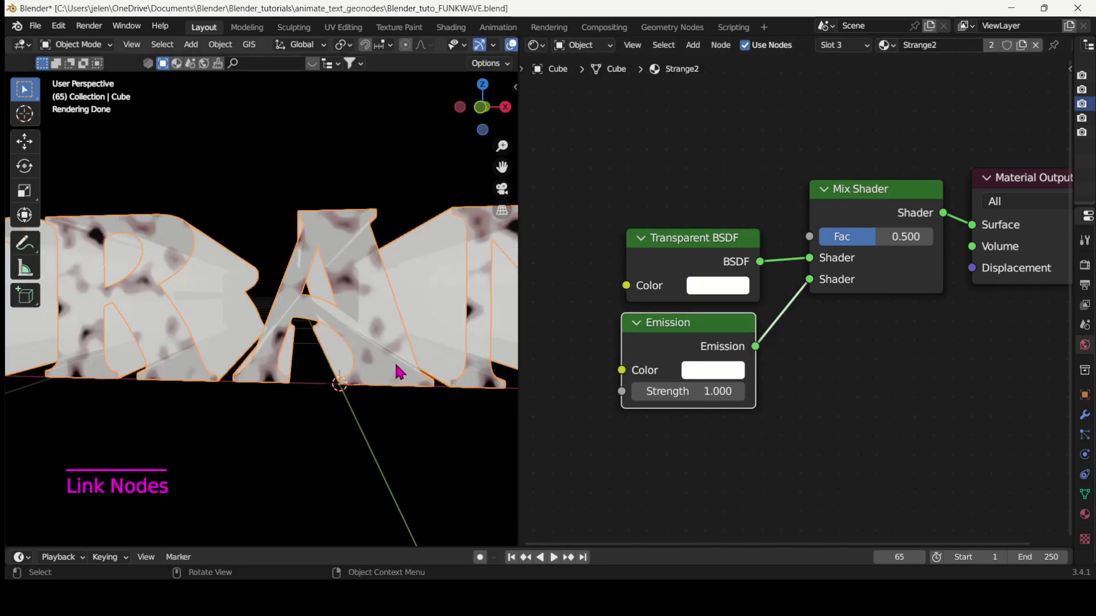
- Set the Emission node's color to a dark red and its strength to 1.9
middle_drag(400, 372, 529, 388)
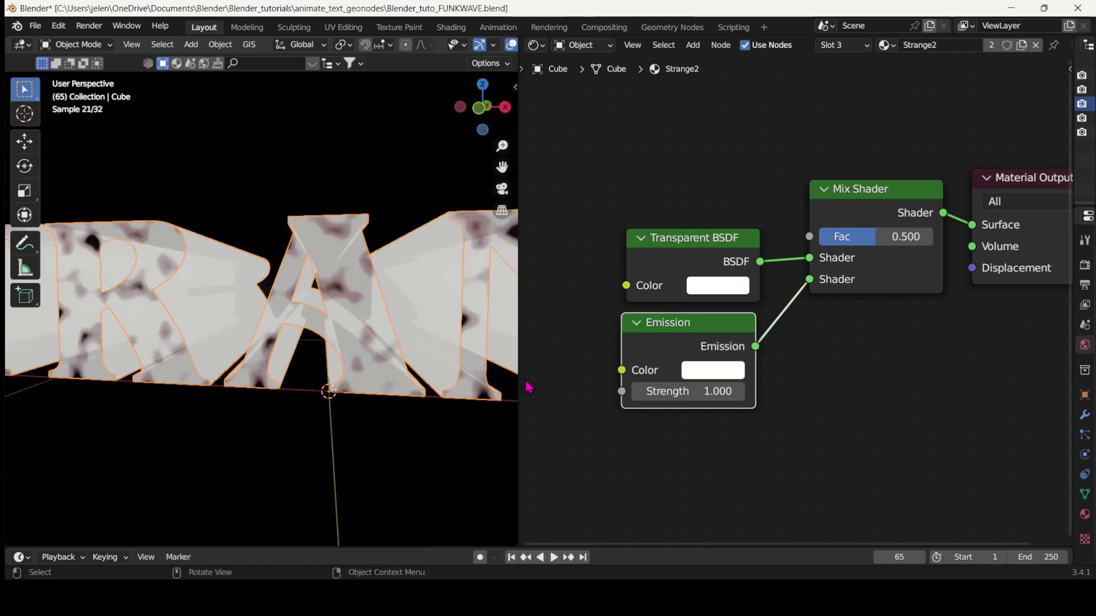
click(707, 381)
drag(763, 203, 761, 237)
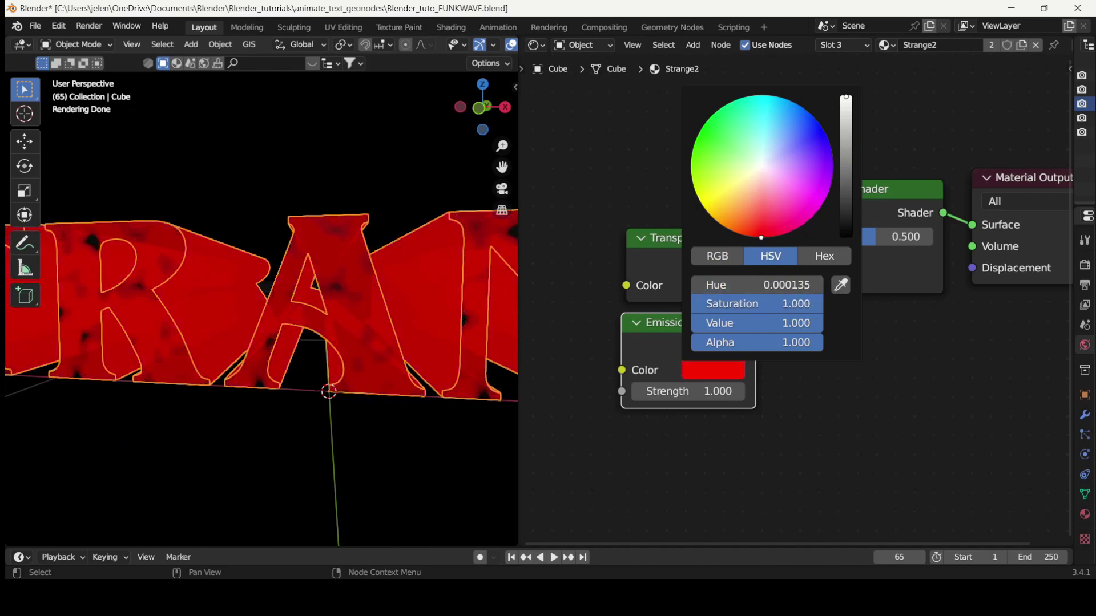
drag(847, 103, 846, 194)
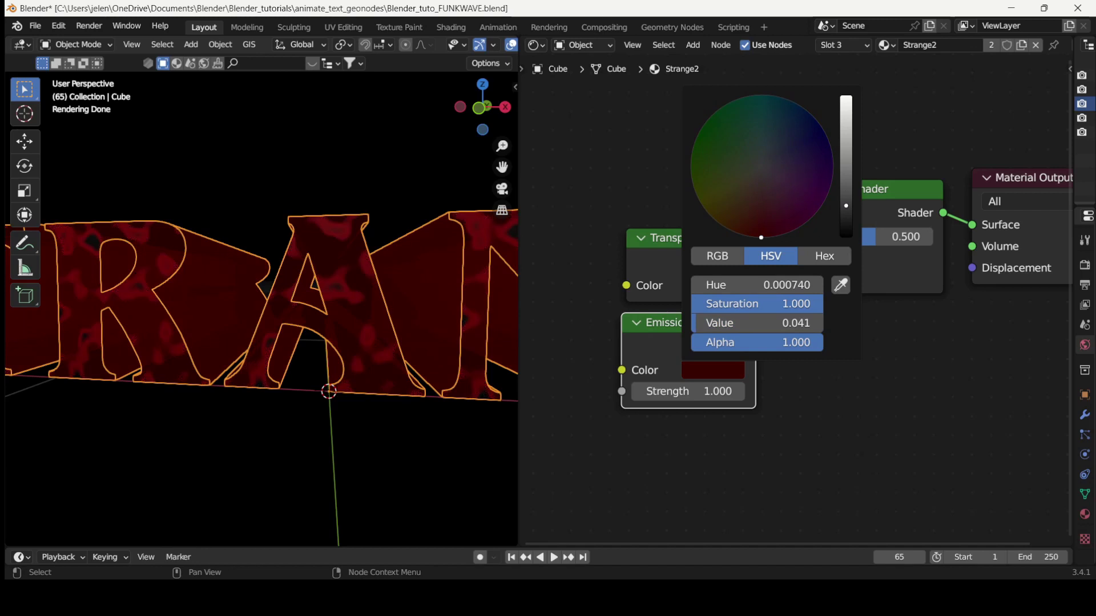
drag(846, 207, 847, 198)
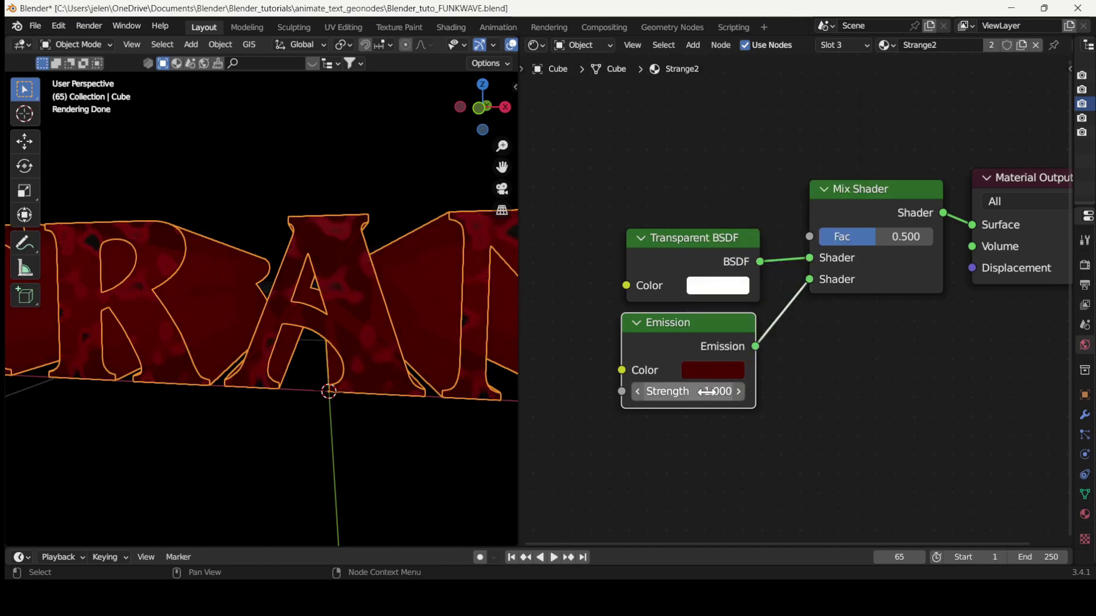
drag(703, 394, 742, 393)
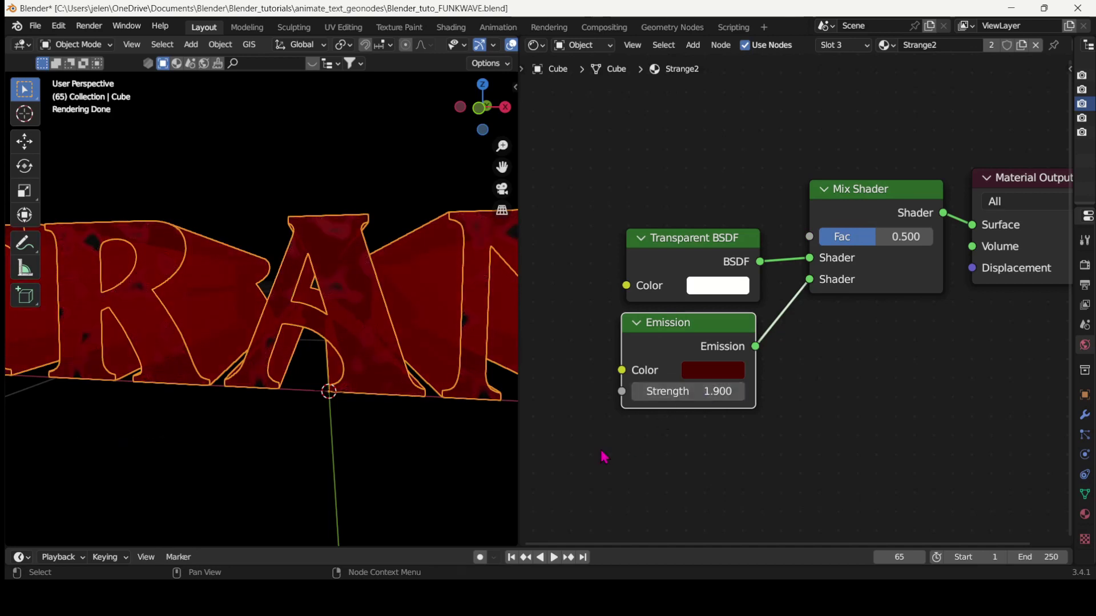
- Add a ColorRamp node with its Color output linked to the Mix Shader's Fac input
middle_drag(262, 408, 499, 402)
scroll(479, 402, down, 3)
middle_drag(325, 362, 93, 374)
scroll(291, 337, up, 5)
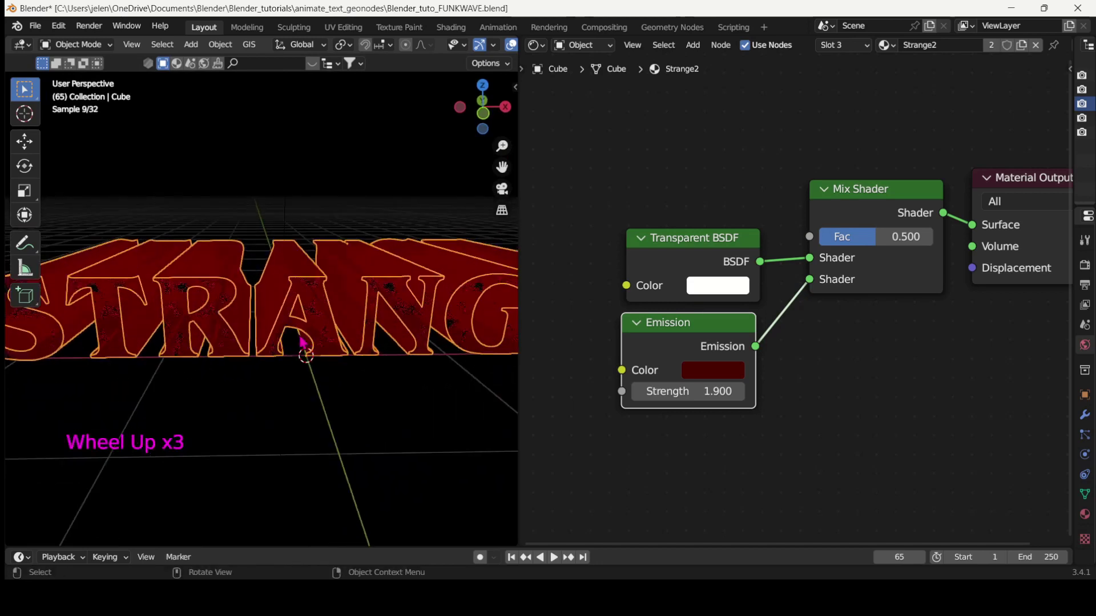
scroll(311, 357, up, 2)
mouse_move(366, 383)
middle_down()
mouse_move(318, 342)
mouse_move(325, 360)
mouse_move(365, 371)
middle_up()
middle_drag(745, 461, 844, 459)
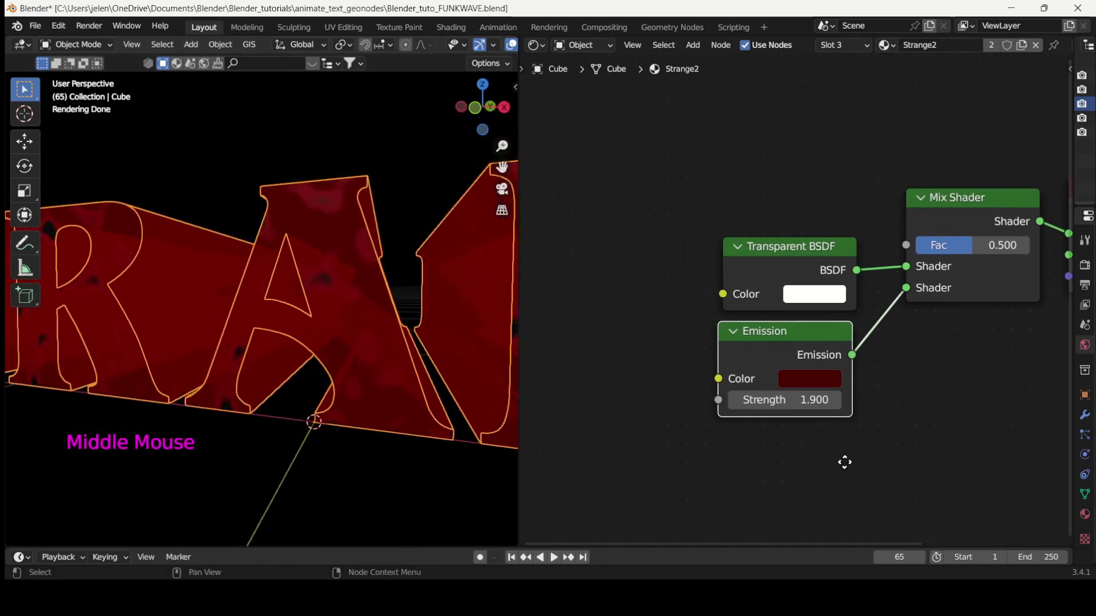
drag(913, 246, 747, 175)
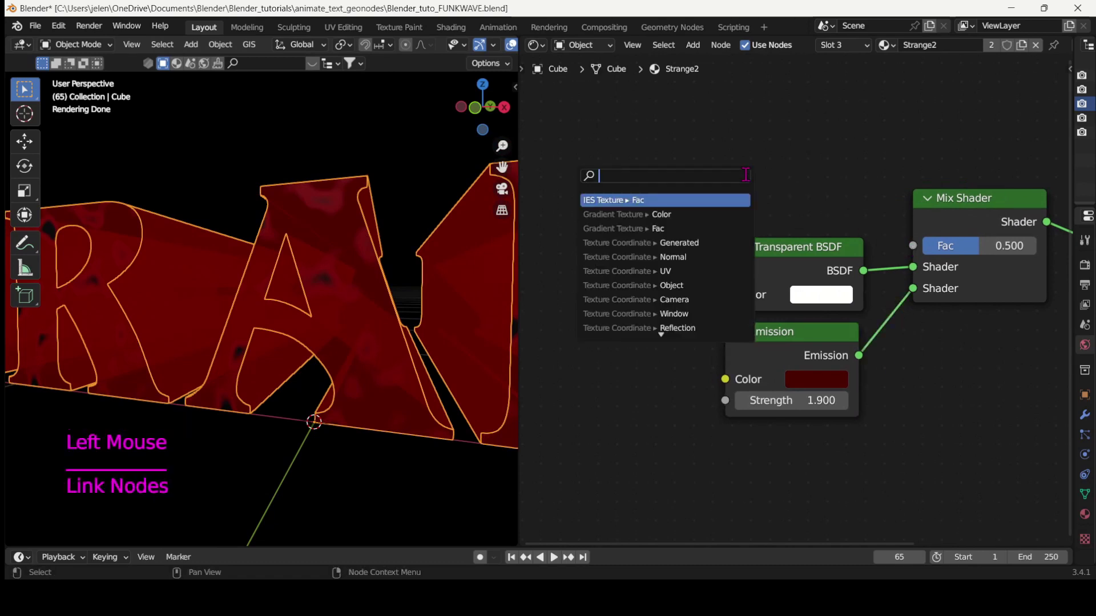
text(color)
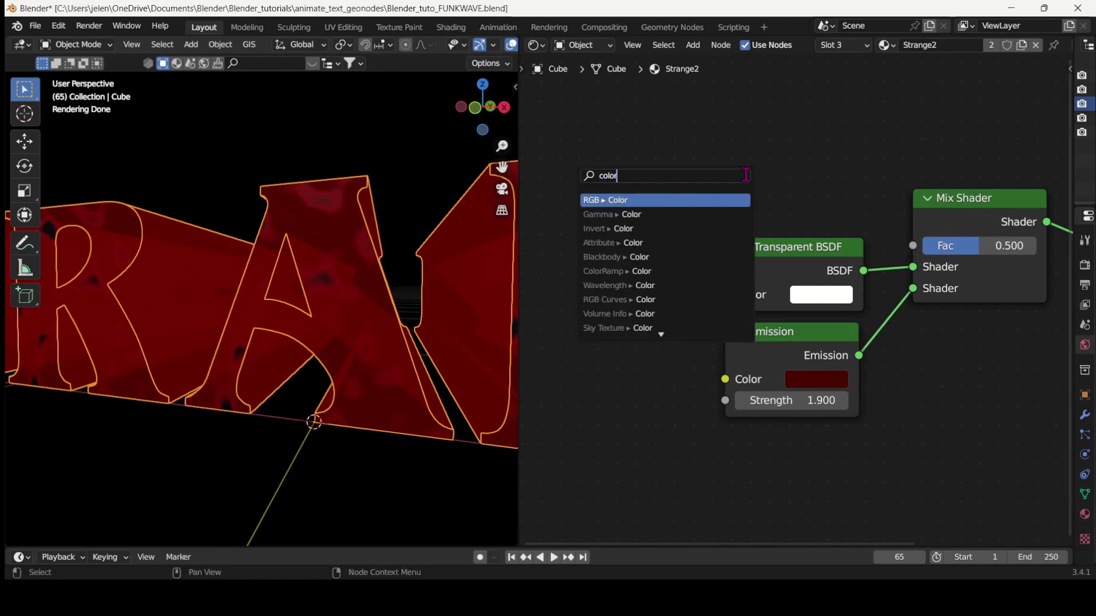
text(ramp)
key(Return)
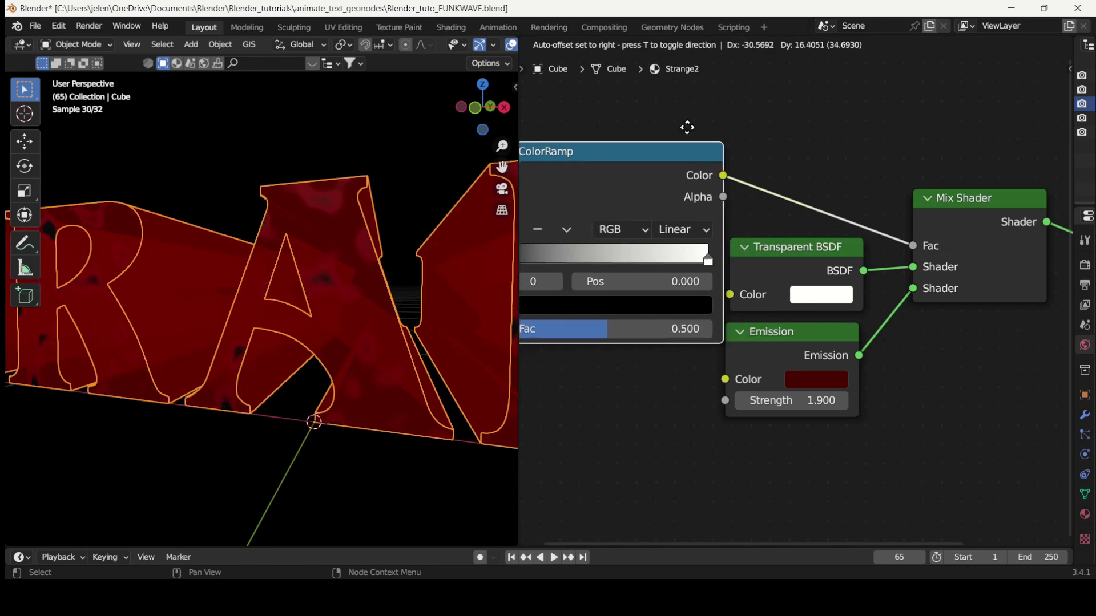
click(699, 182)
- Reverse the ColorRamp's stops, placing white about a quarter along and black at 0.524, and check the letters
middle_drag(623, 453, 762, 449)
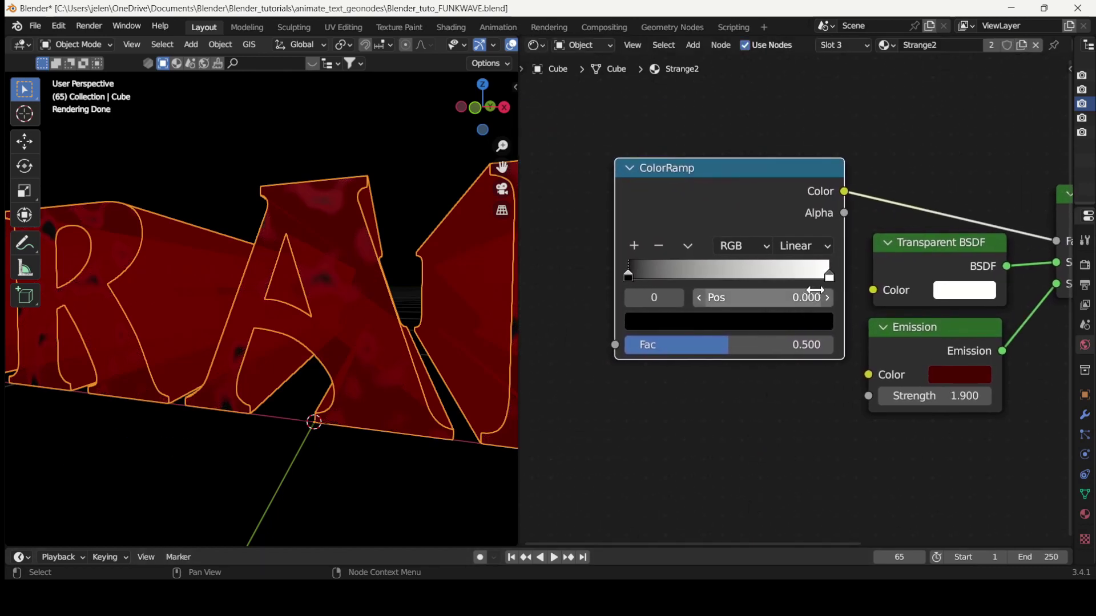
drag(828, 276, 741, 290)
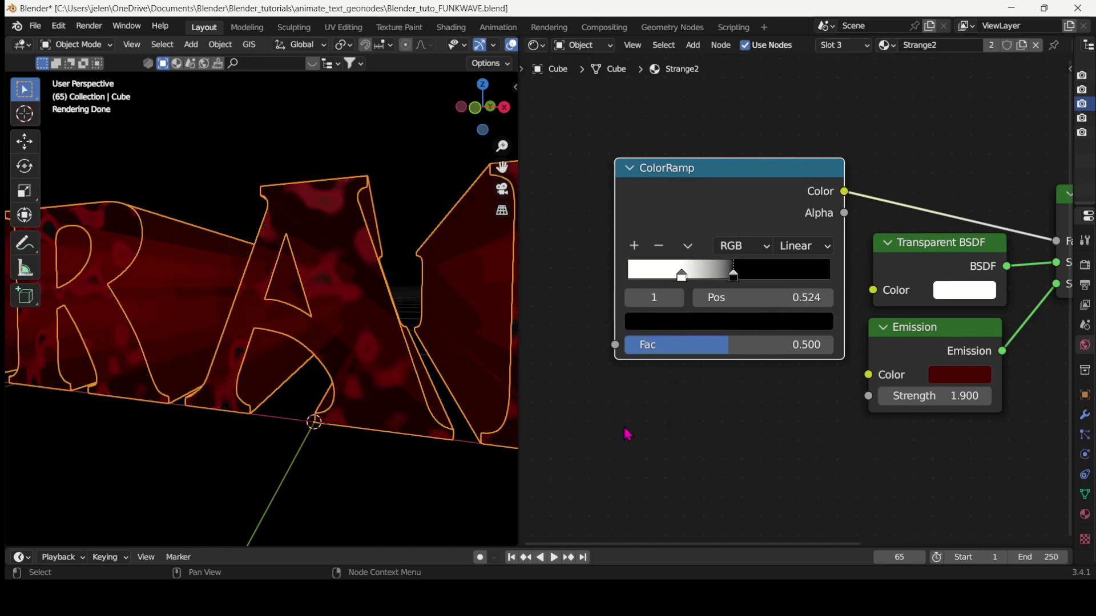
middle_drag(350, 370, 434, 368)
scroll(365, 375, down, 2)
scroll(338, 427, up, 3)
- Add a texture setup with an Image Texture node feeding the ColorRamp's Fac input
middle_drag(692, 433, 861, 388)
click(882, 137)
key(ctrl+t)
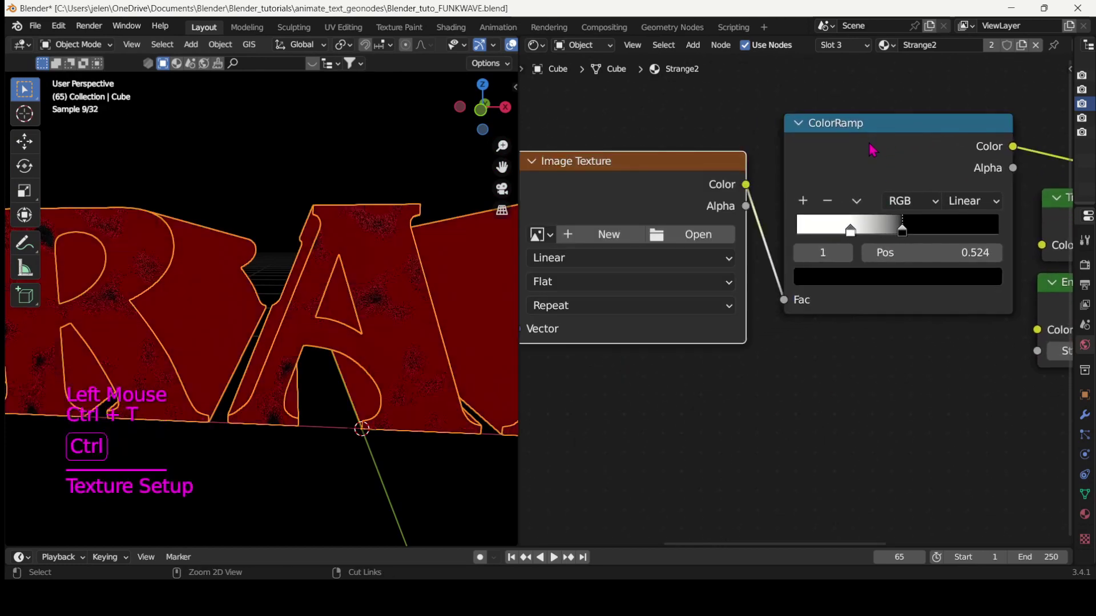
- Feed the Mapping node from the Object texture coordinates and replace the Image Texture node with a Gradient Texture
middle_drag(681, 374, 974, 416)
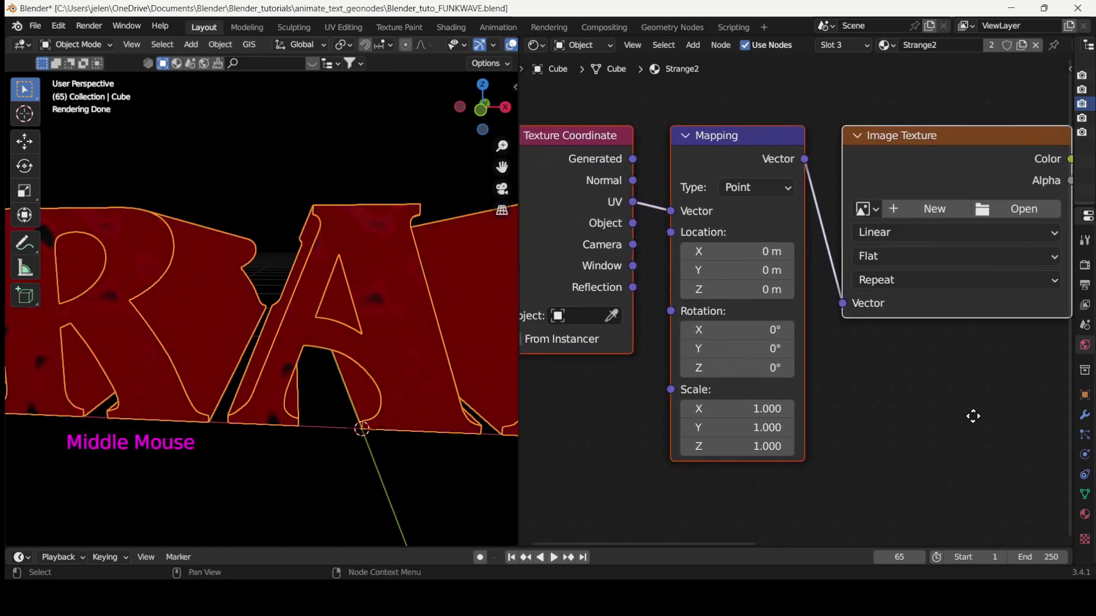
drag(638, 204, 671, 210)
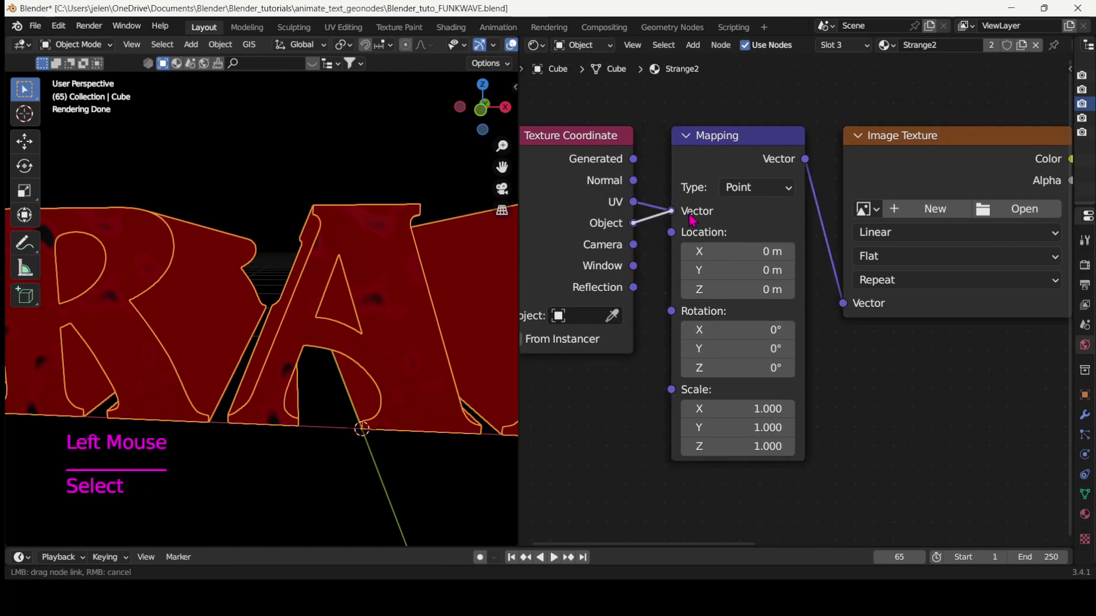
middle_drag(932, 349, 812, 365)
click(805, 157)
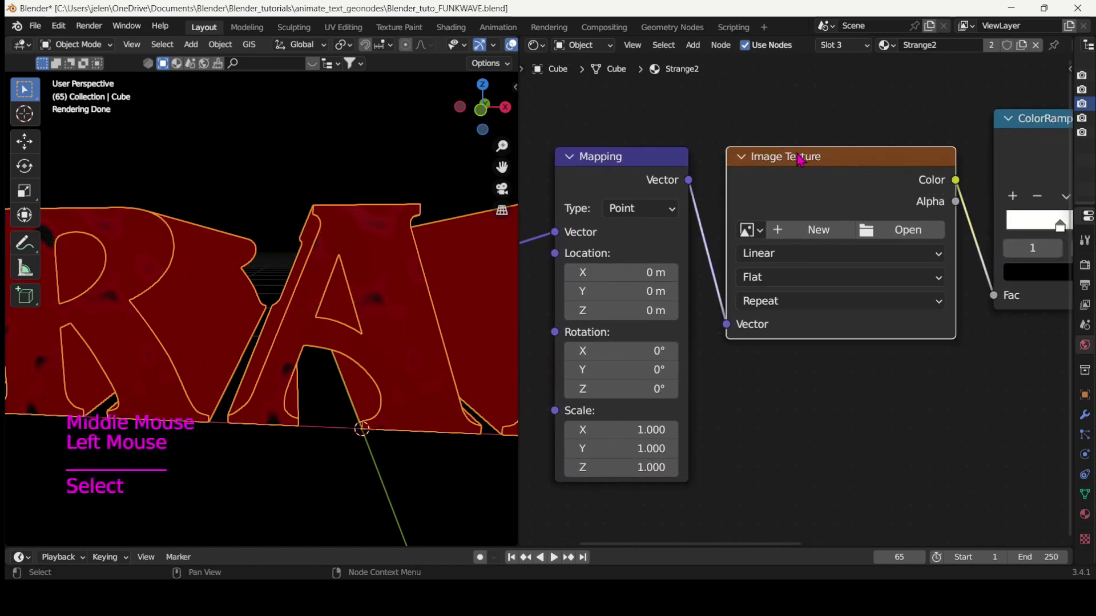
key(shift+s)
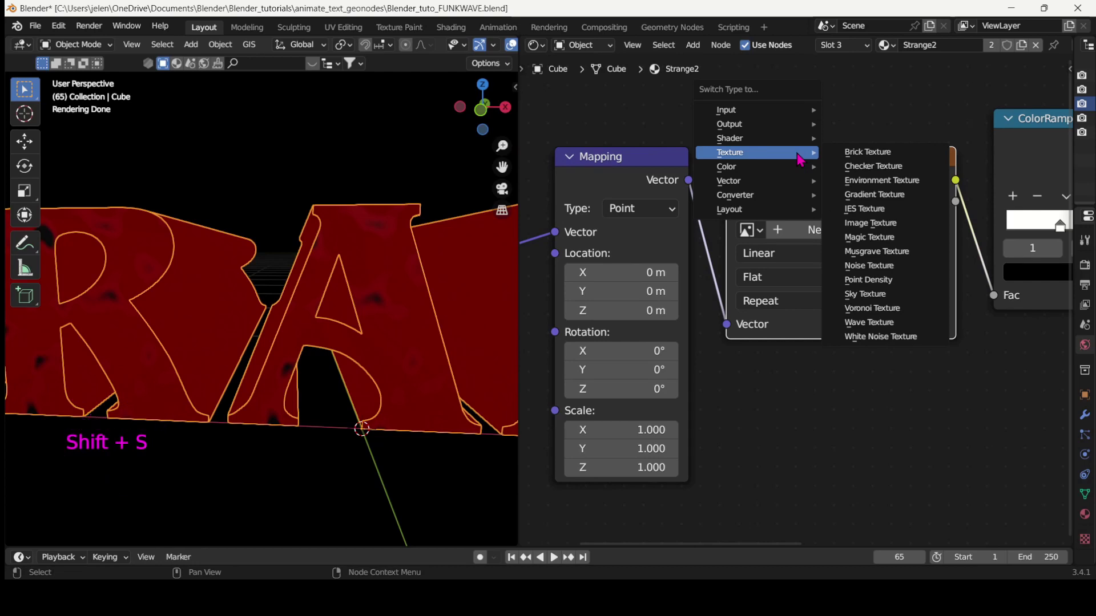
click(870, 194)
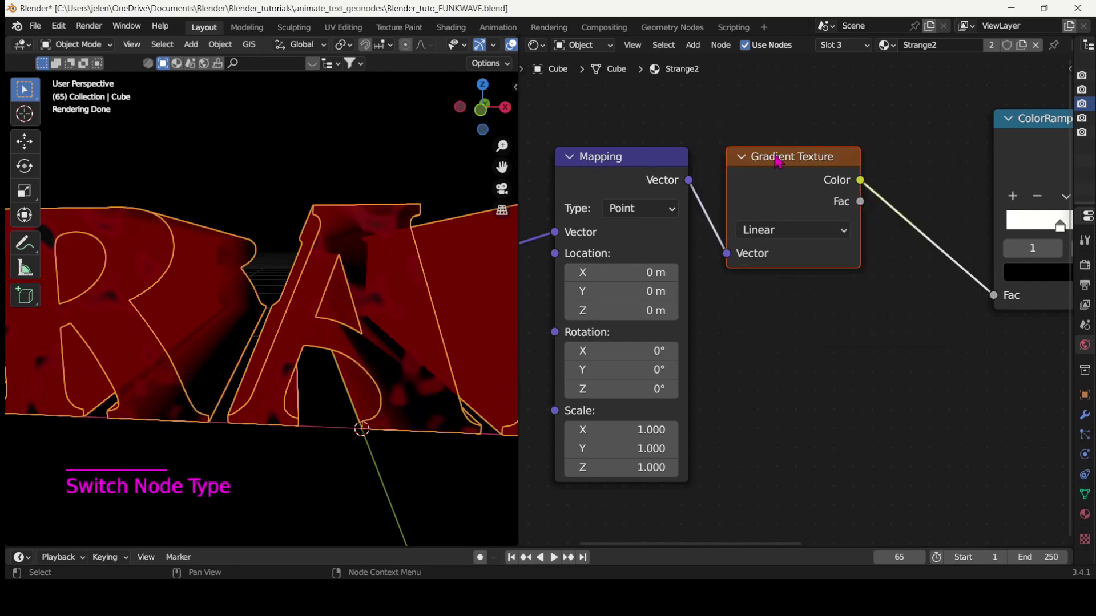
drag(778, 163, 820, 212)
- Set the Gradient Texture's type to Diagonal and inspect the extruded letters
middle_drag(257, 285, 342, 251)
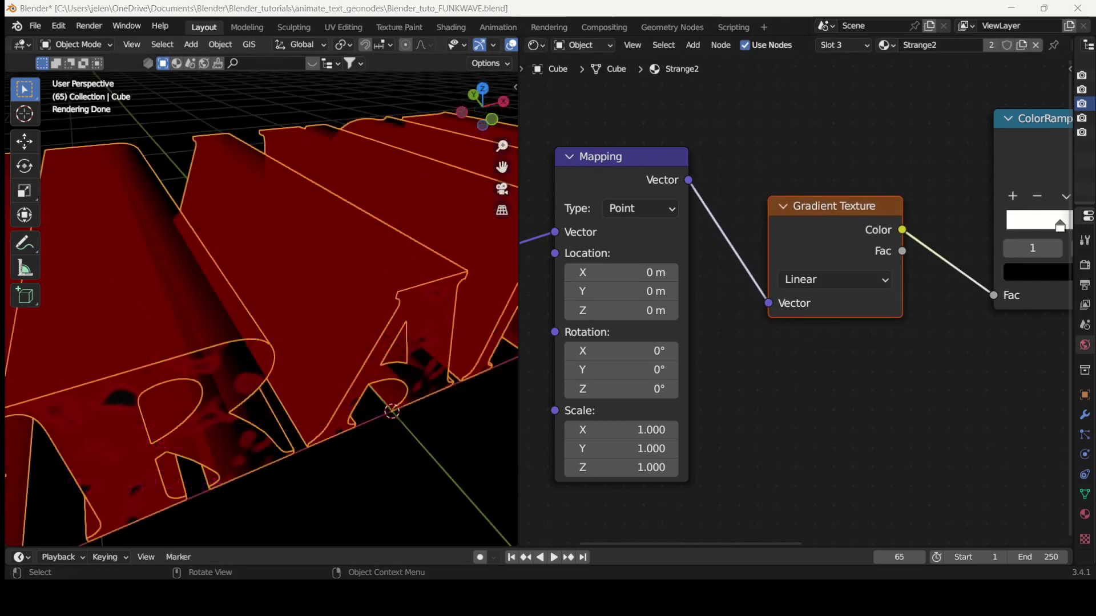
click(816, 279)
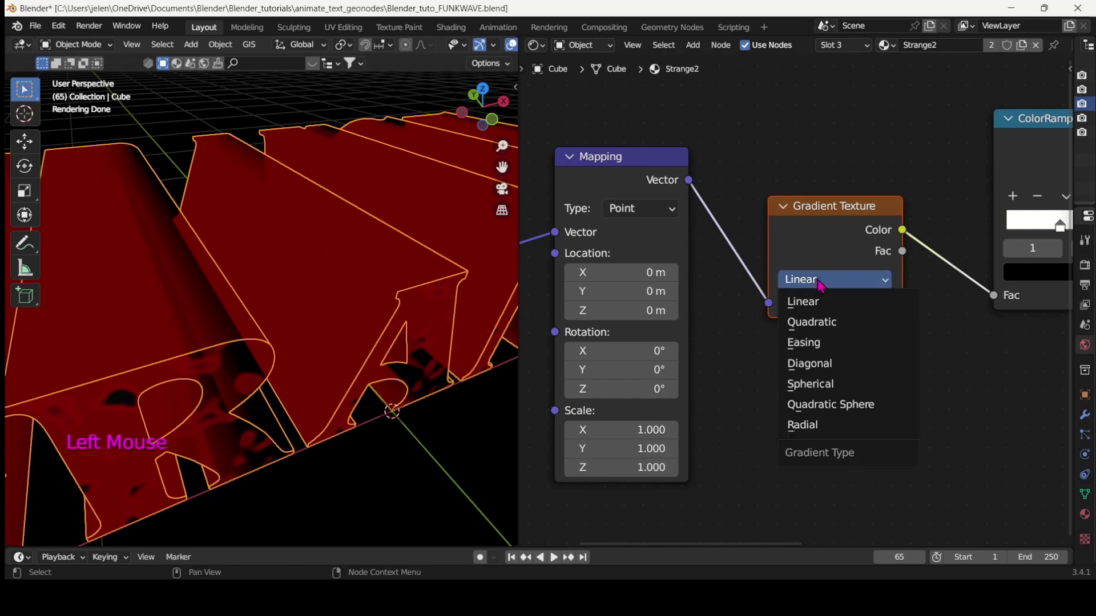
click(812, 365)
middle_drag(322, 394, 201, 426)
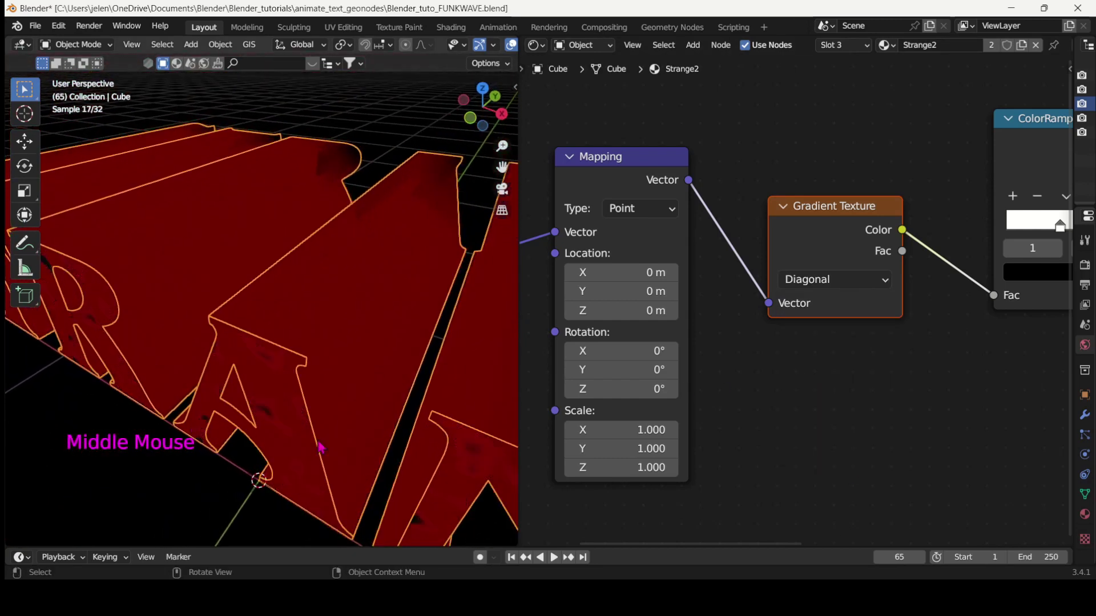
- Move the ColorRamp's black stop to 0.436, change its interpolation to B-Spline, and check the letters' sides
middle_drag(849, 432, 669, 490)
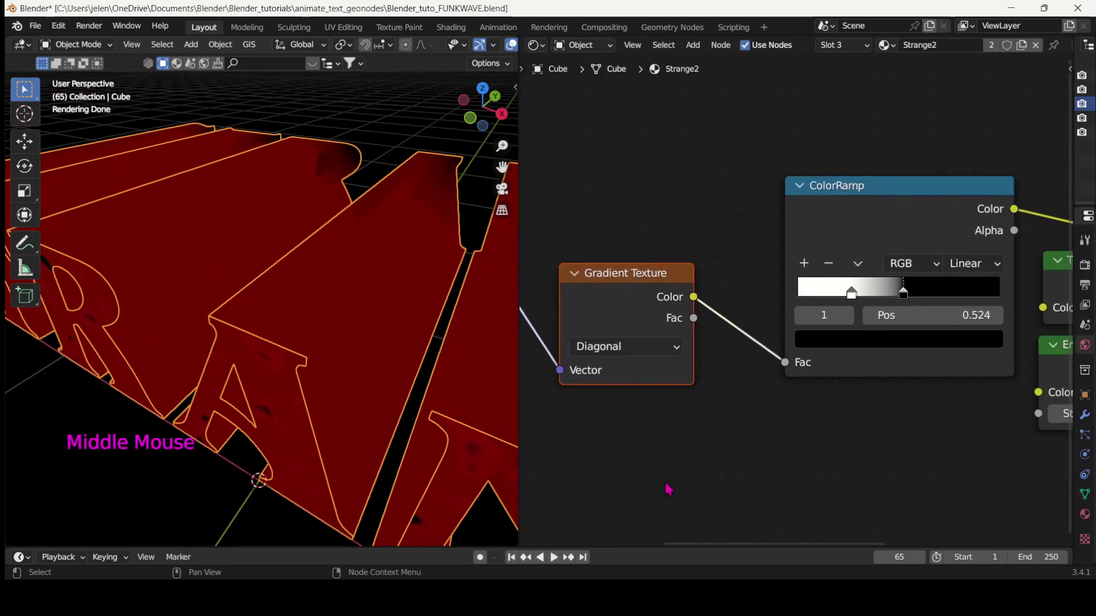
drag(919, 290, 883, 309)
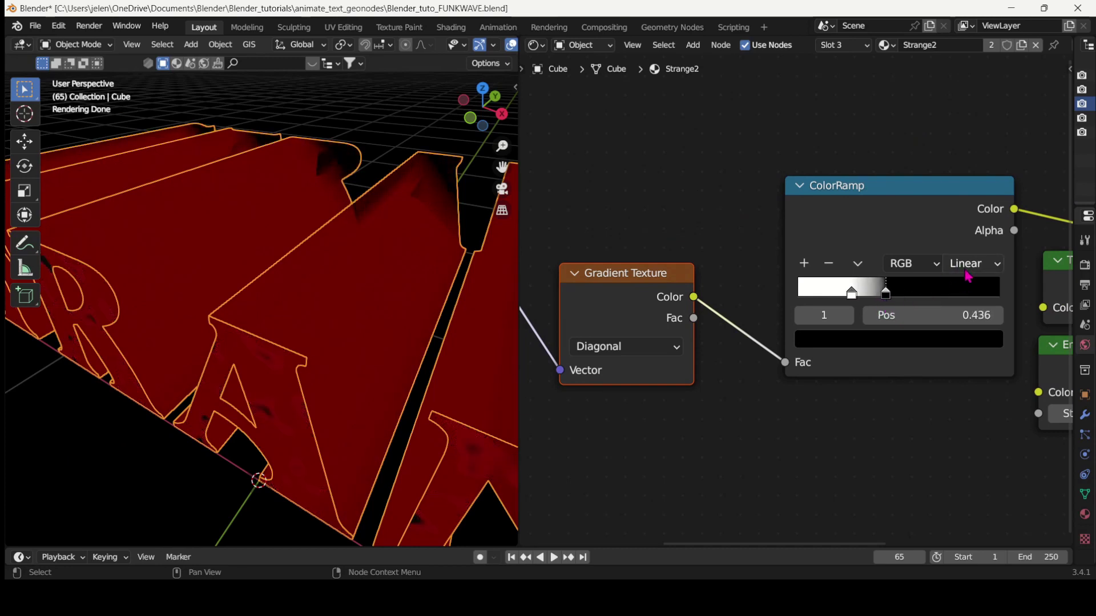
click(967, 271)
click(913, 346)
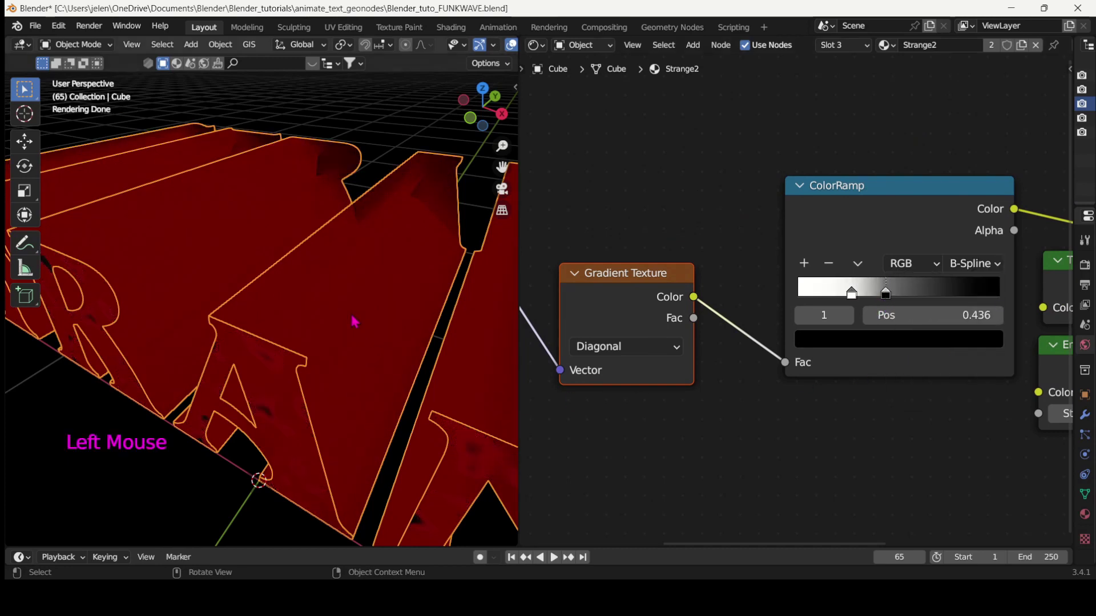
middle_drag(354, 322, 380, 295)
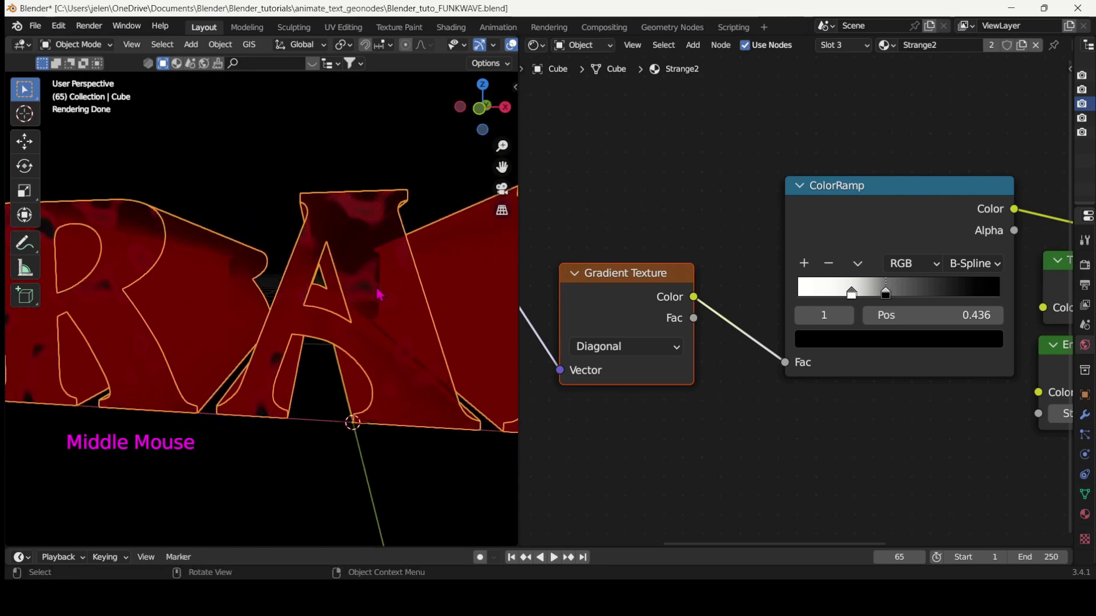
scroll(380, 295, down, 4)
middle_drag(359, 371, 73, 381)
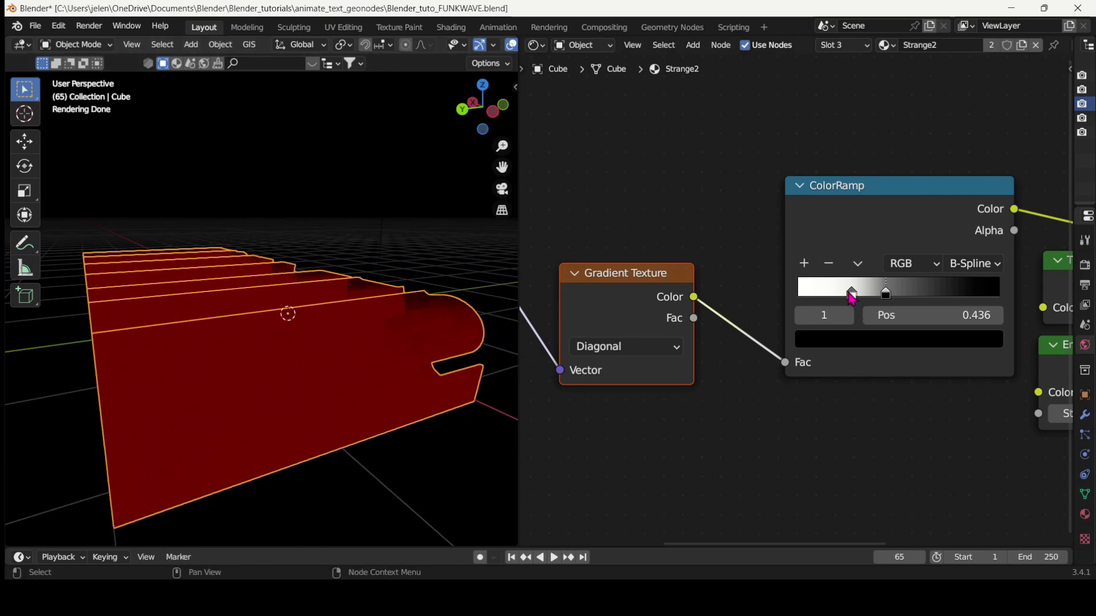
- Reposition the ColorRamp stops, with white at 0.000 and black at 0.167
drag(852, 298, 757, 306)
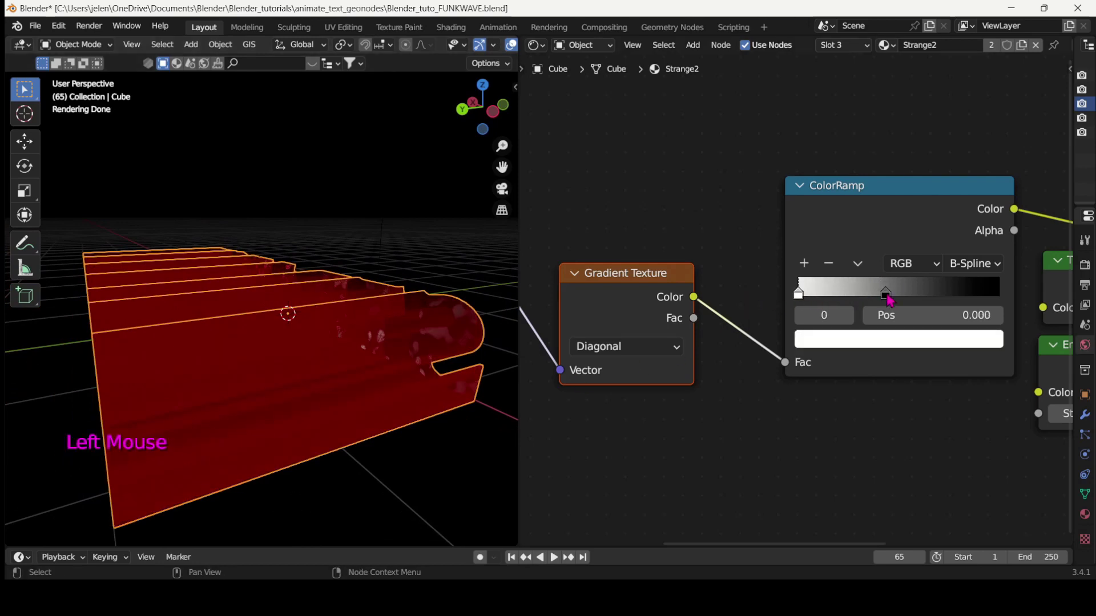
drag(888, 295, 863, 297)
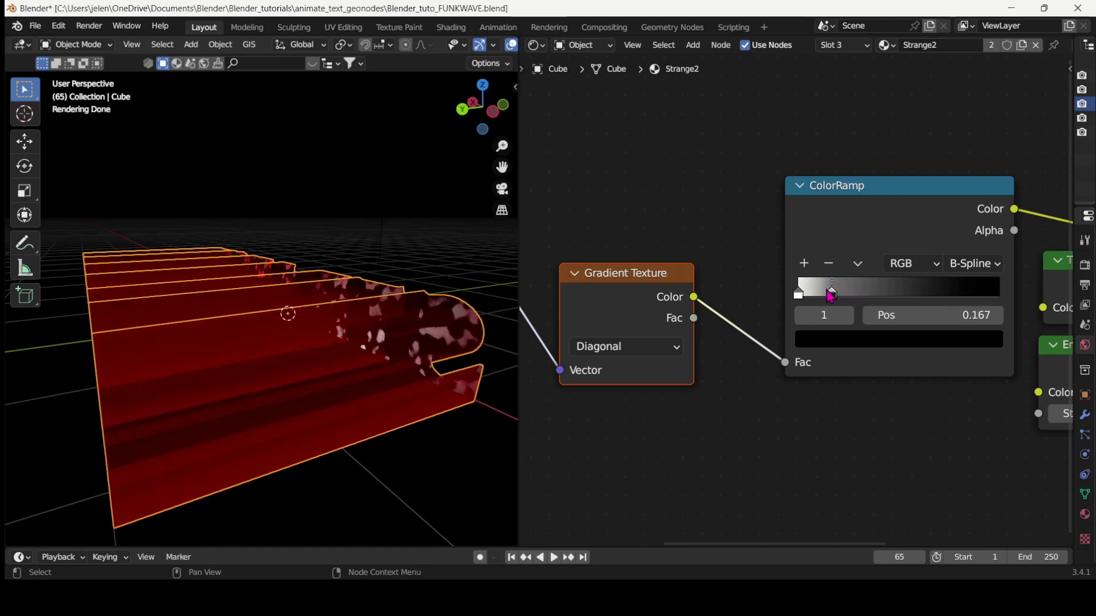
mouse_move(794, 293)
mouse_down()
mouse_move(868, 294)
mouse_move(781, 294)
mouse_move(936, 299)
mouse_move(801, 305)
mouse_up()
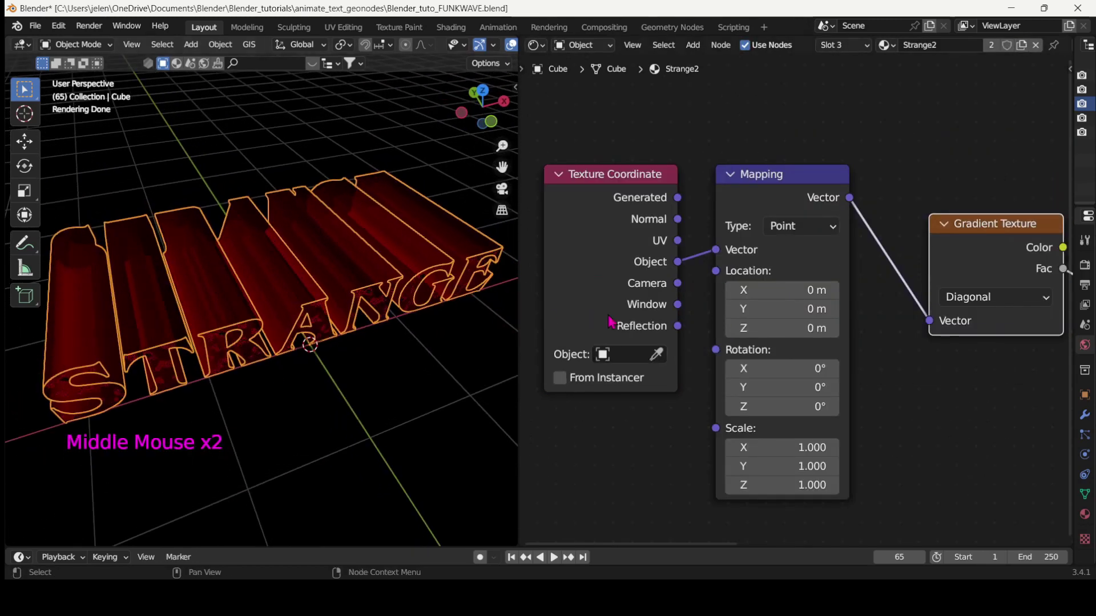
- Try shifting the gradient by adjusting the Mapping node's X location to 0.12 m
drag(797, 295, 822, 290)
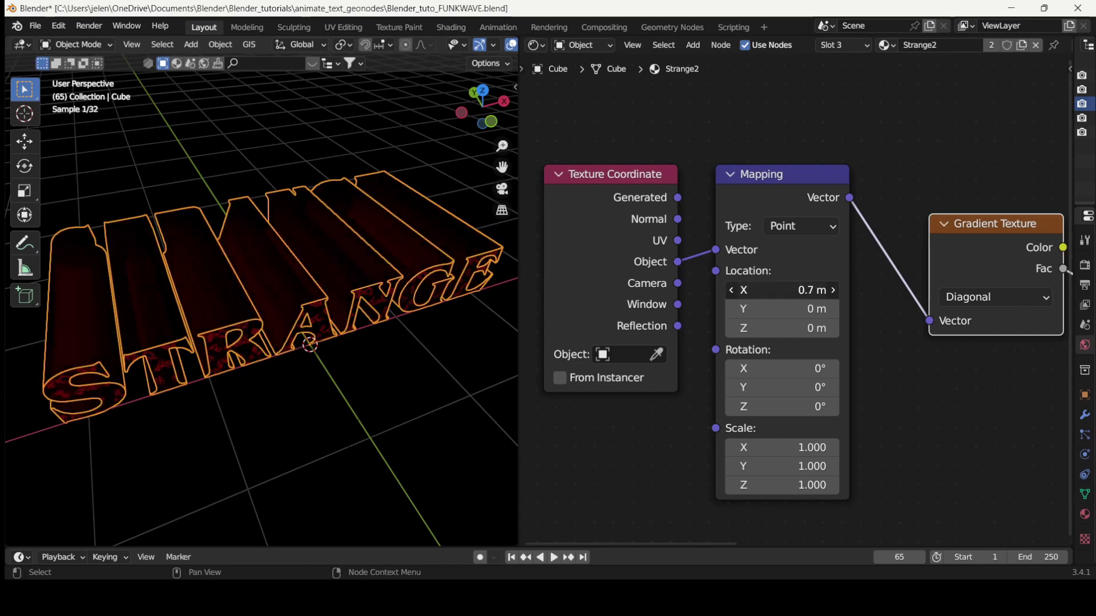
drag(799, 290, 802, 290)
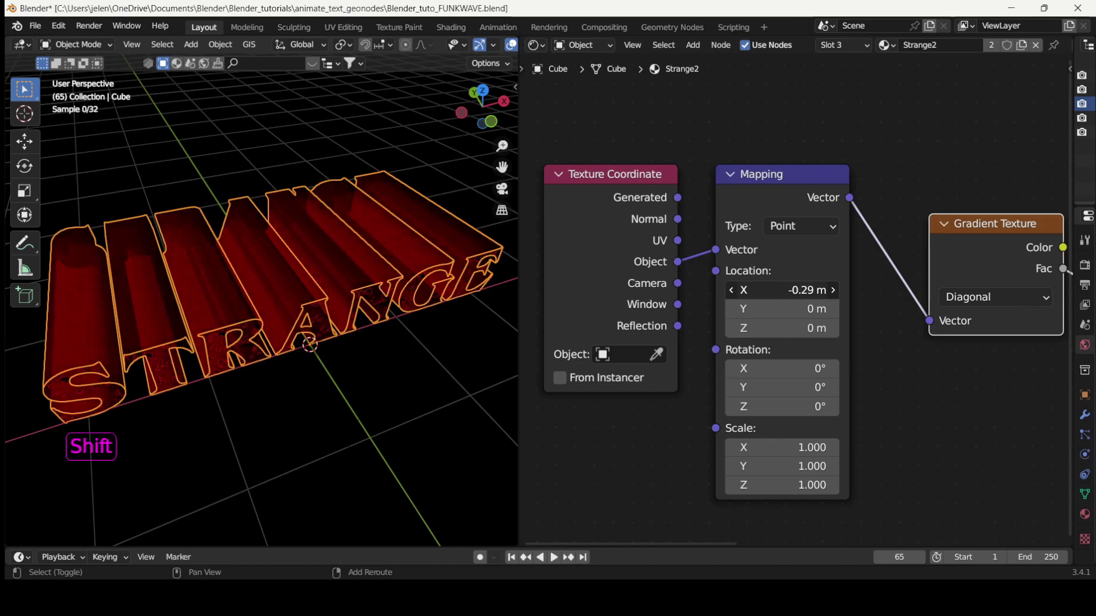
shift+drag(782, 290, 825, 290)
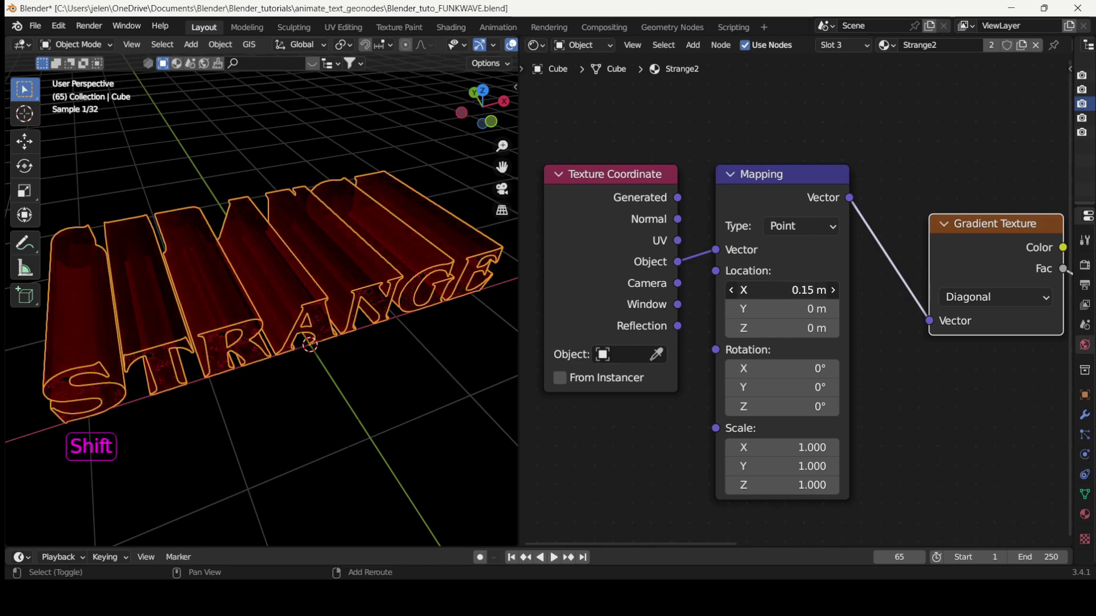
- Set the Mapping node's X rotation to 90° and view the extrusion from the side
click(777, 370)
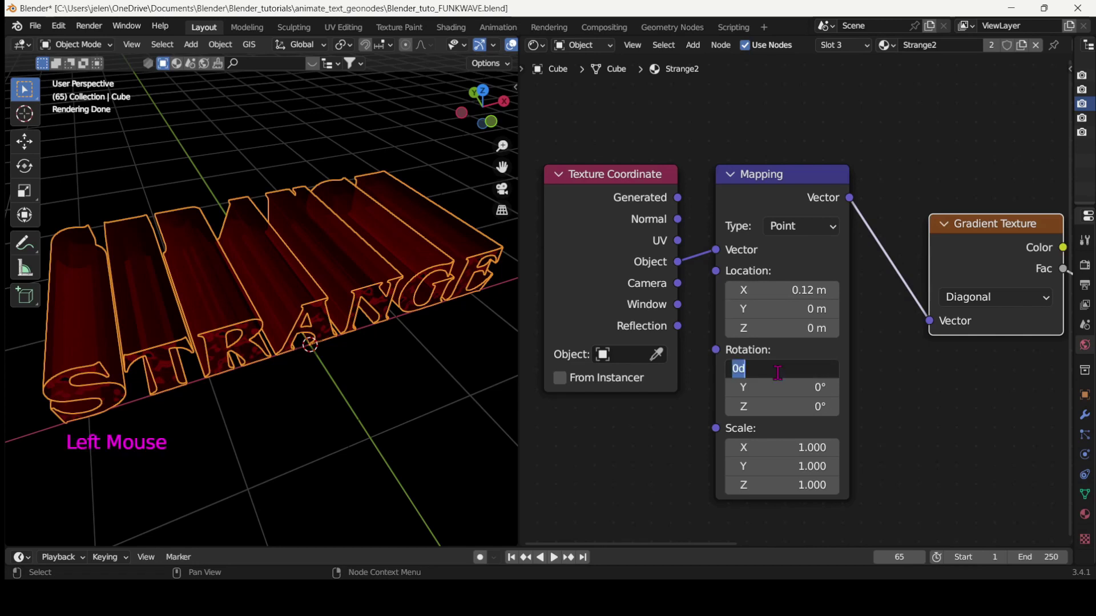
key(Return)
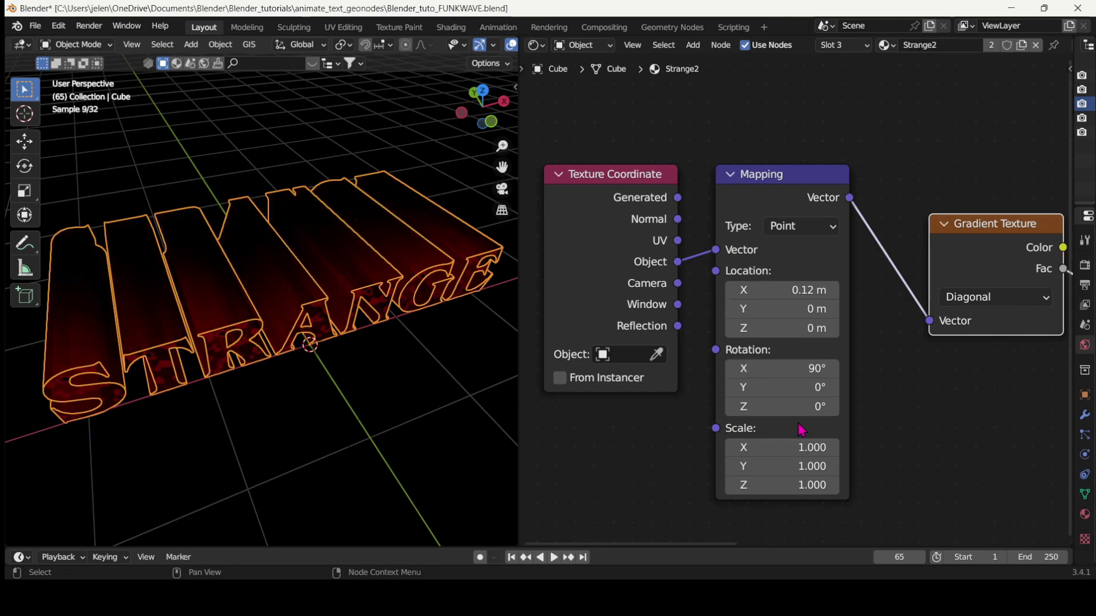
middle_drag(121, 445, 146, 348)
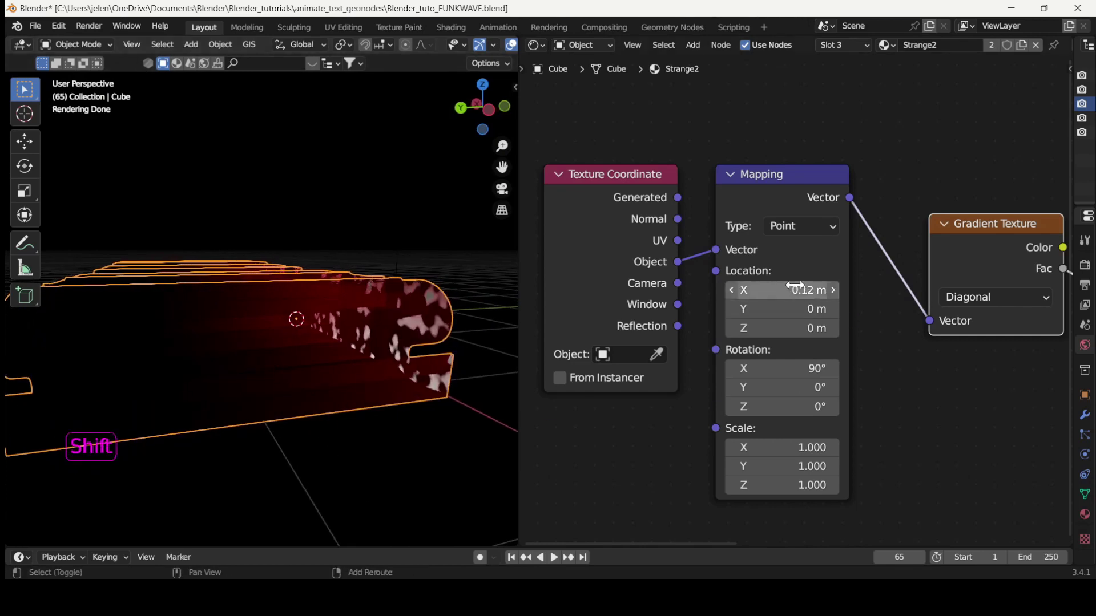
- Shift the Mapping node's X location to -0.82 m and check the fade along the extruded letters
shift+drag(798, 290, 708, 290)
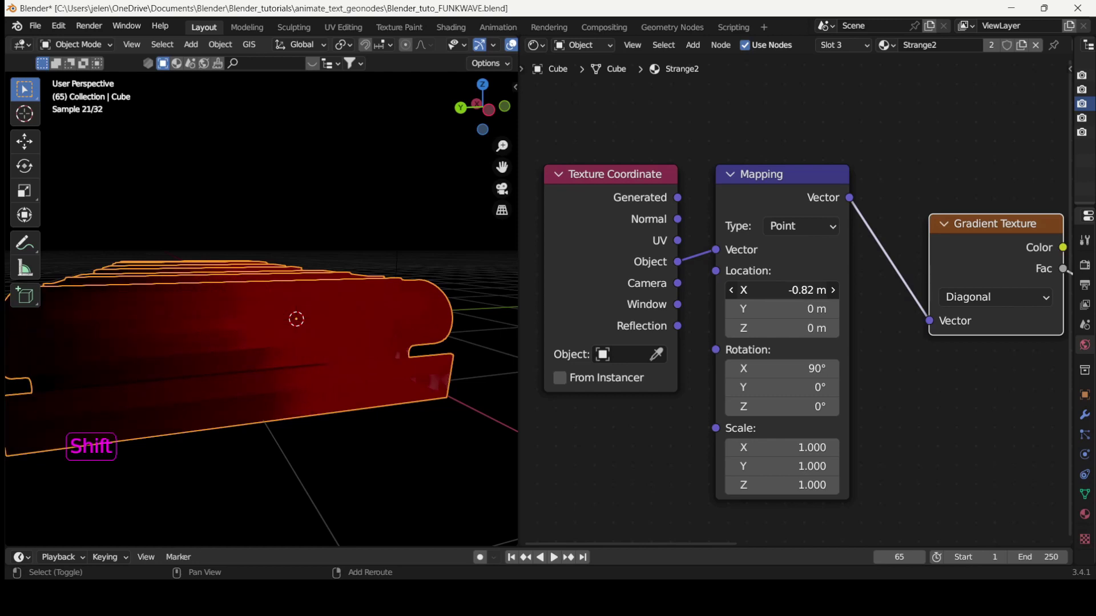
shift+drag(781, 290, 782, 290)
middle_drag(290, 389, 280, 495)
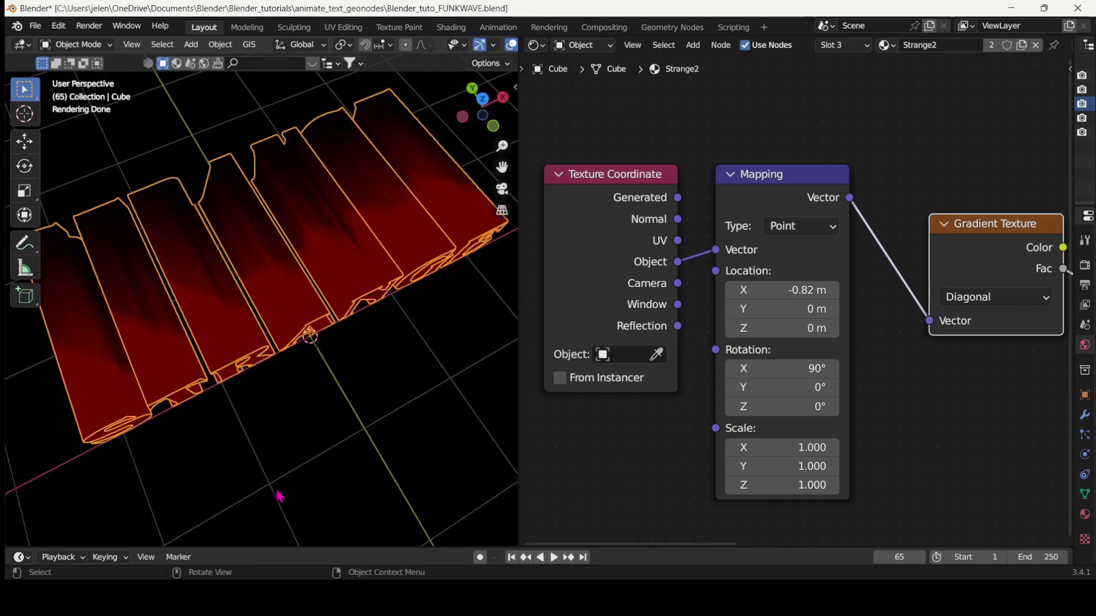
middle_drag(387, 392, 343, 361)
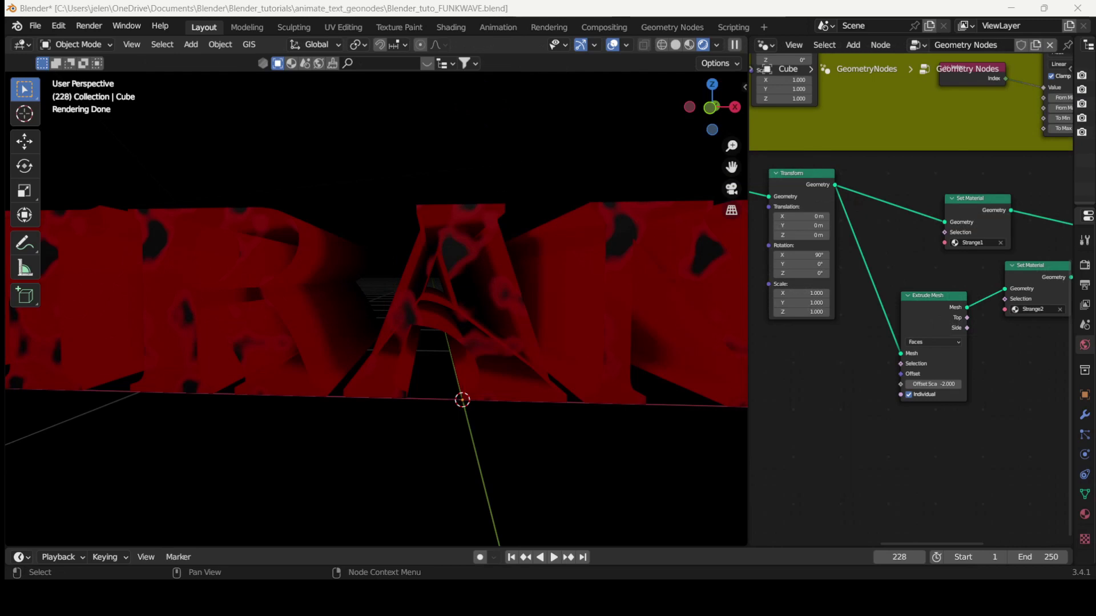
- Turn off the Individual option on the Extrude Mesh node feeding Strange2, and inspect the letter A up close
click(961, 464)
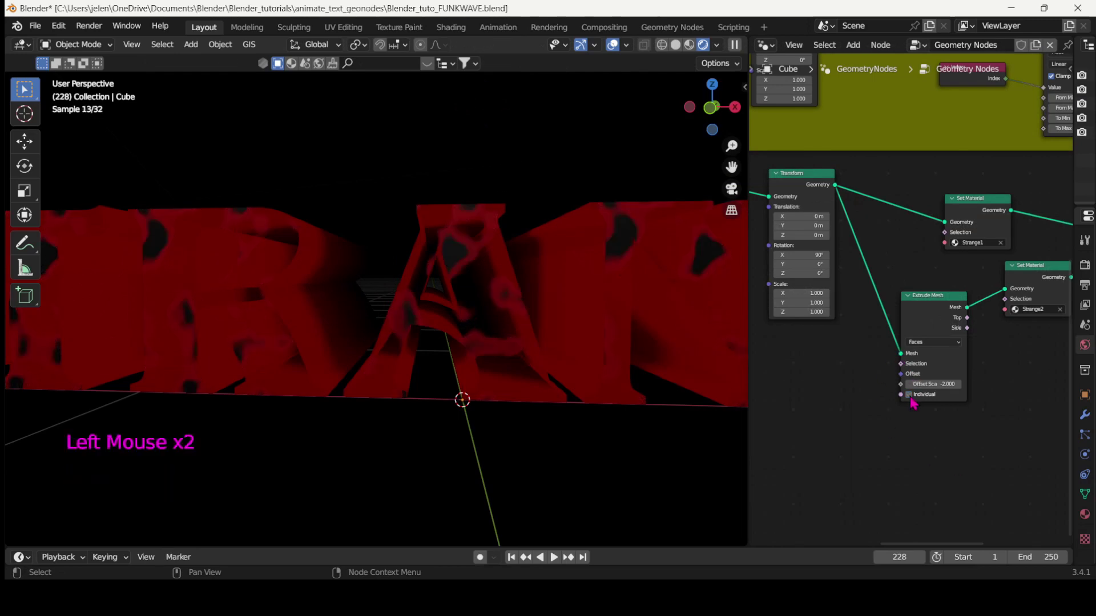
scroll(501, 346, up, 3)
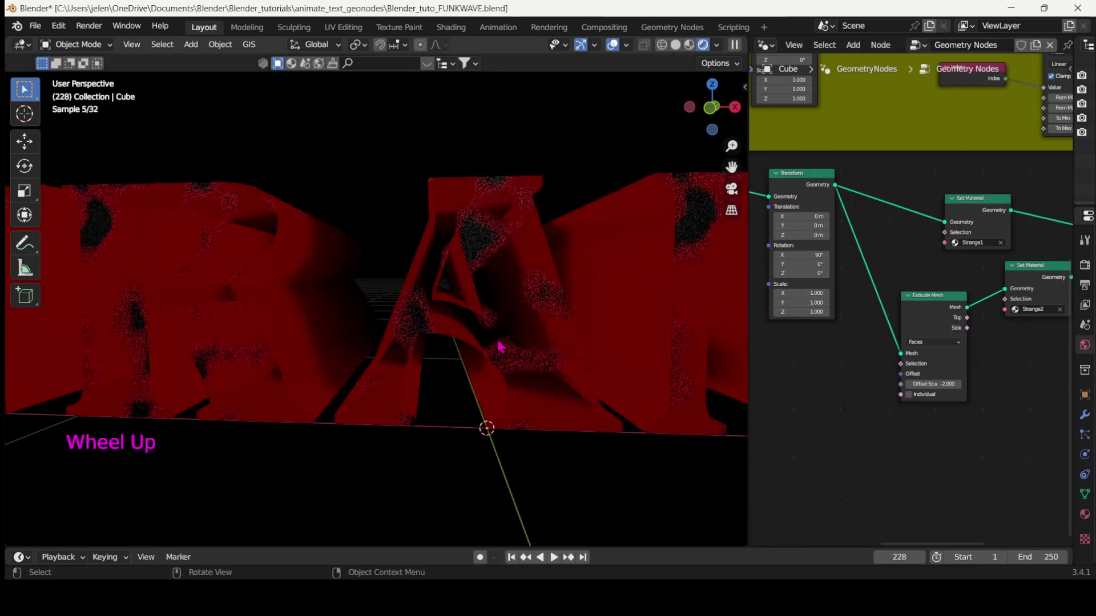
middle_drag(528, 352, 589, 363)
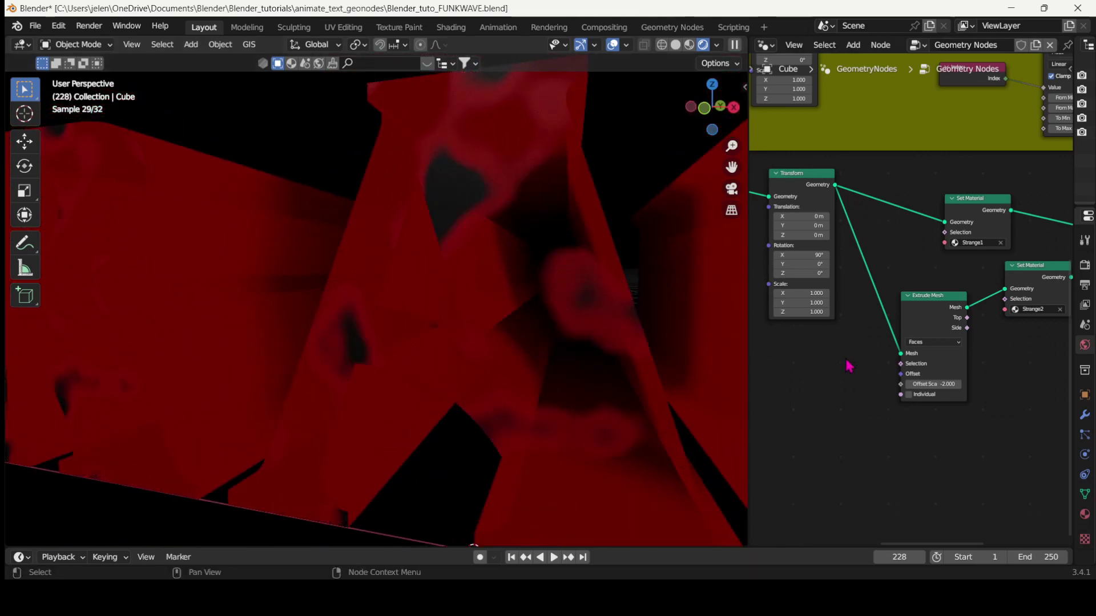
- Examine the text's node chains and play back the animation to review the whole STRANGE text
middle_drag(853, 342, 944, 351)
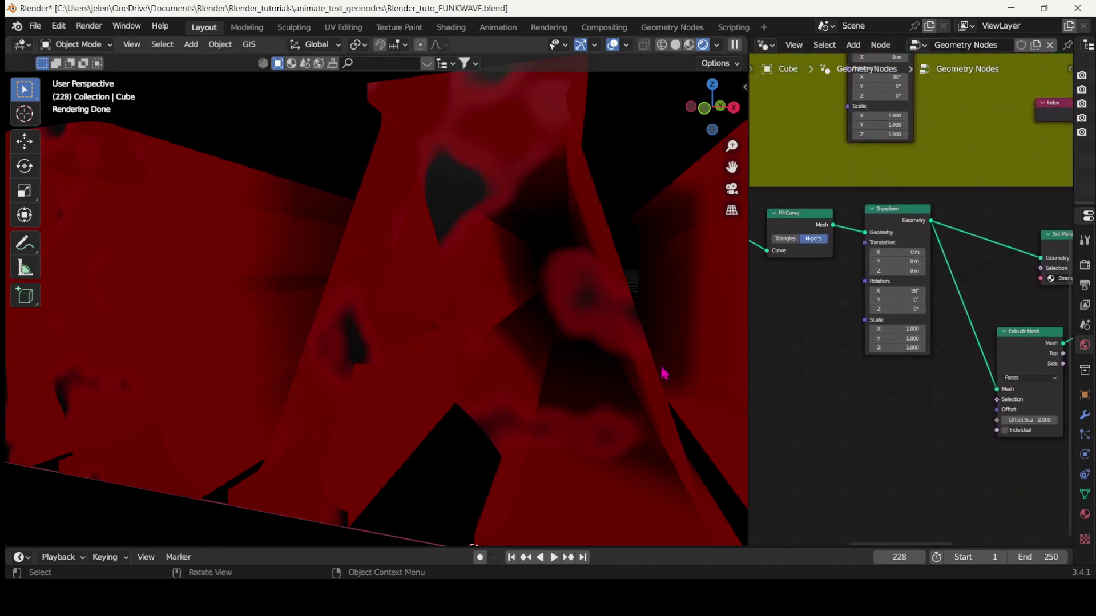
middle_drag(989, 221, 917, 442)
click(885, 318)
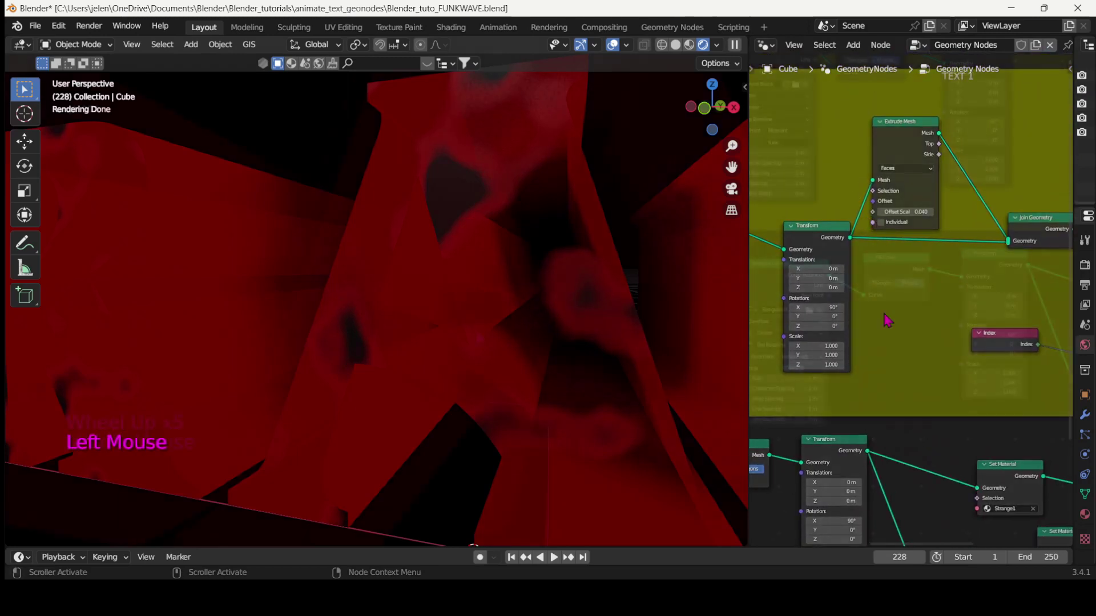
scroll(481, 335, up, 5)
middle_drag(481, 335, 433, 360)
key(space)
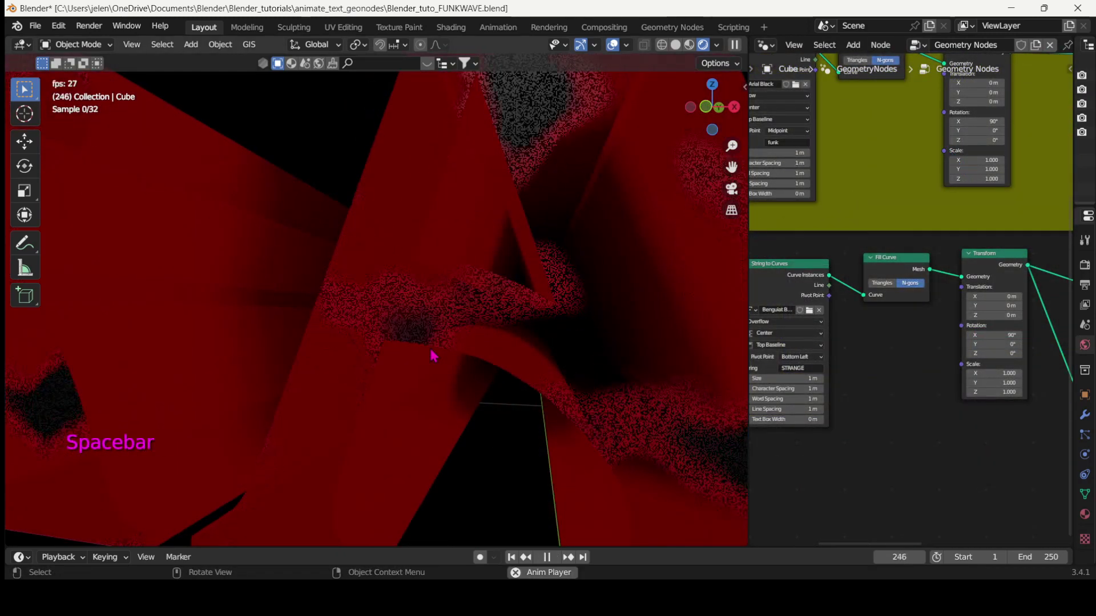
scroll(575, 341, down, 3)
scroll(575, 341, down, 4)
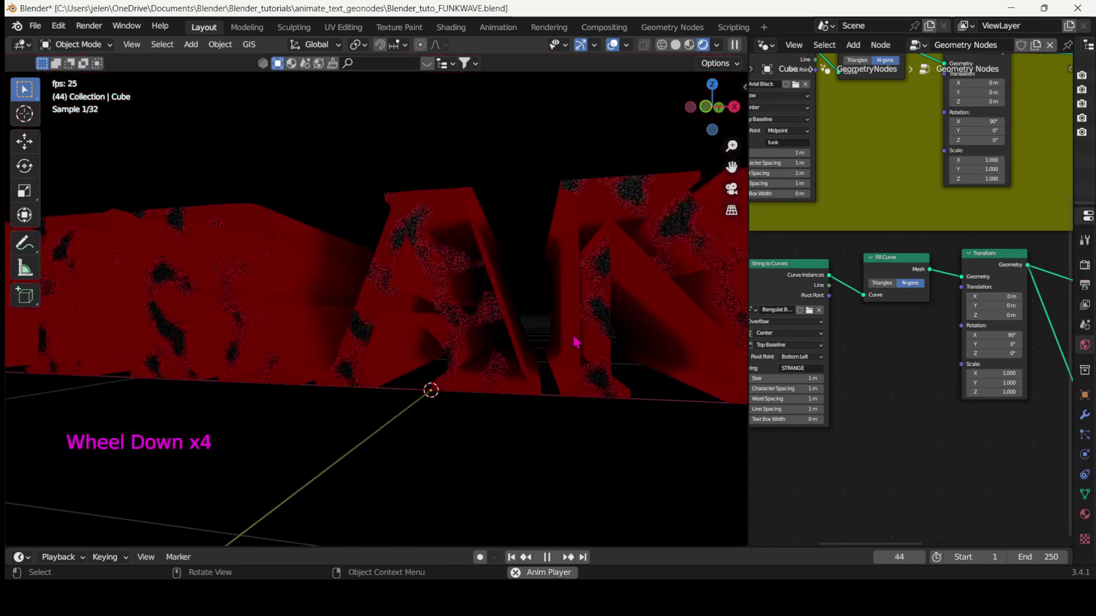
mouse_move(570, 342)
middle_down()
mouse_move(528, 348)
mouse_move(547, 354)
mouse_move(545, 335)
mouse_move(551, 345)
middle_up()
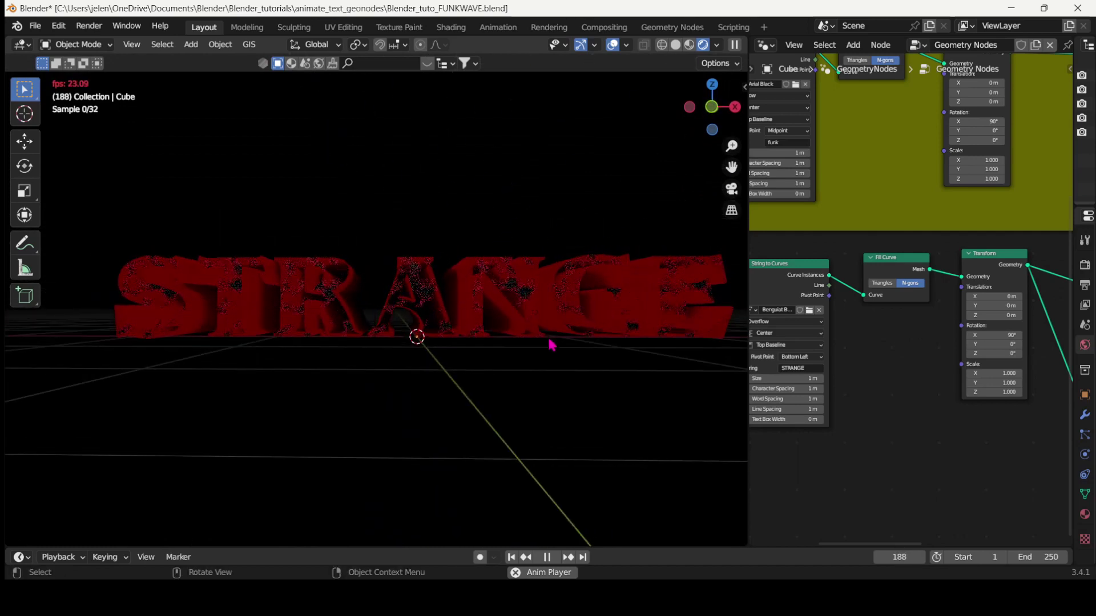
key(space)
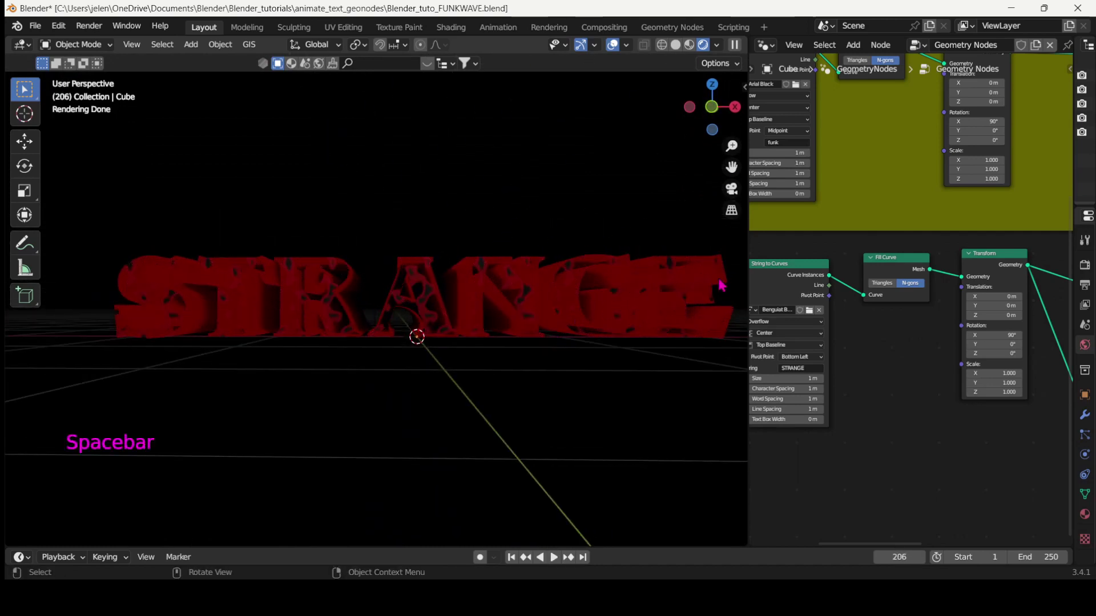
- Spread the STRANGE chain's Join Geometry node and the Group Output node apart, leaving room between them for another node
drag(748, 248, 294, 252)
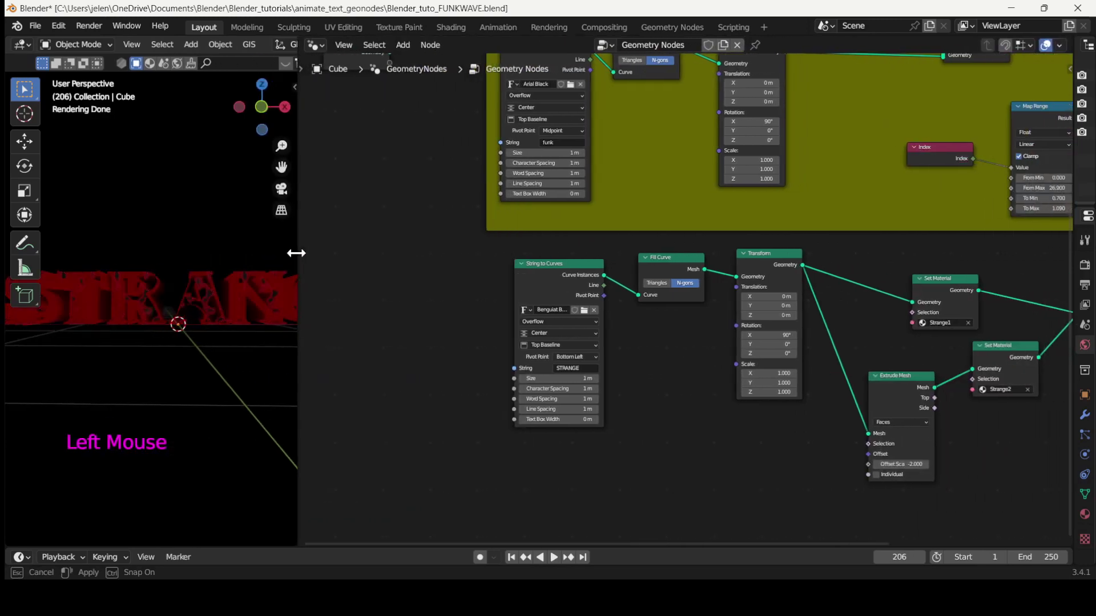
middle_drag(437, 396, 1022, 365)
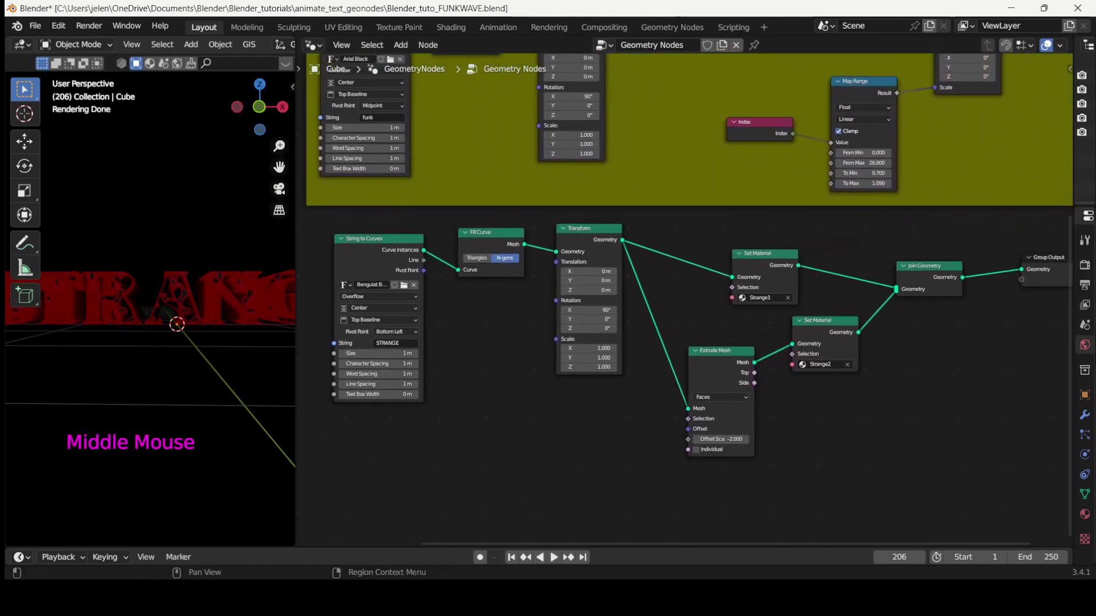
middle_drag(994, 422, 714, 454)
drag(788, 289, 1008, 194)
middle_drag(905, 311, 892, 454)
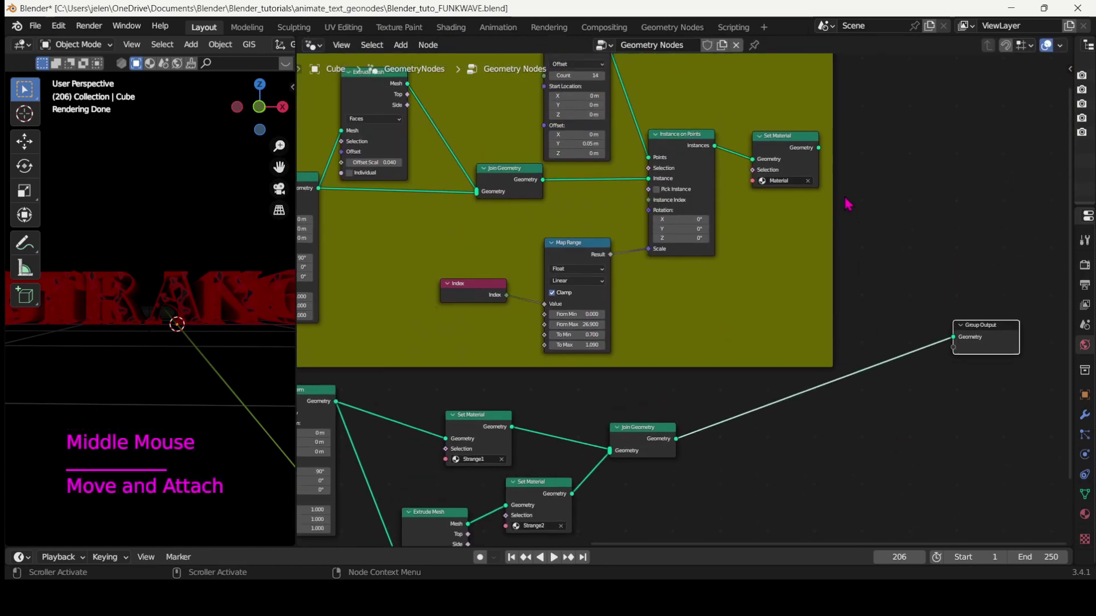
drag(819, 148, 907, 243)
drag(805, 137, 828, 150)
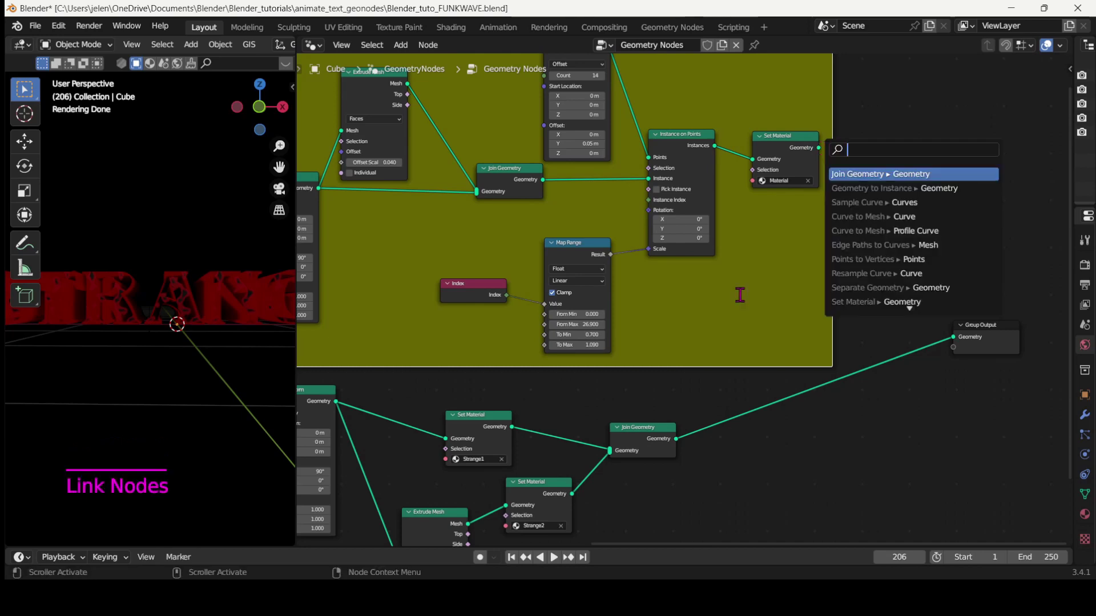
drag(642, 427, 703, 411)
drag(982, 326, 1023, 324)
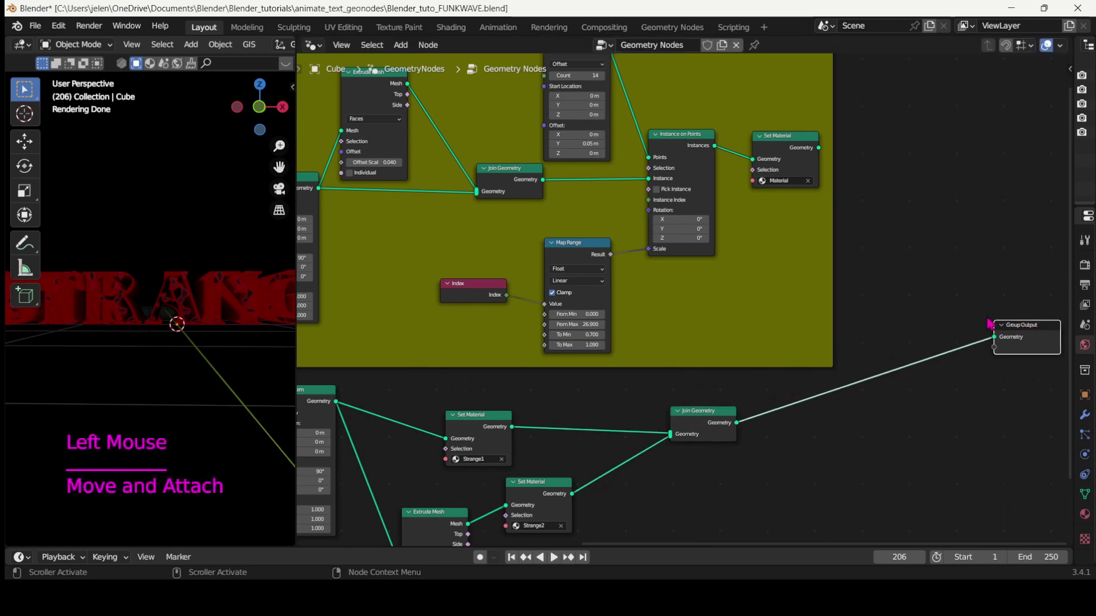
- Duplicate the Join Geometry node, insert the copy before Group Output, and link the funk chain's Set Material output into it
click(712, 413)
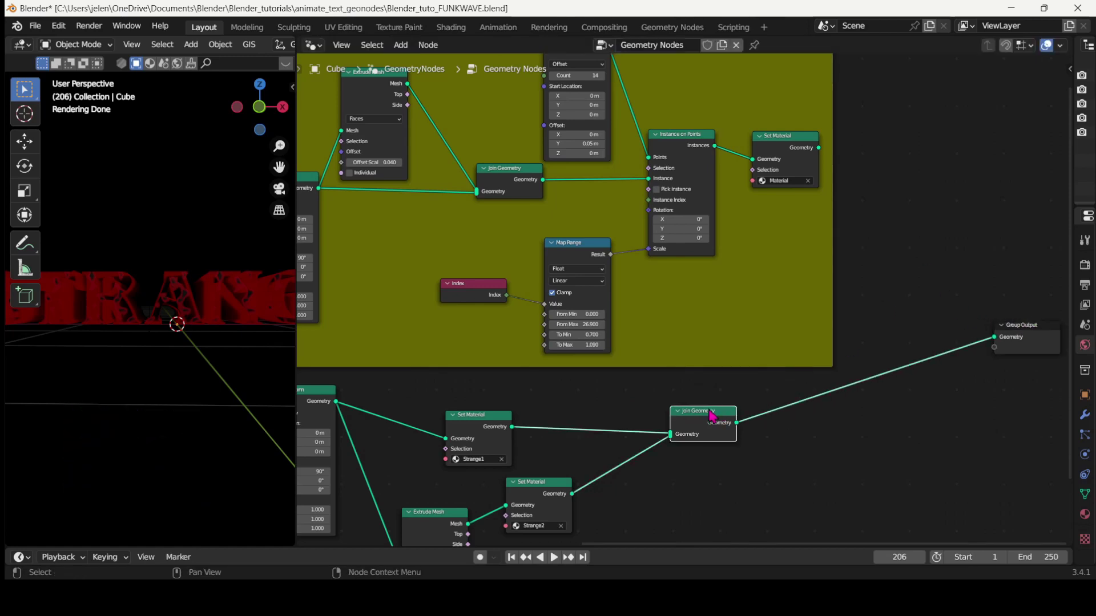
key(shift+d)
click(927, 338)
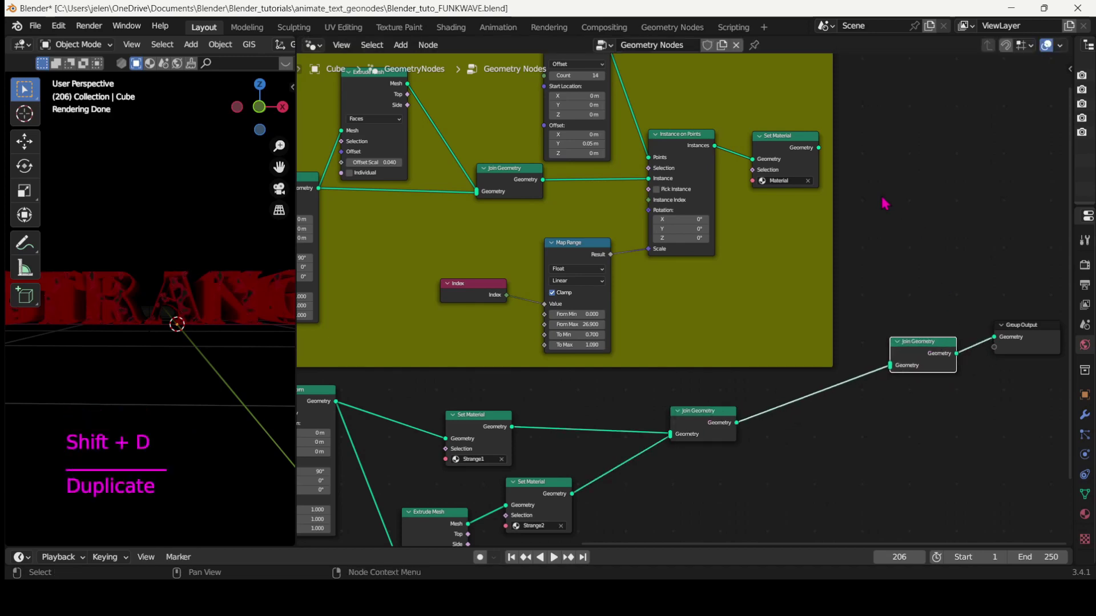
drag(819, 150, 890, 365)
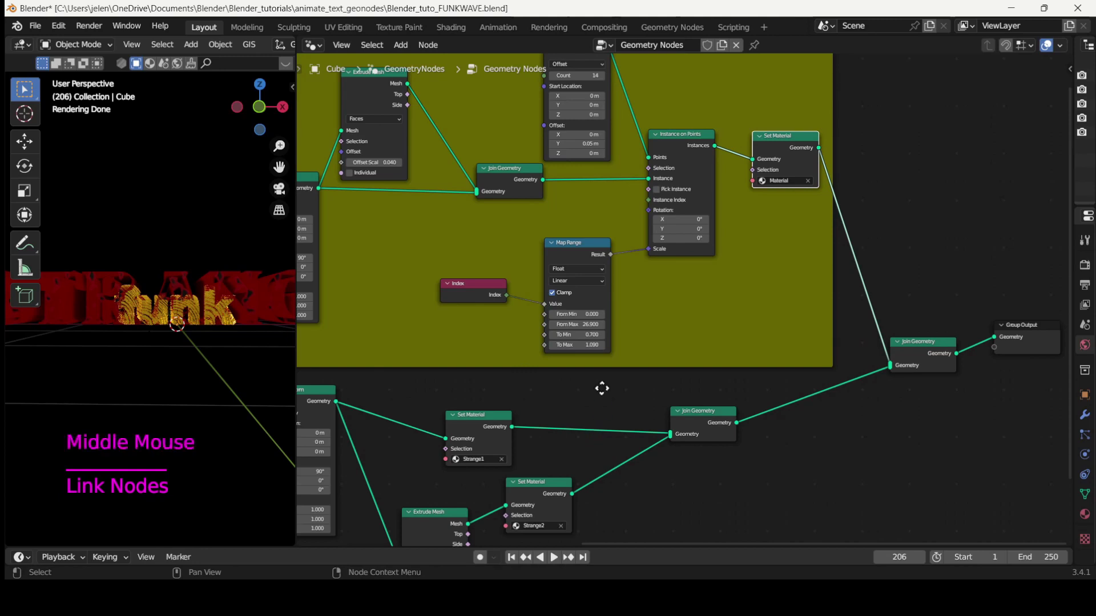
middle_drag(602, 388, 941, 363)
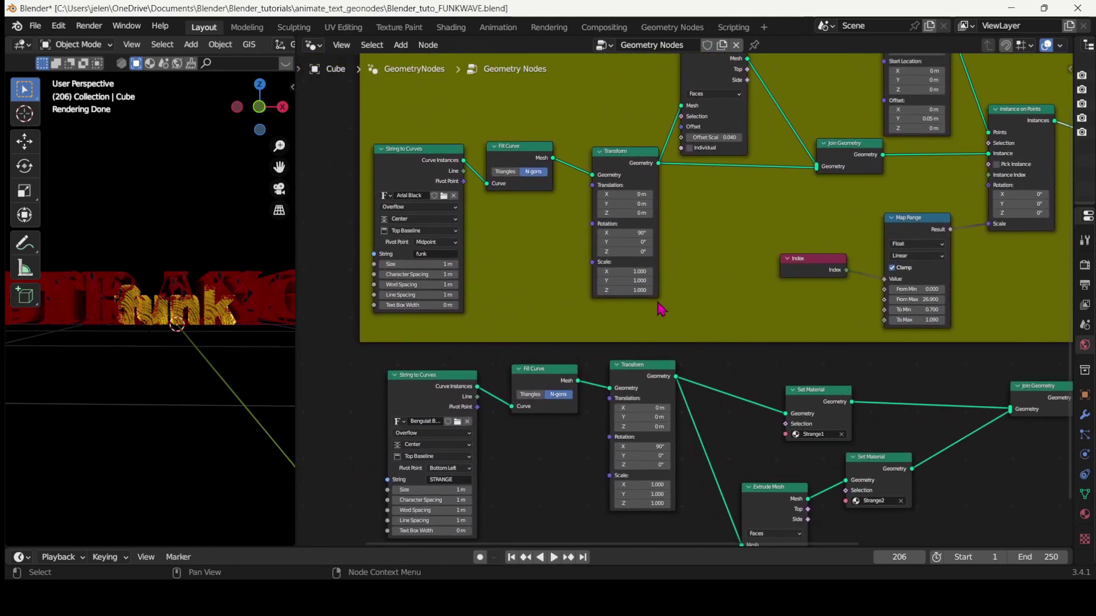
click(626, 249)
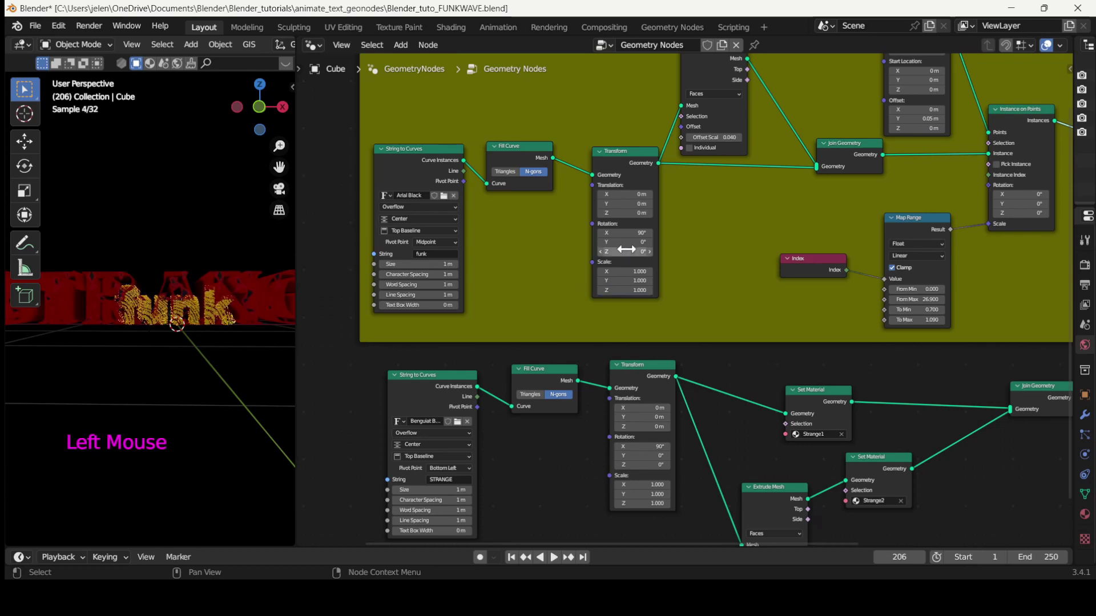
mouse_move(627, 251)
mouse_down()
mouse_move(665, 251)
mouse_move(626, 249)
mouse_up()
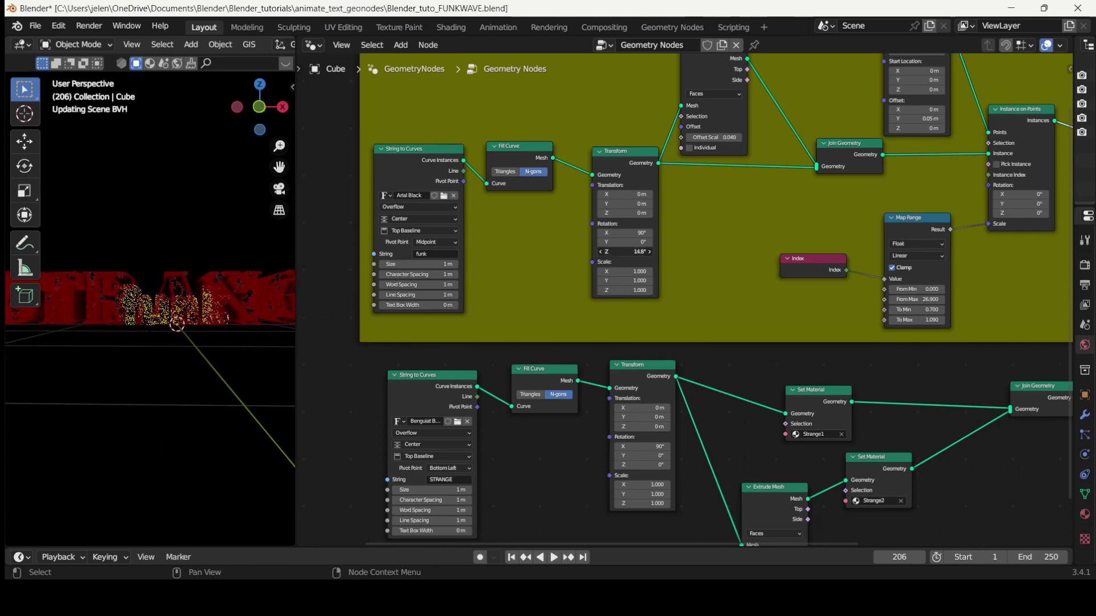
key(ctrl+z)
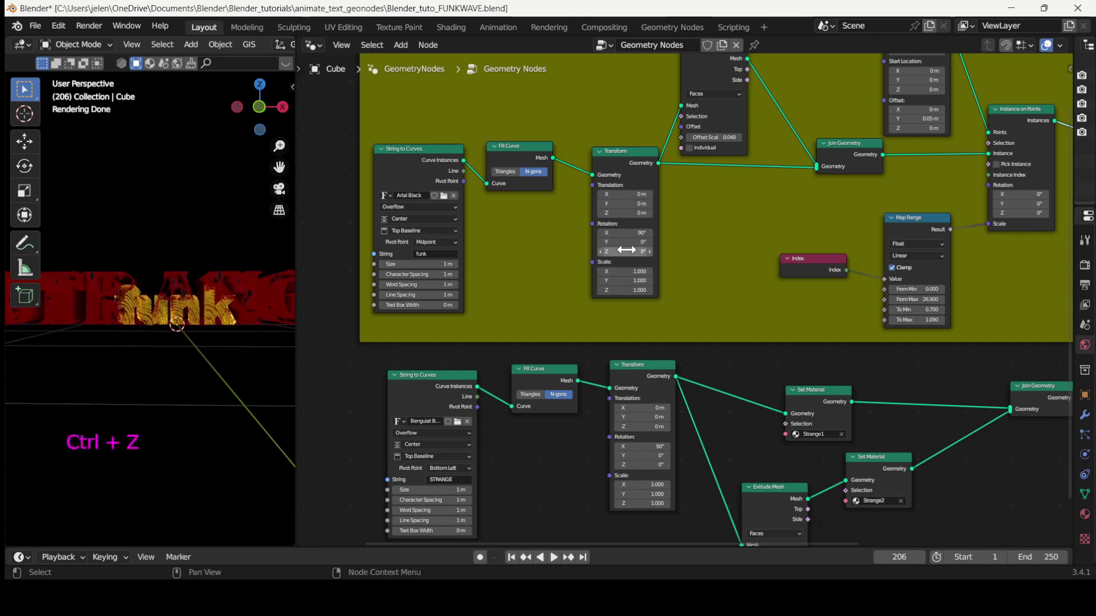
- Set the funk Transform node's Z translation to 1 m and scale the STRANGE Transform node to 0.5 on all axes
mouse_move(626, 213)
mouse_down()
mouse_move(644, 214)
mouse_move(634, 214)
mouse_up()
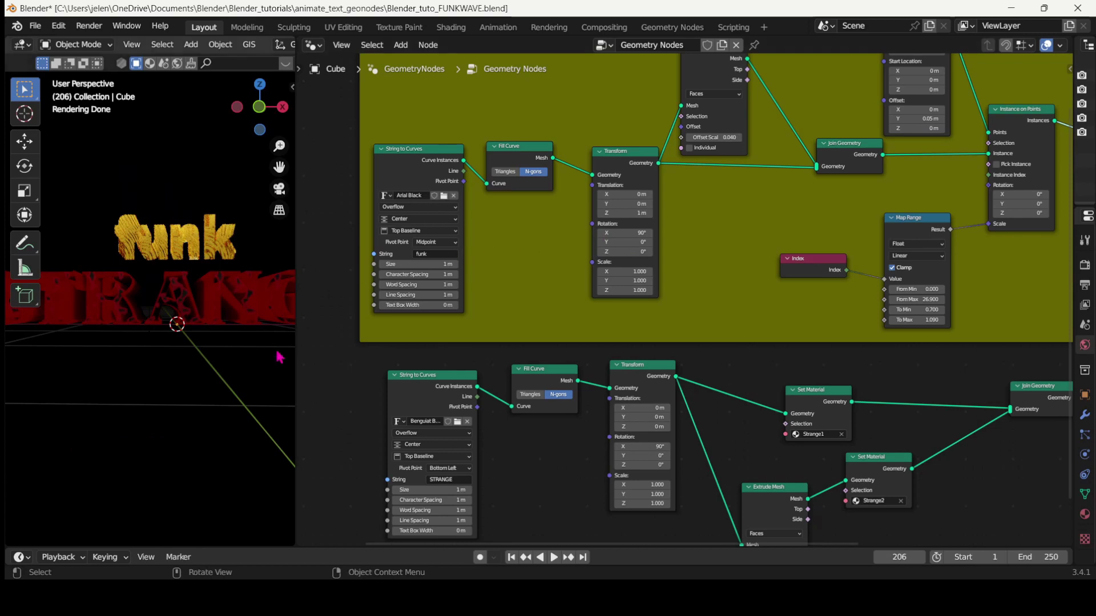
drag(295, 335, 736, 338)
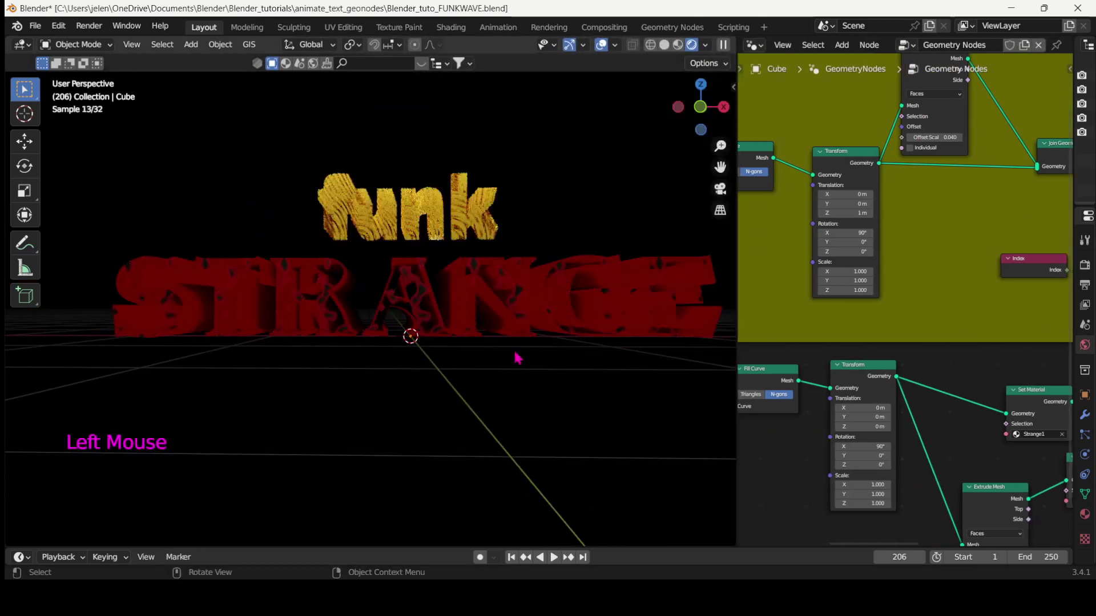
scroll(530, 362, down, 1)
mouse_move(520, 361)
middle_down()
mouse_move(513, 382)
mouse_move(520, 363)
middle_up()
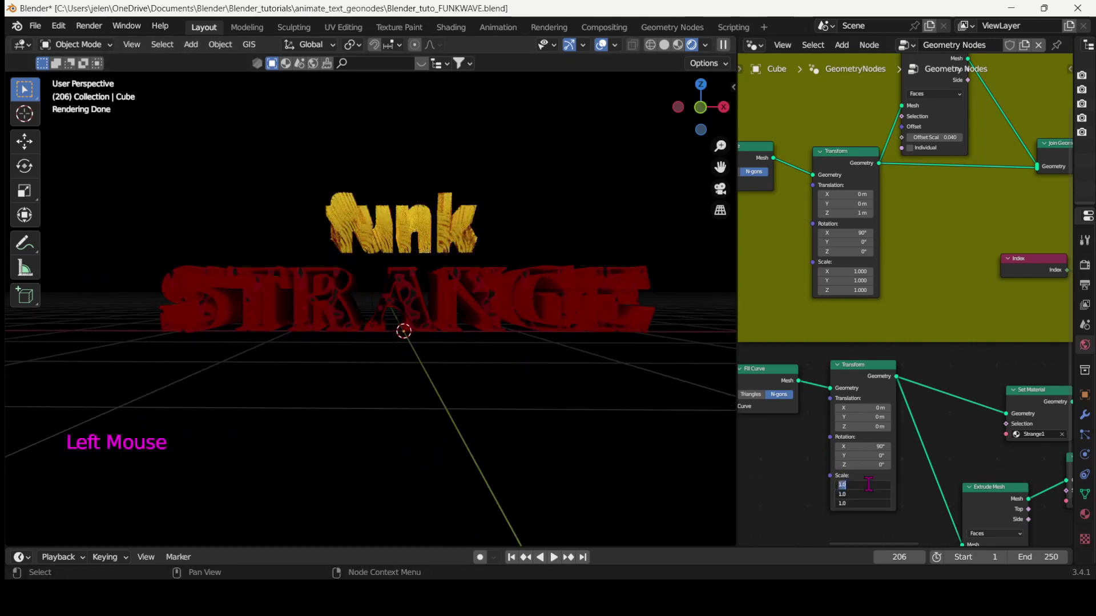
text(0.5)
key(Return)
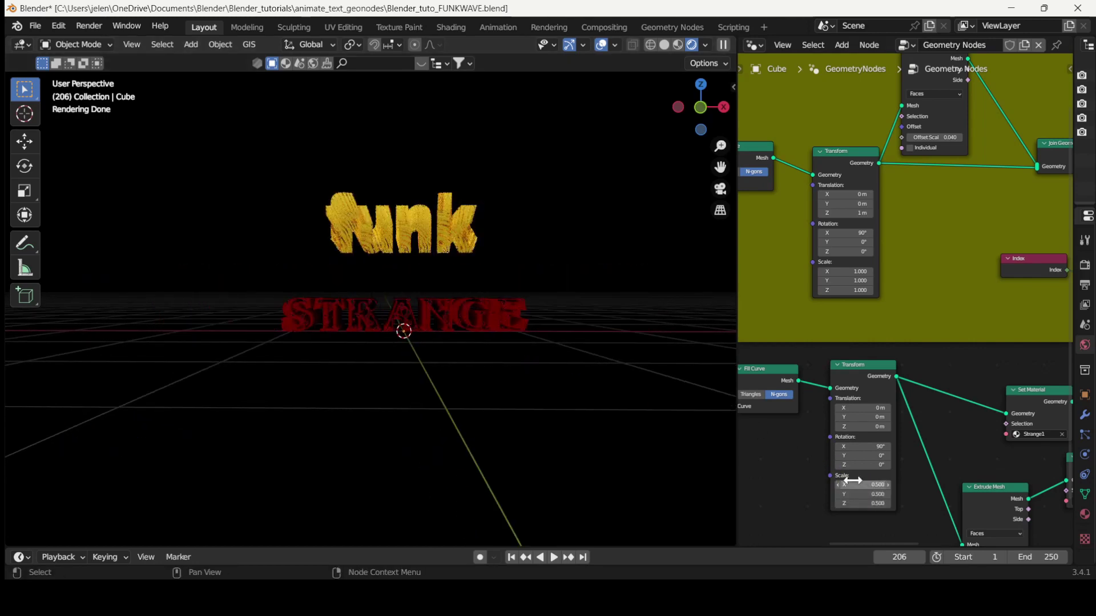
- Lower the funk Transform node's Z translation to 0.47 m and check both words from the side and front
shift+click(838, 213)
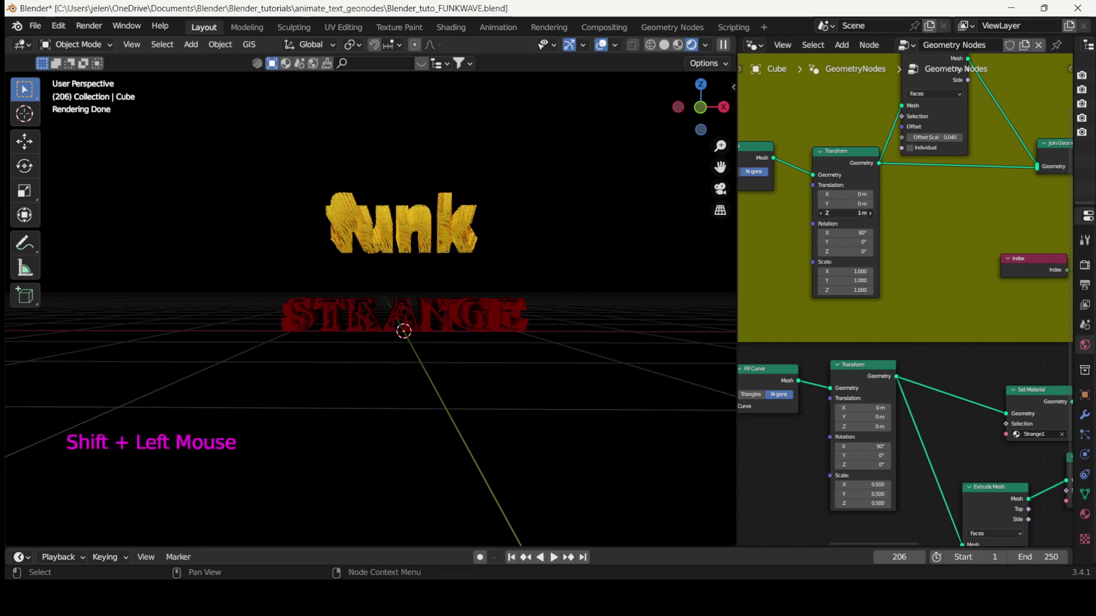
shift+drag(837, 212, 790, 212)
scroll(386, 349, up, 3)
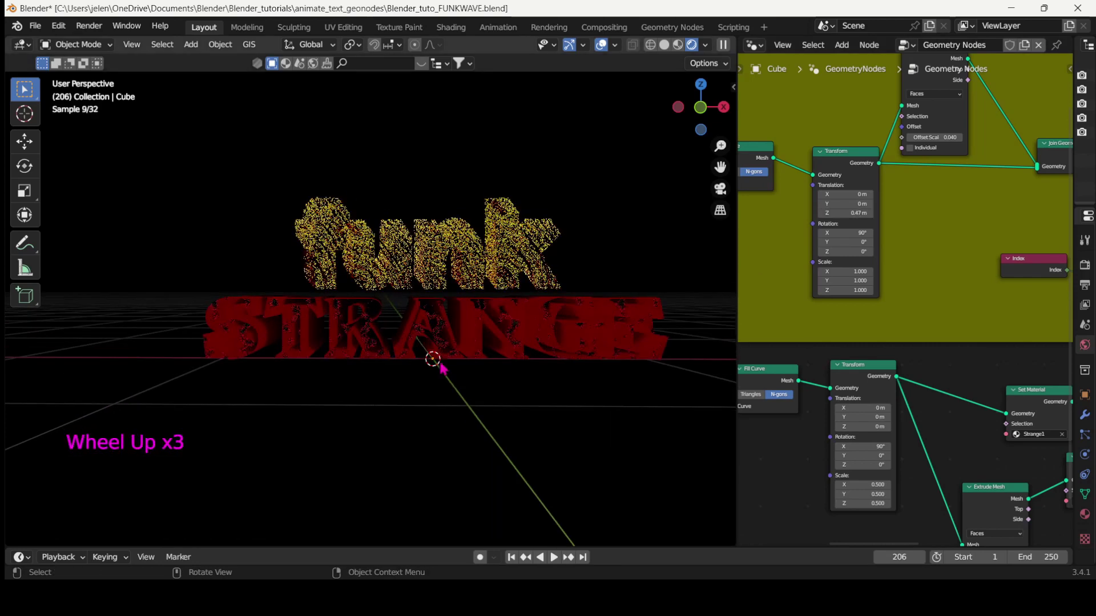
middle_drag(386, 349, 318, 404)
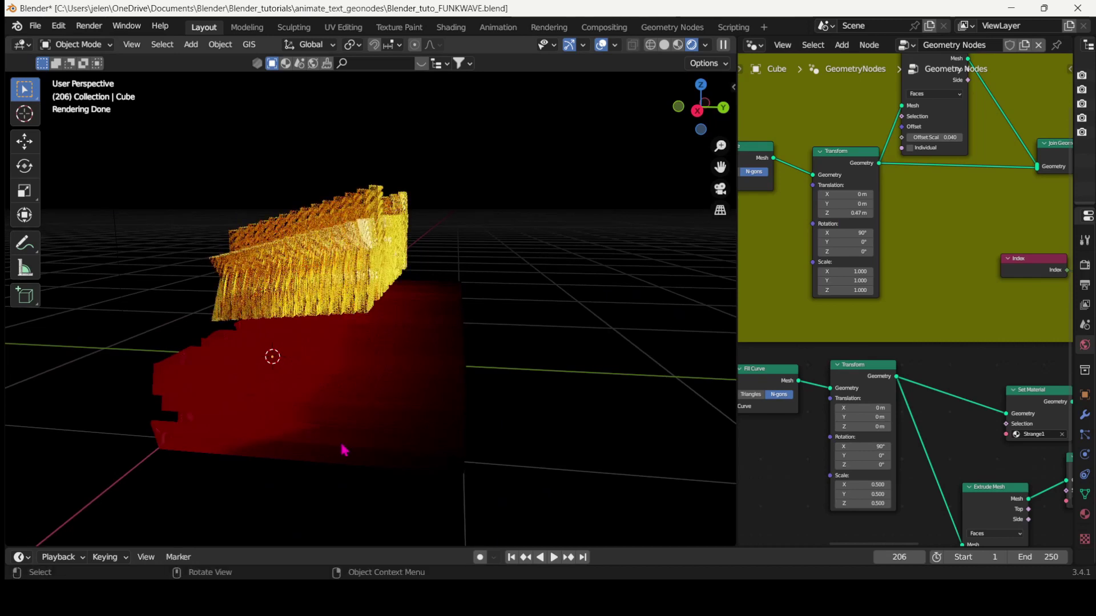
middle_drag(344, 450, 804, 421)
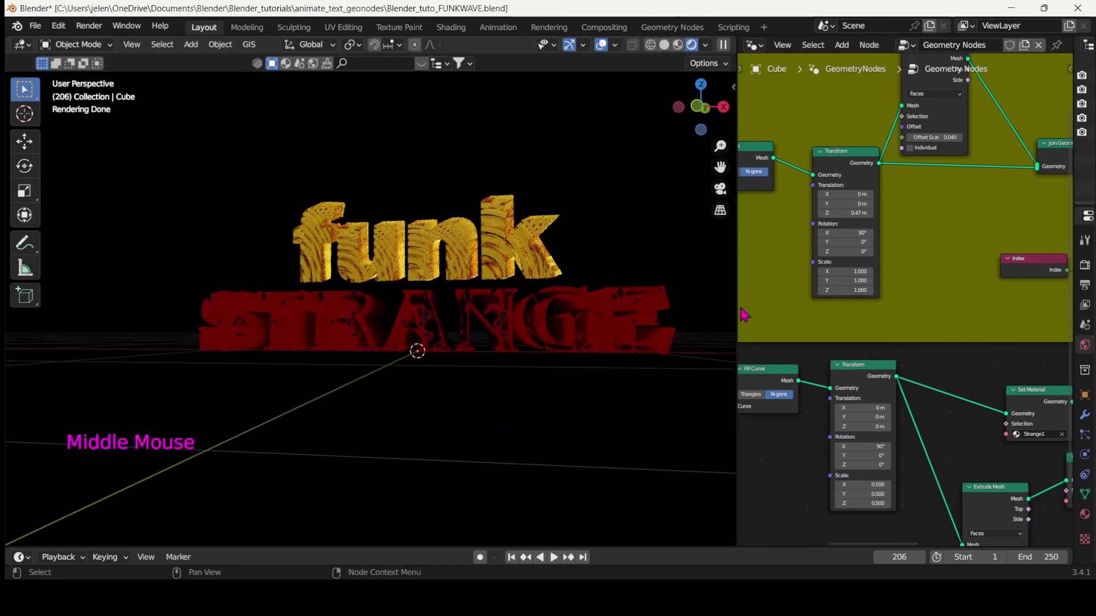
- Move the STRANGE chain's Join Geometry node closer to its two Set Material nodes
drag(735, 303, 370, 293)
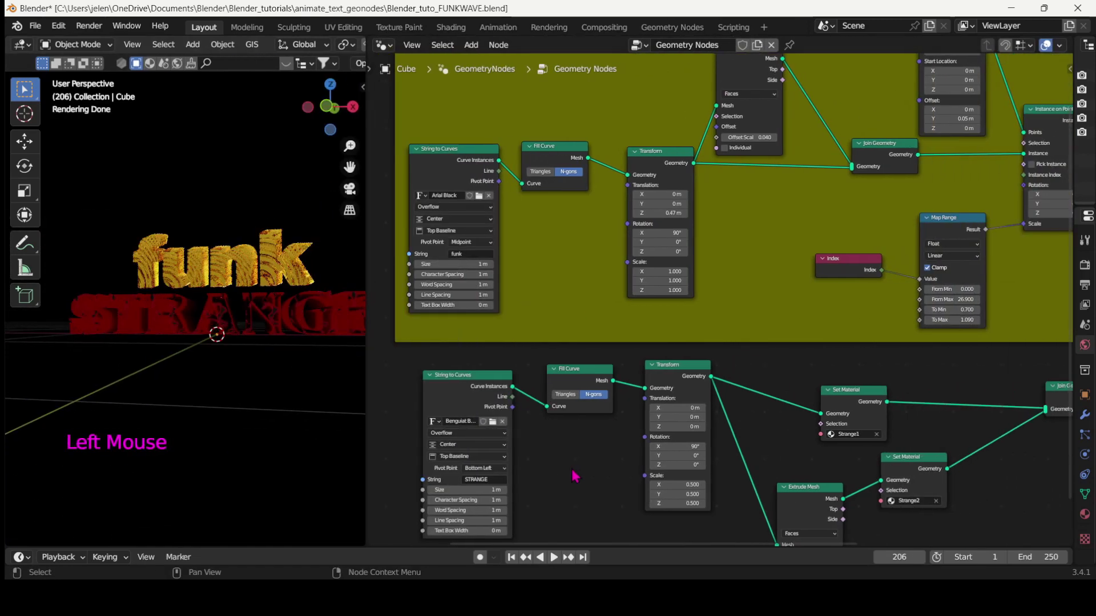
middle_drag(572, 422, 587, 274)
click(594, 363)
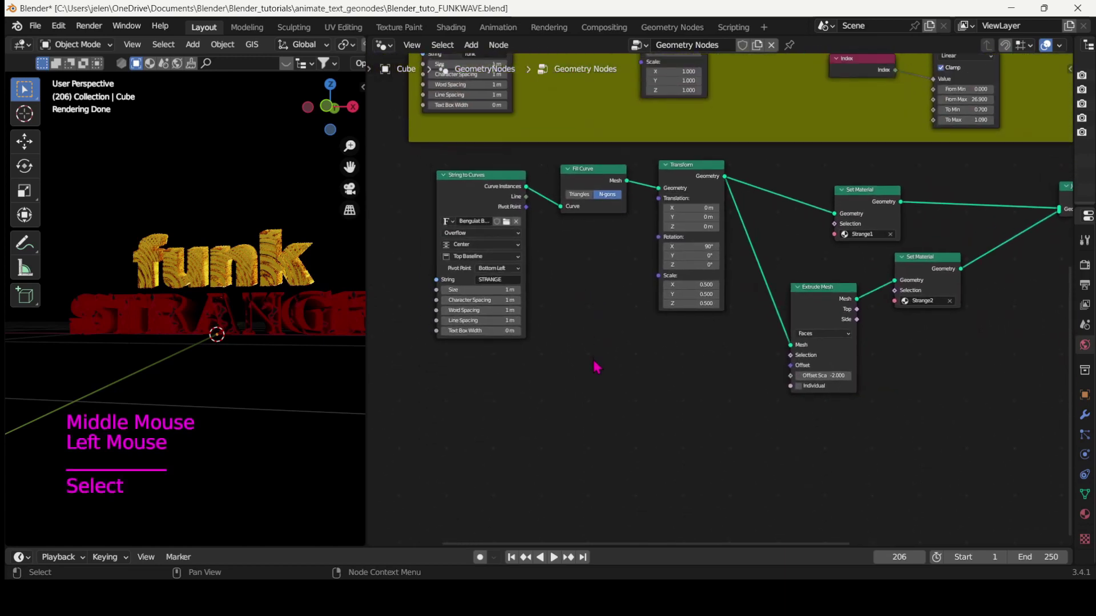
click(594, 362)
key(shift+a)
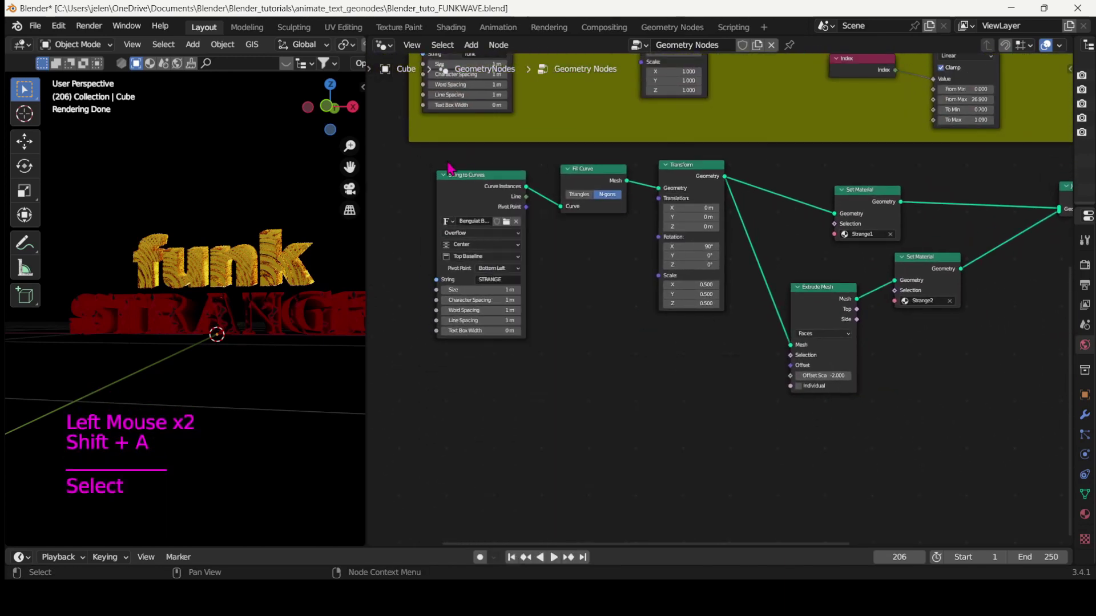
drag(422, 166, 996, 435)
middle_drag(949, 484, 872, 470)
click(1040, 196)
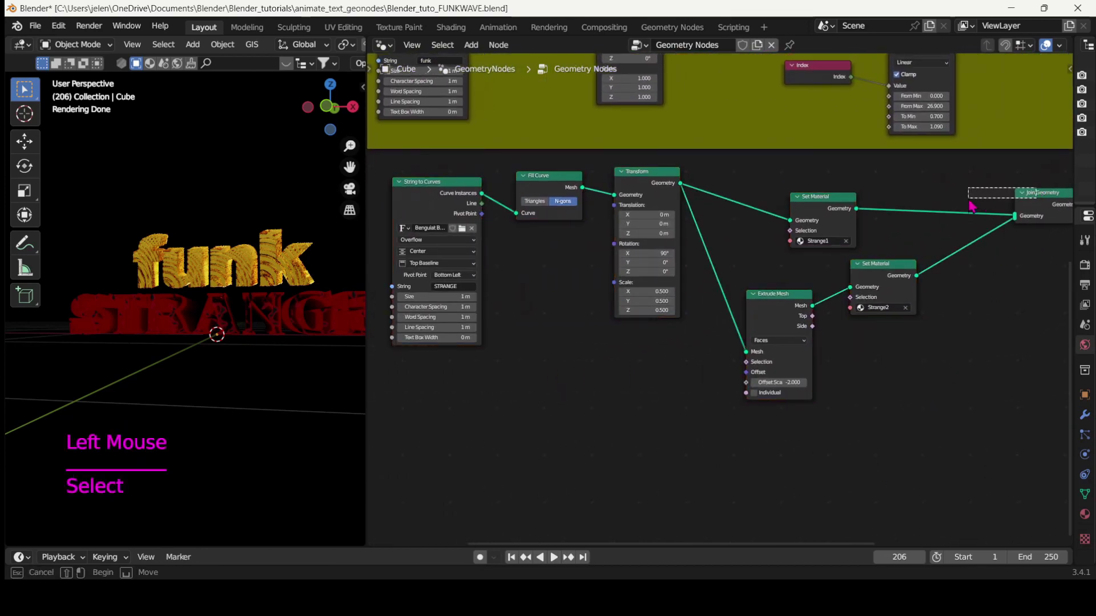
drag(1039, 196, 977, 204)
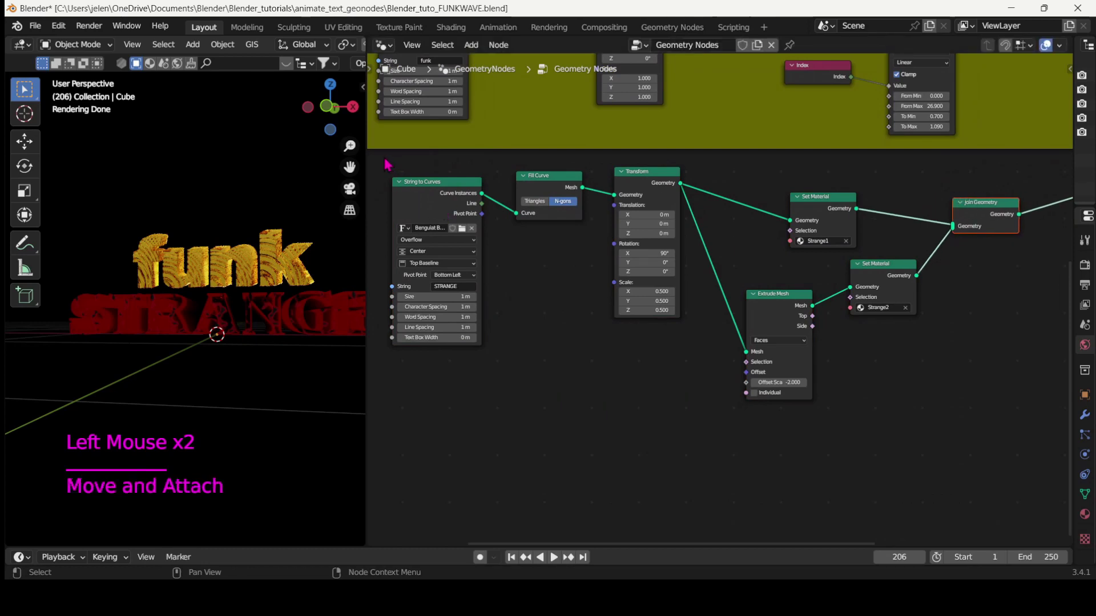
- Enclose all nodes of the STRANGE chain in a frame and label it TEXT 2 STRANGE
drag(386, 163, 1032, 439)
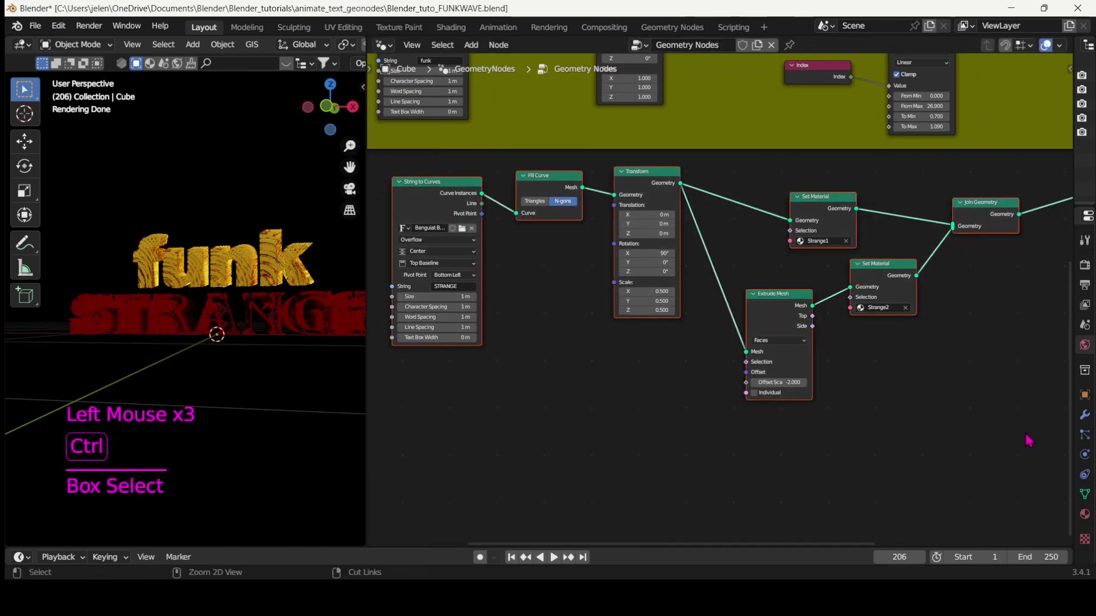
key(ctrl+j)
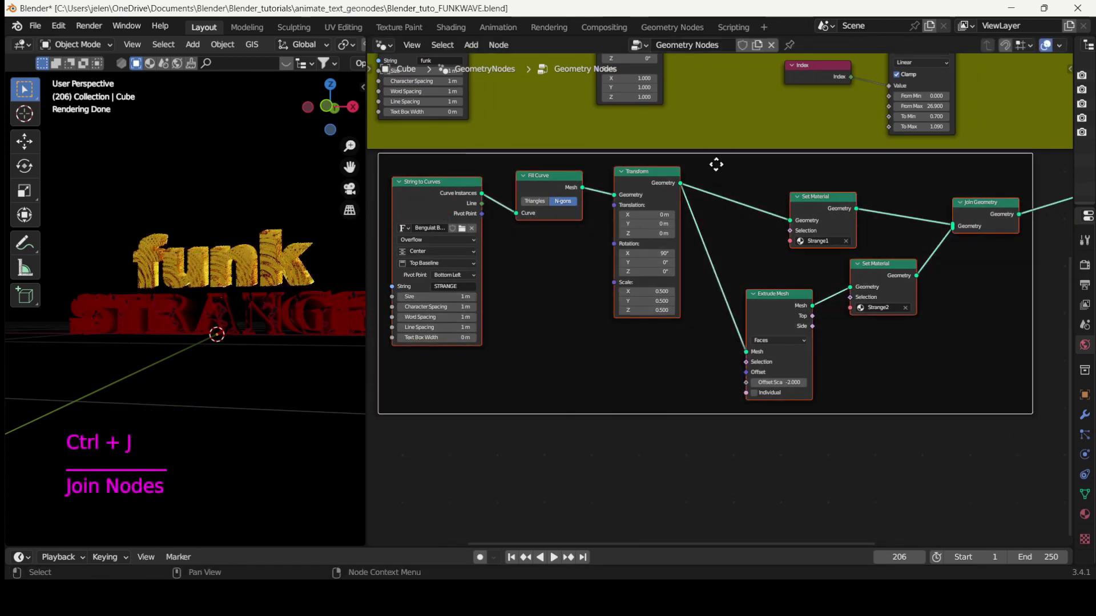
key(n)
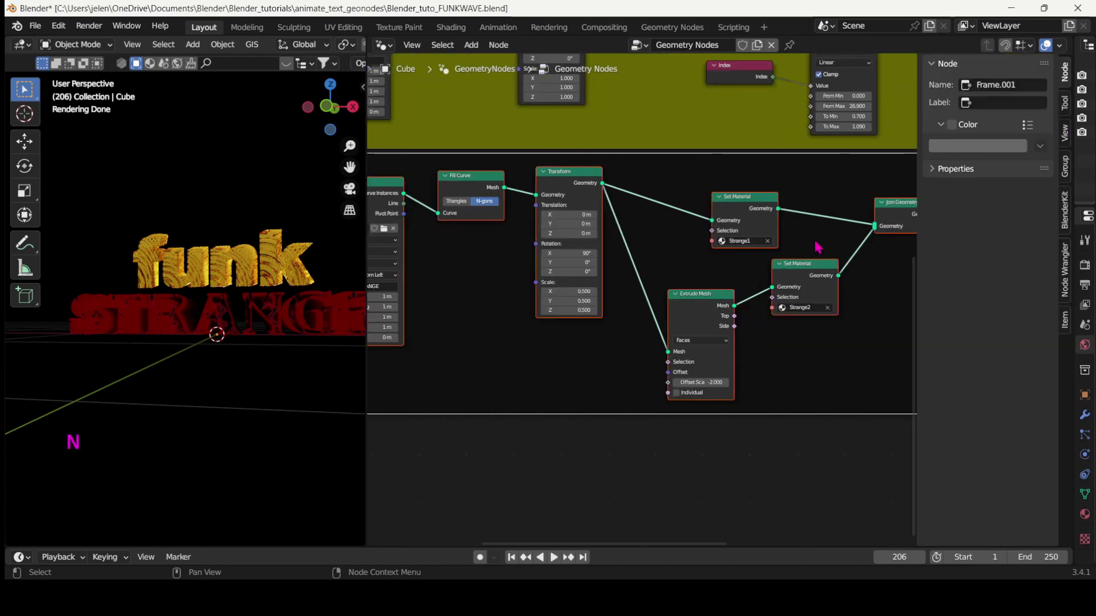
click(991, 104)
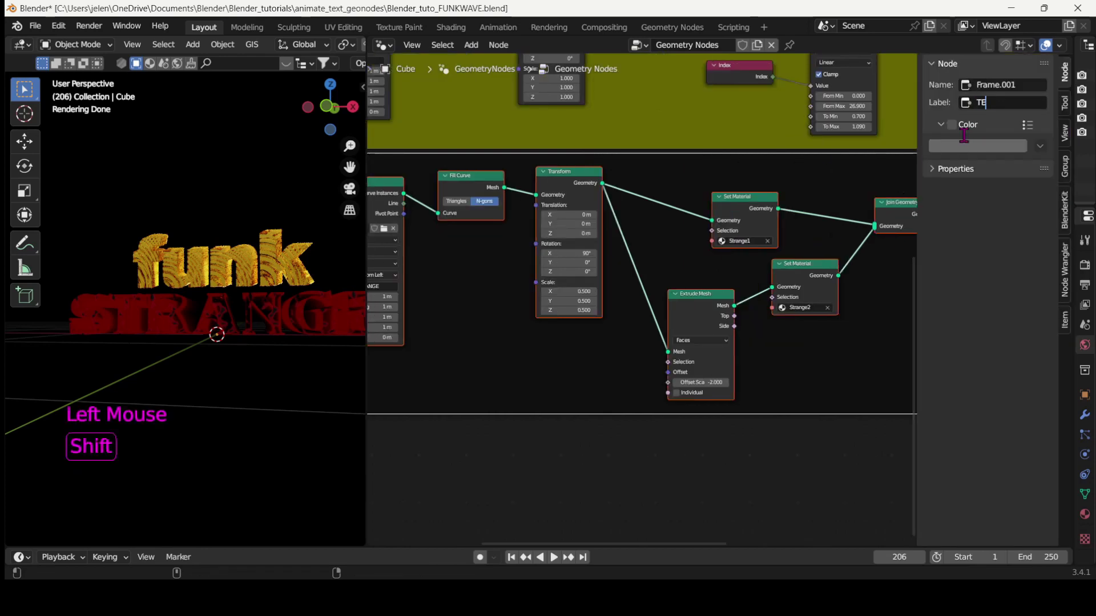
text(TEXT 2 STRANGE)
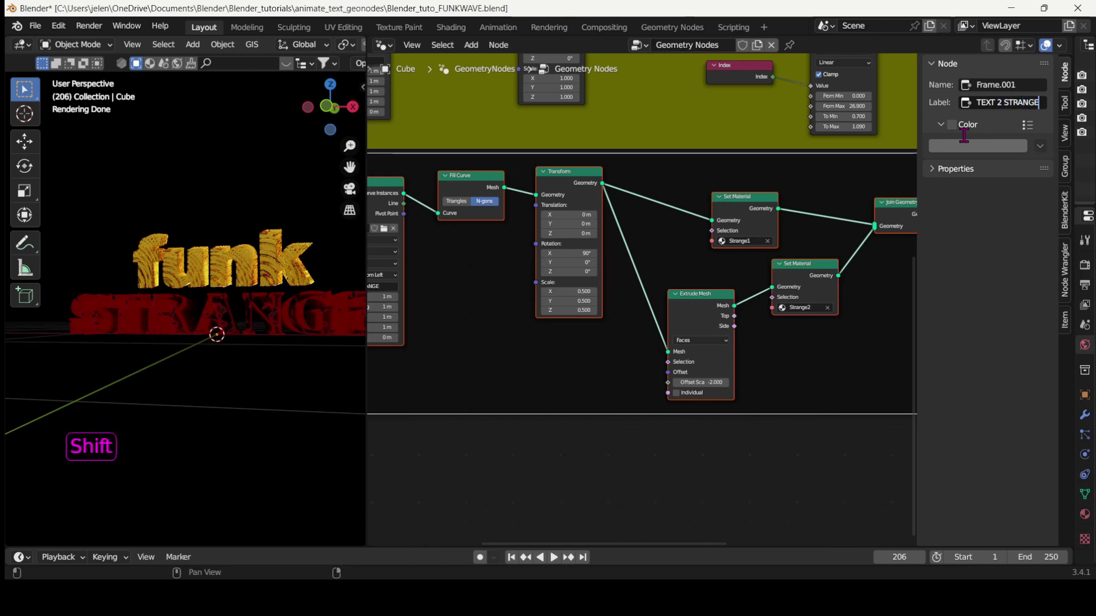
key(Return)
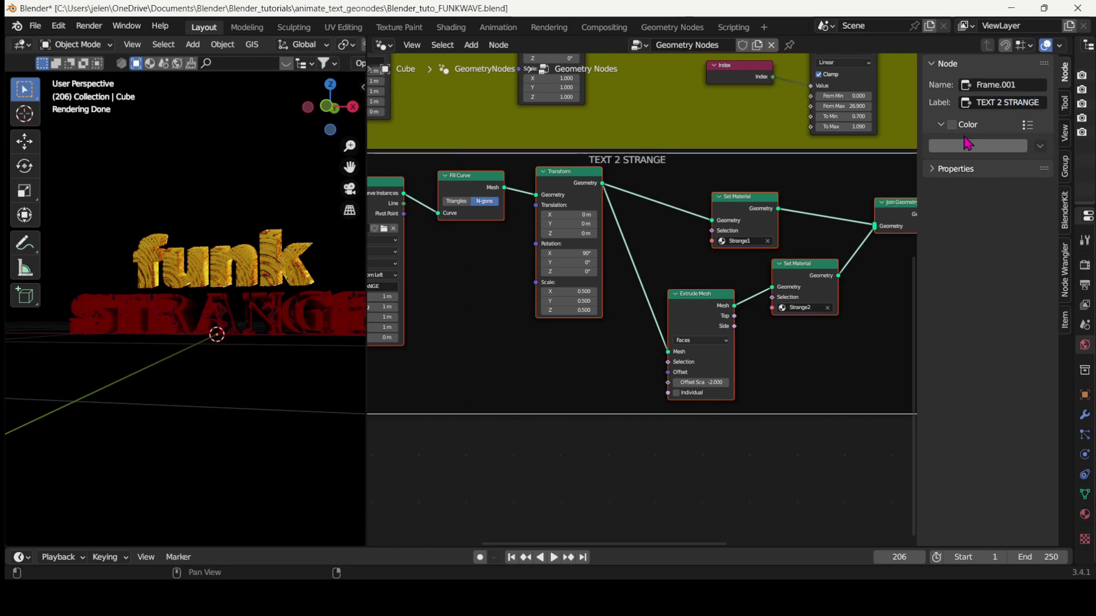
- Enable a custom color for the TEXT 2 STRANGE frame and make it dark red
click(951, 124)
click(977, 145)
drag(948, 197, 953, 265)
click(632, 491)
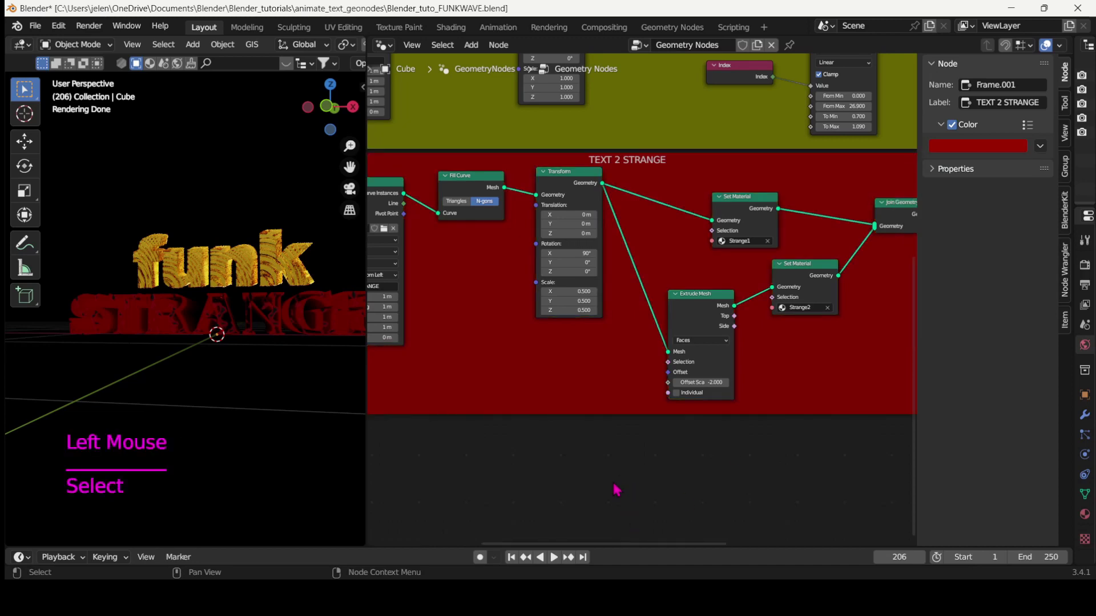
- Change the label of the TEXT 1 frame to TEXT 1 FUNKWAVE
middle_drag(634, 487, 651, 212)
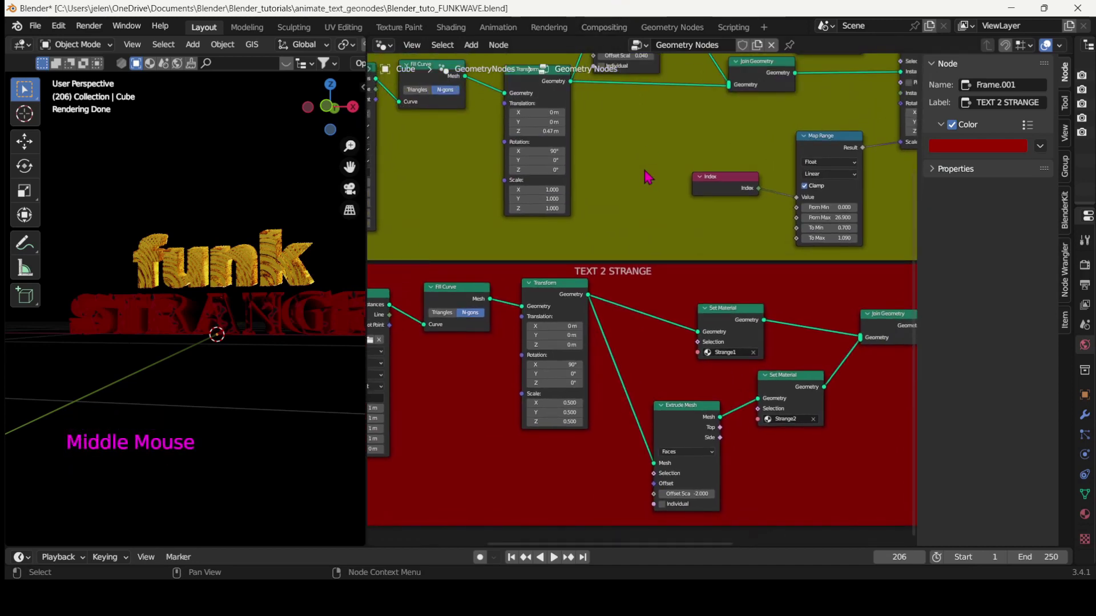
middle_drag(644, 161, 626, 398)
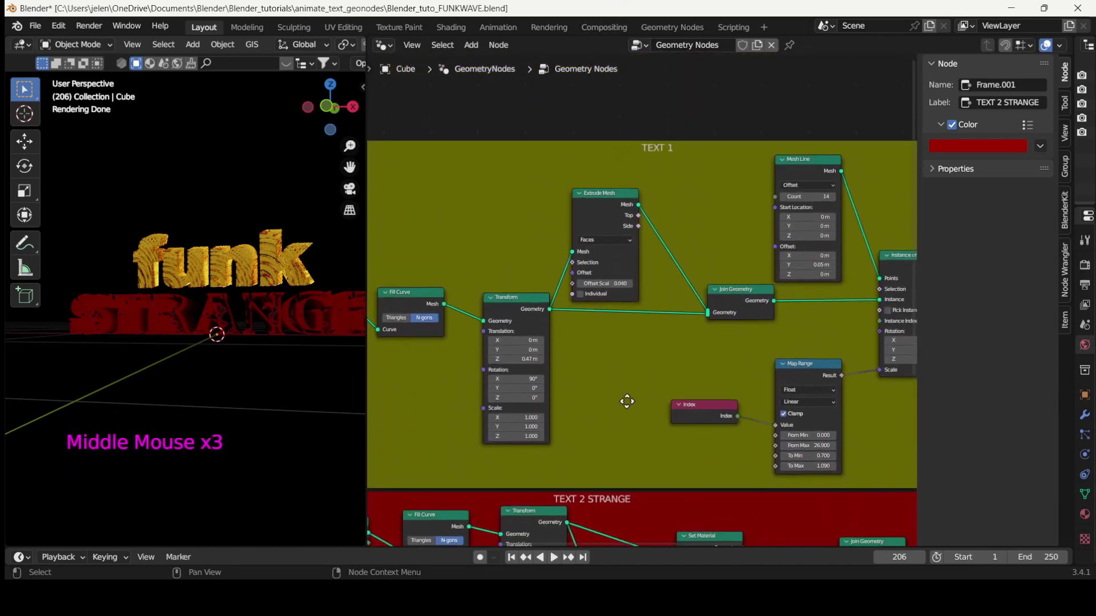
click(680, 155)
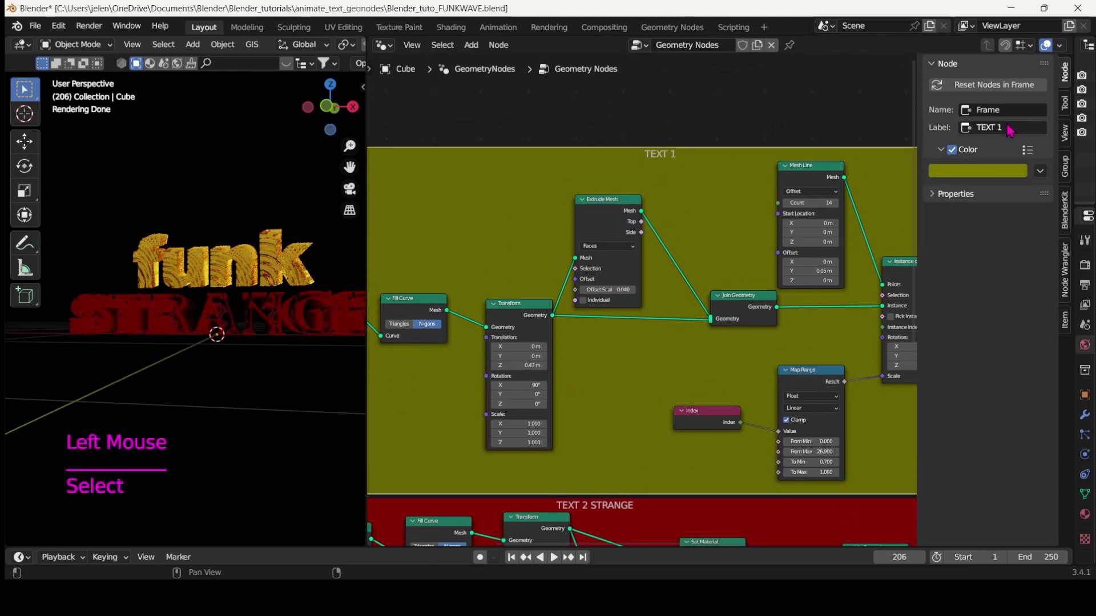
text(FUN)
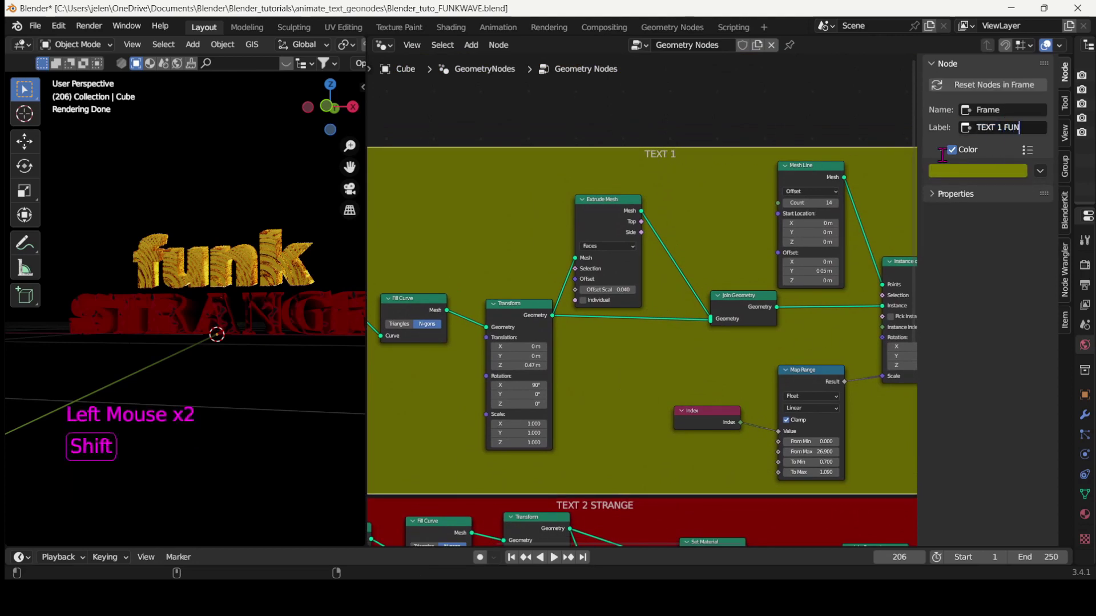
text(KWAVE)
key(Return)
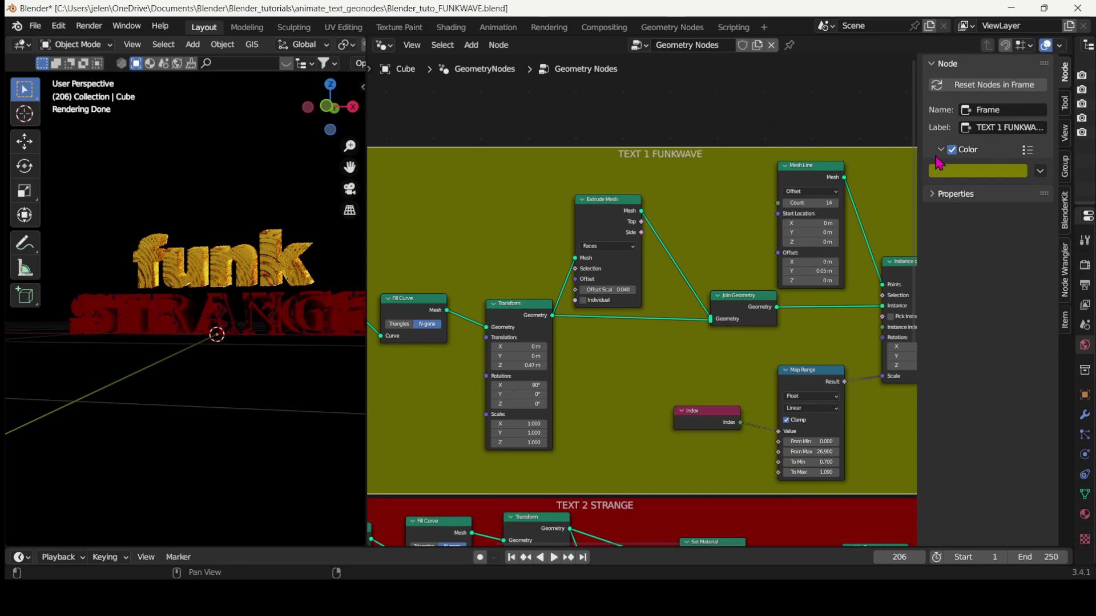
- Hide the node sidebar and disconnect the final Join Geometry node from the Group Output
middle_drag(592, 132, 602, 287)
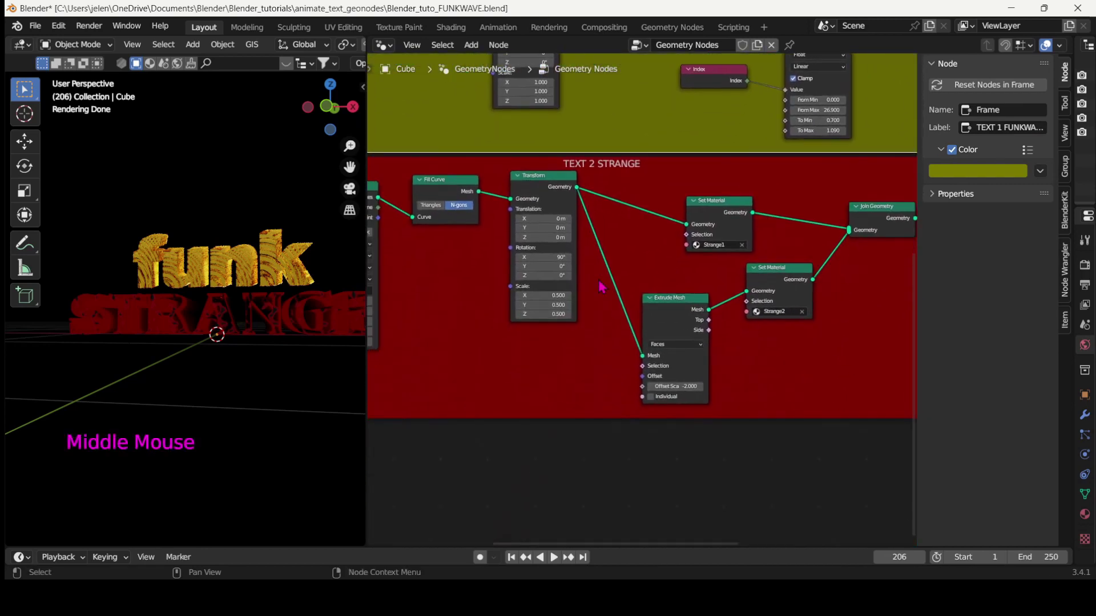
middle_drag(651, 475, 829, 357)
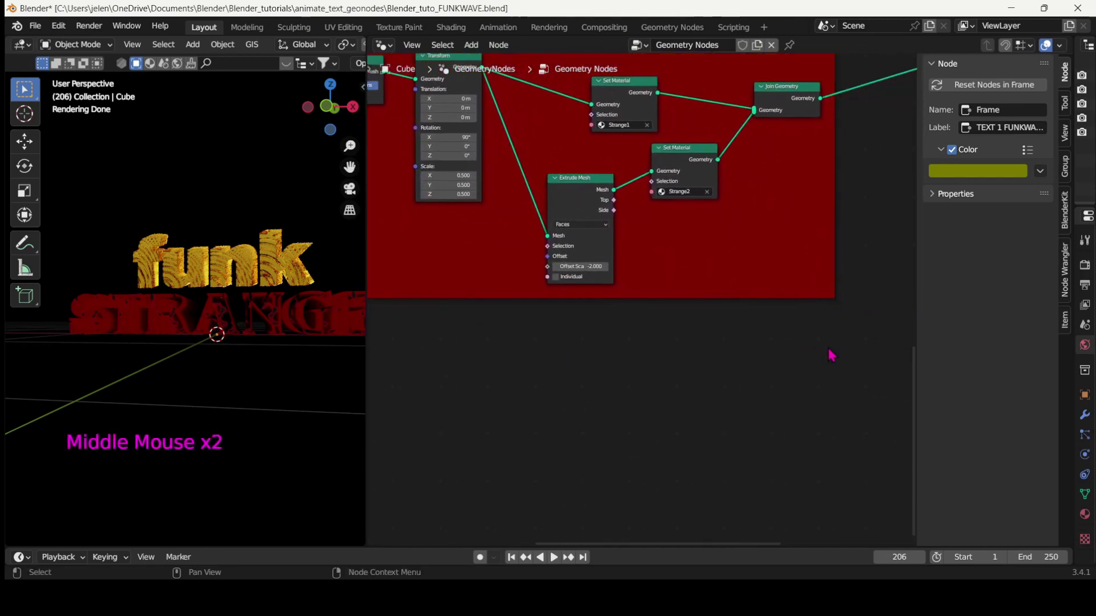
click(923, 331)
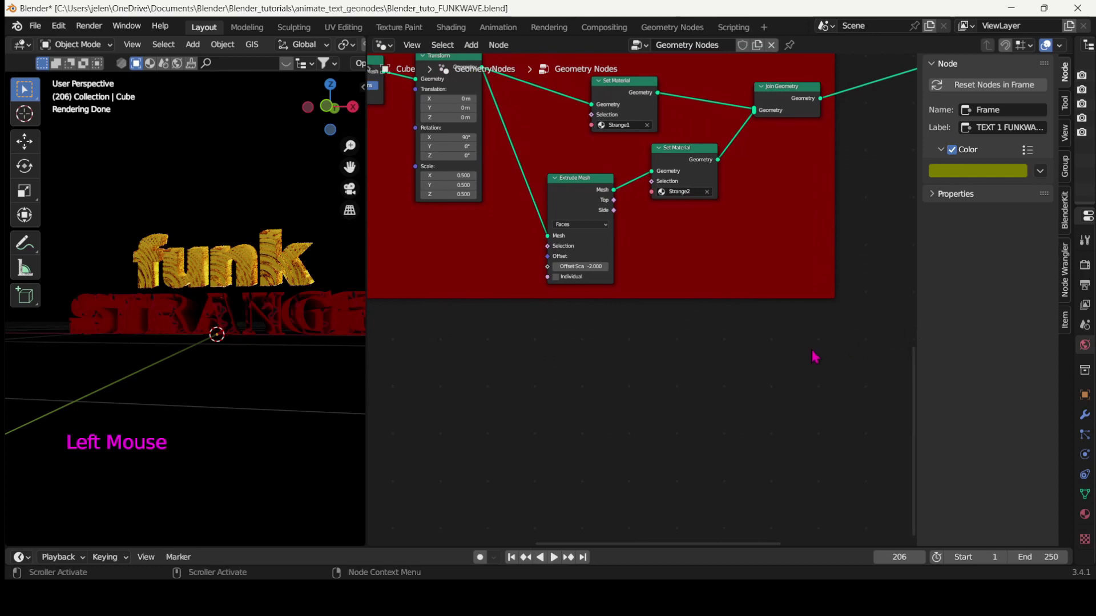
key(n)
middle_drag(953, 333, 752, 440)
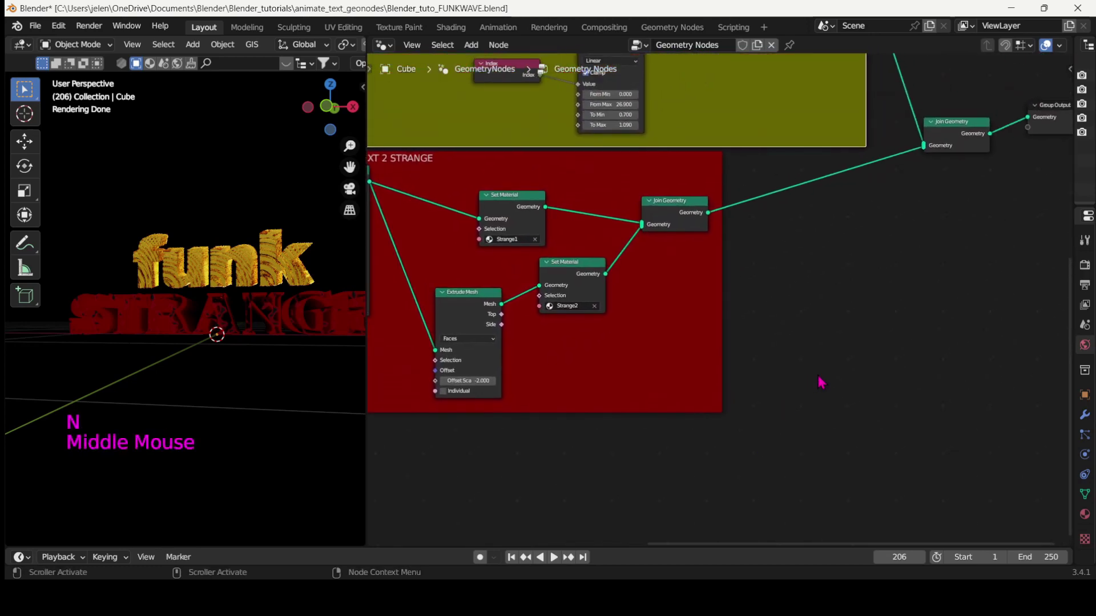
mouse_move(985, 131)
mouse_down()
mouse_move(977, 126)
mouse_move(1005, 130)
mouse_up()
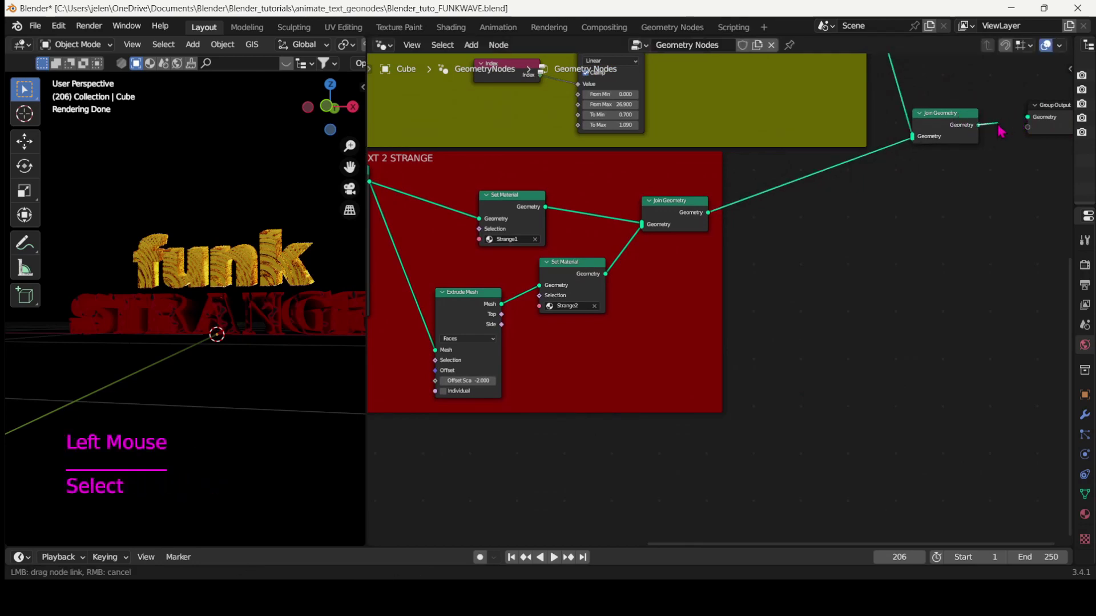
drag(1001, 131, 1000, 132)
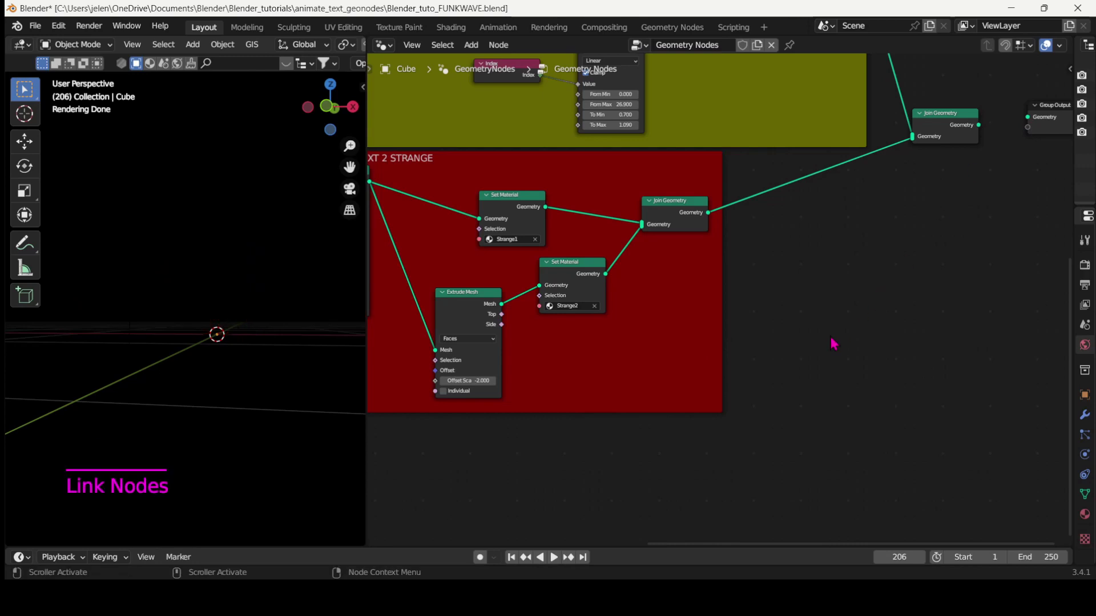
- Add a String to Curves node in the empty area below the TEXT 2 STRANGE frame
middle_drag(831, 343, 218, 270)
middle_drag(431, 388, 479, 357)
key(shift+a)
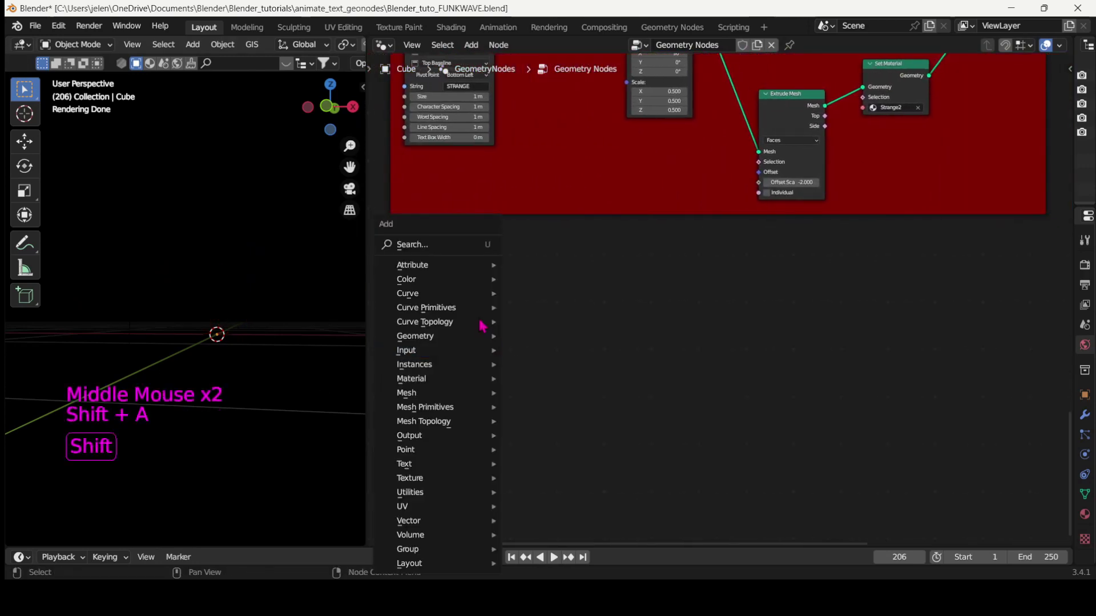
click(443, 247)
text(string)
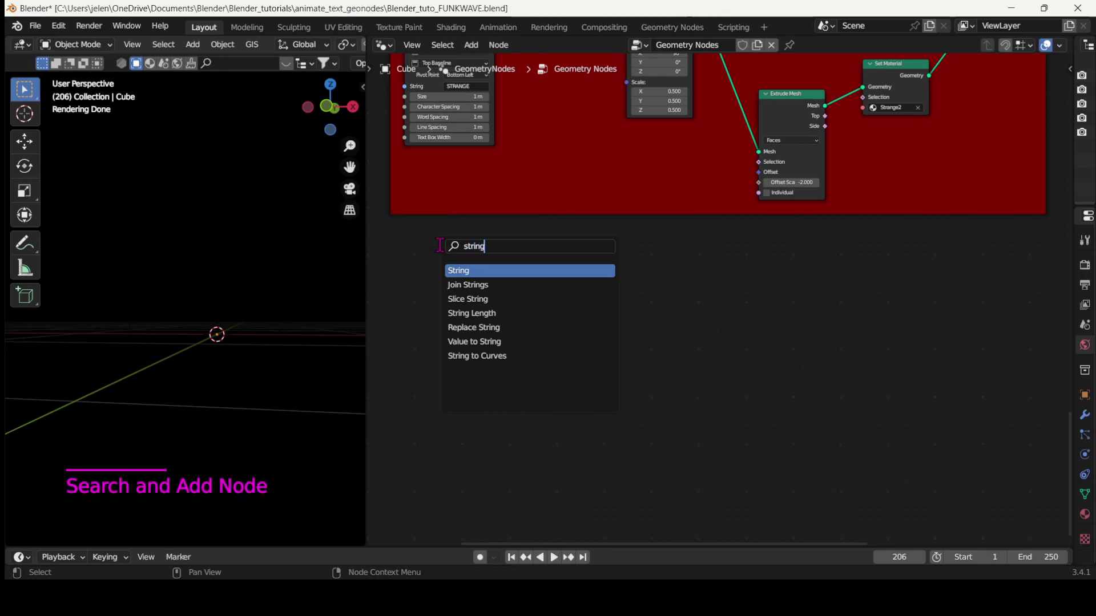
text( to)
click(452, 270)
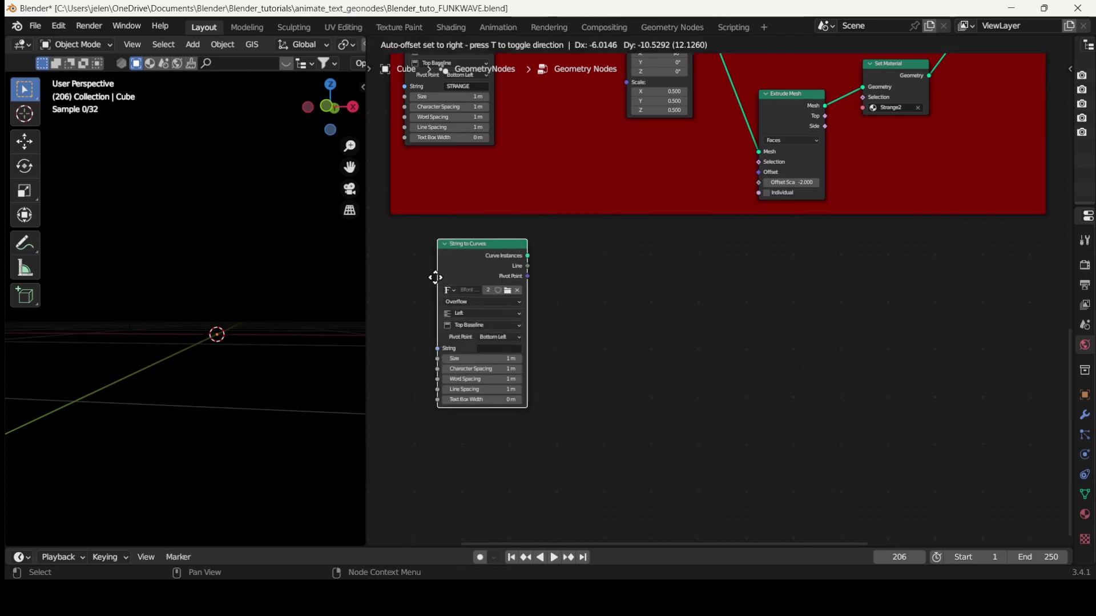
click(448, 298)
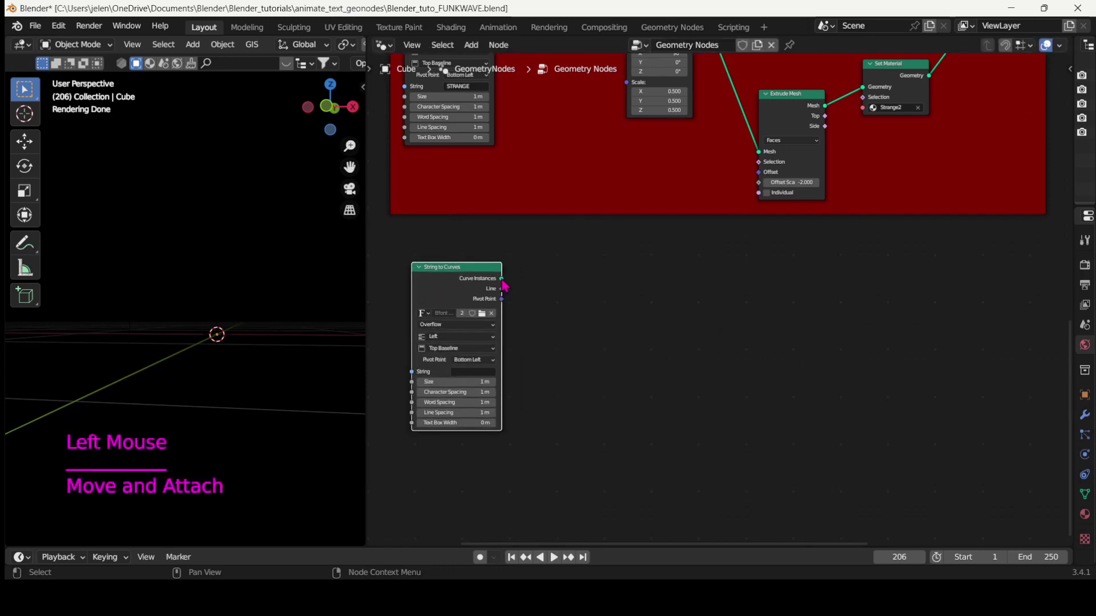
- Connect the new String to Curves node's Curve Instances to the Group Output and save the file
drag(502, 279, 817, 504)
middle_drag(548, 455, 1002, 259)
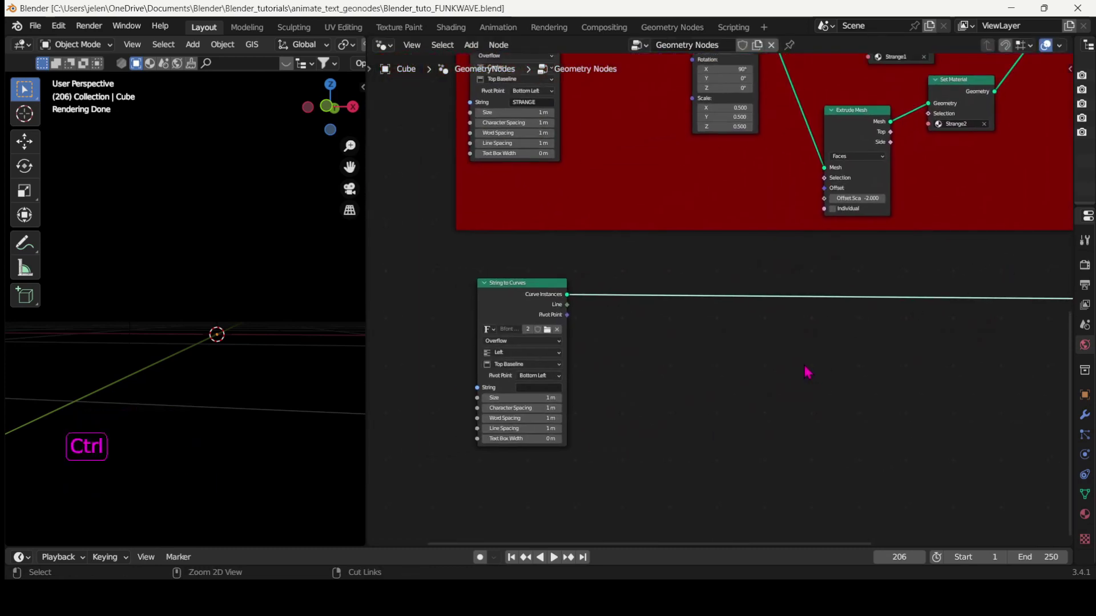
key(ctrl+s)
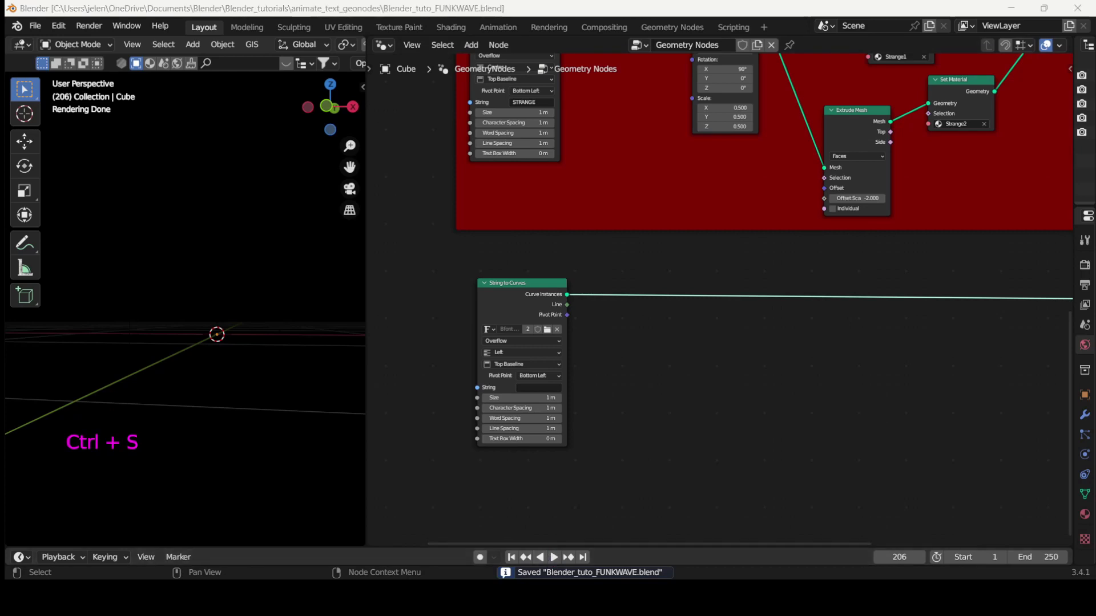
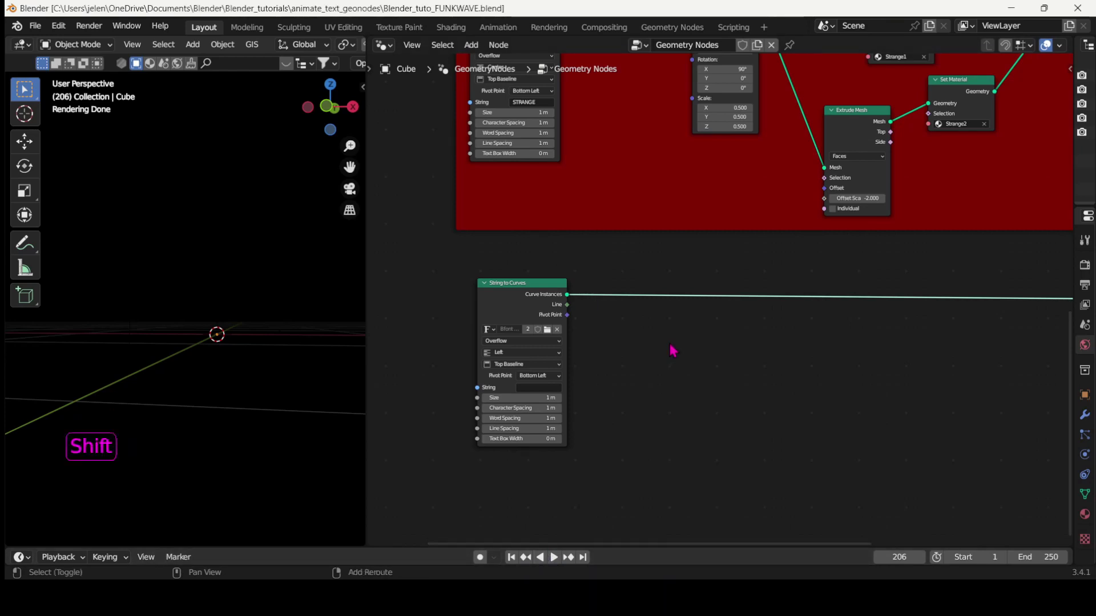
- Insert a Fill Curve node on the link after the new String to Curves node
key(shift+a)
click(630, 244)
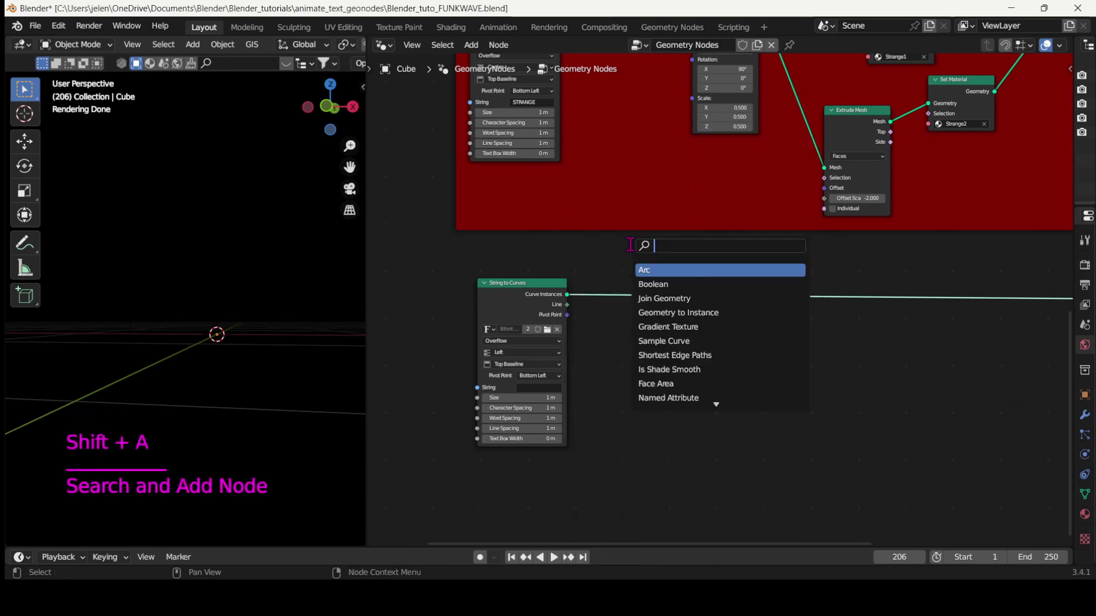
text(fil)
click(657, 269)
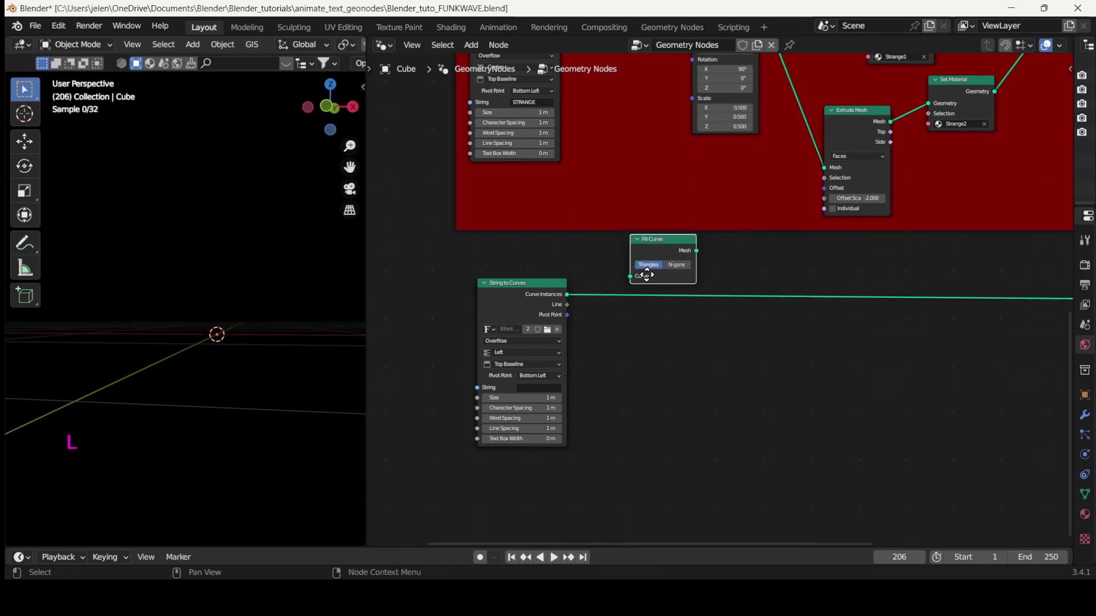
click(631, 307)
- Insert a Transform node on the link after the new Fill Curve node
key(shift+a)
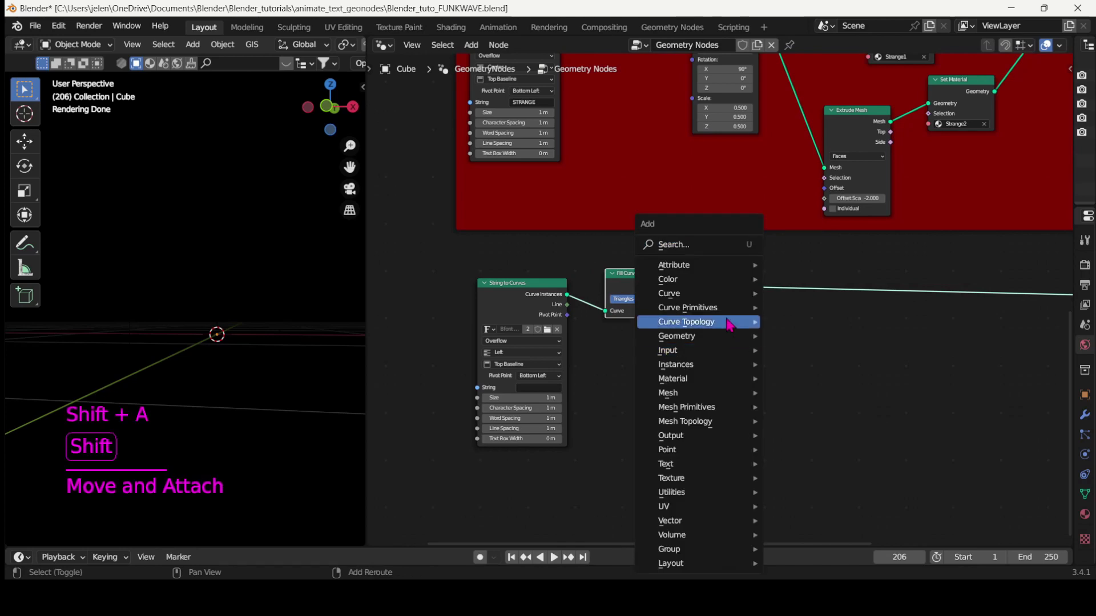
click(705, 244)
text(trabs)
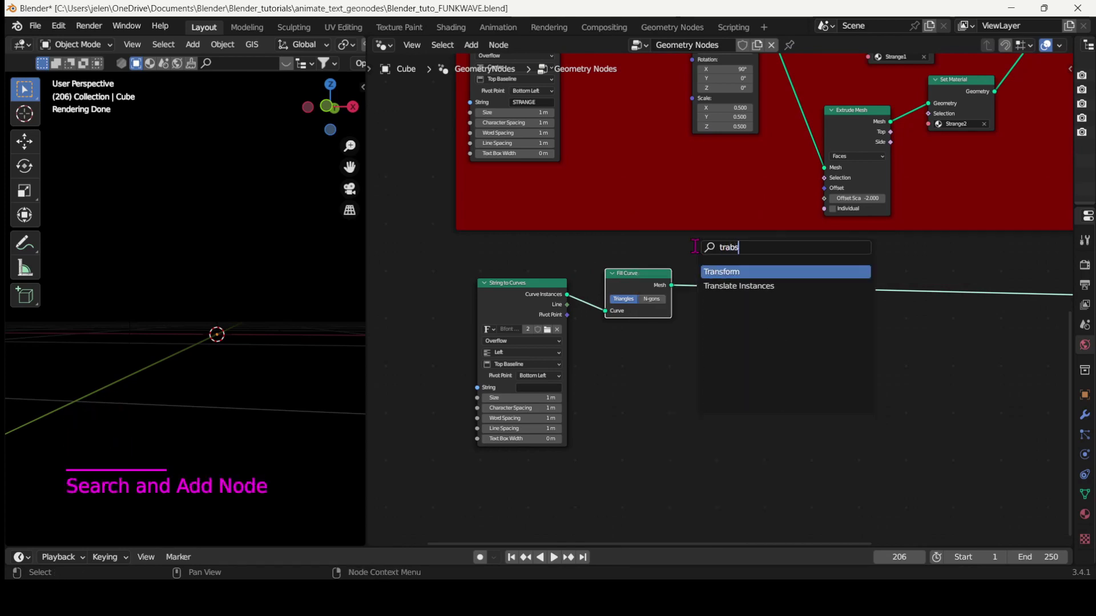
click(727, 270)
click(738, 288)
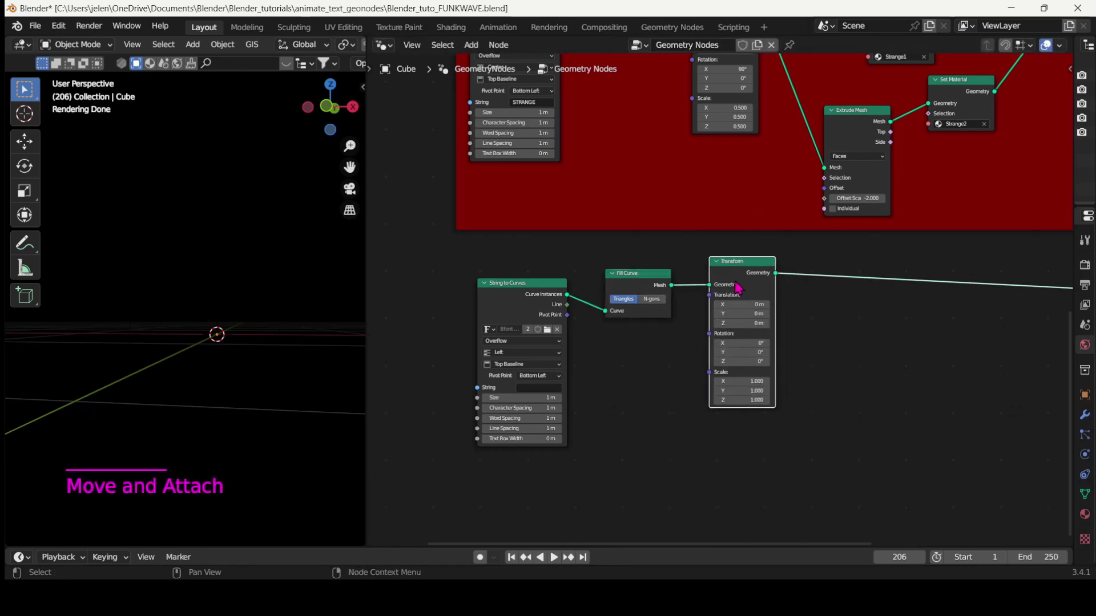
- Set the new string to "points" and the new Transform node's X rotation to 90°
click(549, 386)
text(po)
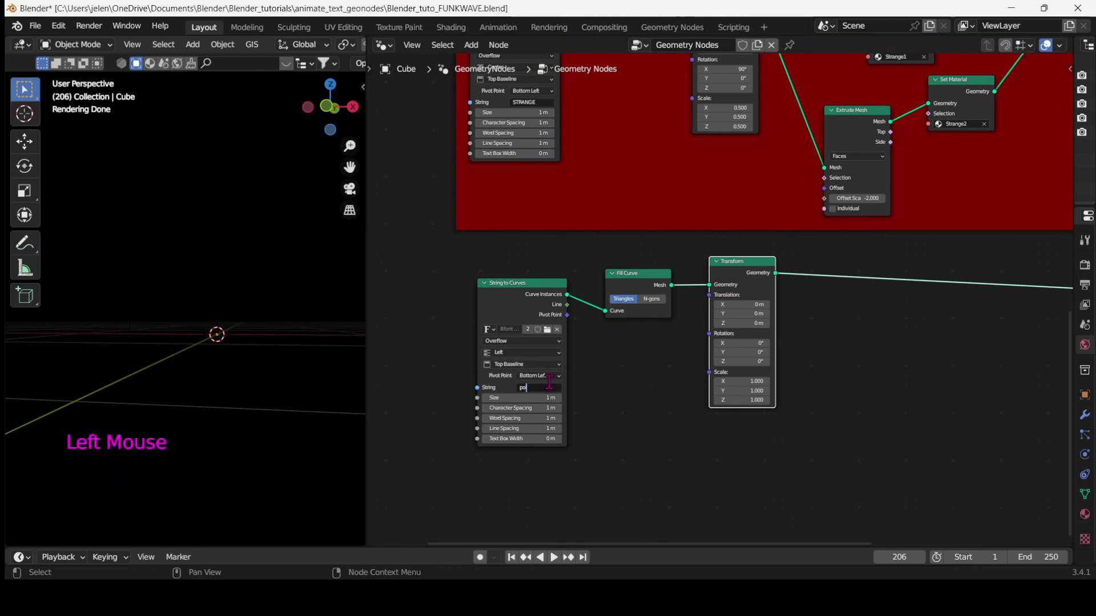
text(ints)
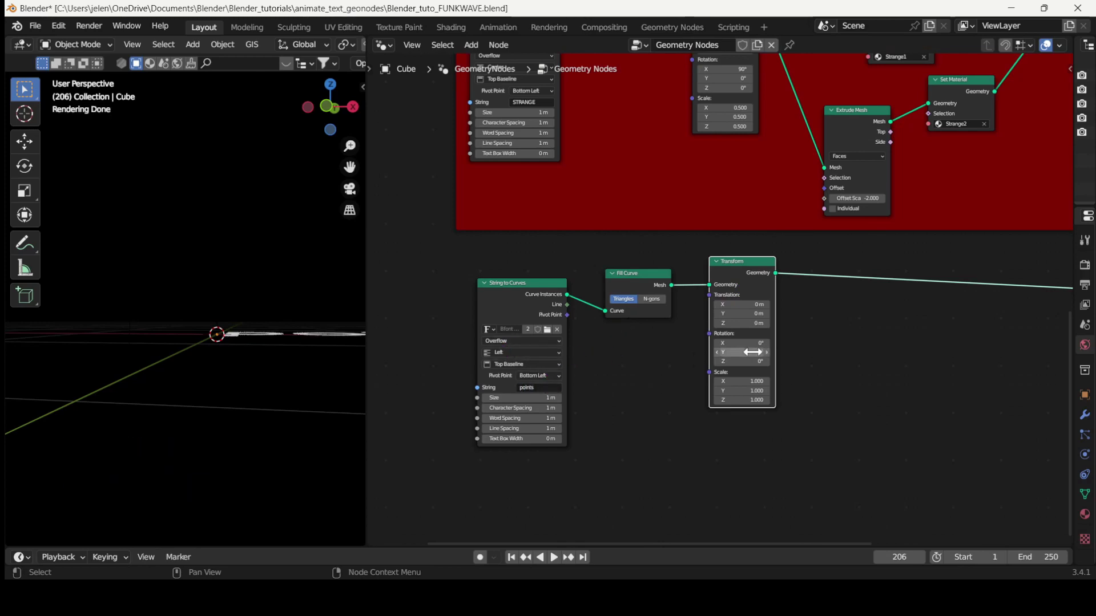
click(746, 344)
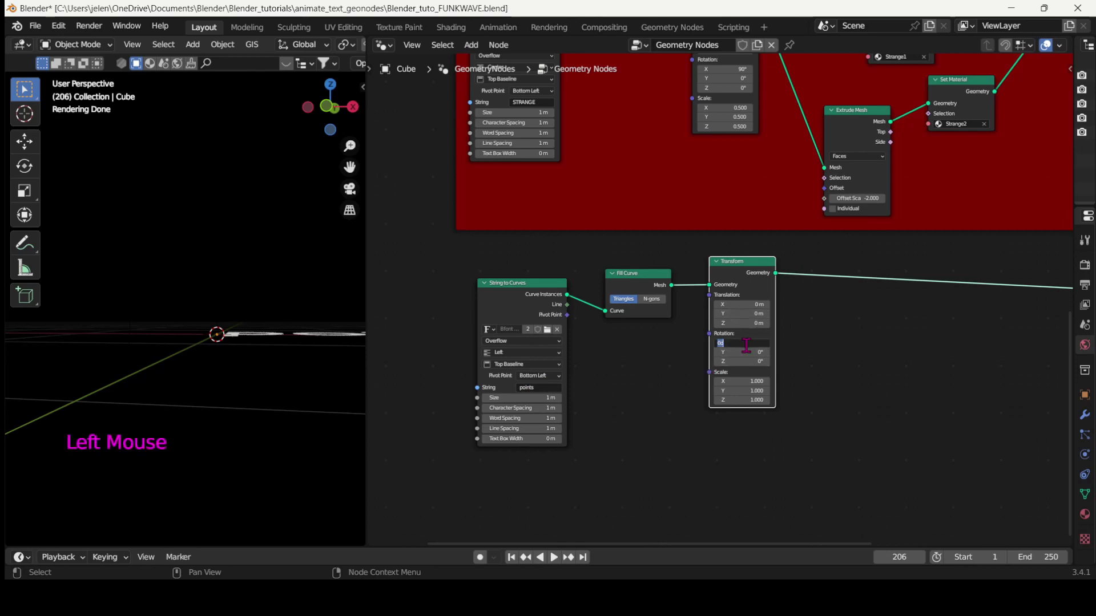
text(90)
key(Return)
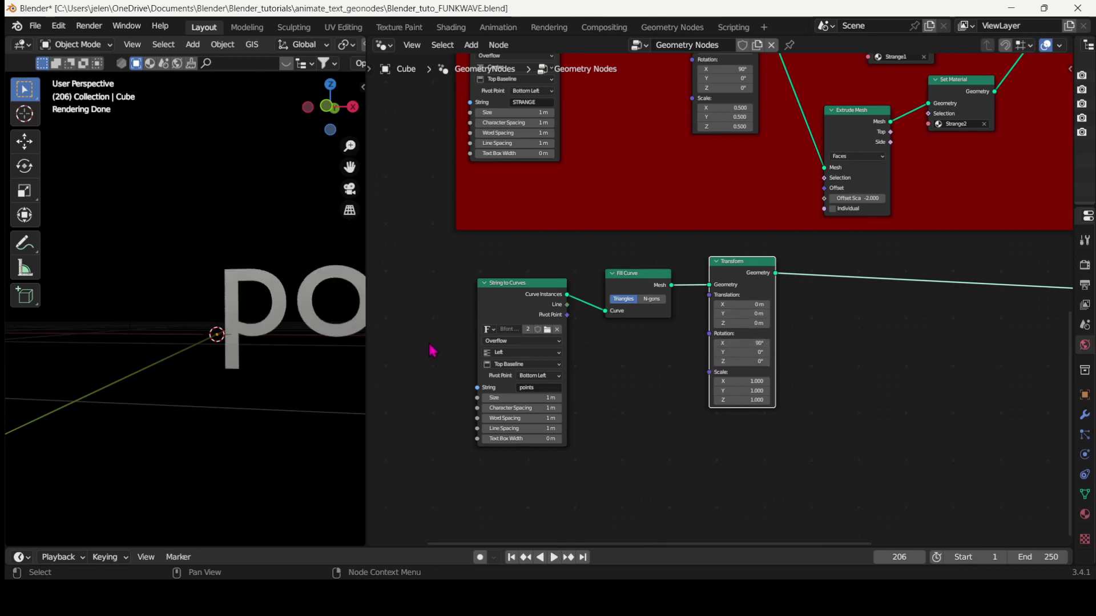
- Set the horizontal alignment of the points text to Center and check the word in an enlarged viewport
drag(364, 371, 854, 373)
shift+middle_drag(690, 410, 411, 422)
middle_drag(905, 475, 975, 361)
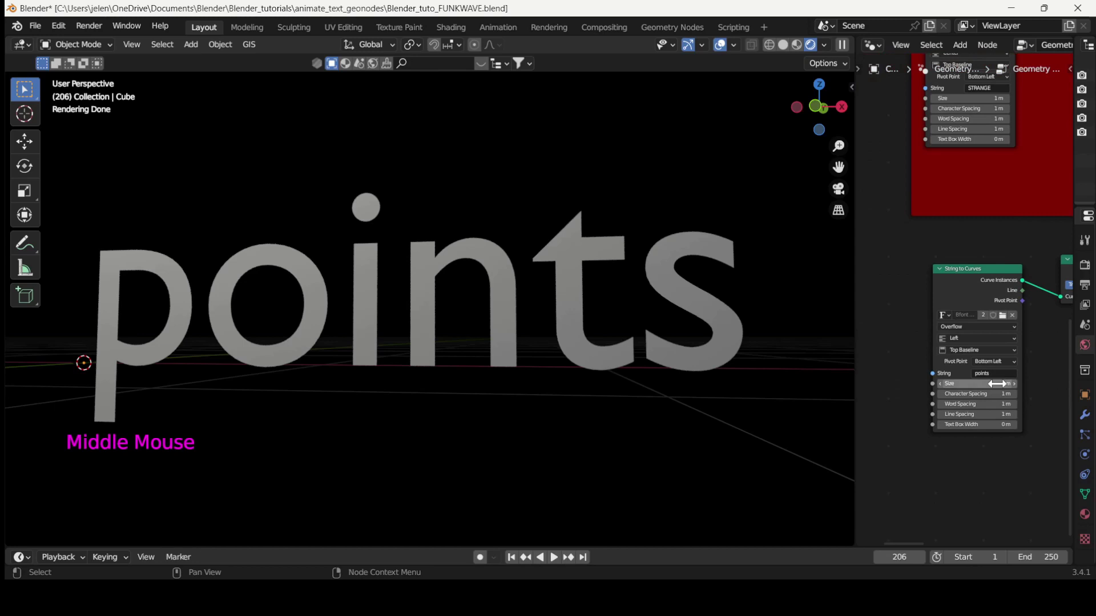
click(970, 339)
click(970, 369)
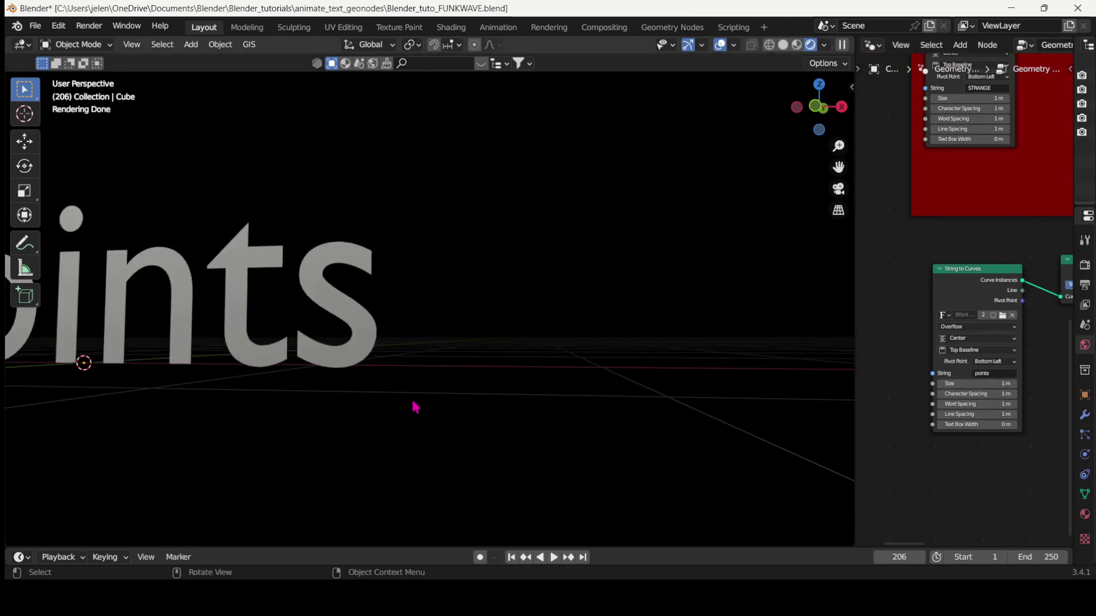
shift+middle_drag(415, 407, 658, 430)
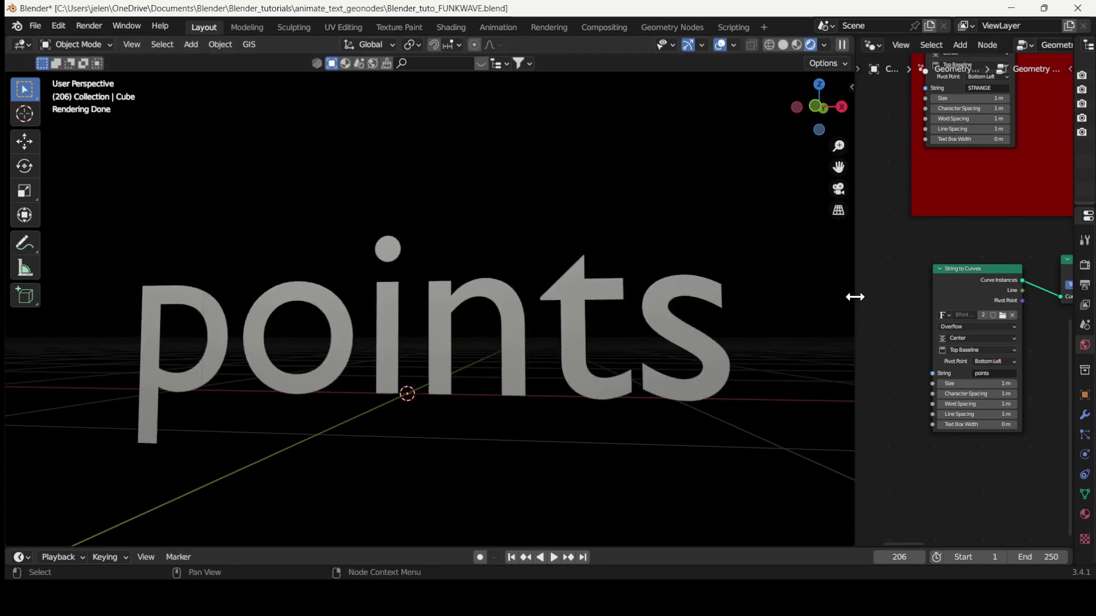
drag(854, 296, 592, 262)
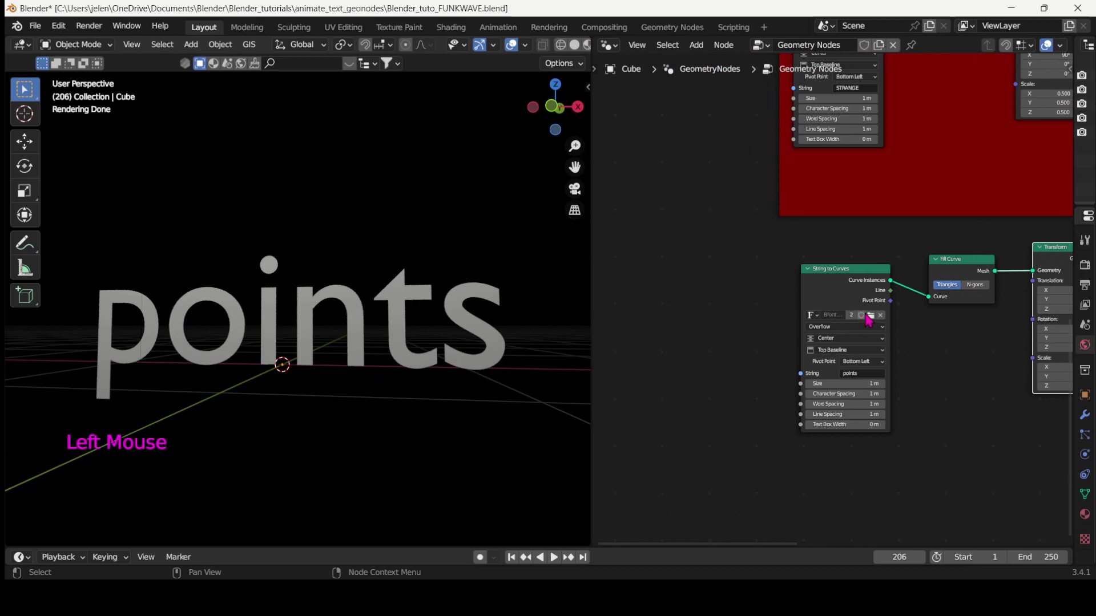
- Load the Bauhaus 93 Regular font into the String to Curves node of the points text
scroll(935, 386, up, 1)
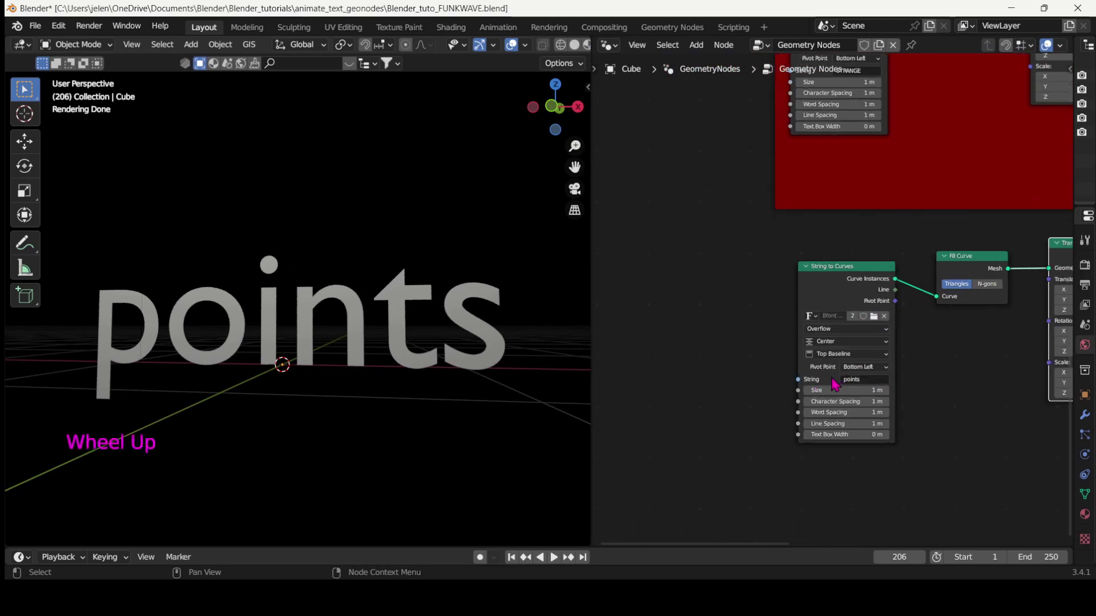
scroll(724, 372, up, 1)
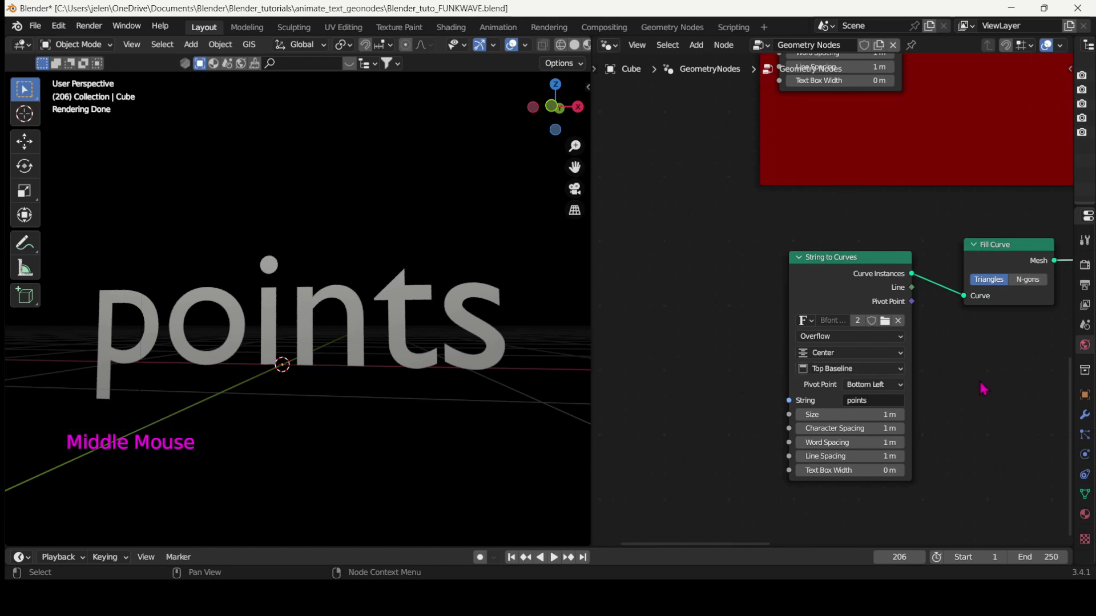
middle_drag(983, 389, 839, 351)
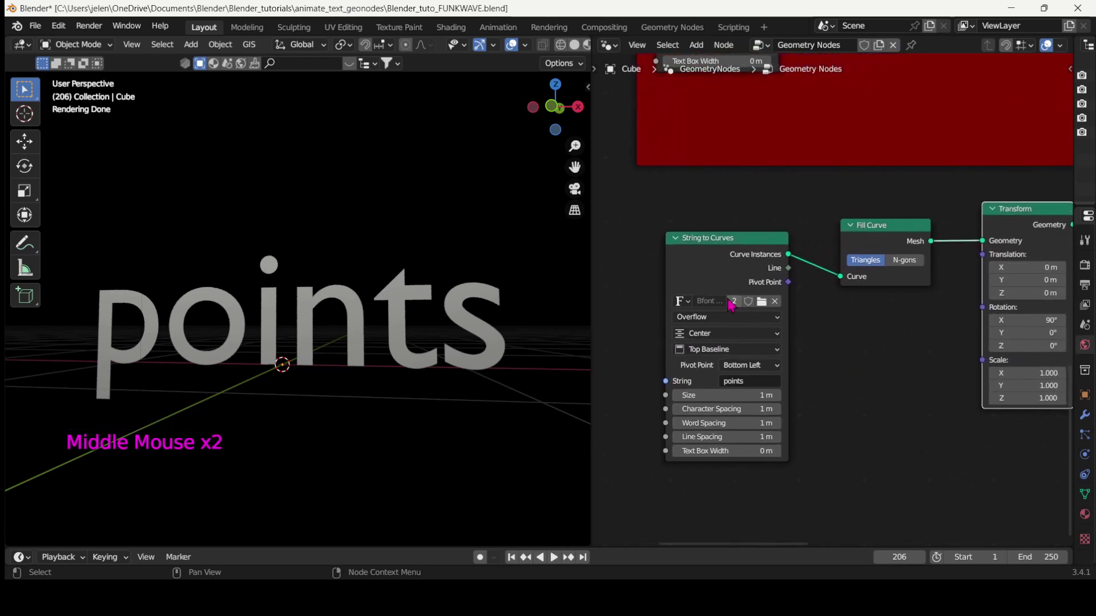
click(761, 302)
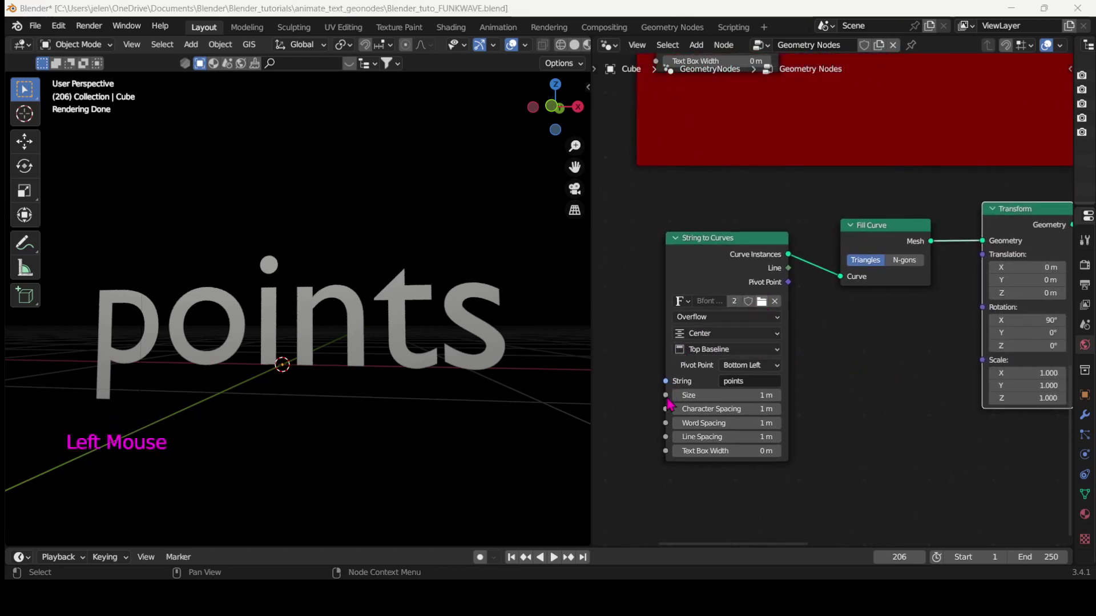
drag(673, 303, 618, 292)
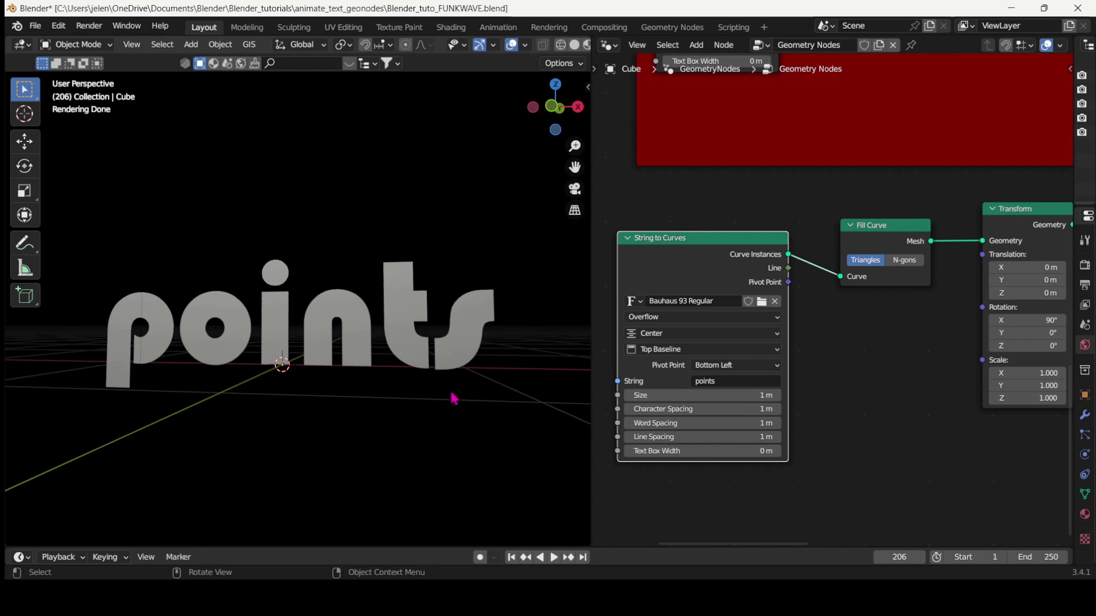
- Insert a Join Geometry node on the link after the points chain's Transform node
middle_drag(846, 409, 745, 411)
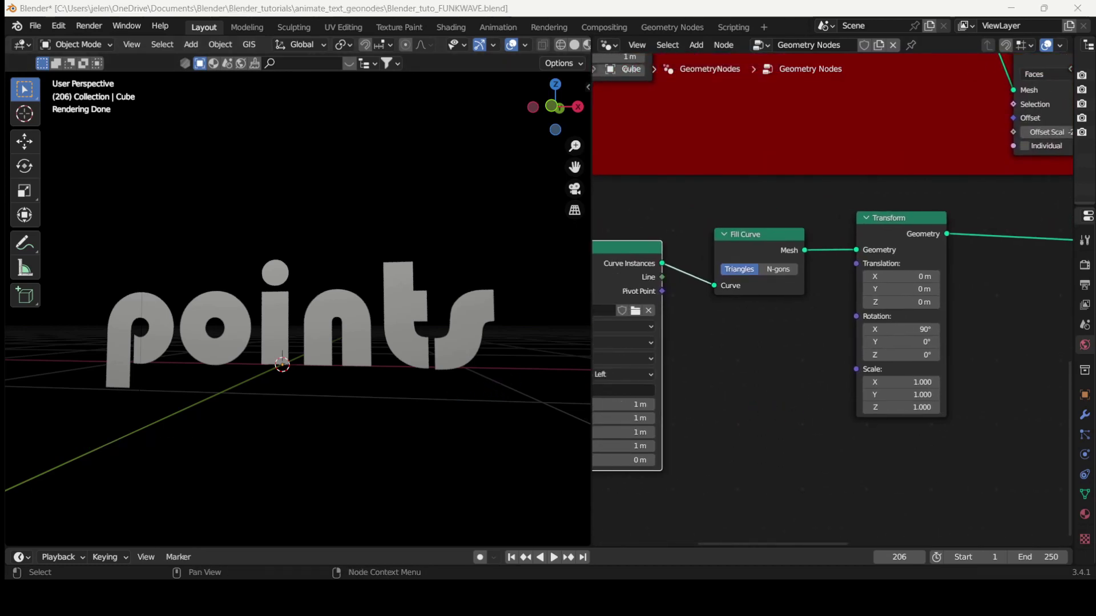
middle_drag(1022, 457, 747, 510)
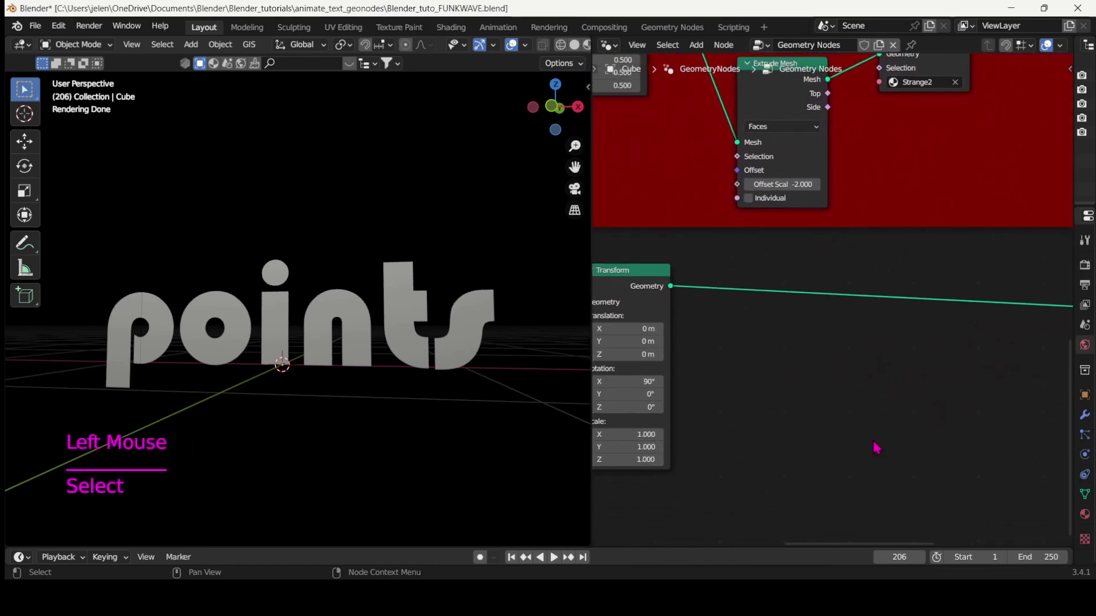
key(shift+a)
click(810, 251)
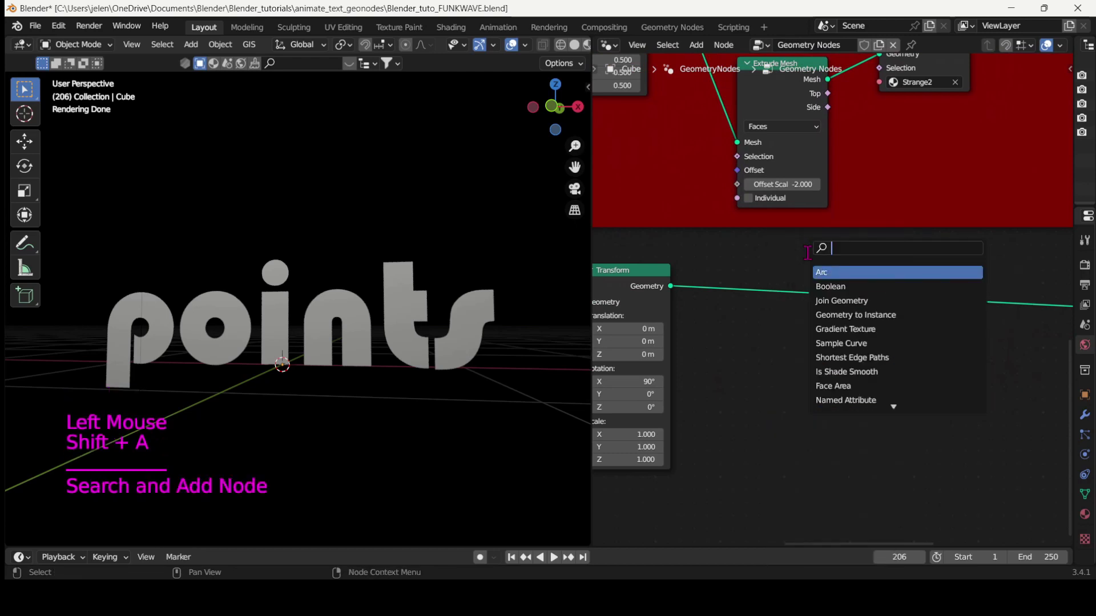
click(826, 299)
click(939, 332)
- Insert a Set Material node between the points chain's Transform and Join Geometry nodes
key(shift+a)
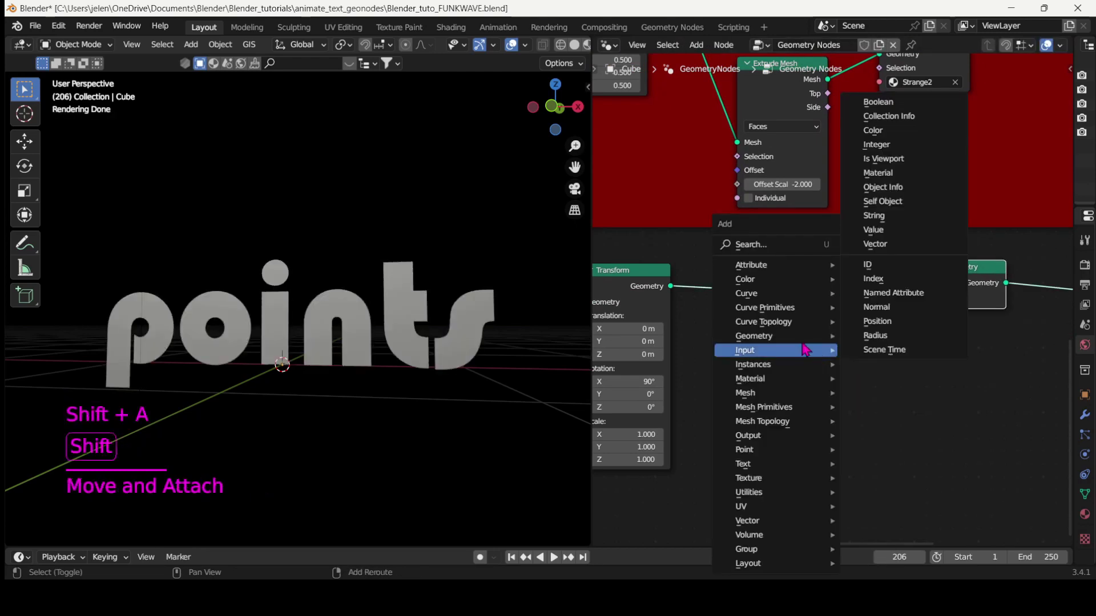
click(774, 245)
text(set)
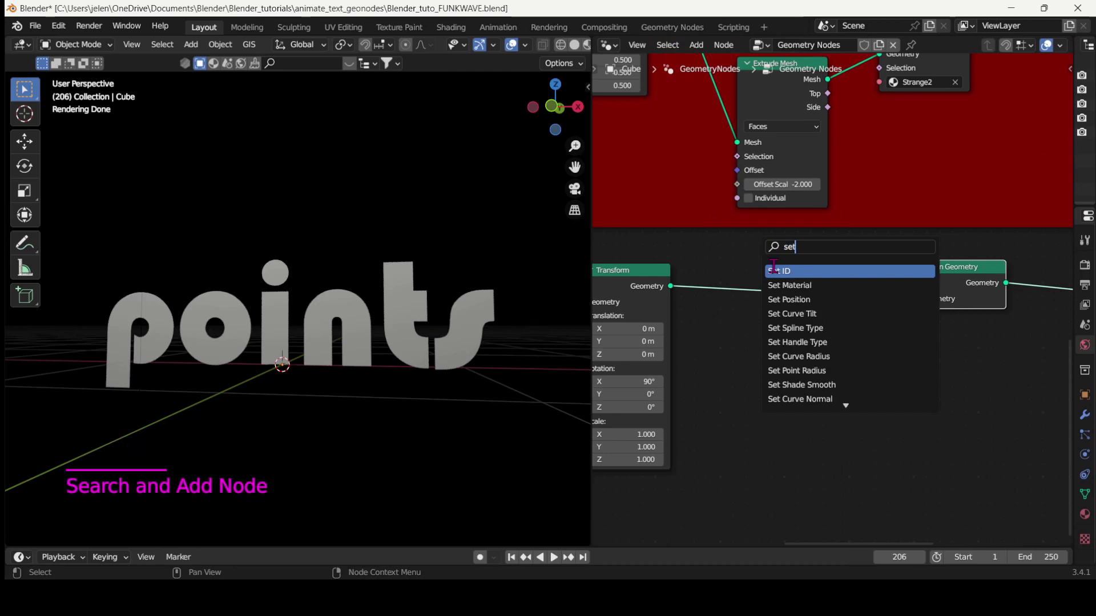
click(783, 285)
click(790, 289)
- Add an Extrude Mesh branch from the points Transform node into Join Geometry, with Individual off and an offset scale of -0.240
key(shift+a)
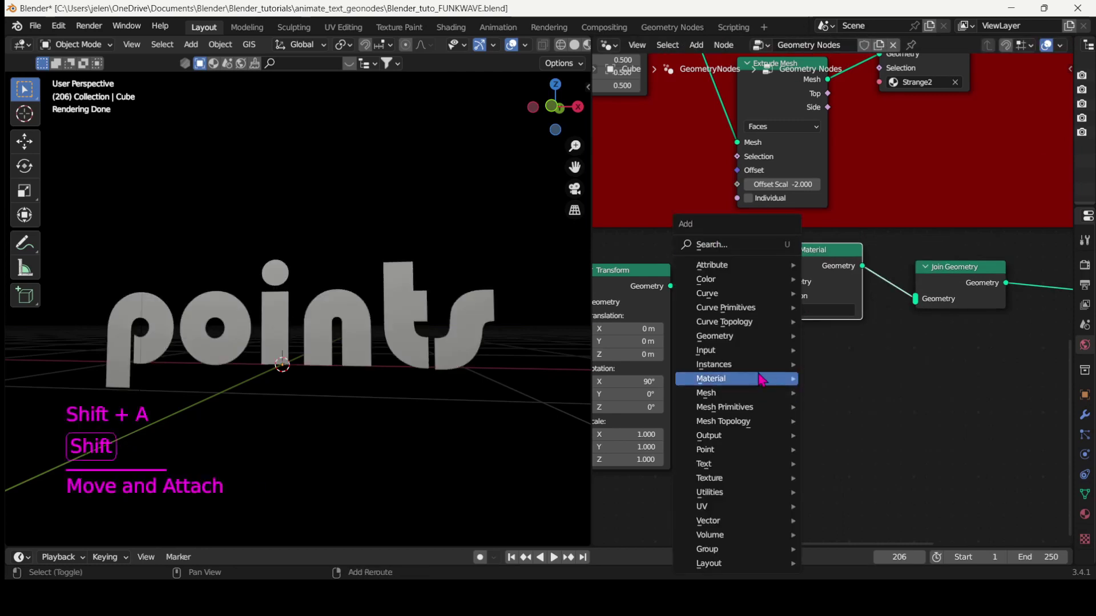
click(753, 246)
text(ext)
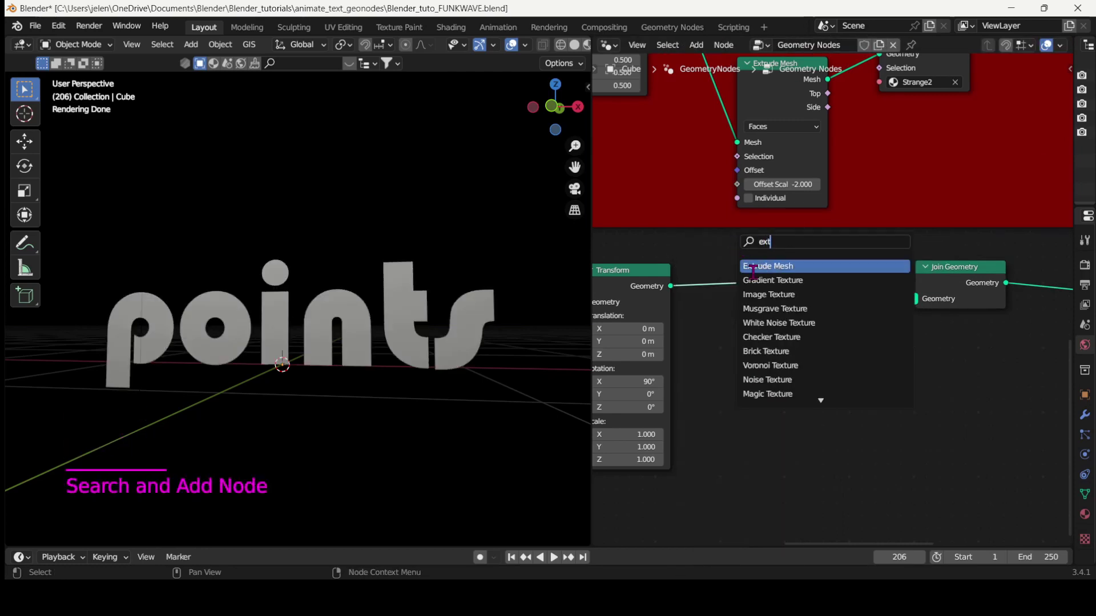
click(753, 268)
drag(671, 286, 675, 340)
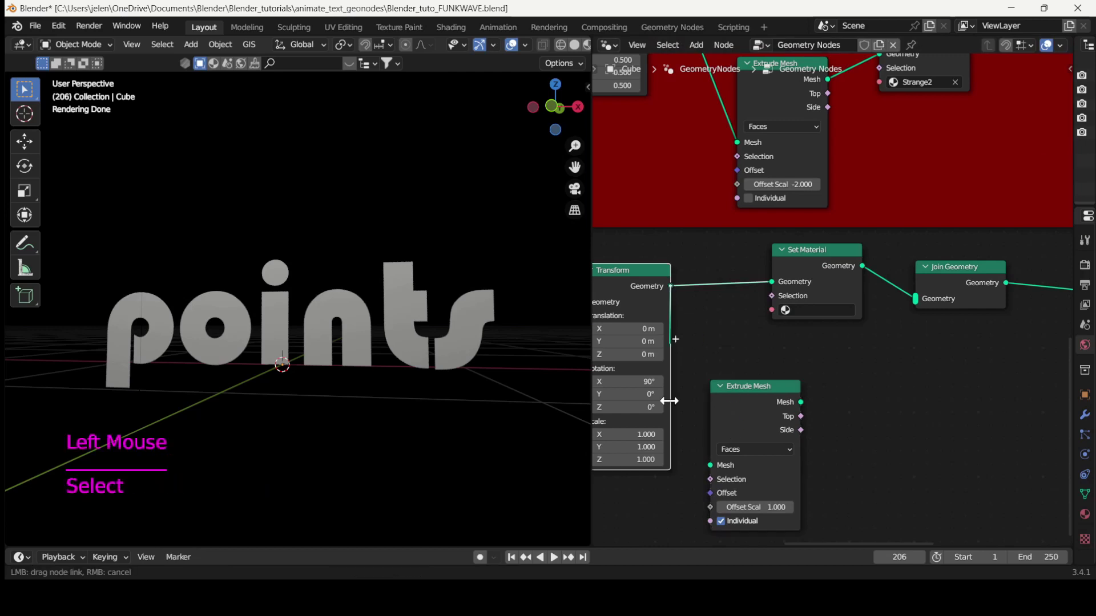
drag(702, 472, 710, 465)
drag(801, 402, 828, 395)
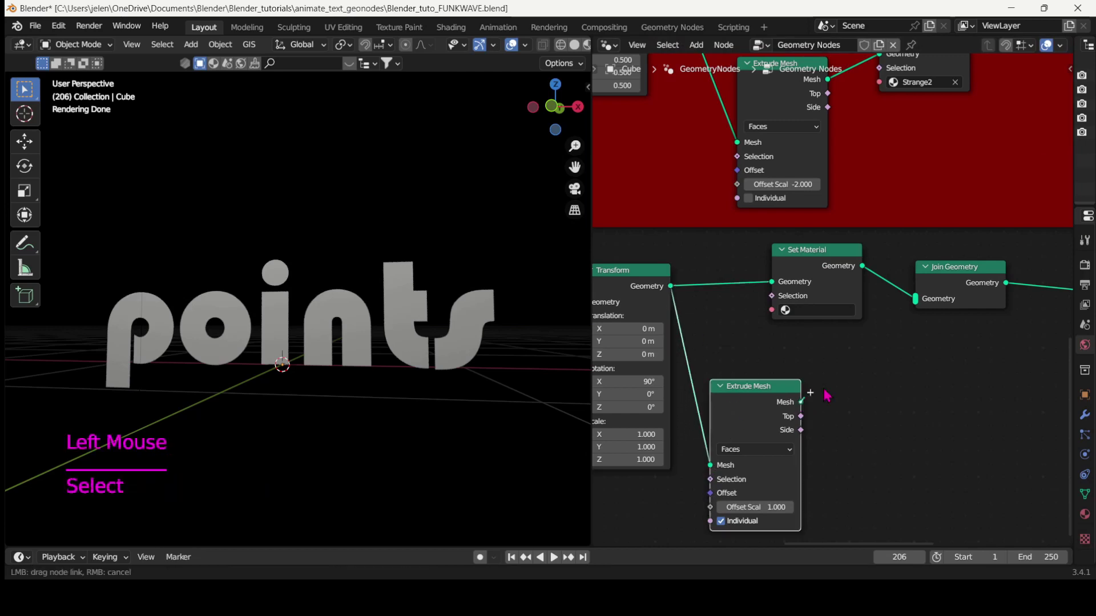
drag(913, 309, 914, 306)
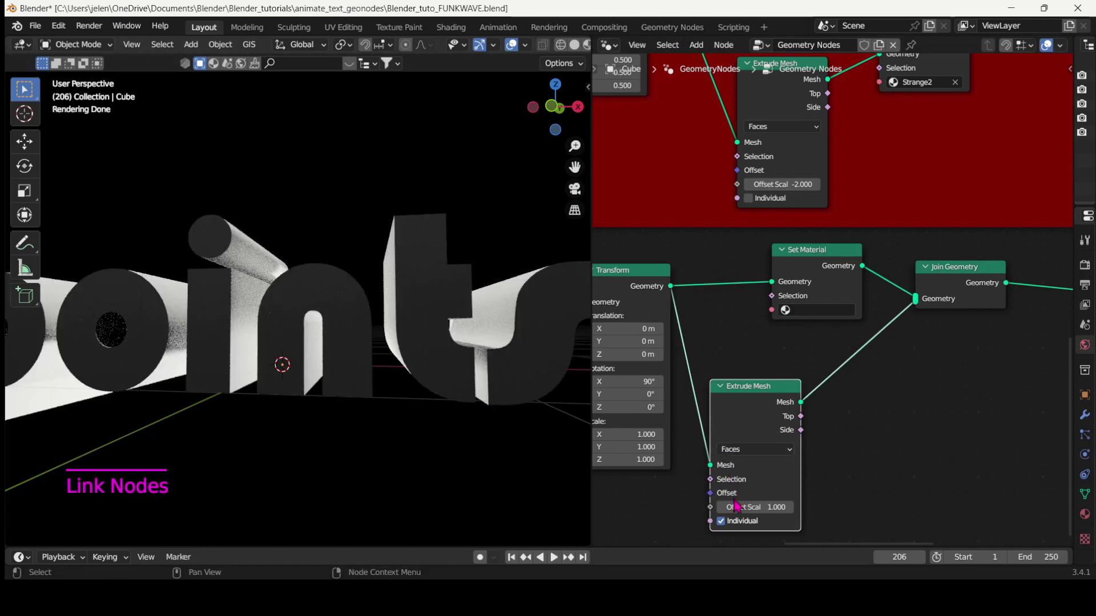
click(729, 523)
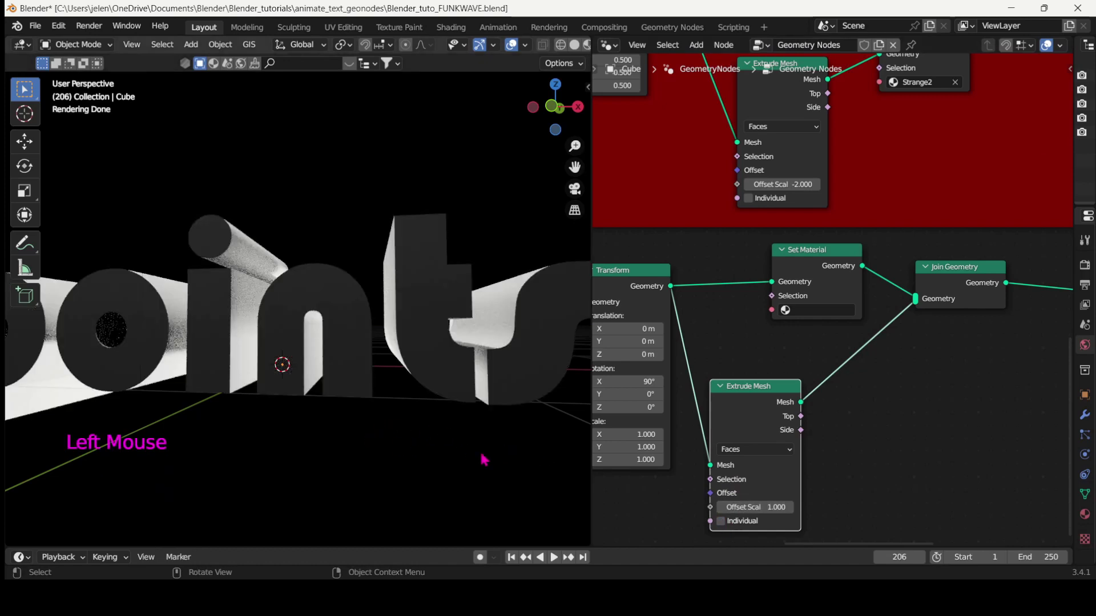
shift+drag(753, 507, 720, 507)
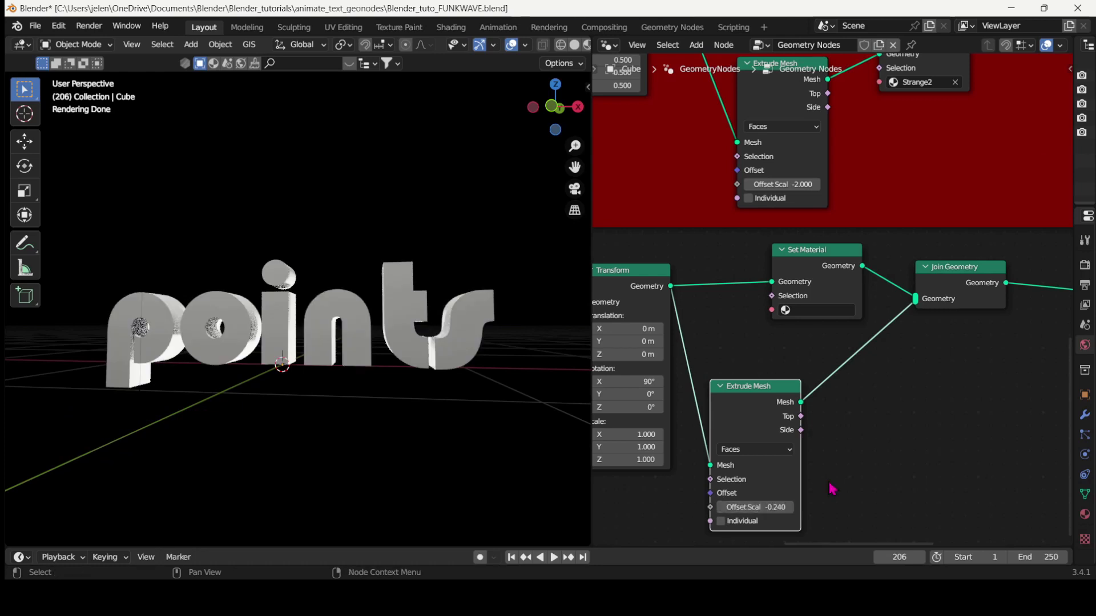
- Duplicate the points chain's Set Material node onto the link between Extrude Mesh and Join Geometry
click(823, 269)
key(shift+d)
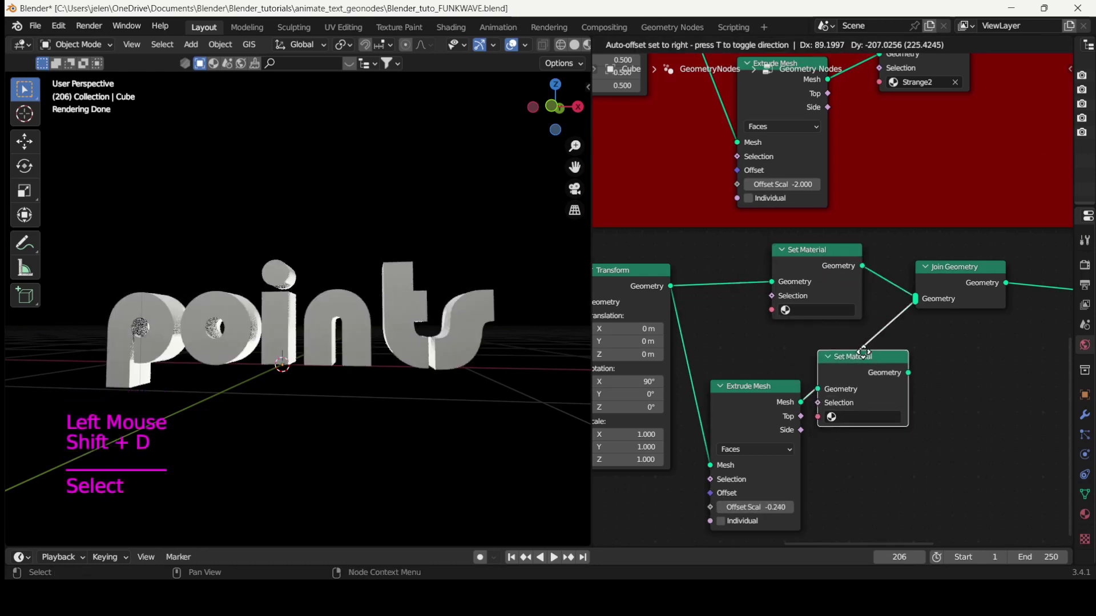
click(897, 347)
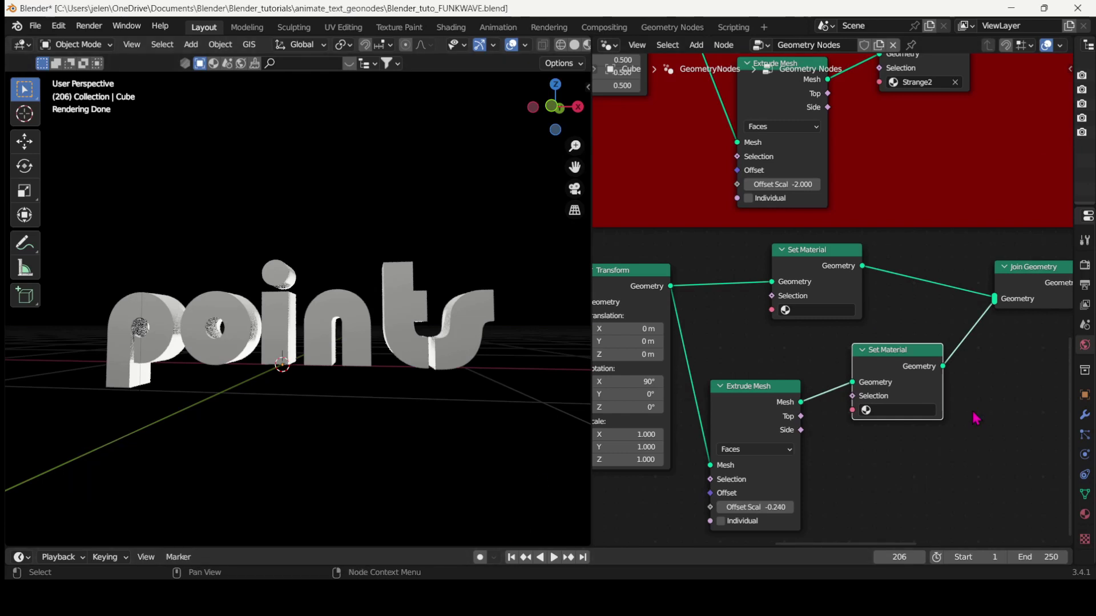
- Assign the Strange1 material to the Set Material node on the unextruded points branch
middle_drag(978, 416, 882, 443)
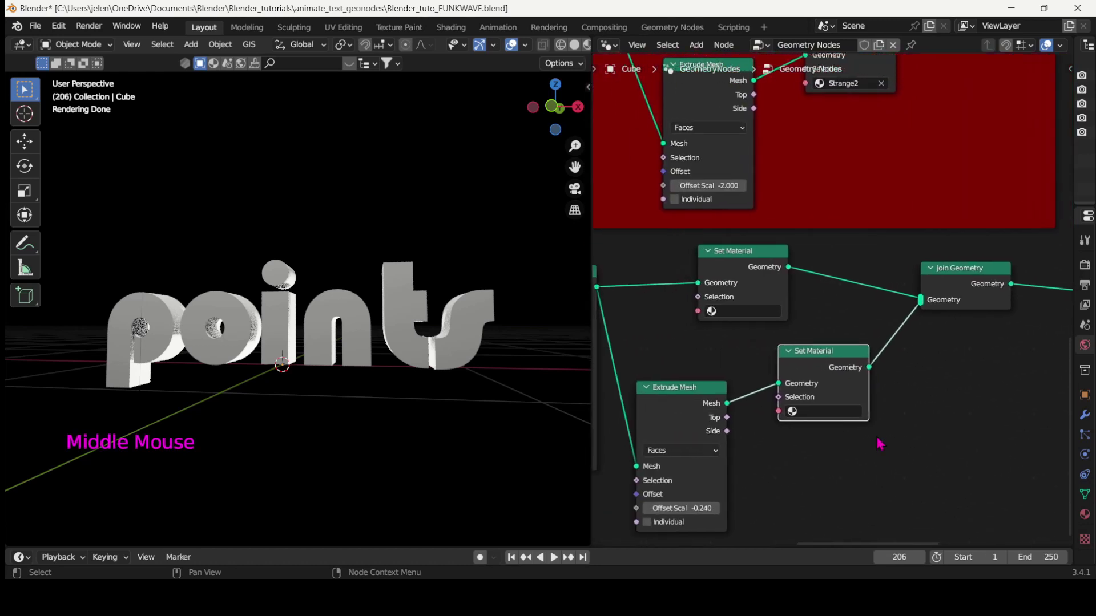
click(711, 311)
click(722, 342)
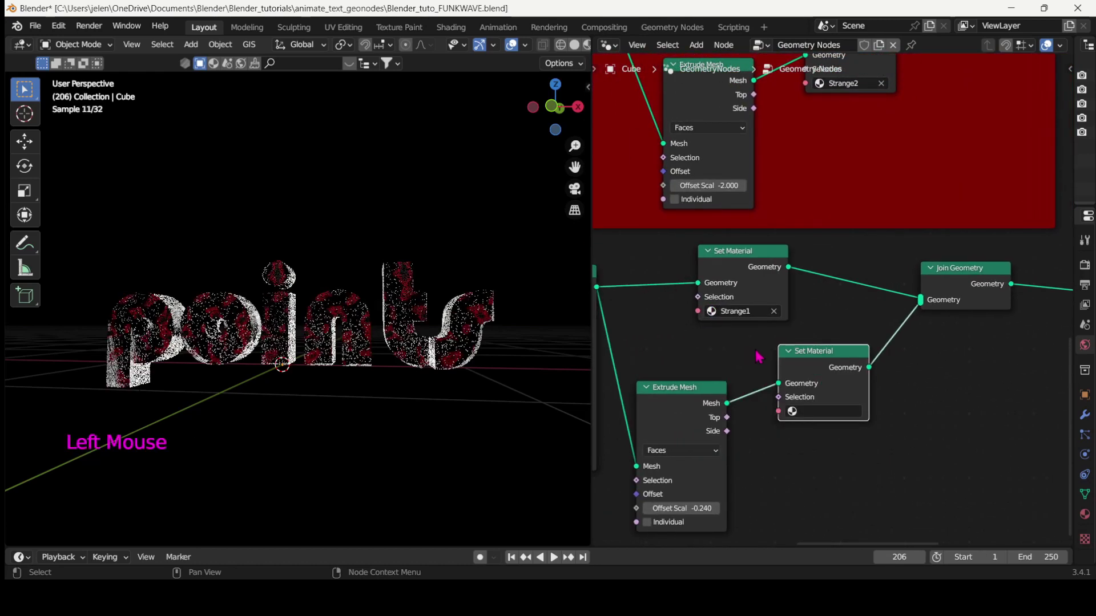
- Try the material named Material on the extruded points branch and play the animation to inspect the letters
click(797, 412)
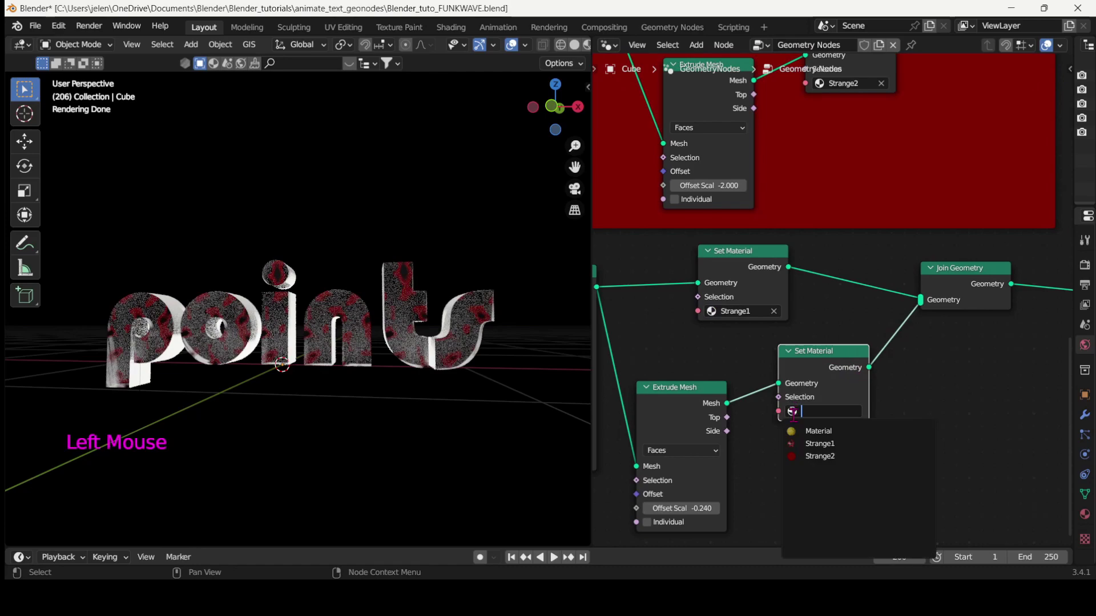
click(796, 437)
middle_drag(448, 355, 472, 405)
scroll(446, 365, up, 2)
scroll(446, 365, up, 2)
key(space)
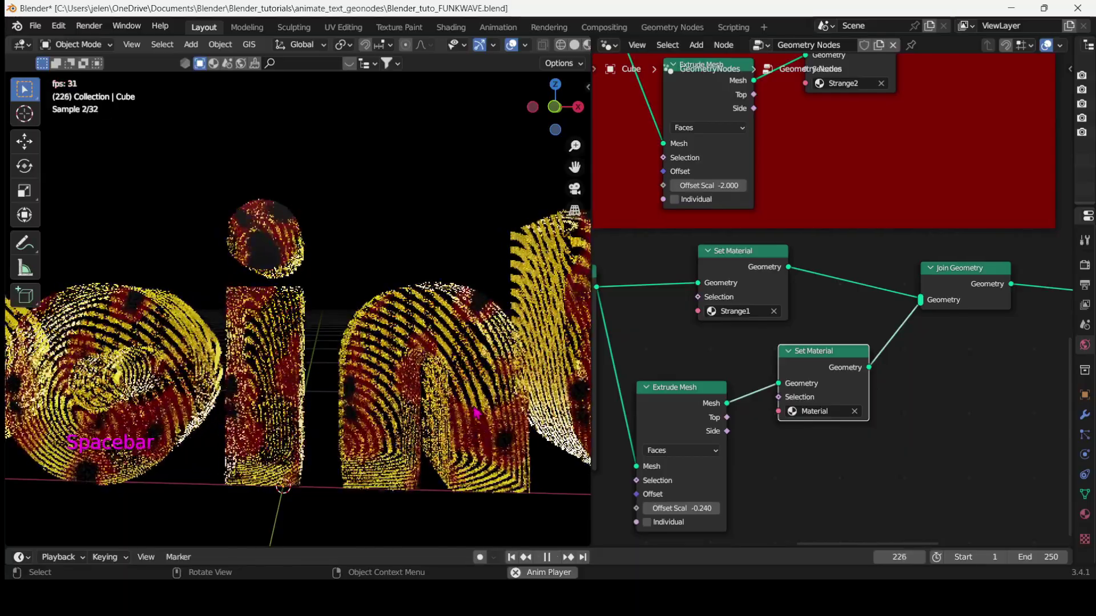
scroll(474, 405, down, 3)
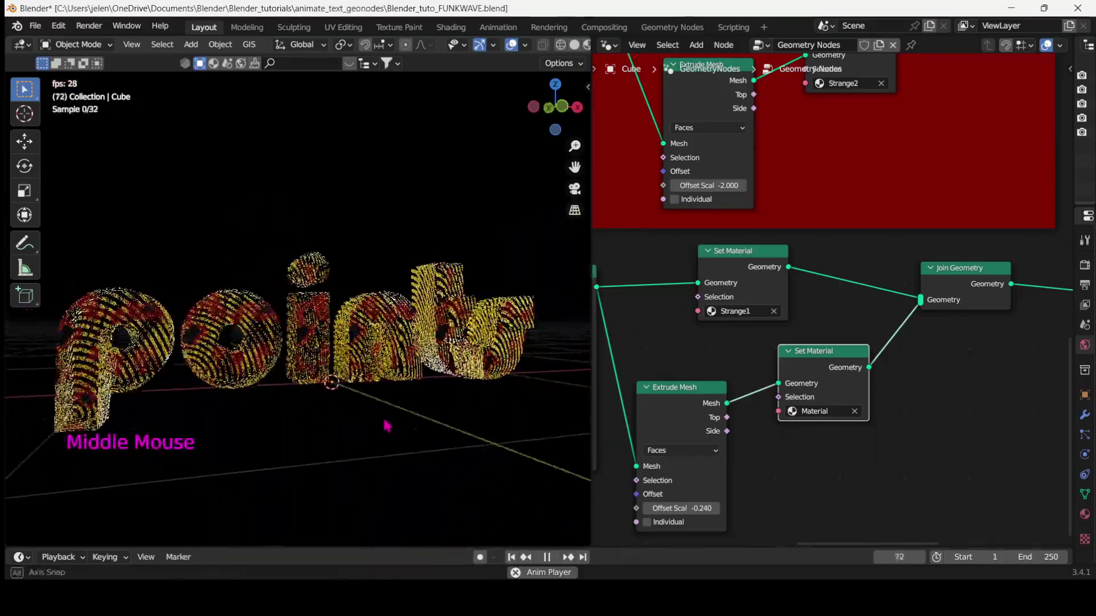
middle_drag(384, 423, 319, 397)
scroll(410, 439, up, 2)
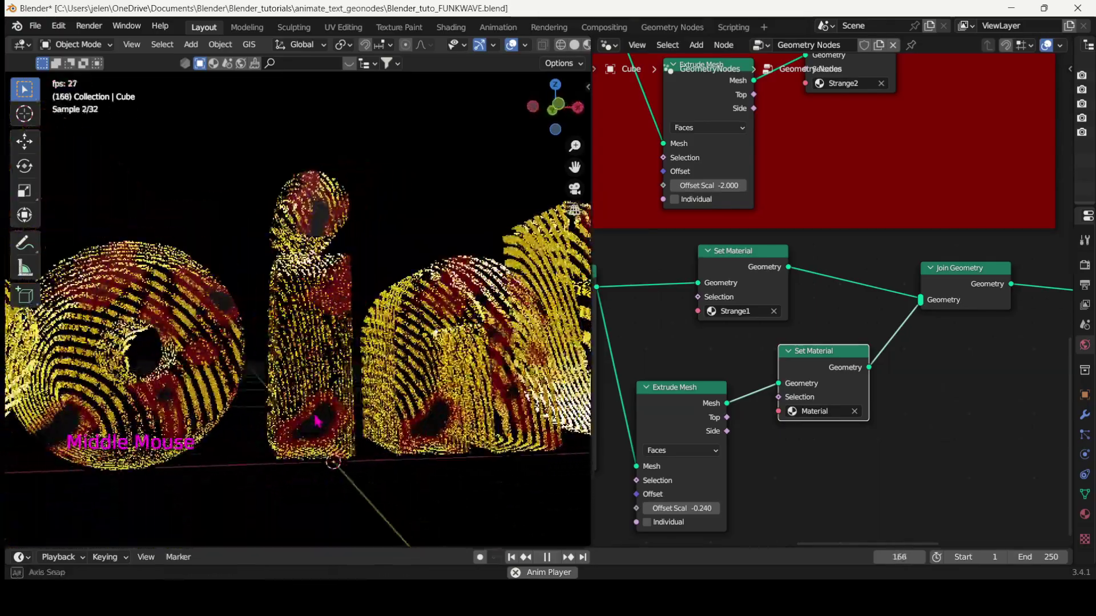
- Try the Strange2 material on the extruded points branch and inspect the letters from the side
click(794, 411)
click(820, 455)
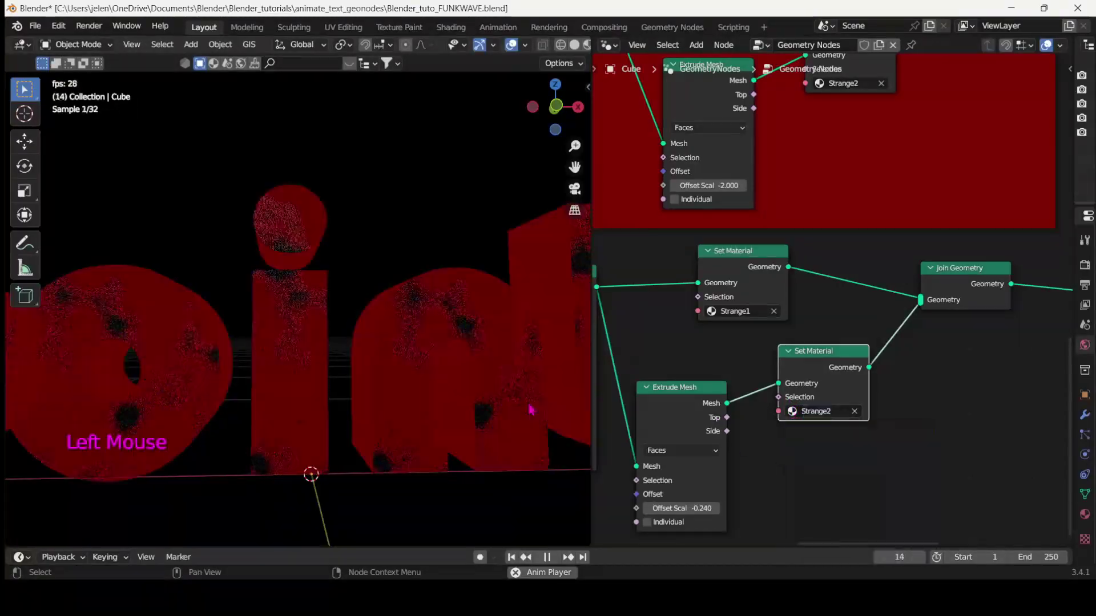
middle_drag(393, 388, 473, 401)
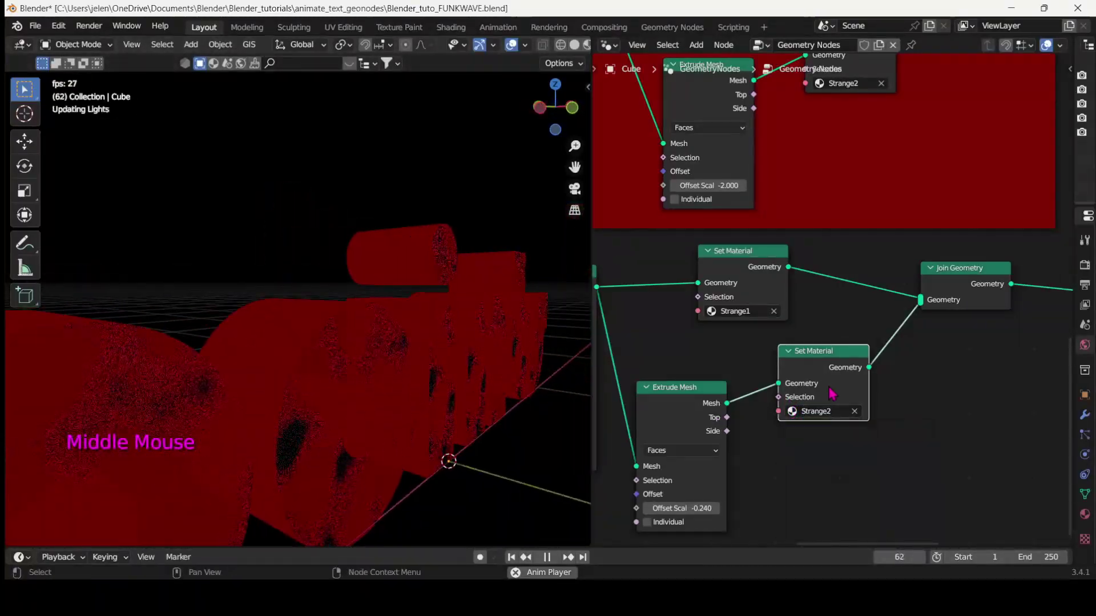
- Assign the Strange1 material to the extruded points branch, check the animated letters, and stop playback
click(793, 411)
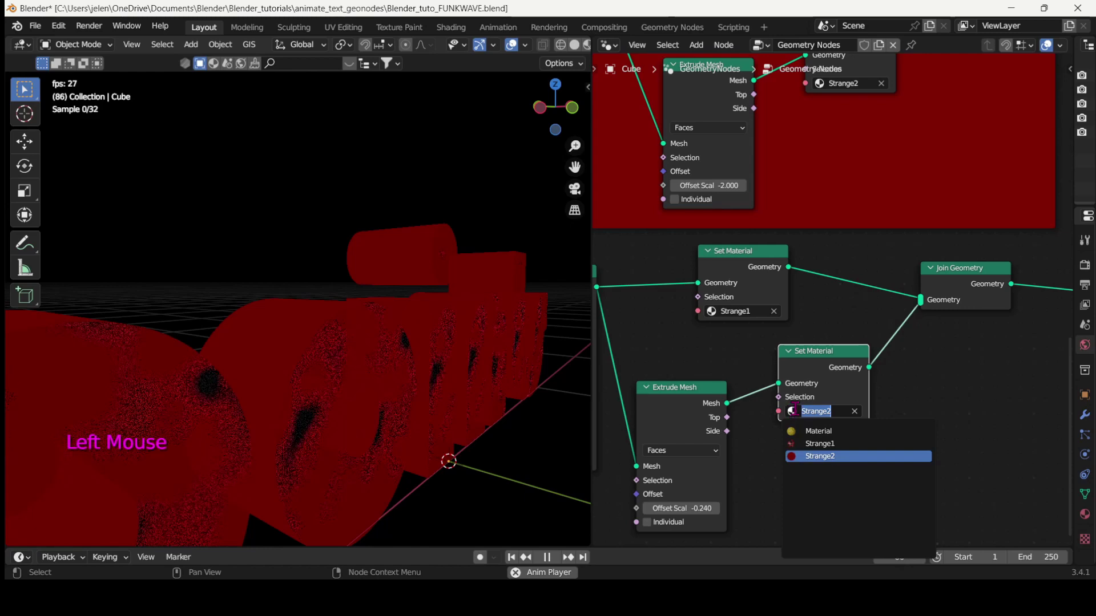
click(807, 443)
middle_drag(354, 399, 377, 410)
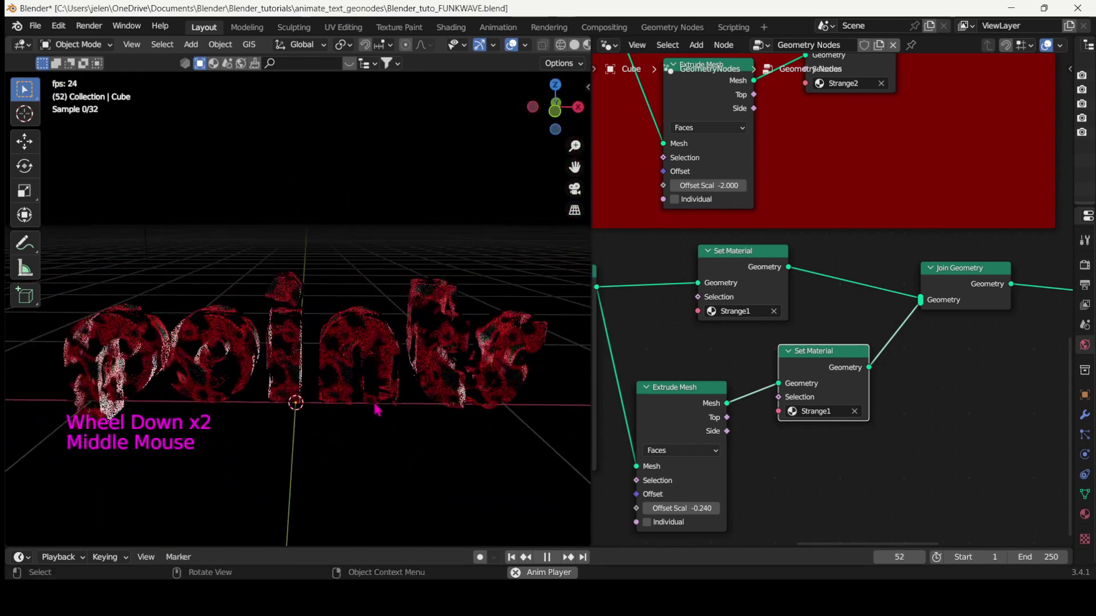
mouse_move(355, 379)
middle_down()
mouse_move(288, 391)
mouse_move(365, 370)
middle_up()
key(space)
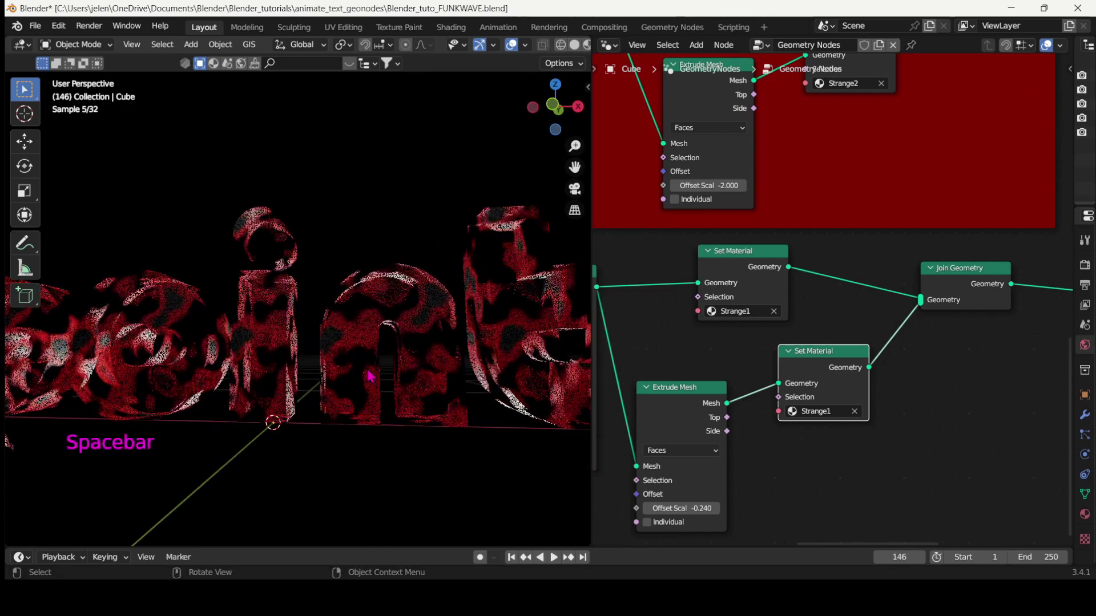
scroll(403, 376, down, 2)
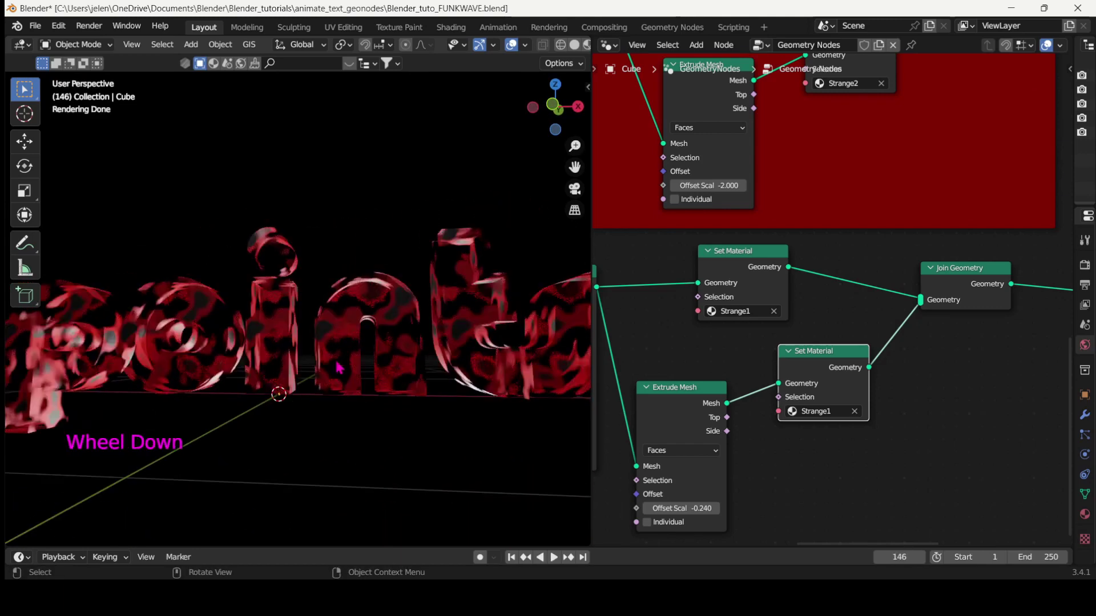
middle_drag(403, 375, 325, 420)
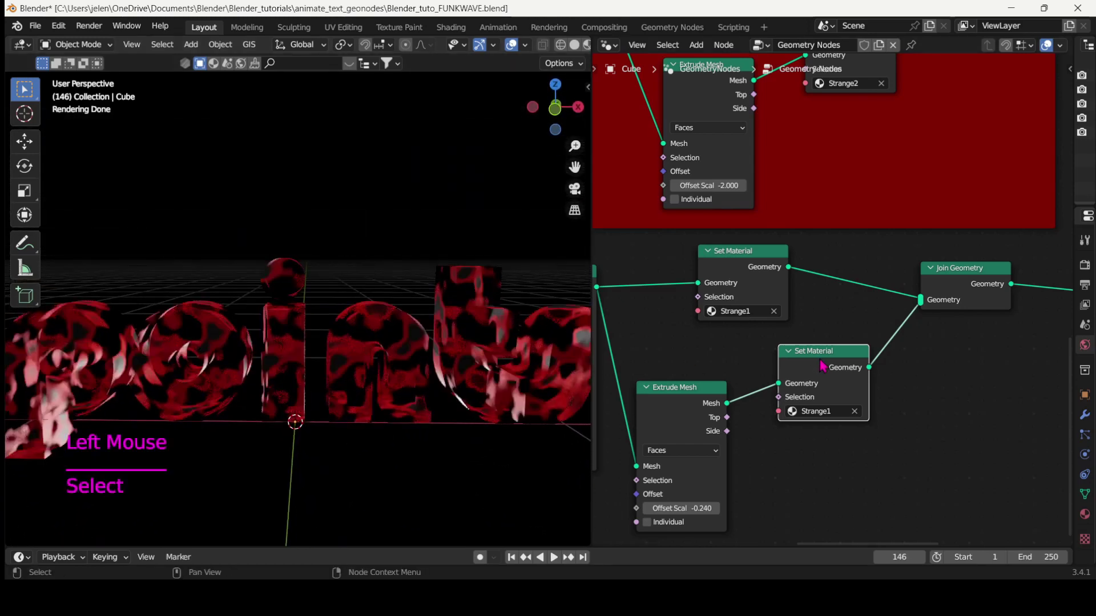
- Mute both Set Material nodes of the points chain
key(m)
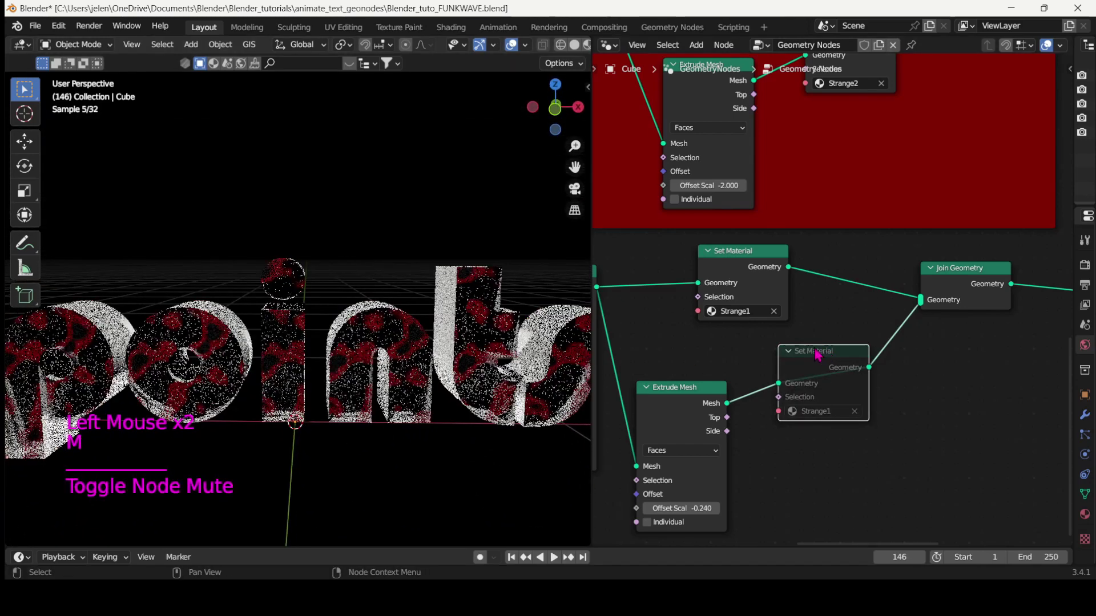
click(742, 251)
key(m)
middle_drag(882, 391, 790, 408)
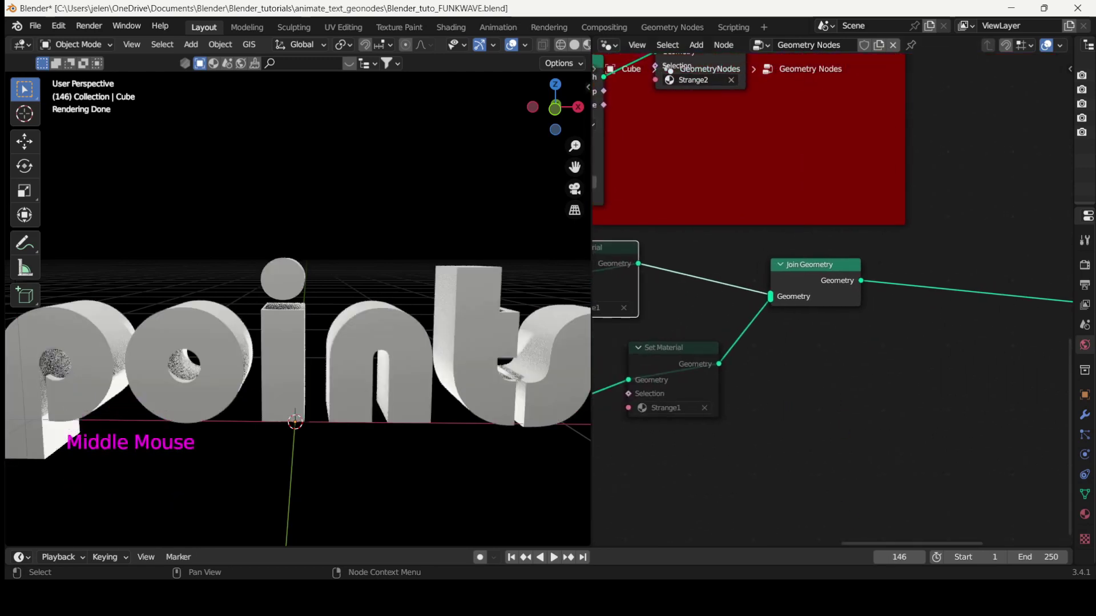
click(961, 423)
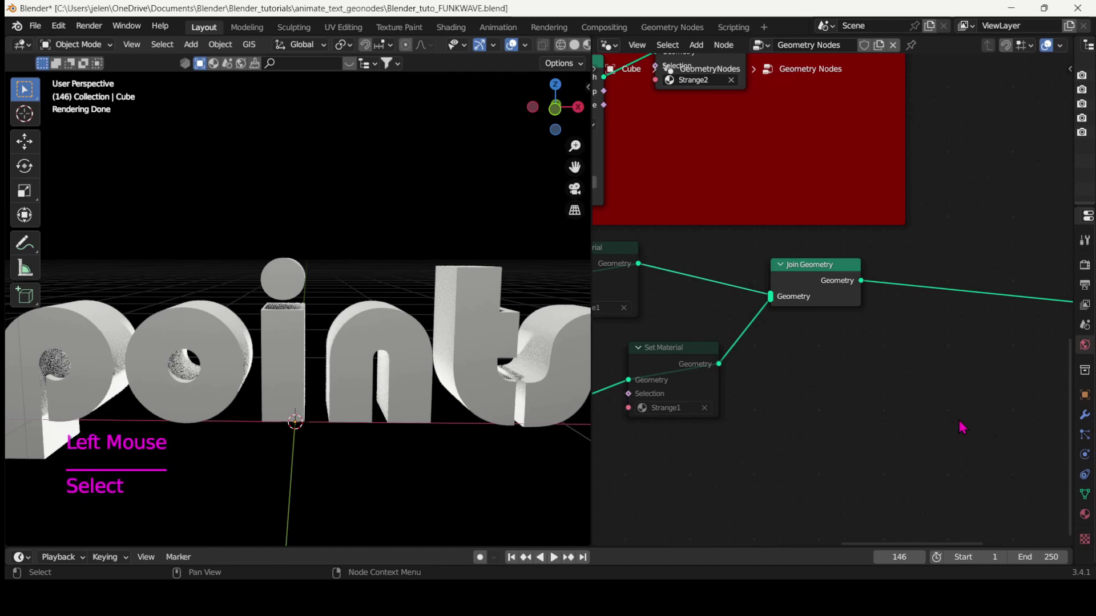
- Insert a Distribute Points on Faces node between Join Geometry and Group Output and view the scattered points
middle_drag(961, 423, 745, 383)
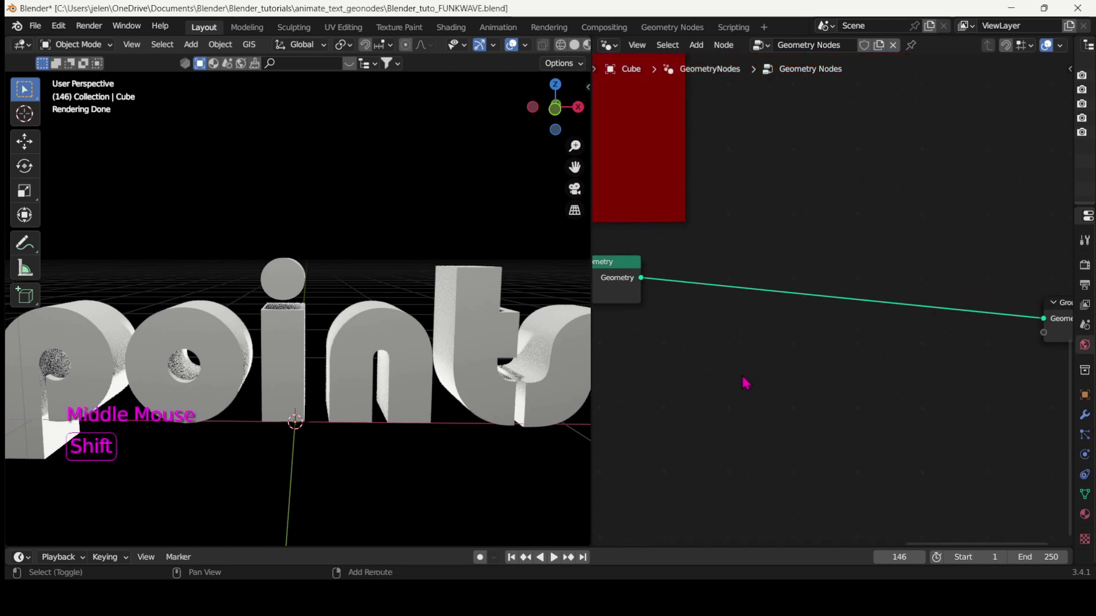
key(shift+a)
click(707, 245)
text(dis)
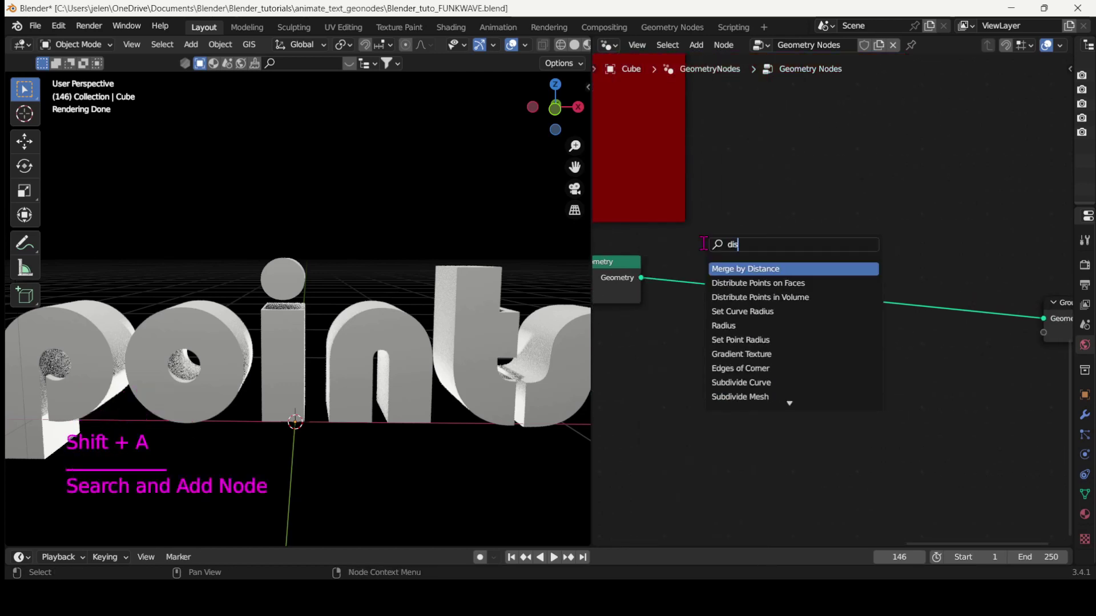
click(722, 283)
click(727, 302)
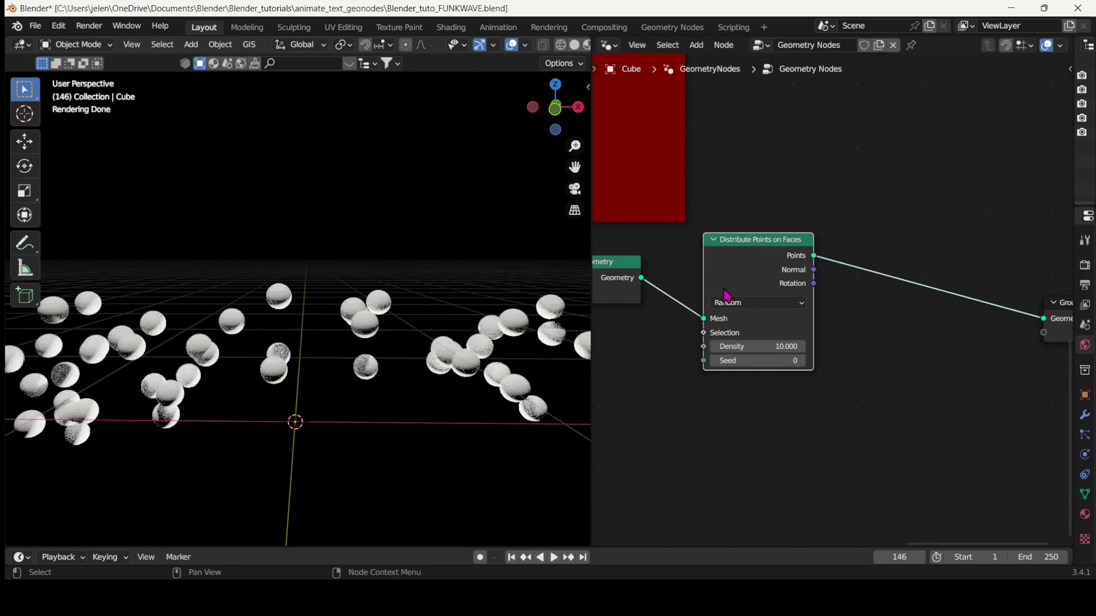
scroll(344, 374, down, 2)
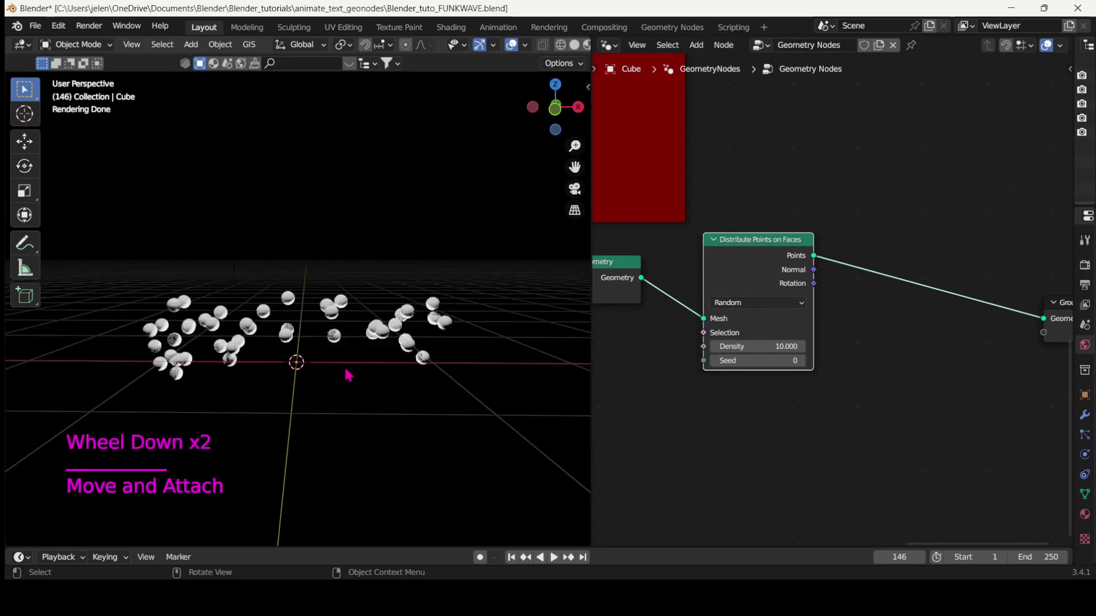
mouse_move(345, 374)
middle_down()
mouse_move(342, 362)
mouse_move(365, 370)
middle_up()
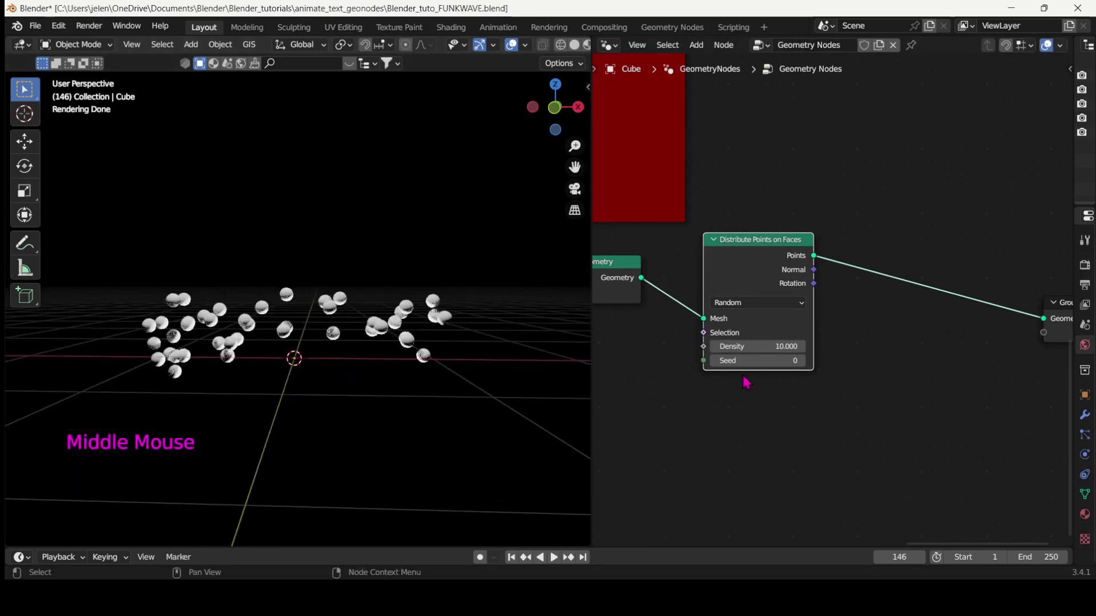
- Insert a Set Point Radius node between Distribute Points on Faces and Group Output
click(887, 360)
key(shift+a)
click(858, 243)
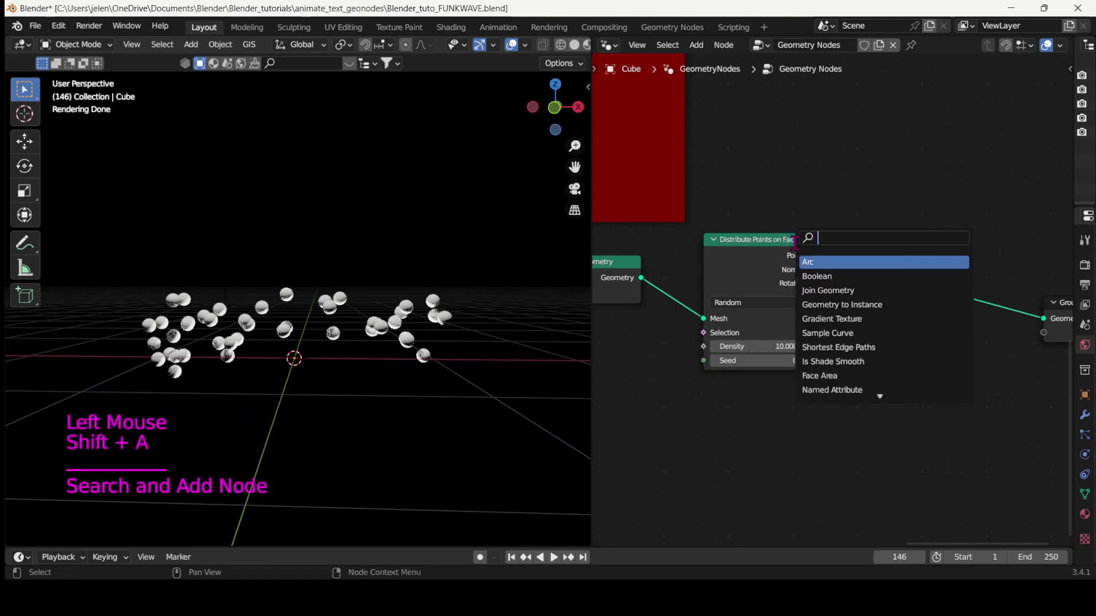
text(set)
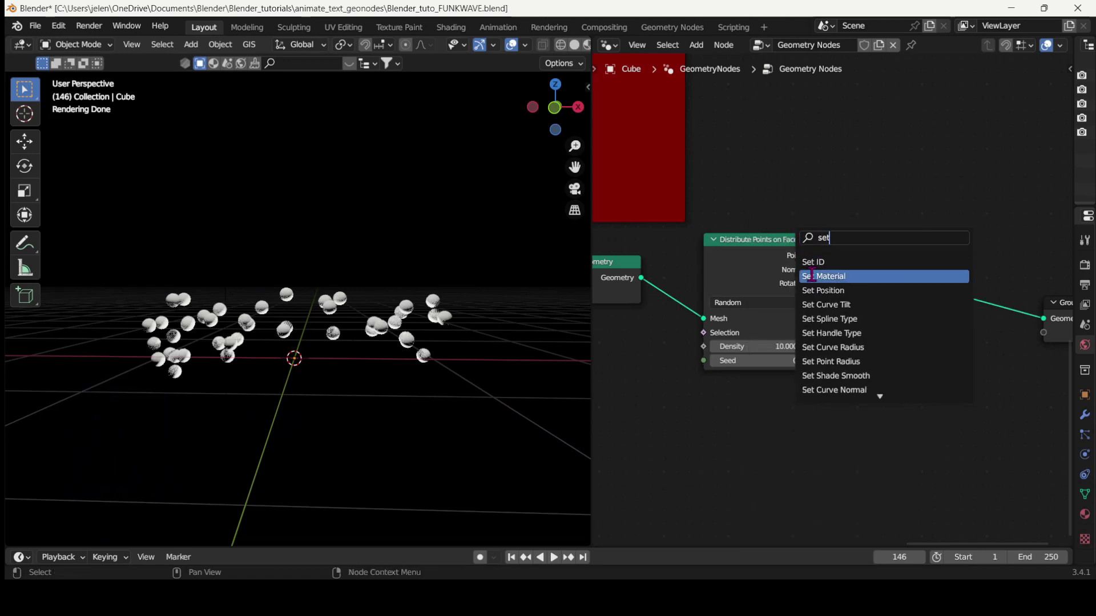
text( po)
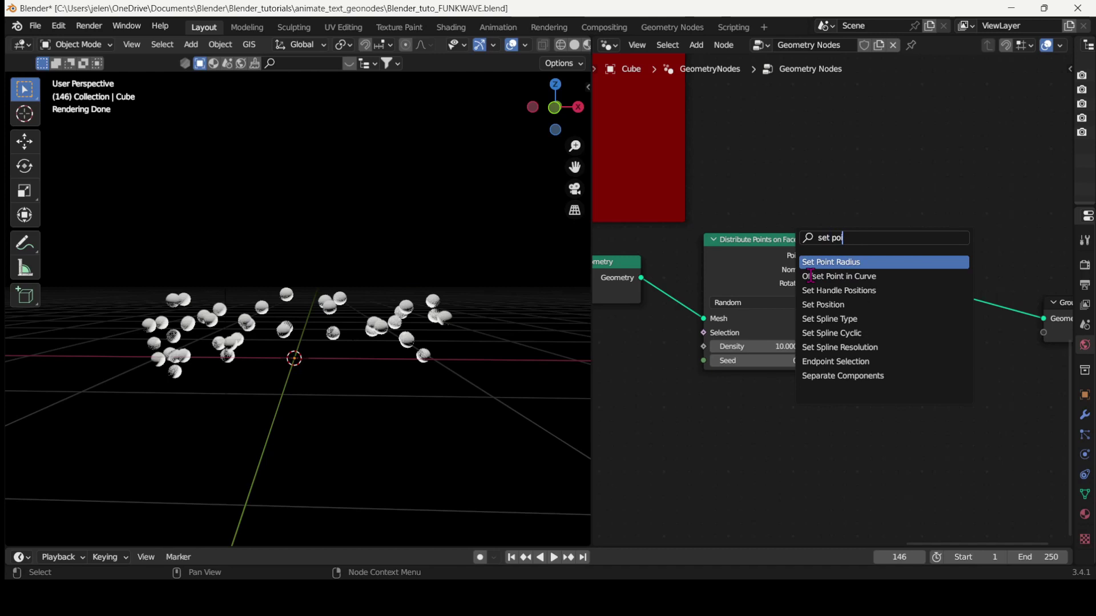
click(810, 262)
click(873, 287)
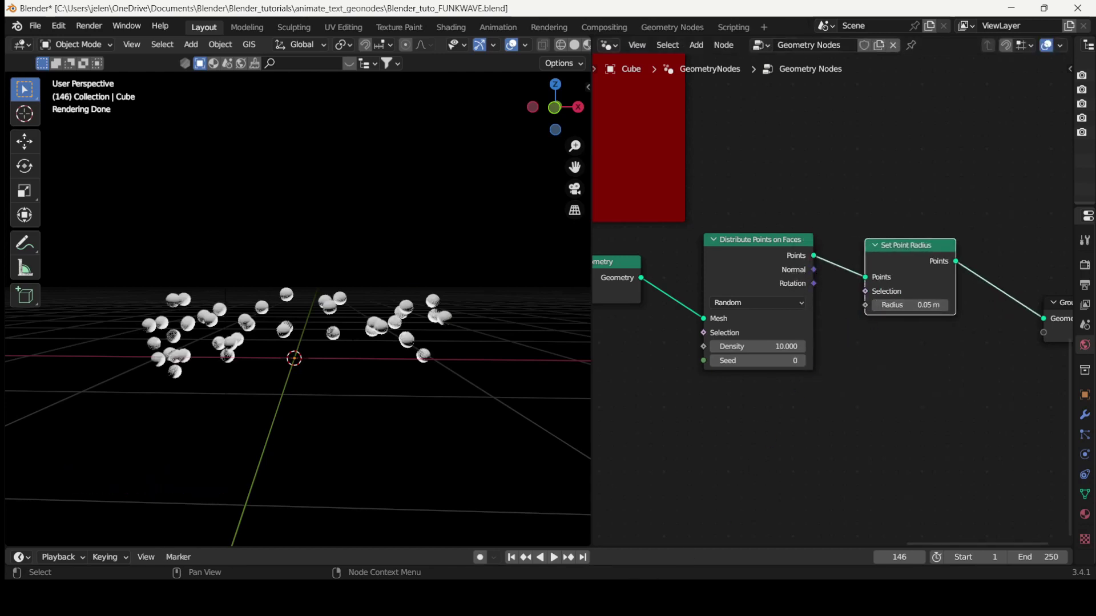
- Move Group Output farther from Set Point Radius and insert a Set Material node between them
middle_drag(1005, 400, 739, 412)
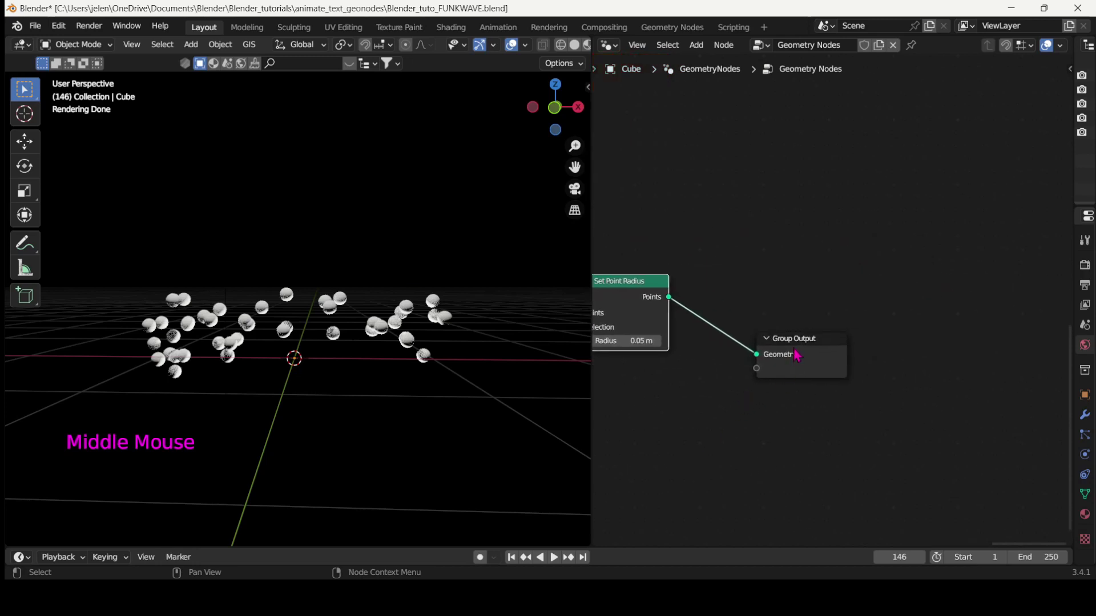
drag(797, 355, 895, 300)
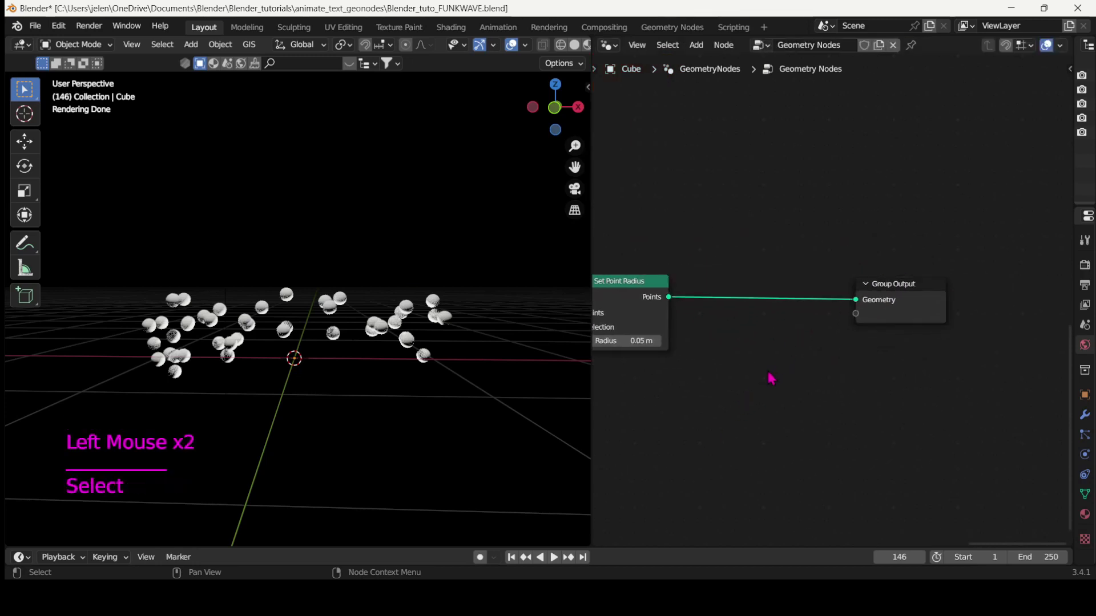
middle_drag(649, 481, 687, 451)
key(shift+a)
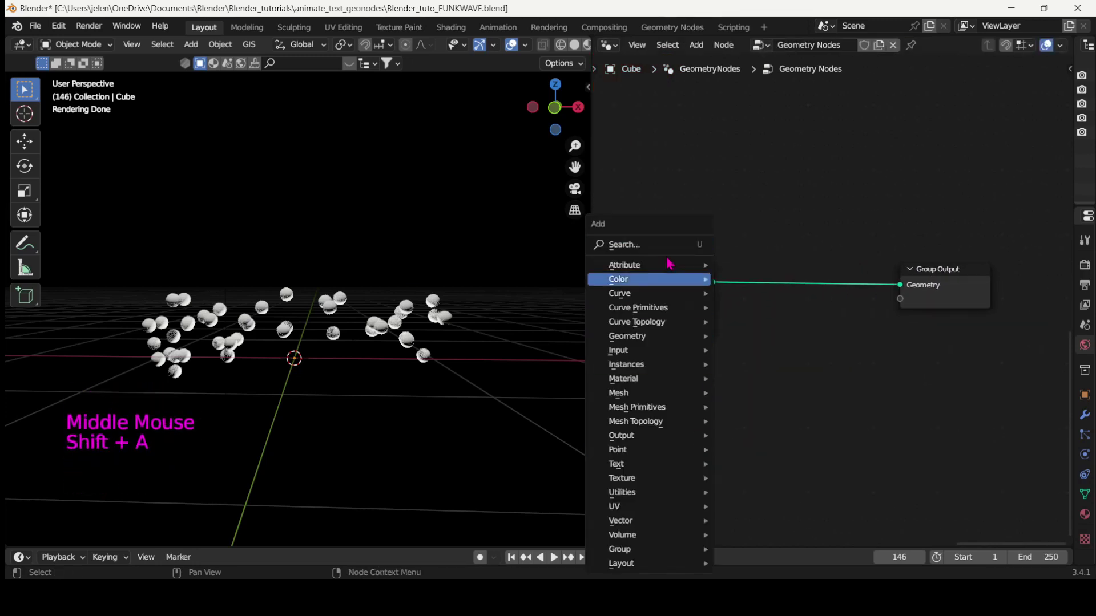
mouse_move(656, 242)
text(set)
key(Down)
key(Return)
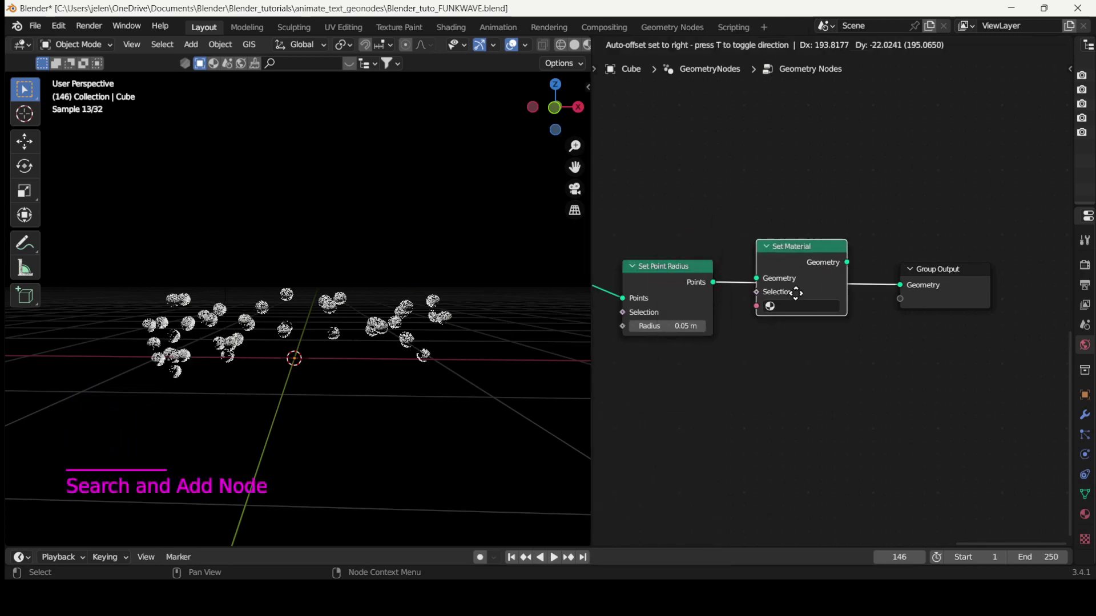
click(802, 317)
middle_drag(685, 419, 888, 451)
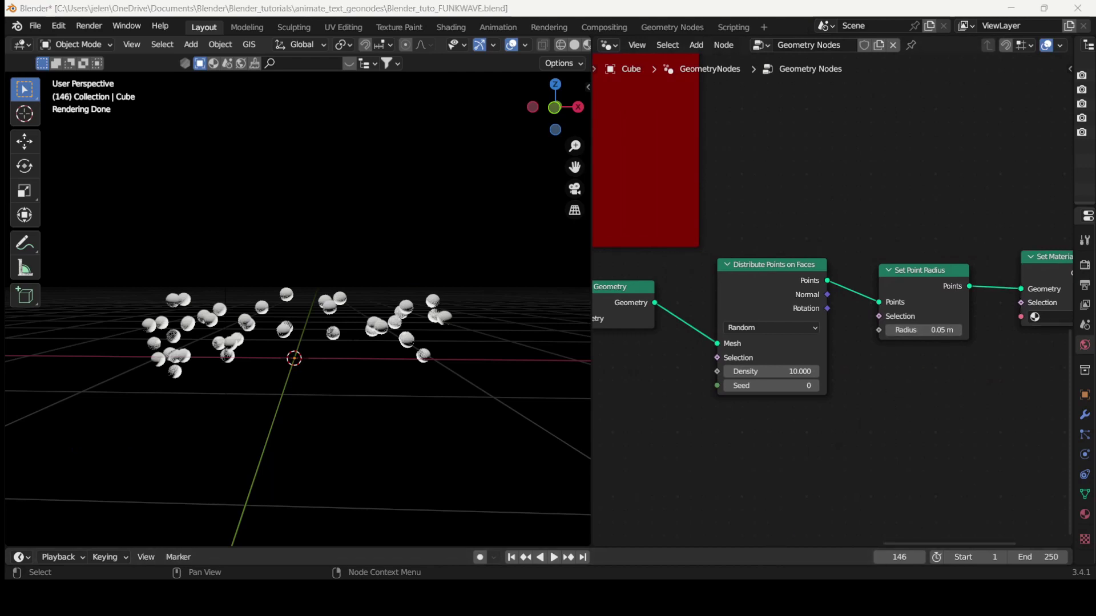
- Change the distribution method of Distribute Points on Faces to Poisson Disk
click(676, 336)
click(791, 331)
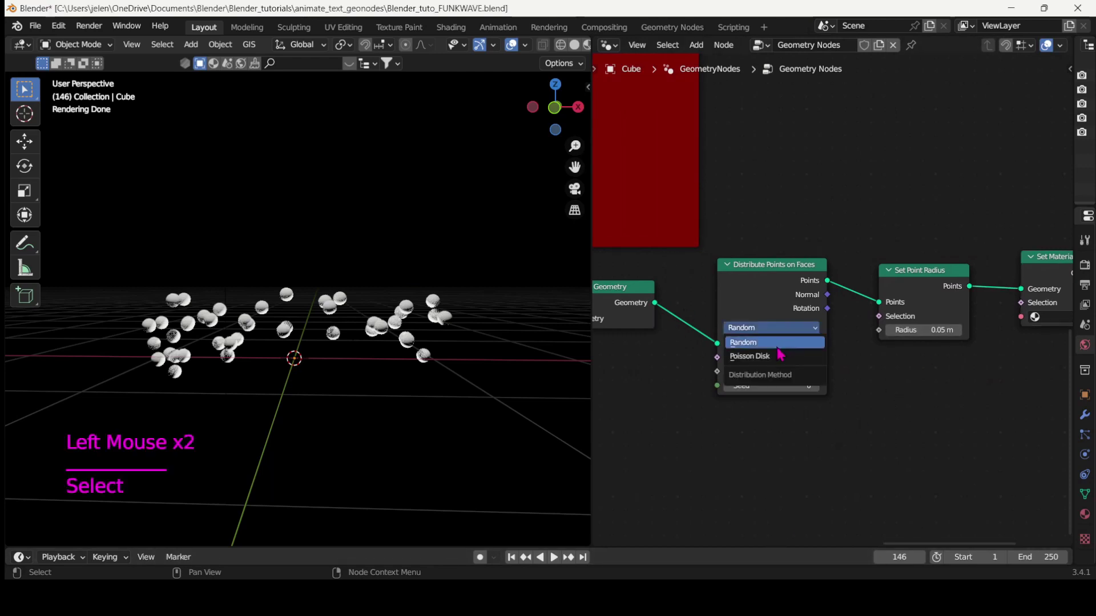
click(780, 355)
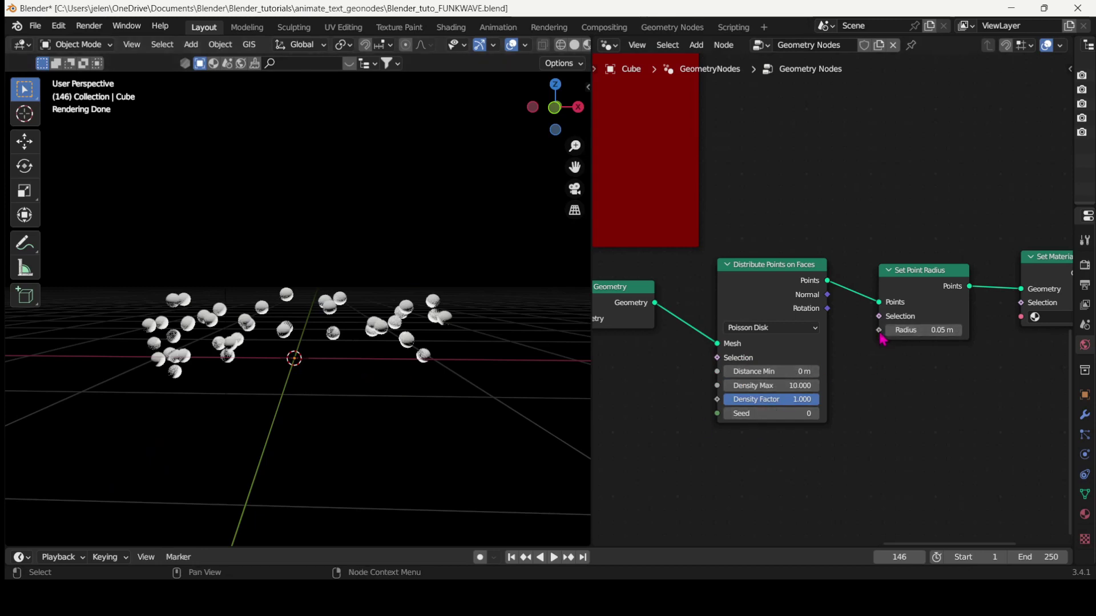
- Drive the Radius of Set Point Radius with a new Random Value node placed below it
drag(879, 330, 864, 408)
text(rand)
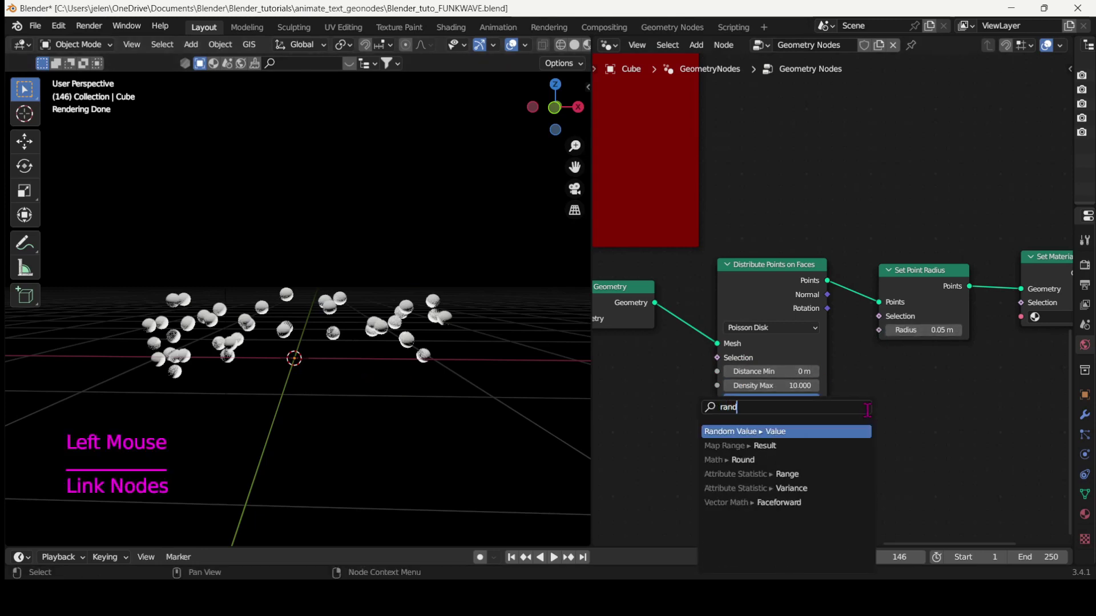
key(Return)
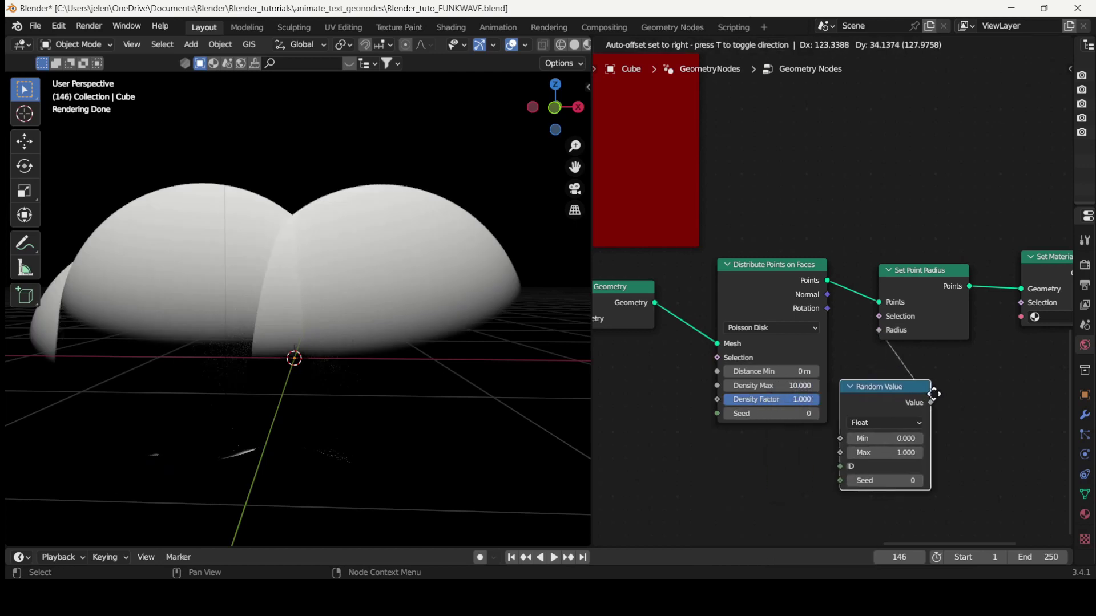
click(933, 393)
- Set the Random Value minimum to 0.002 and maximum to 0.01, and check the point sizes
click(906, 441)
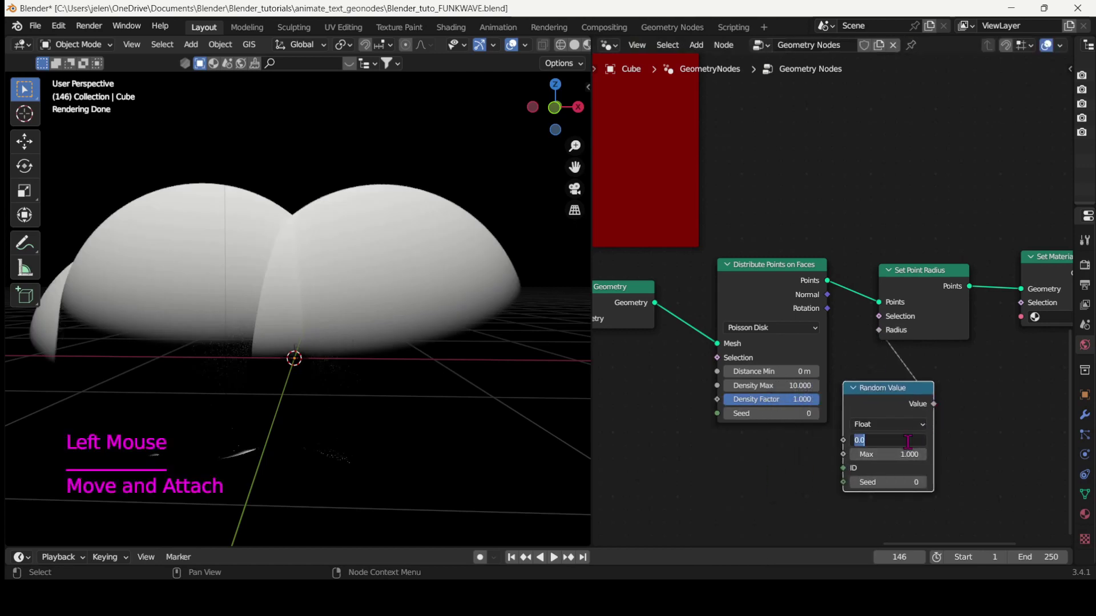
text(.00)
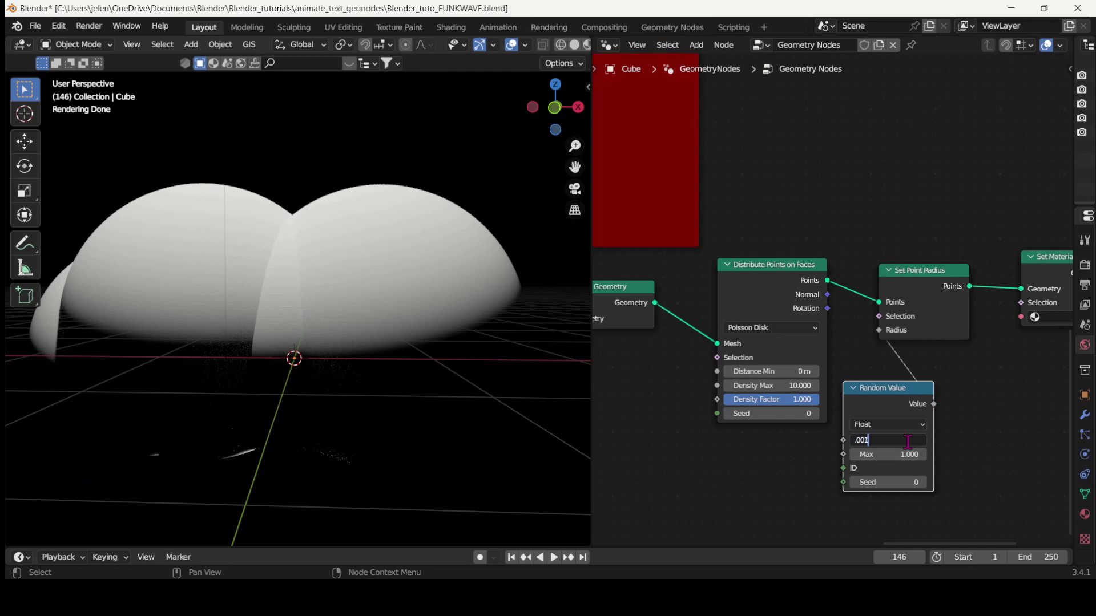
text(2)
key(Return)
click(897, 455)
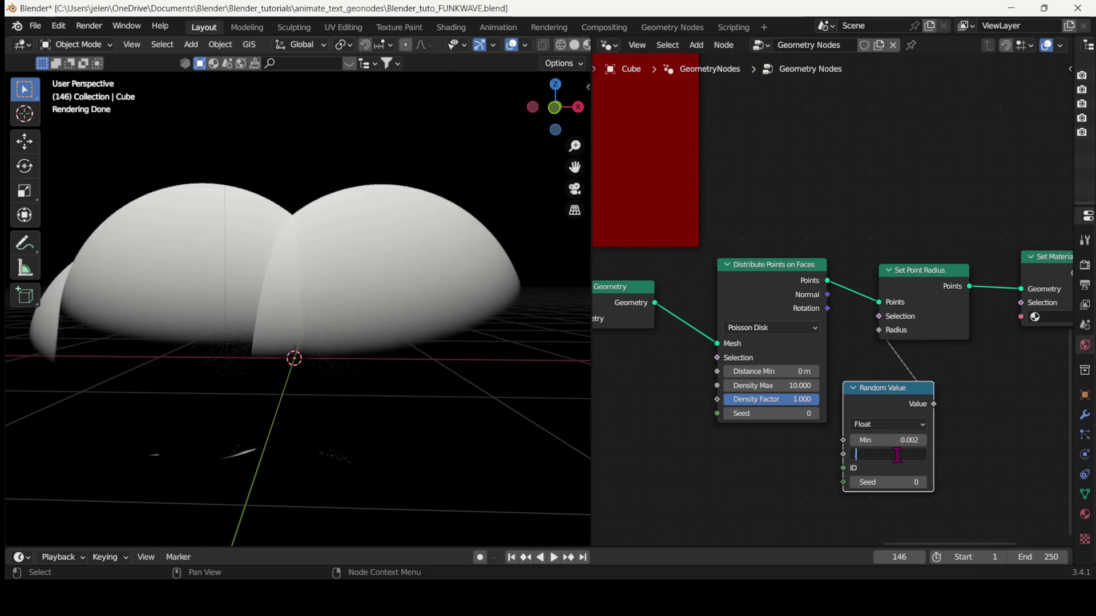
text(.01)
key(Return)
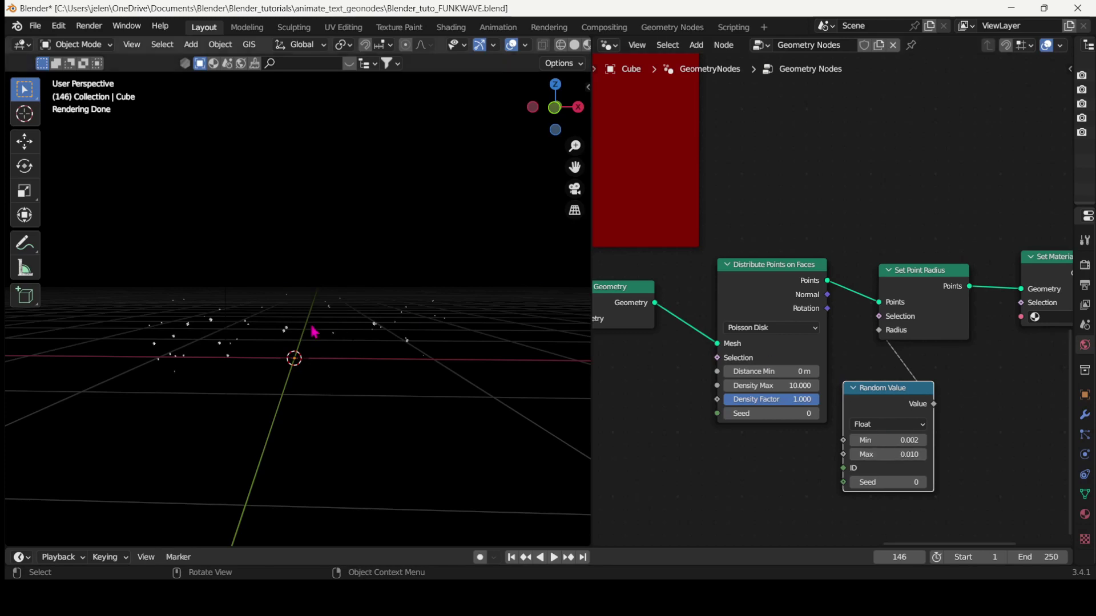
scroll(315, 331, up, 2)
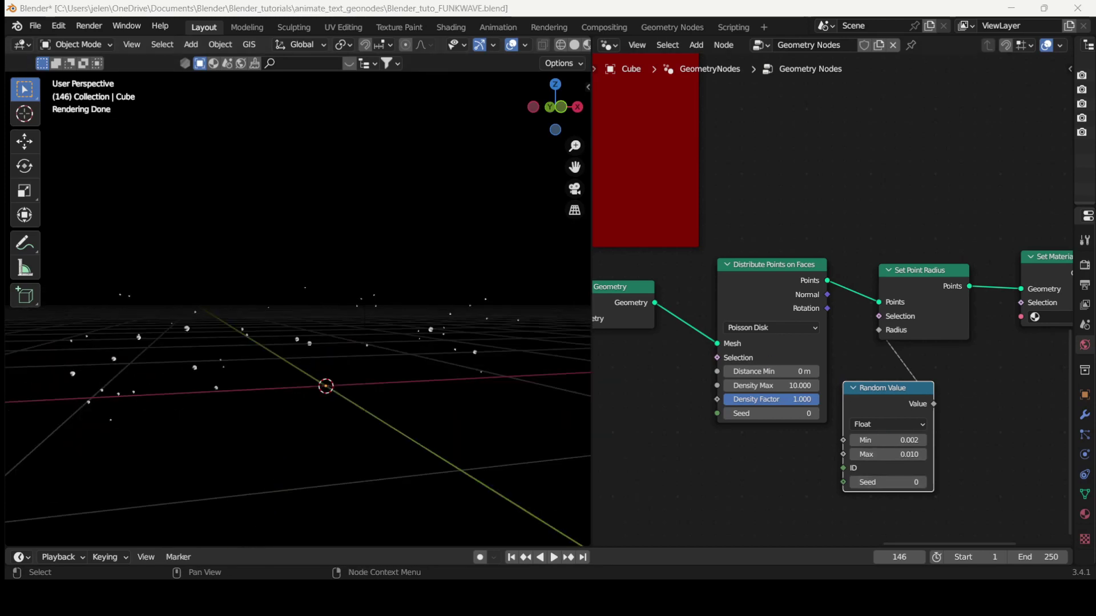
- Set Distance Min to 0.00001 m and Density Max to 500 on Distribute Points on Faces
click(805, 371)
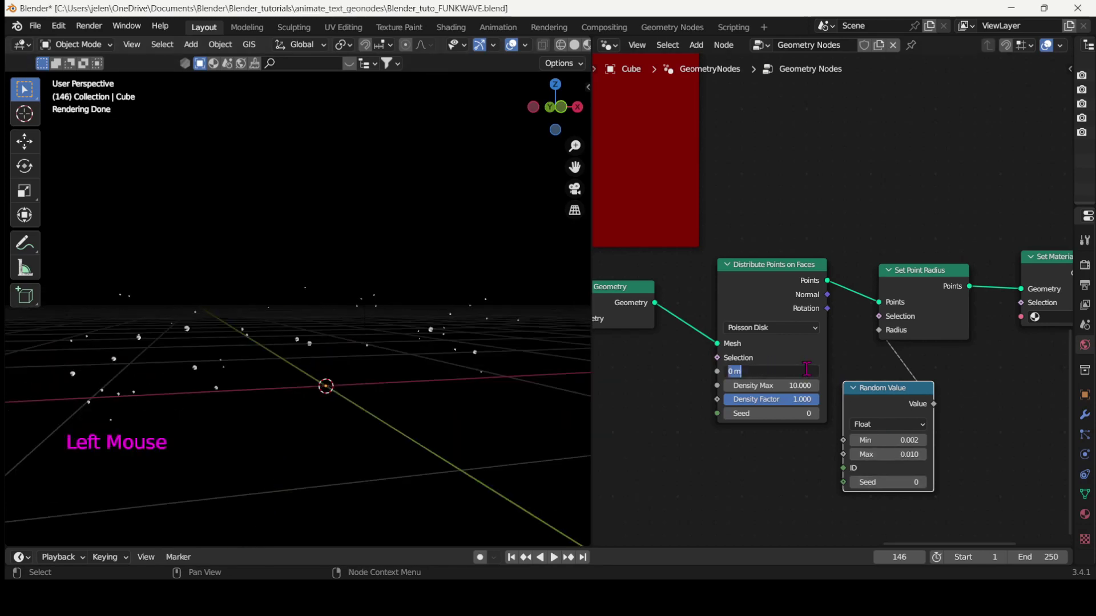
text(00001)
key(Return)
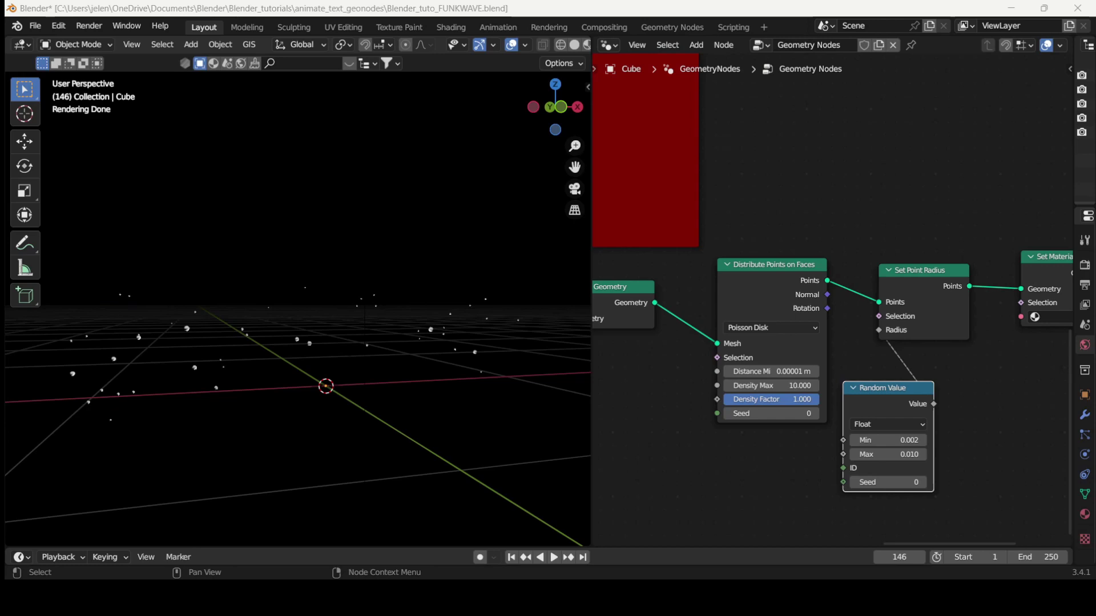
click(779, 386)
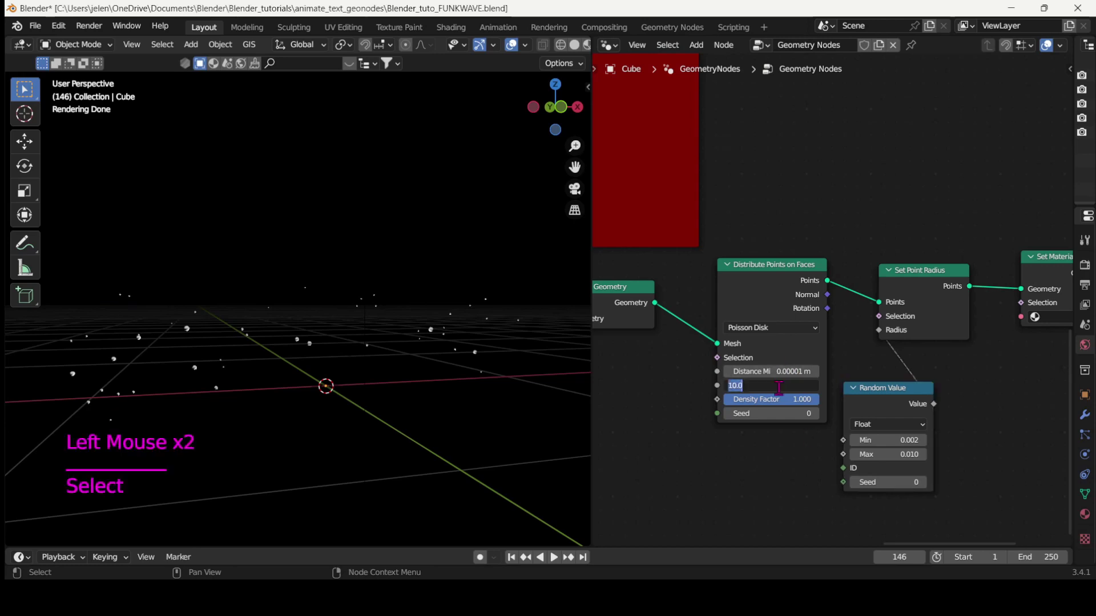
text(5000)
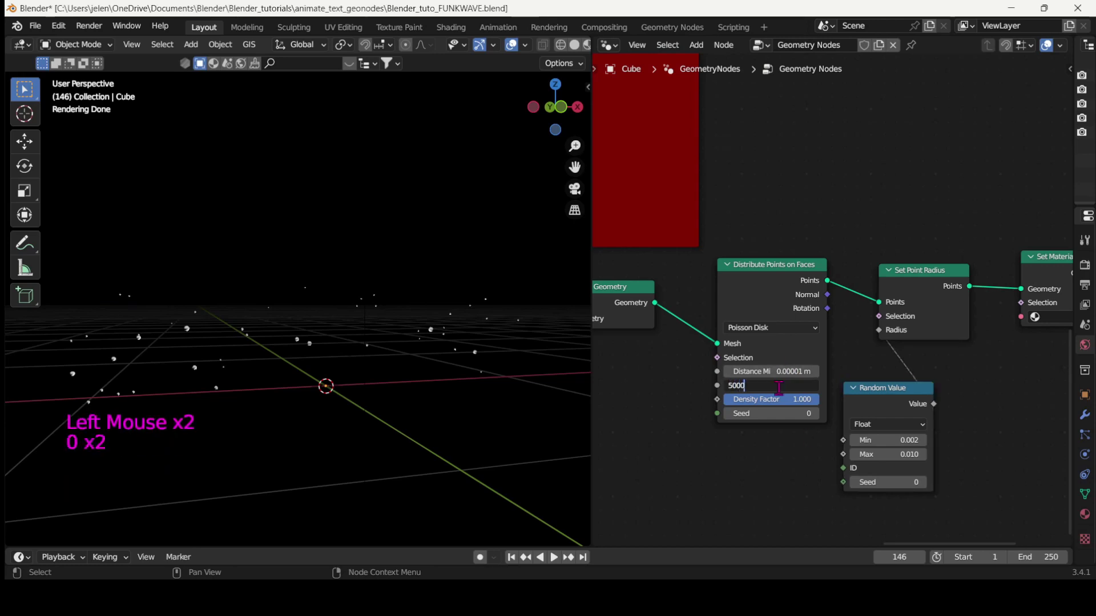
key(Return)
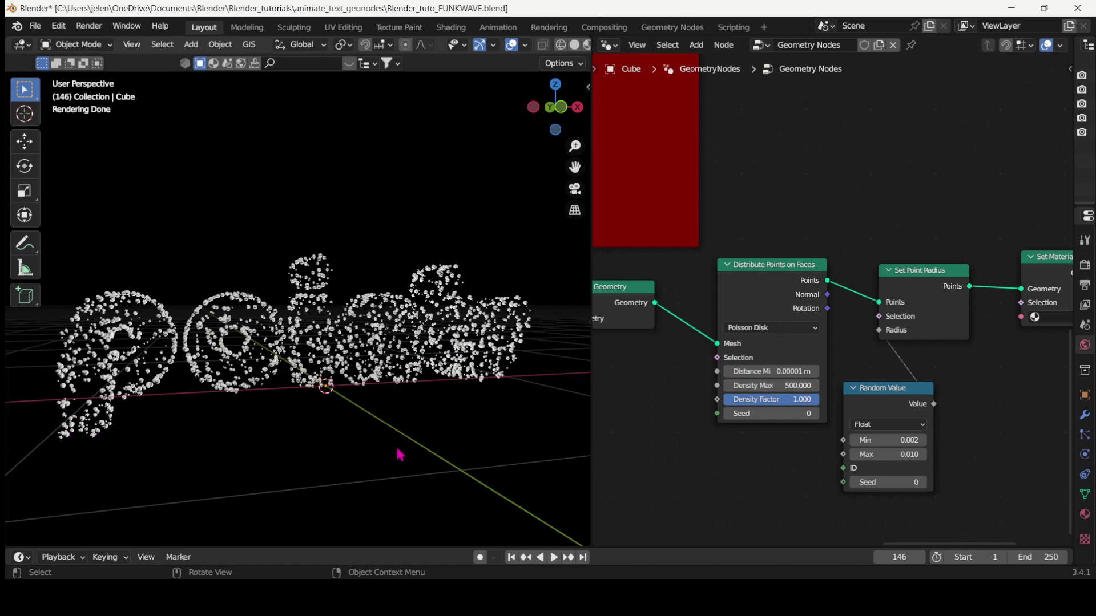
- Inspect the point letters up close and raise Density Max of Distribute Points on Faces to 600
middle_drag(238, 386, 214, 390)
scroll(215, 391, up, 4)
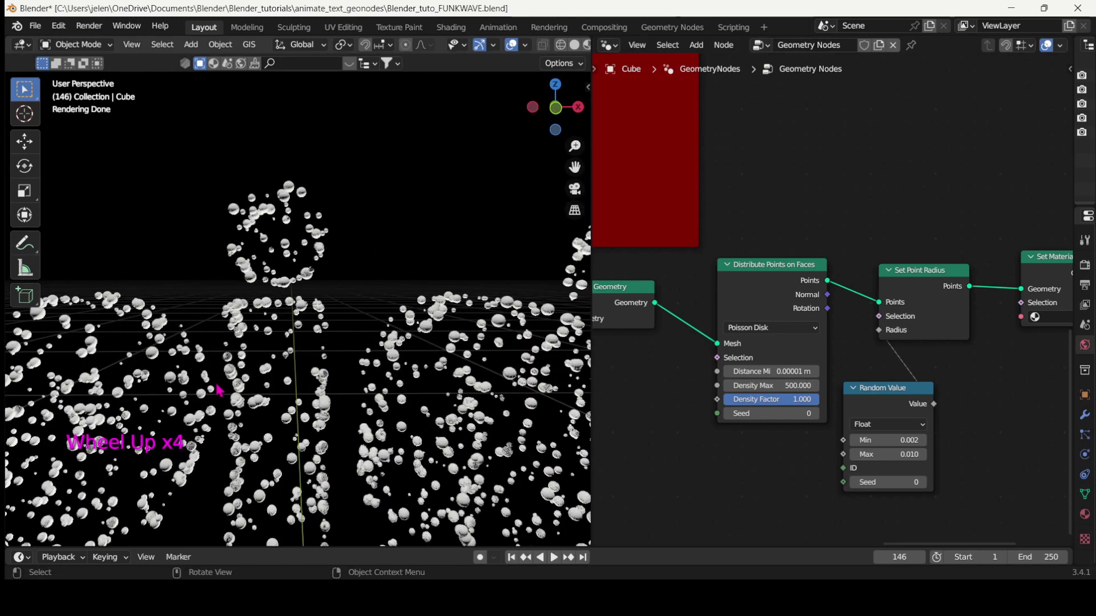
scroll(219, 391, down, 2)
middle_drag(221, 391, 245, 394)
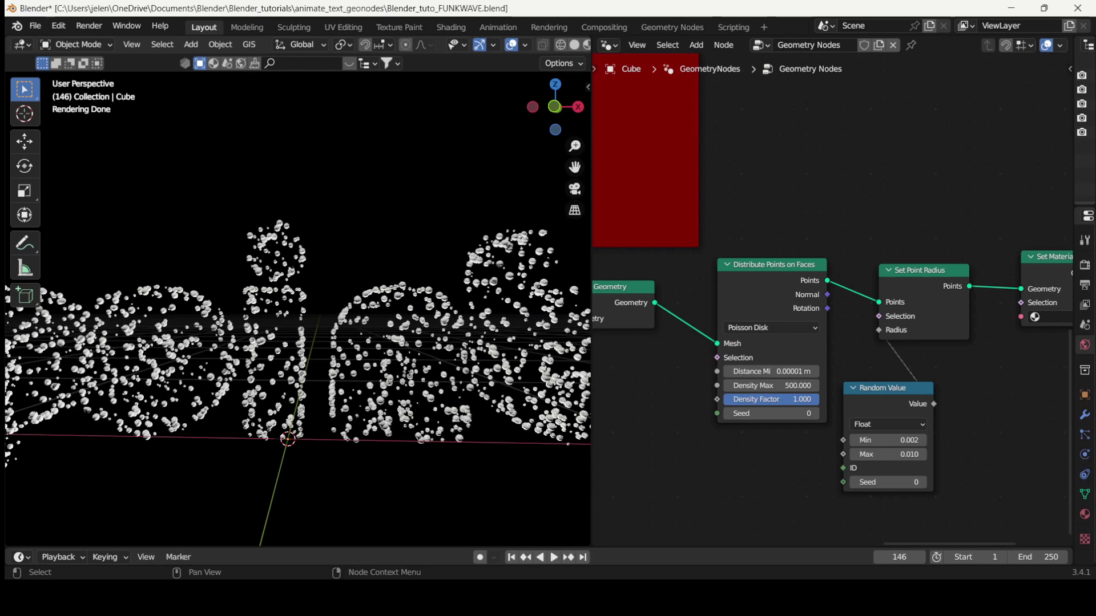
click(719, 465)
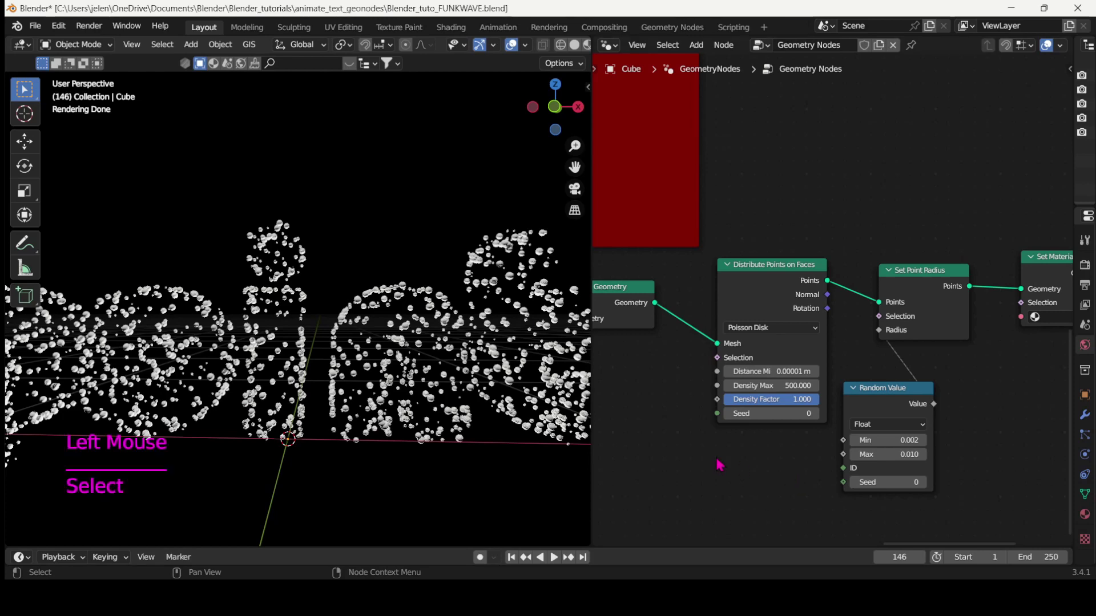
double_click(771, 386)
text(600)
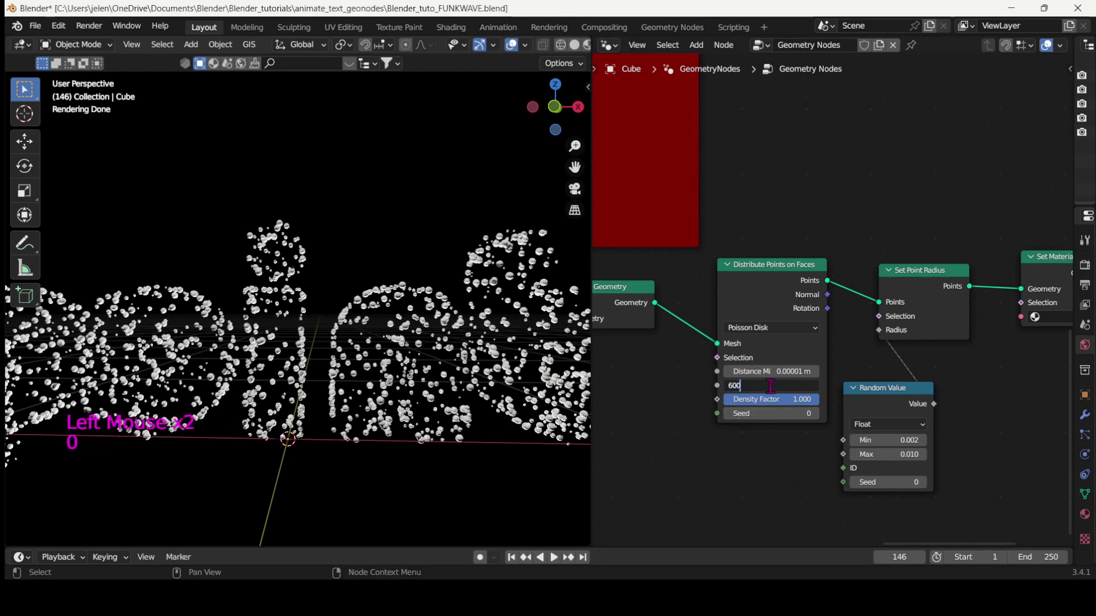
middle_drag(92, 333, 206, 357)
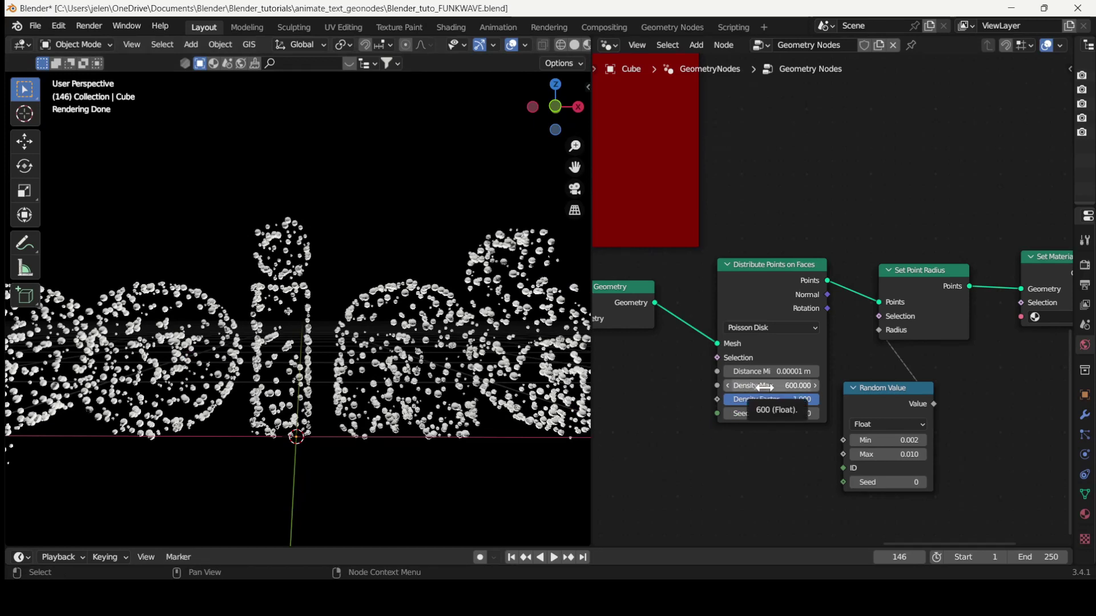
- Return the animation to frame 1 and enlarge the timeline area to show its frames
click(512, 558)
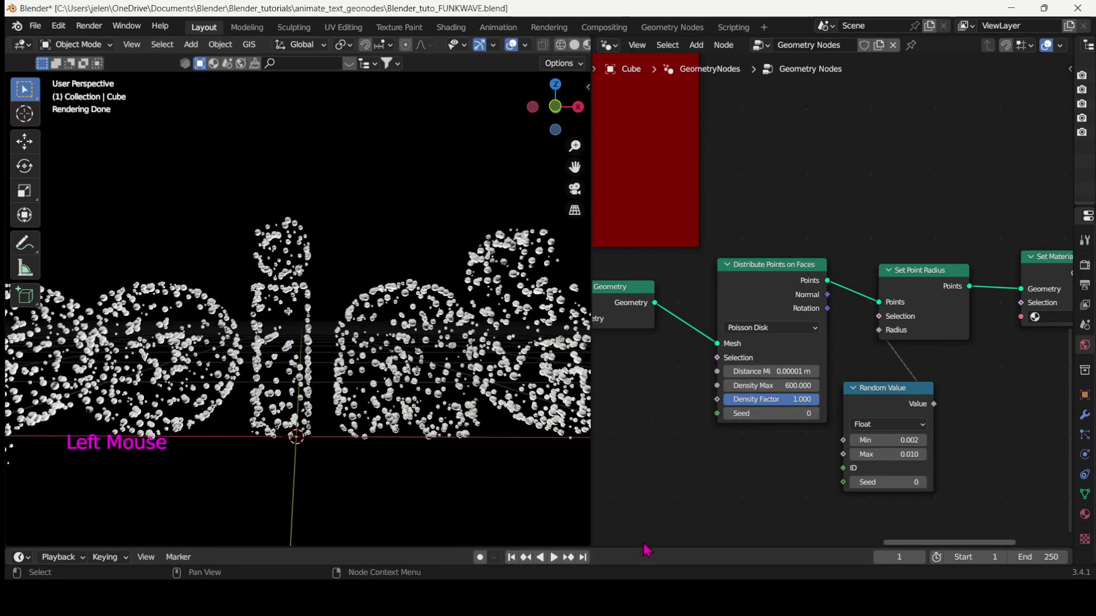
drag(645, 547, 636, 442)
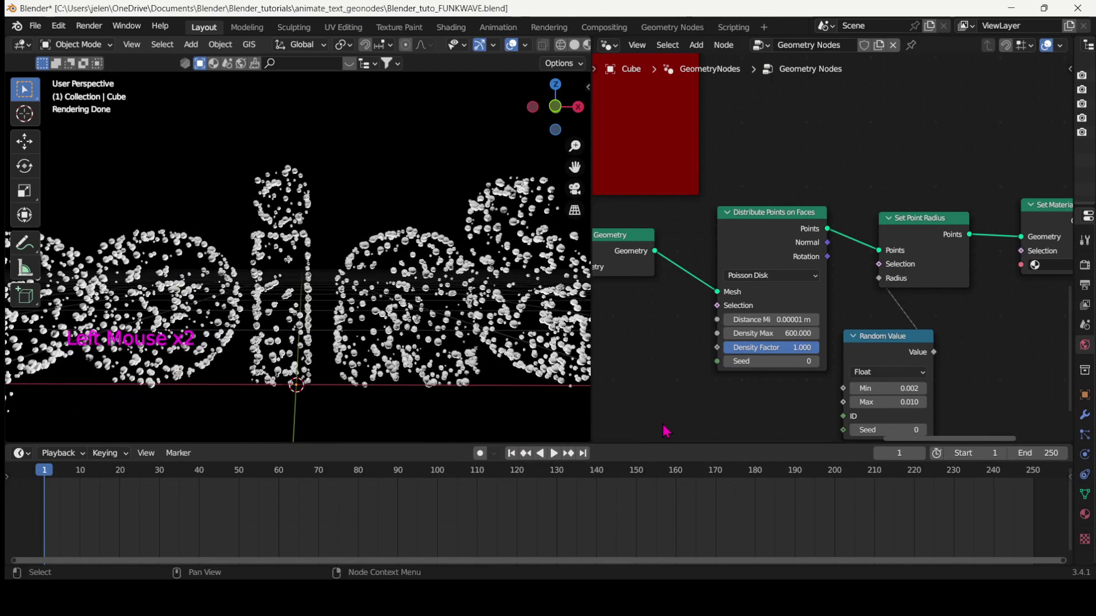
- Set Density Max of Distribute Points on Faces to 0 and keyframe it at frame 1
click(773, 331)
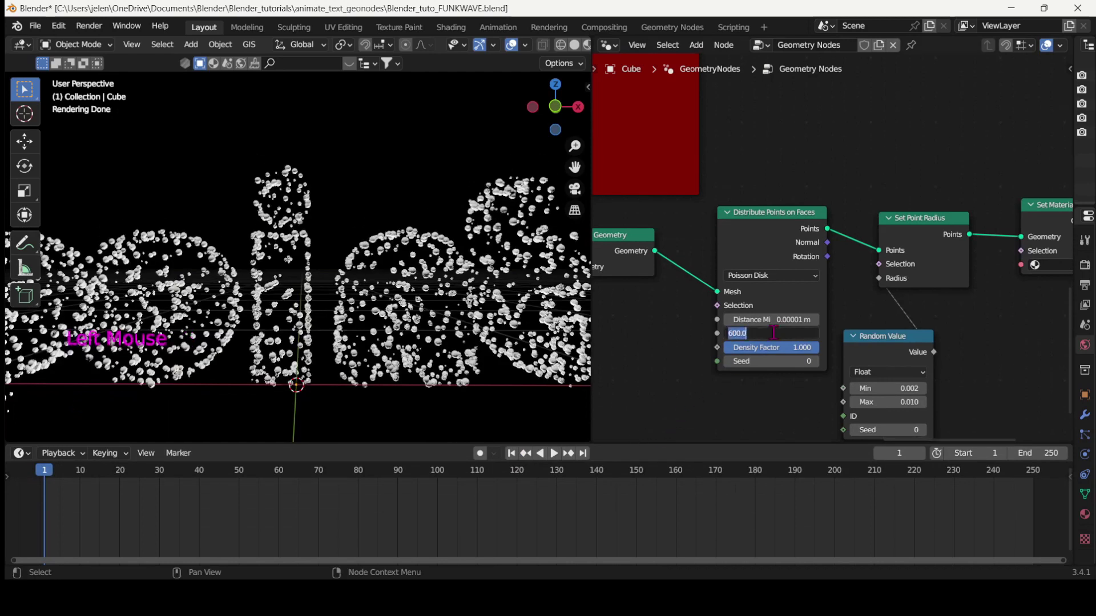
text(0)
key(Return)
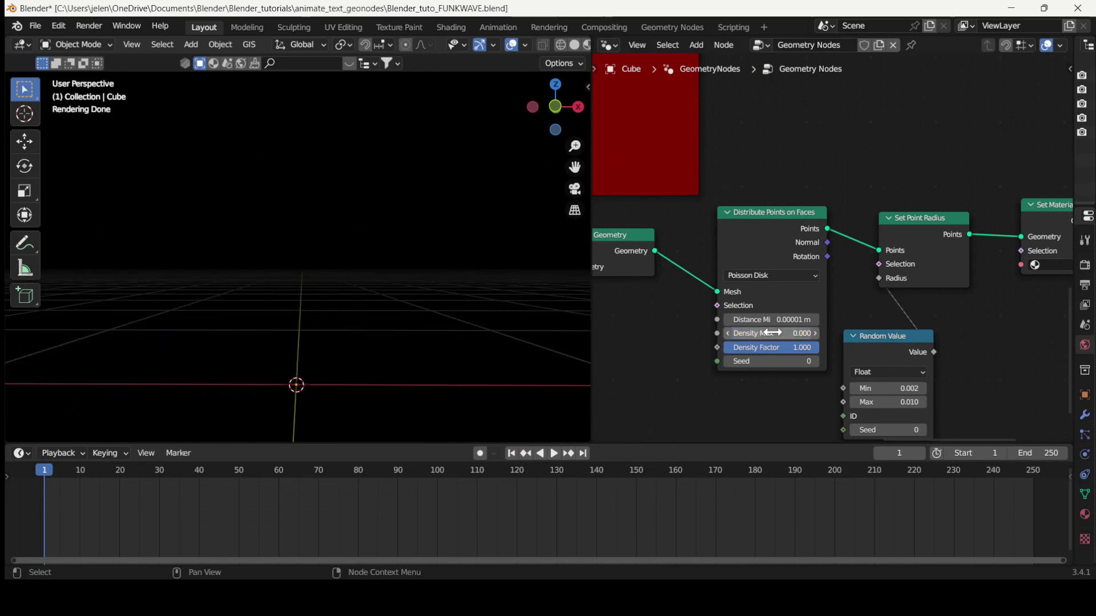
key(i)
- Keyframe Density Max of Distribute Points on Faces at 600 on frame 250
drag(57, 472, 1035, 469)
click(799, 333)
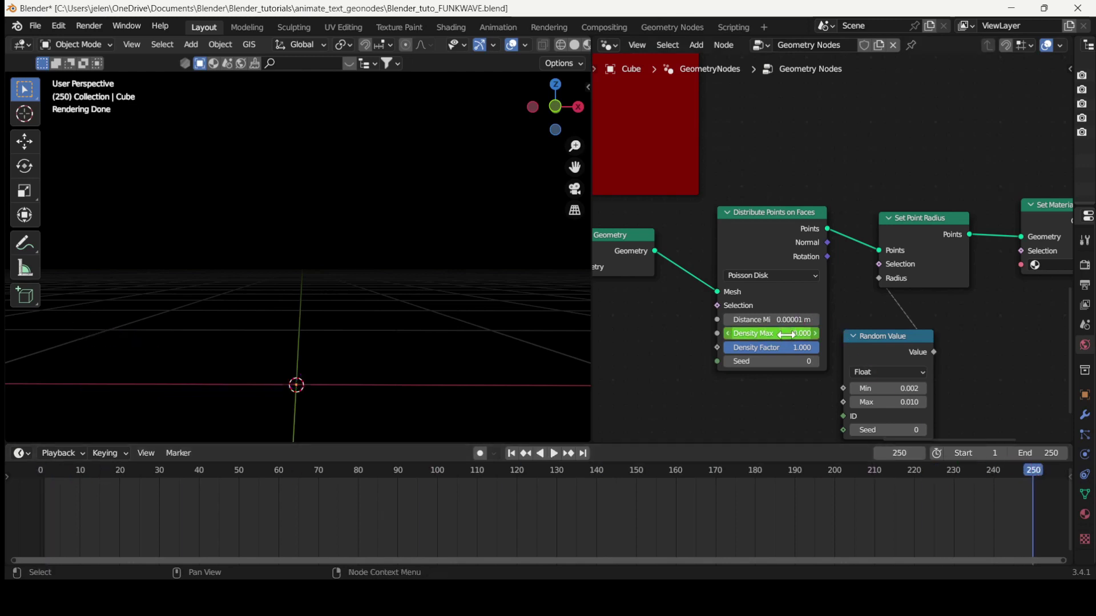
text(600)
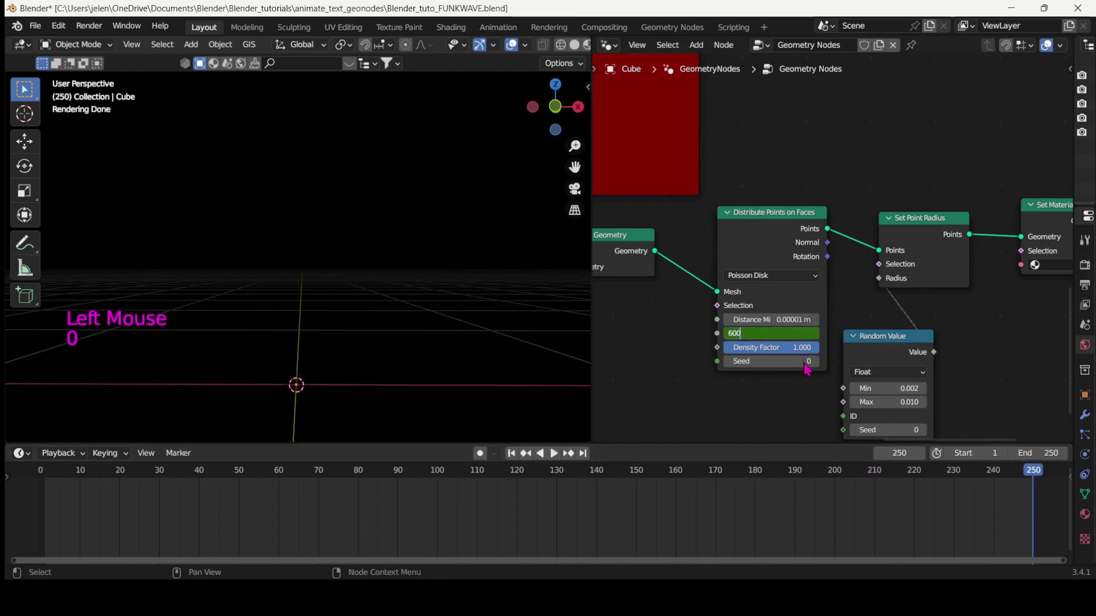
key(Return)
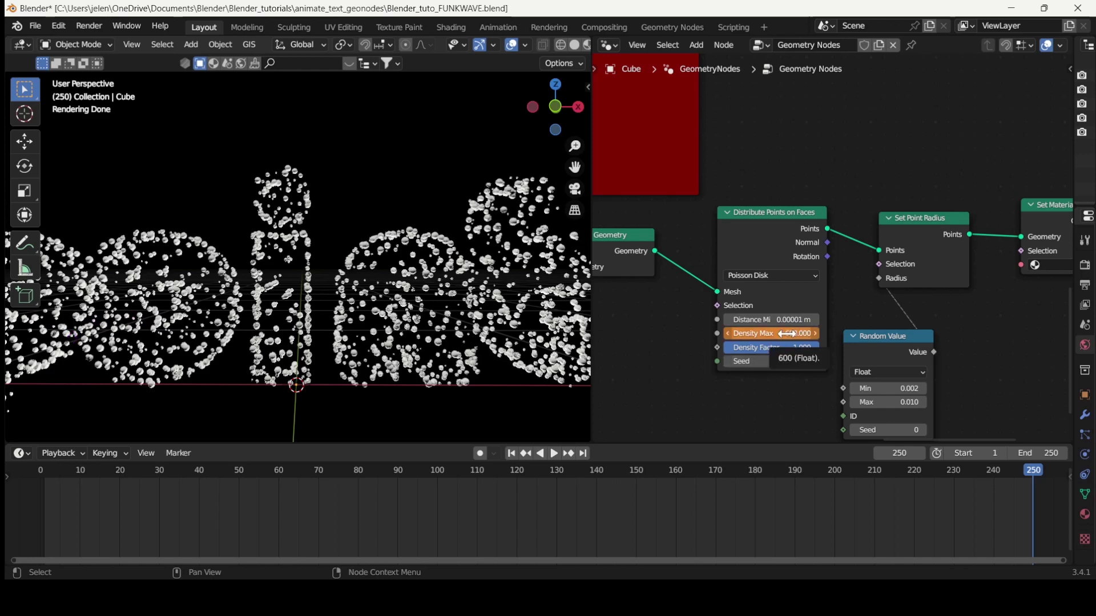
key(i)
- Play the animation in an enlarged viewport to check how the point letters build up, and restore the node area
key(space)
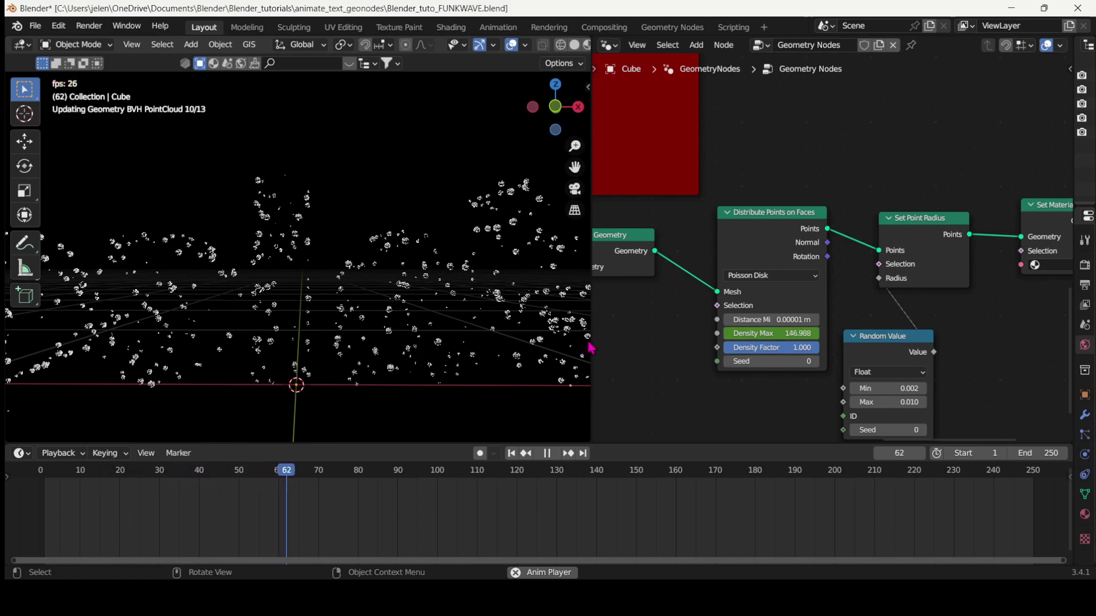
drag(592, 339, 811, 344)
scroll(519, 352, down, 2)
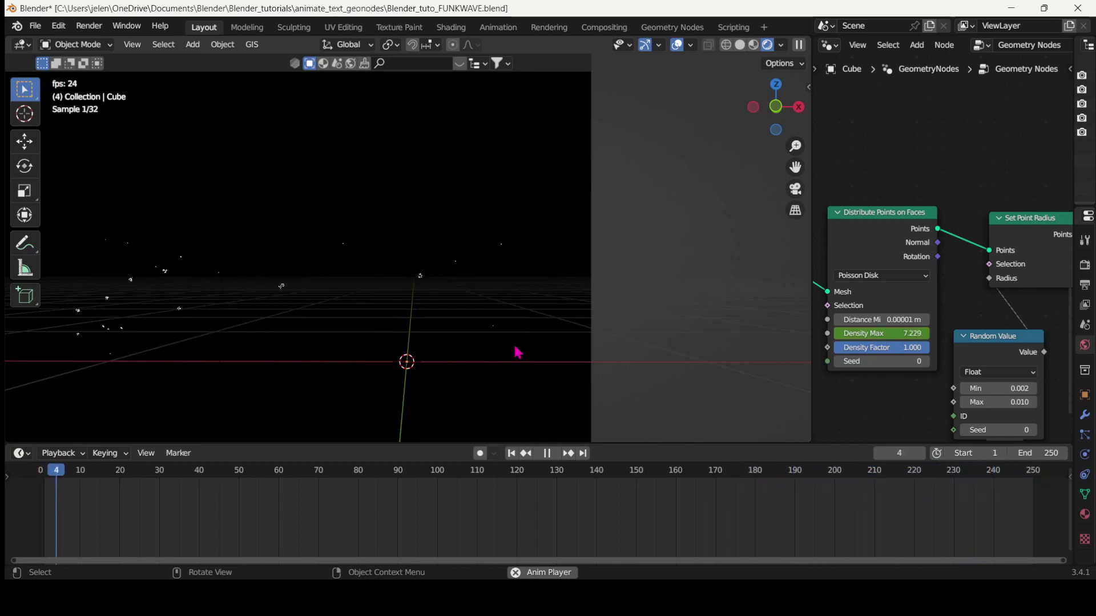
key(space)
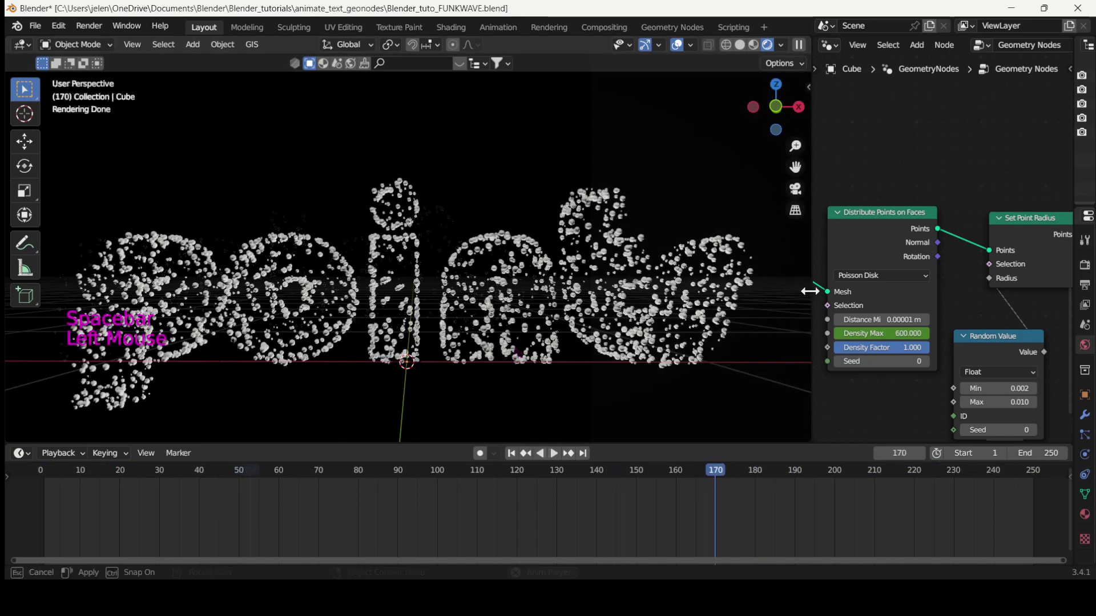
drag(813, 293, 520, 311)
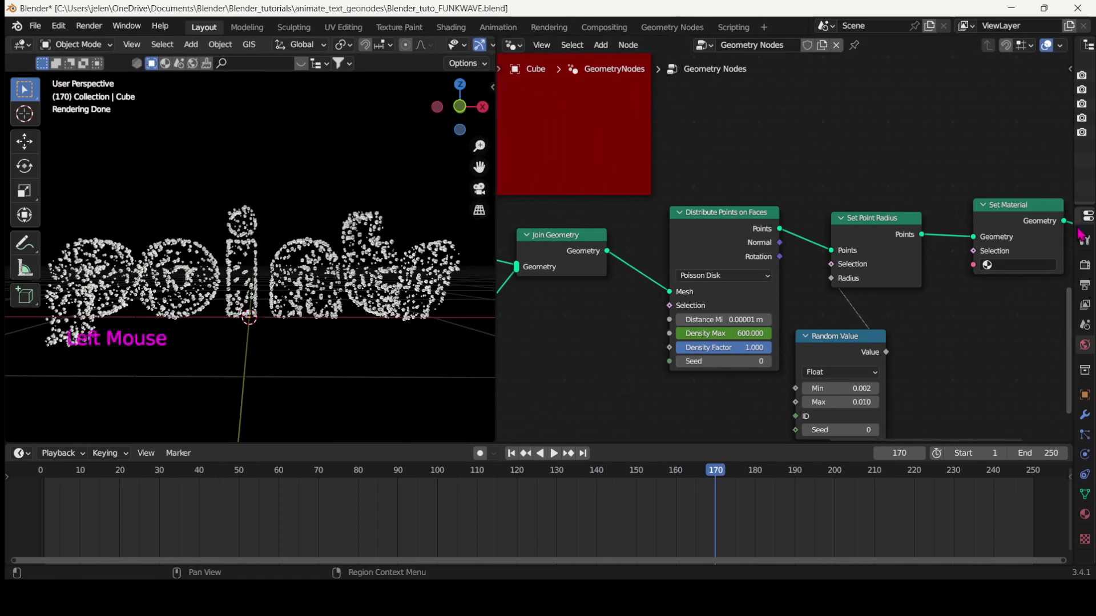
- Add a new material slot to the Cube with a new material named points
drag(1080, 234, 661, 240)
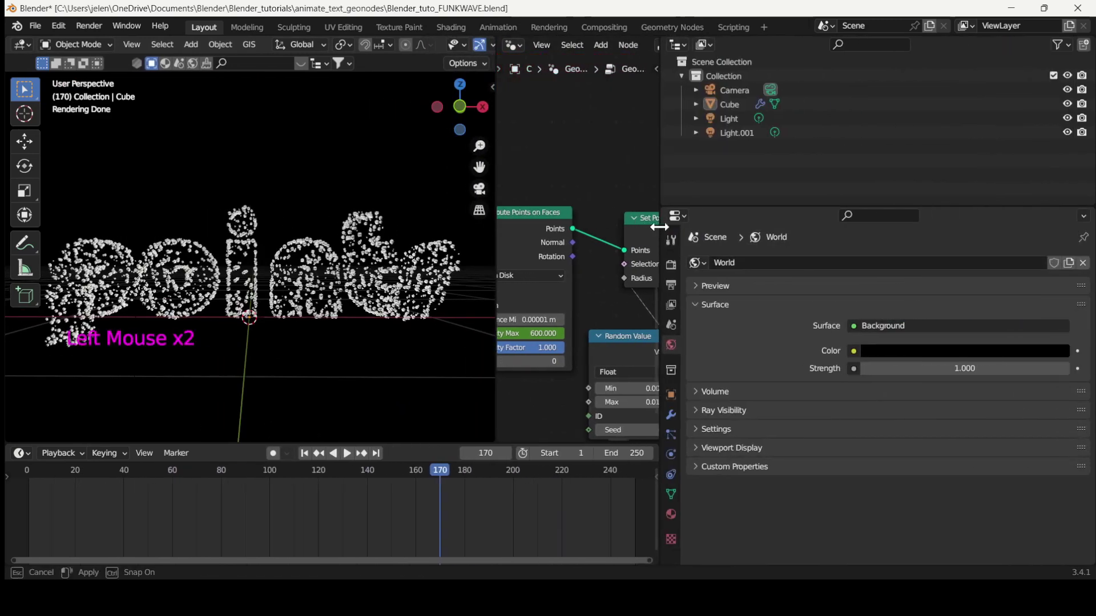
click(675, 516)
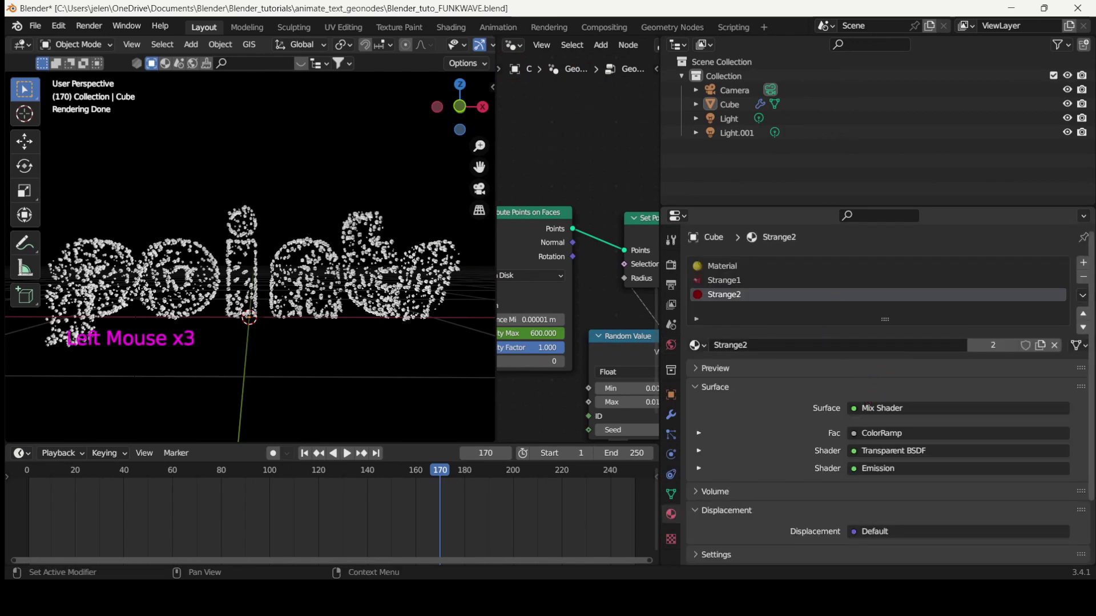
click(1083, 263)
click(717, 347)
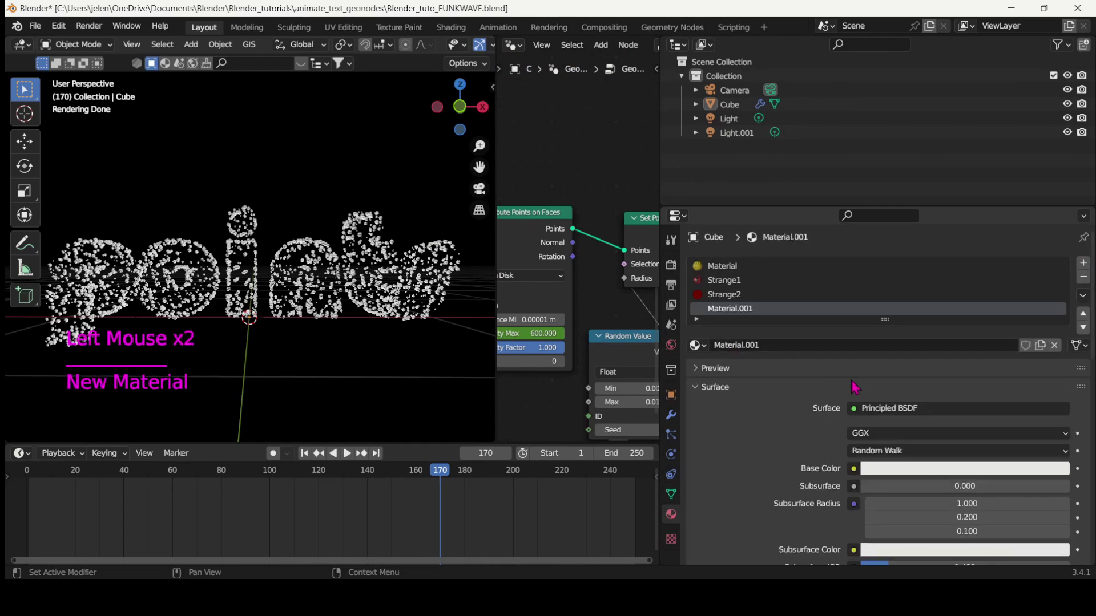
click(761, 347)
text(points)
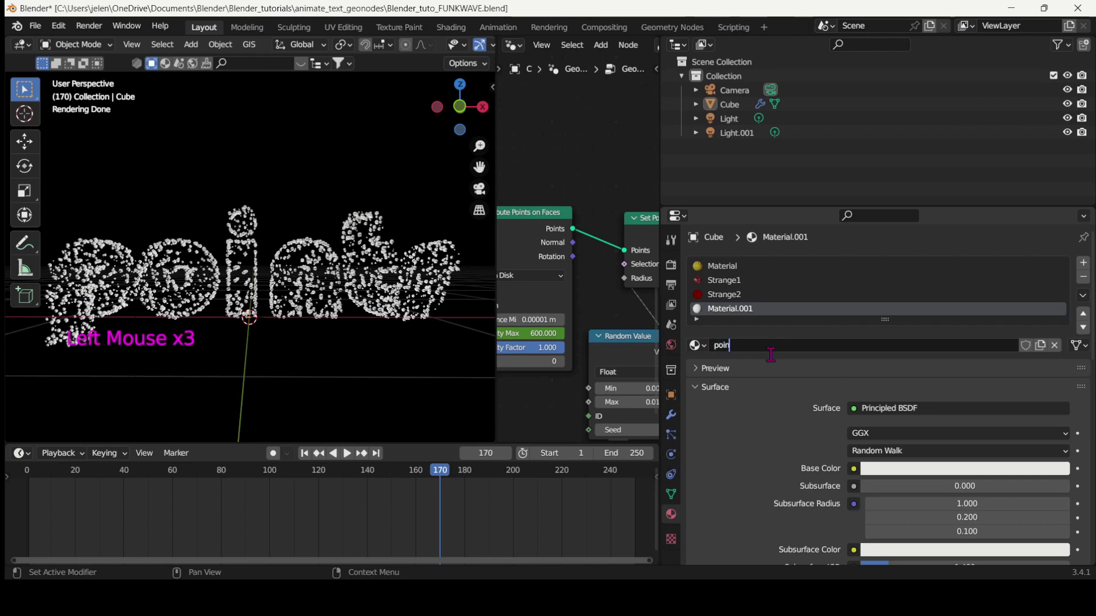
key(Return)
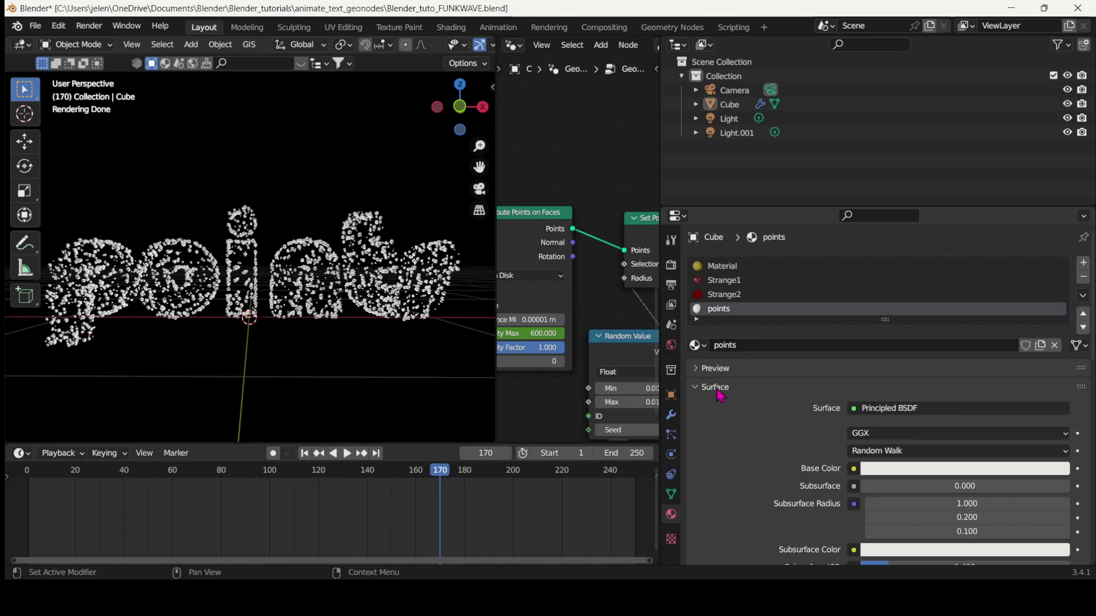
- Assign the points material in the Set Material node before the Group Output
drag(658, 361, 1073, 360)
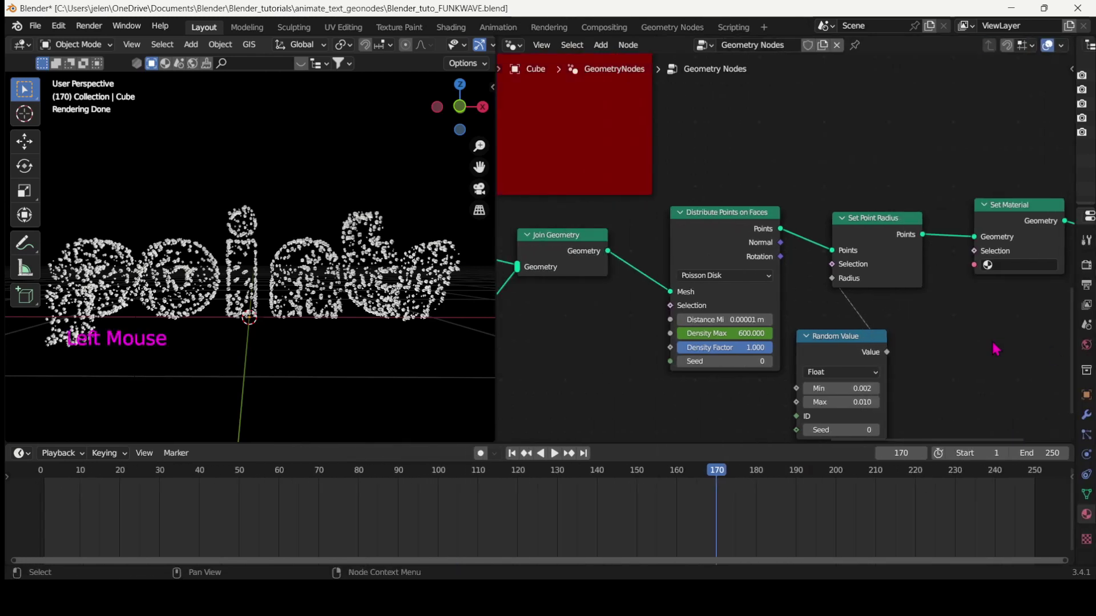
middle_drag(998, 347, 774, 314)
click(767, 236)
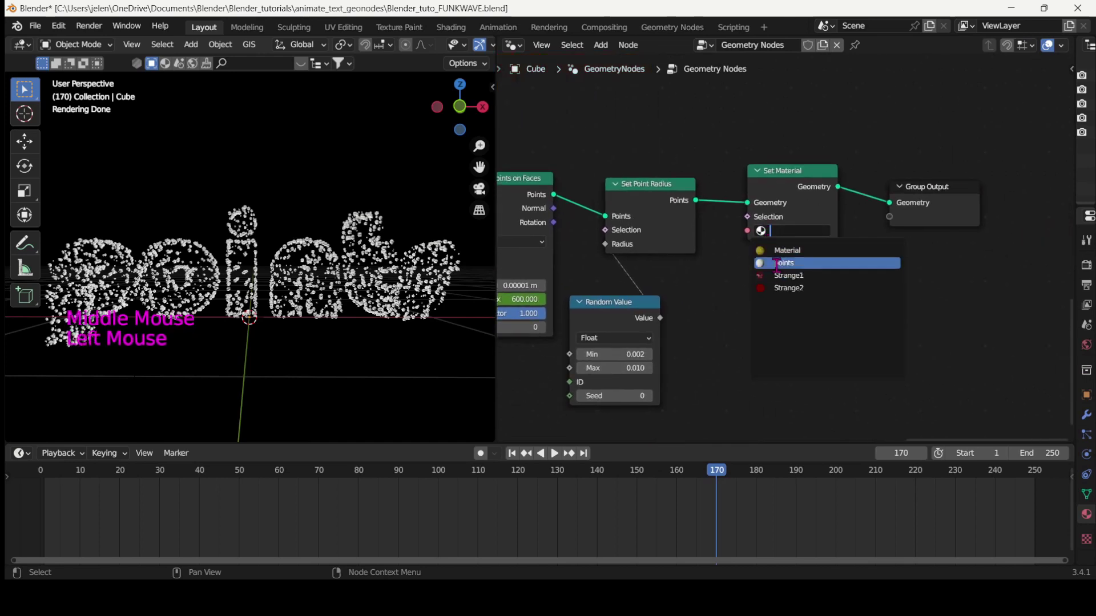
click(782, 264)
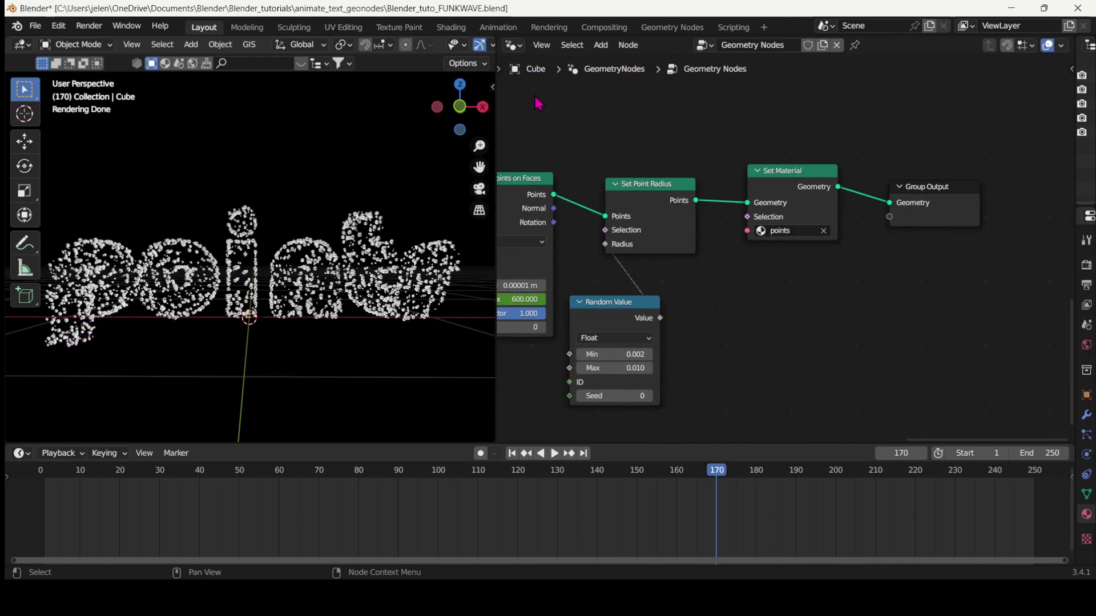
- Show the points material's shader nodes and add a ColorRamp feeding the Emission input of the Principled BSDF
click(514, 45)
click(548, 172)
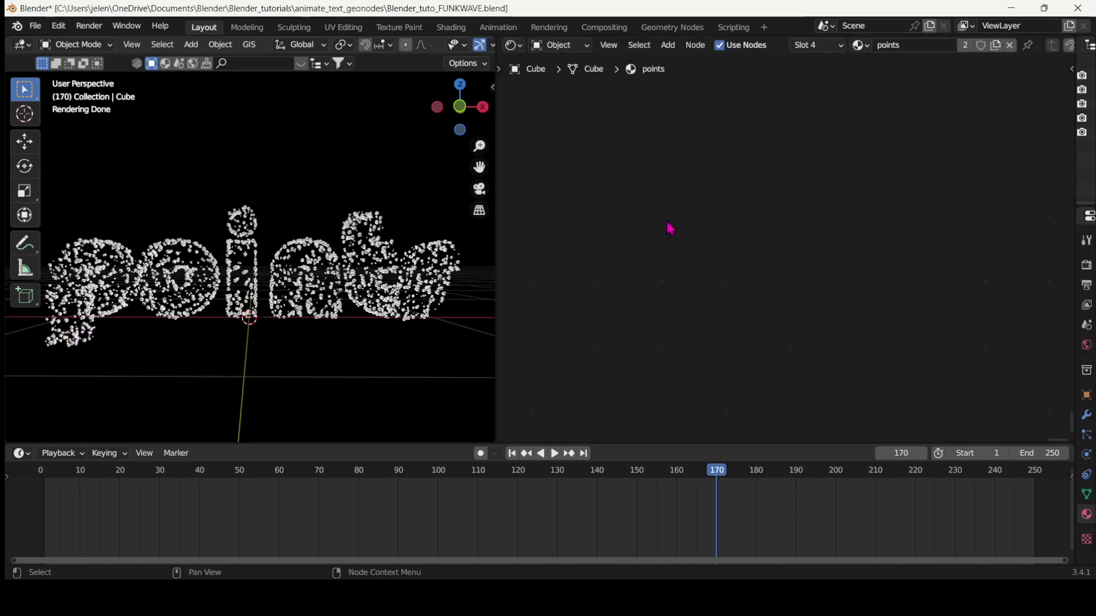
scroll(670, 229, down, 5)
scroll(845, 325, up, 3)
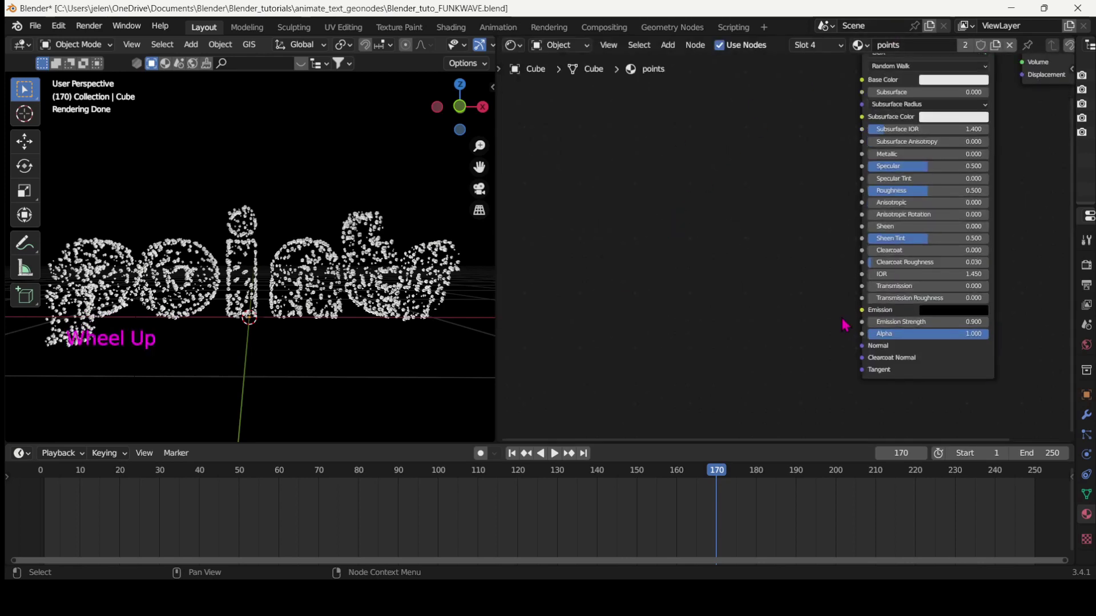
scroll(845, 326, up, 1)
scroll(845, 325, up, 1)
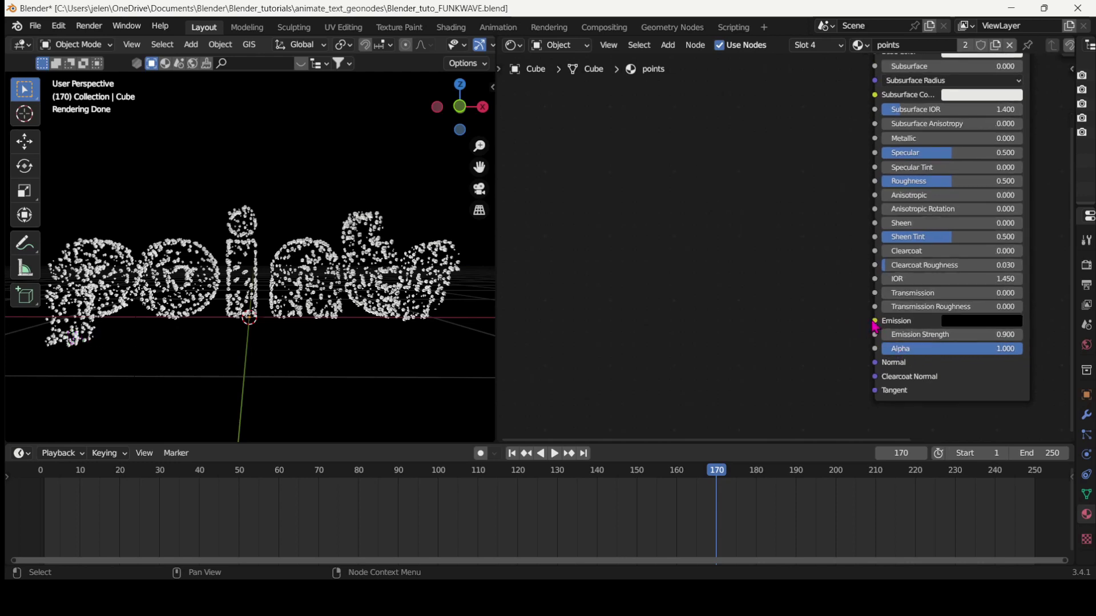
drag(876, 322, 772, 263)
text(color)
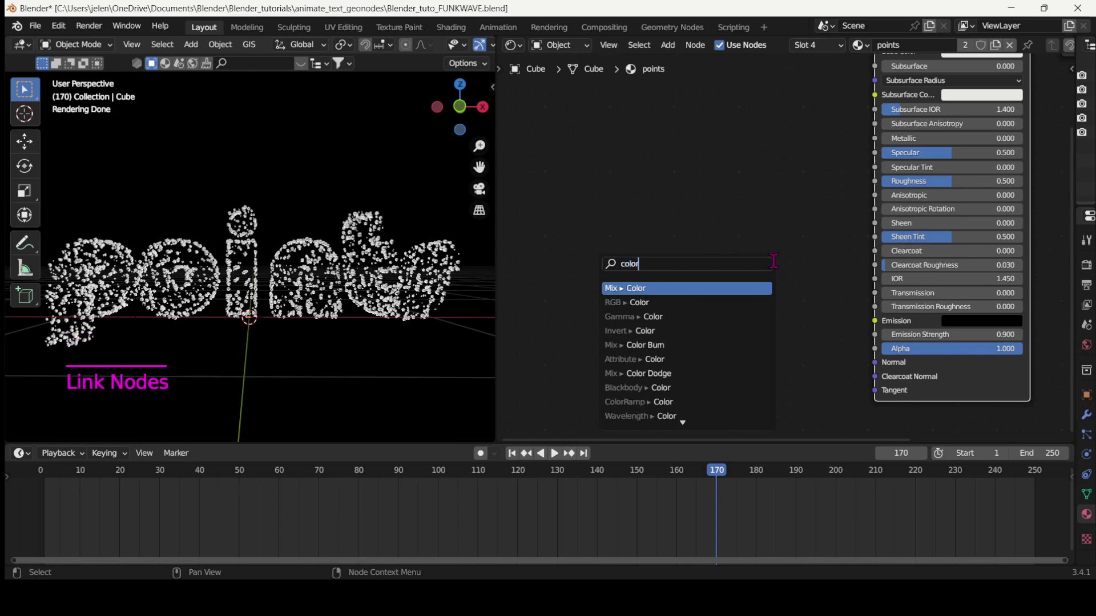
text(ra)
key(Return)
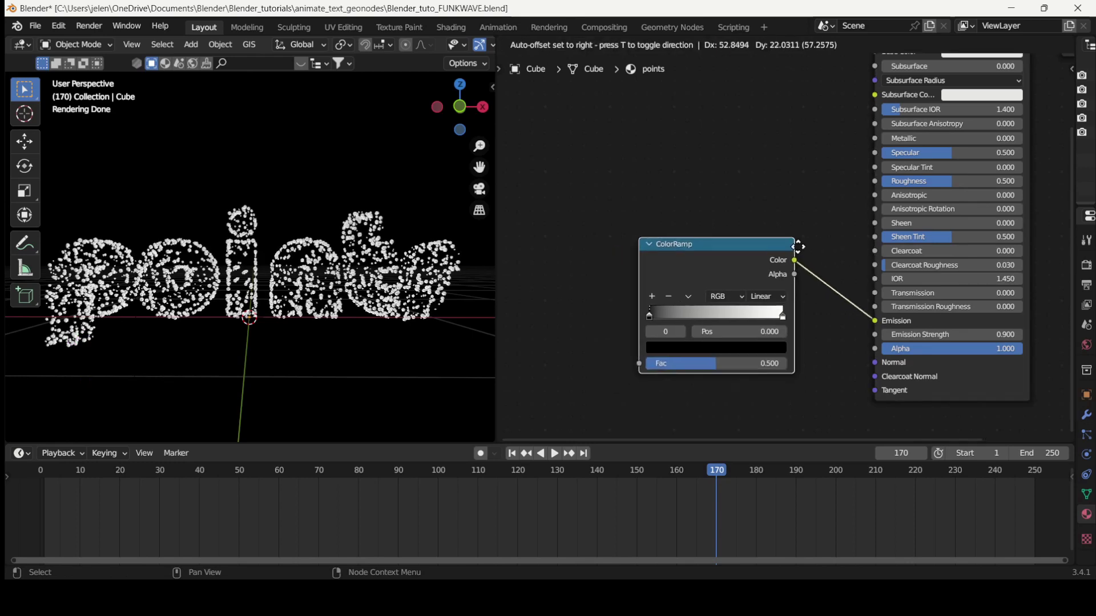
click(795, 244)
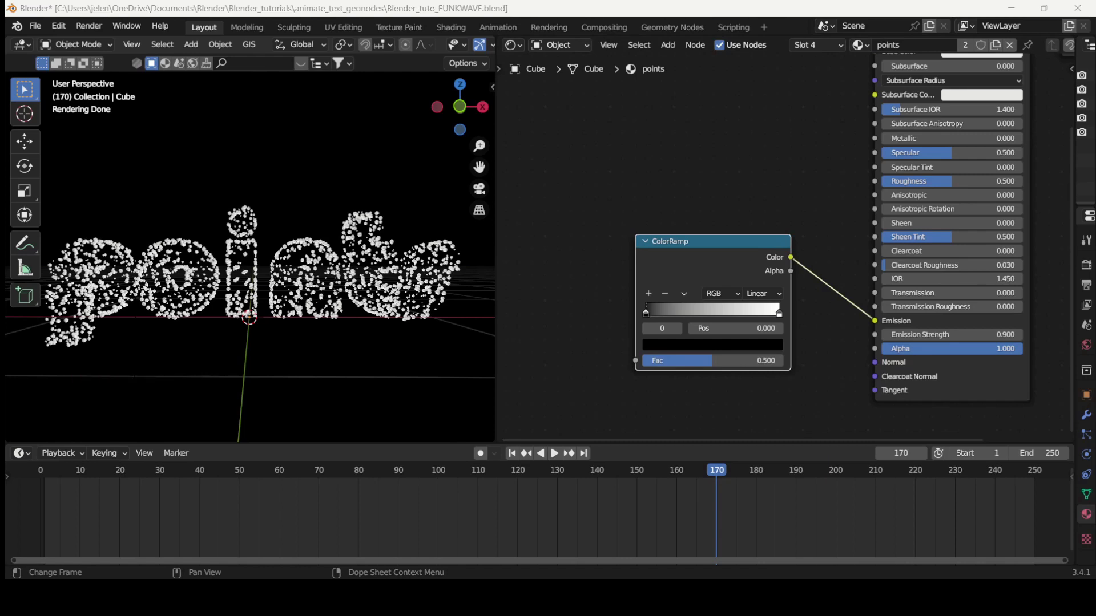
- Add an Image Texture setup with mapping in front of the ColorRamp and feed the Mapping vector from Object coordinates
click(714, 242)
key(ctrl+t)
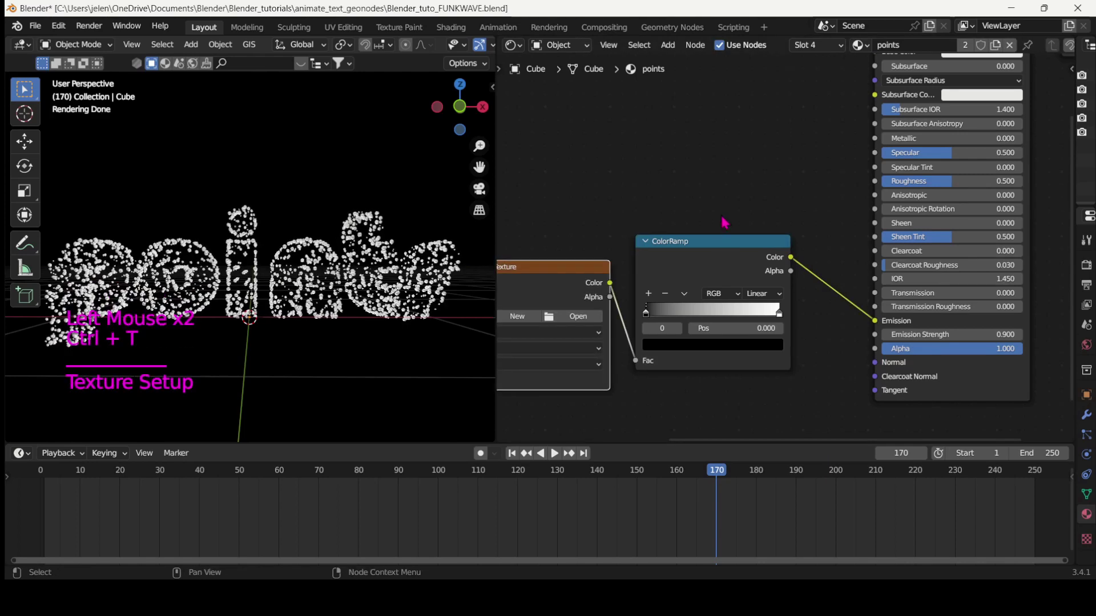
middle_drag(697, 183, 1024, 76)
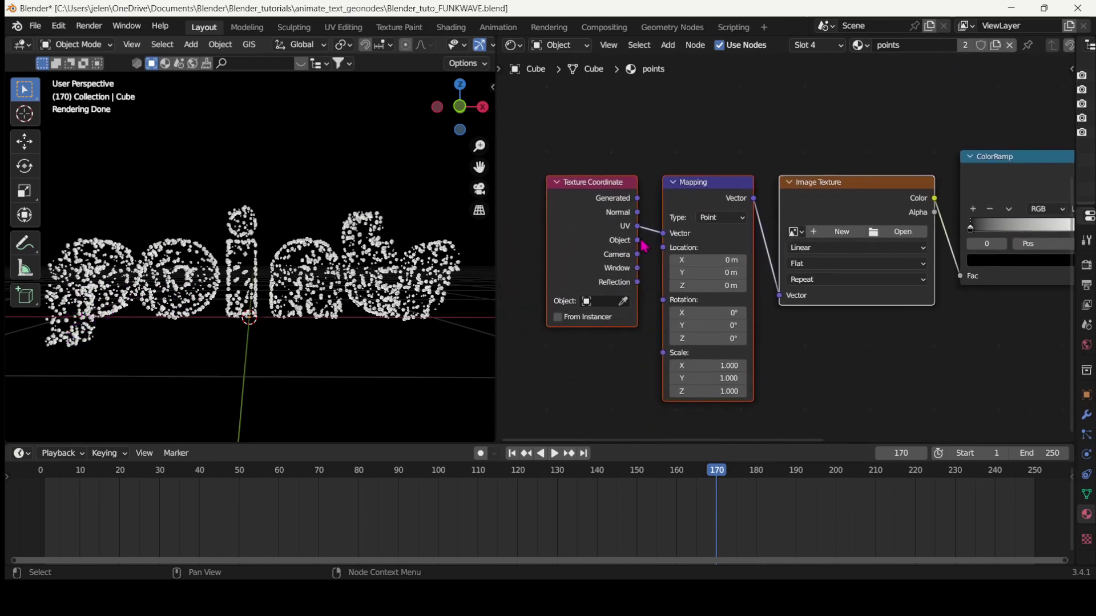
drag(637, 240, 668, 234)
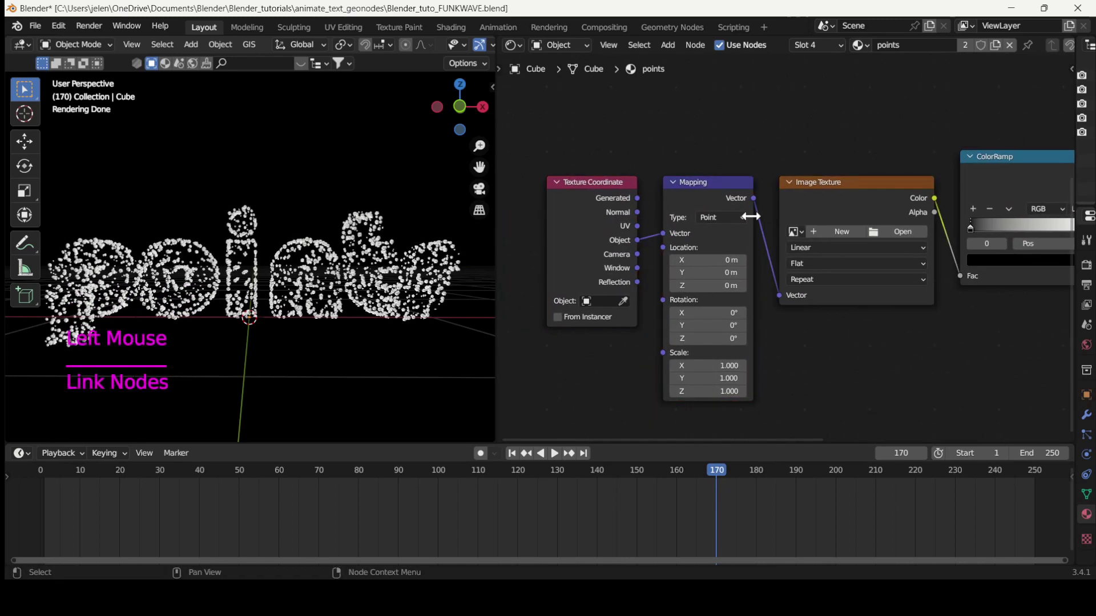
- Switch the Image Texture node to a Voronoi Texture and set its dimensions to 4D
click(827, 194)
key(shift+s)
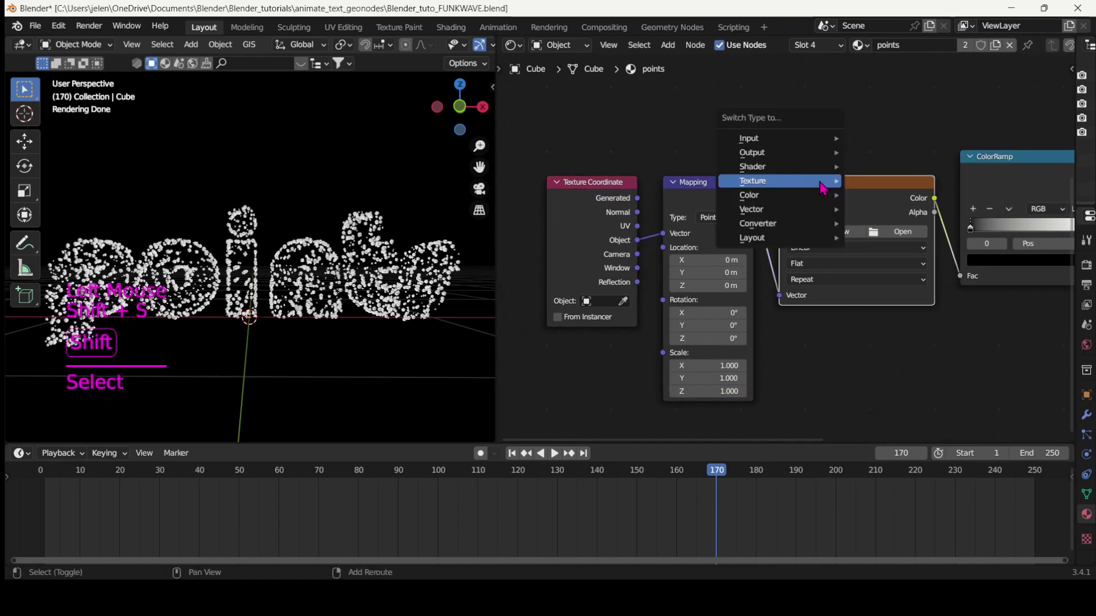
mouse_move(846, 190)
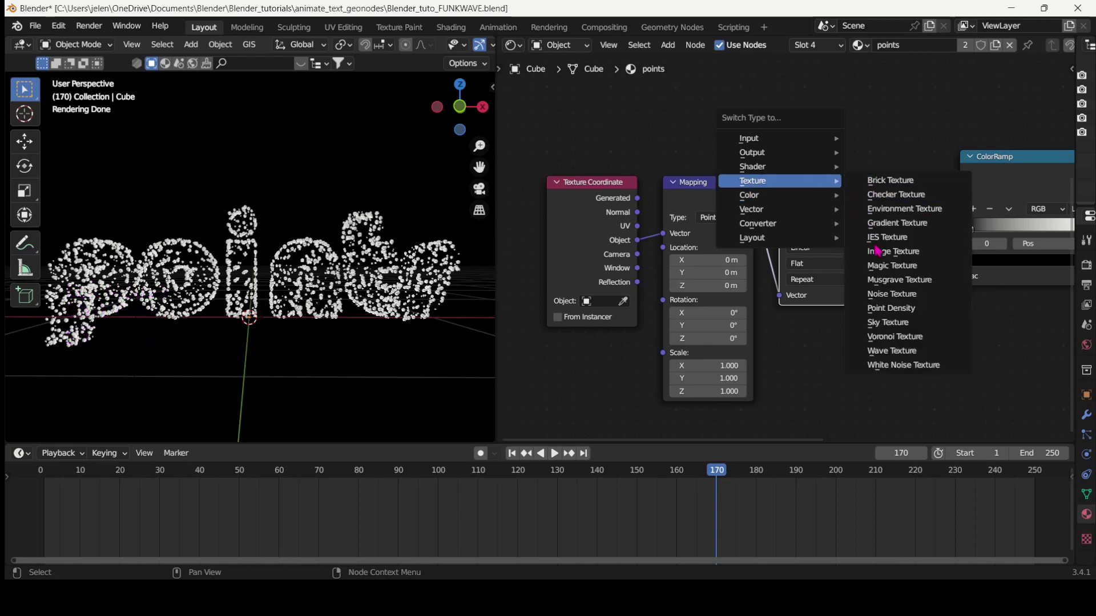
click(930, 337)
middle_drag(932, 341, 960, 336)
click(854, 243)
click(833, 297)
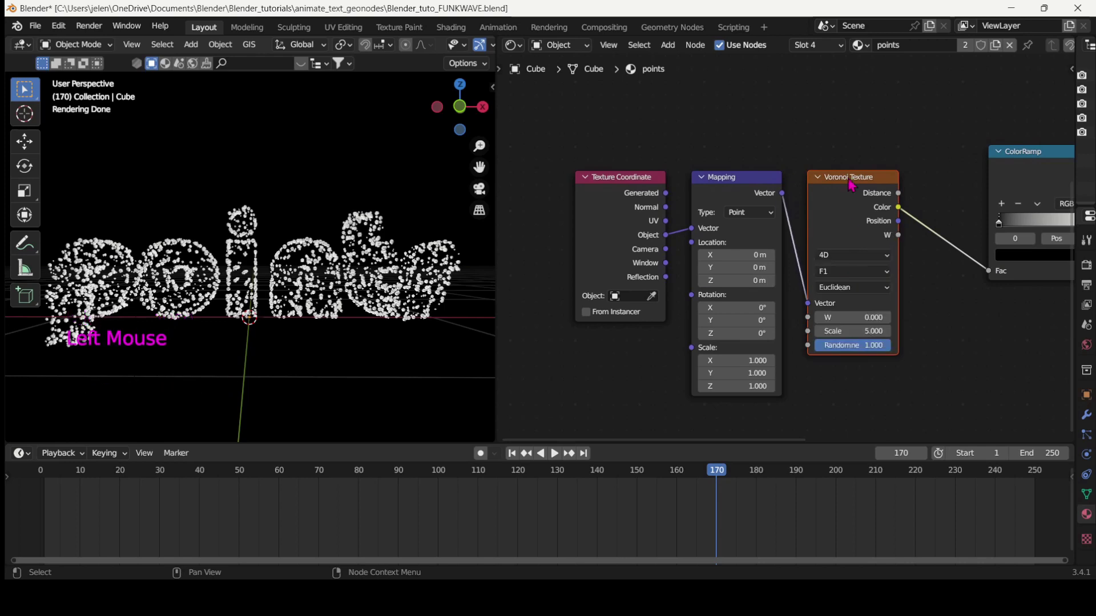
drag(828, 248, 862, 237)
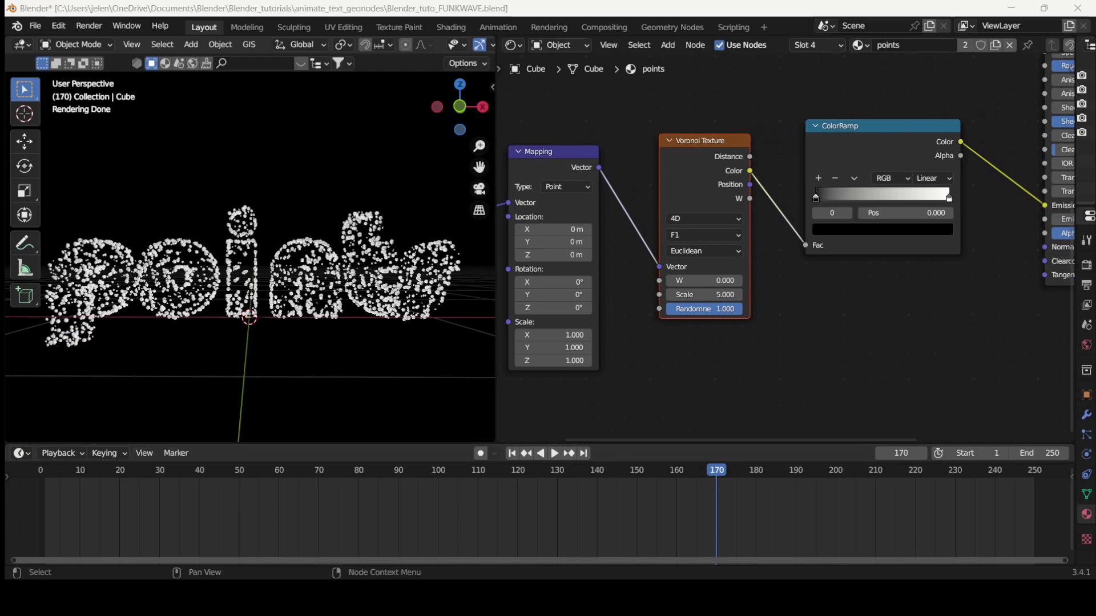
- Feed the Voronoi Texture's W input from a new Value node driven by #frame/360 and test the playback
click(659, 287)
drag(660, 283, 654, 297)
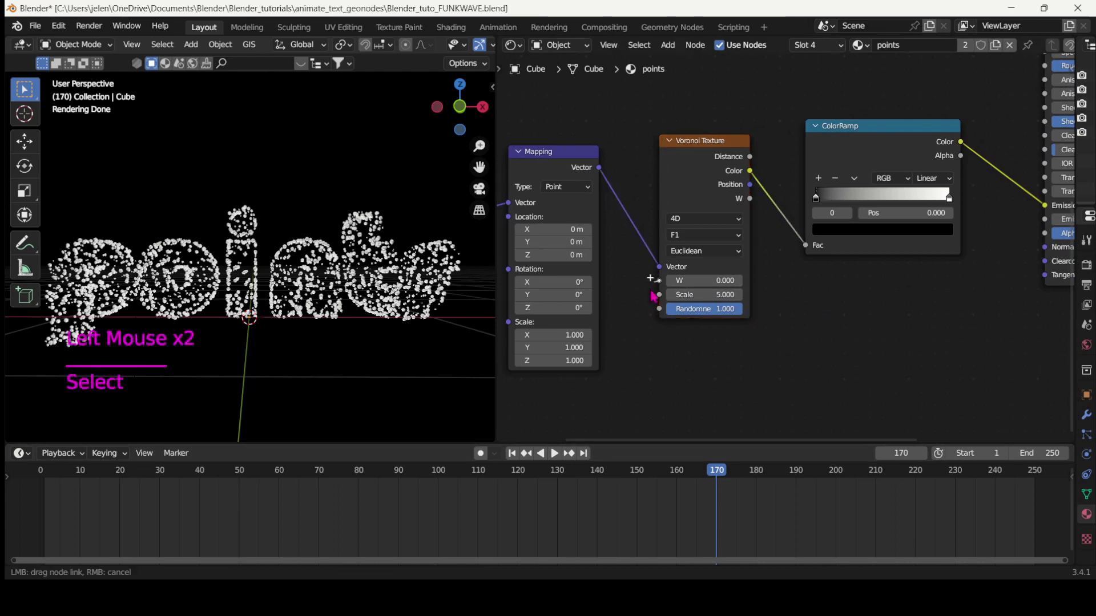
drag(626, 358, 627, 358)
text(value)
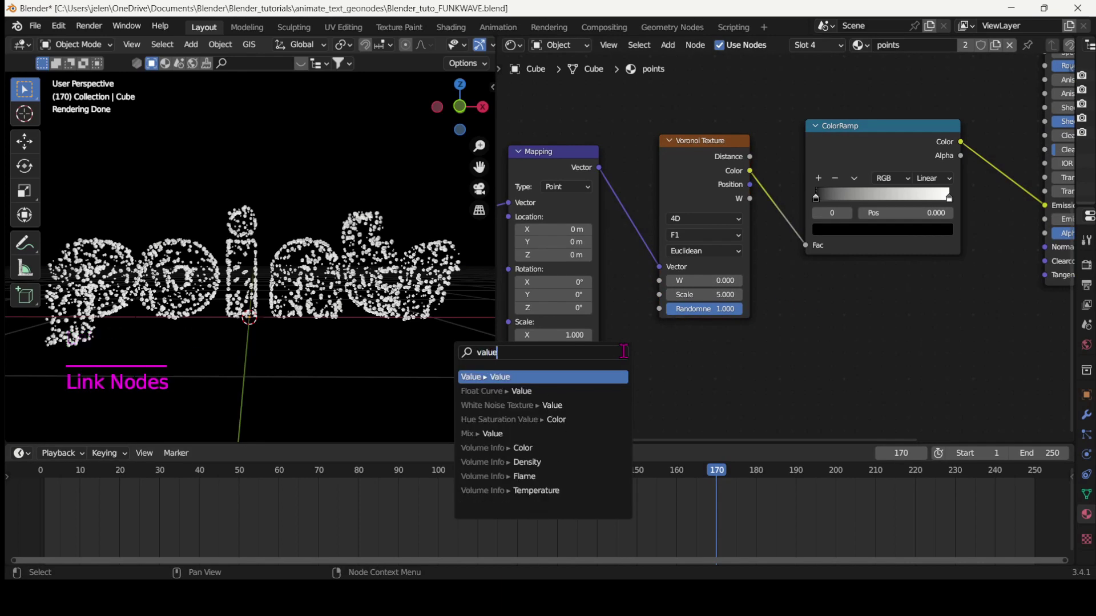
key(Return)
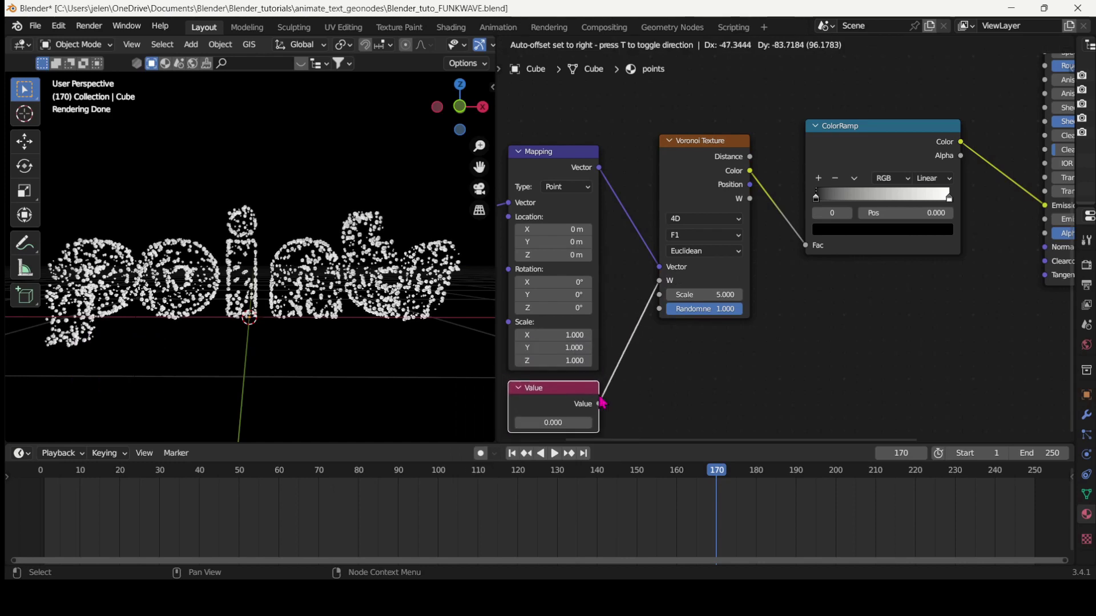
click(598, 393)
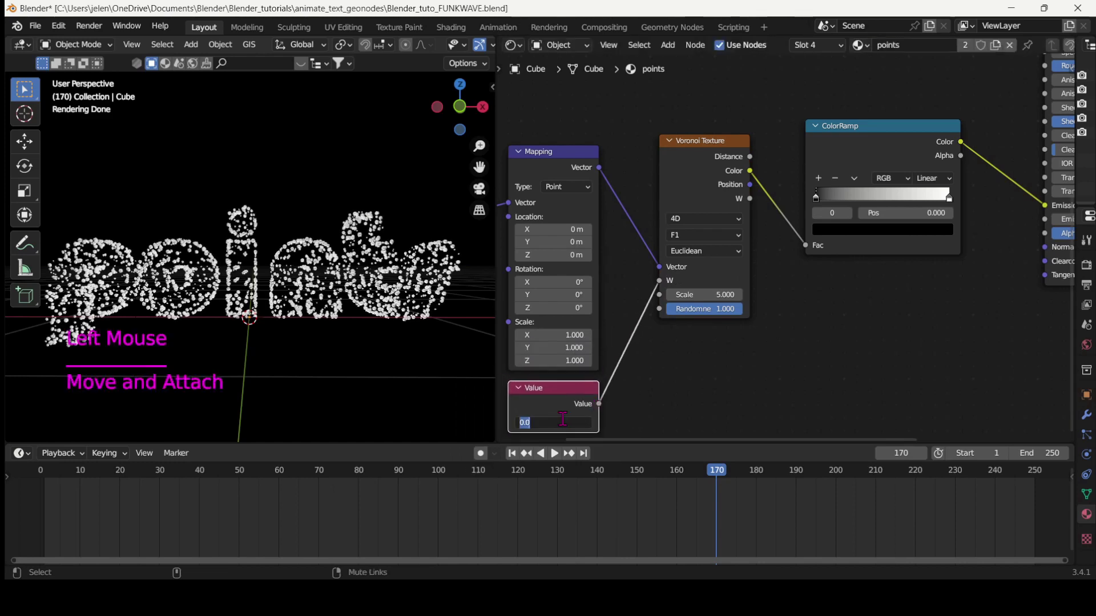
text(#g)
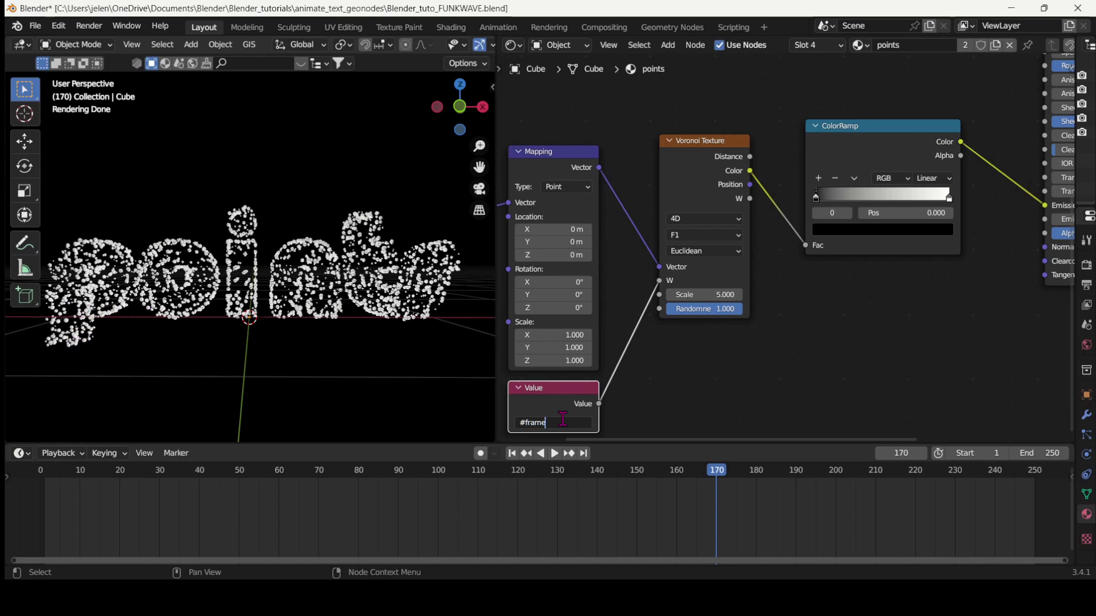
text(/360)
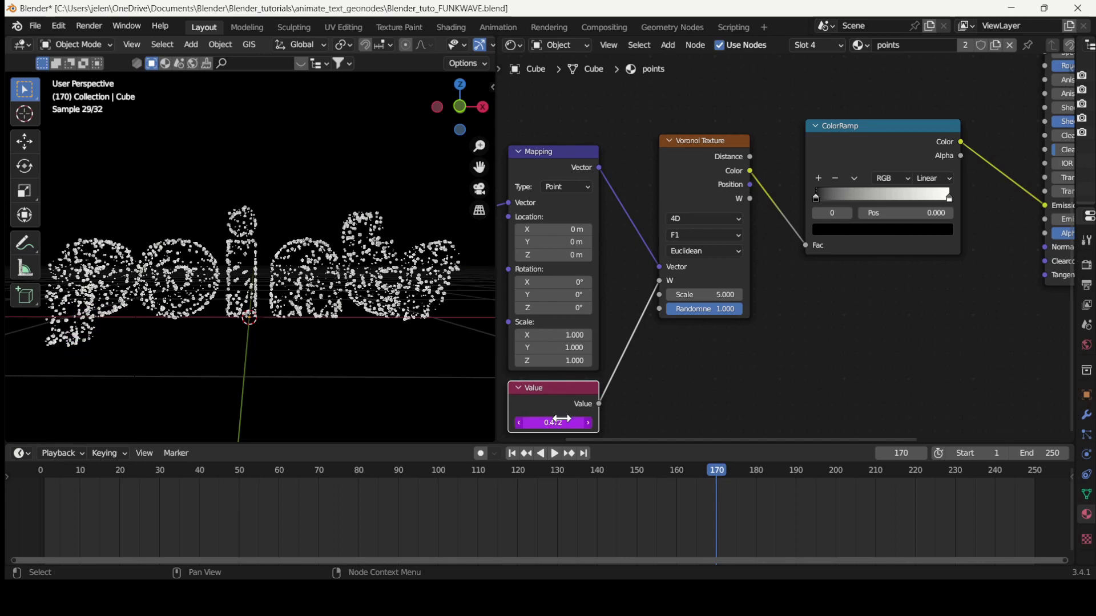
key(Return)
key(space)
key(space)
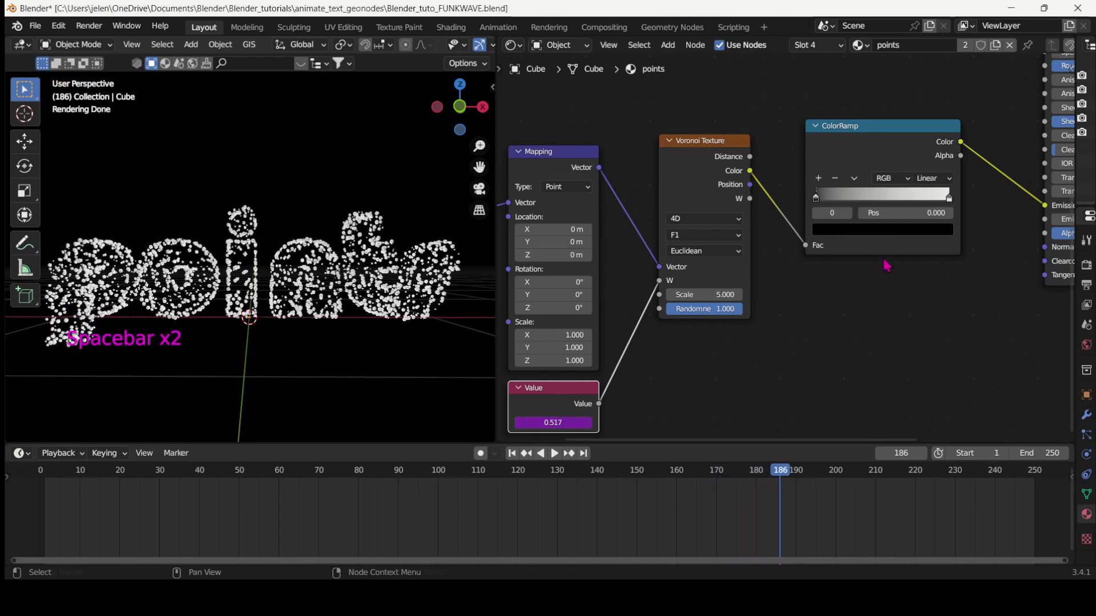
- Color the ColorRamp's first stop yellow and set the ramp's interpolation to HSL with Far
click(820, 202)
click(826, 230)
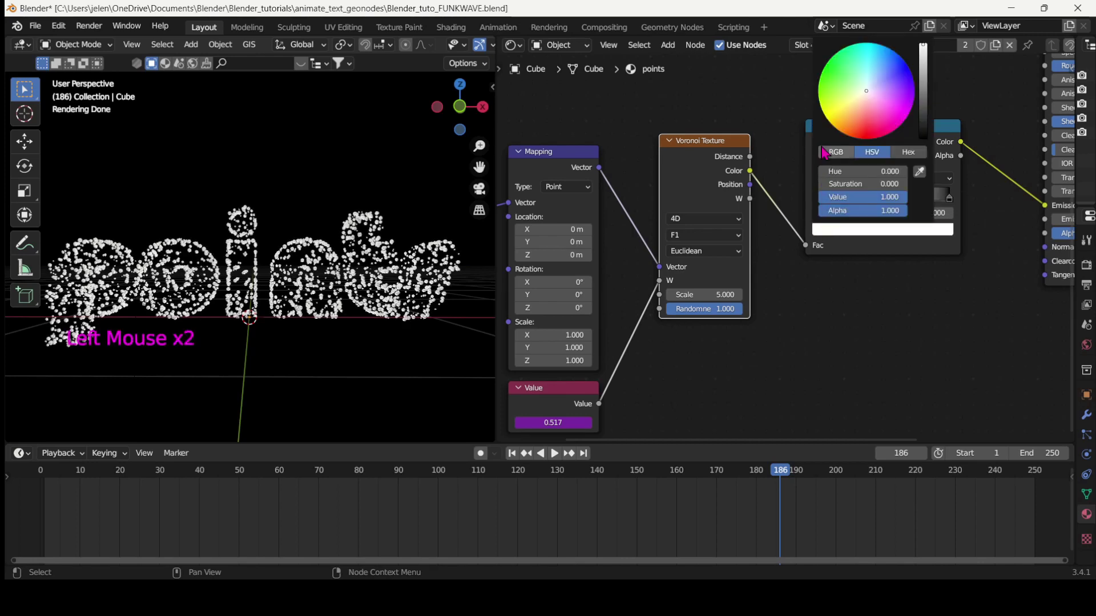
click(868, 112)
click(835, 127)
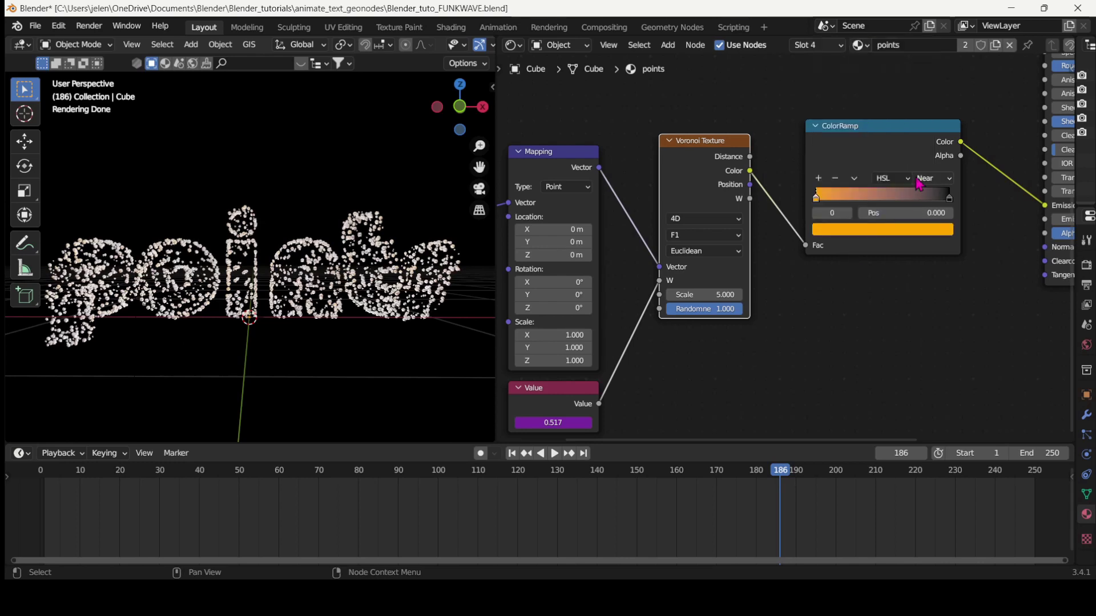
click(919, 184)
click(924, 206)
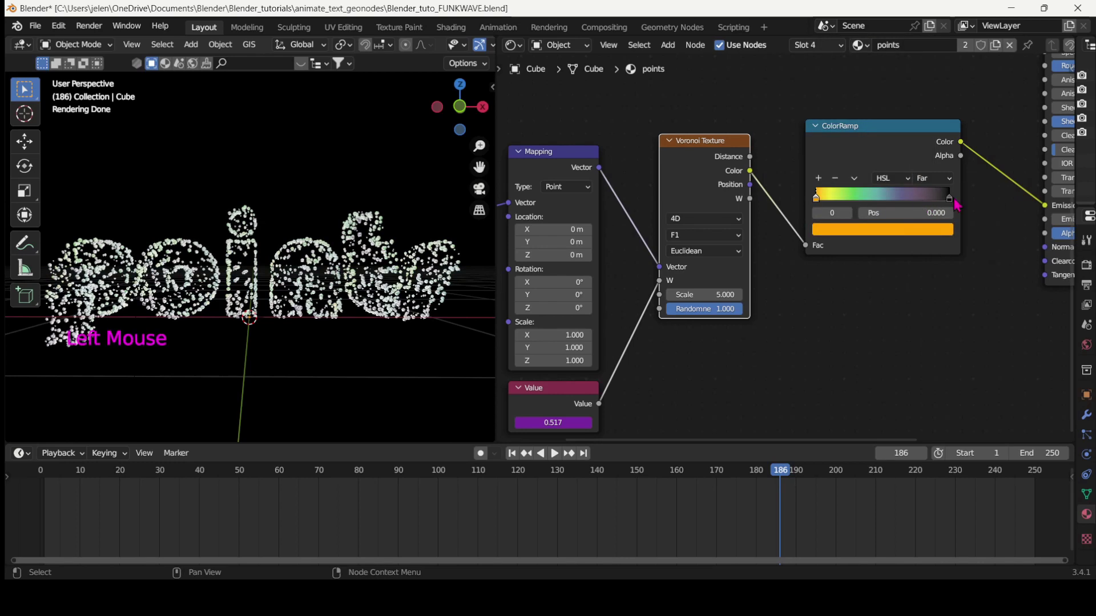
click(825, 231)
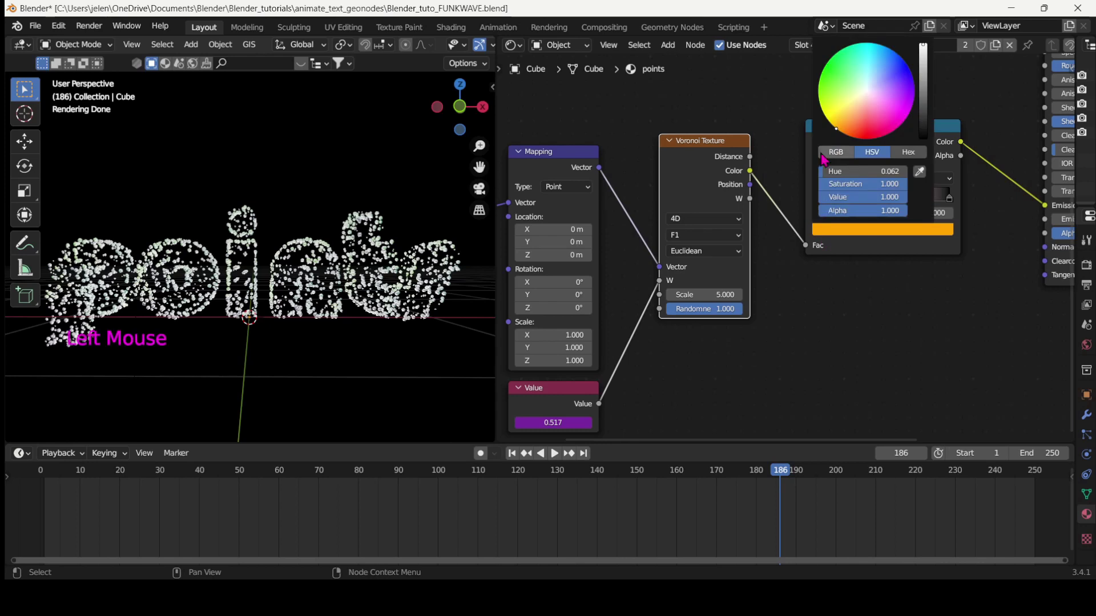
drag(839, 124, 827, 120)
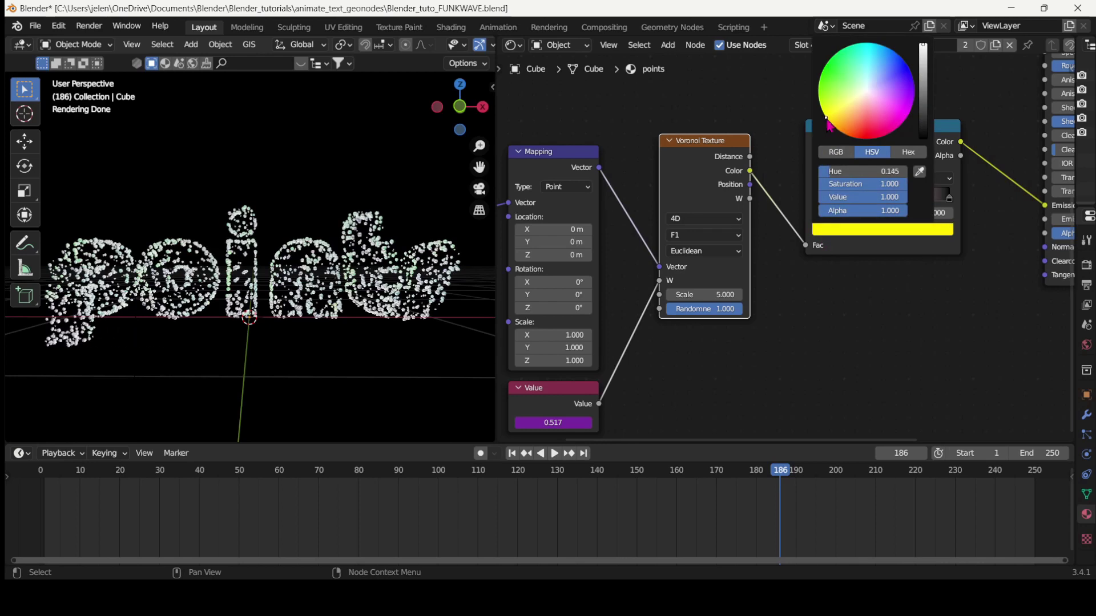
- Color the ColorRamp's last stop, at position 1.000, a saturated yellow-orange so the ramp runs through the full spectrum
click(936, 201)
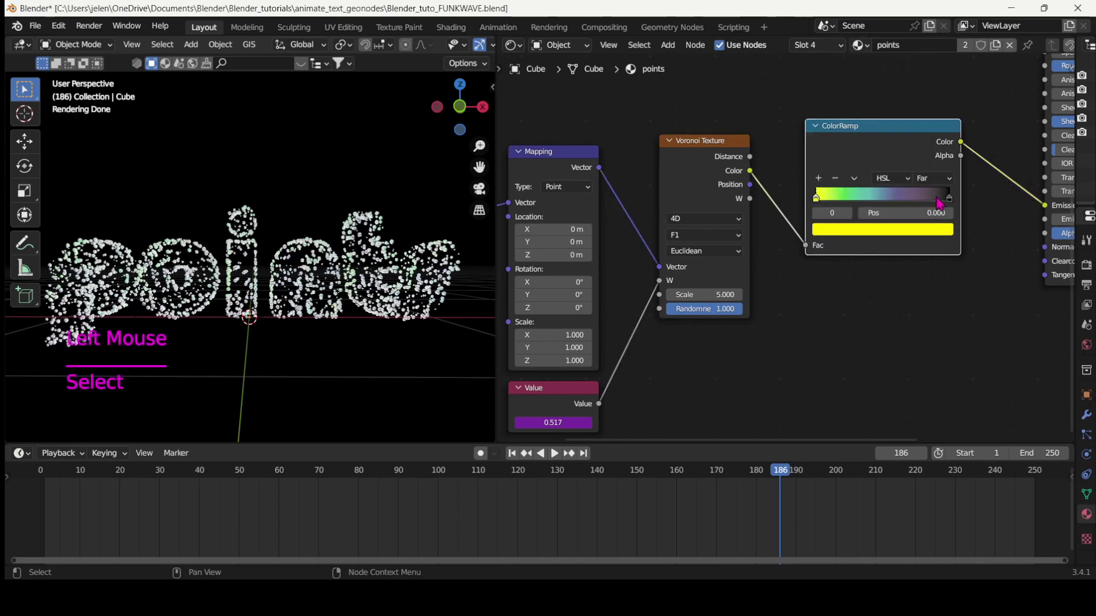
click(950, 200)
click(944, 178)
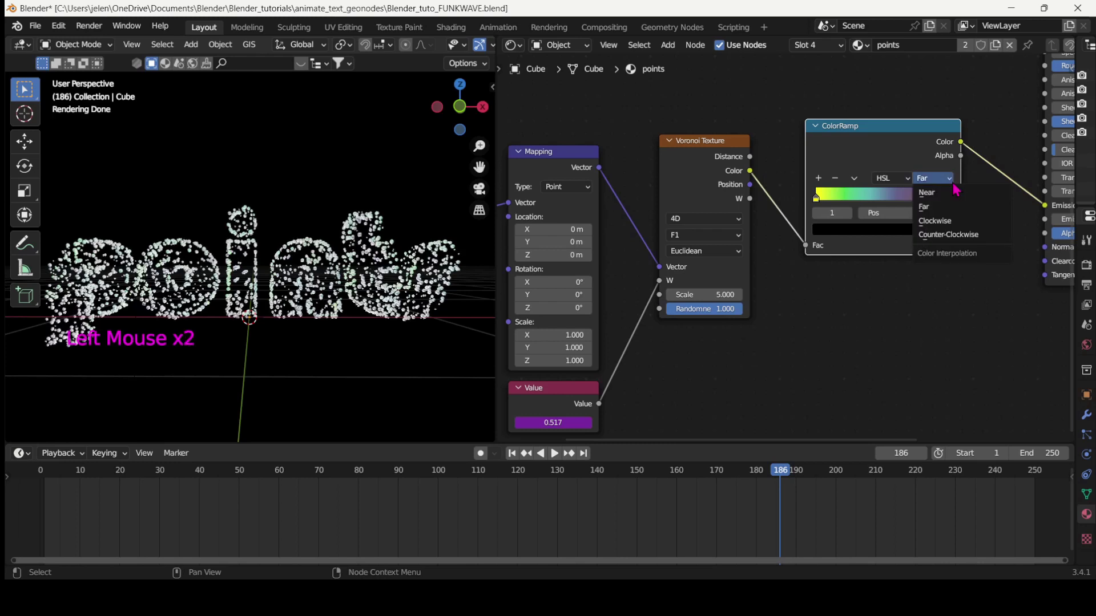
click(946, 203)
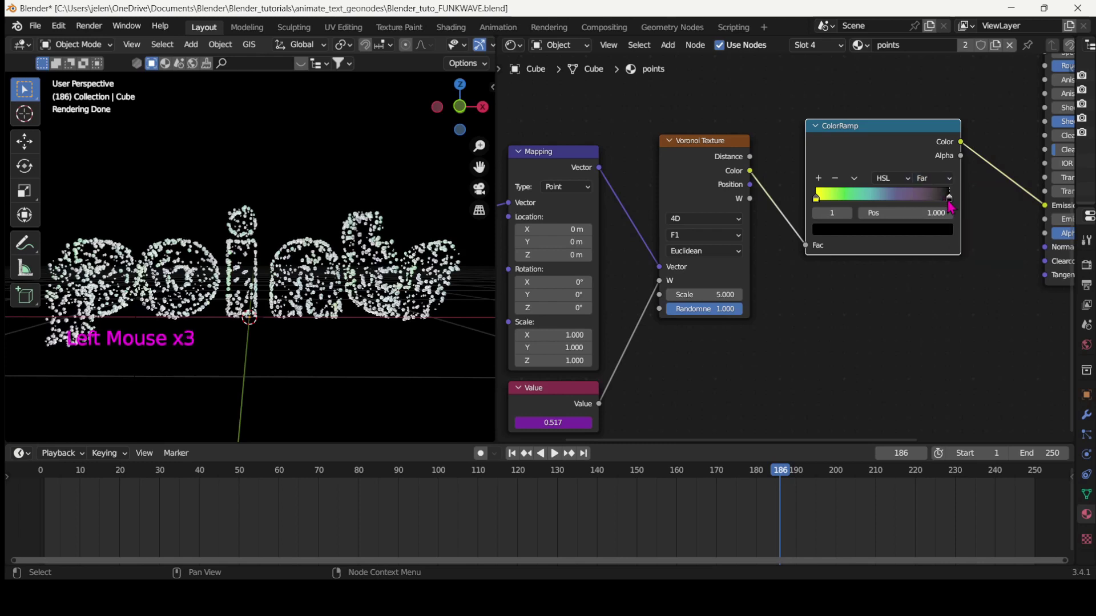
click(946, 230)
drag(923, 134, 923, 43)
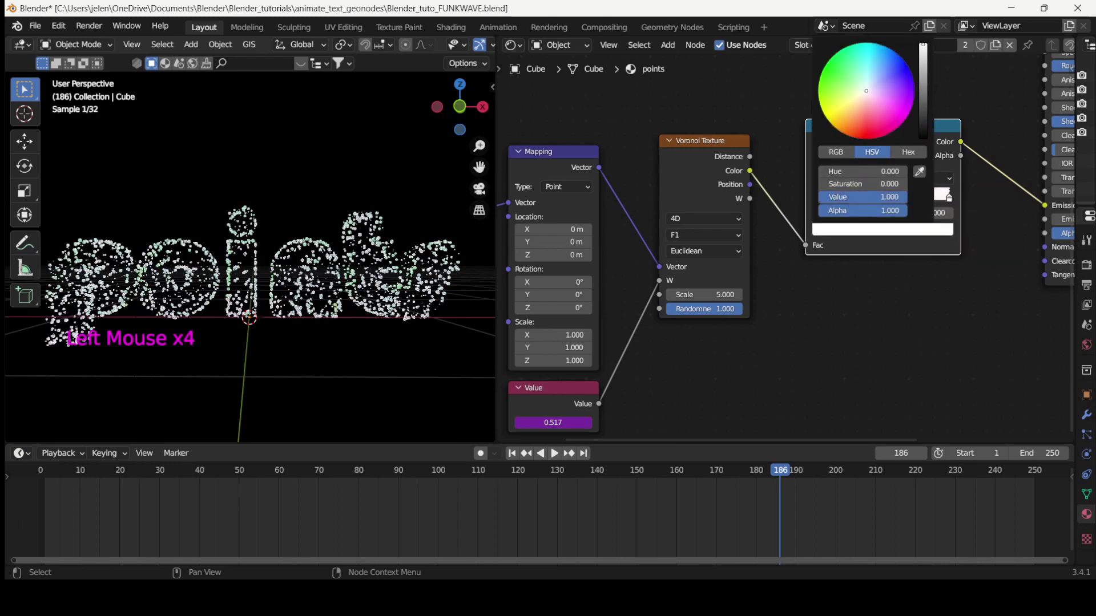
click(893, 114)
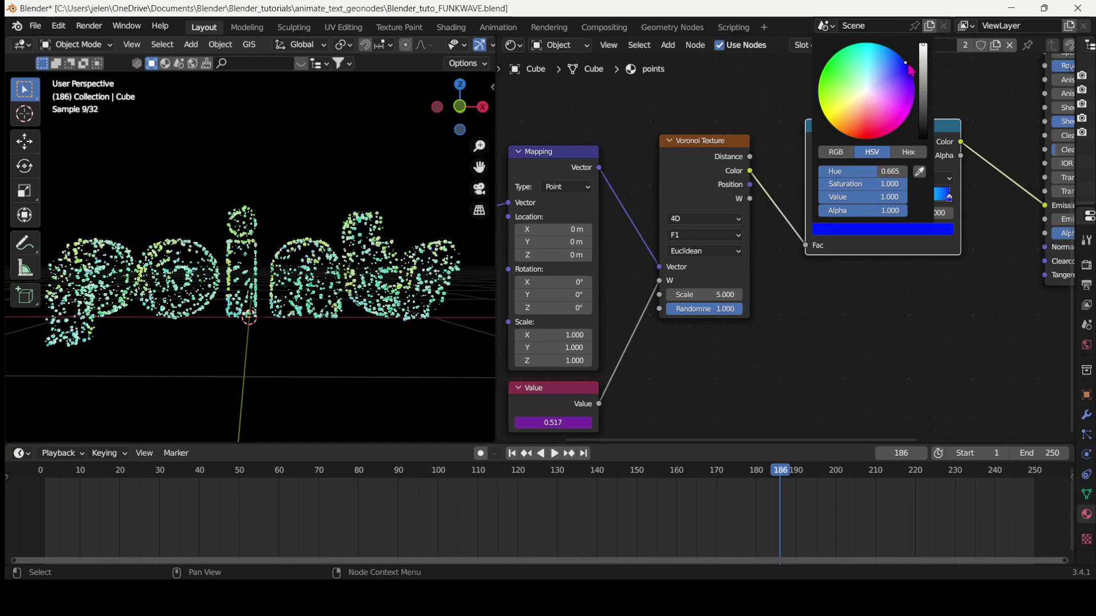
click(948, 200)
click(938, 229)
drag(896, 107, 835, 128)
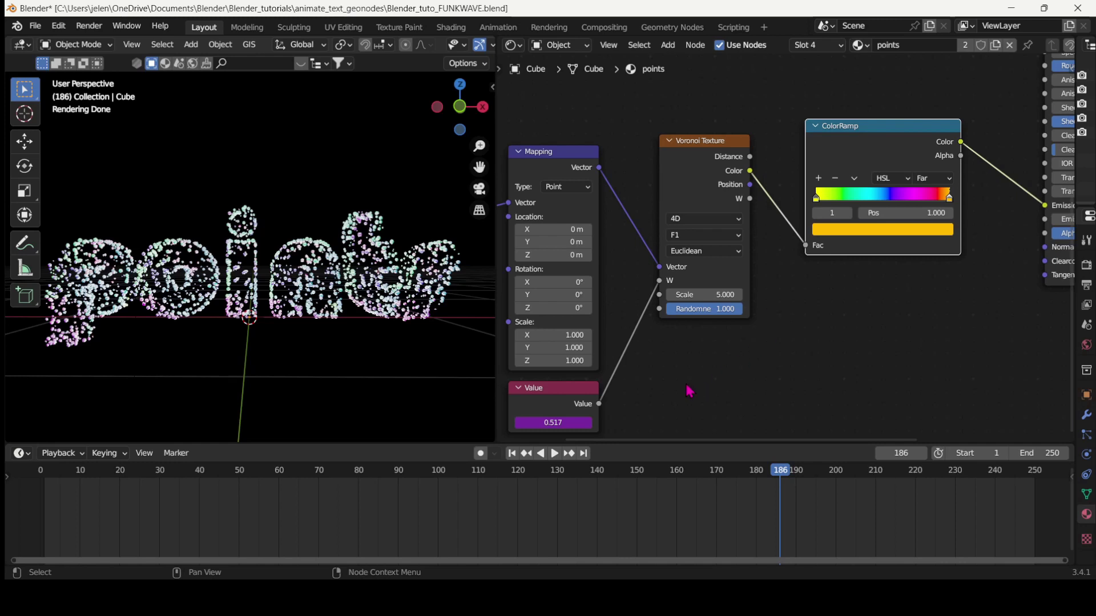
- Set the Voronoi Texture's scale to 10.2 during playback and inspect the colored points up close in a larger viewport
key(space)
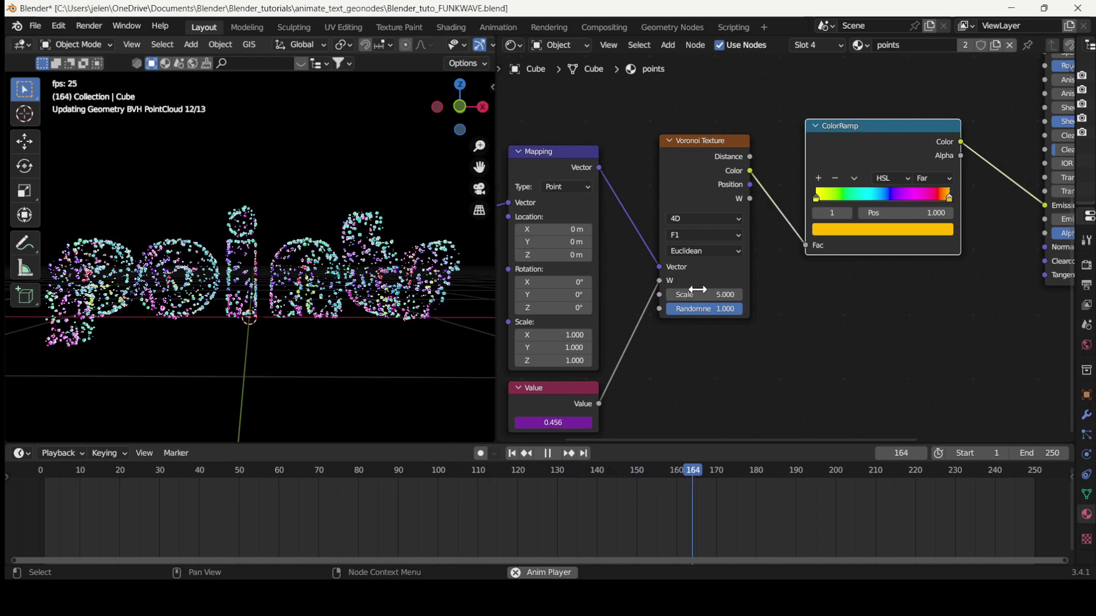
drag(692, 294, 794, 294)
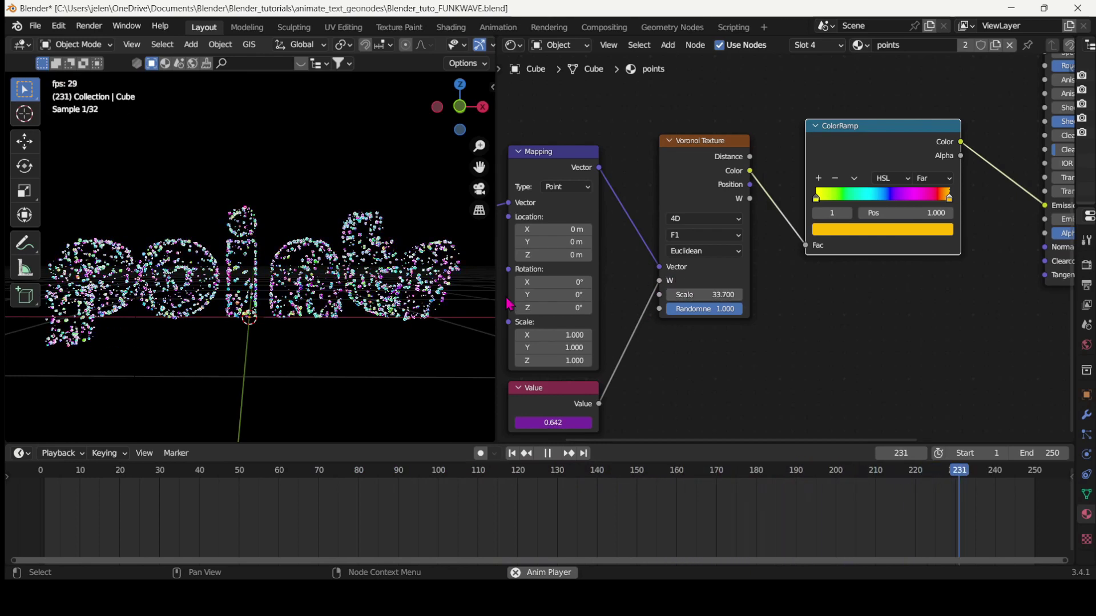
drag(496, 300, 690, 286)
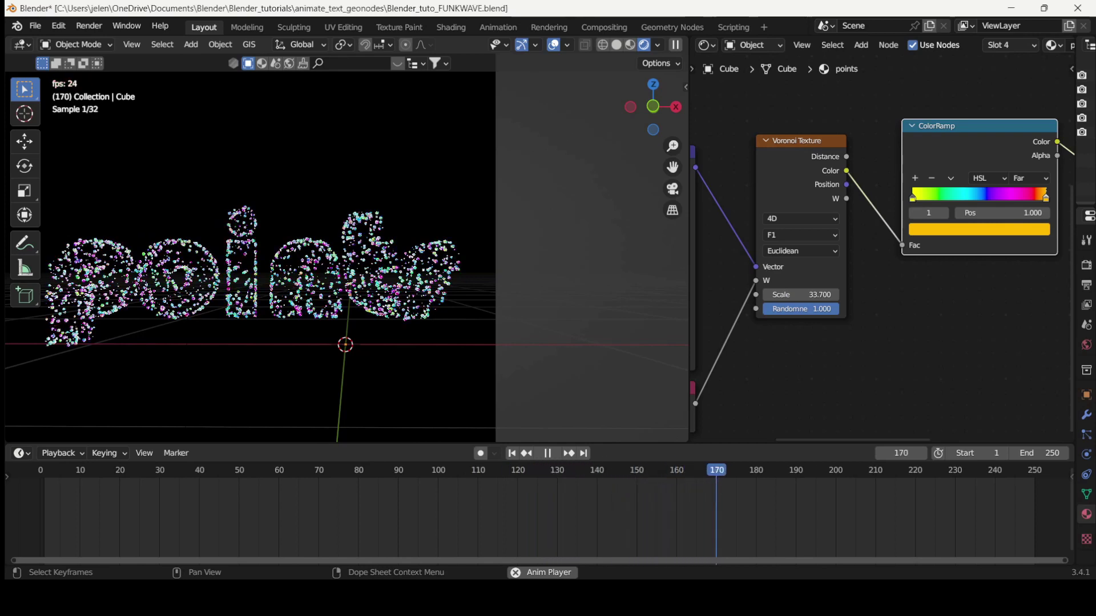
drag(816, 294, 770, 295)
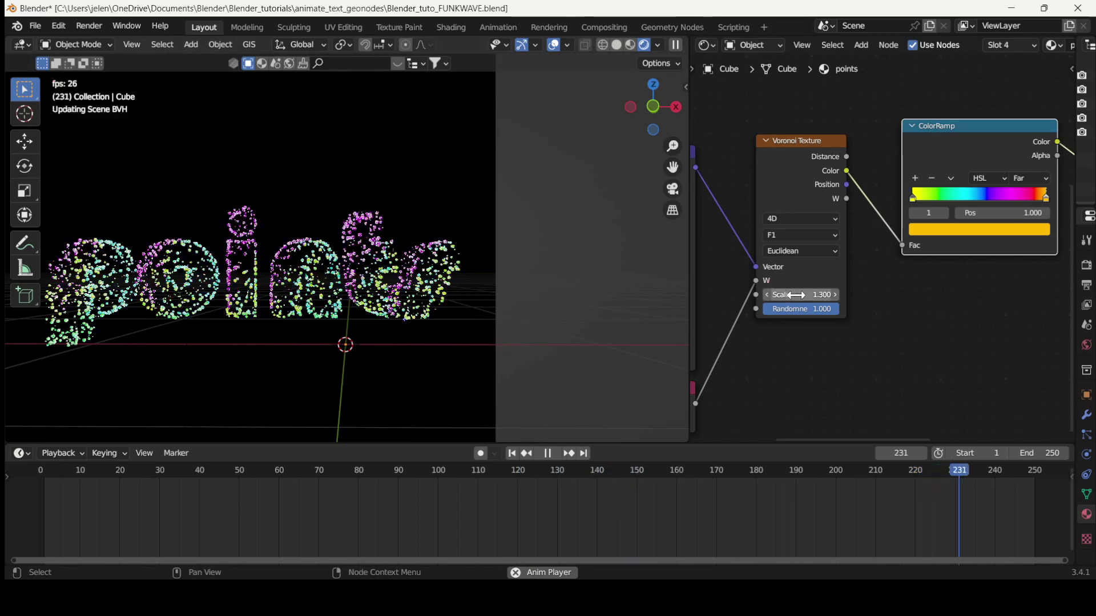
mouse_move(796, 295)
mouse_down()
mouse_move(825, 295)
mouse_move(802, 295)
mouse_up()
scroll(239, 298, up, 1)
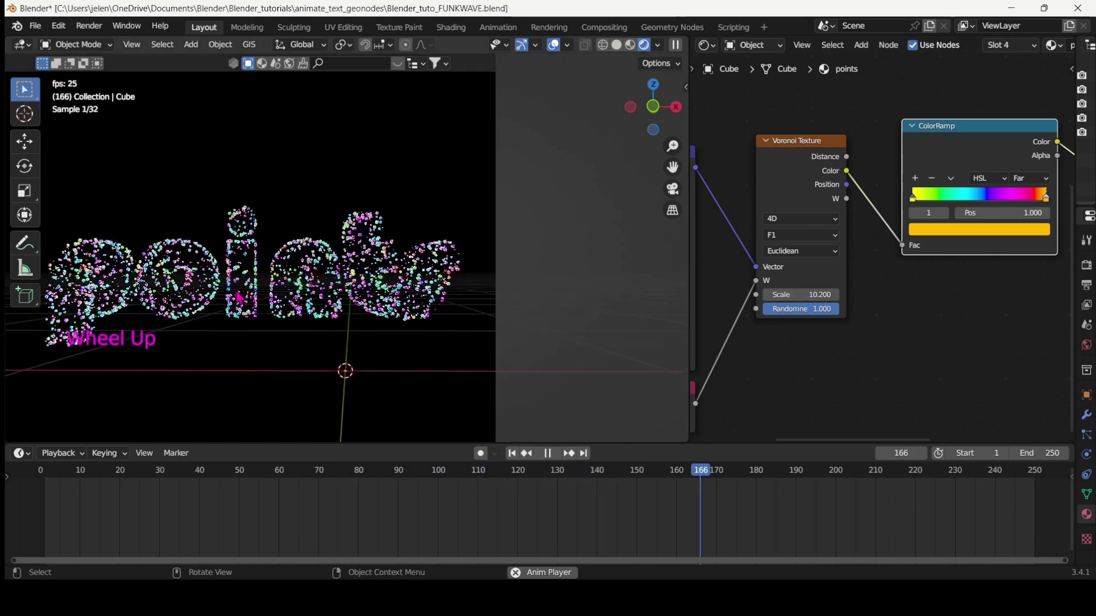
scroll(238, 298, up, 5)
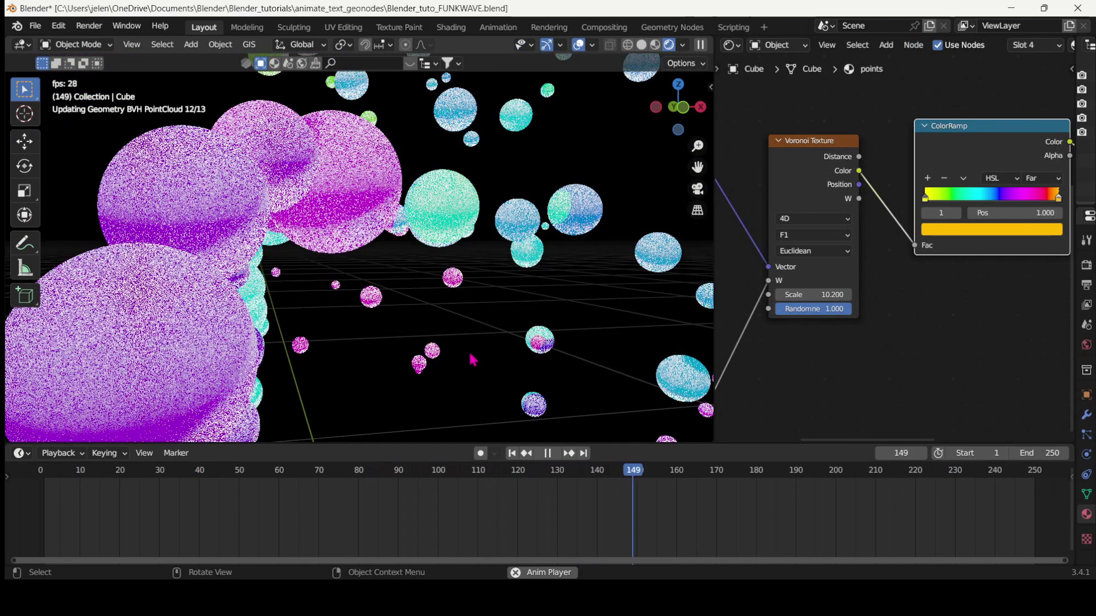
key(space)
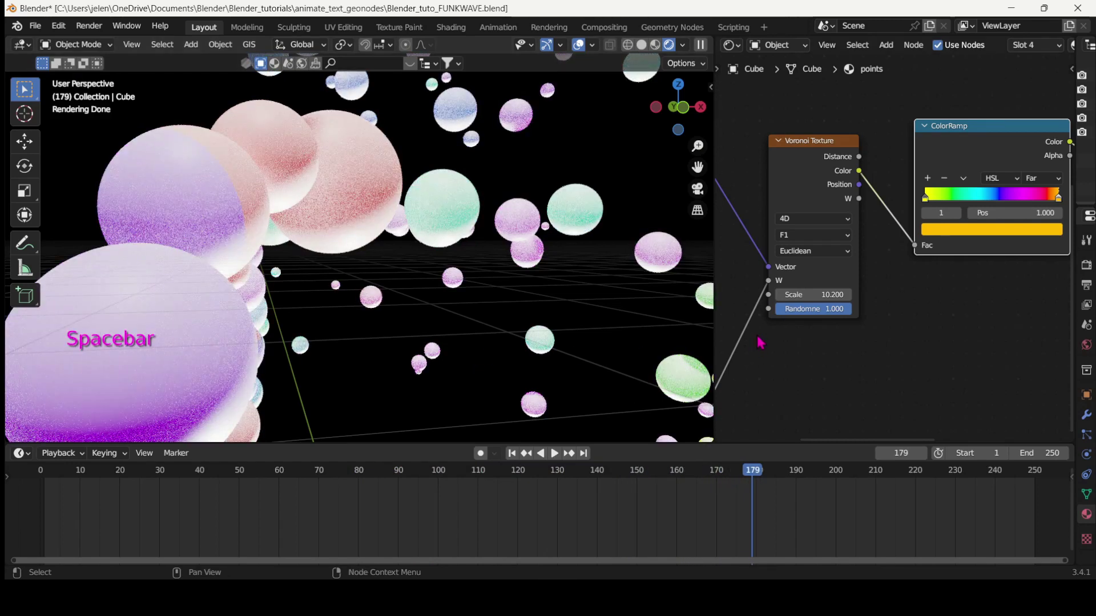
- Widen the shader node area and switch it to the Geometry Node Editor
drag(714, 325, 492, 321)
click(511, 47)
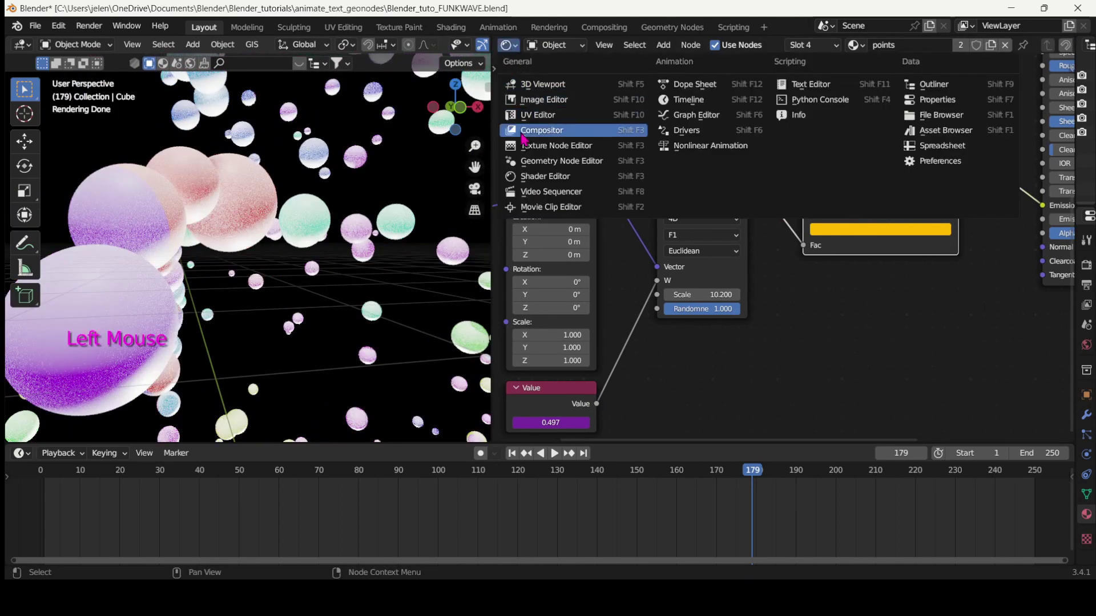
click(529, 166)
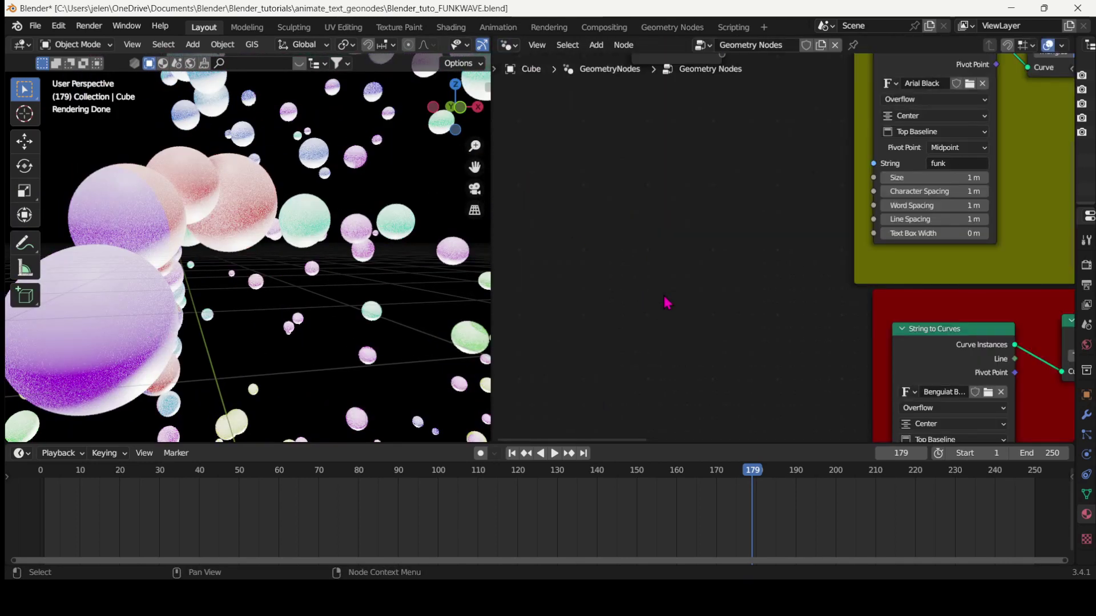
scroll(669, 314, down, 1)
ctrl+middle_drag(702, 334, 489, 157)
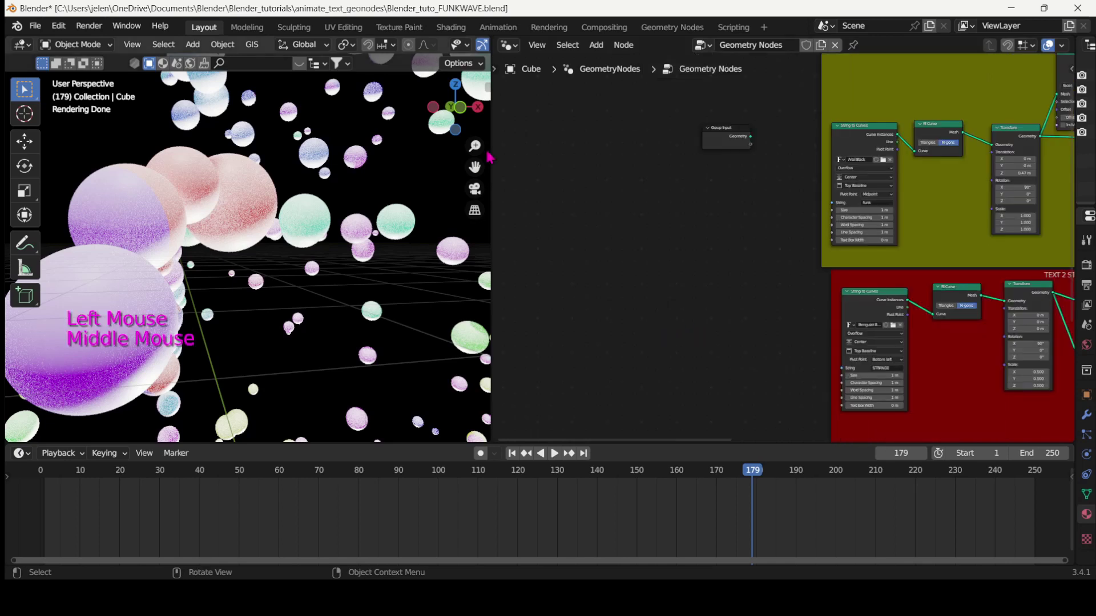
- Return the viewport to solid shading and enlarge the geometry node area in both directions to show all text chains
drag(492, 141, 394, 200)
click(749, 49)
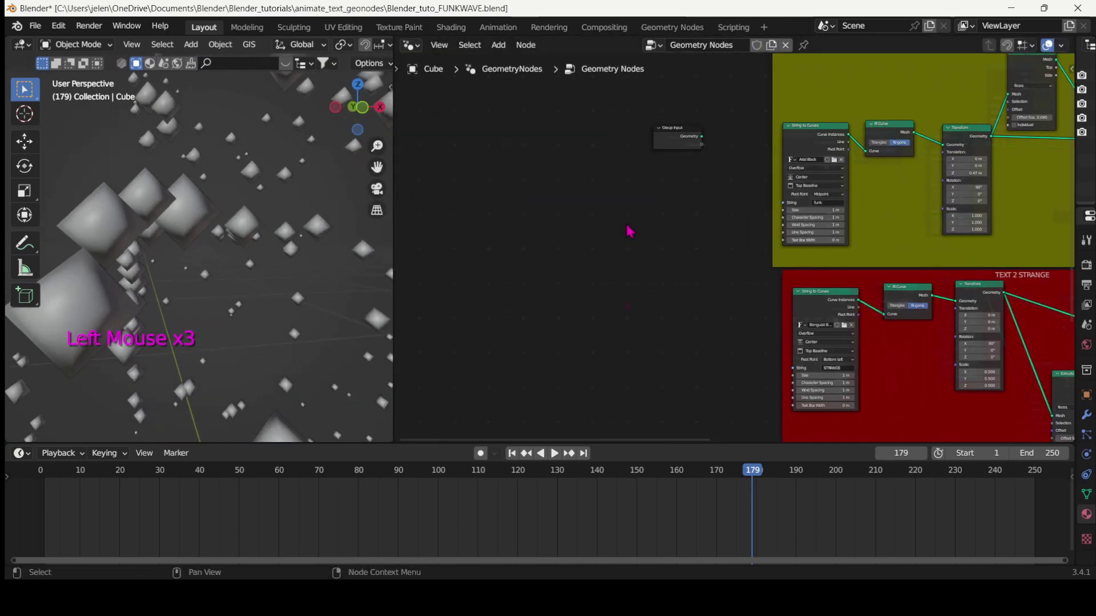
scroll(631, 436, down, 5)
scroll(660, 452, down, 1)
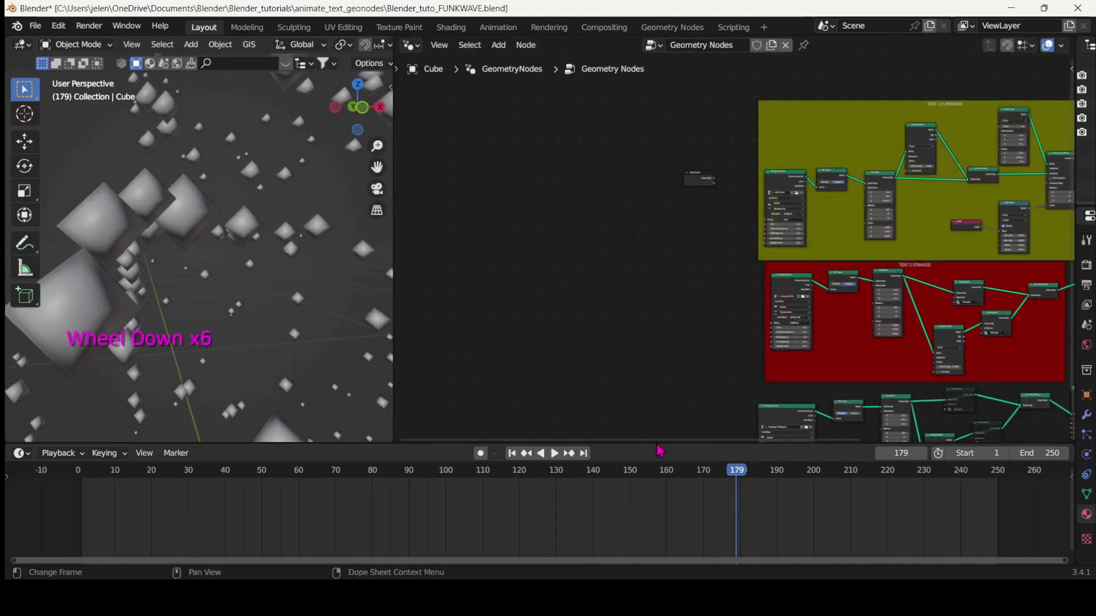
drag(653, 443, 656, 547)
middle_drag(687, 371, 399, 259)
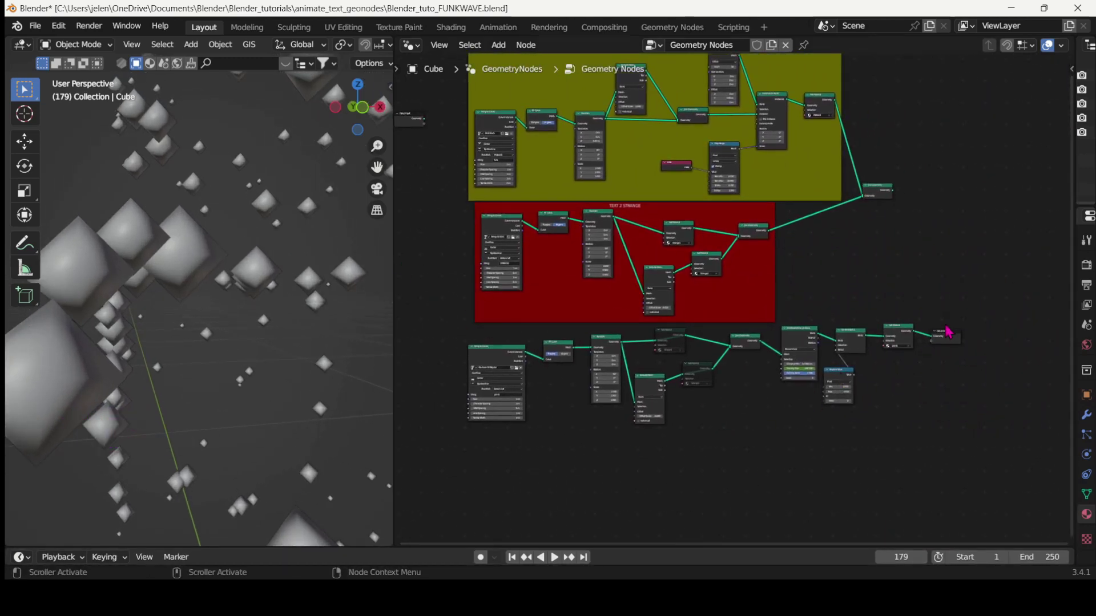
- Move the Group Output node up beside the Join Geometry node that combines the funk and STRANGE chains
drag(948, 330, 989, 153)
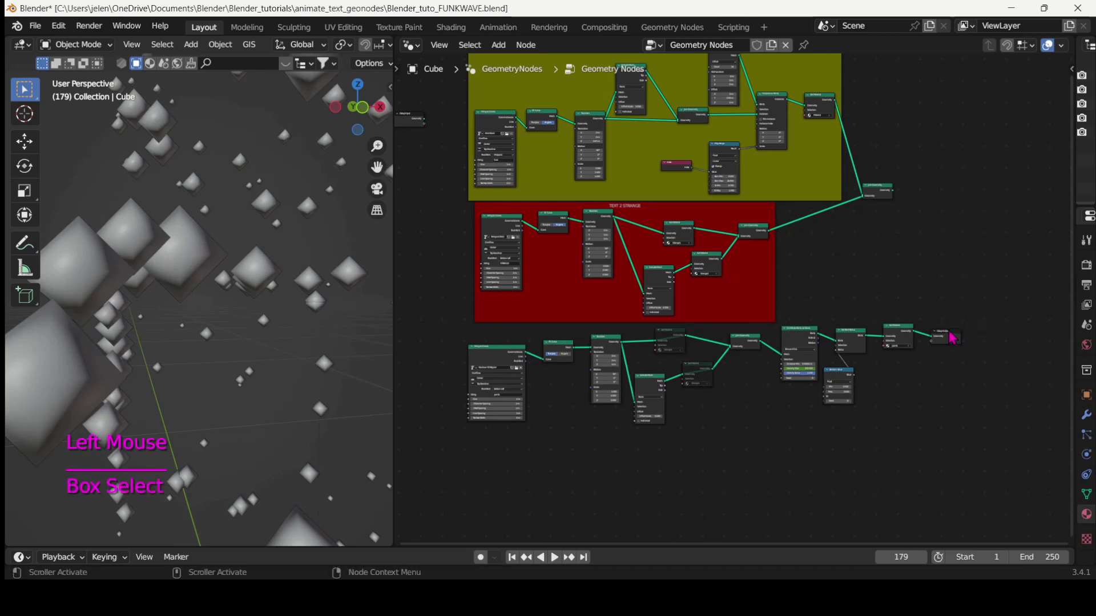
drag(952, 338, 965, 205)
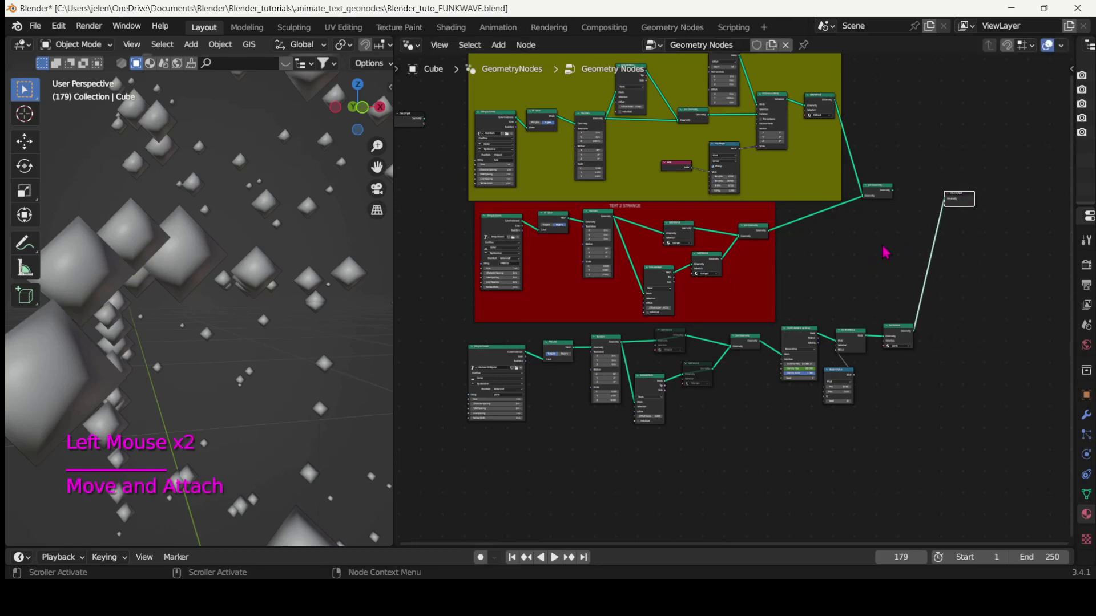
middle_drag(959, 303, 801, 314)
scroll(800, 308, up, 1)
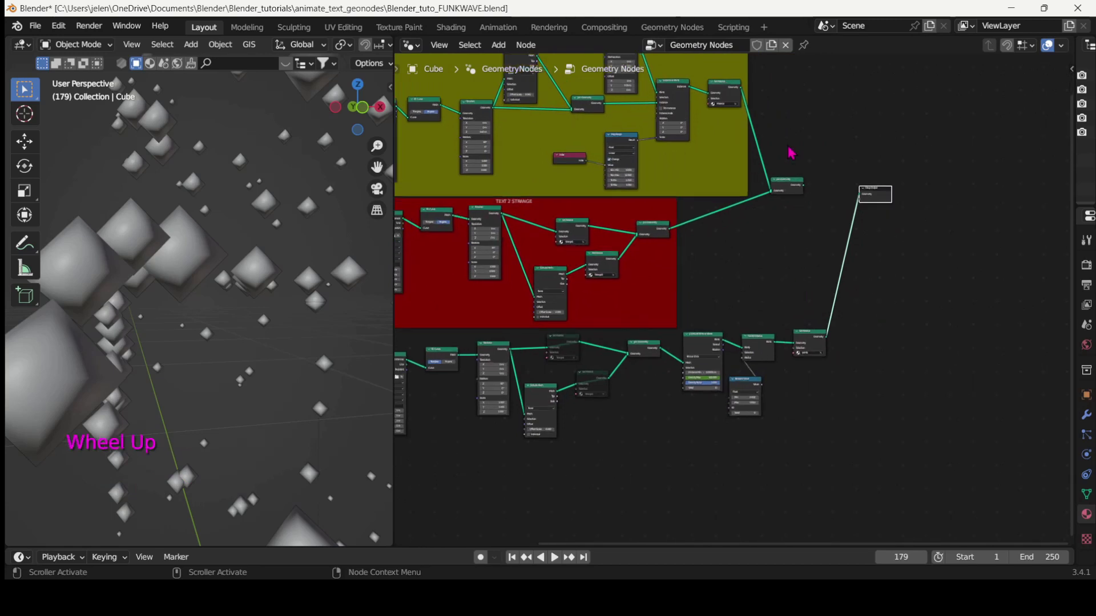
scroll(793, 181, up, 3)
click(799, 181)
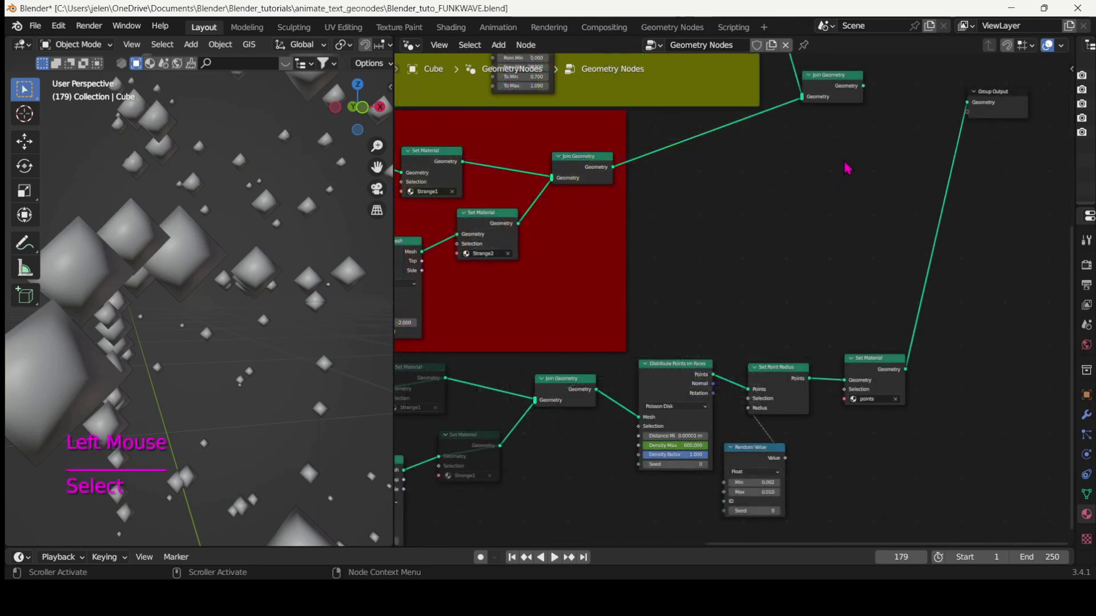
- Link the funk and STRANGE Join Geometry node to the Group Output, and connect the points Set Material output into that Join Geometry
click(836, 83)
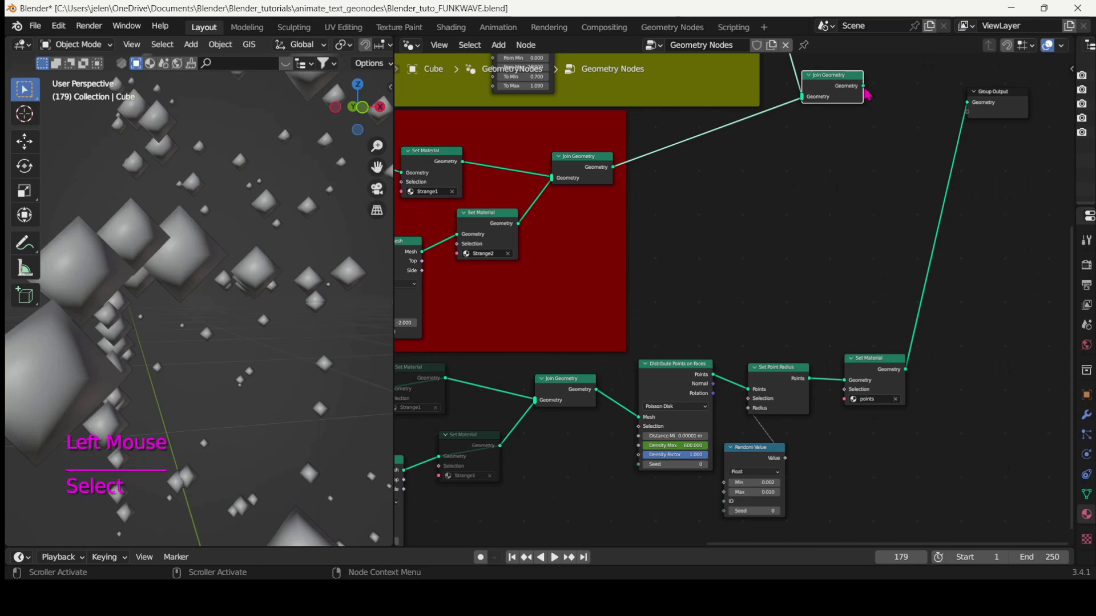
drag(864, 86, 975, 108)
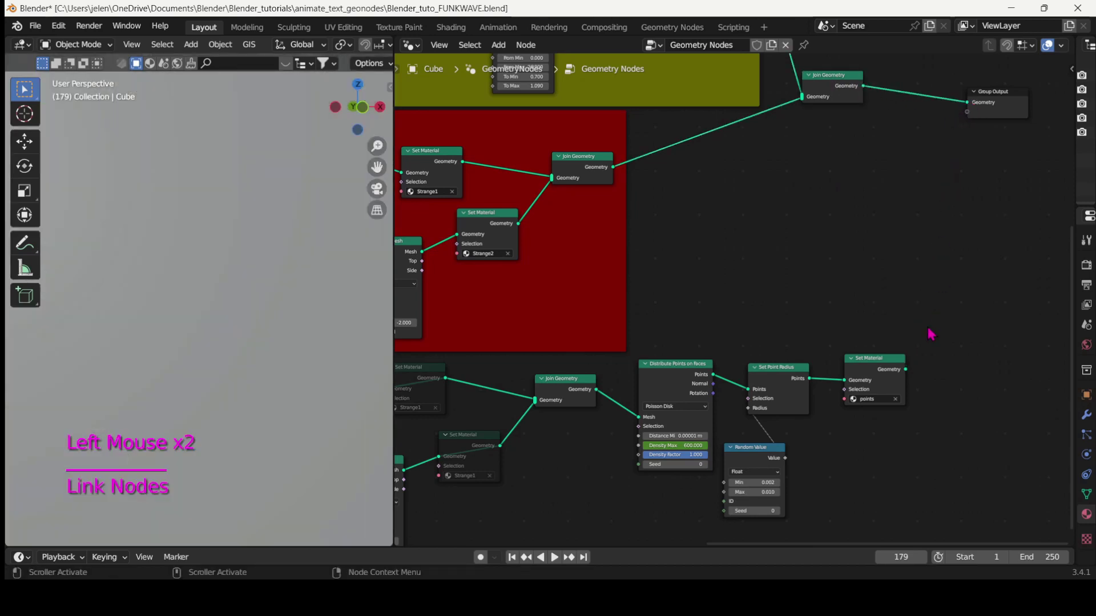
drag(907, 372, 802, 98)
- In the points chain's Transform node, scale the text to 0.5 on all axes and set its Z translation to -0.33 m
middle_drag(730, 264, 559, 87)
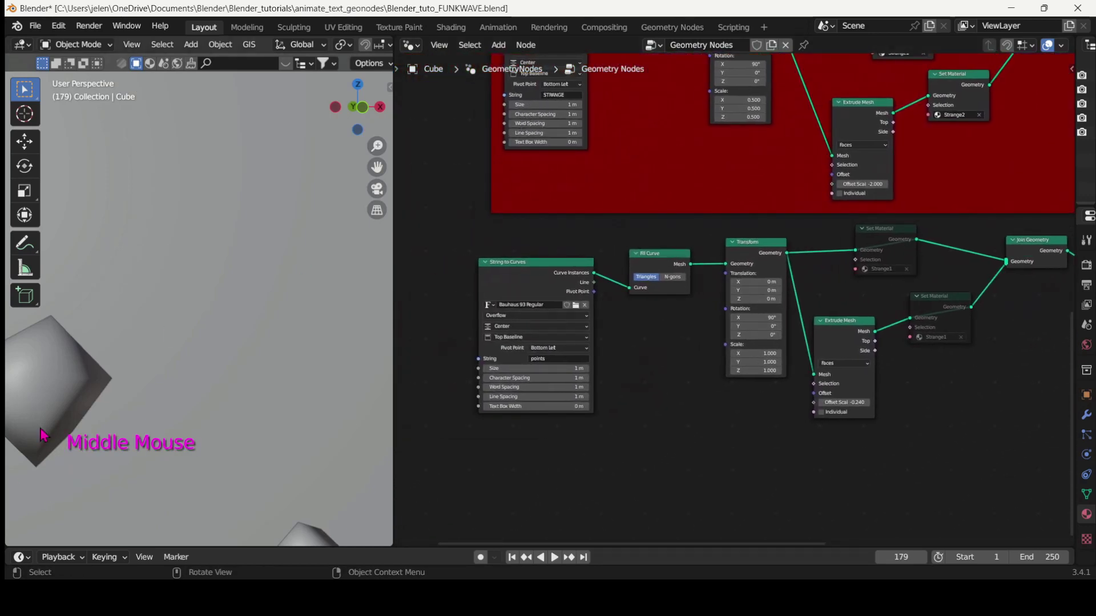
scroll(217, 309, down, 3)
scroll(217, 308, down, 2)
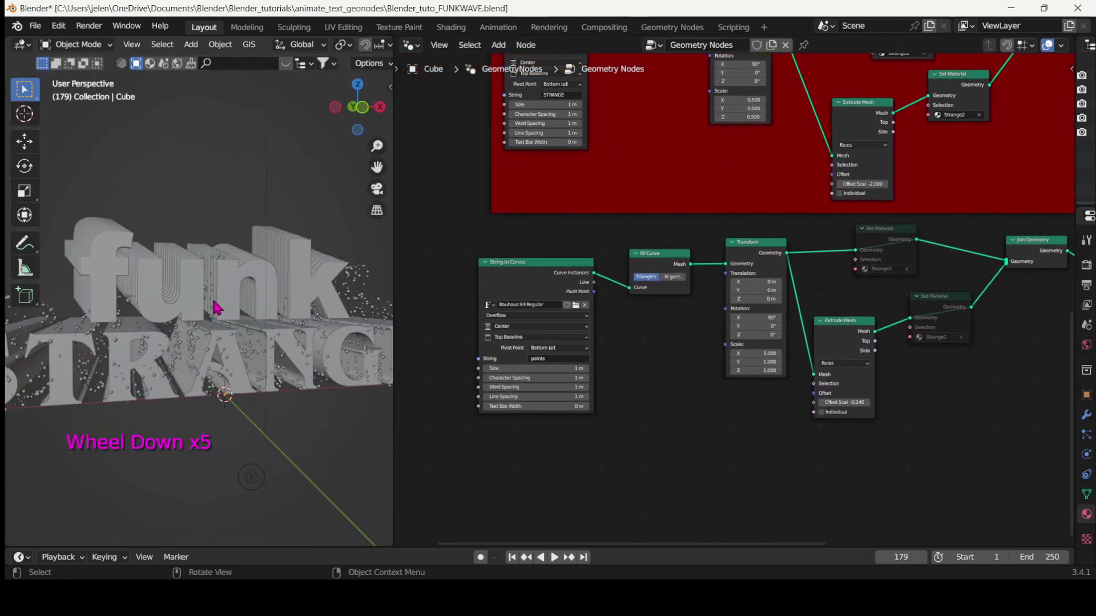
middle_drag(216, 308, 263, 343)
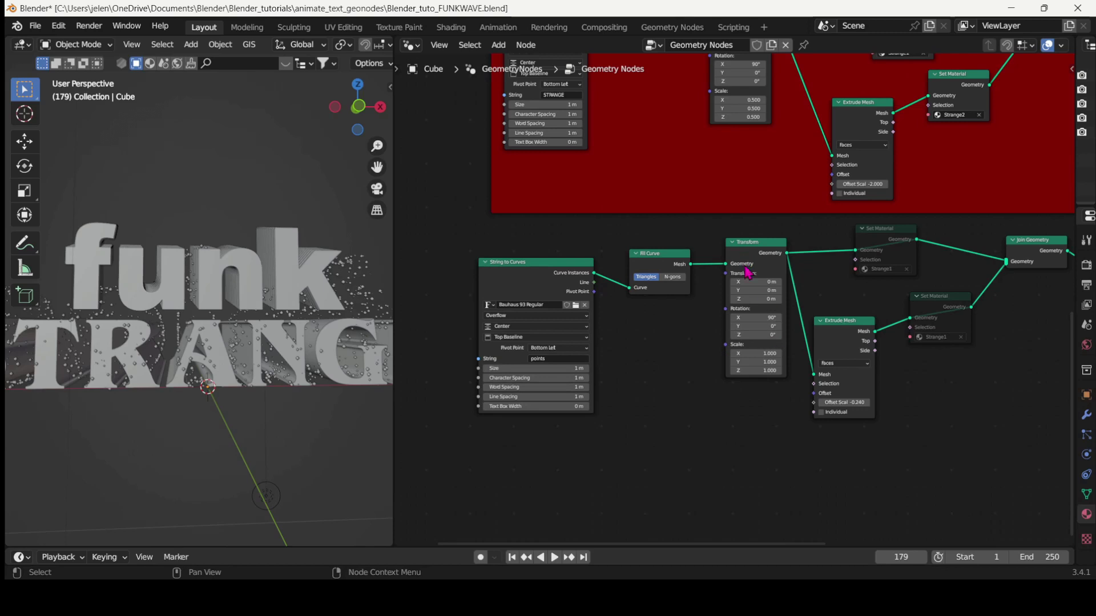
drag(754, 299, 733, 299)
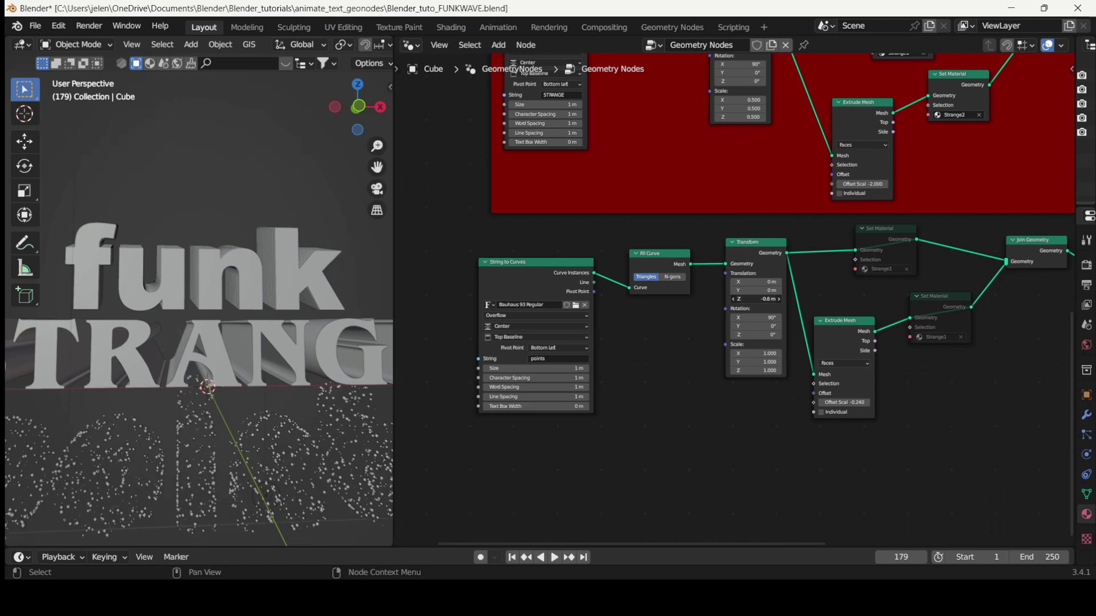
click(772, 353)
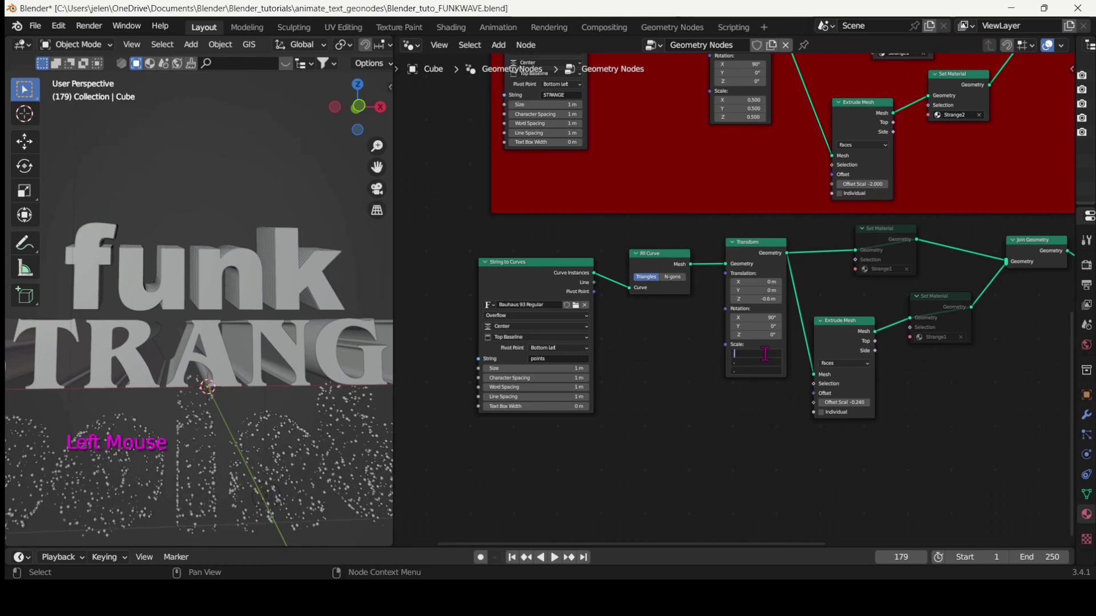
text(0.5)
key(Return)
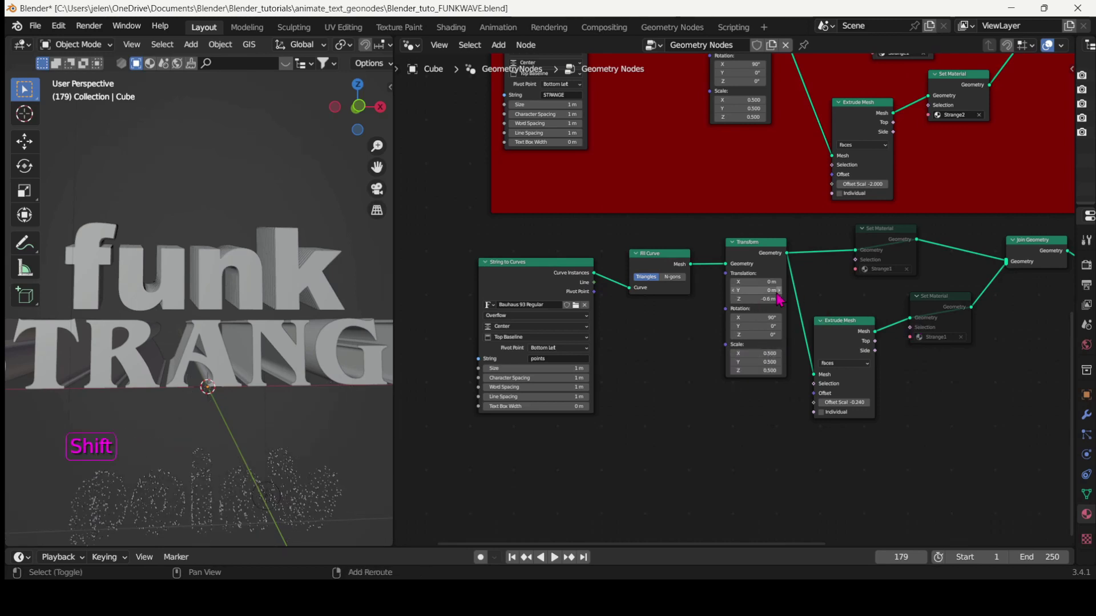
shift+drag(756, 299, 774, 299)
middle_drag(323, 370, 299, 372)
scroll(302, 362, down, 2)
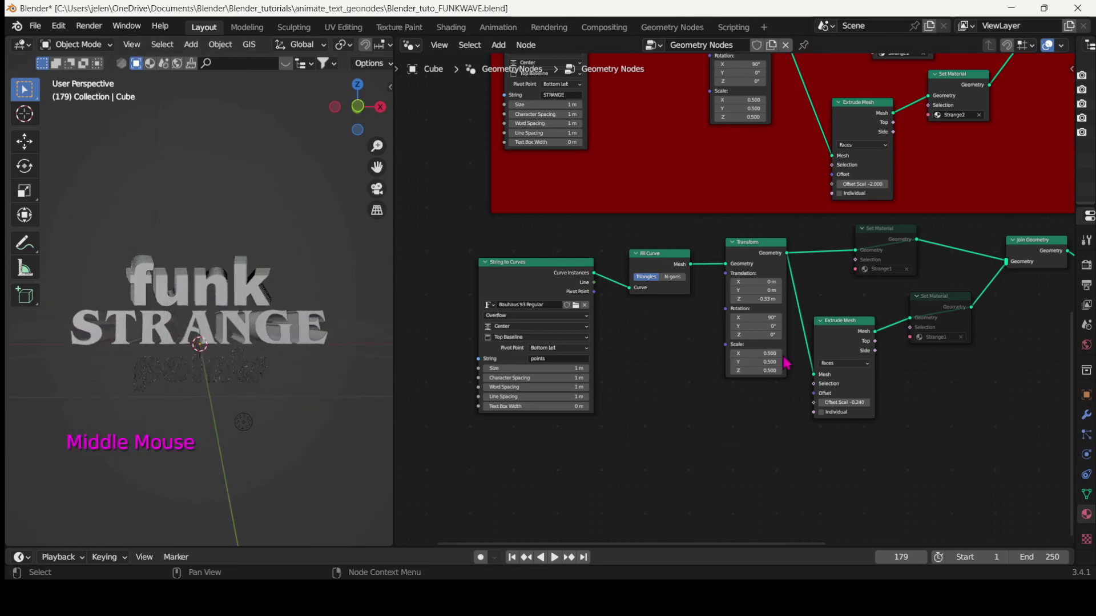
- Set the points Transform scale to 0.7 on all axes and its Z translation to -0.46 m, placing the text below STRANGE
drag(765, 355, 764, 355)
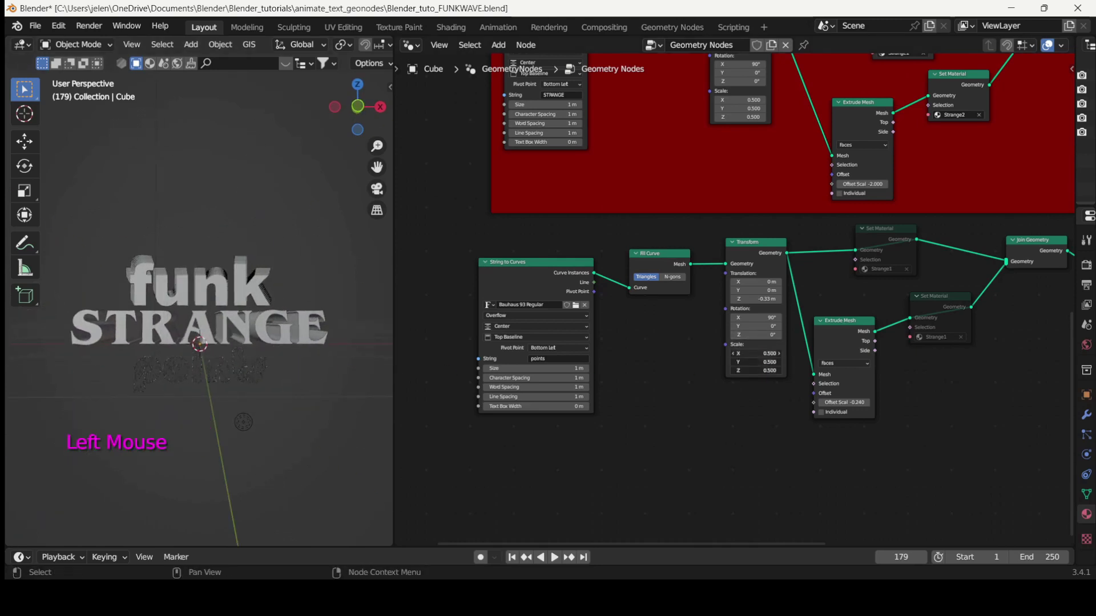
key(Return)
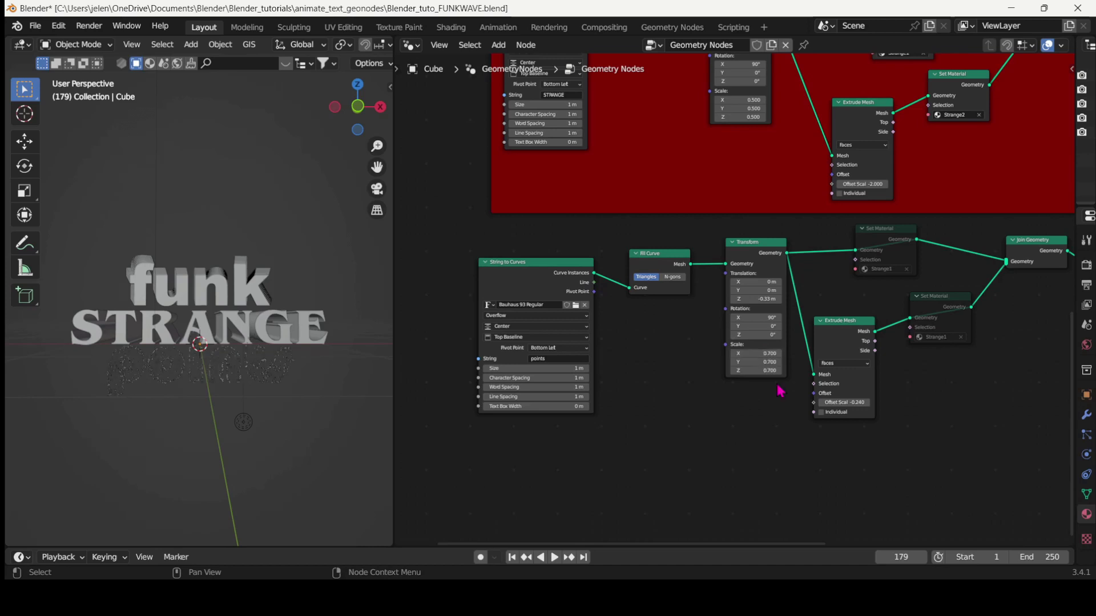
drag(762, 300, 762, 299)
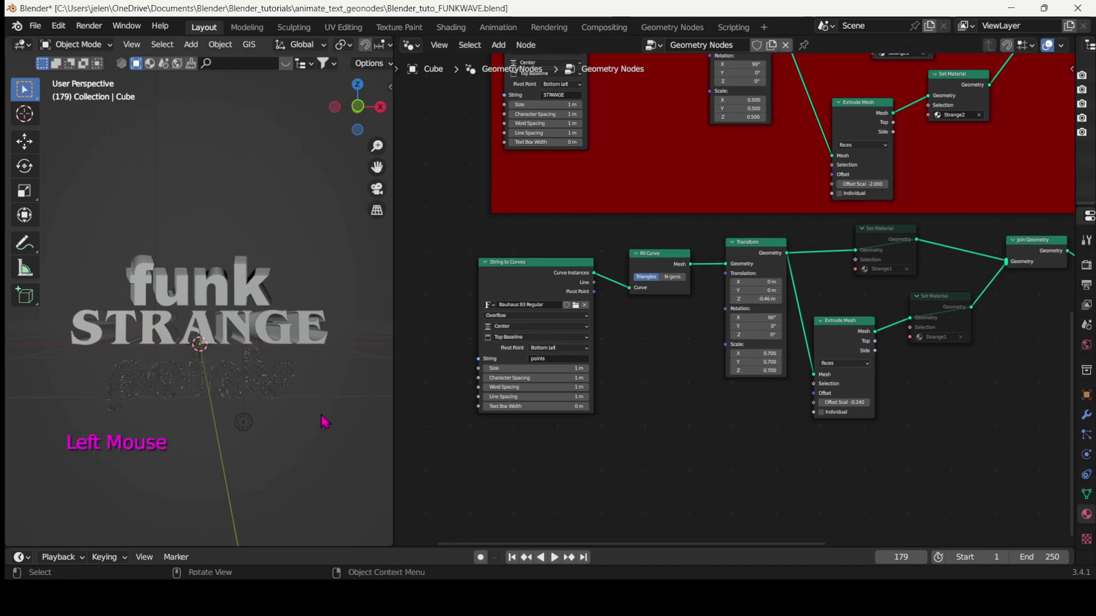
- Play the animation of all three texts in a widened 3D viewport with rendered shading, viewed from a lower angle
drag(393, 144, 836, 145)
click(808, 50)
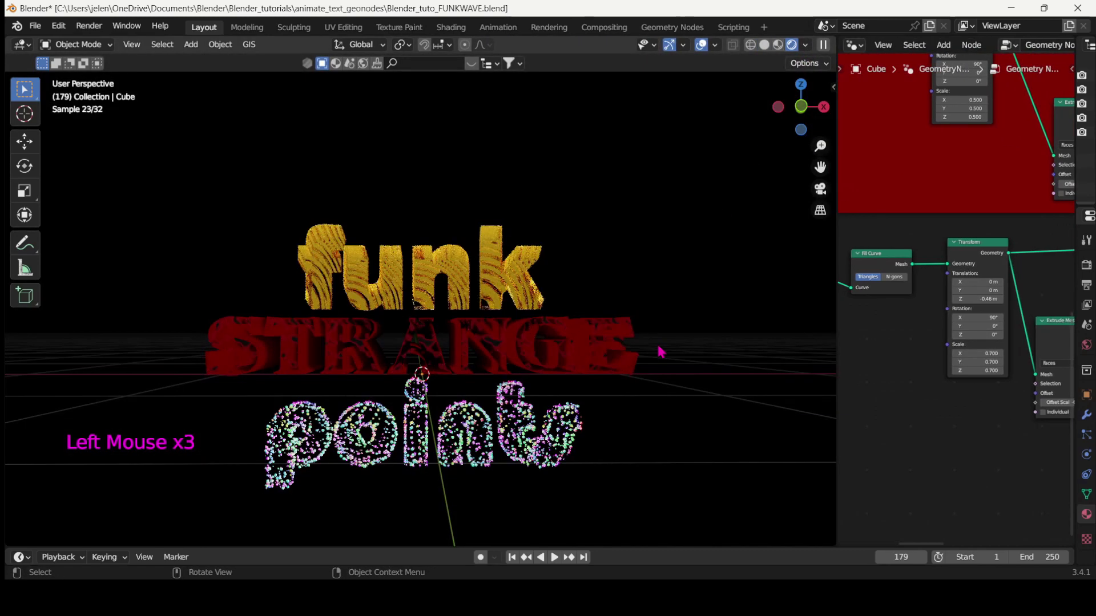
mouse_move(656, 350)
middle_down()
mouse_move(648, 374)
mouse_move(640, 358)
mouse_move(607, 360)
mouse_move(611, 406)
mouse_move(707, 447)
mouse_move(792, 455)
mouse_move(32, 427)
mouse_move(114, 392)
mouse_move(147, 345)
mouse_move(135, 259)
mouse_move(836, 537)
mouse_move(644, 499)
mouse_move(557, 387)
mouse_move(648, 340)
mouse_move(660, 318)
mouse_move(653, 274)
middle_up()
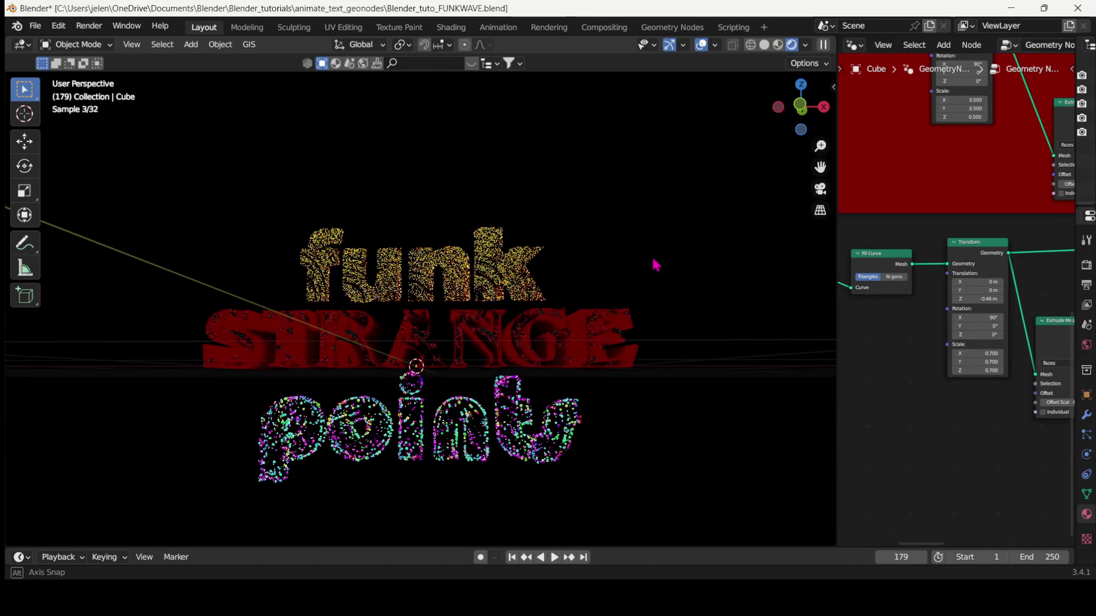
key(space)
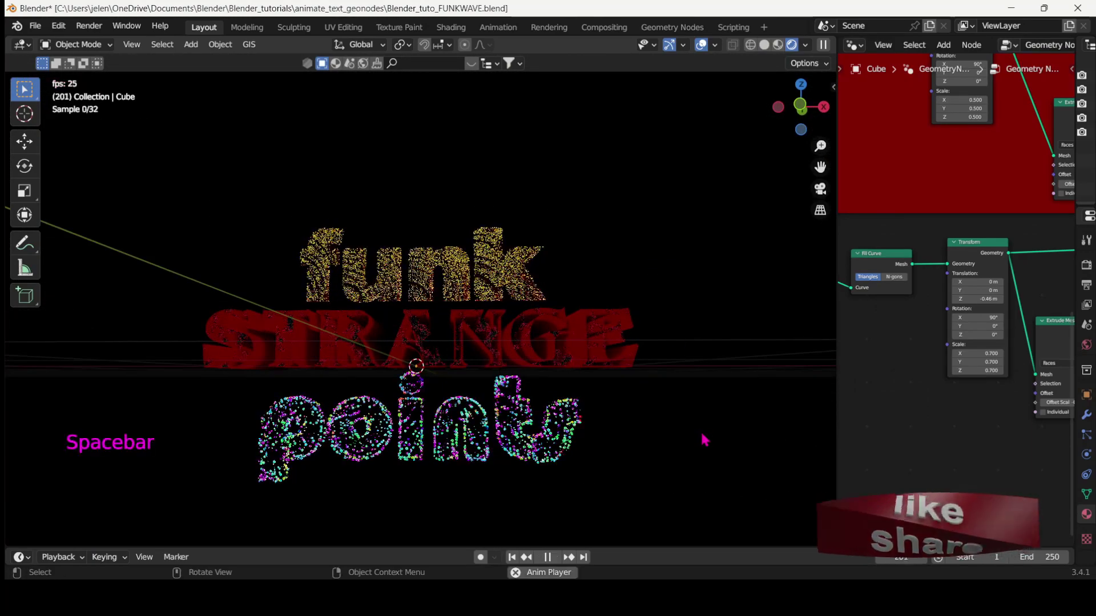